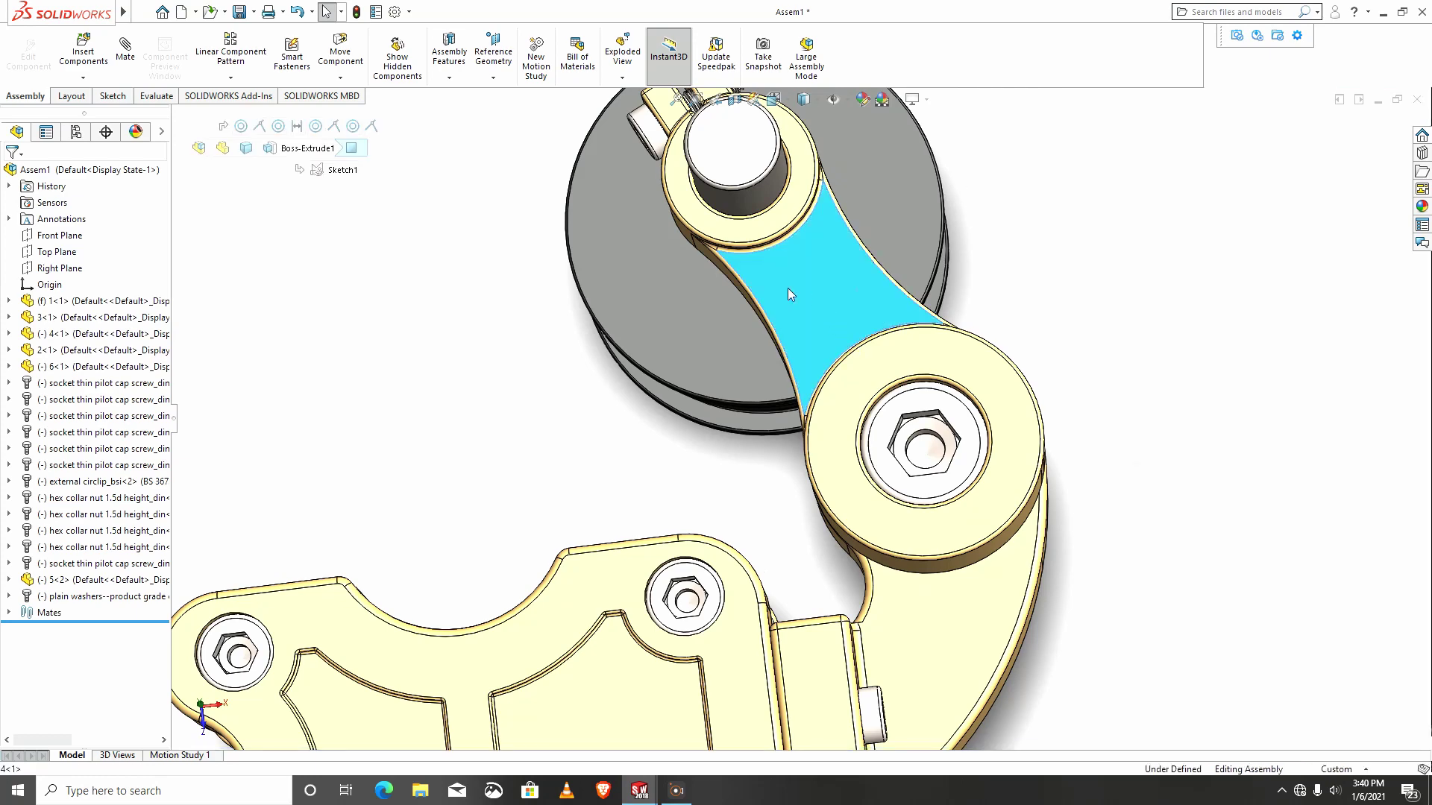
{"action": "middle_click_drag", "start_coordinate": [788, 287], "coordinate": [884, 338]}
{"action": "left_click", "coordinate": [883, 341]}
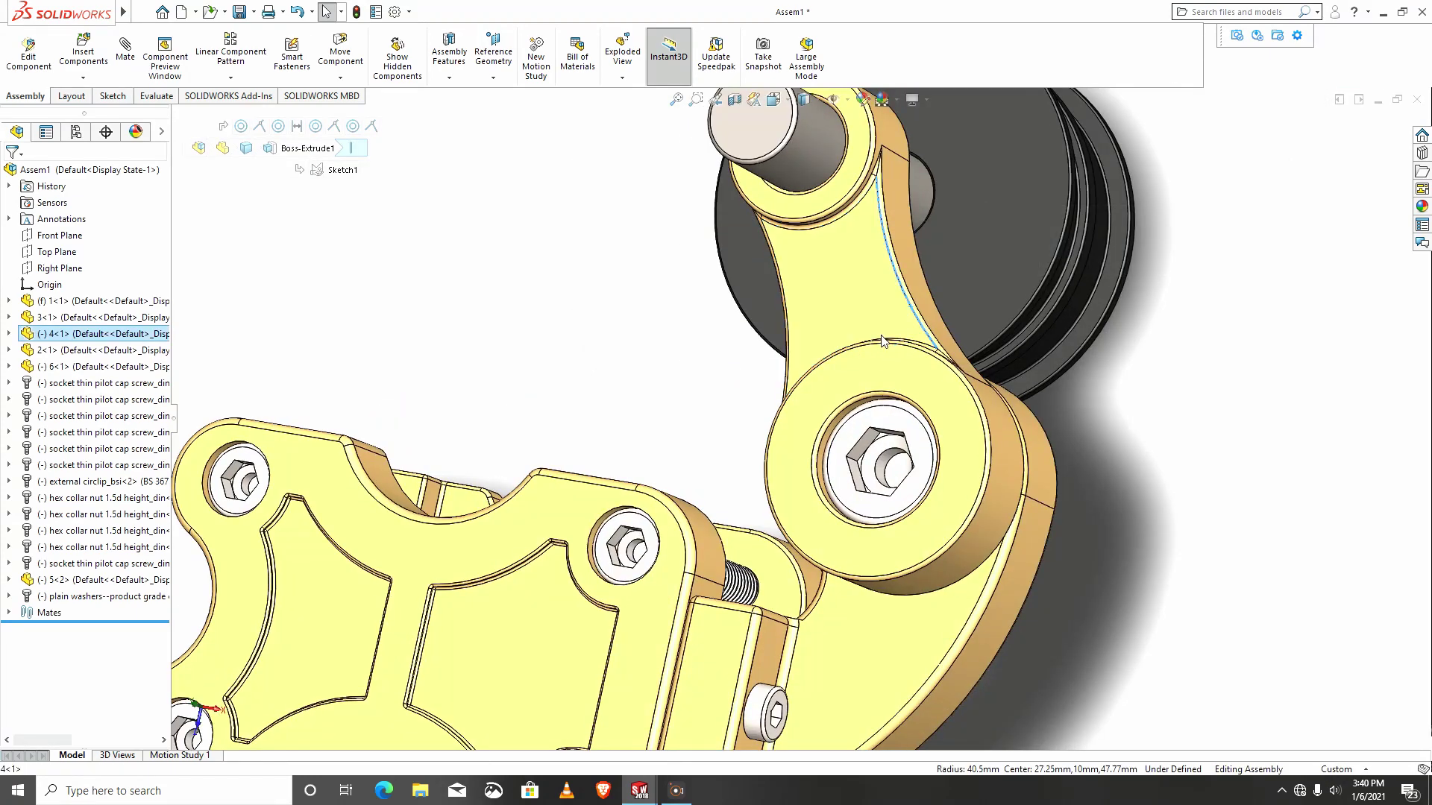
{"action": "left_click", "coordinate": [882, 332]}
{"action": "left_click", "coordinate": [878, 373]}
{"action": "scroll", "coordinate": [329, 300], "scroll_direction": "up", "scroll_amount": 3}
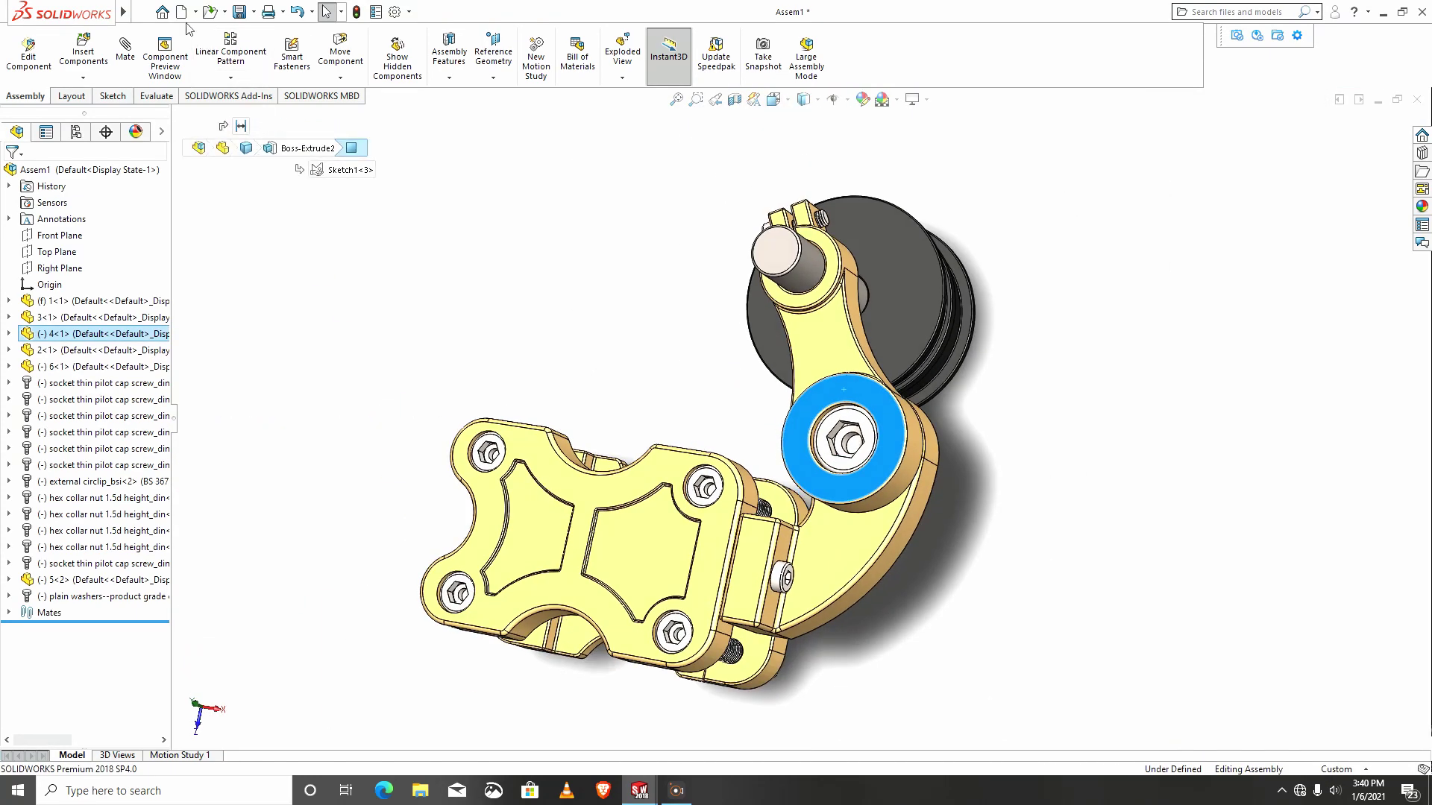
Create a new part document and start a sketch on the Top Plane.
{"action": "key", "text": "ctrl+n"}
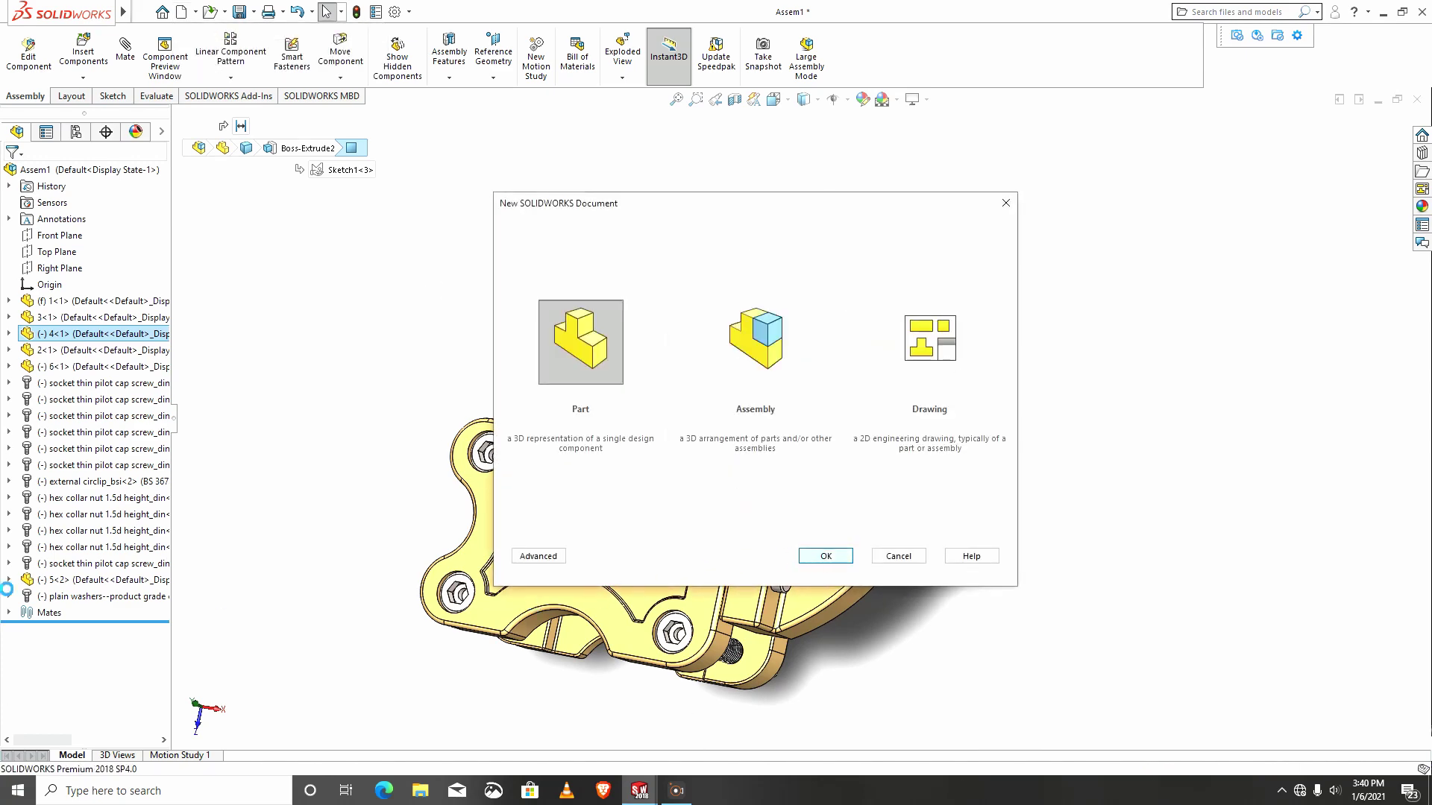
{"action": "key", "text": "Return"}
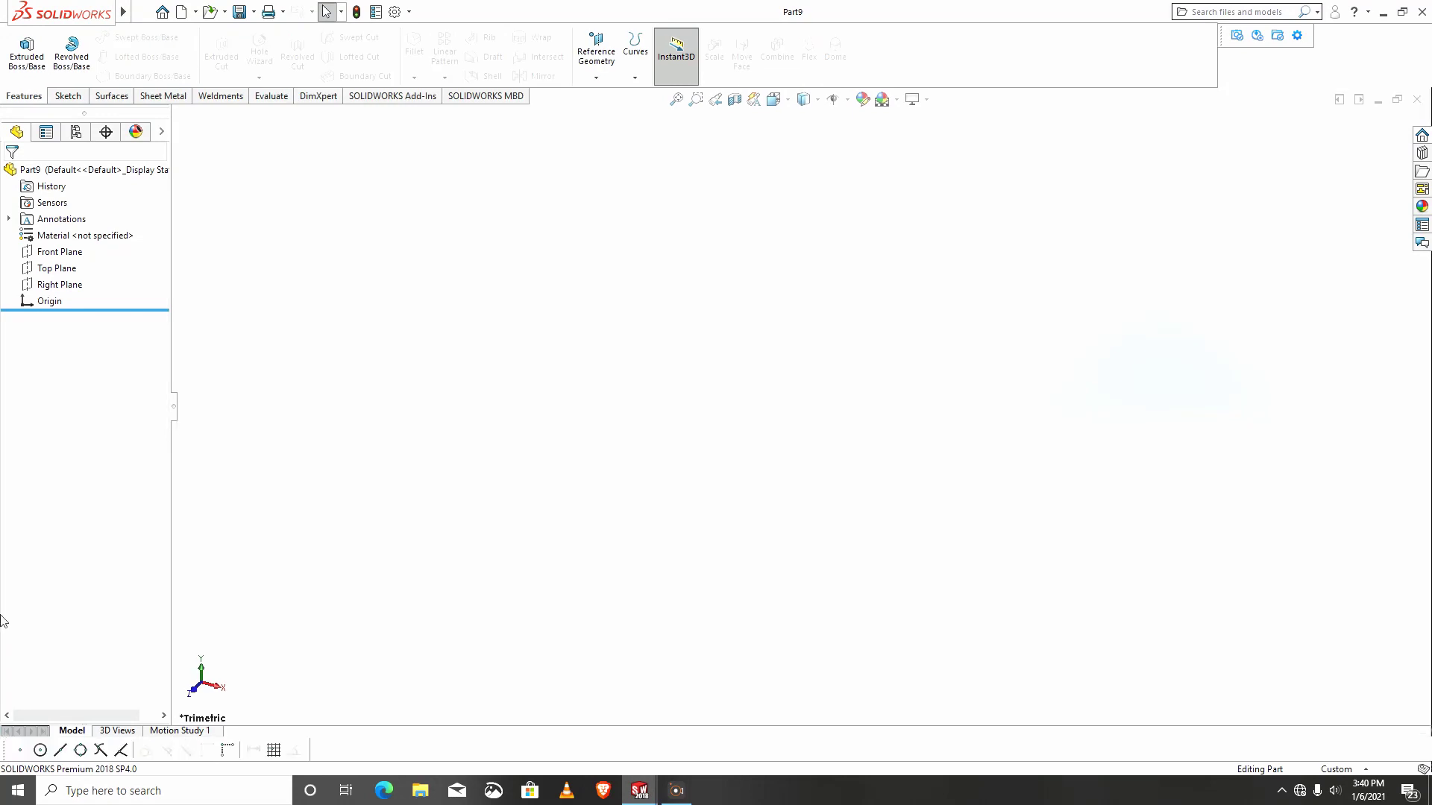
{"action": "left_click", "coordinate": [57, 268]}
{"action": "left_click", "coordinate": [63, 244]}
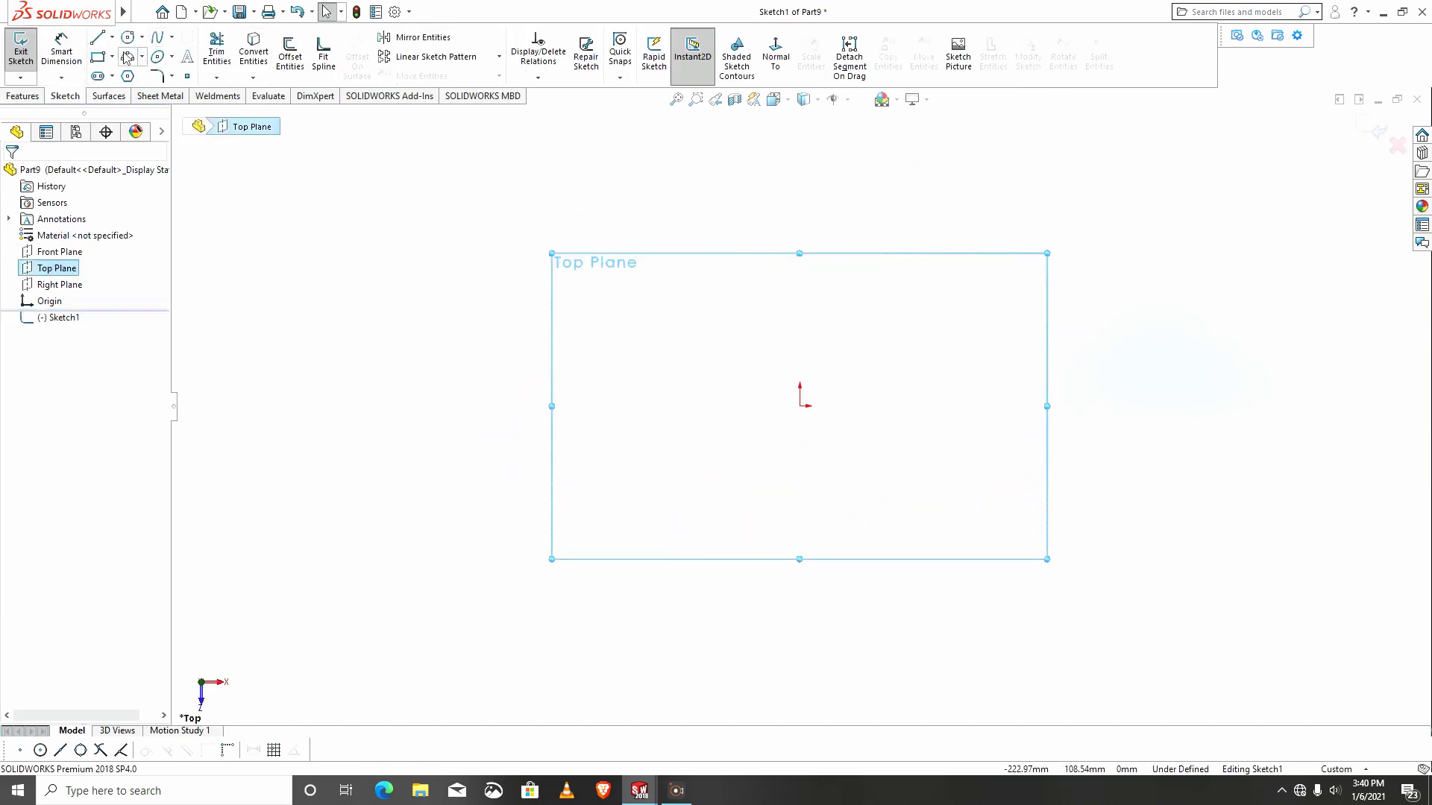
Sketch three concentric circles centred on the origin, the outer about 99 mm and the middle about 48 mm in diameter, with a smaller one inside.
{"action": "left_click", "coordinate": [134, 39]}
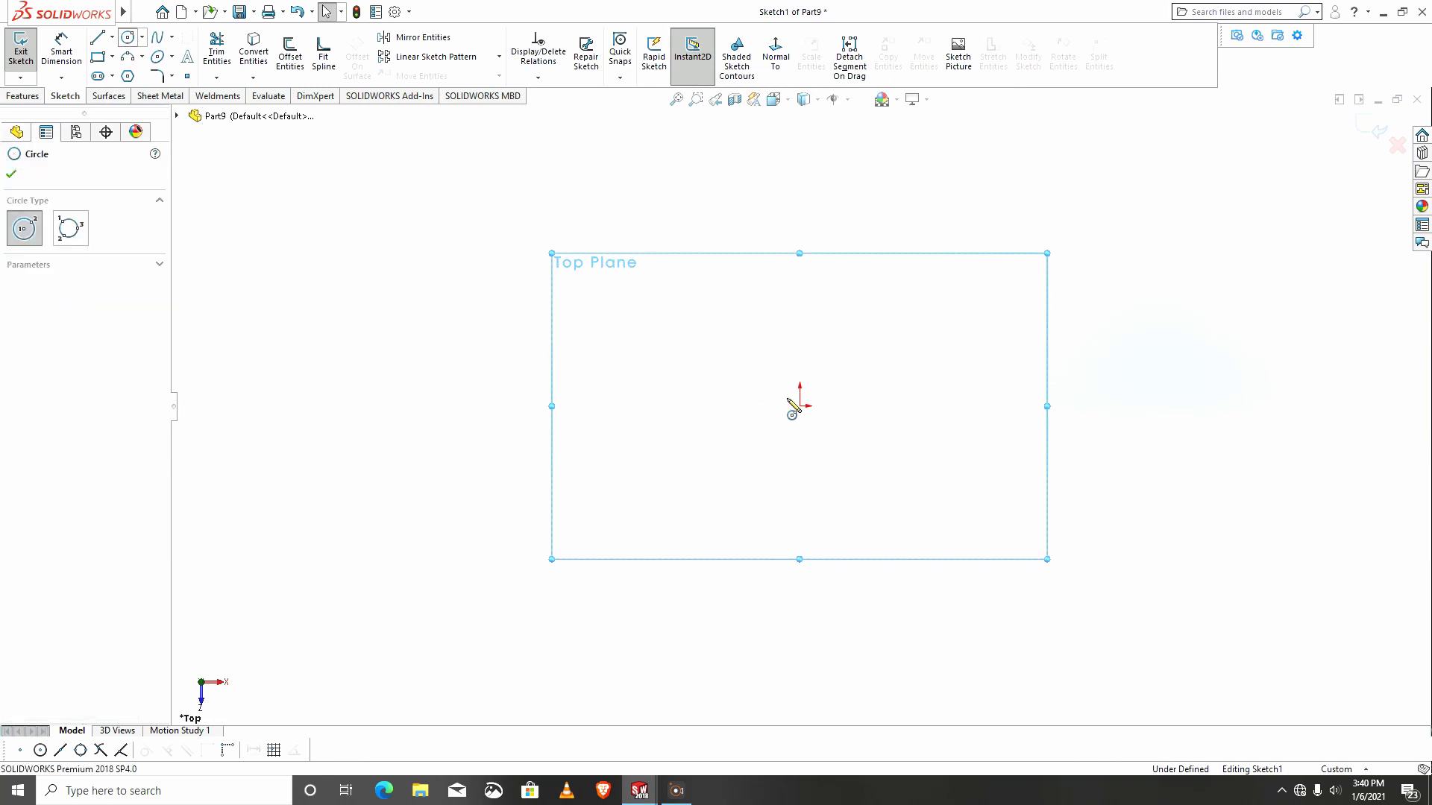
{"action": "left_click", "coordinate": [801, 405]}
{"action": "left_click", "coordinate": [679, 343]}
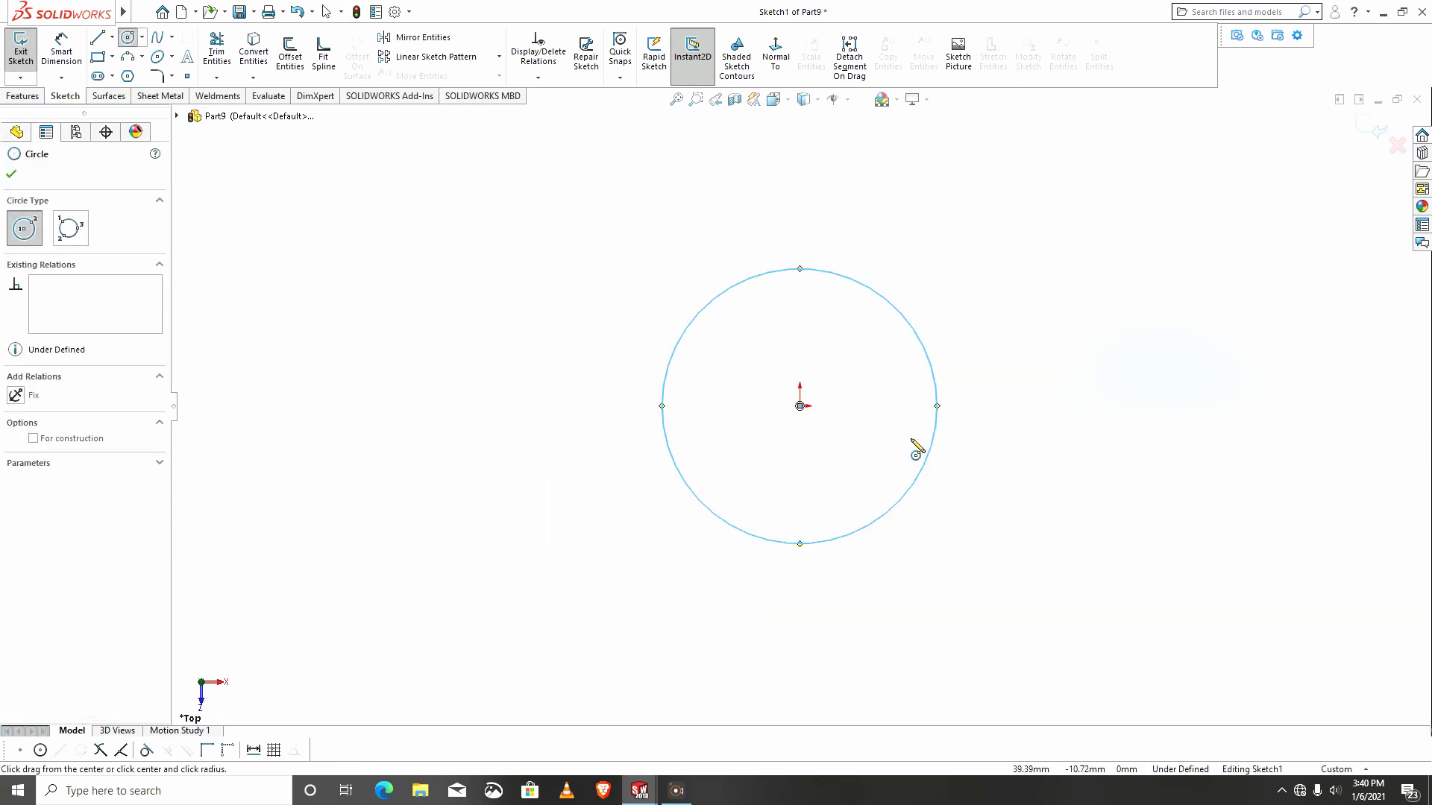
{"action": "left_click", "coordinate": [800, 405]}
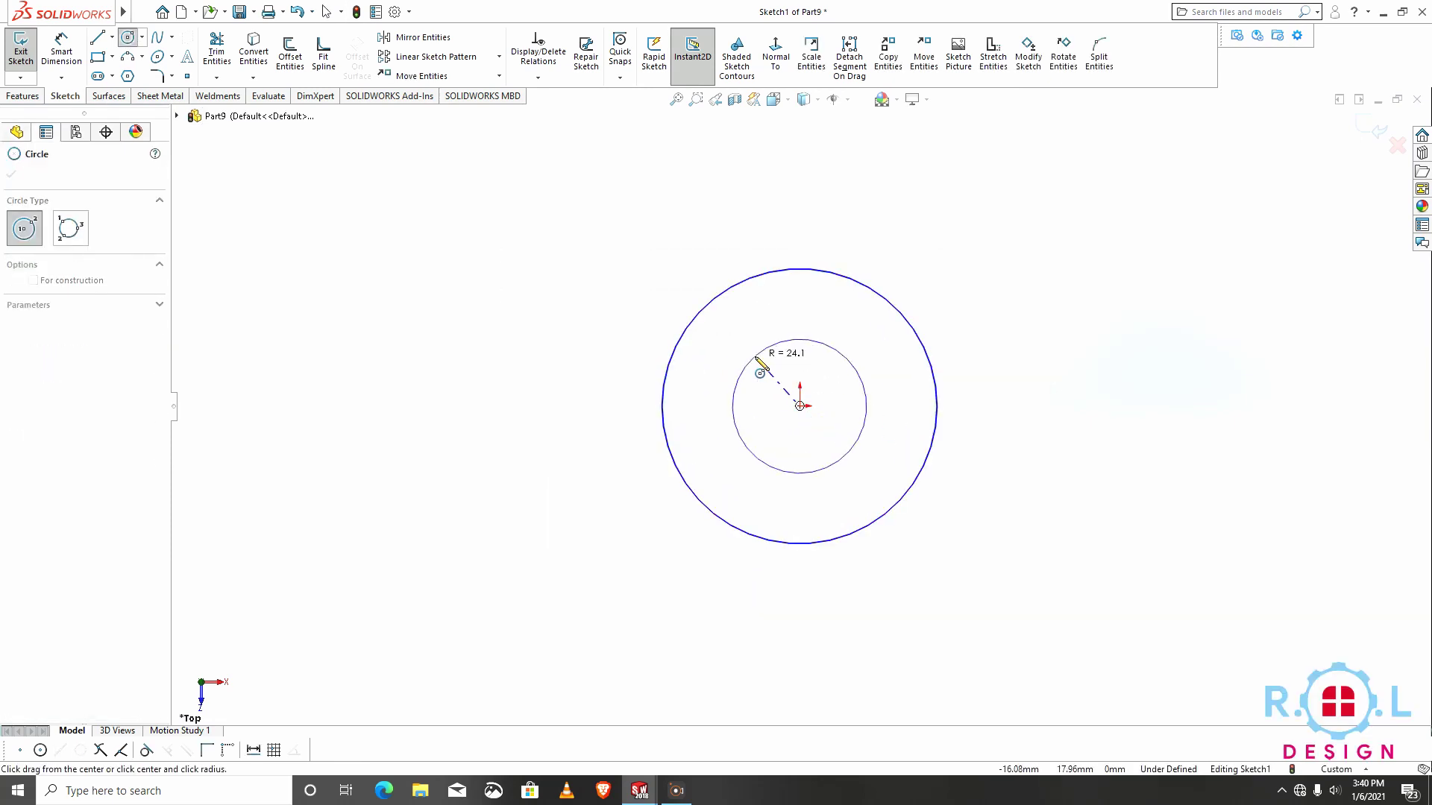
{"action": "left_click", "coordinate": [754, 359]}
{"action": "left_click", "coordinate": [801, 405]}
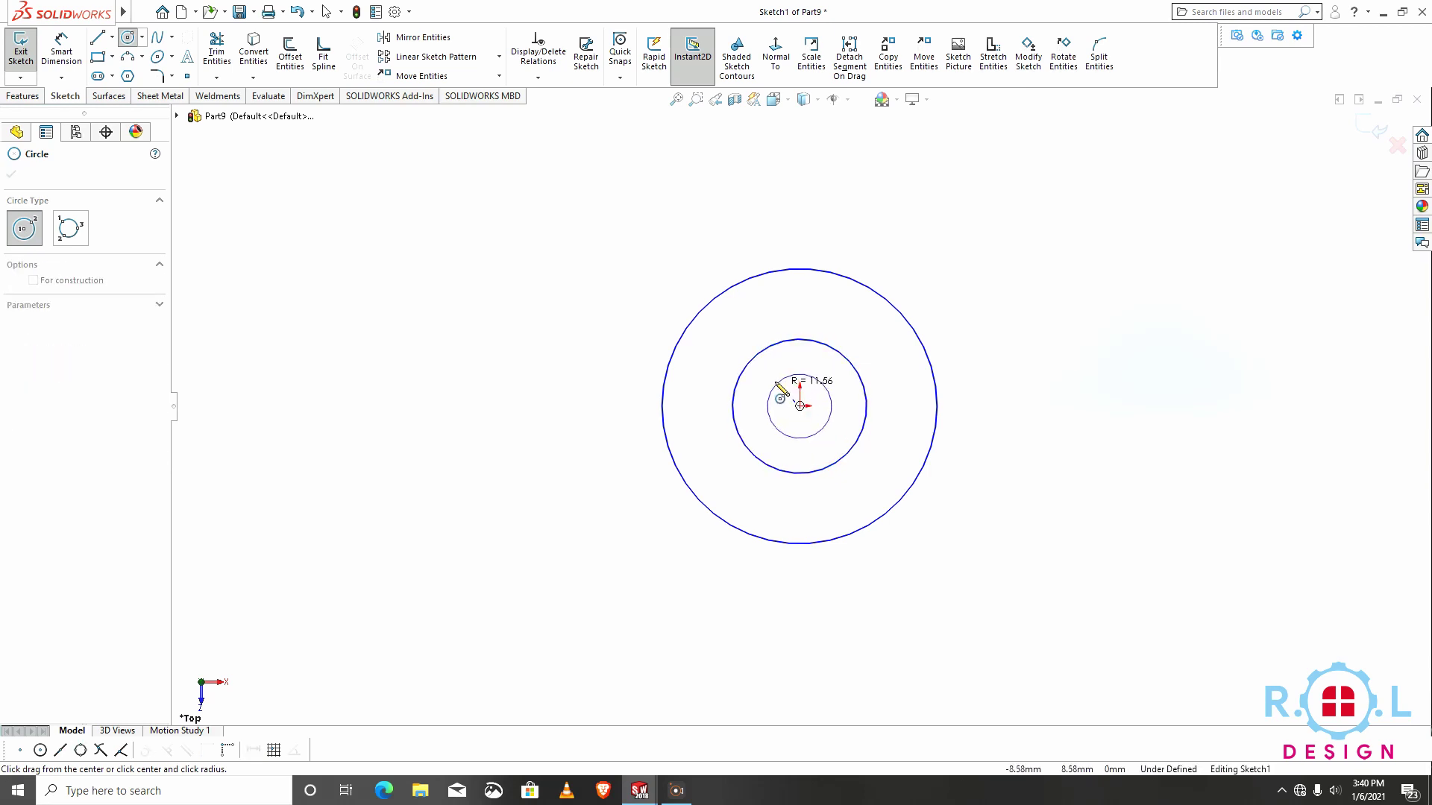
{"action": "left_click", "coordinate": [817, 368]}
{"action": "scroll", "coordinate": [991, 387], "scroll_direction": "down", "scroll_amount": 3}
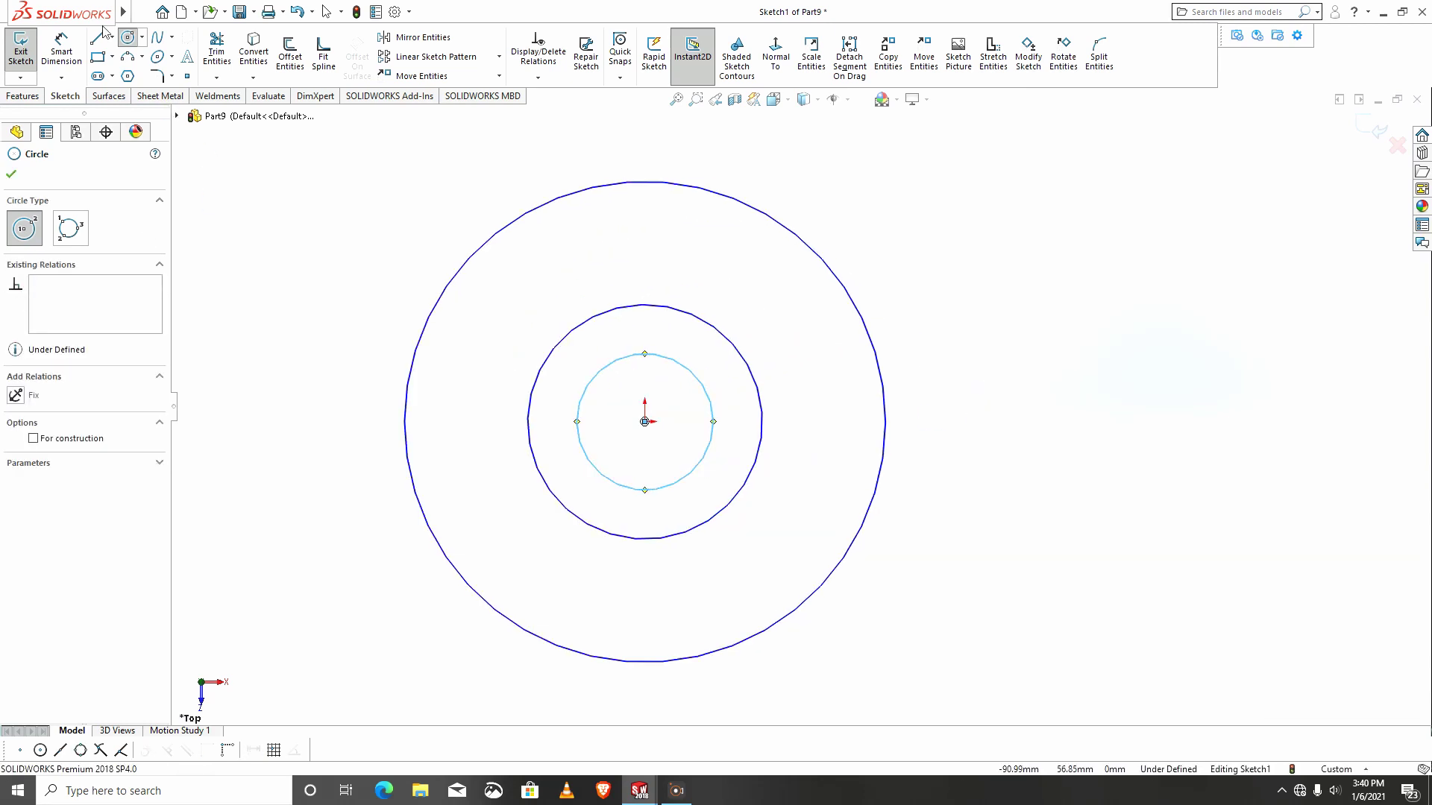
Dimension the outer circle with a diameter of 30 mm.
{"action": "left_click", "coordinate": [64, 56]}
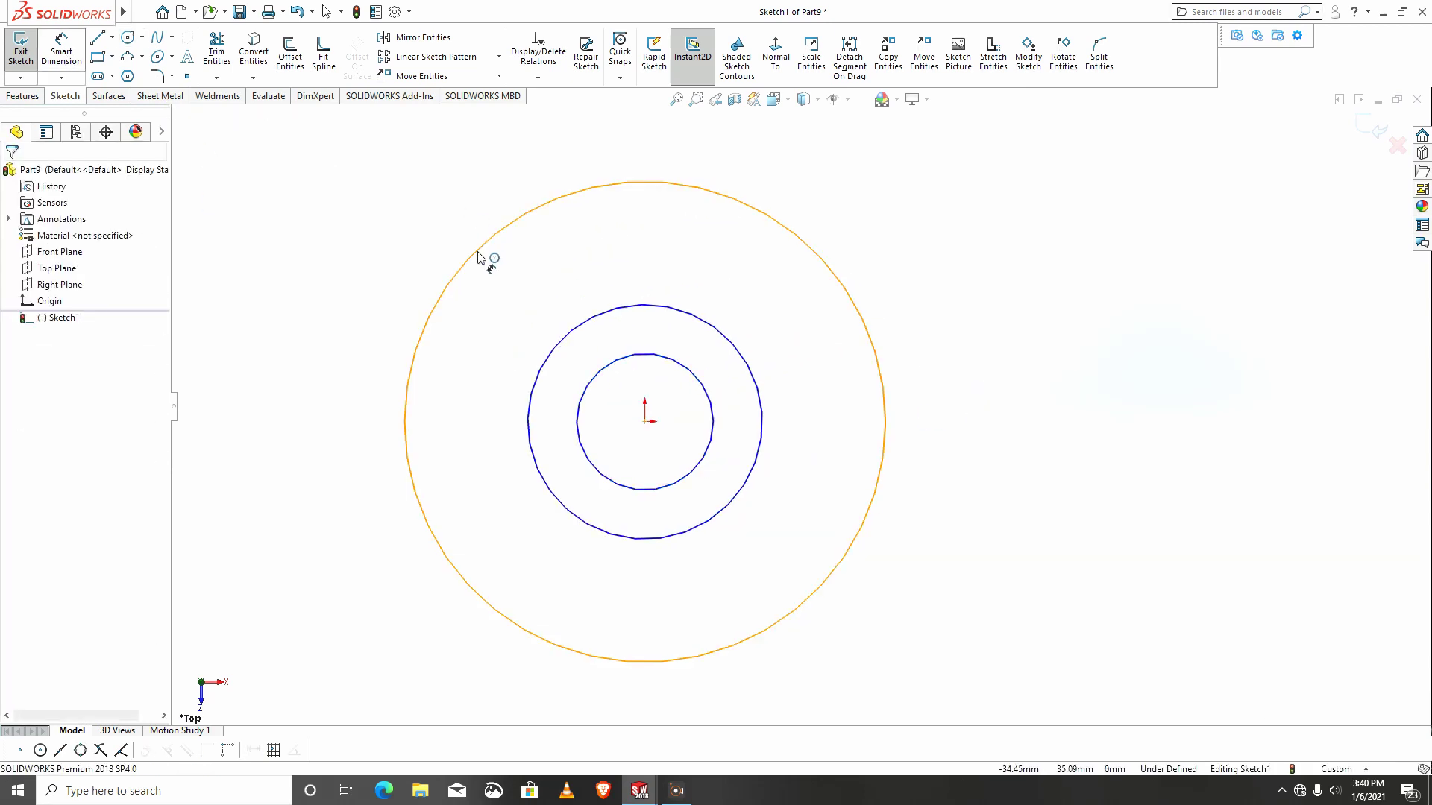
{"action": "left_click", "coordinate": [359, 315]}
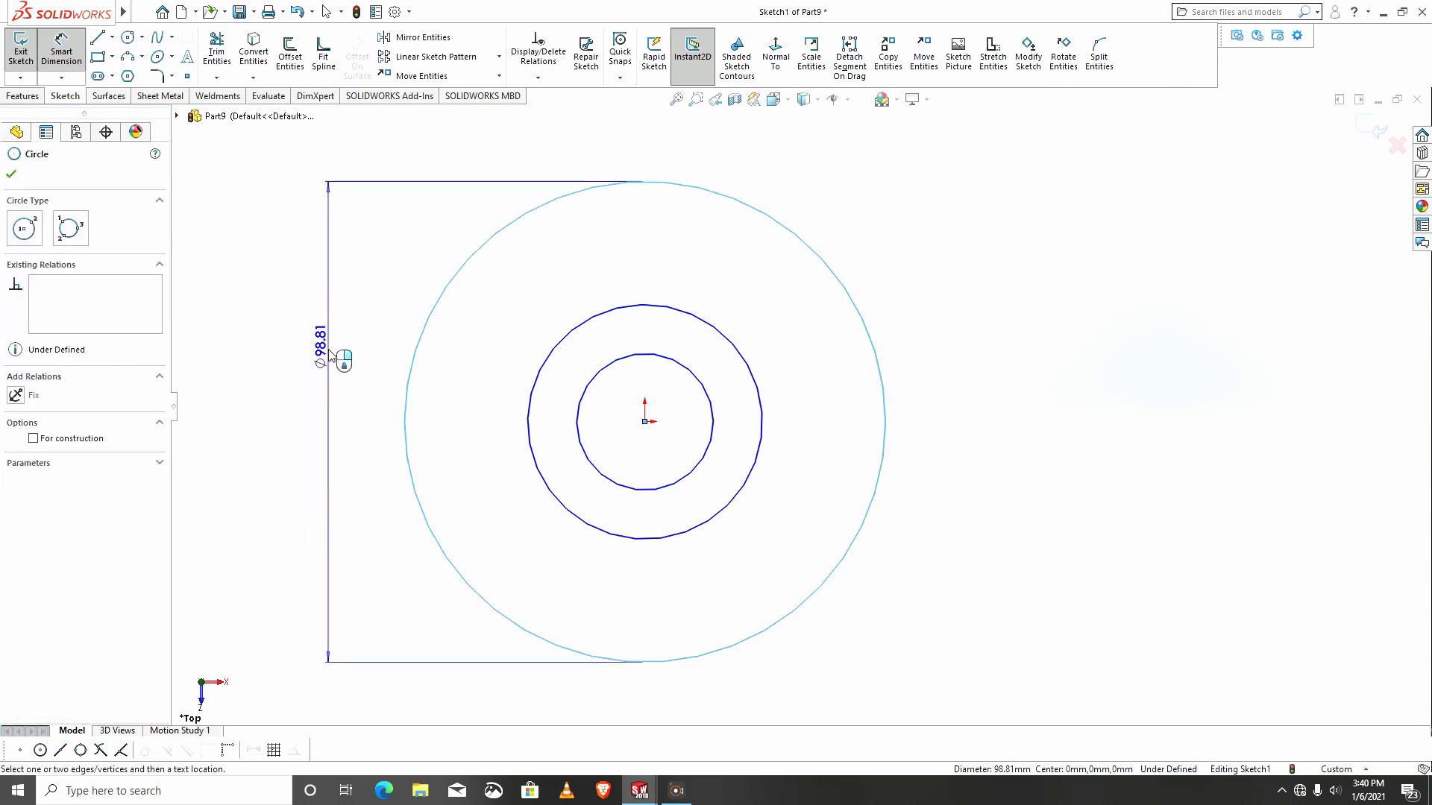
{"action": "left_click", "coordinate": [329, 354]}
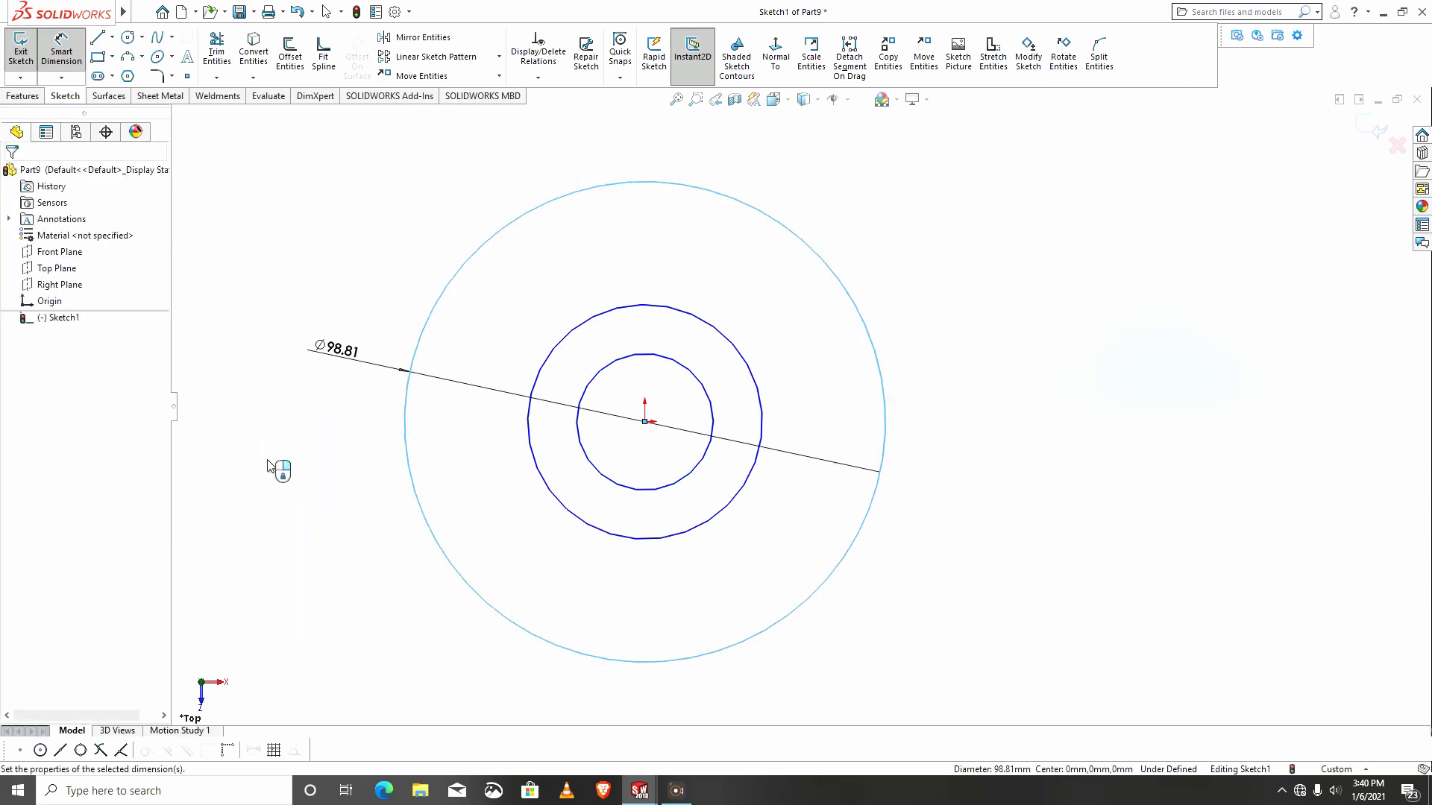
{"action": "type", "text": "30"}
{"action": "key", "text": "Return"}
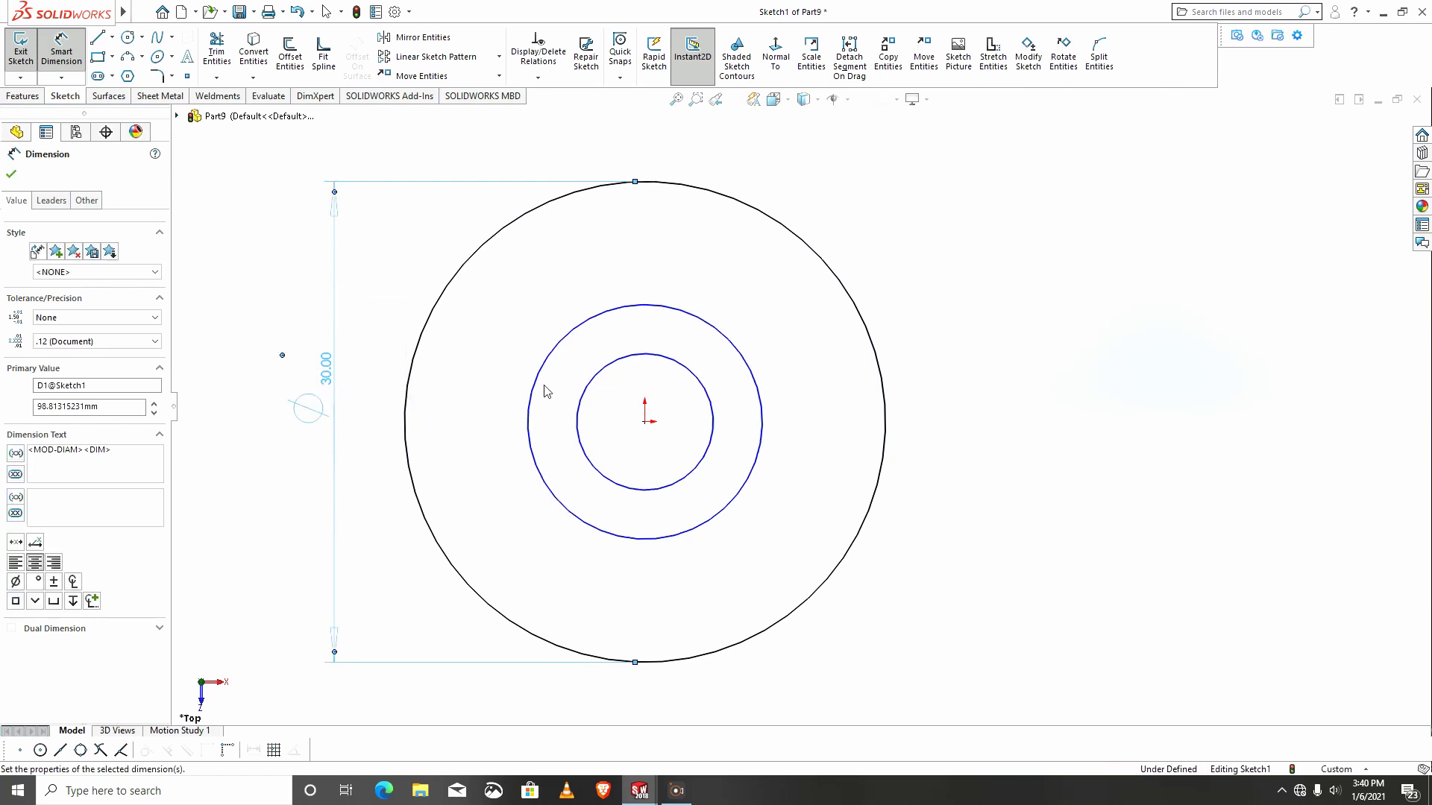
Dimension the middle circle with a diameter of 16 mm.
{"action": "left_click", "coordinate": [539, 387]}
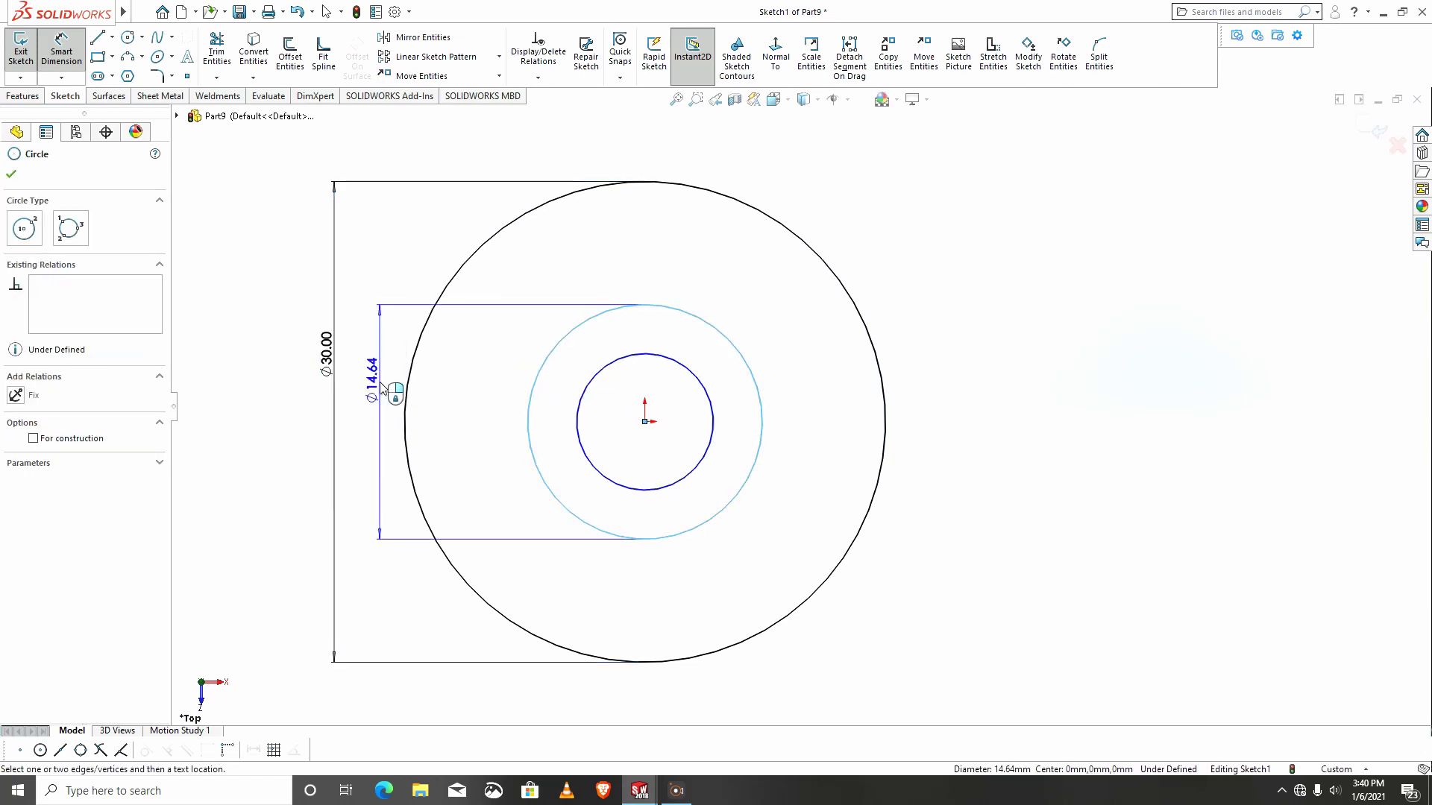
{"action": "left_click", "coordinate": [382, 388]}
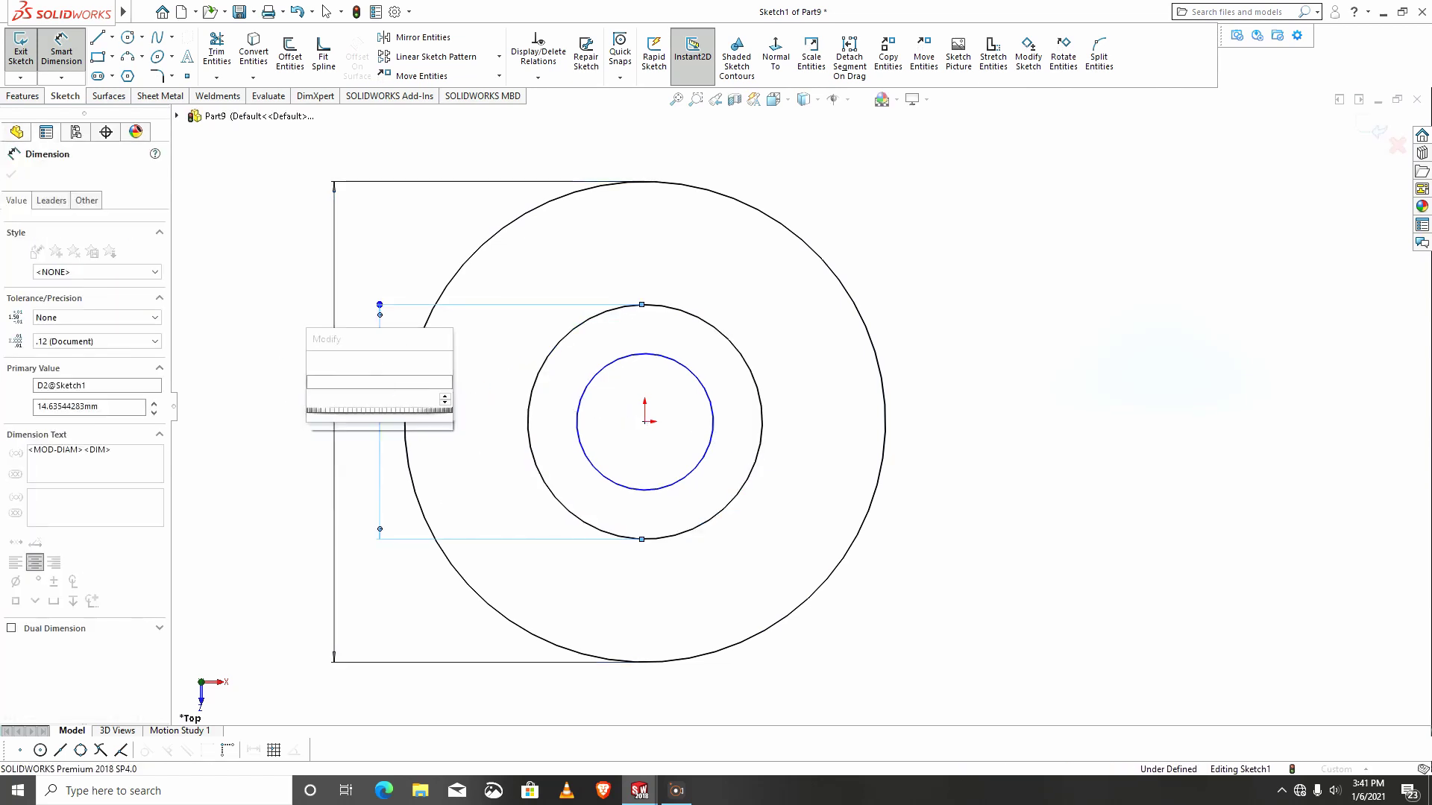
{"action": "type", "text": "10"}
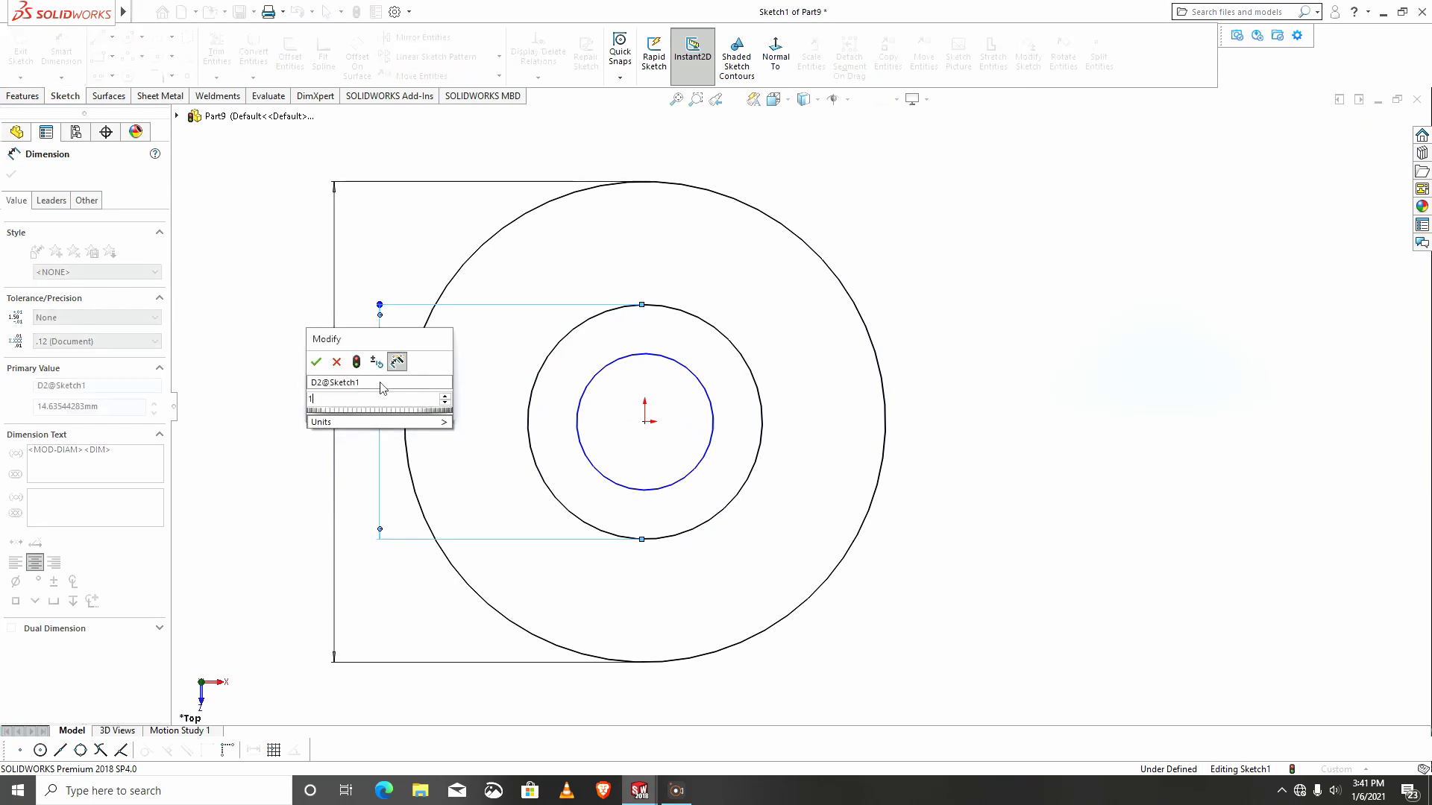
{"action": "key", "text": "Return"}
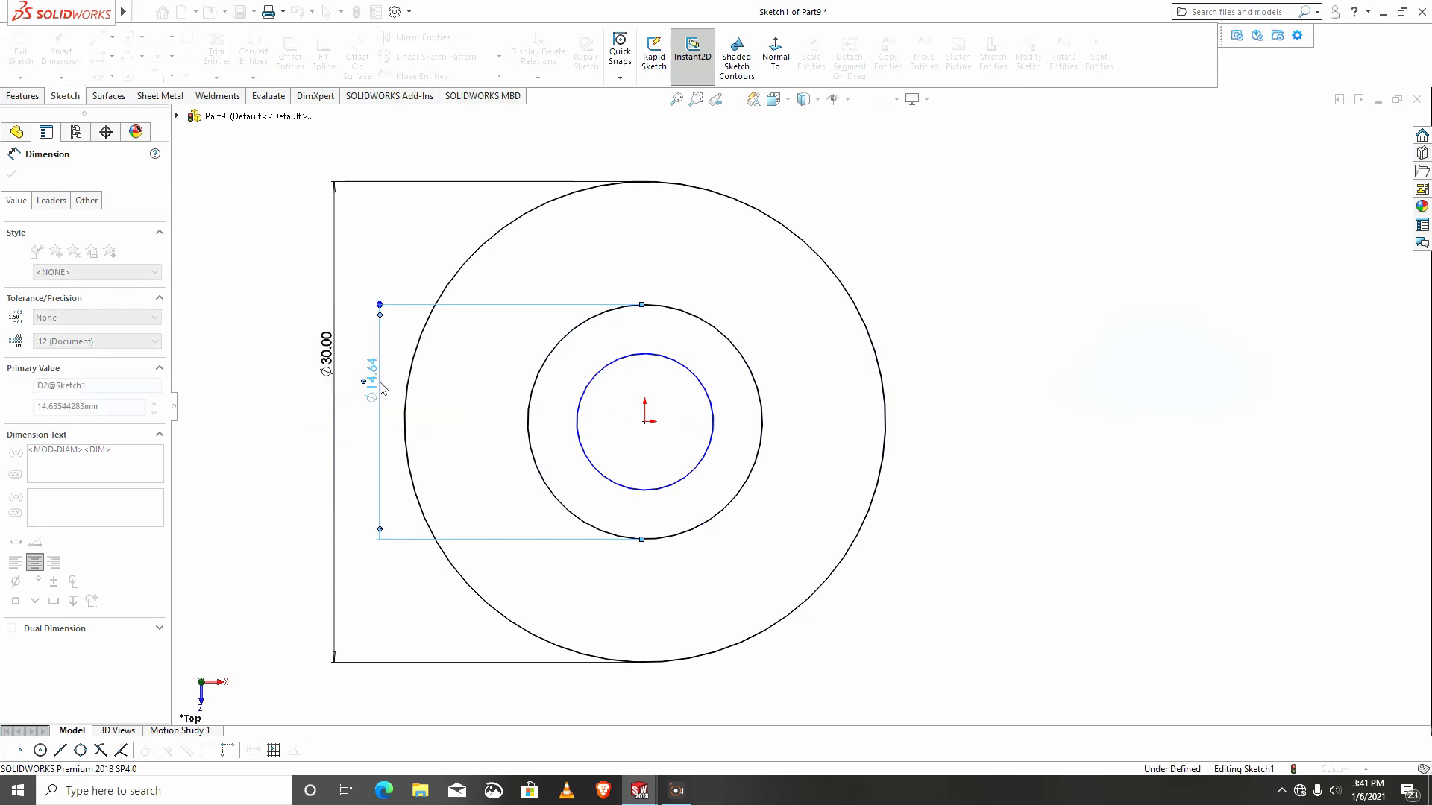
Dimension the innermost circle with a diameter of 10 mm and finish dimensioning.
{"action": "left_click", "coordinate": [646, 491]}
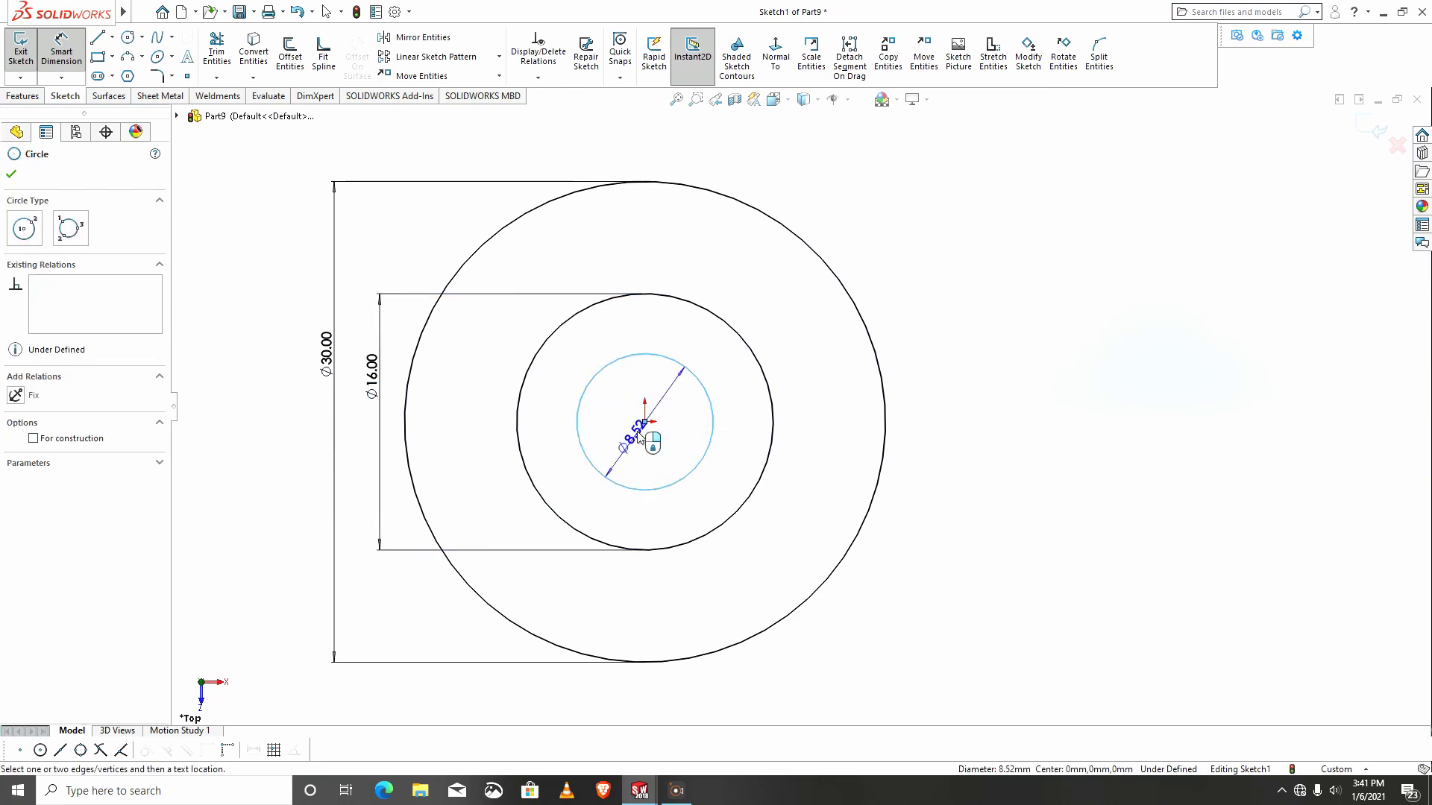
{"action": "left_click", "coordinate": [644, 436]}
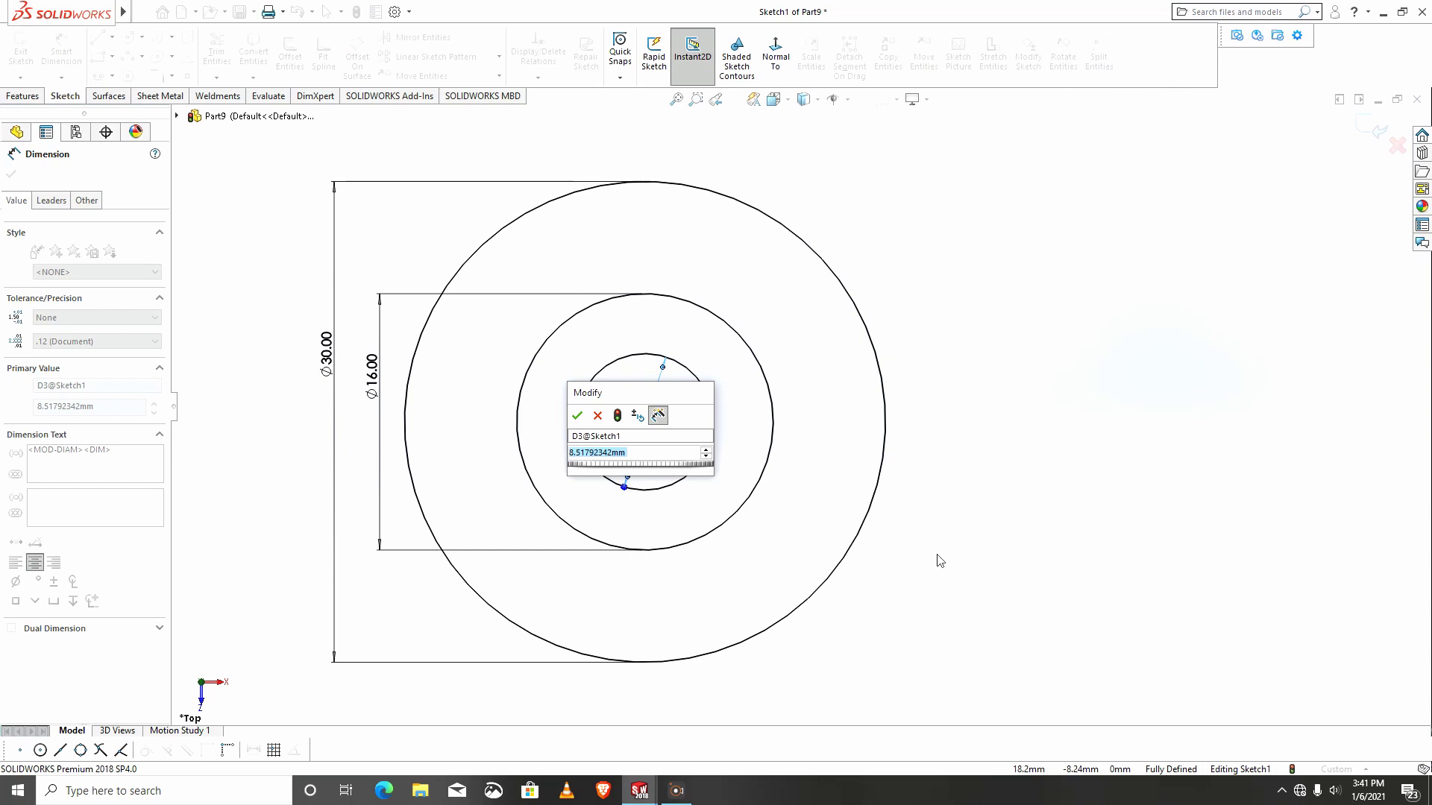
{"action": "type", "text": "10"}
{"action": "key", "text": "Return"}
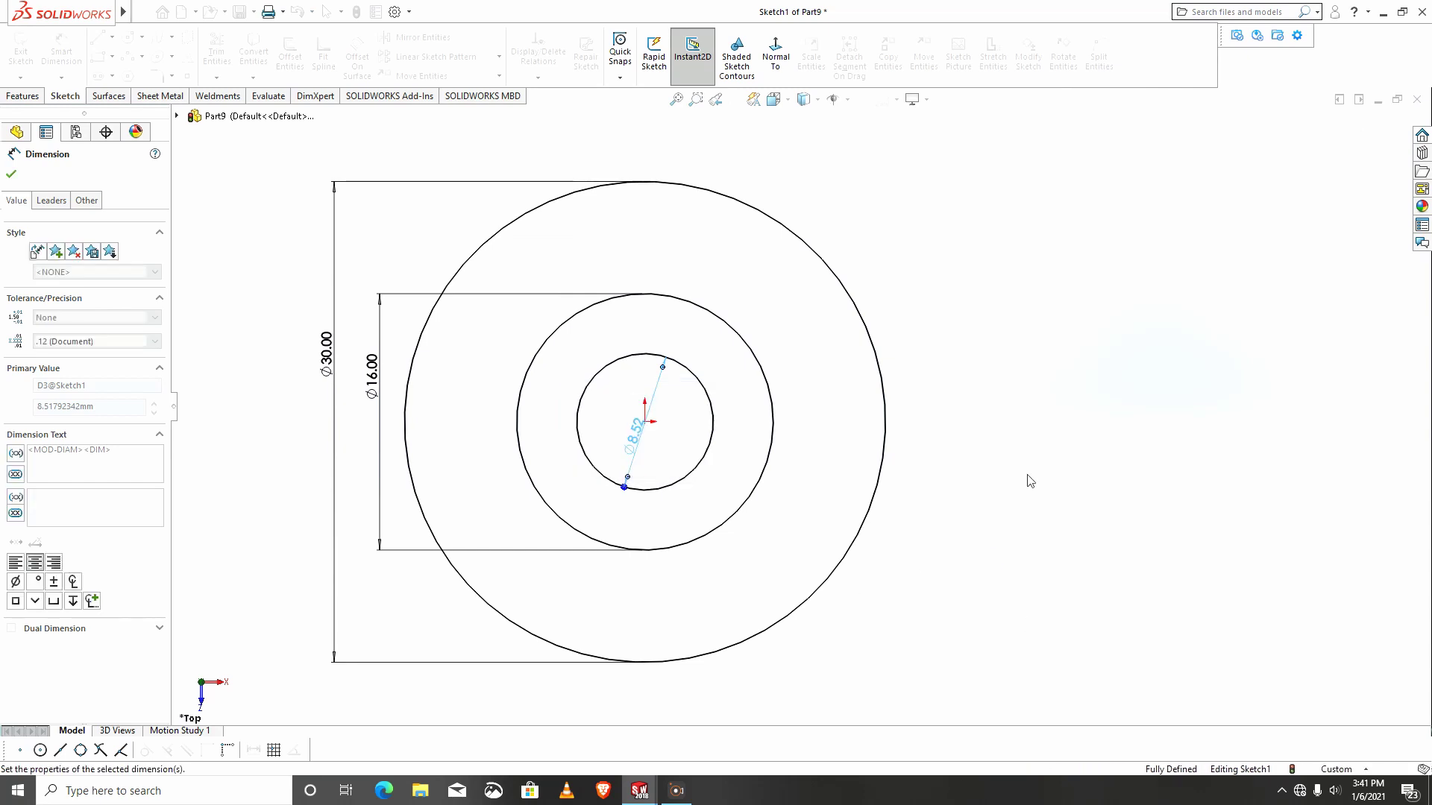
{"action": "scroll", "coordinate": [1048, 481], "scroll_direction": "up", "scroll_amount": 7}
{"action": "scroll", "coordinate": [1090, 464], "scroll_direction": "down", "scroll_amount": 4}
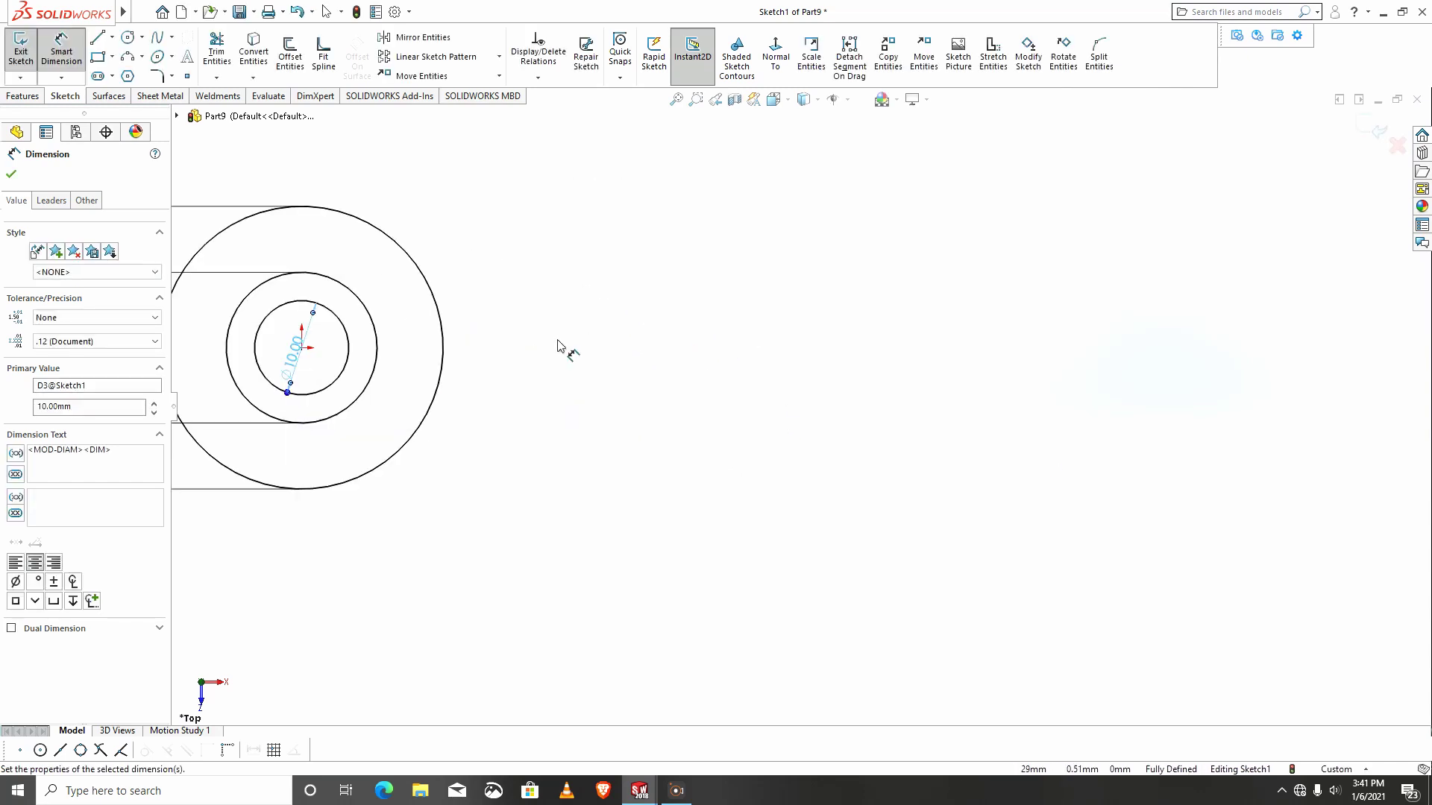
{"action": "scroll", "coordinate": [550, 345], "scroll_direction": "up", "scroll_amount": 1}
{"action": "left_click", "coordinate": [11, 177]}
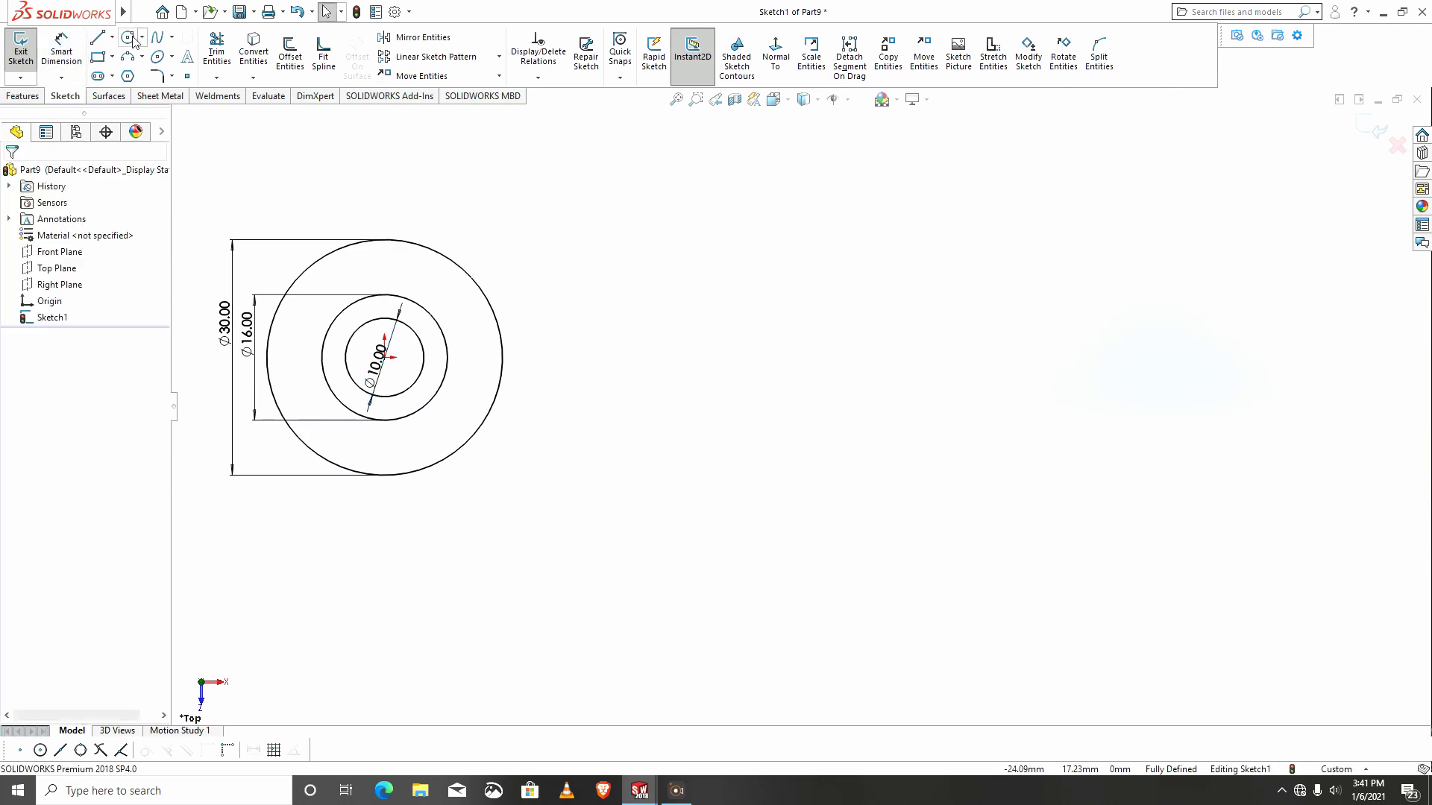
Sketch a separate circle to the right of the concentric circles, its centre about 48 mm from the origin.
{"action": "left_click", "coordinate": [130, 38]}
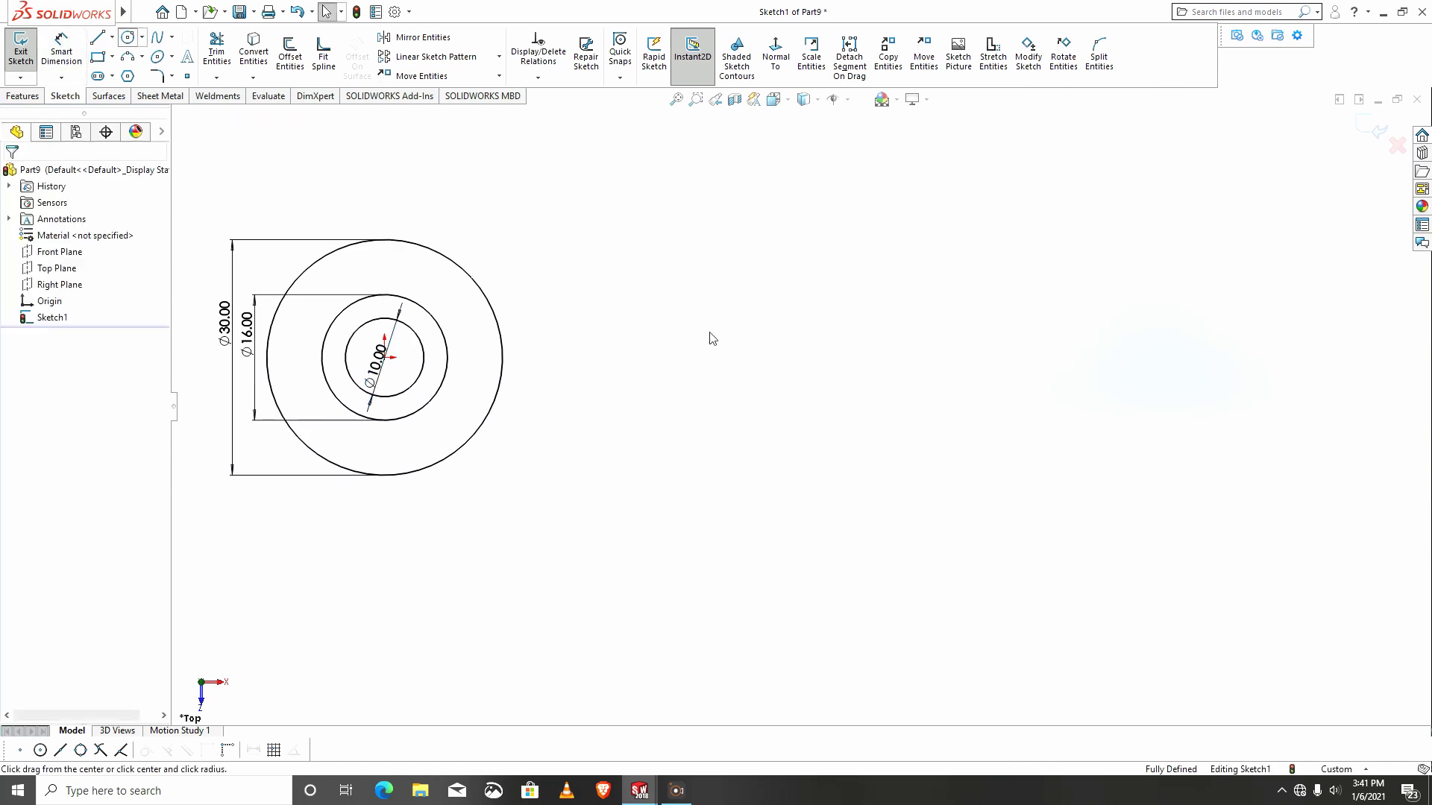
{"action": "left_click", "coordinate": [761, 352]}
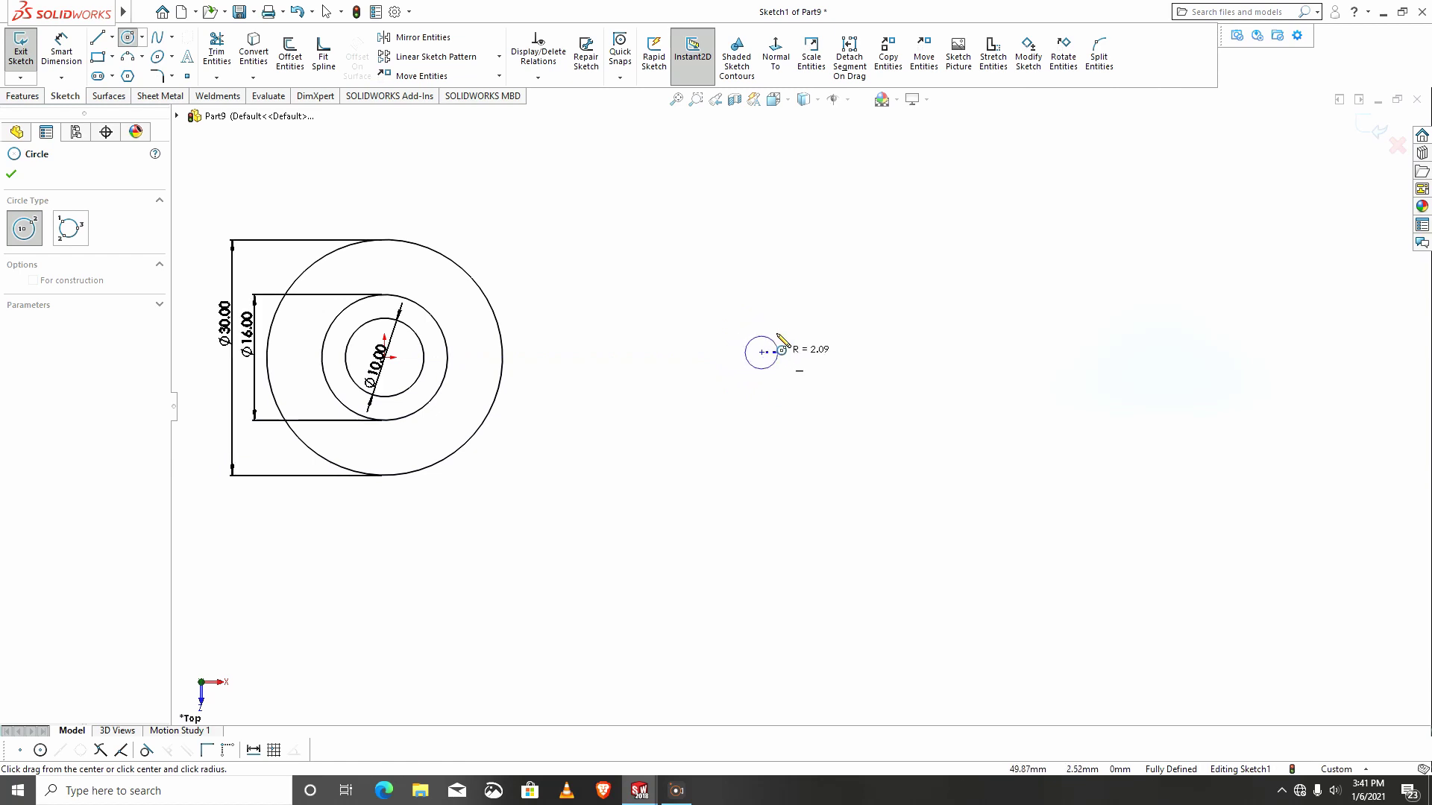
{"action": "left_click", "coordinate": [797, 304]}
{"action": "key", "text": "Escape"}
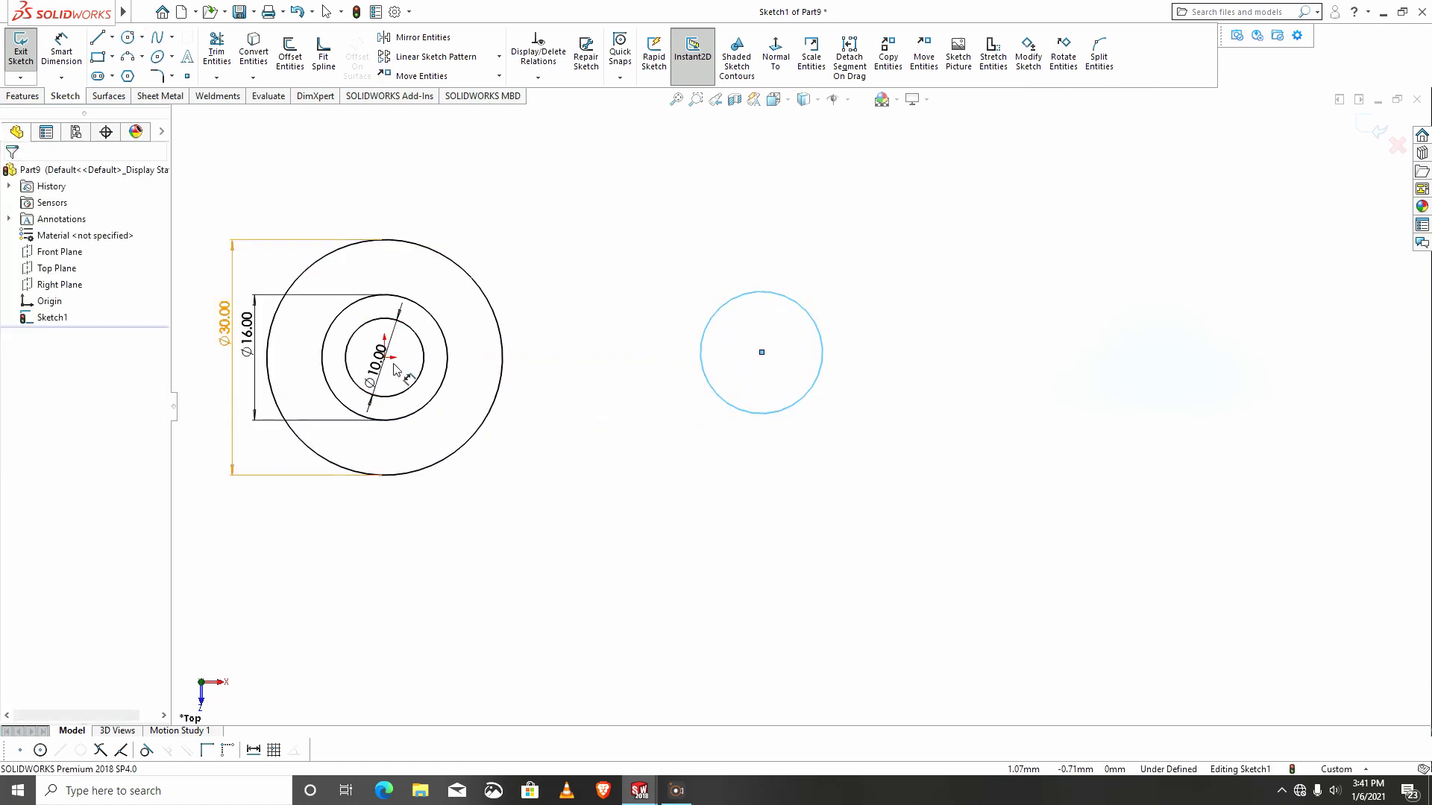
Move the 10 mm diameter dimension text away from the origin, up towards the outer circle's upper edge.
{"action": "left_click", "coordinate": [385, 358]}
{"action": "key", "text": "Escape"}
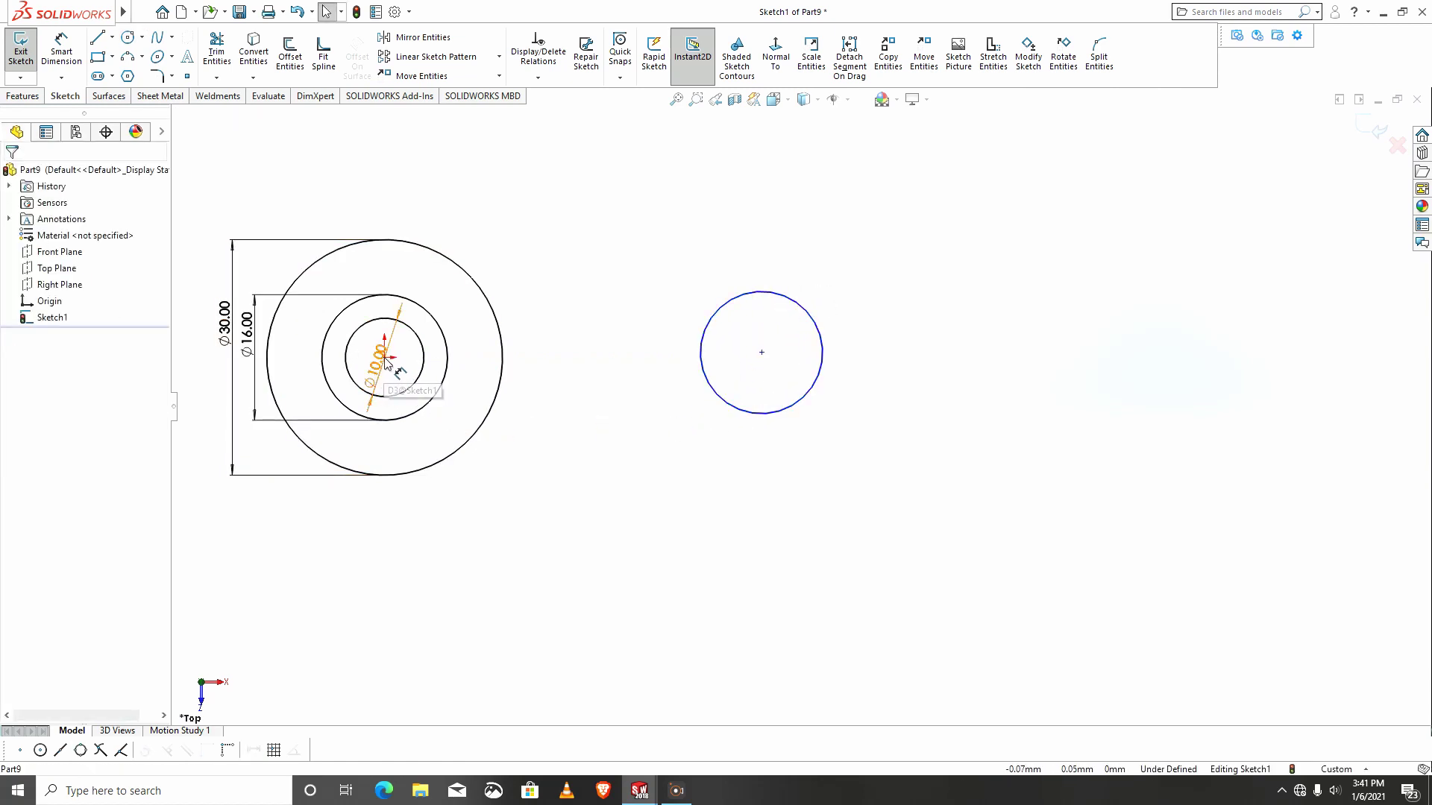
{"action": "left_click_drag", "start_coordinate": [386, 363], "coordinate": [420, 259]}
{"action": "key", "text": "Escape"}
{"action": "scroll", "coordinate": [373, 353], "scroll_direction": "down", "scroll_amount": 1}
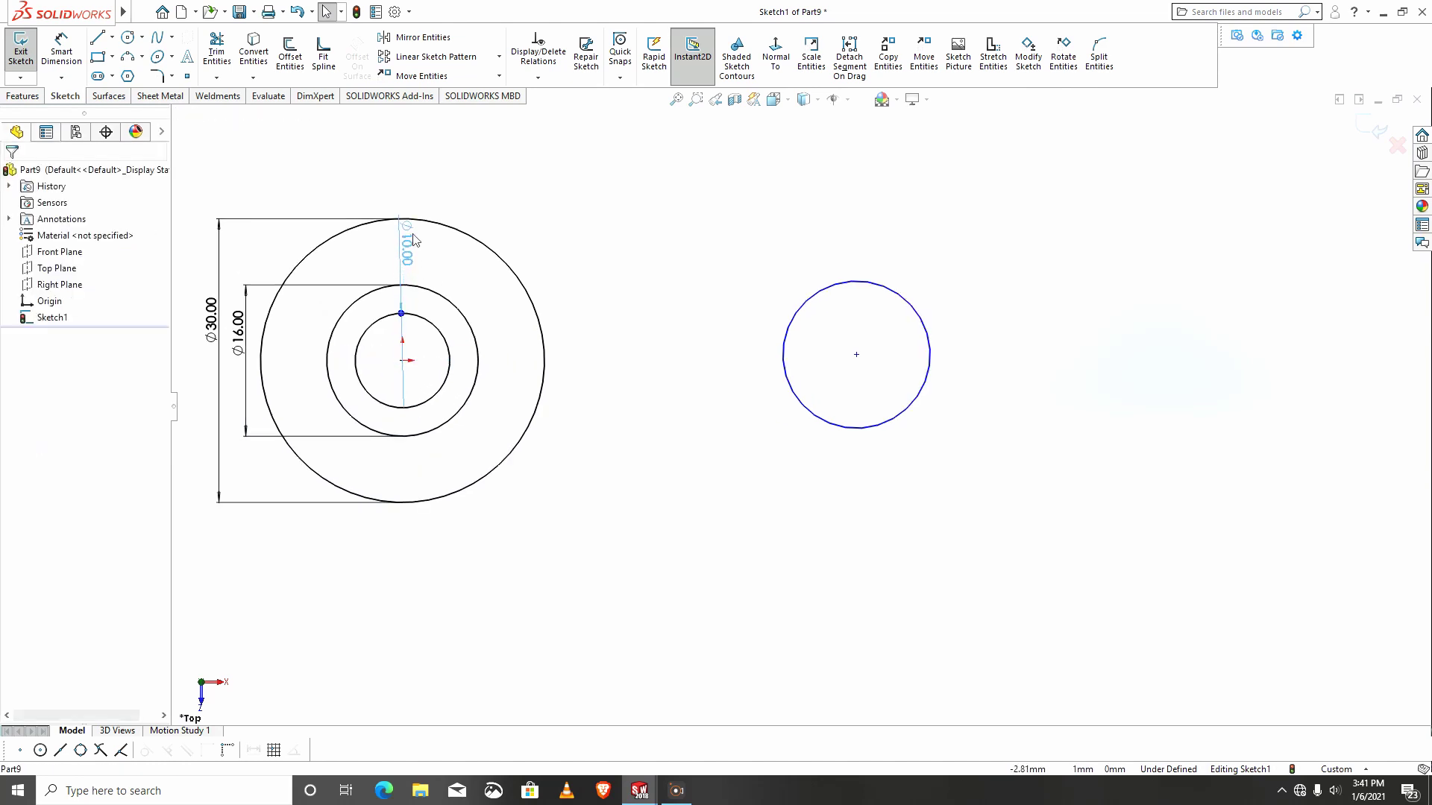
{"action": "left_click", "coordinate": [374, 380]}
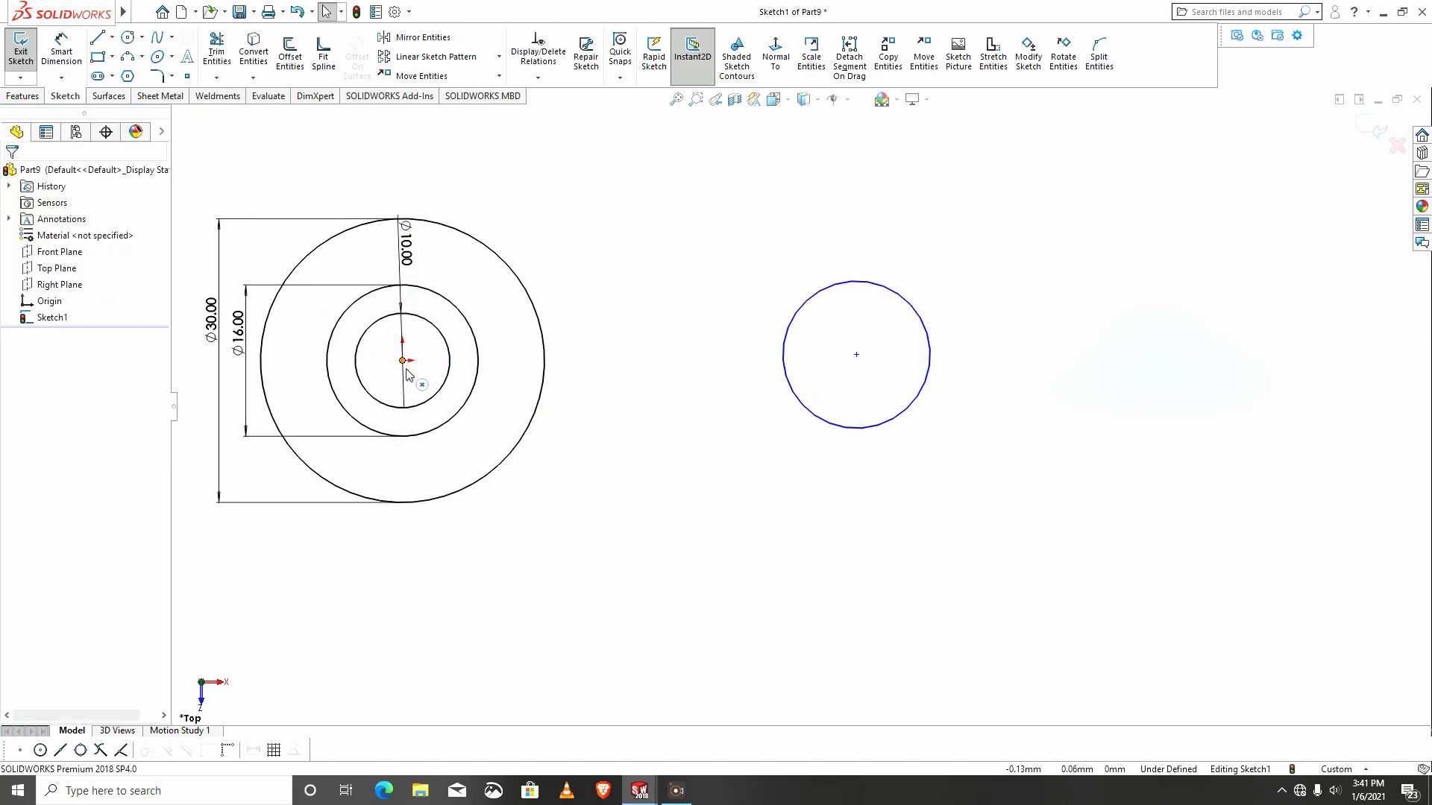
Add a Horizontal relation between the separate circle's centre and the concentric circles' centre.
{"action": "left_click", "coordinate": [856, 354]}
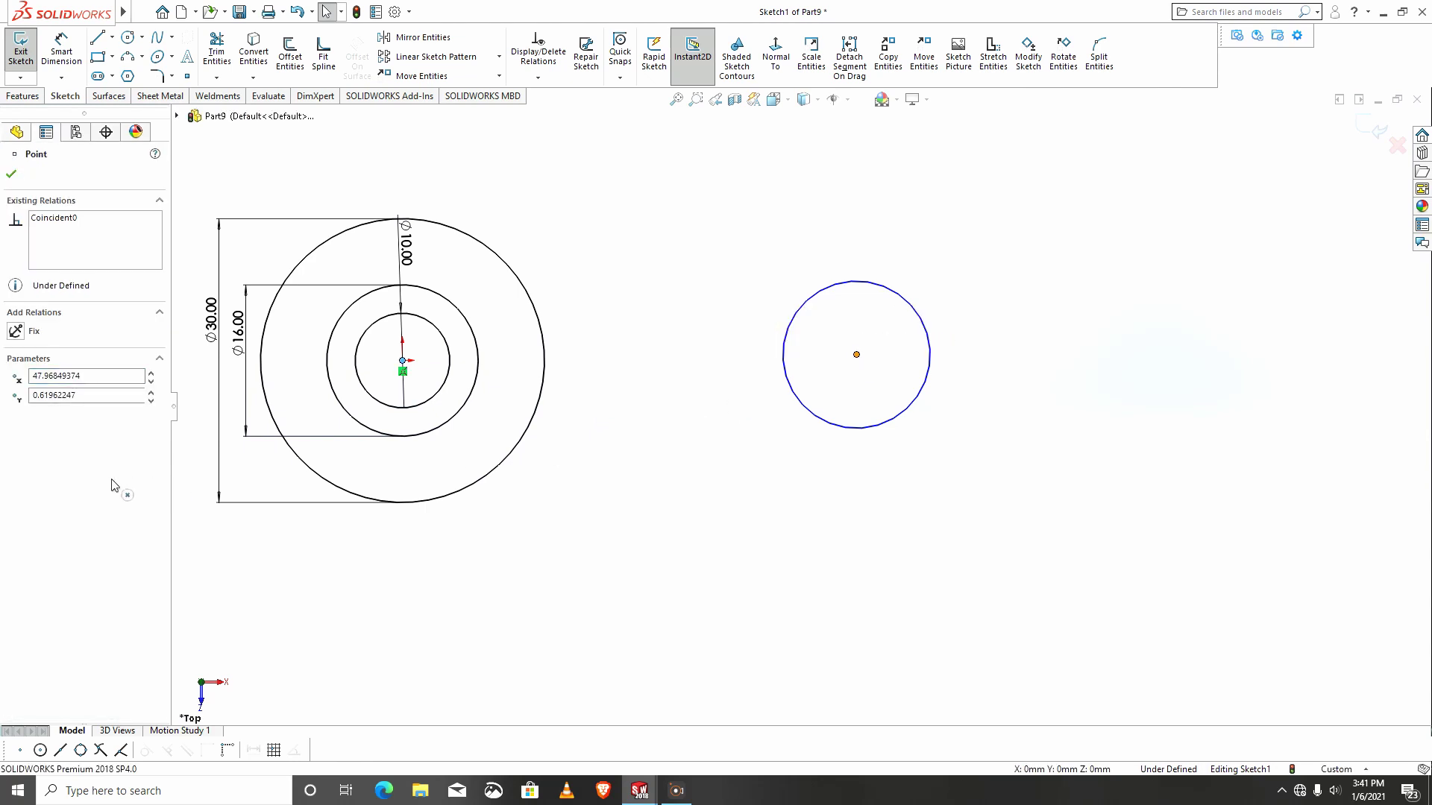
{"action": "left_click", "coordinate": [402, 361], "text": "ctrl"}
{"action": "left_click", "coordinate": [16, 416]}
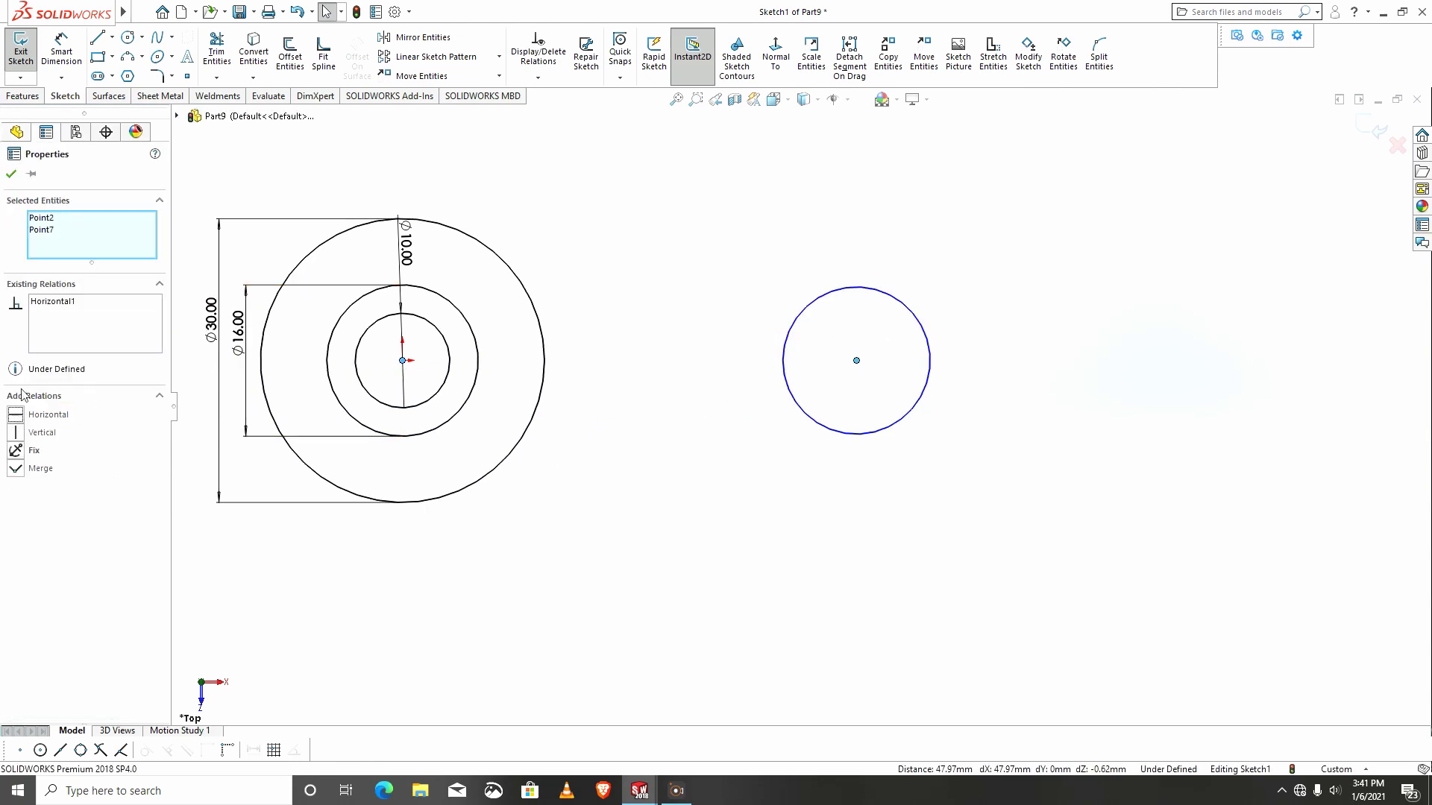
{"action": "left_click", "coordinate": [11, 174]}
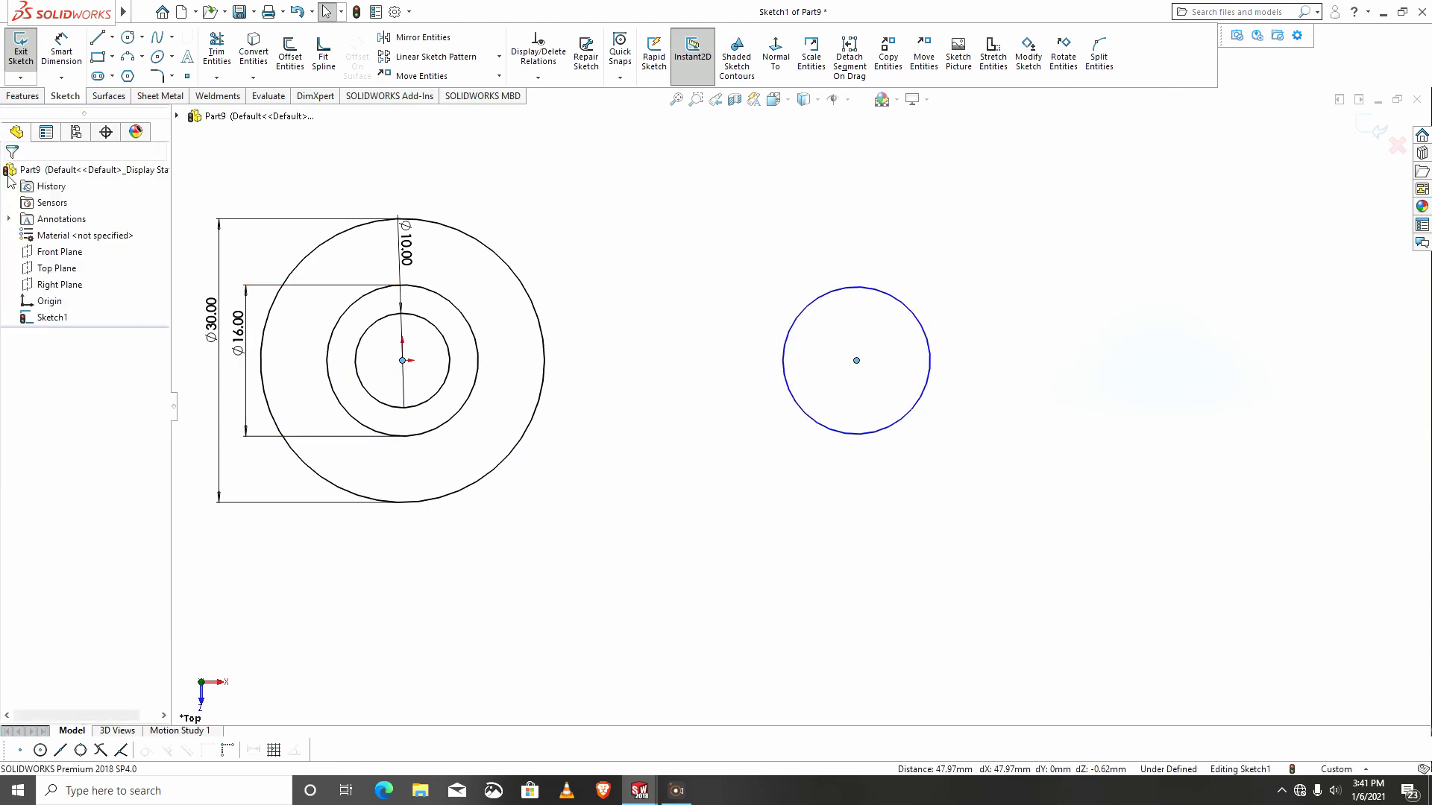
Dimension the horizontal distance between the separate circle's centre and the concentric circles' centre as 30 mm.
{"action": "left_click", "coordinate": [61, 53]}
{"action": "scroll", "coordinate": [623, 492], "scroll_direction": "up", "scroll_amount": 1}
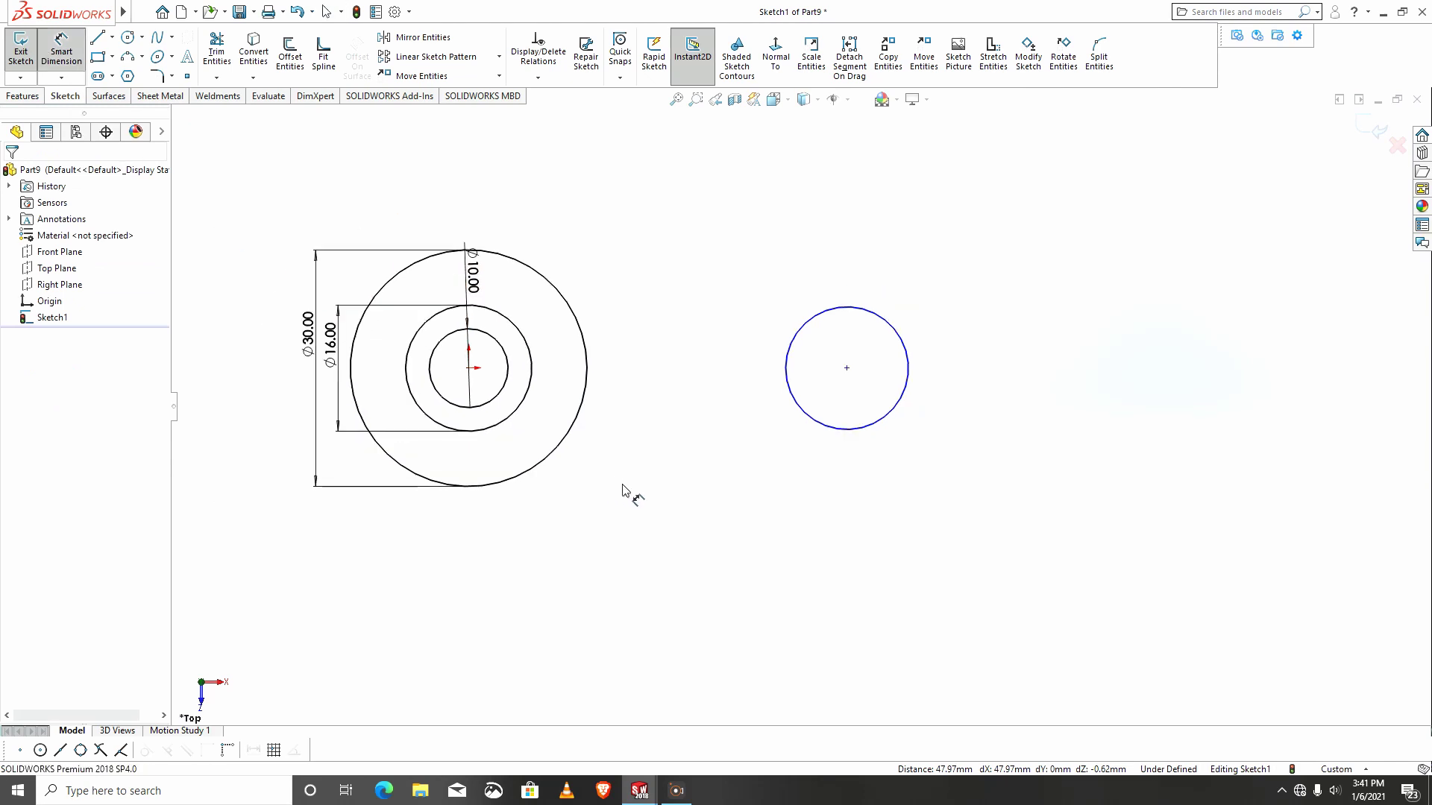
{"action": "left_click", "coordinate": [847, 369]}
{"action": "left_click", "coordinate": [470, 369]}
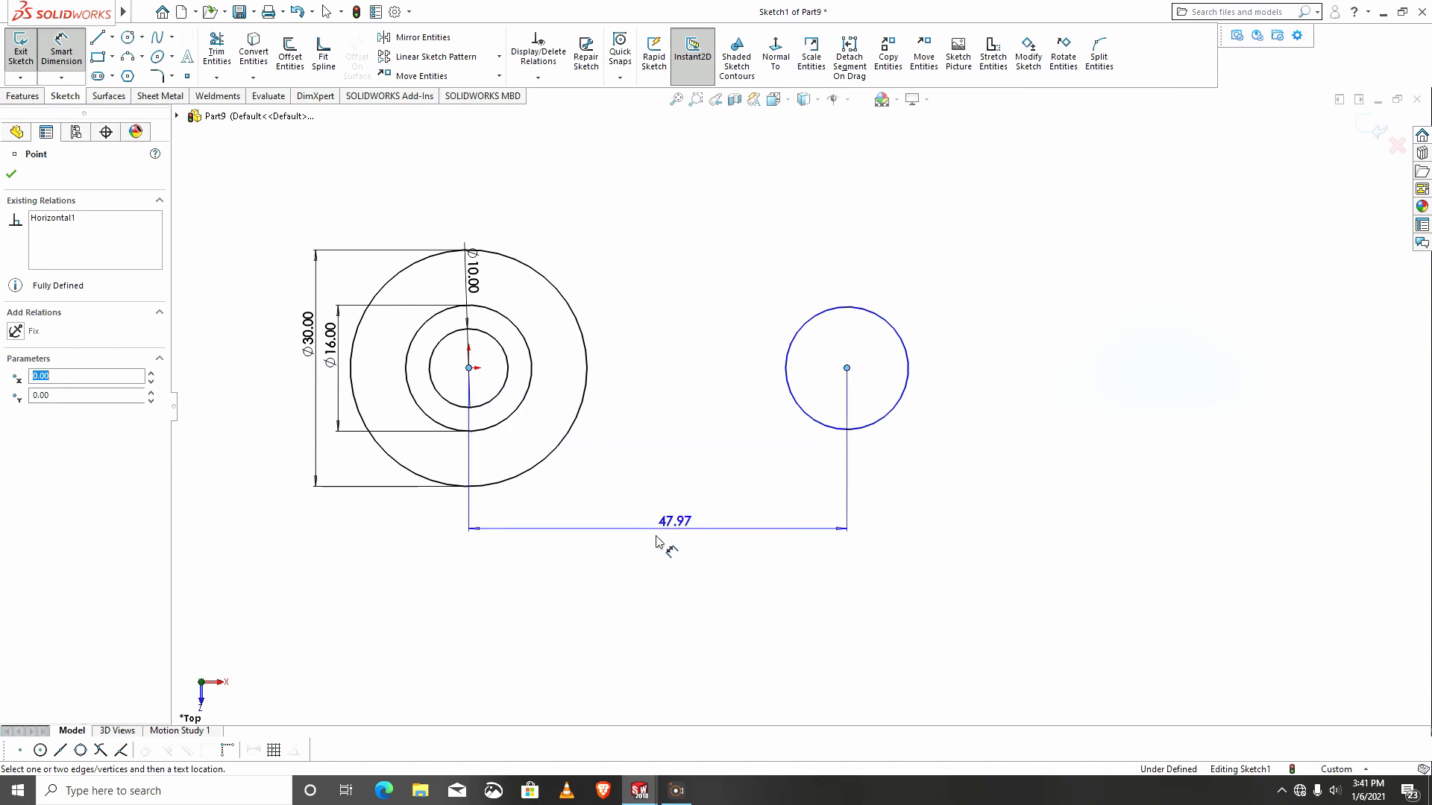
{"action": "left_click", "coordinate": [654, 556]}
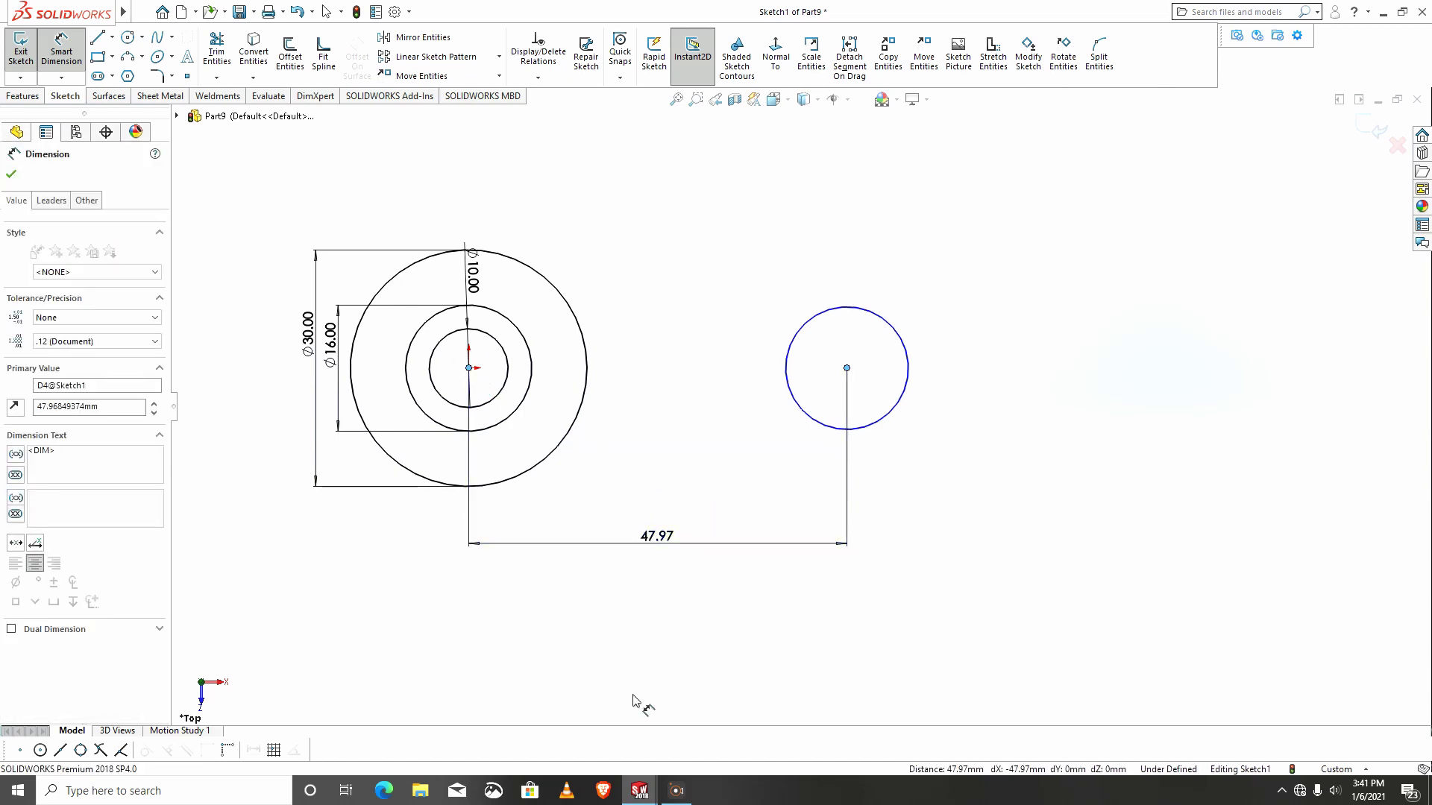
{"action": "type", "text": "50"}
{"action": "key", "text": "Return"}
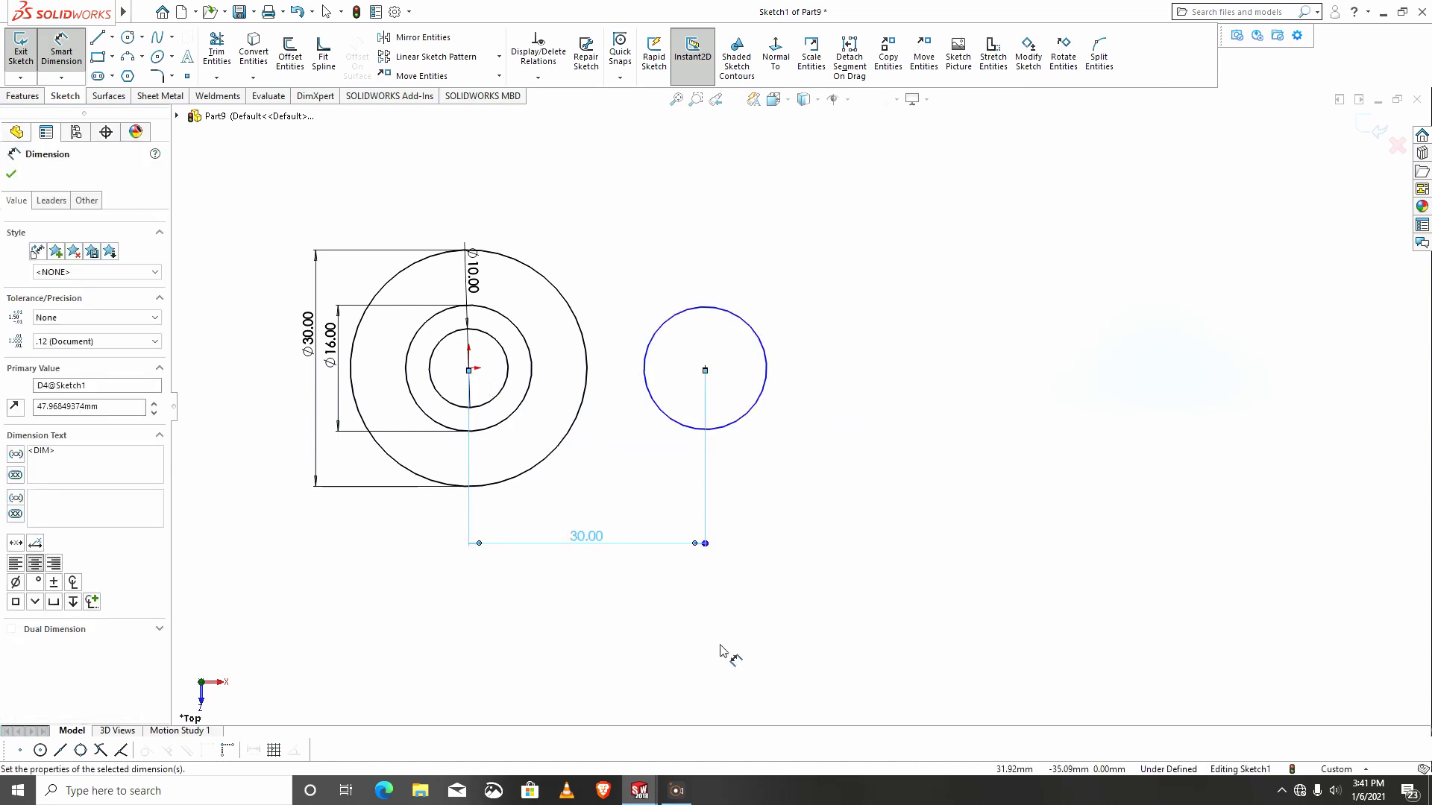
Set the centre-to-centre distance between the concentric circles and the separate circle to 40 mm.
{"action": "double_click", "coordinate": [586, 540]}
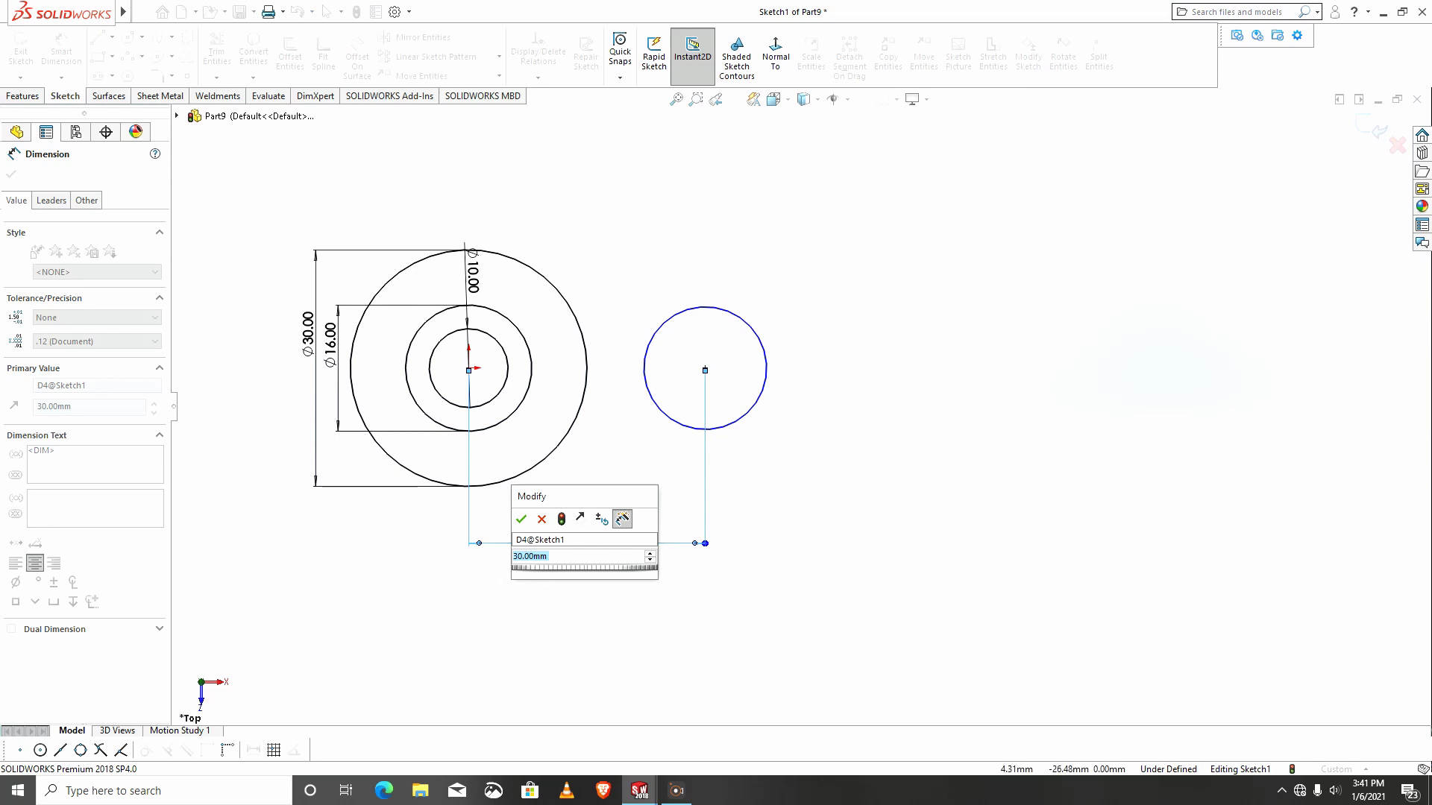
{"action": "type", "text": "40"}
{"action": "key", "text": "Return"}
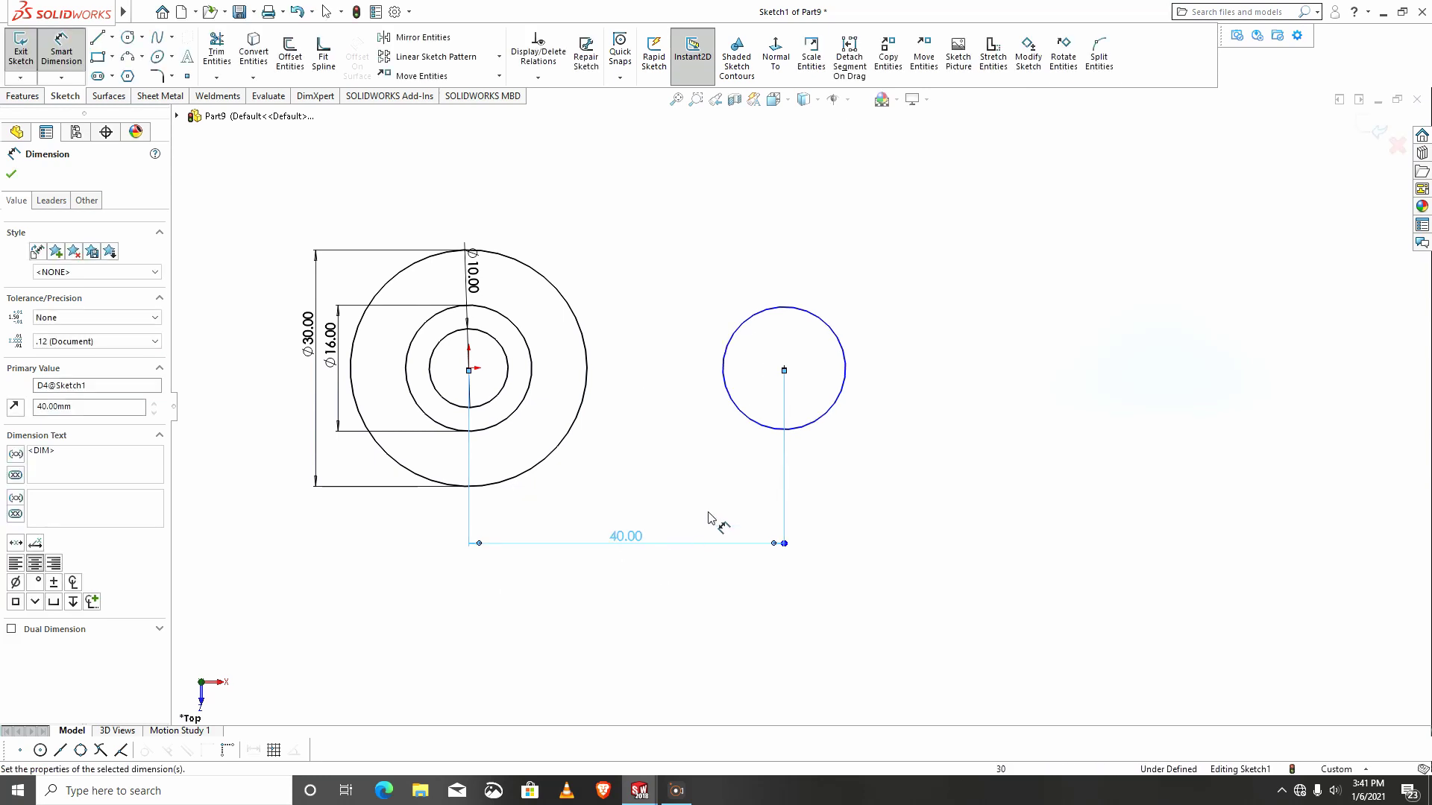
Sketch a smaller concentric circle about 8.4 mm in diameter inside the separate circle.
{"action": "scroll", "coordinate": [798, 361], "scroll_direction": "down", "scroll_amount": 1}
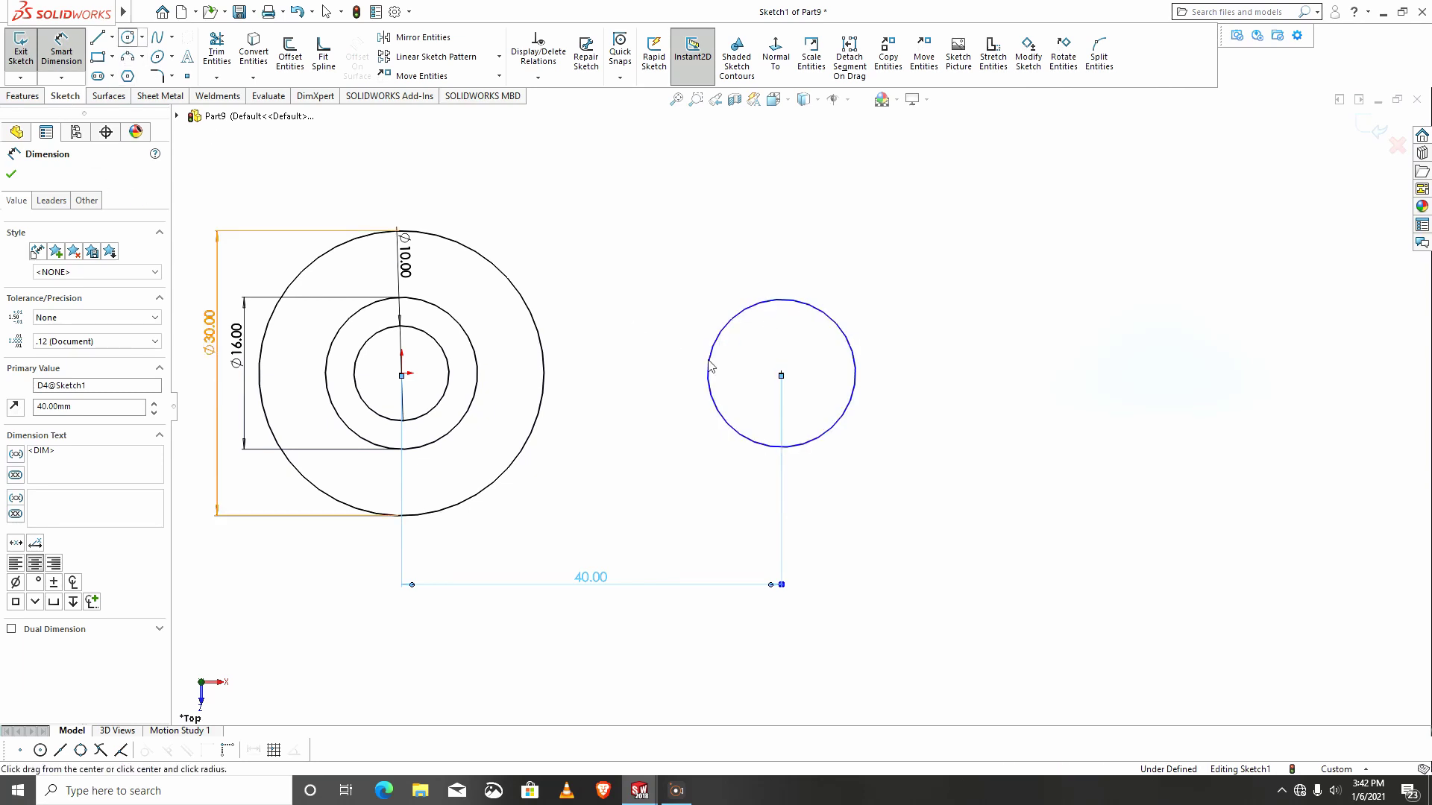
{"action": "left_click", "coordinate": [128, 37]}
{"action": "left_click", "coordinate": [780, 374]}
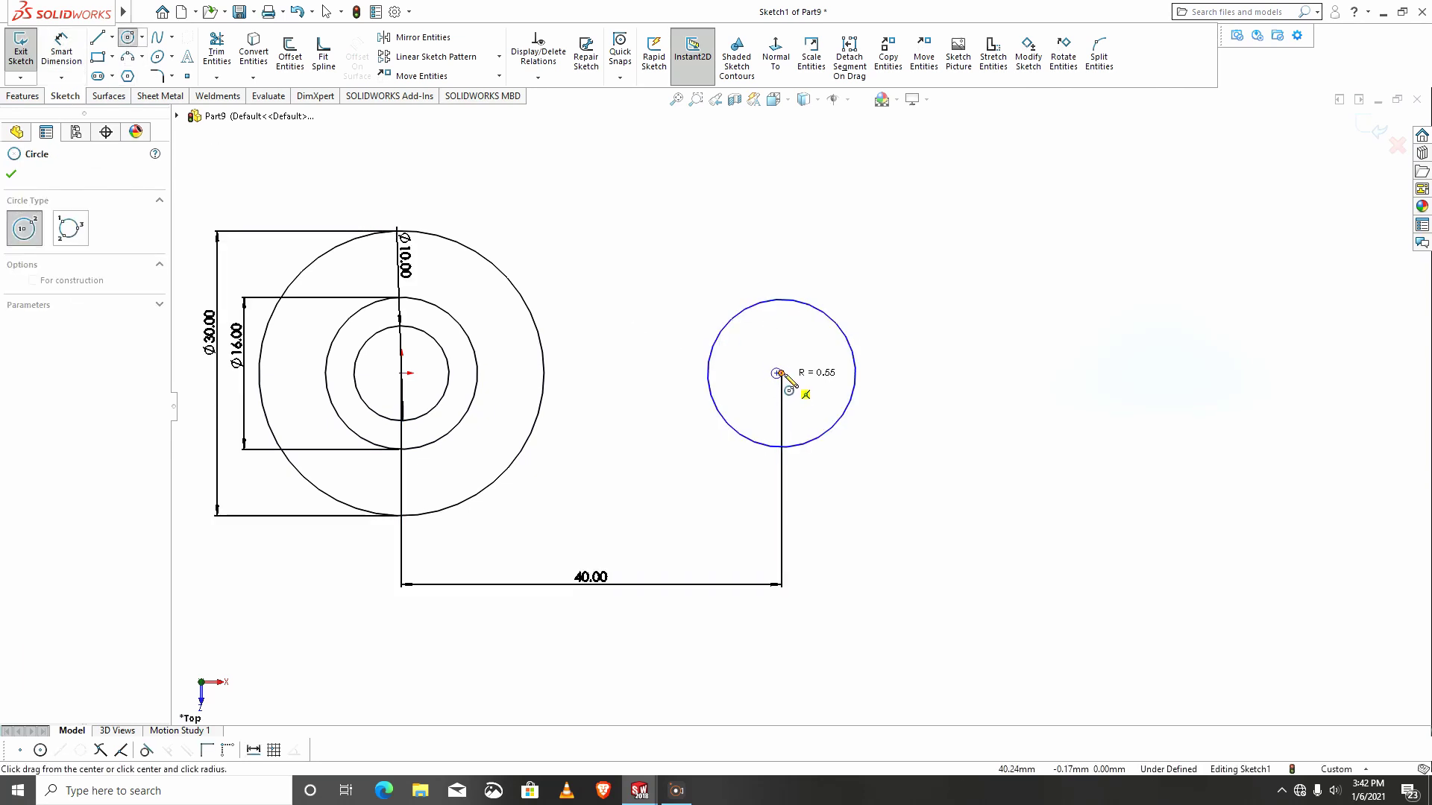
{"action": "key", "text": "Escape"}
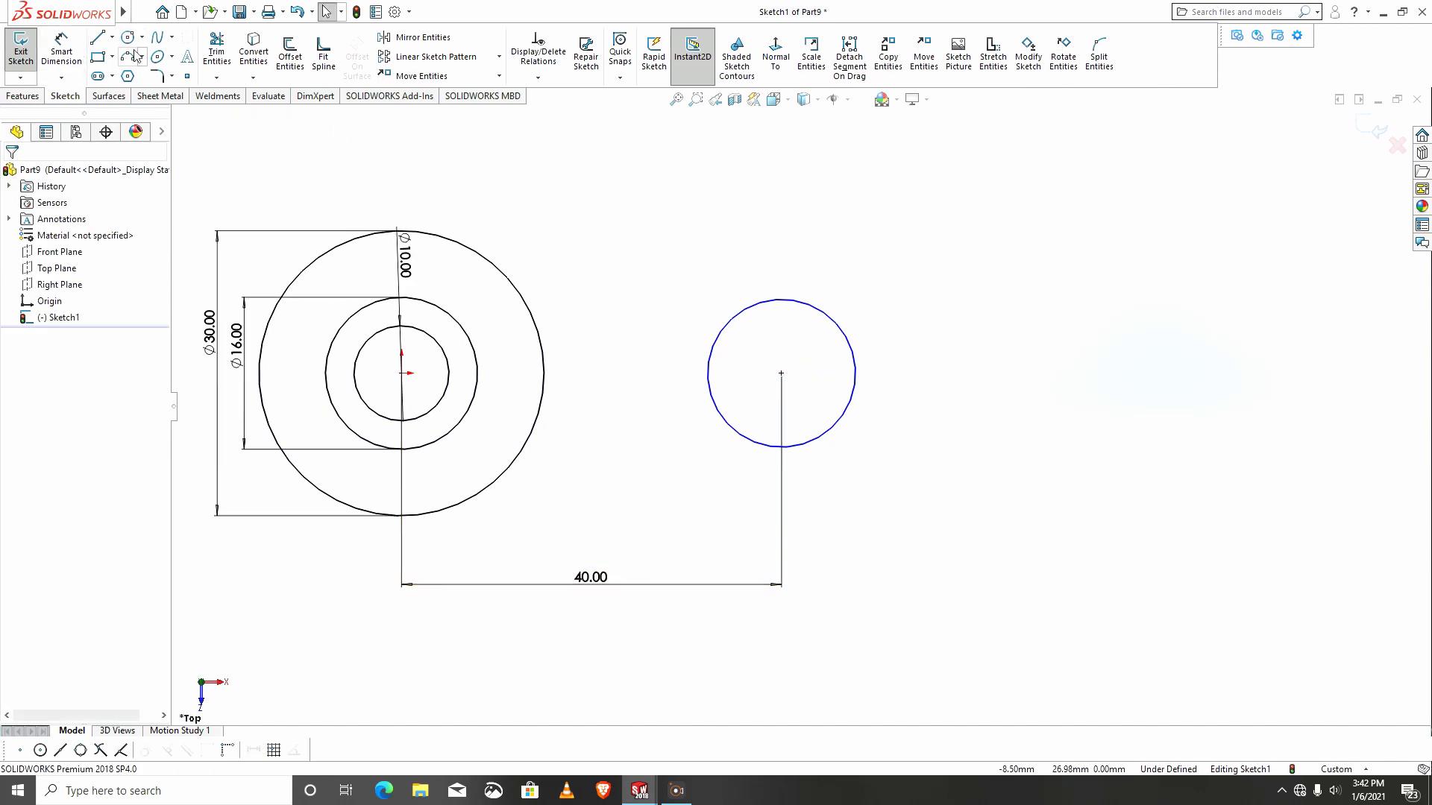
{"action": "key", "text": "Return"}
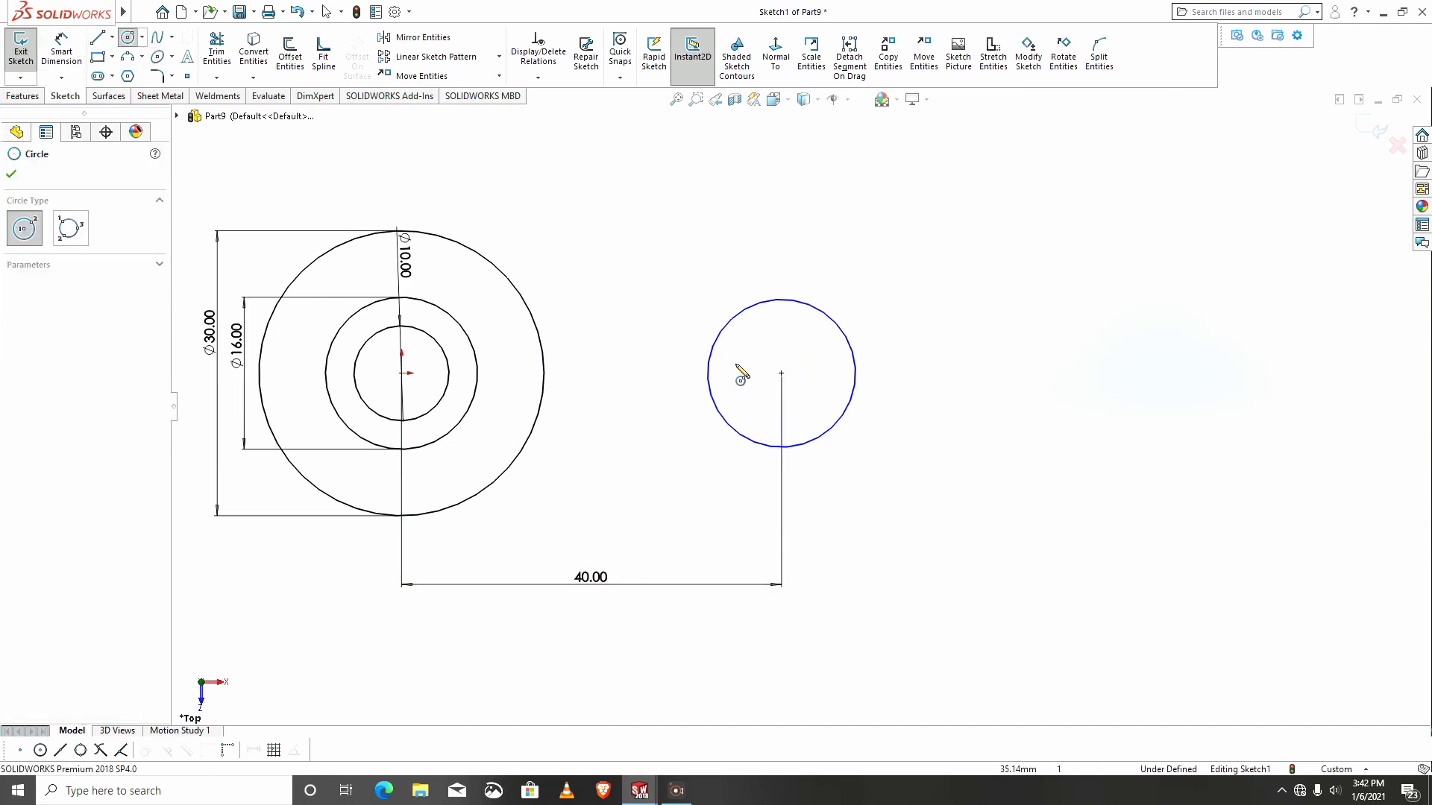
{"action": "left_click", "coordinate": [781, 372]}
{"action": "left_click", "coordinate": [758, 339]}
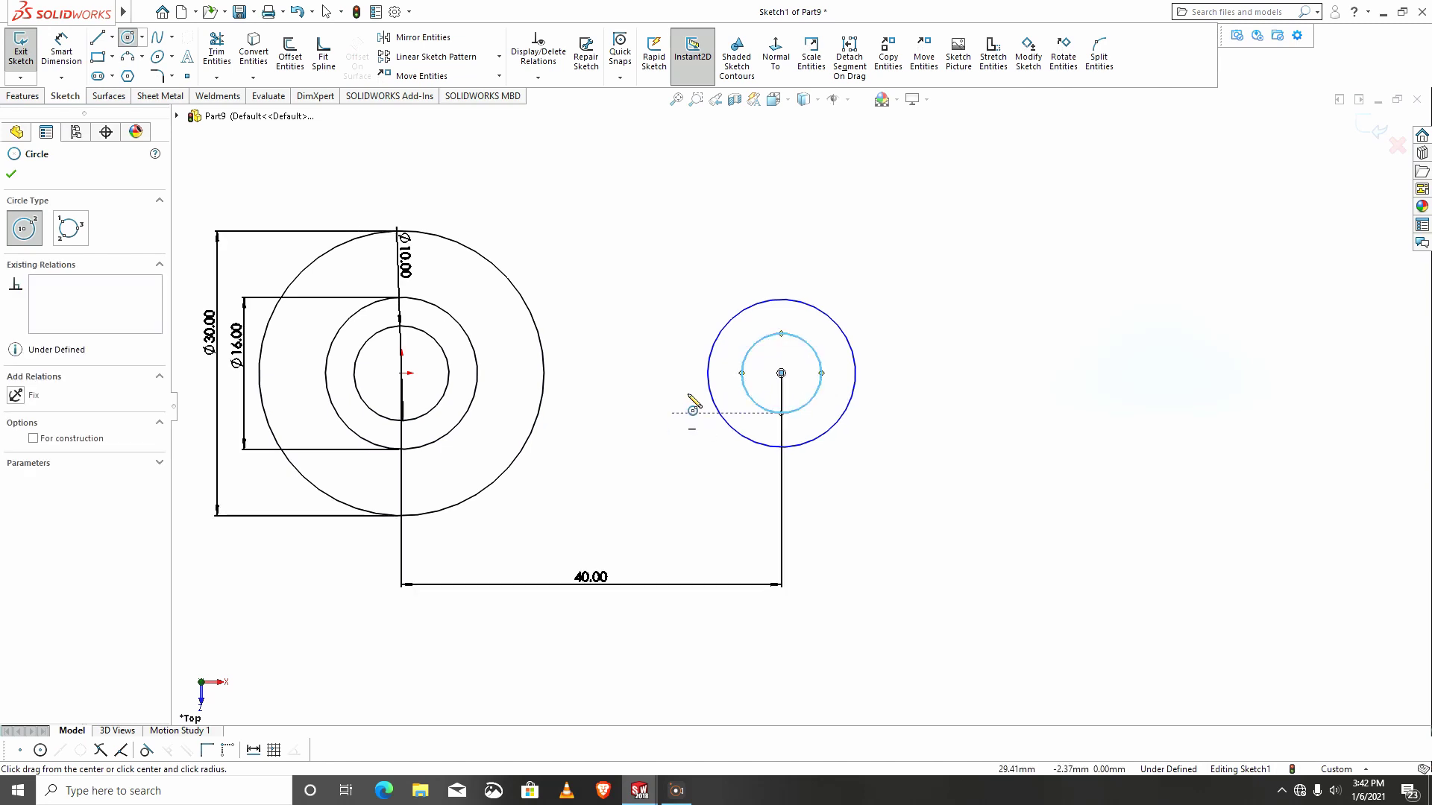
Dimension the outer circle of the separate pair with a diameter of 20 mm.
{"action": "left_click", "coordinate": [62, 47]}
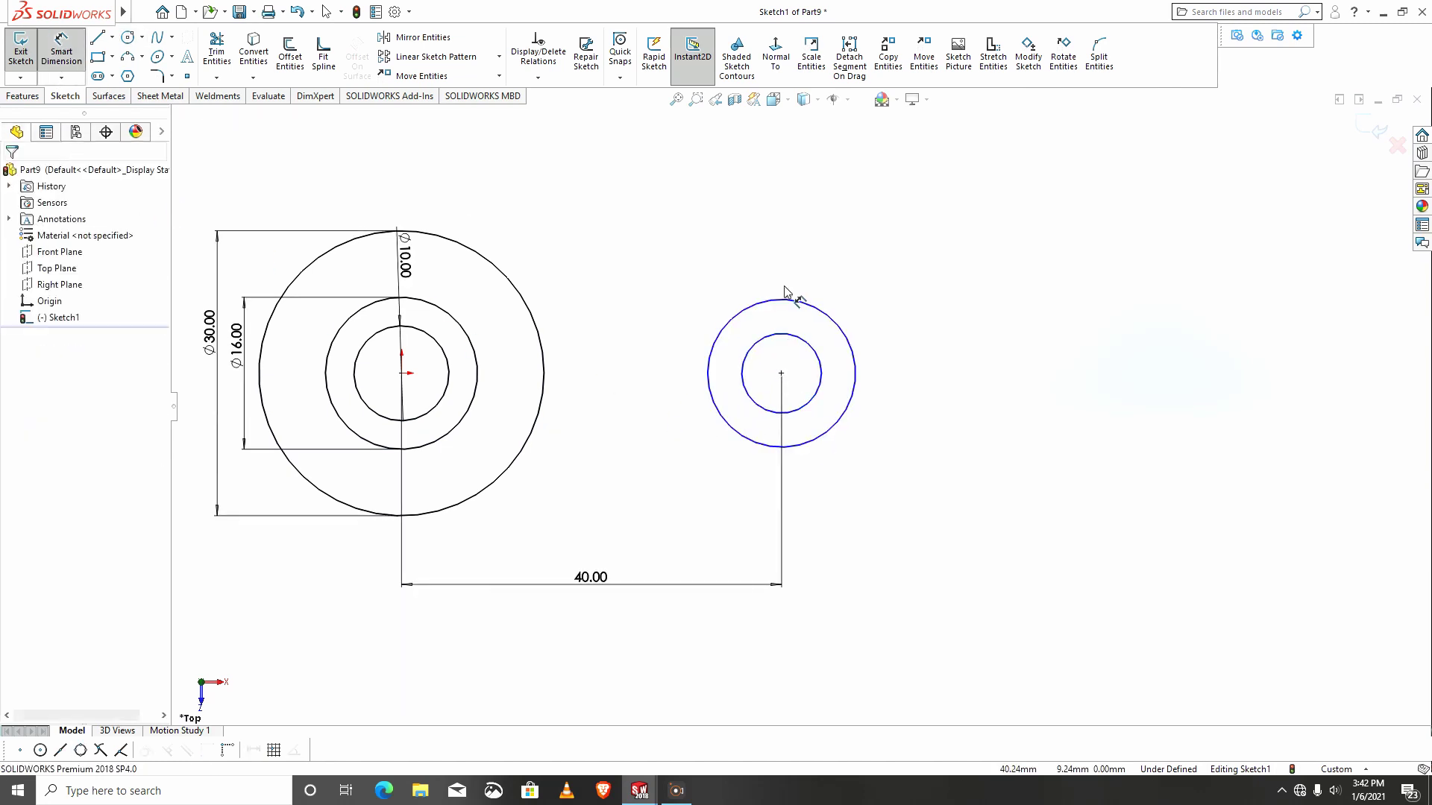
{"action": "left_click", "coordinate": [884, 304]}
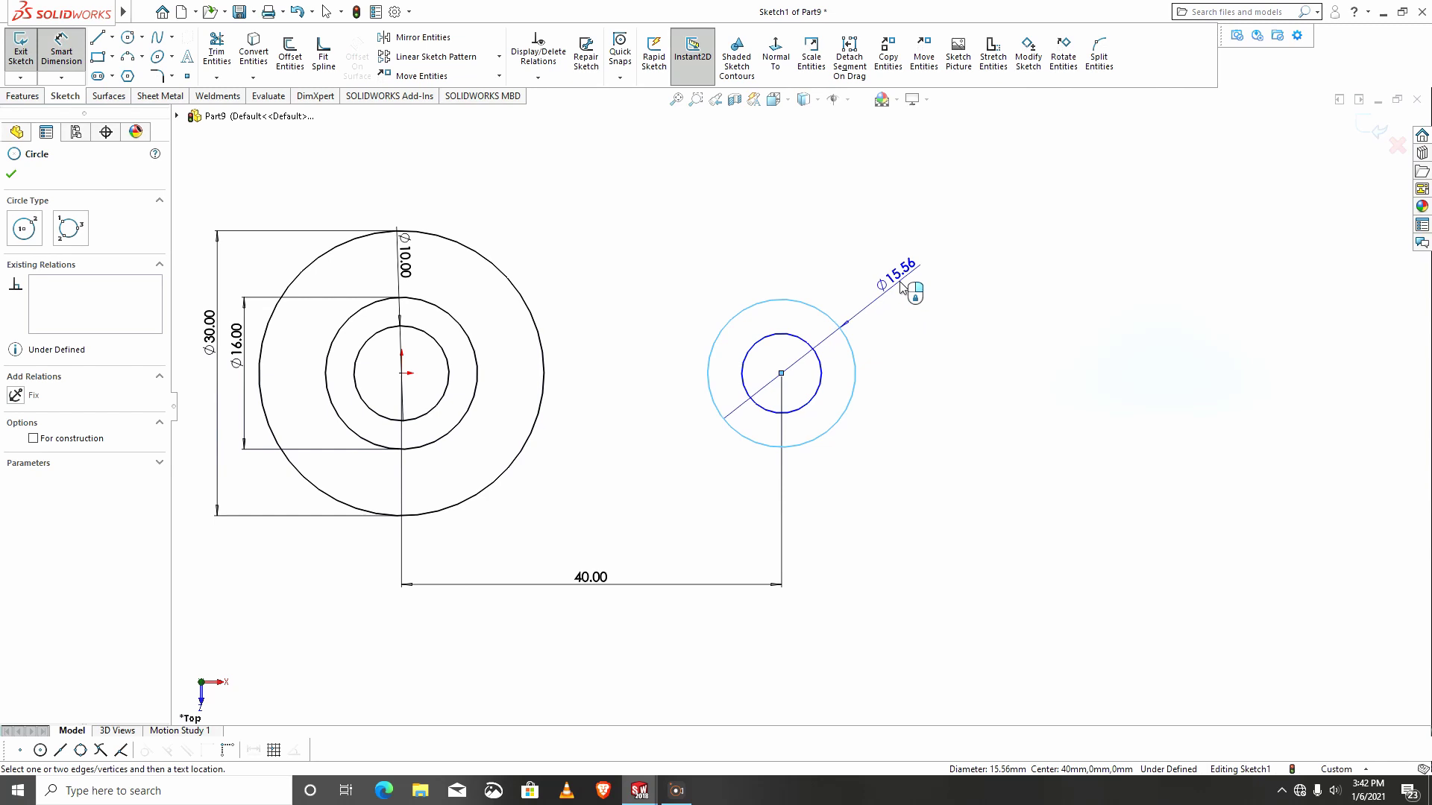
{"action": "left_click", "coordinate": [902, 287]}
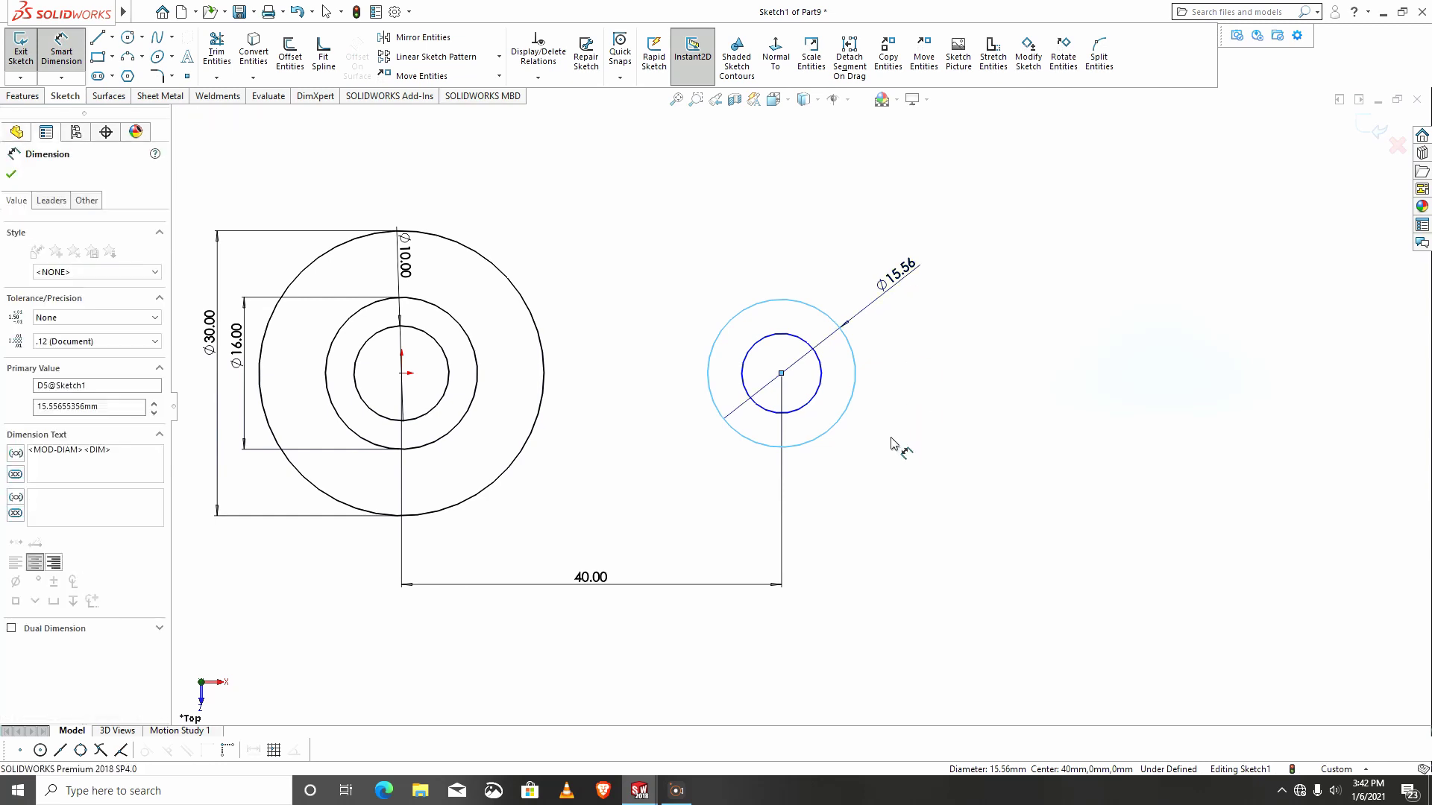
{"action": "type", "text": "20"}
{"action": "key", "text": "Return"}
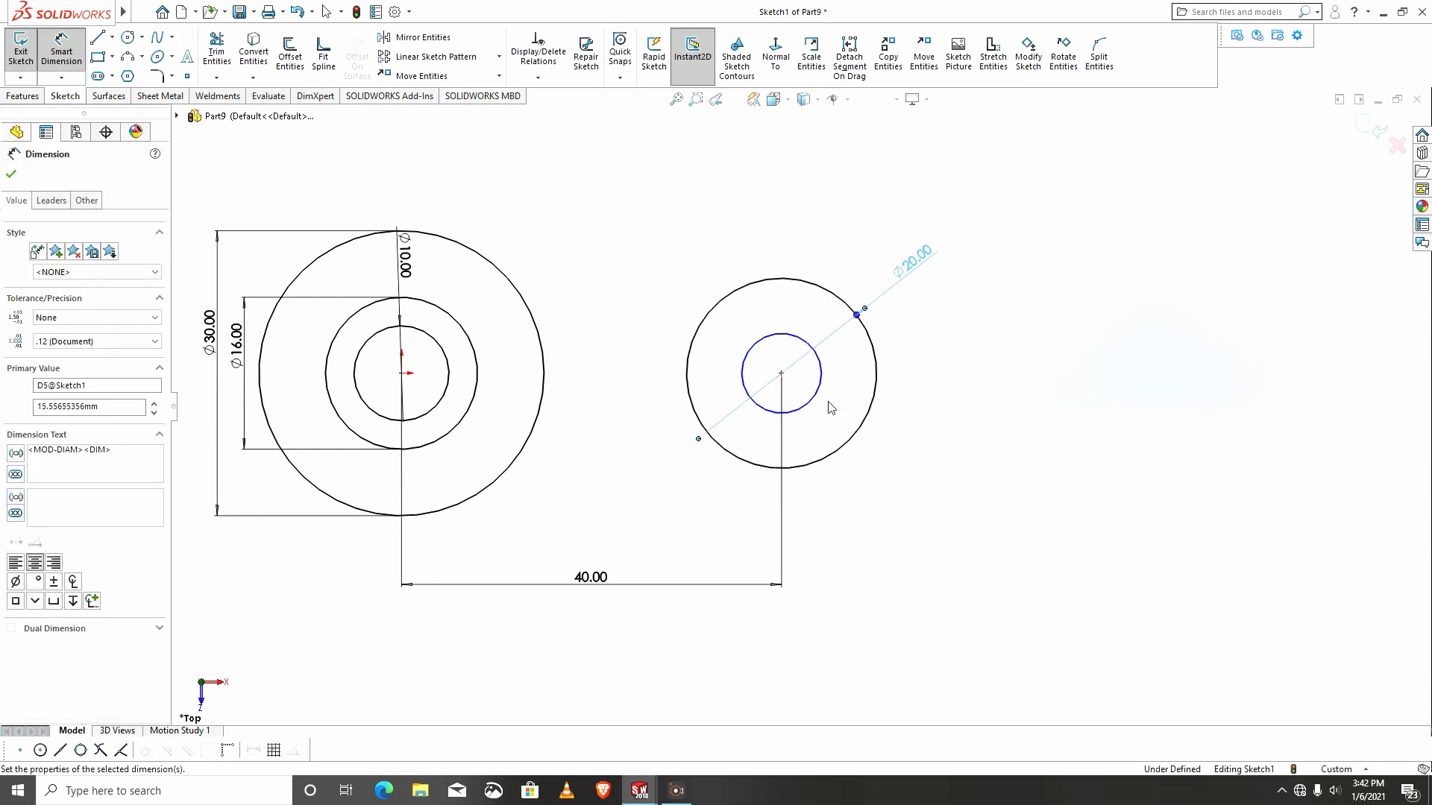
Dimension the inner circle of the separate pair with a diameter of 12 mm and finish dimensioning.
{"action": "left_click", "coordinate": [819, 403]}
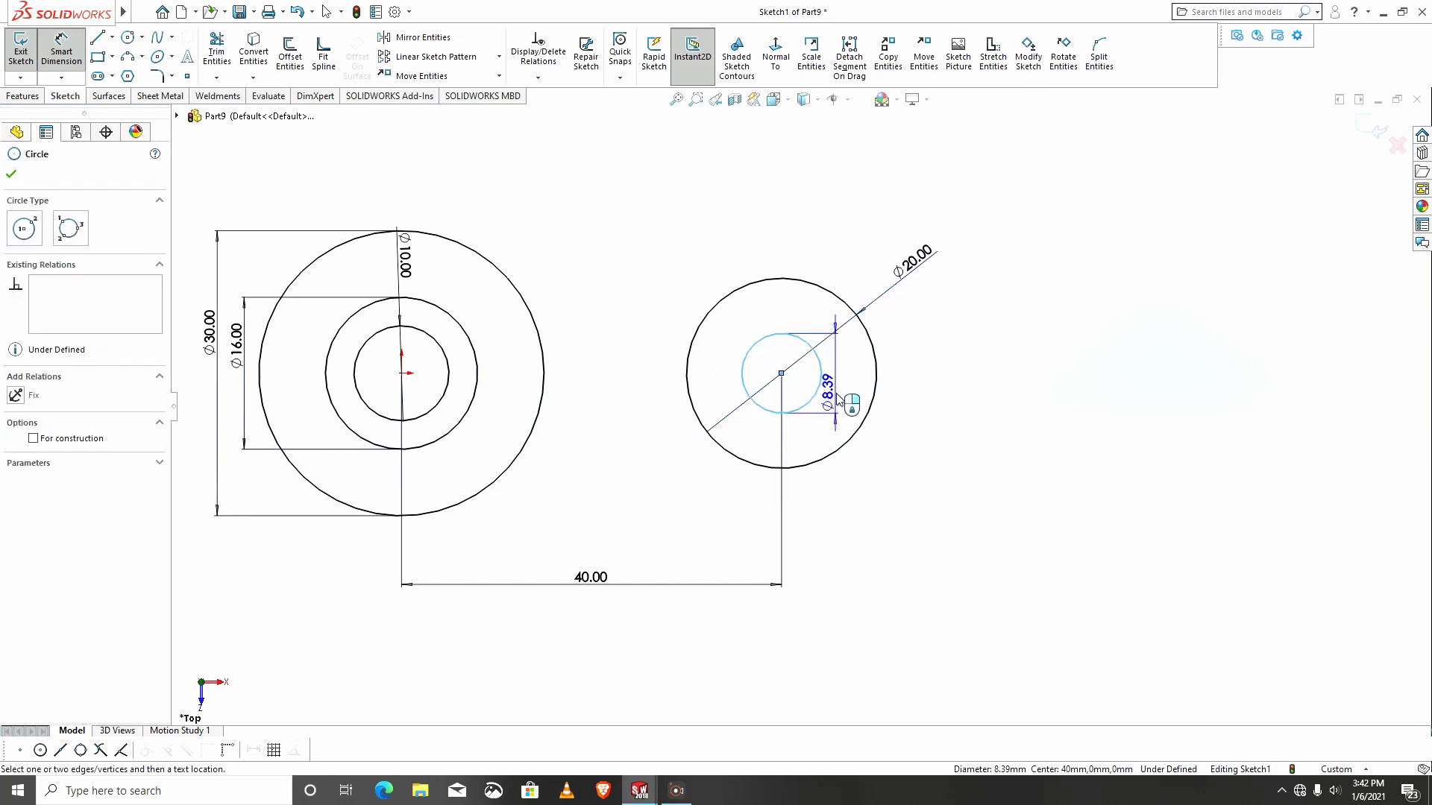
{"action": "left_click", "coordinate": [897, 440]}
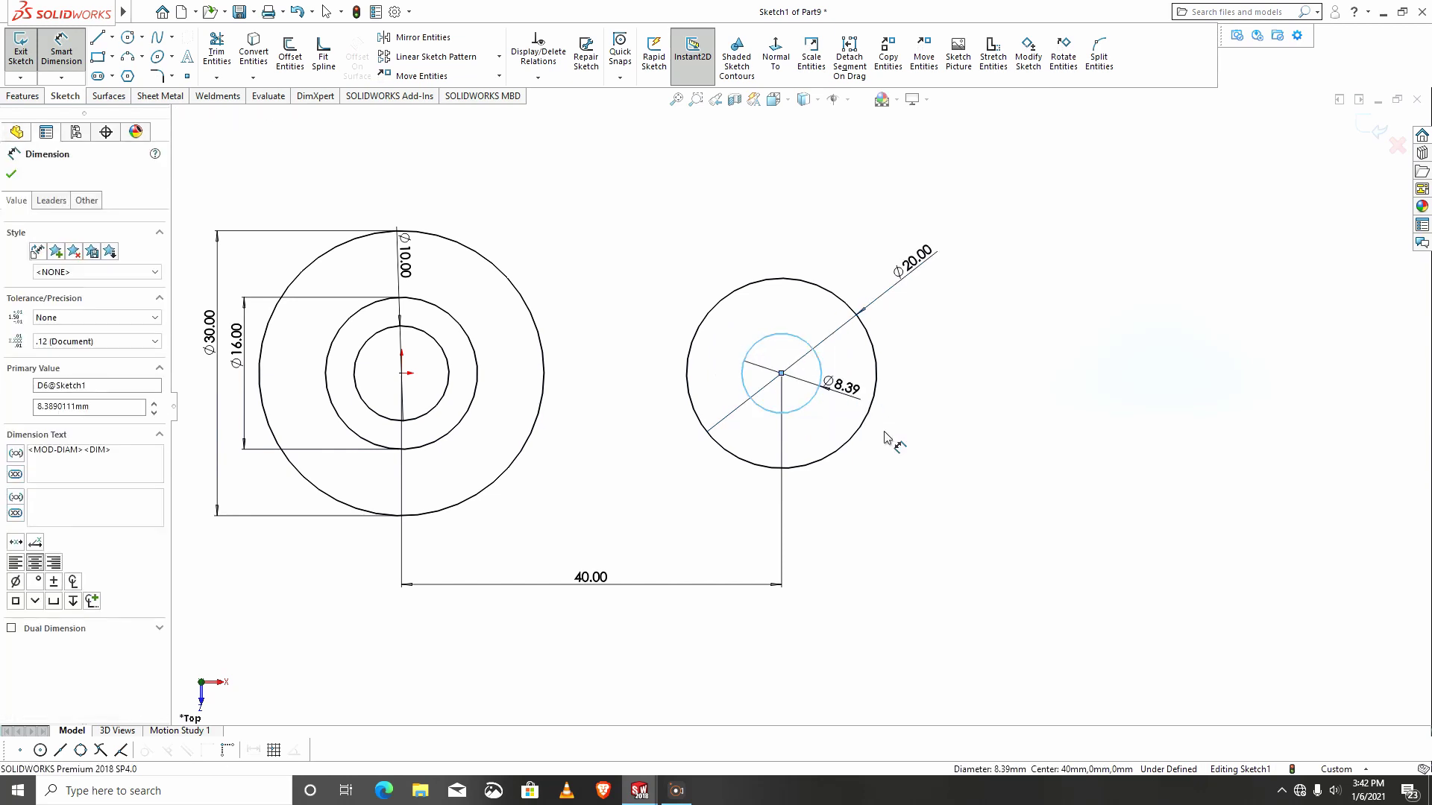
{"action": "type", "text": "12"}
{"action": "key", "text": "Return"}
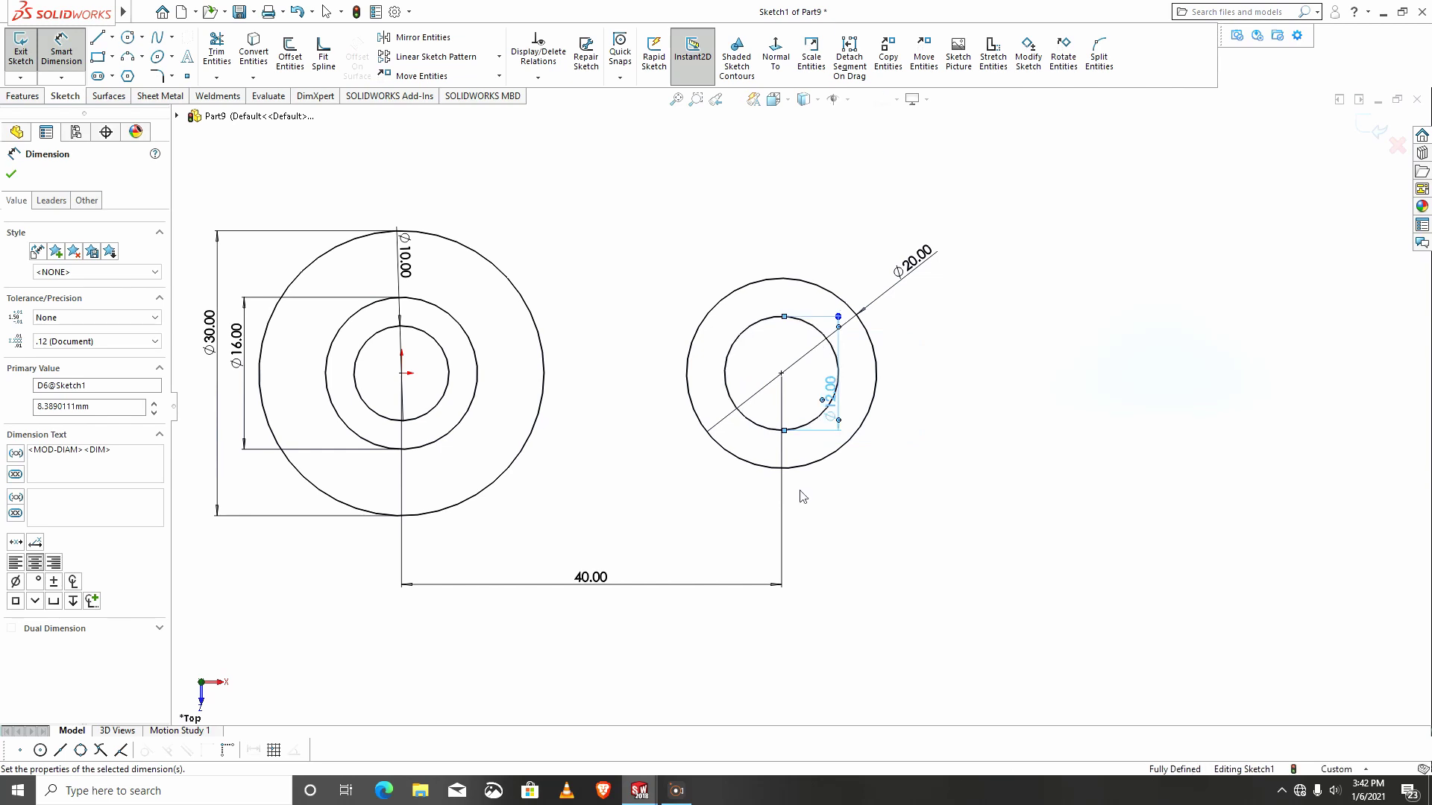
{"action": "scroll", "coordinate": [795, 481], "scroll_direction": "up", "scroll_amount": 1}
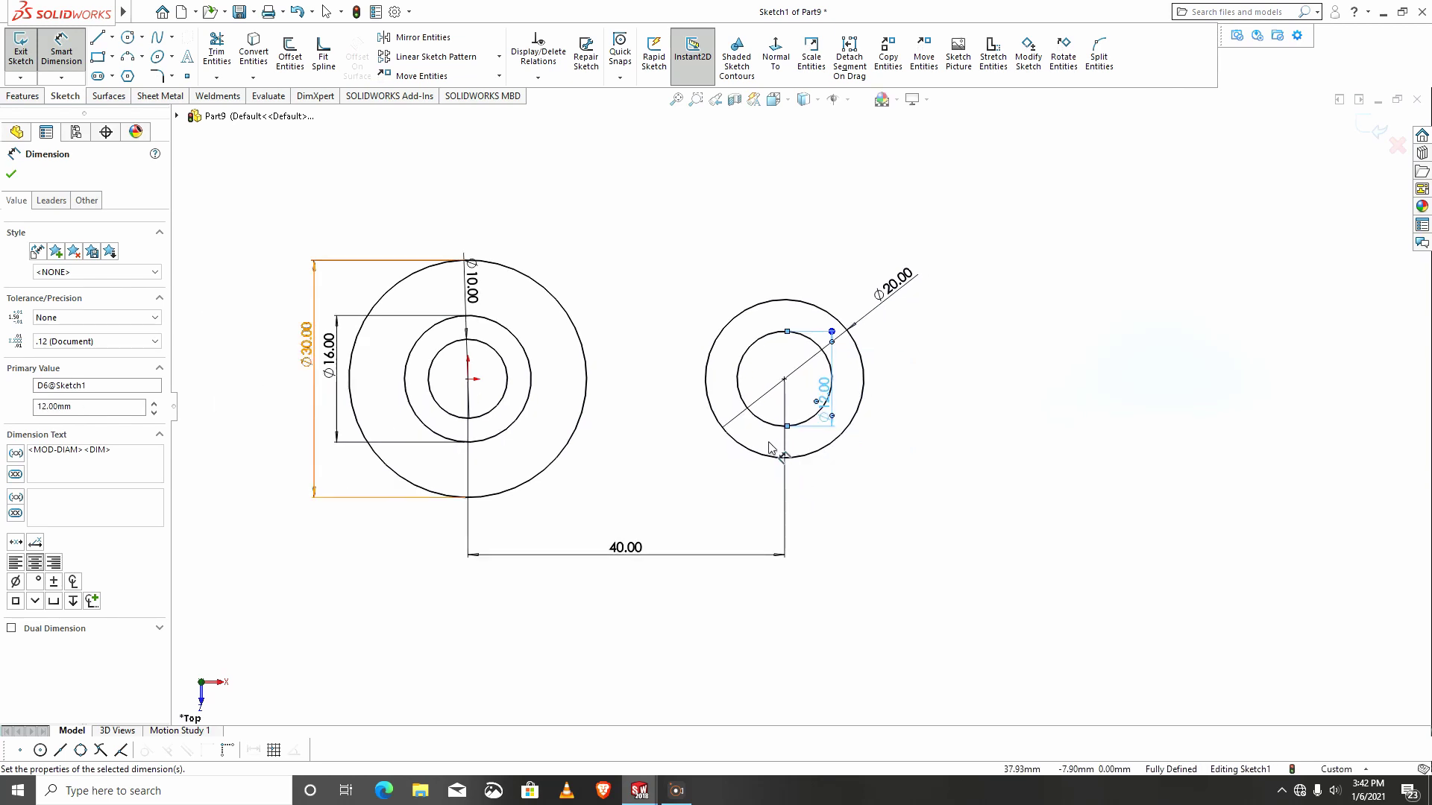
{"action": "scroll", "coordinate": [759, 400], "scroll_direction": "down", "scroll_amount": 1}
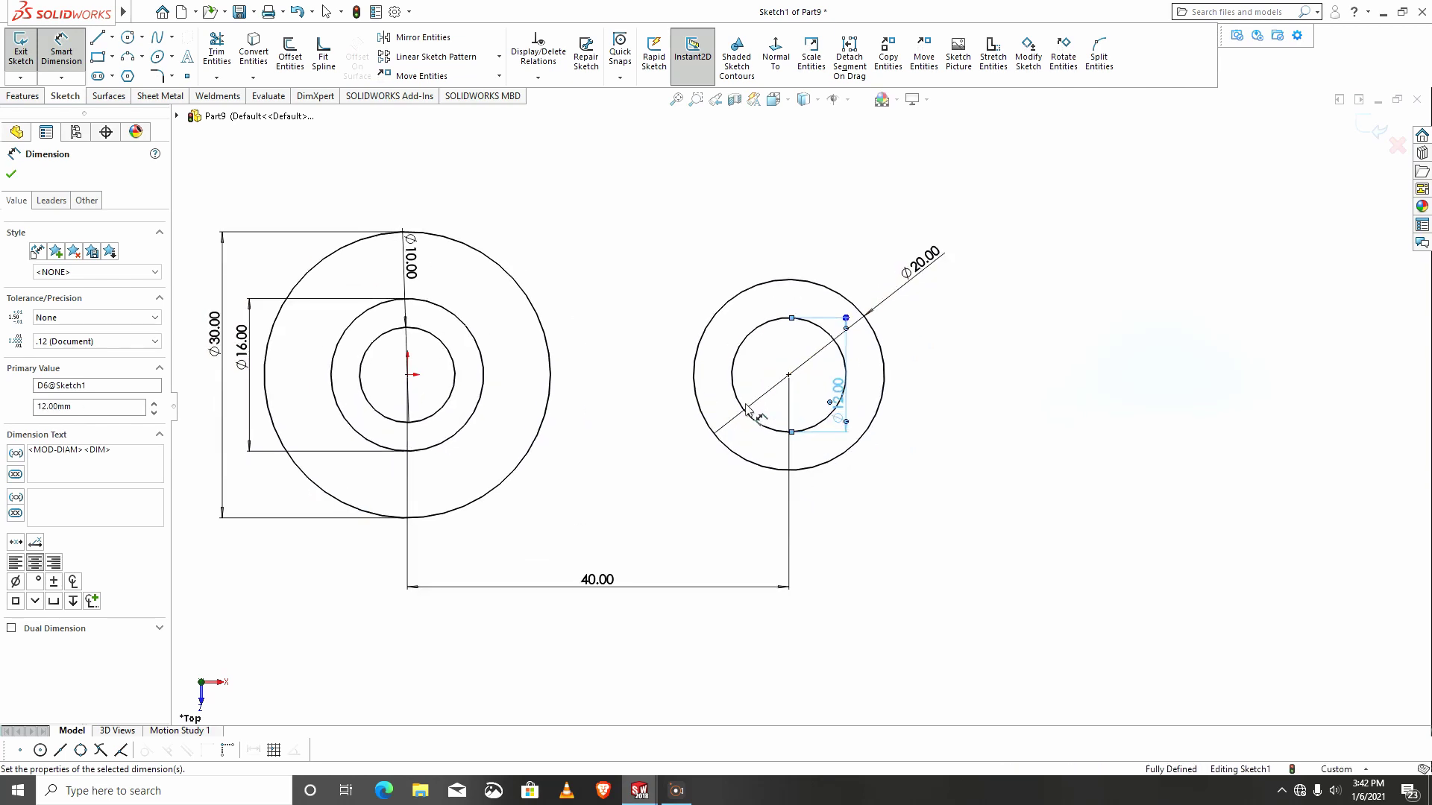
{"action": "left_click", "coordinate": [11, 175]}
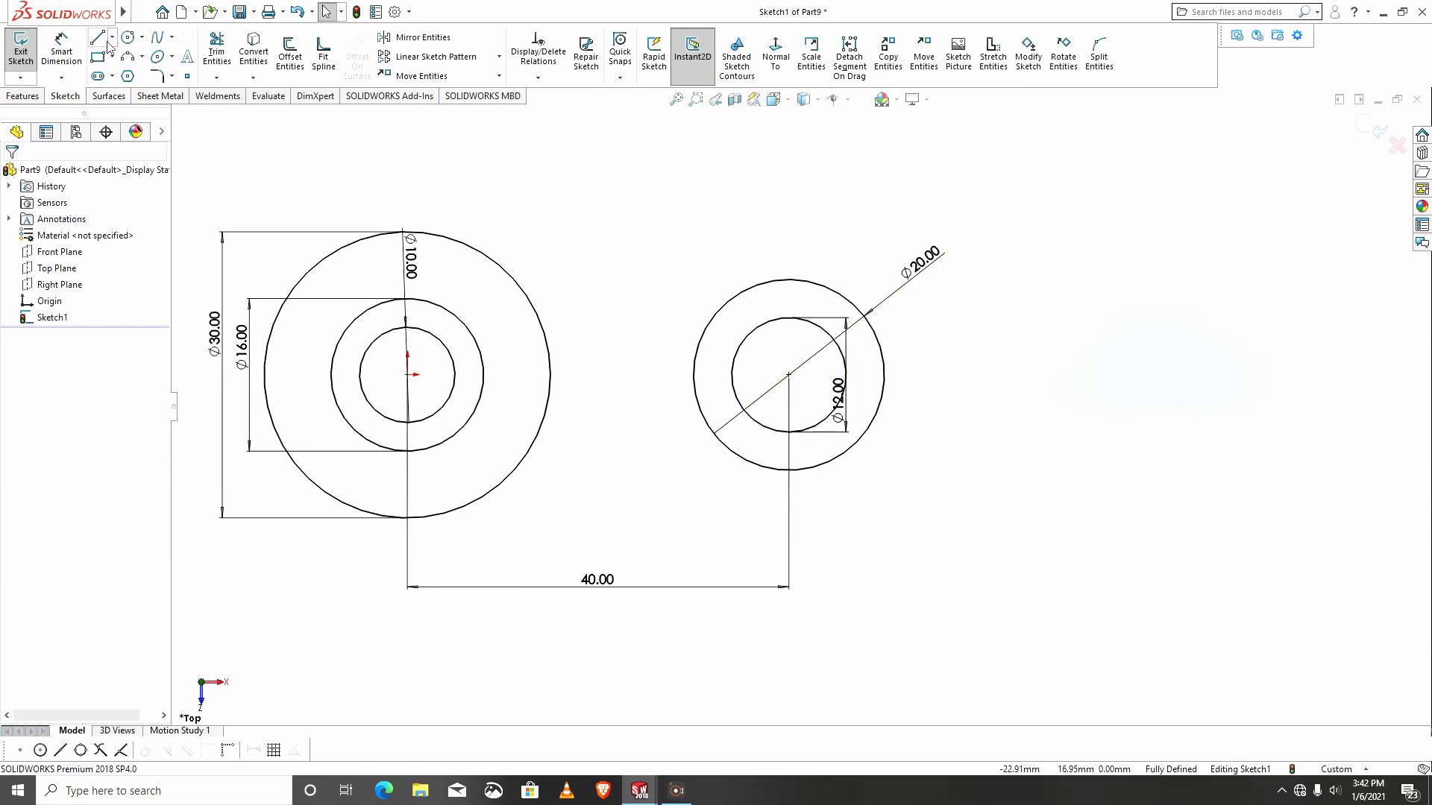
Sketch a horizontal centerline about 67 mm long through the centres of both circle groups.
{"action": "left_click", "coordinate": [112, 38]}
{"action": "left_click", "coordinate": [133, 77]}
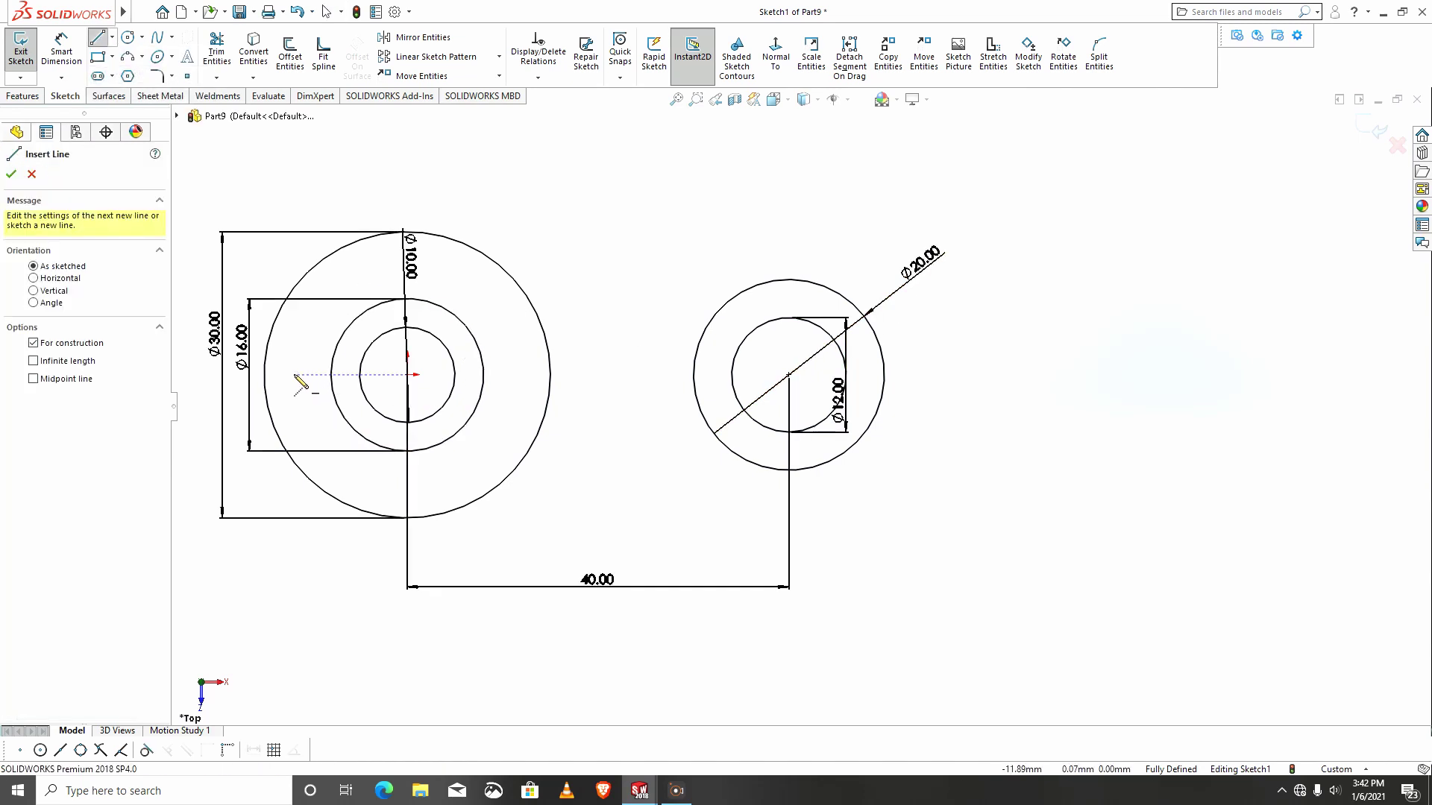
{"action": "left_click", "coordinate": [296, 376]}
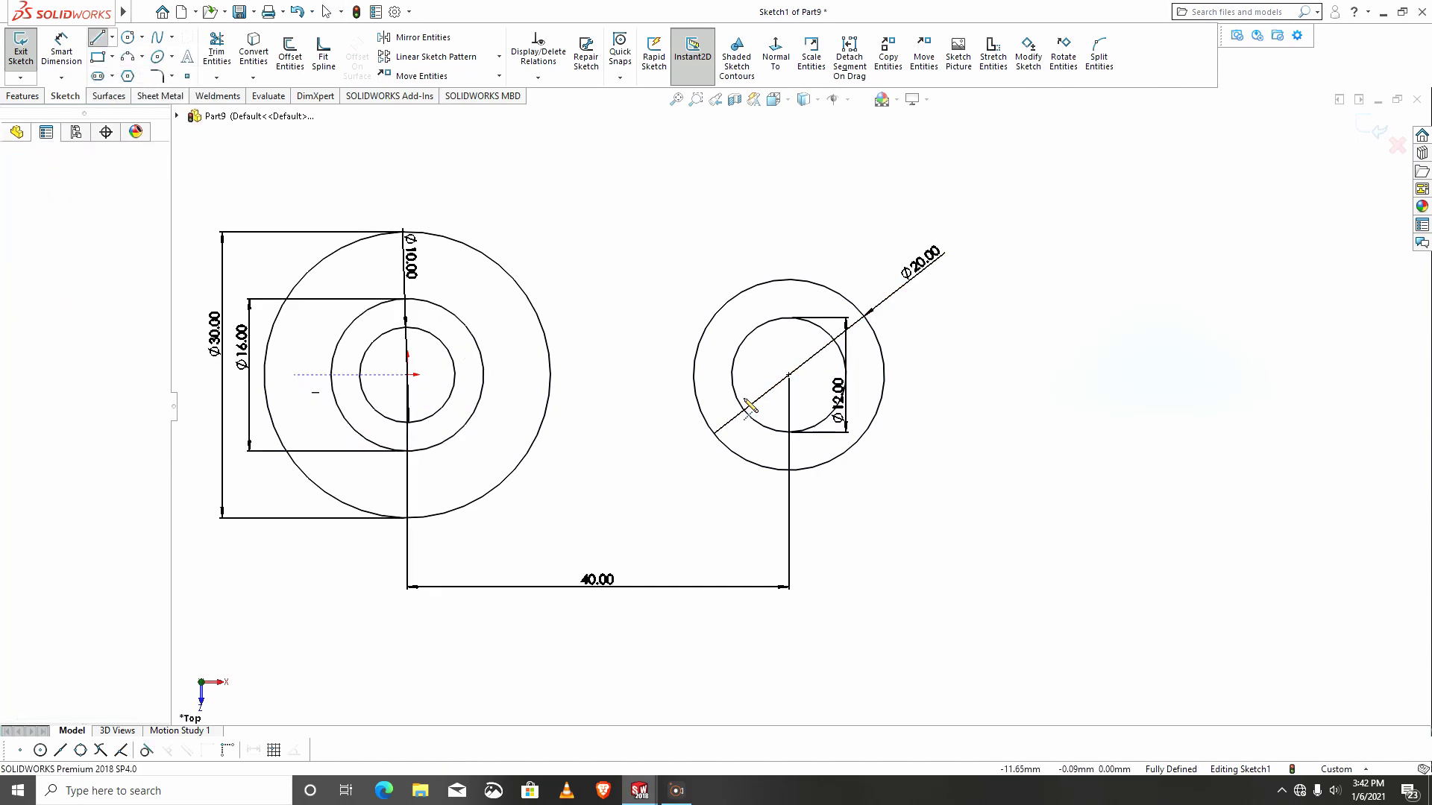
{"action": "left_click", "coordinate": [935, 374]}
{"action": "key", "text": "Escape"}
Sketch a circle about 34 mm in diameter above the centerline, between the two circle groups.
{"action": "scroll", "coordinate": [798, 405], "scroll_direction": "up", "scroll_amount": 2}
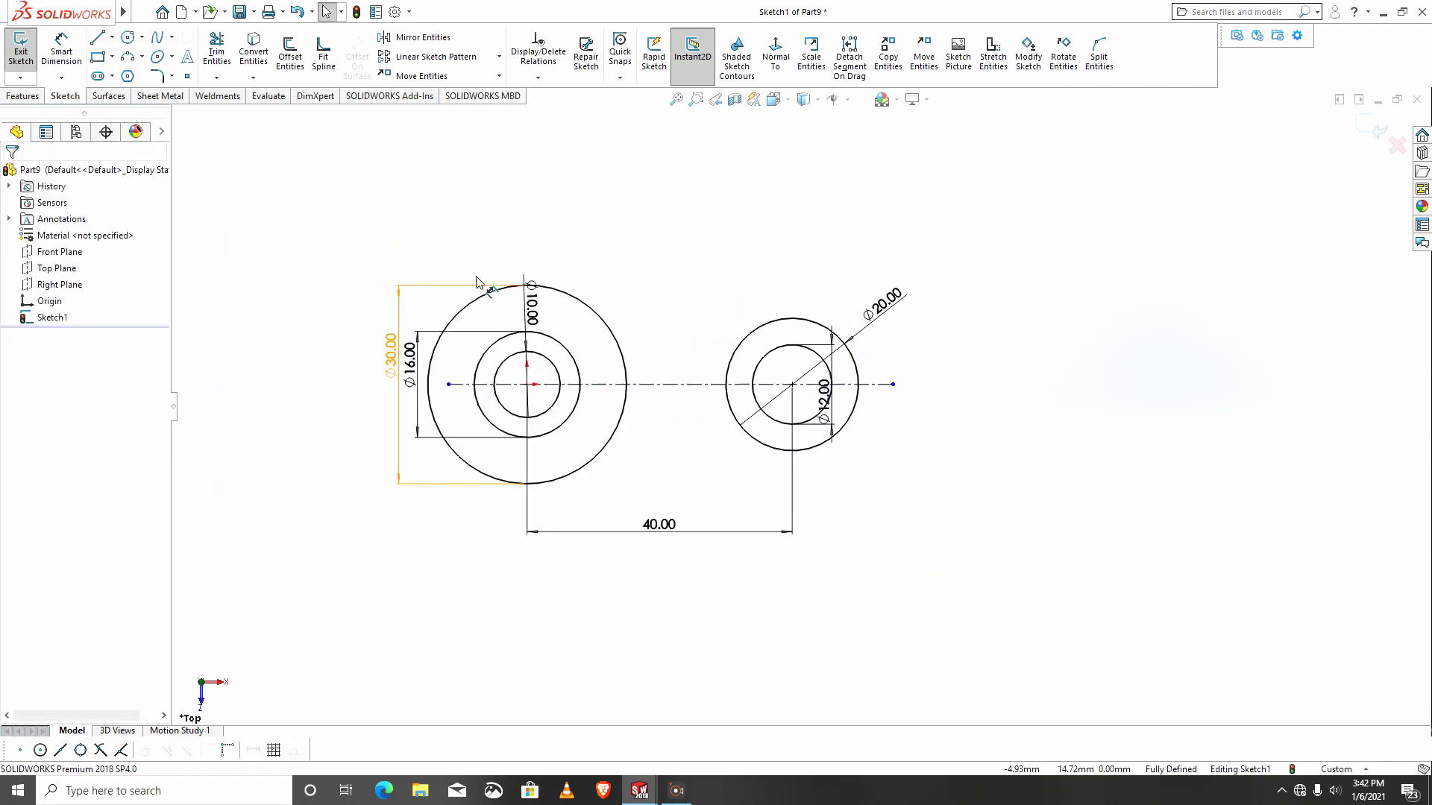
{"action": "left_click", "coordinate": [128, 37]}
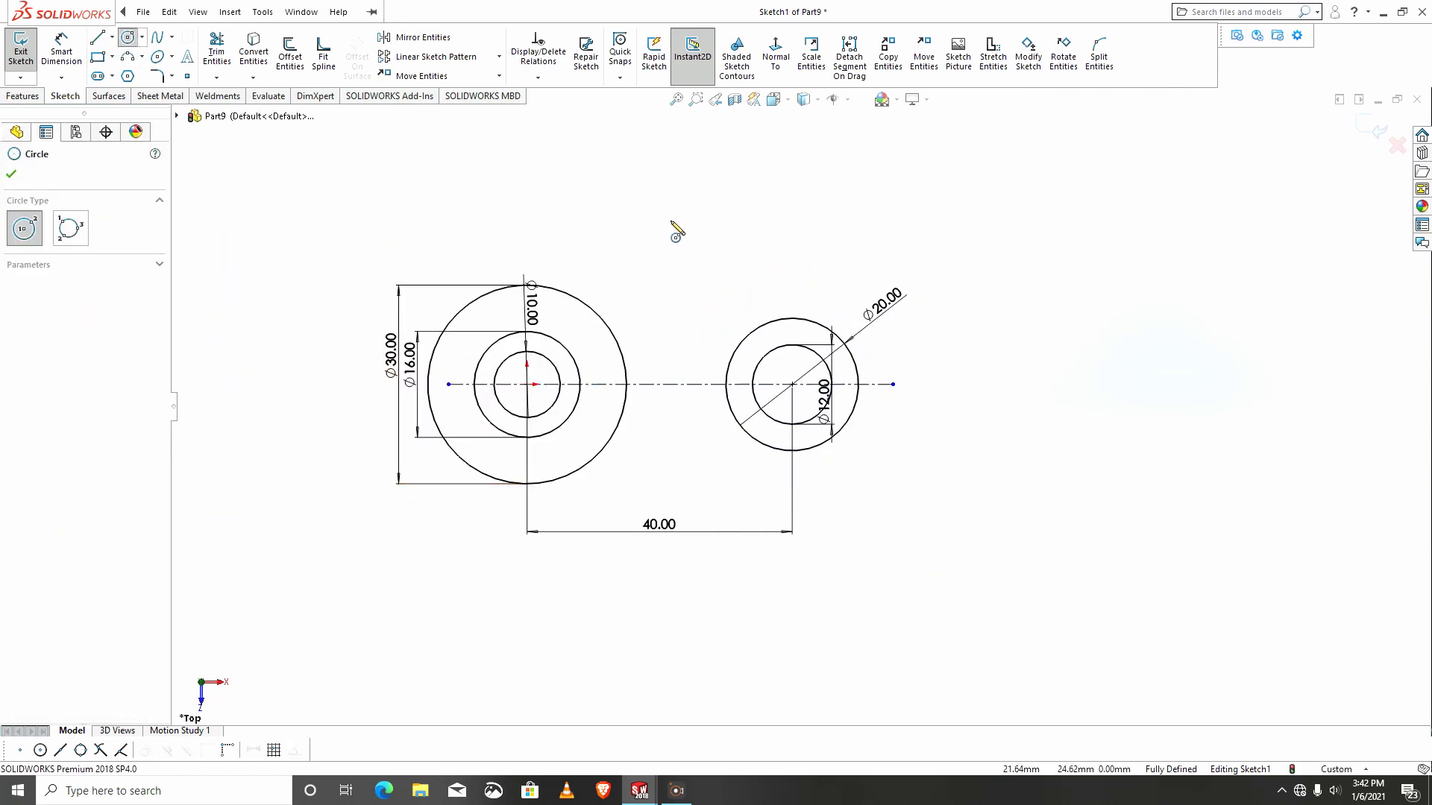
{"action": "left_click", "coordinate": [668, 234]}
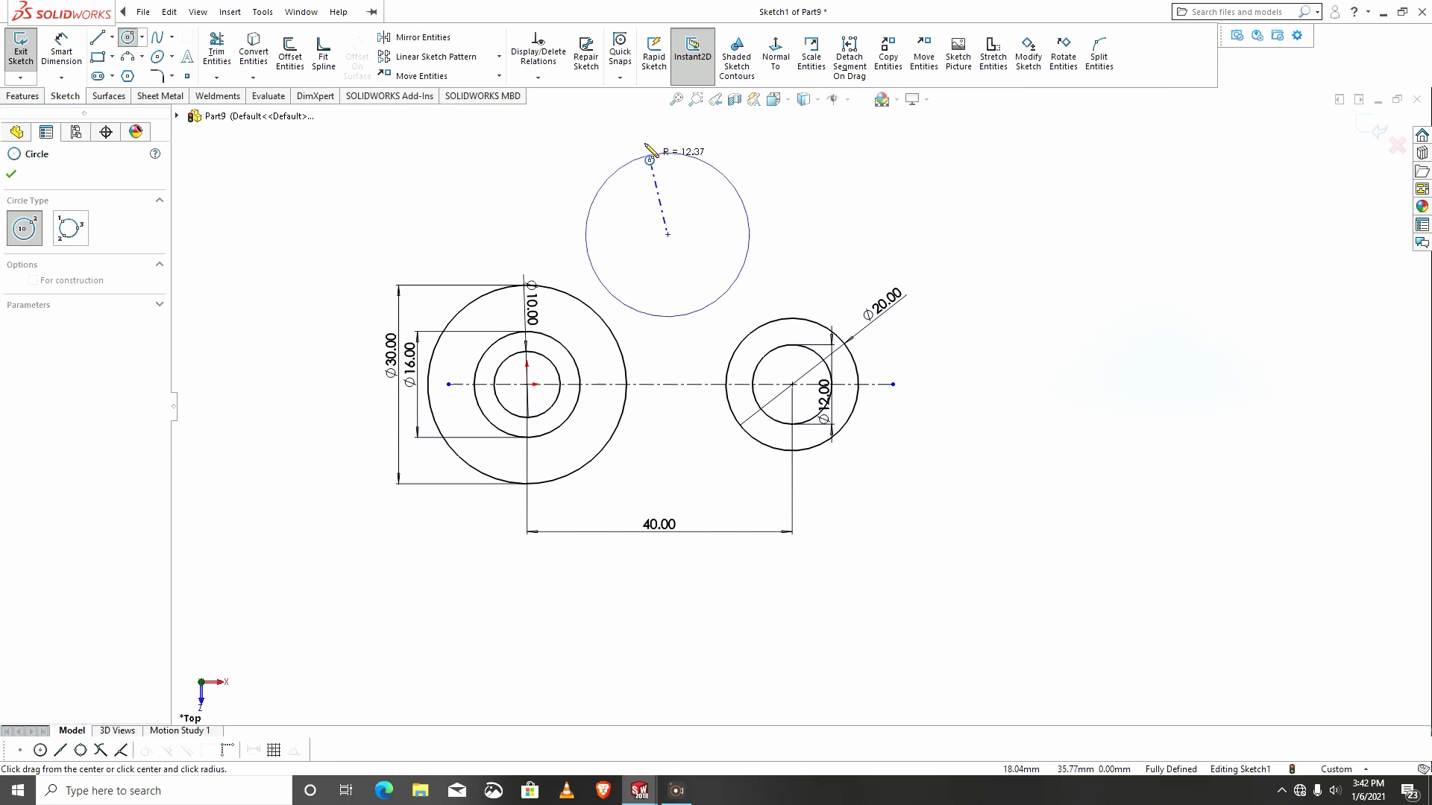
{"action": "left_click", "coordinate": [645, 133]}
{"action": "key", "text": "Escape"}
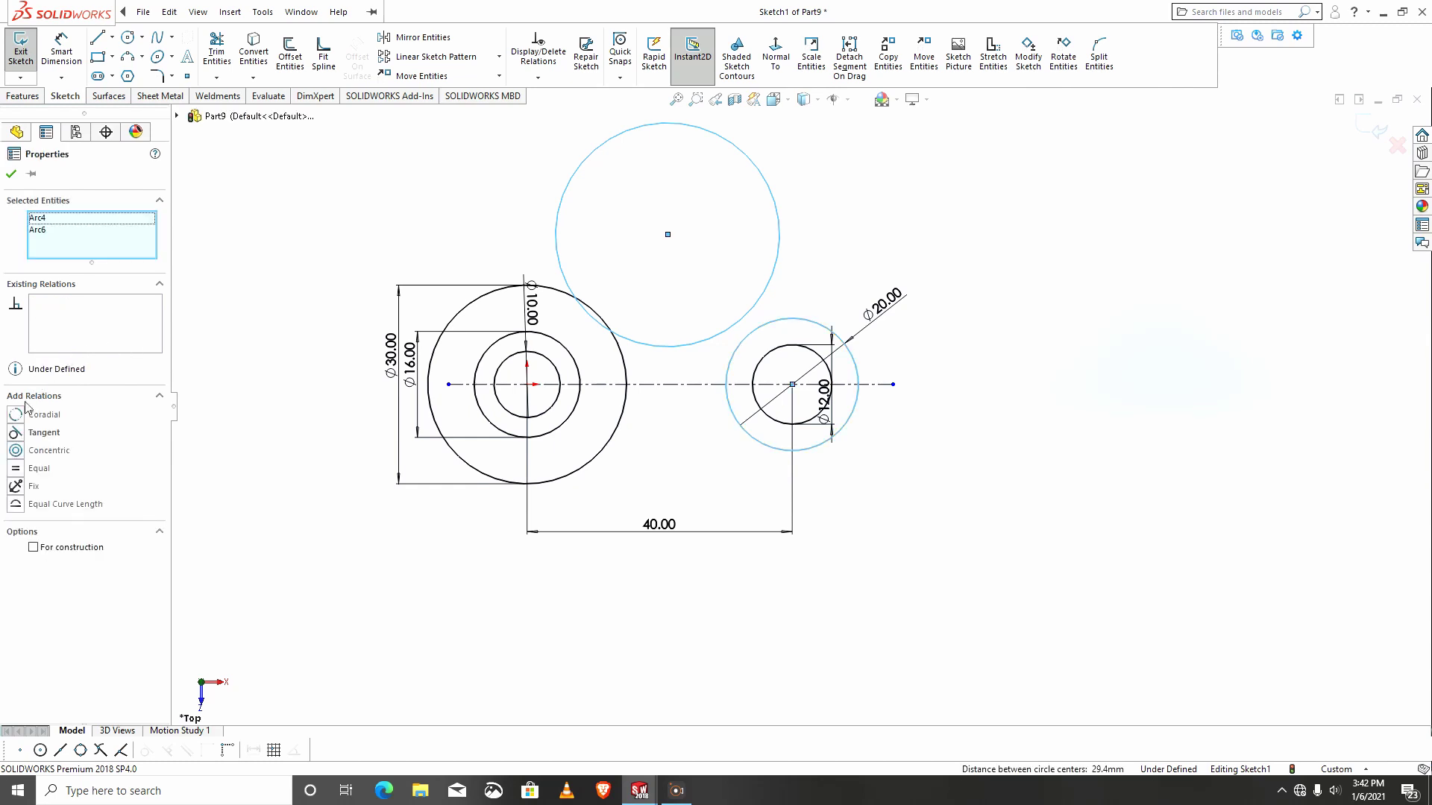
Add Tangent relations between the circle above the centerline and the 20 mm and 30 mm circles.
{"action": "left_click", "coordinate": [15, 434]}
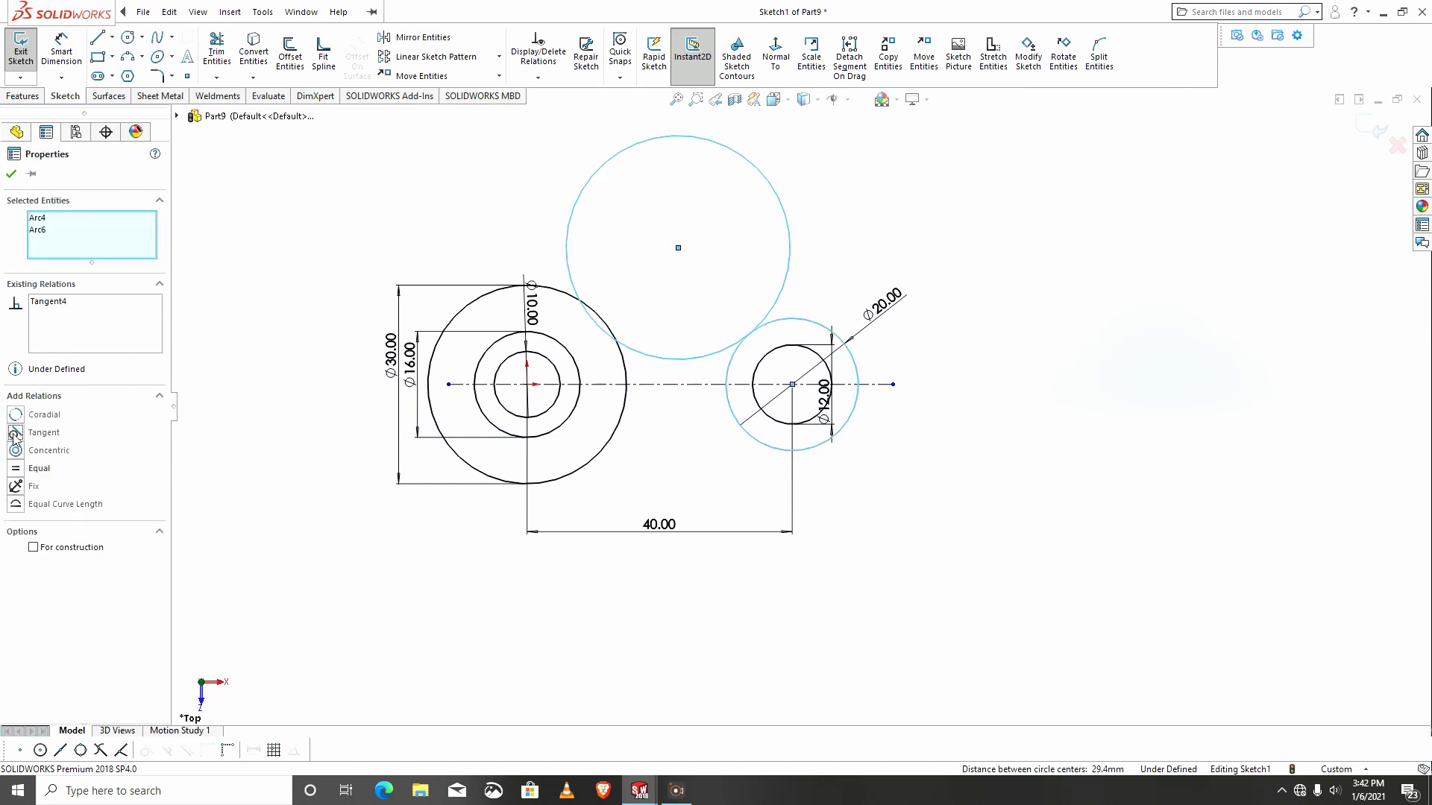
{"action": "left_click", "coordinate": [10, 177]}
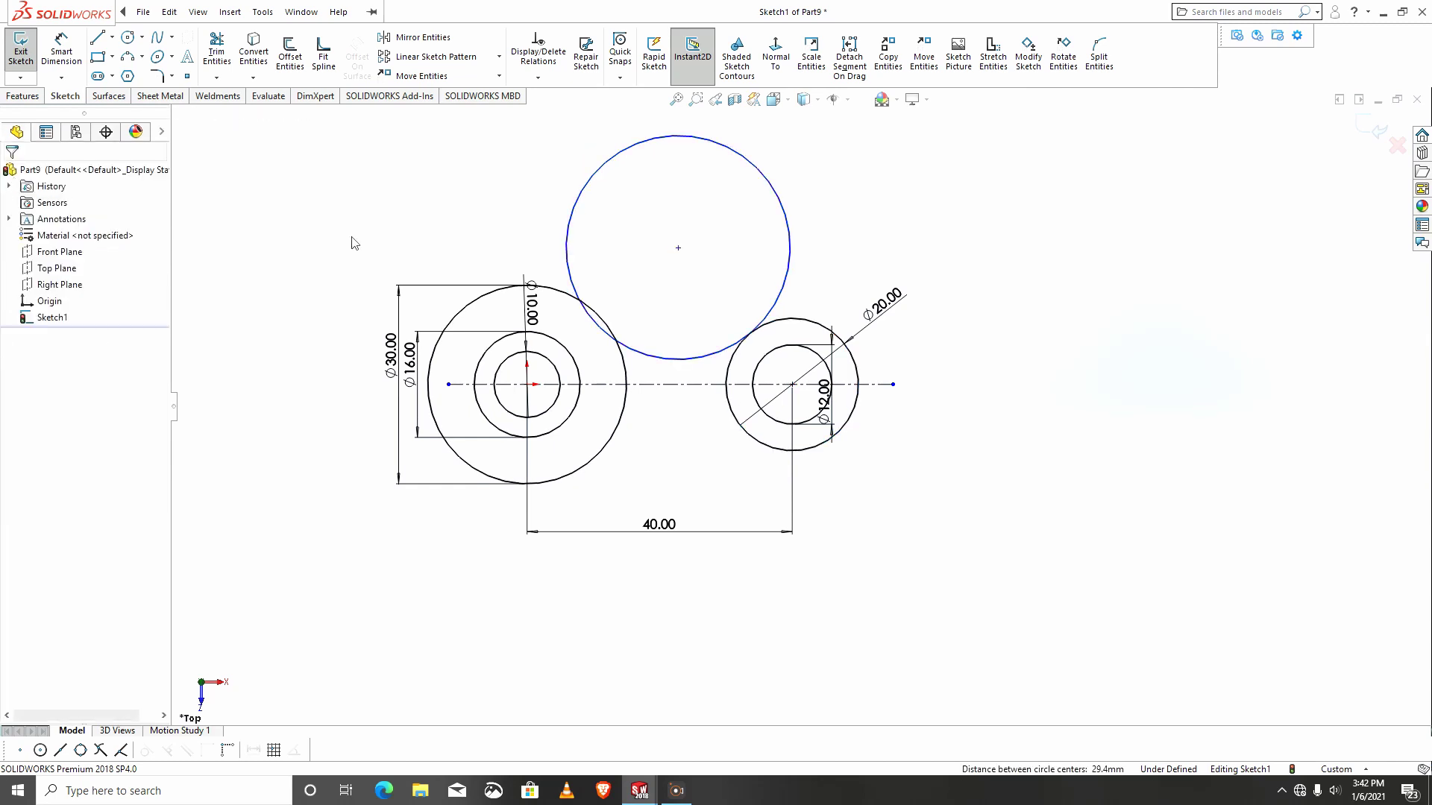
{"action": "left_click", "coordinate": [625, 375]}
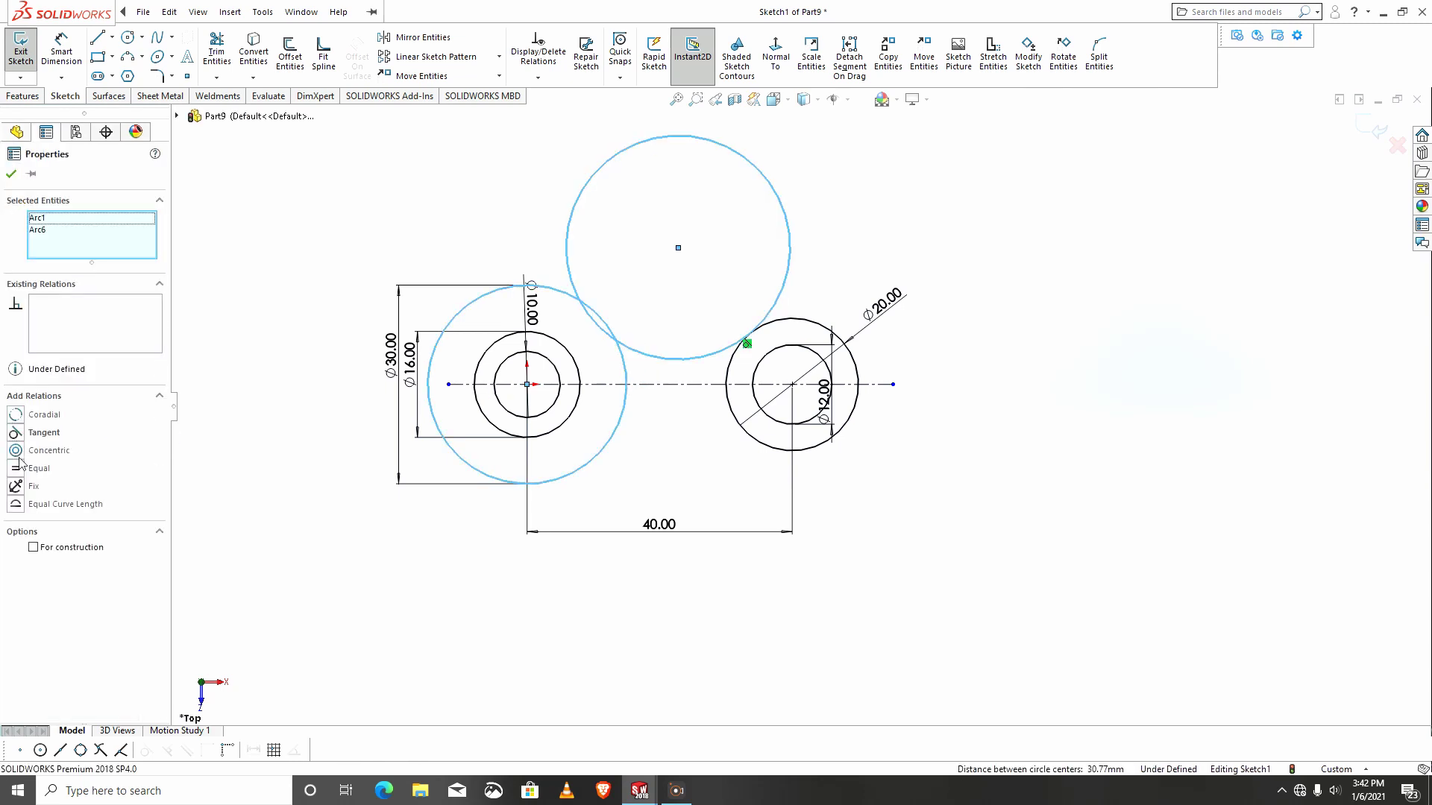
{"action": "left_click", "coordinate": [22, 434]}
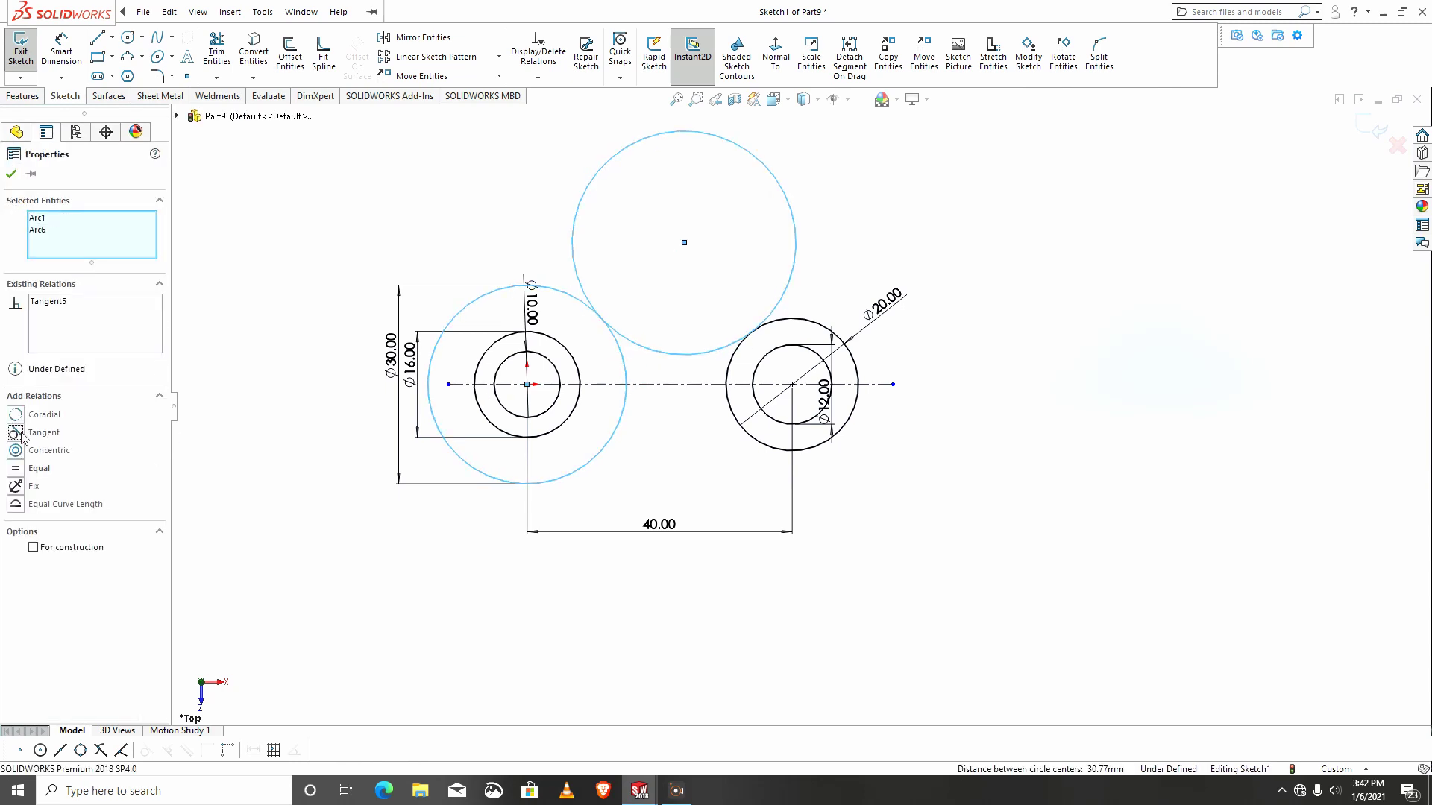
{"action": "left_click", "coordinate": [11, 175]}
Dimension the tangent circle above the centerline with a diameter of 40 mm.
{"action": "left_click", "coordinate": [73, 54]}
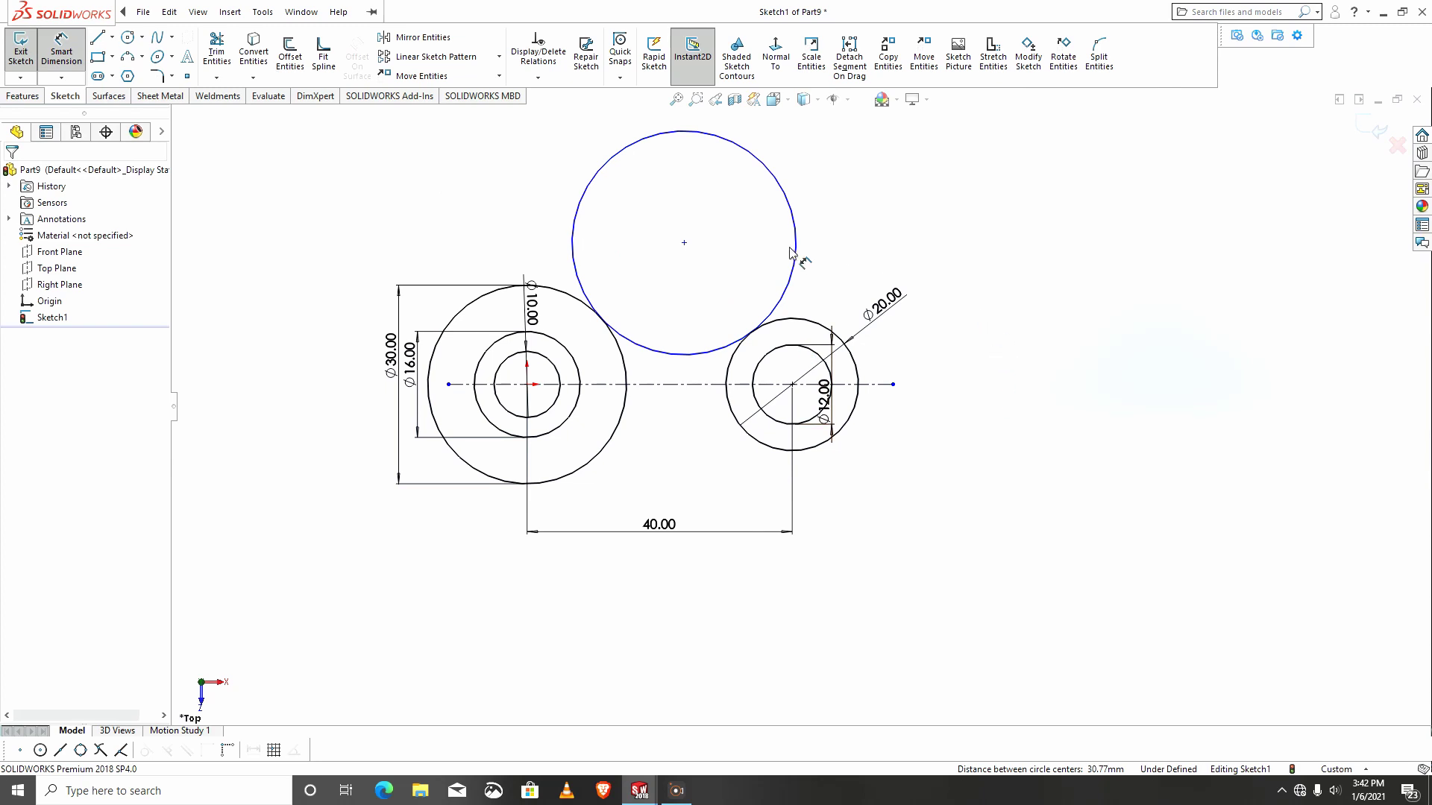
{"action": "left_click", "coordinate": [715, 243]}
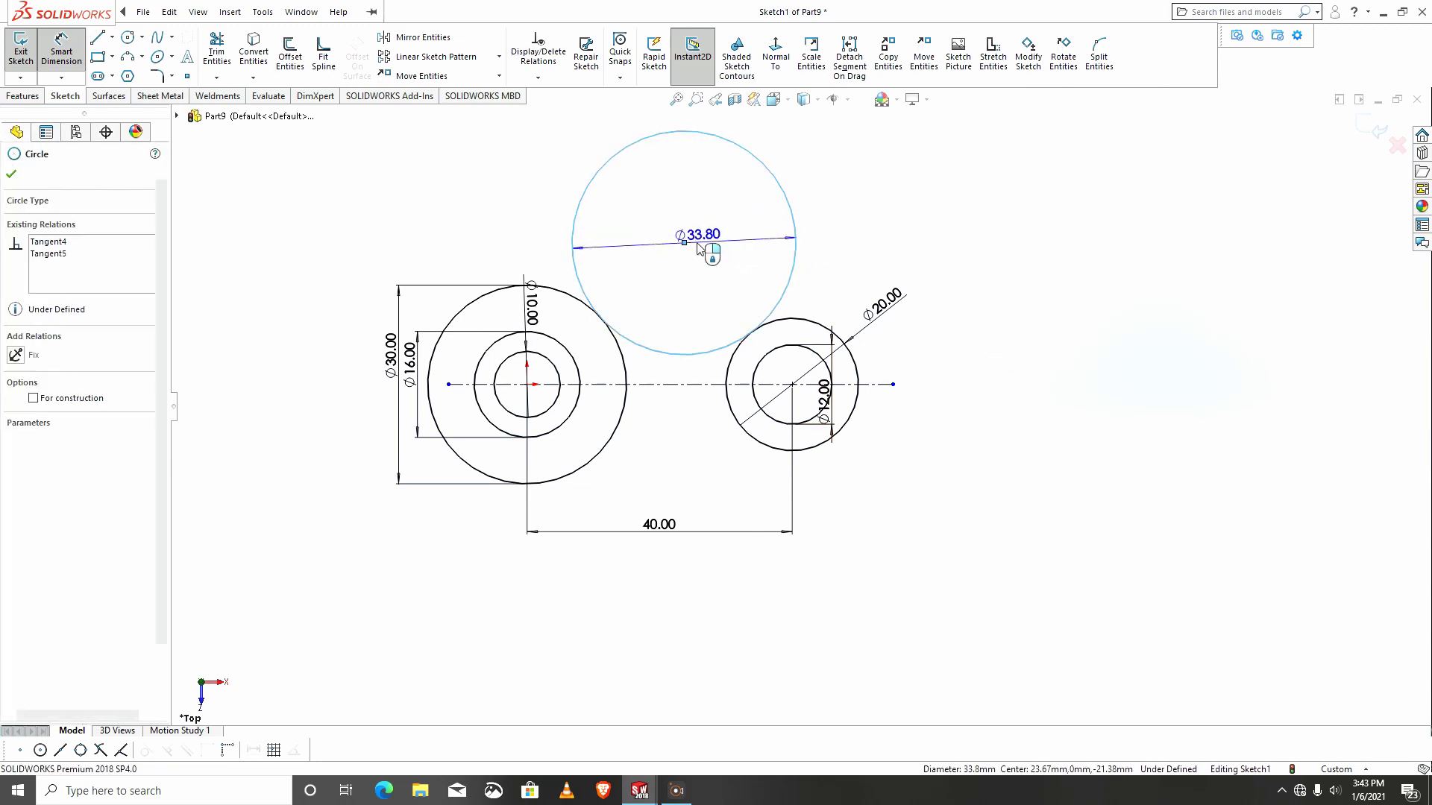
{"action": "left_click", "coordinate": [698, 246]}
{"action": "type", "text": "40"}
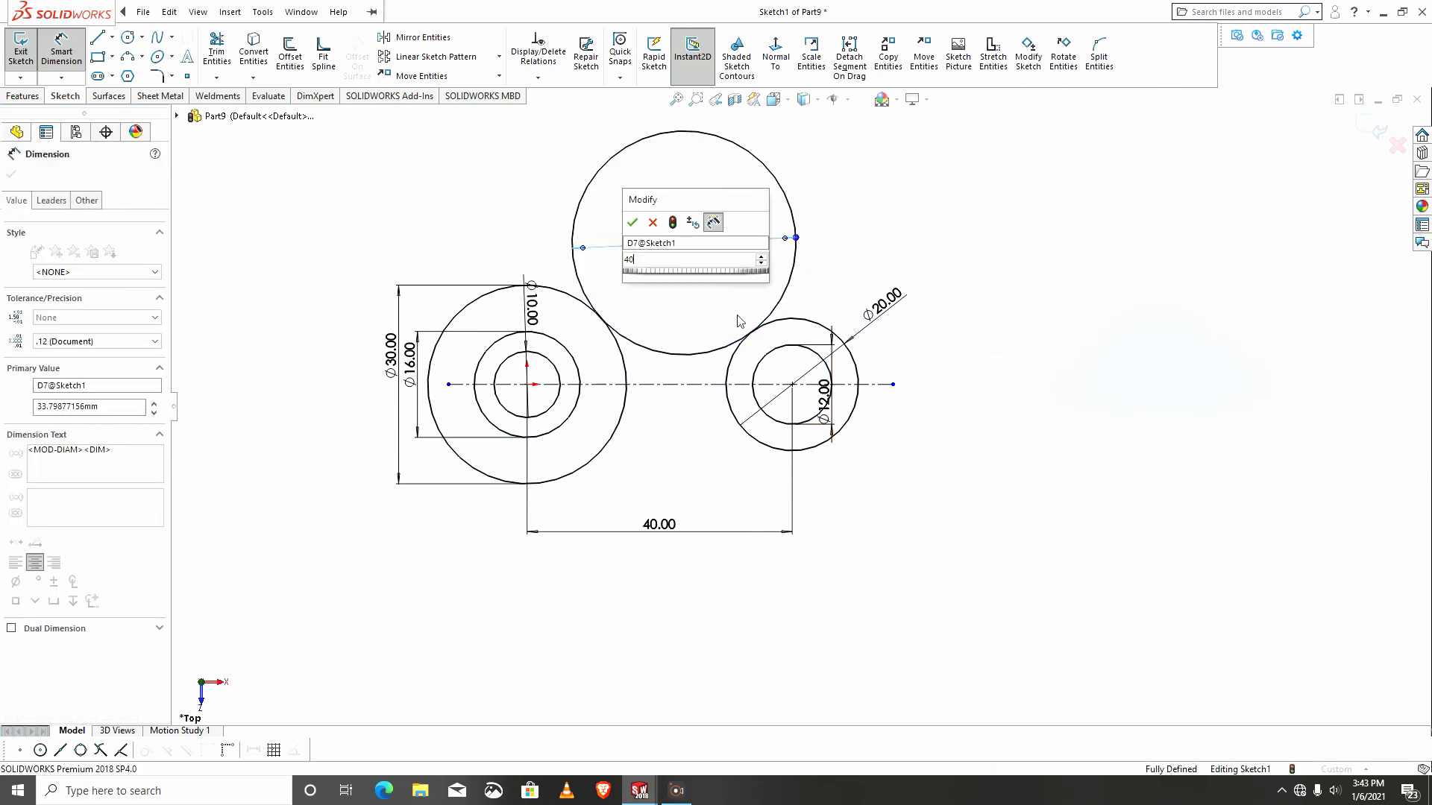
{"action": "key", "text": "Return"}
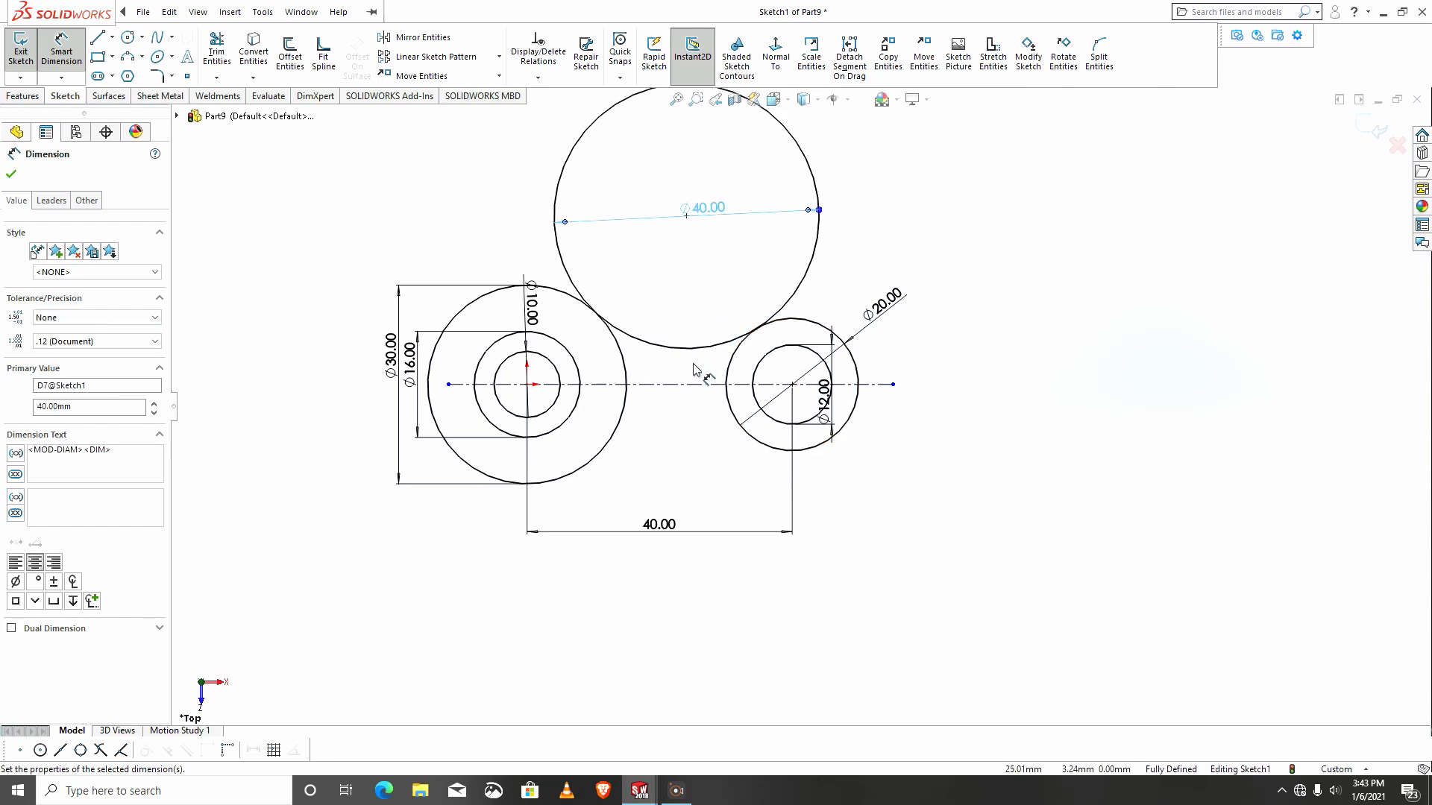
Trim the 40 mm circle down to the lower arc running between the 30 mm and 20 mm circles.
{"action": "scroll", "coordinate": [693, 369], "scroll_direction": "down", "scroll_amount": 1}
{"action": "scroll", "coordinate": [697, 340], "scroll_direction": "up", "scroll_amount": 2}
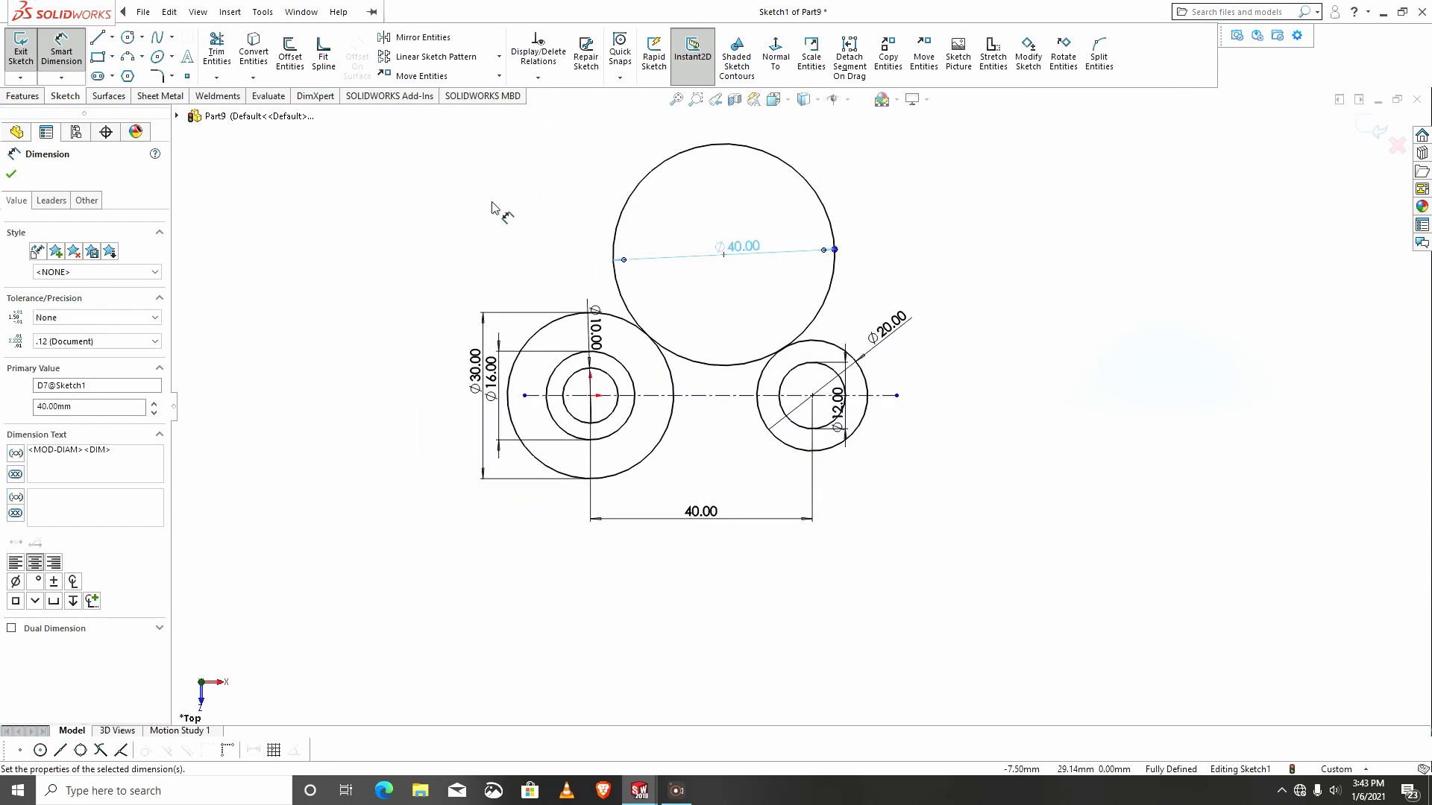
{"action": "left_click", "coordinate": [211, 61]}
{"action": "mouse_move", "coordinate": [488, 213]}
{"action": "left_mouse_down"}
{"action": "mouse_move", "coordinate": [598, 240]}
{"action": "mouse_move", "coordinate": [675, 238]}
{"action": "left_mouse_up"}
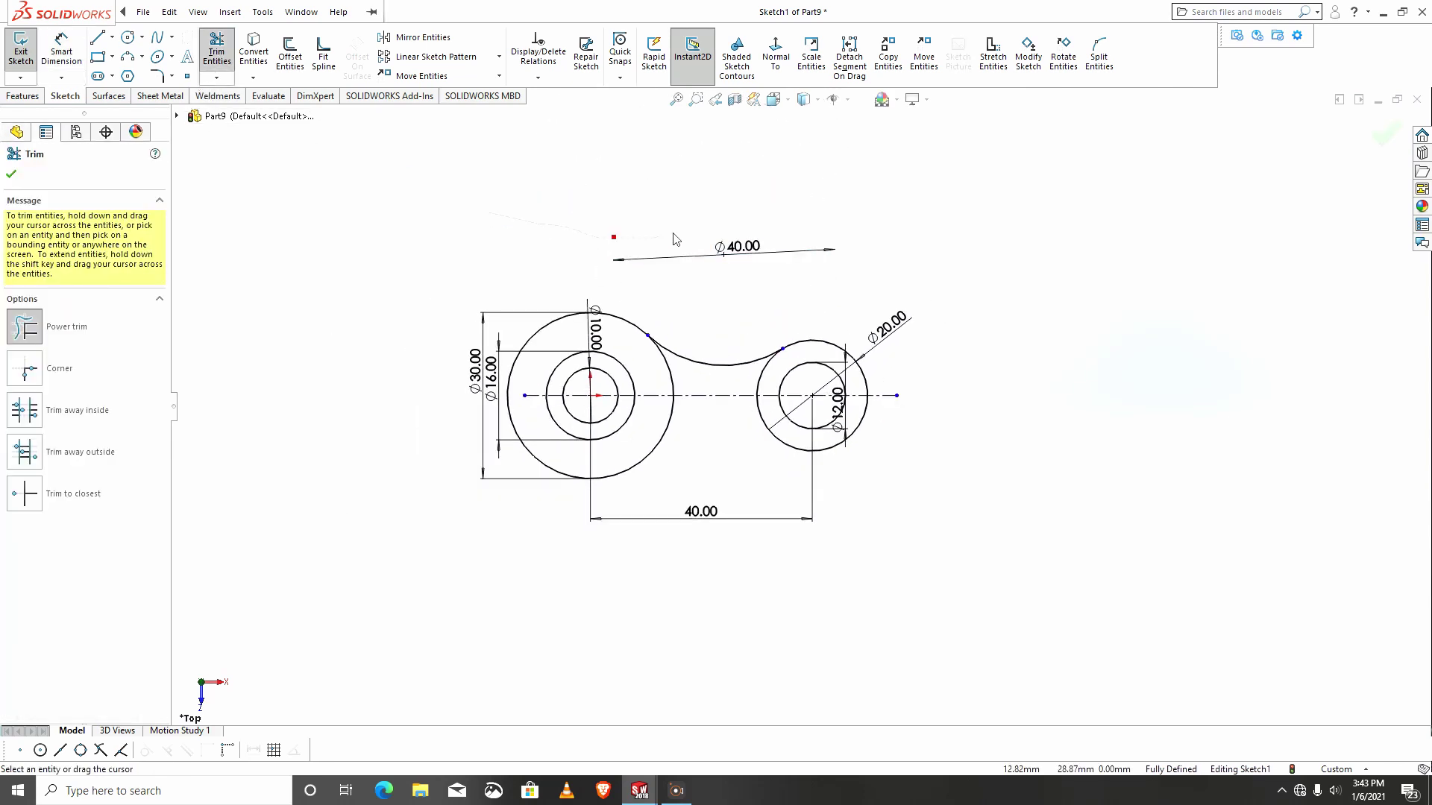
{"action": "scroll", "coordinate": [757, 373], "scroll_direction": "down", "scroll_amount": 2}
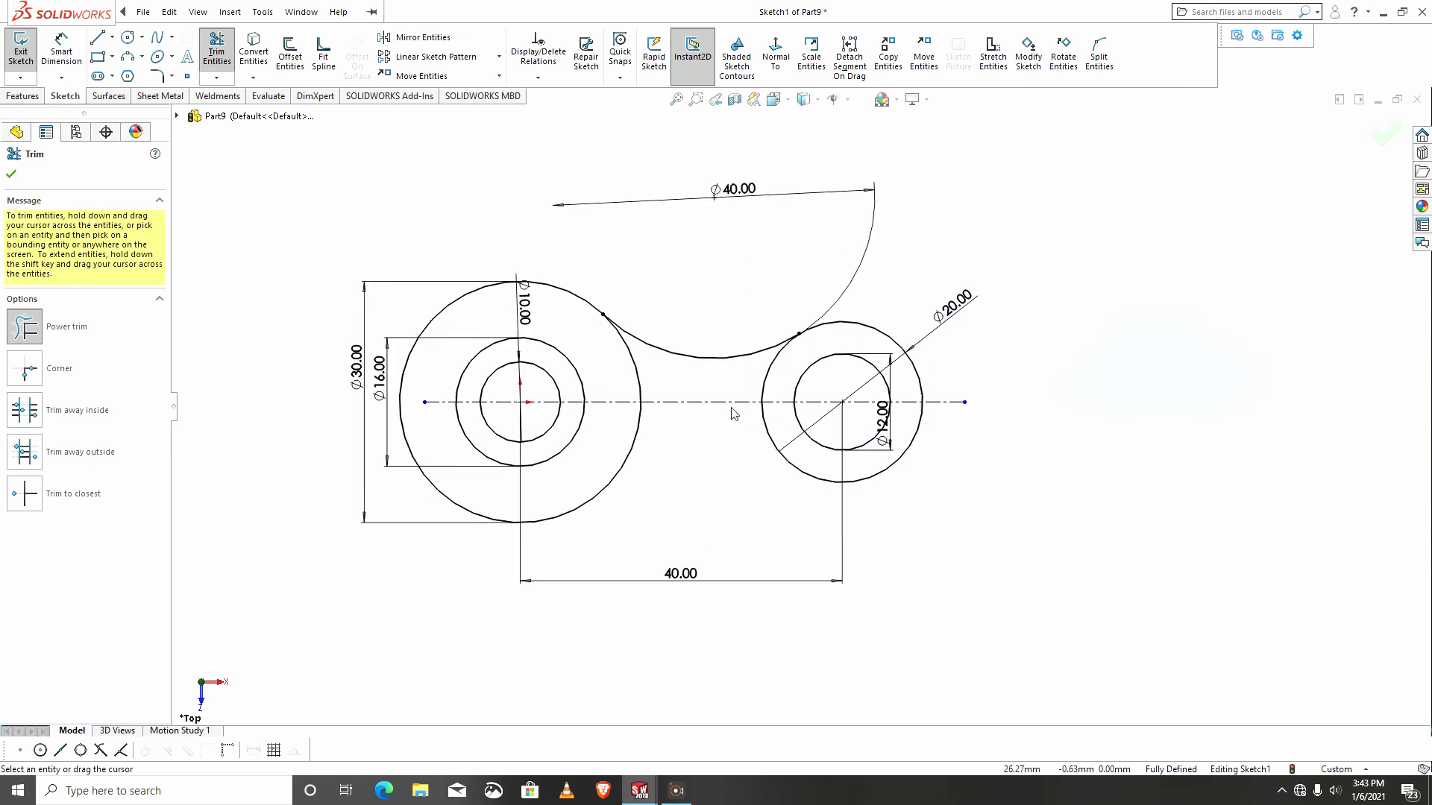
{"action": "left_click", "coordinate": [12, 173]}
Mirror the connecting arc about the horizontal centerline, keeping the original.
{"action": "left_click", "coordinate": [421, 38]}
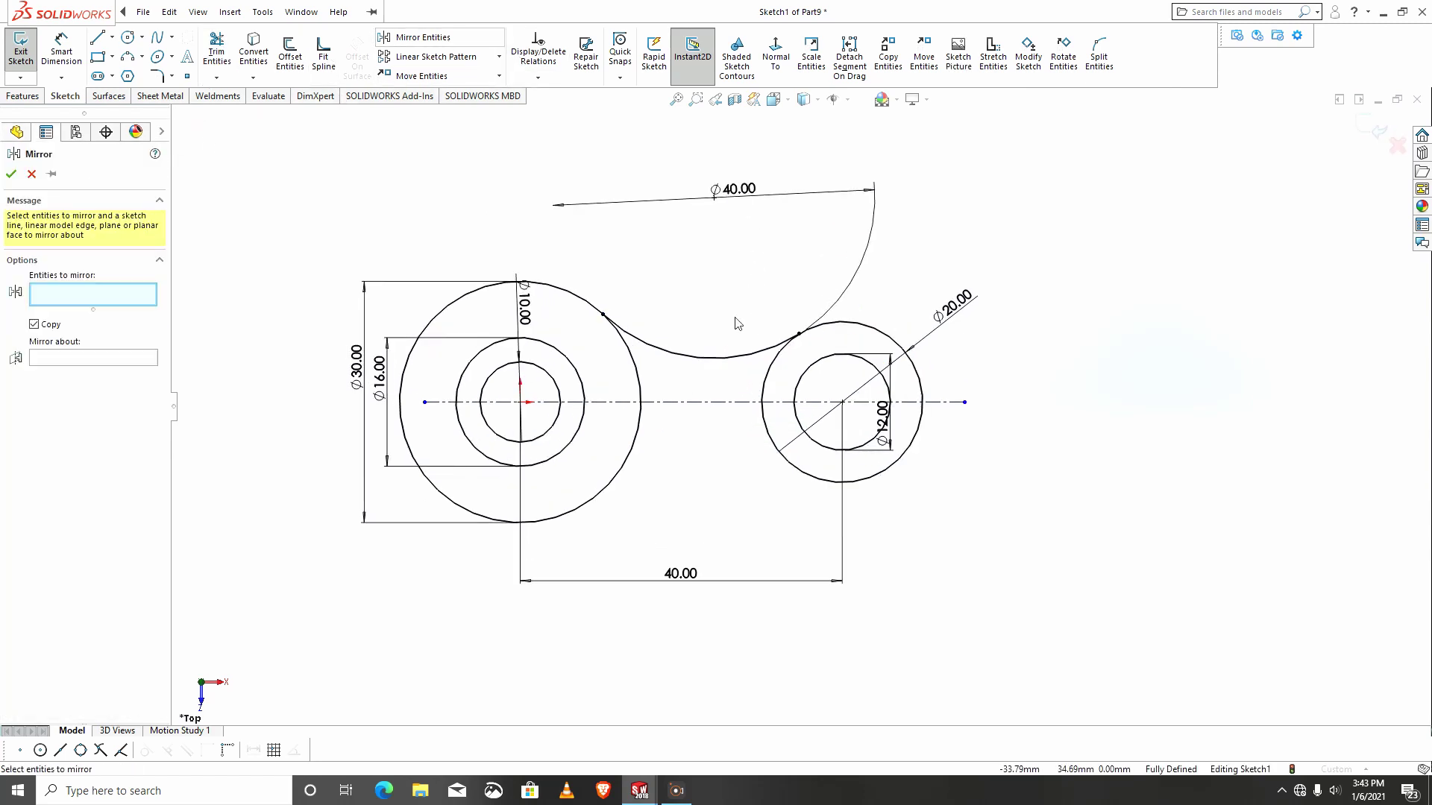
{"action": "left_click", "coordinate": [721, 360]}
{"action": "left_click", "coordinate": [146, 361]}
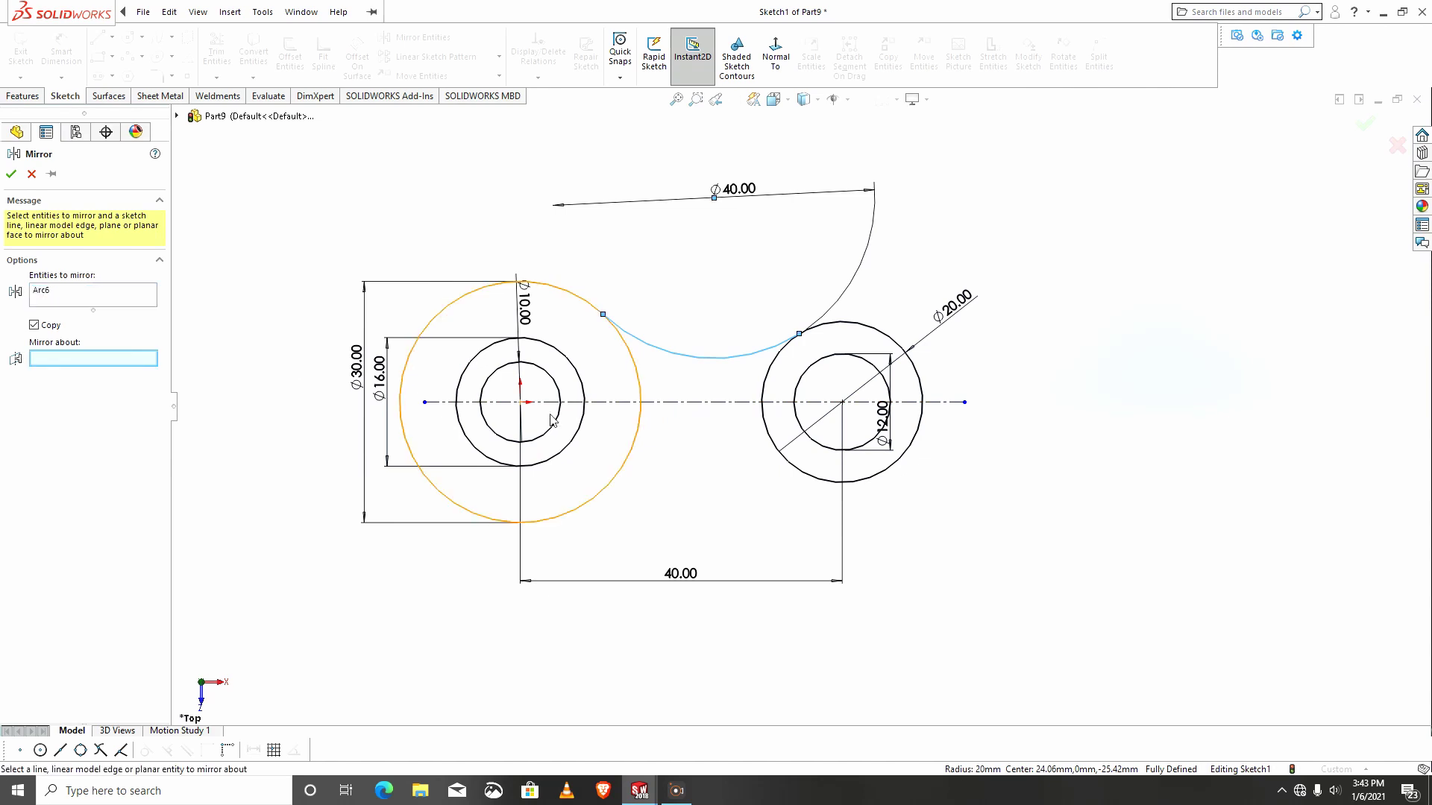
{"action": "left_click", "coordinate": [694, 403]}
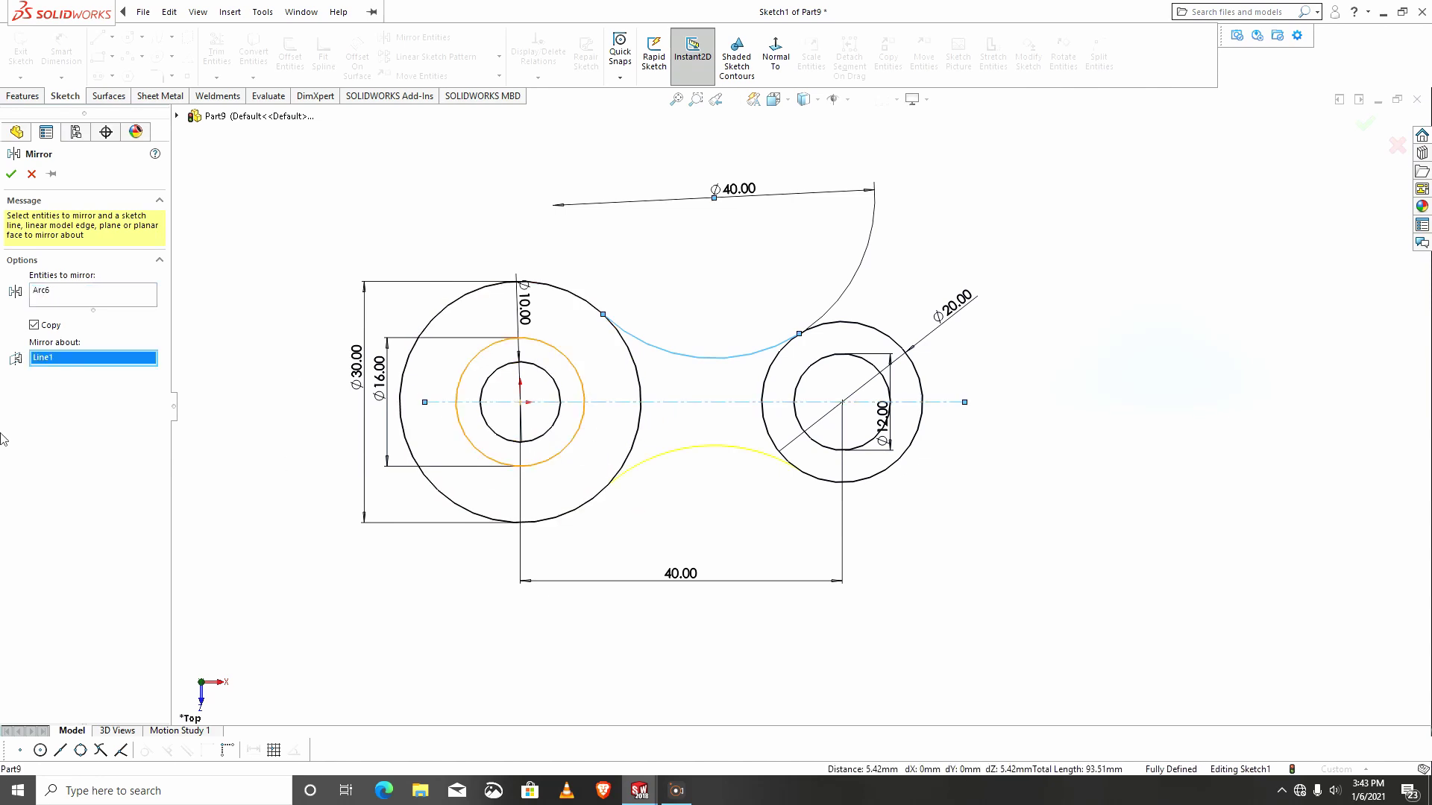
{"action": "left_click", "coordinate": [11, 174]}
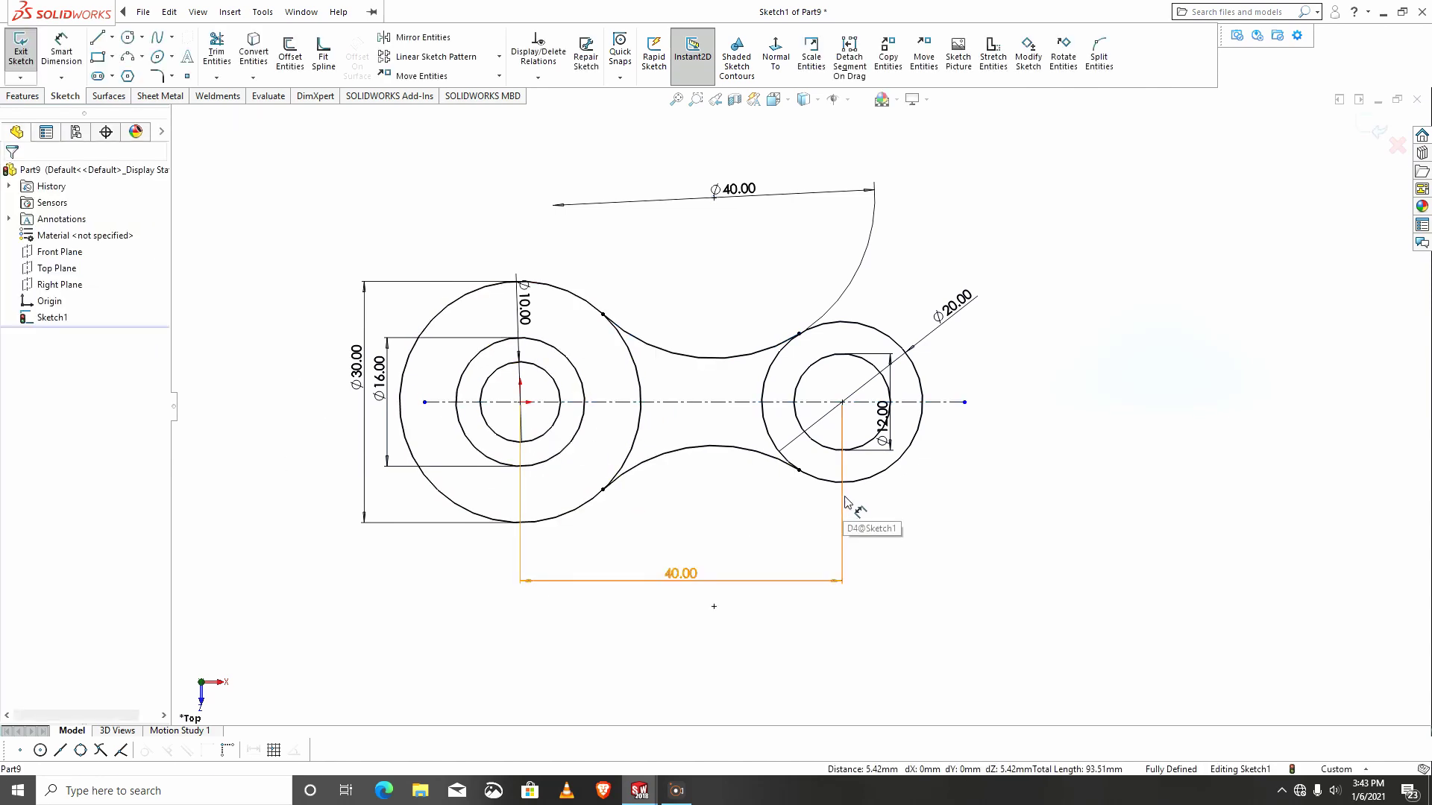
Sketch a corner rectangle about 8.9 mm wide and 8.6 mm high, overlapping the outer side of the 20 mm circle across the centerline.
{"action": "scroll", "coordinate": [812, 471], "scroll_direction": "up", "scroll_amount": 1}
{"action": "scroll", "coordinate": [820, 475], "scroll_direction": "down", "scroll_amount": 1}
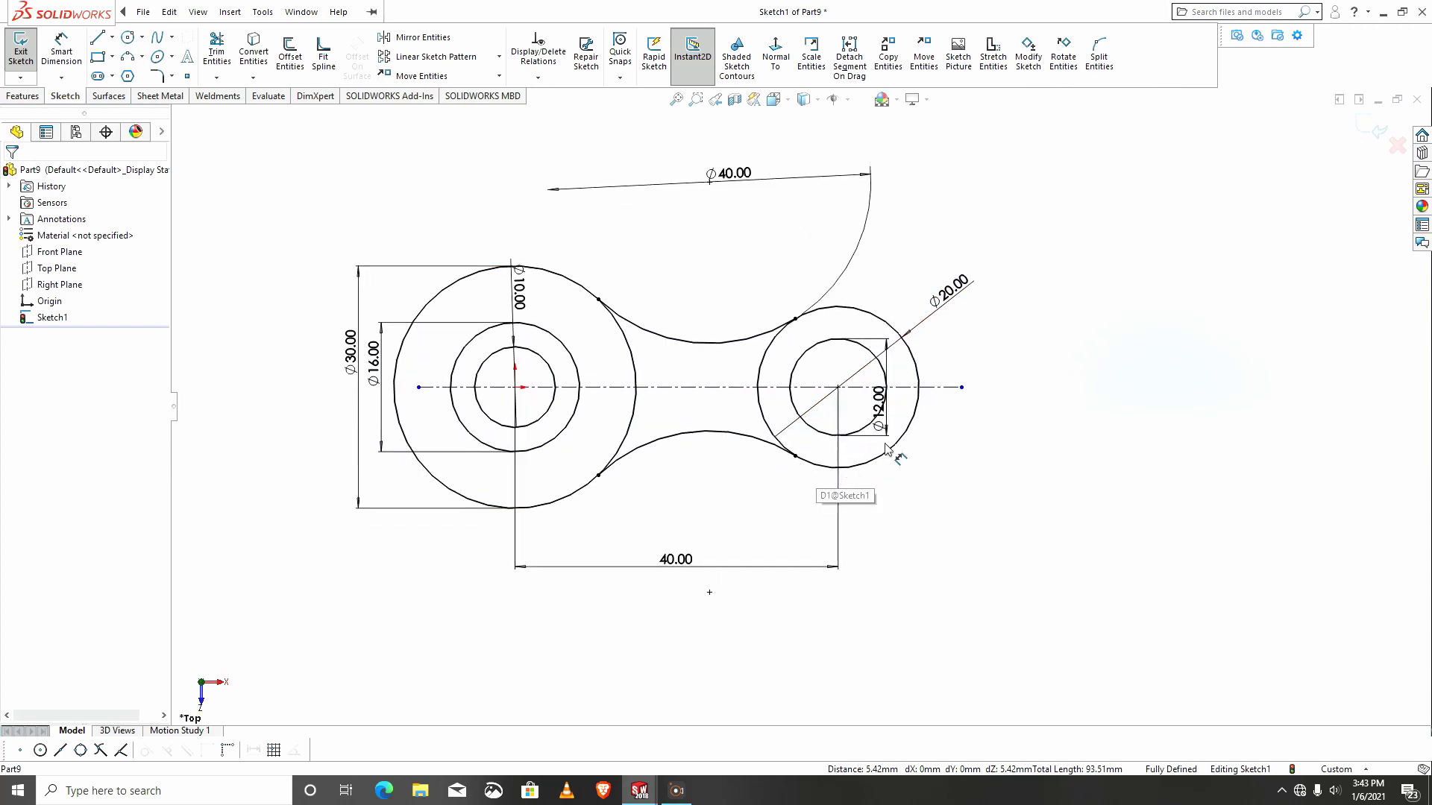
{"action": "scroll", "coordinate": [927, 410], "scroll_direction": "down", "scroll_amount": 3}
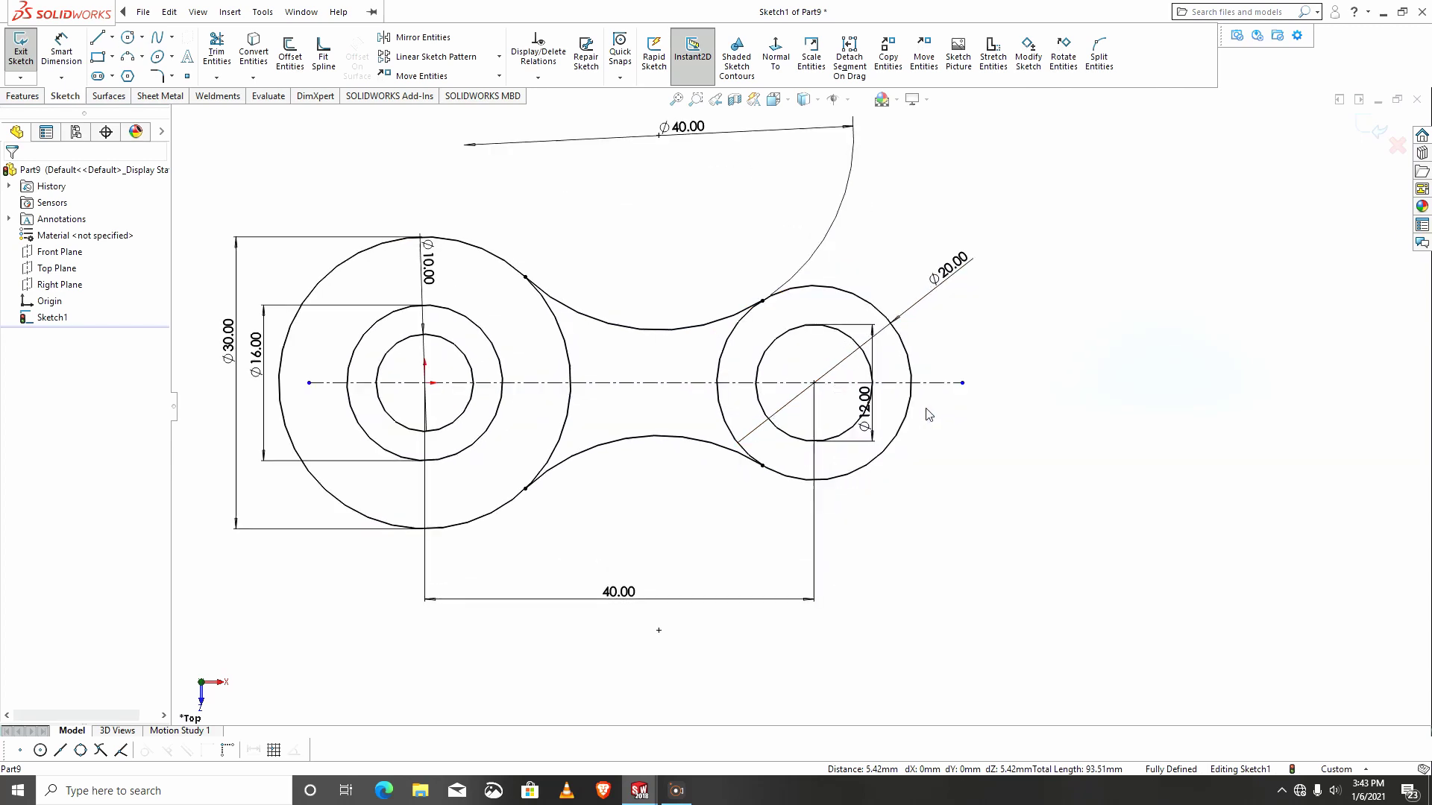
{"action": "left_click", "coordinate": [97, 58]}
{"action": "left_click", "coordinate": [850, 296]}
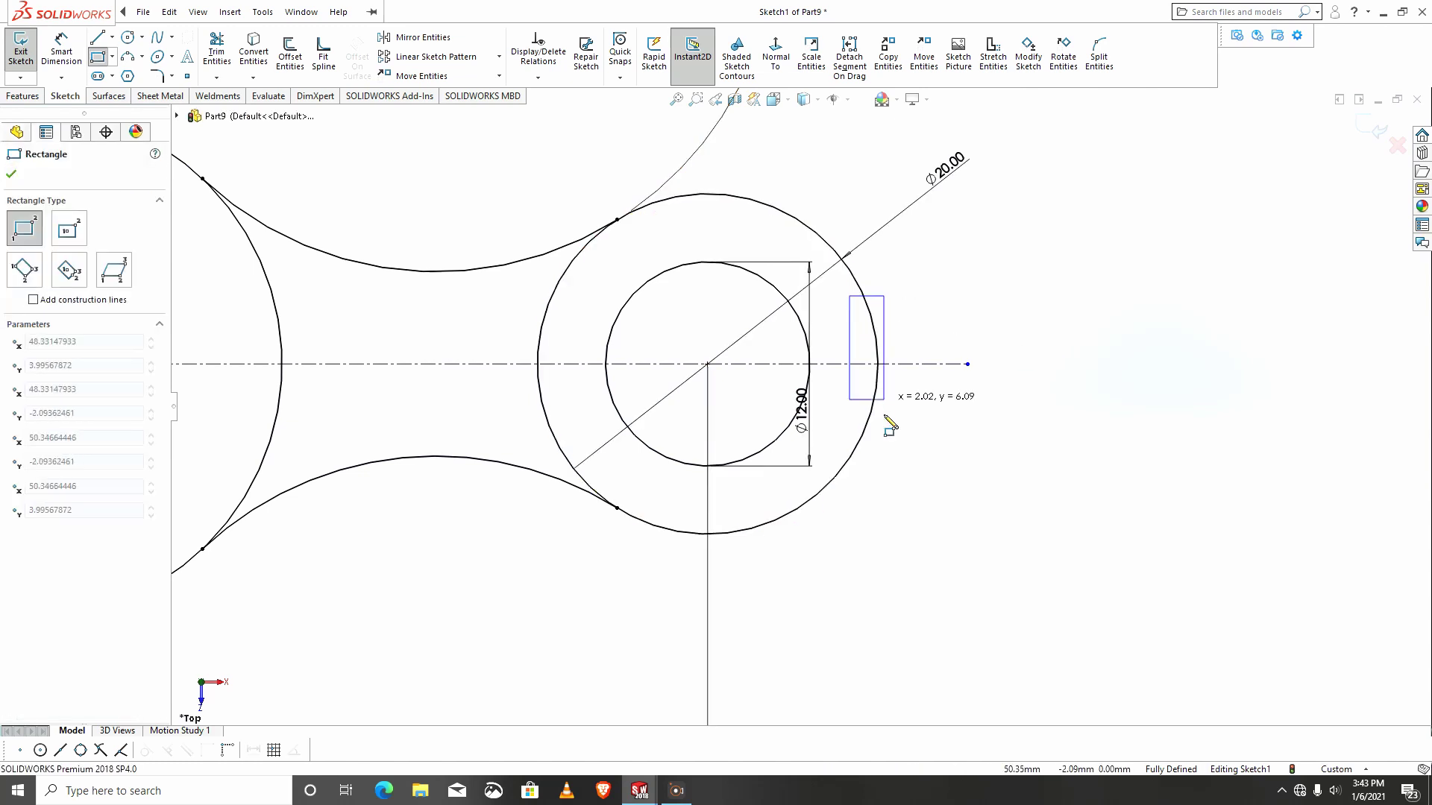
{"action": "left_click", "coordinate": [1001, 443]}
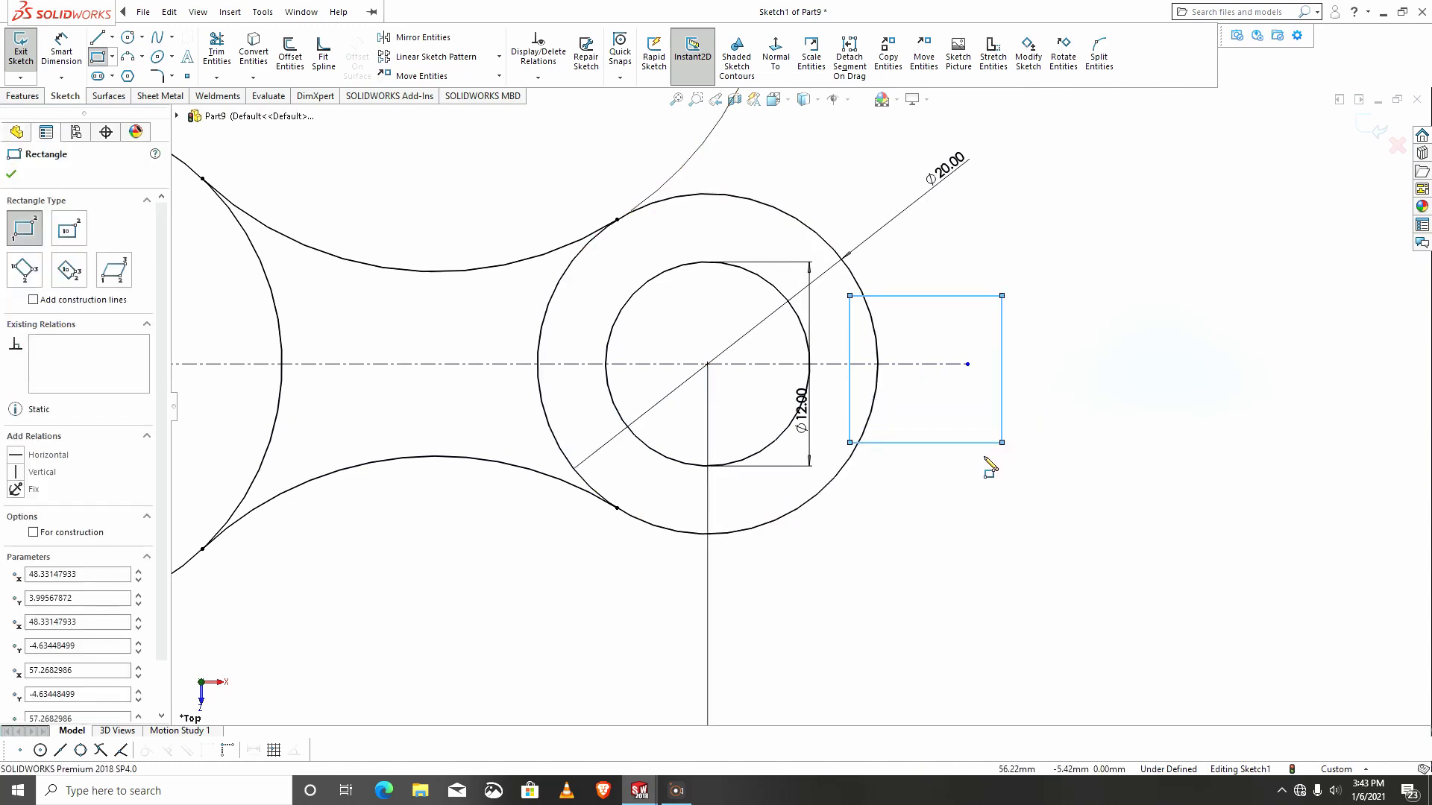
{"action": "key", "text": "Escape"}
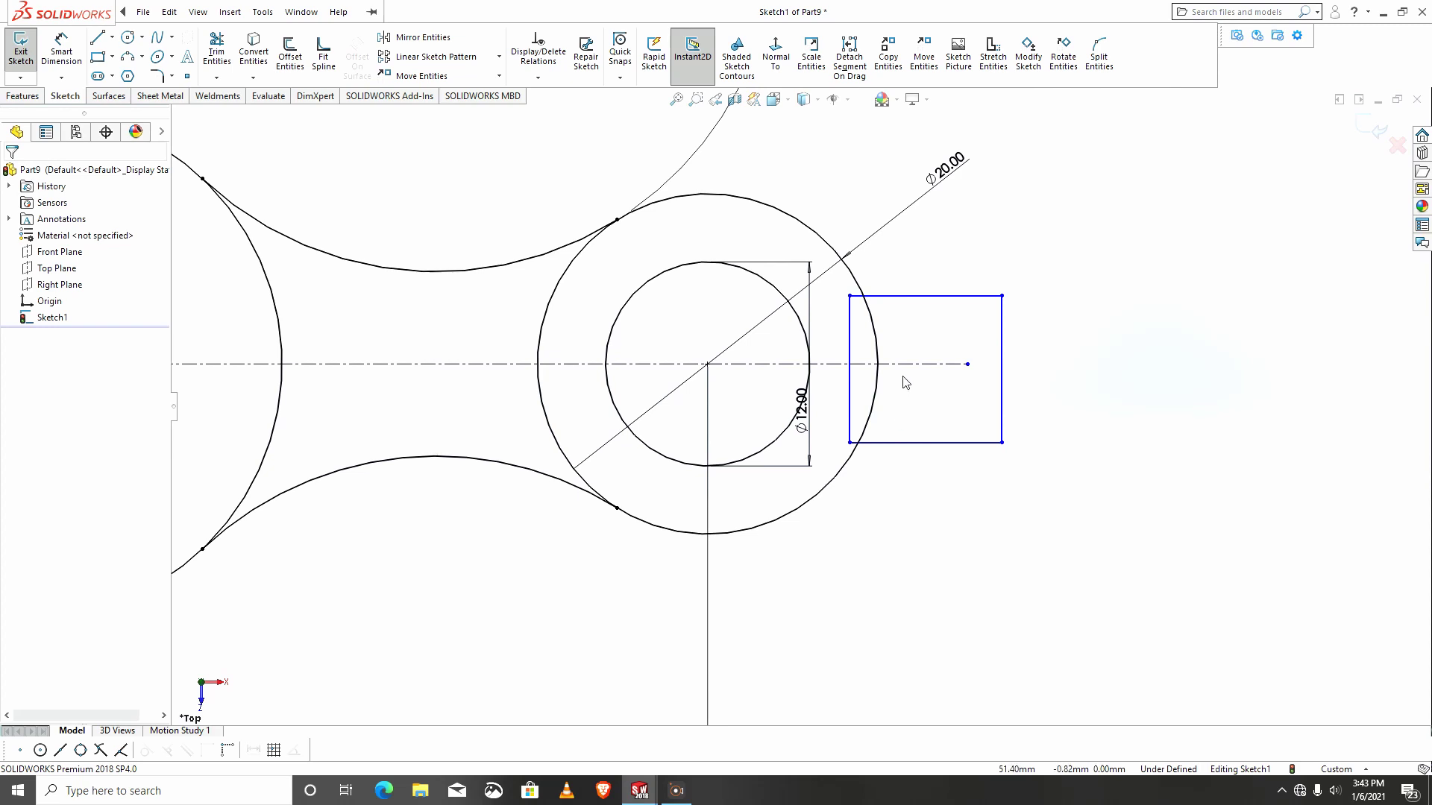
Make the rectangle's two horizontal edges symmetric about the centerline.
{"action": "left_click", "coordinate": [923, 296]}
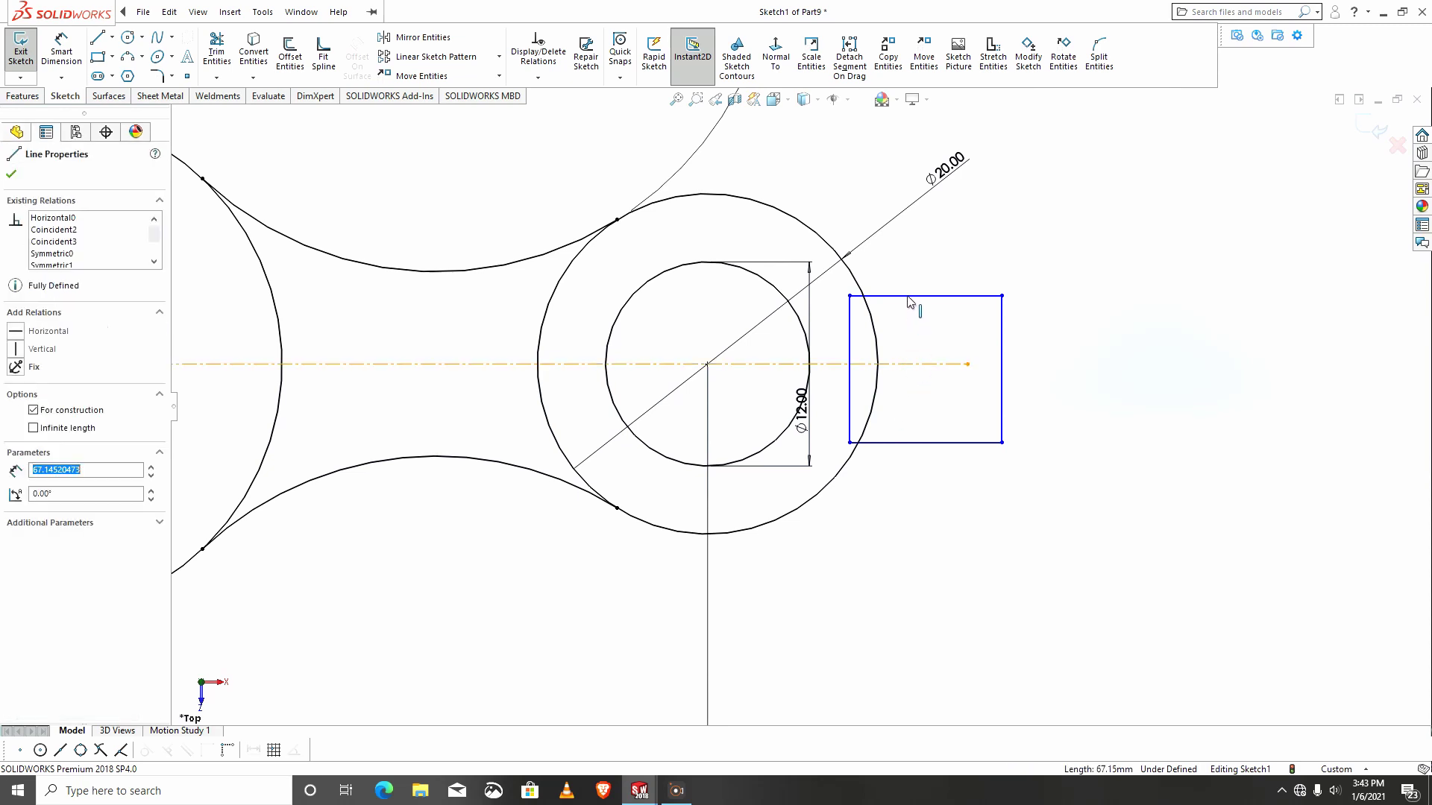
{"action": "left_click", "coordinate": [920, 443], "text": "ctrl"}
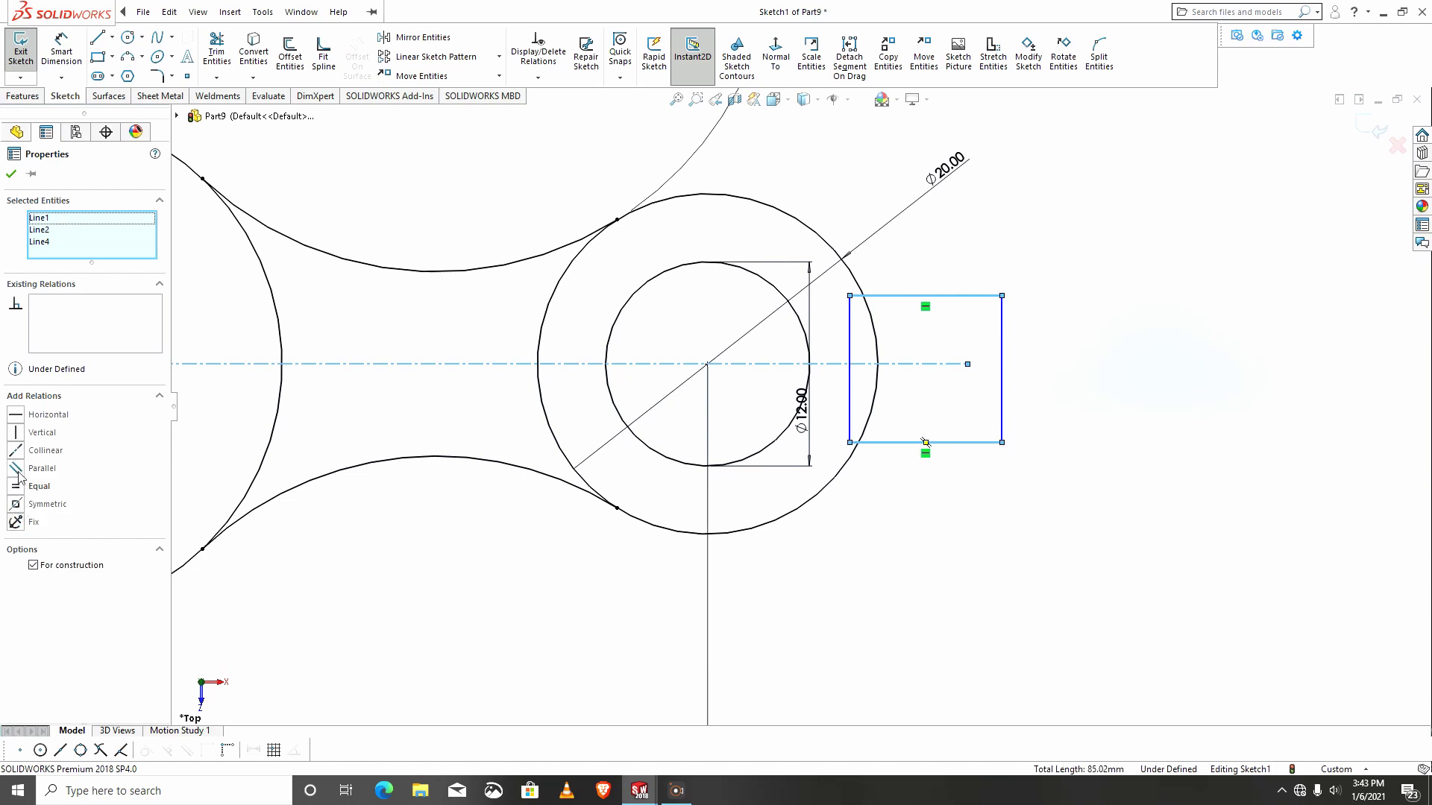
{"action": "left_click", "coordinate": [16, 505]}
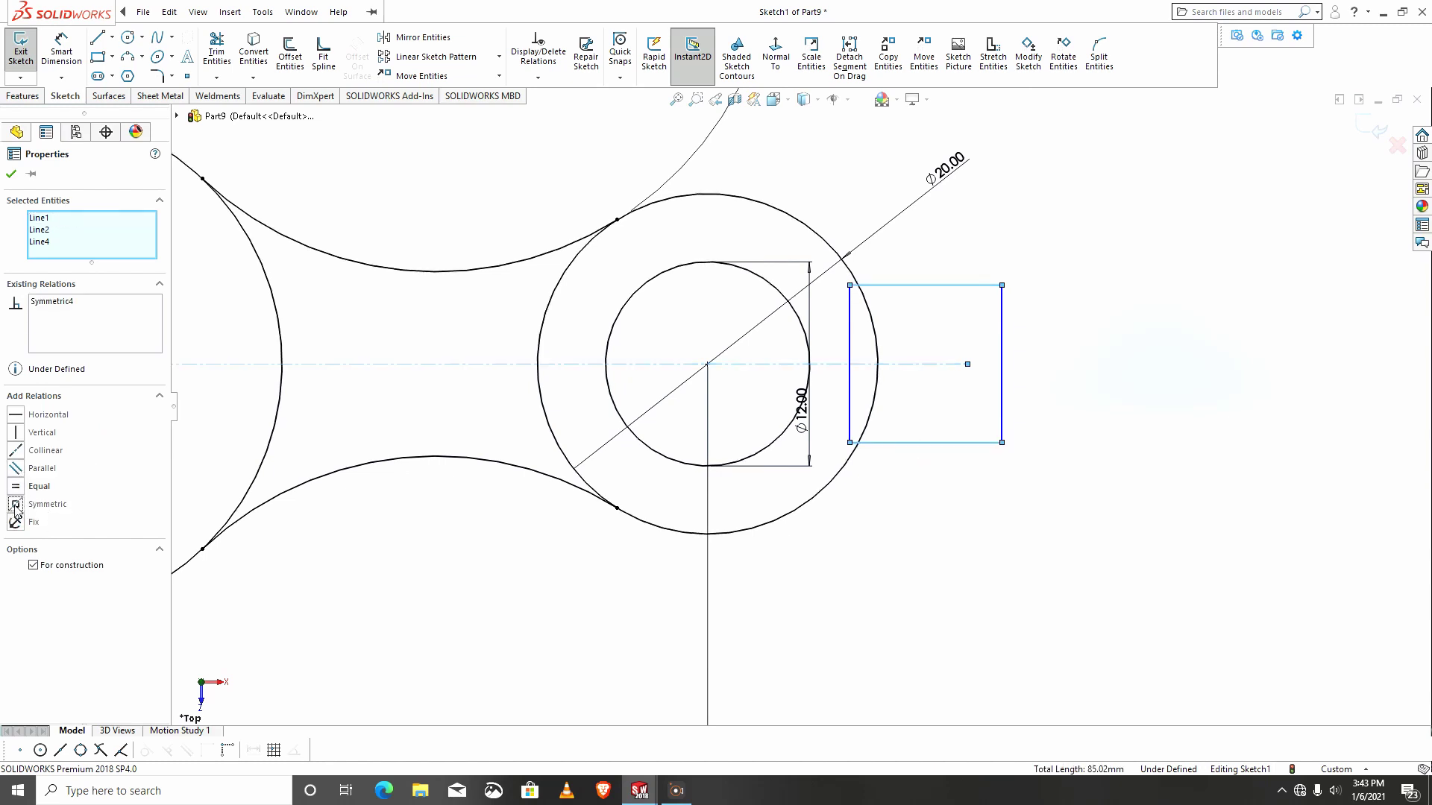
{"action": "left_click", "coordinate": [12, 175]}
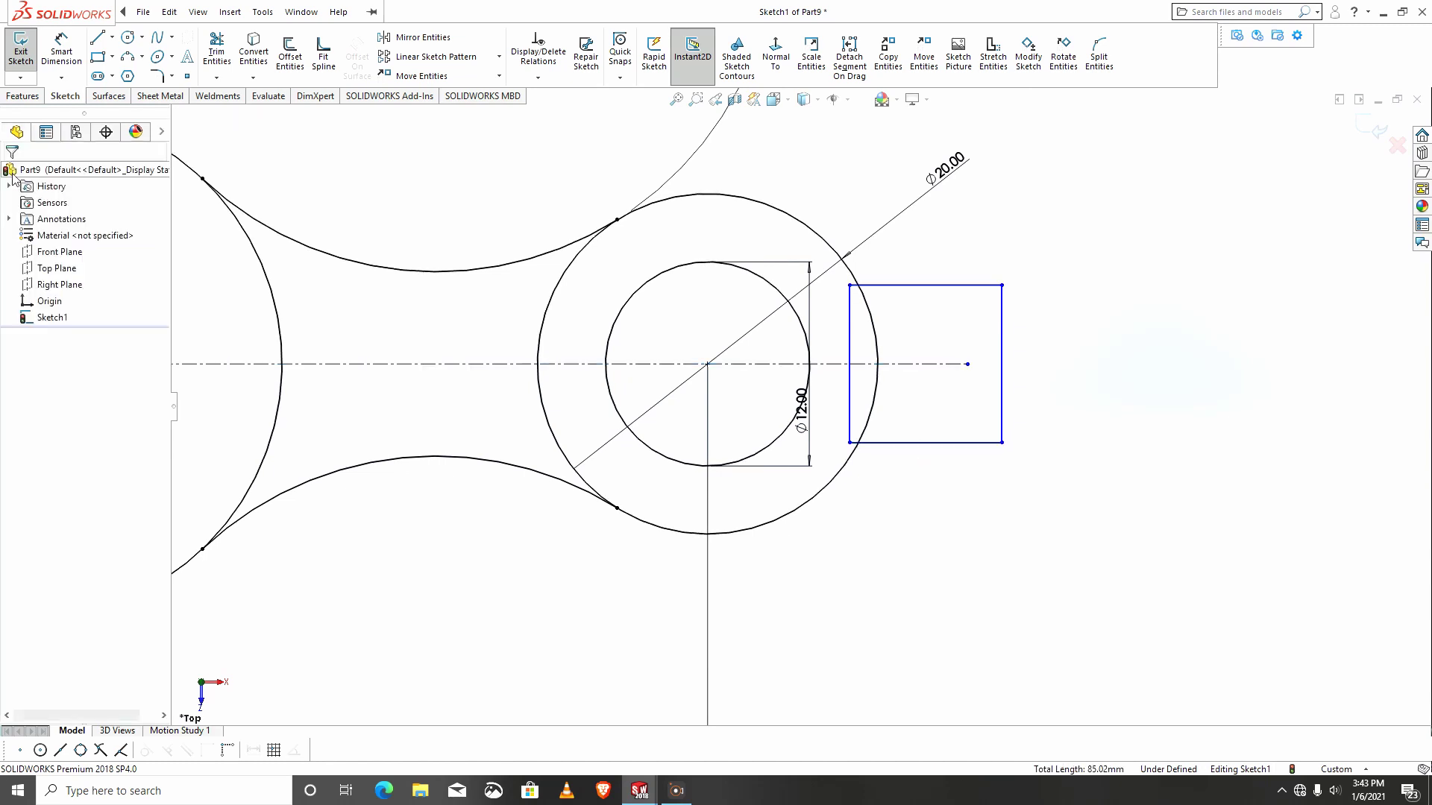
Dimension the height of the rectangle's outer vertical edge as 10 mm.
{"action": "left_click", "coordinate": [59, 46]}
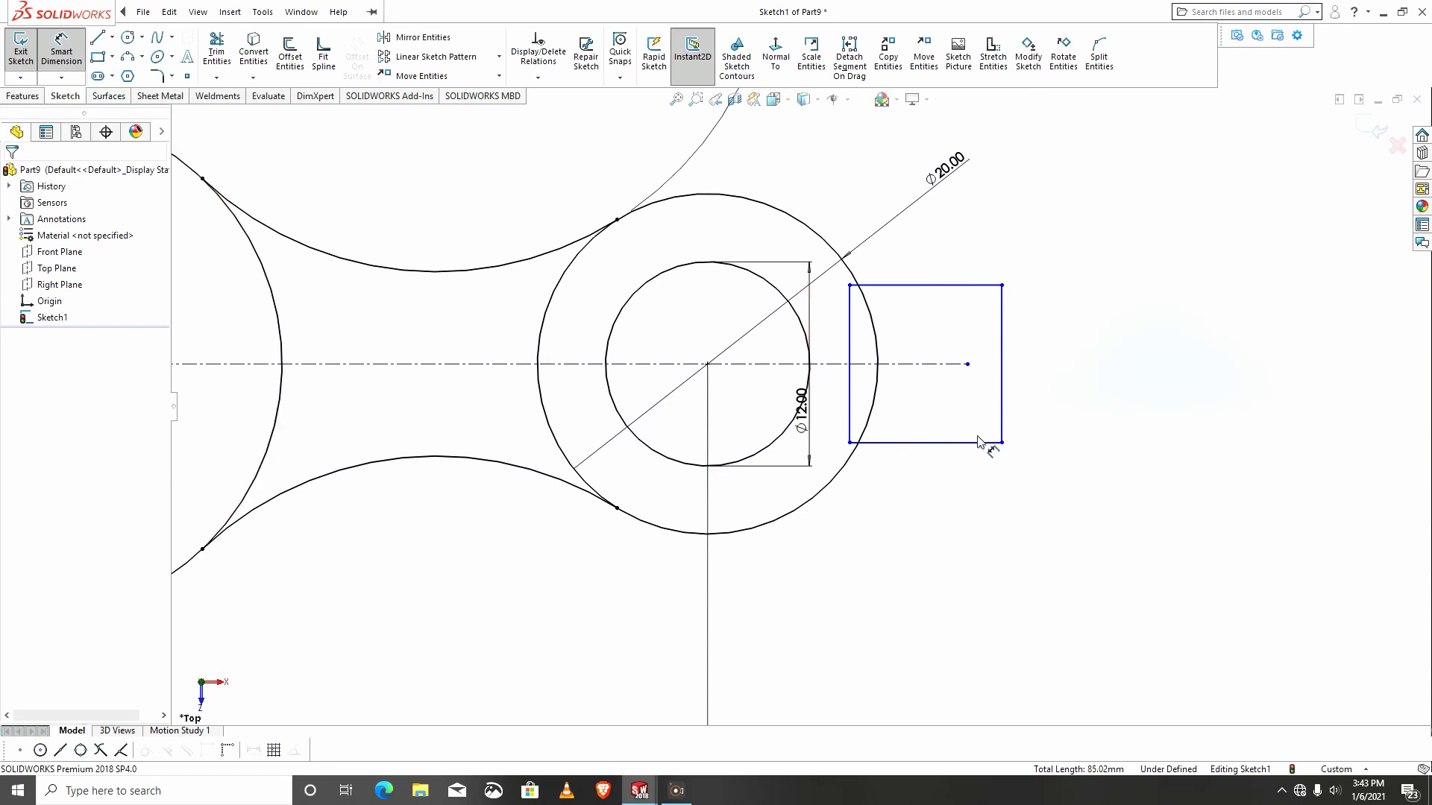
{"action": "left_click", "coordinate": [1001, 398]}
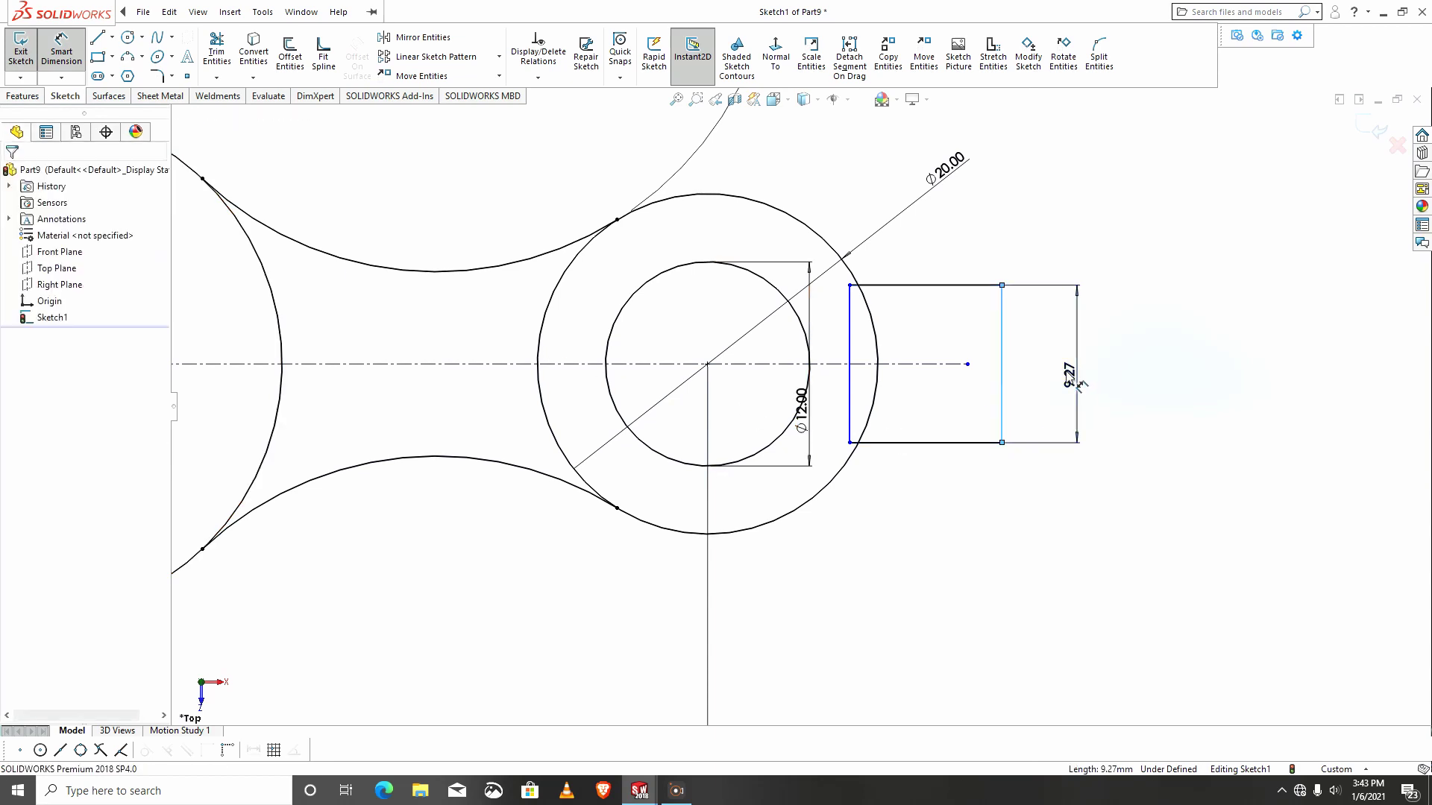
{"action": "left_click", "coordinate": [1079, 385]}
{"action": "key", "text": "Return"}
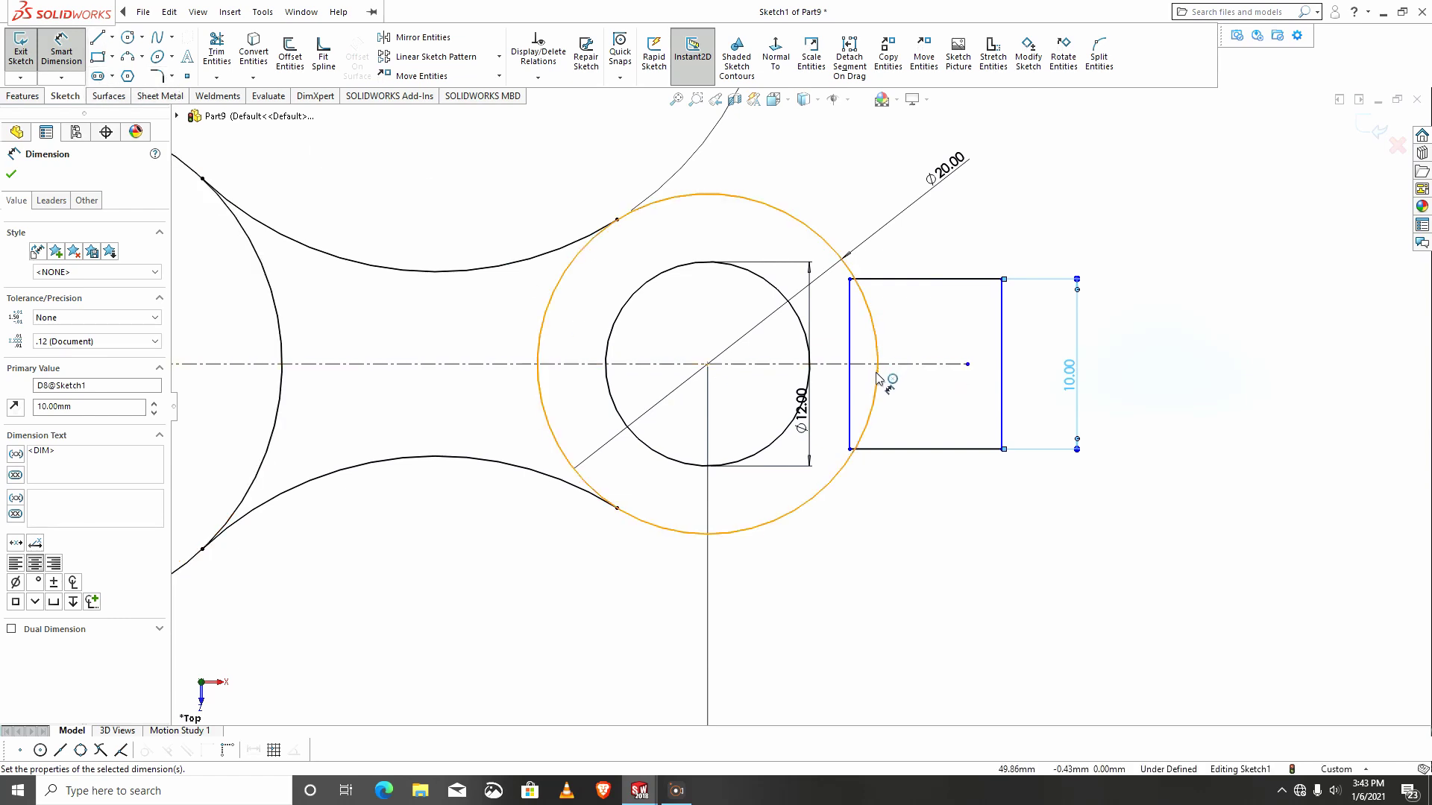
{"action": "key", "text": "Escape"}
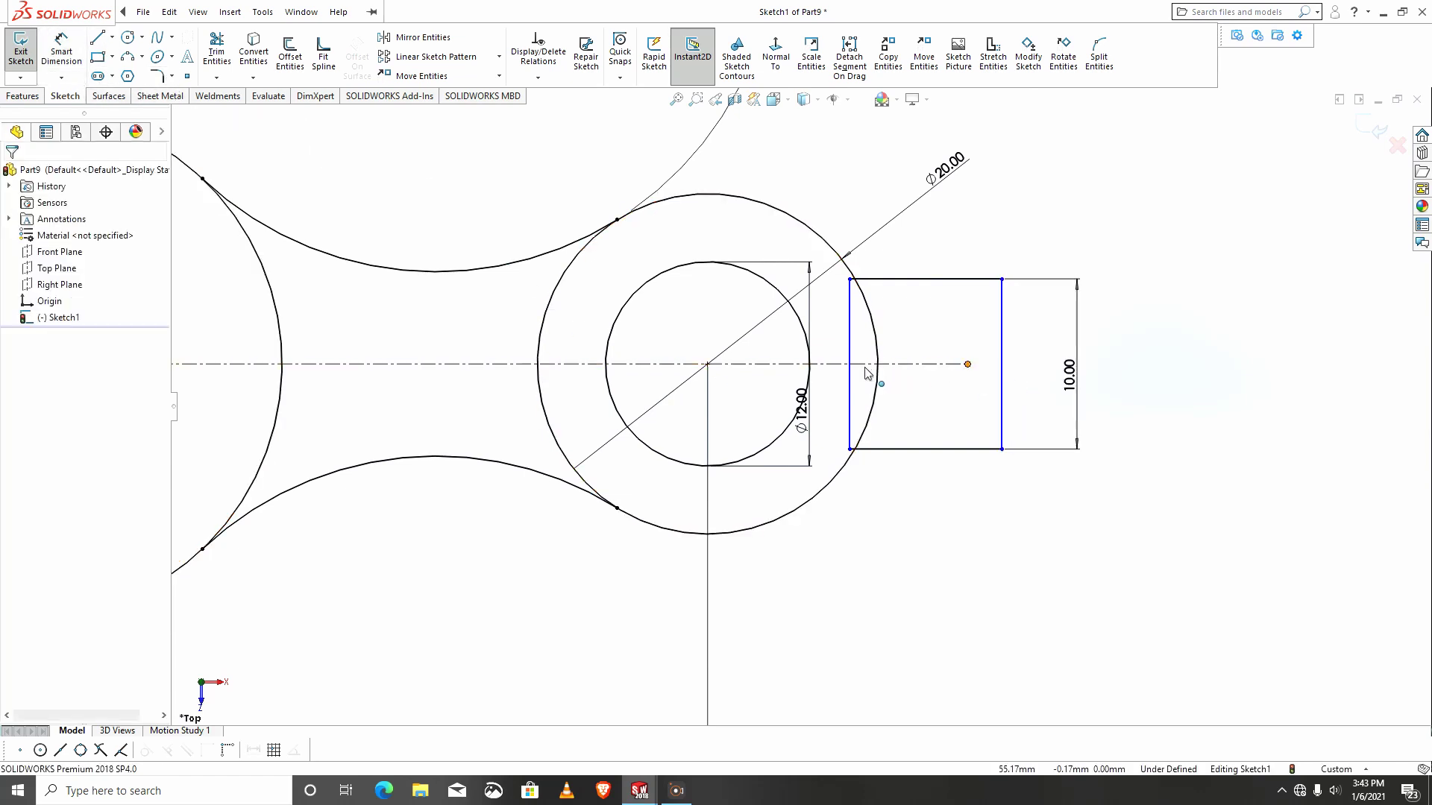
Shorten the centerline to end inside the 20 mm circle and place a sketch point on that circle, level with its centre.
{"action": "left_click_drag", "start_coordinate": [967, 365], "coordinate": [831, 364]}
{"action": "scroll", "coordinate": [870, 371], "scroll_direction": "down", "scroll_amount": 5}
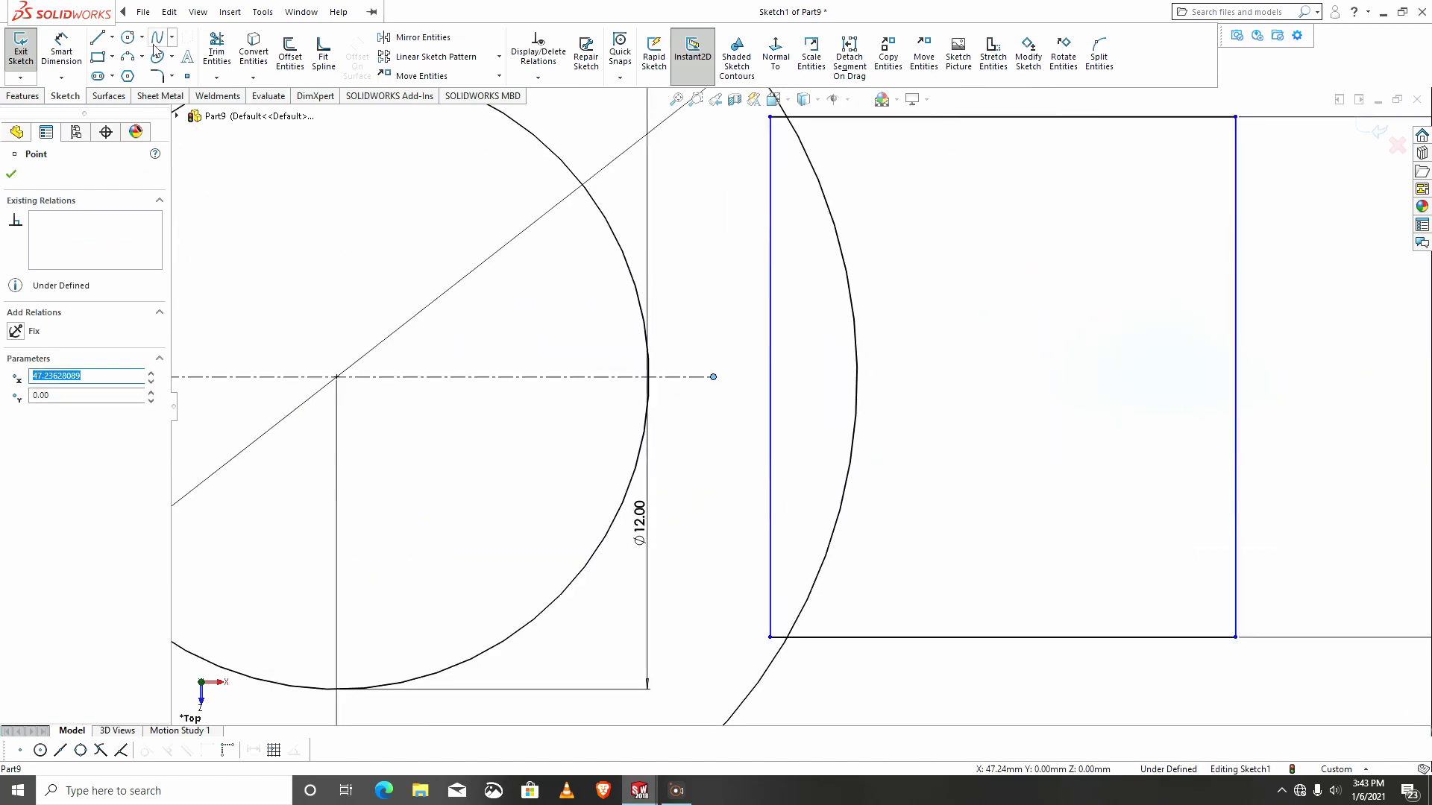
{"action": "left_click", "coordinate": [61, 53]}
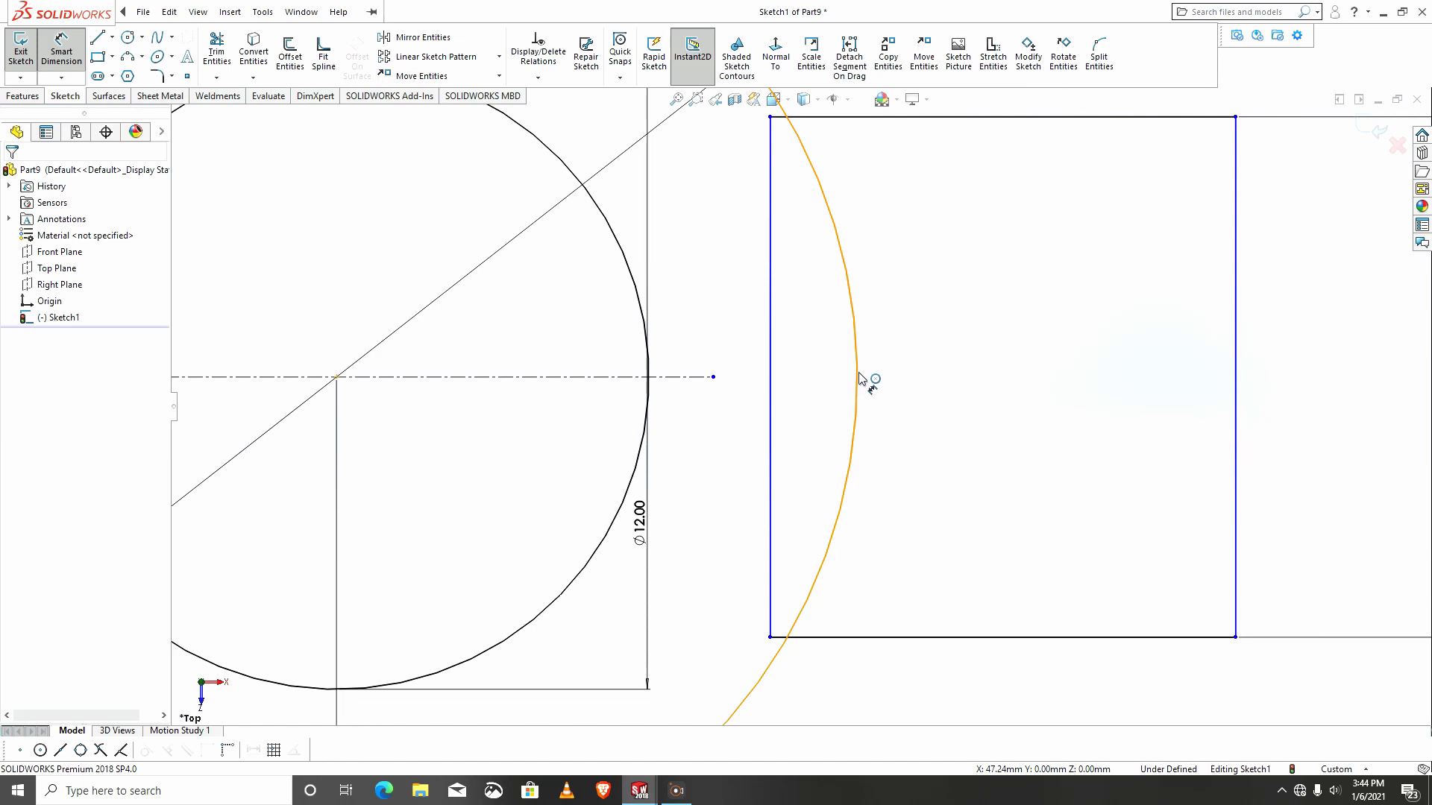
{"action": "left_click", "coordinate": [187, 76]}
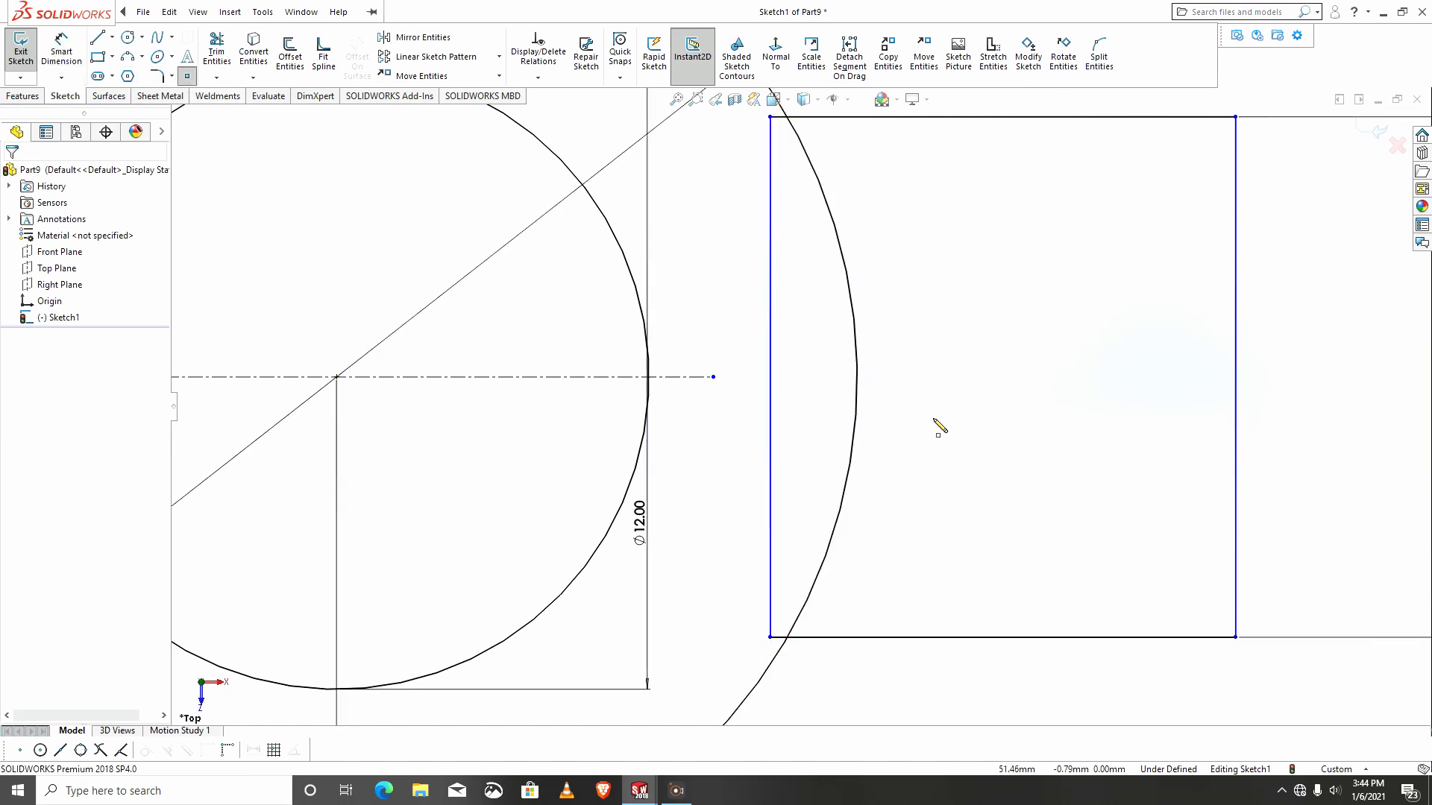
{"action": "left_click", "coordinate": [858, 378]}
{"action": "key", "text": "Escape"}
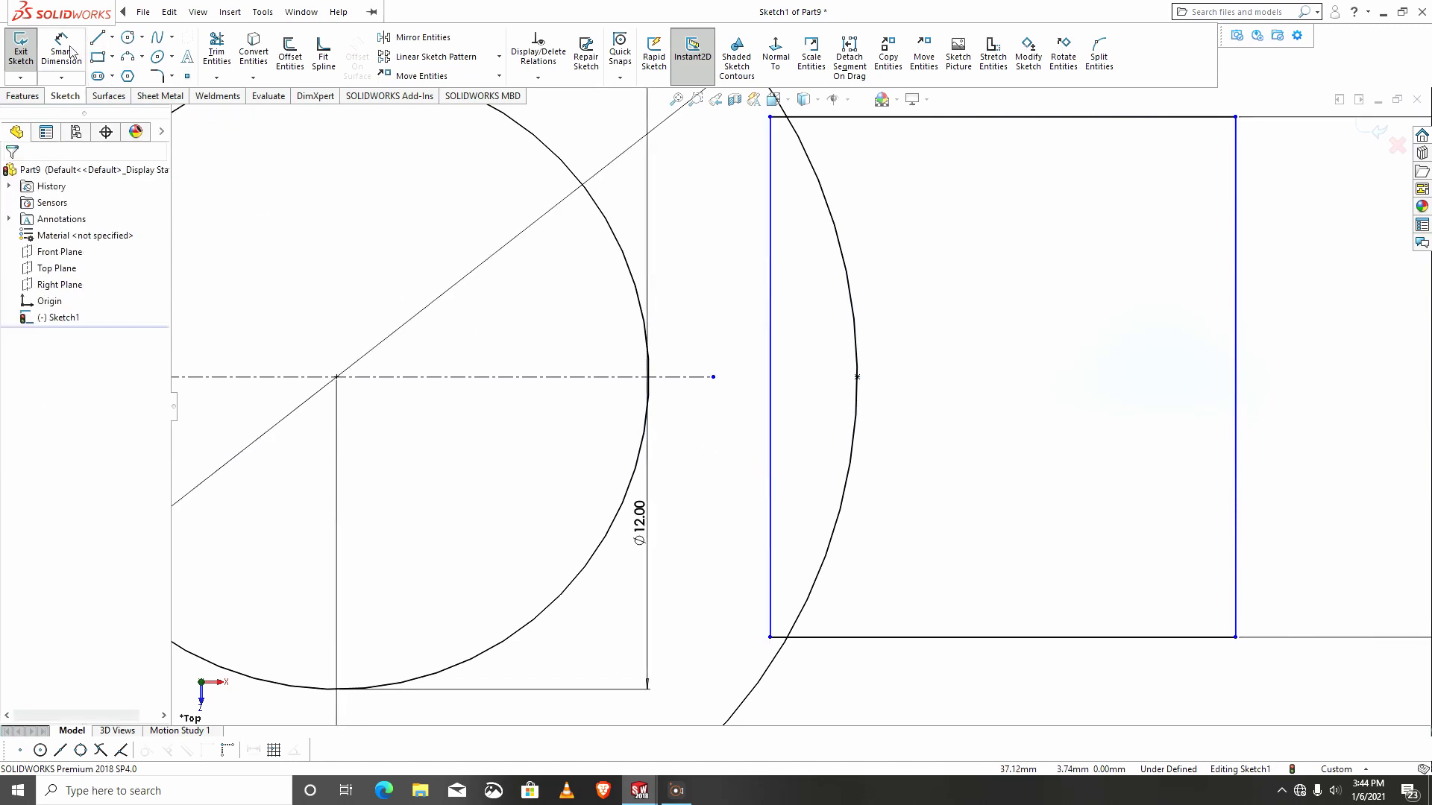
Dimension the horizontal distance from the sketch point on the 20 mm circle to the rectangle's outer vertical edge as 6 mm.
{"action": "left_click", "coordinate": [63, 51]}
{"action": "left_click", "coordinate": [858, 377]}
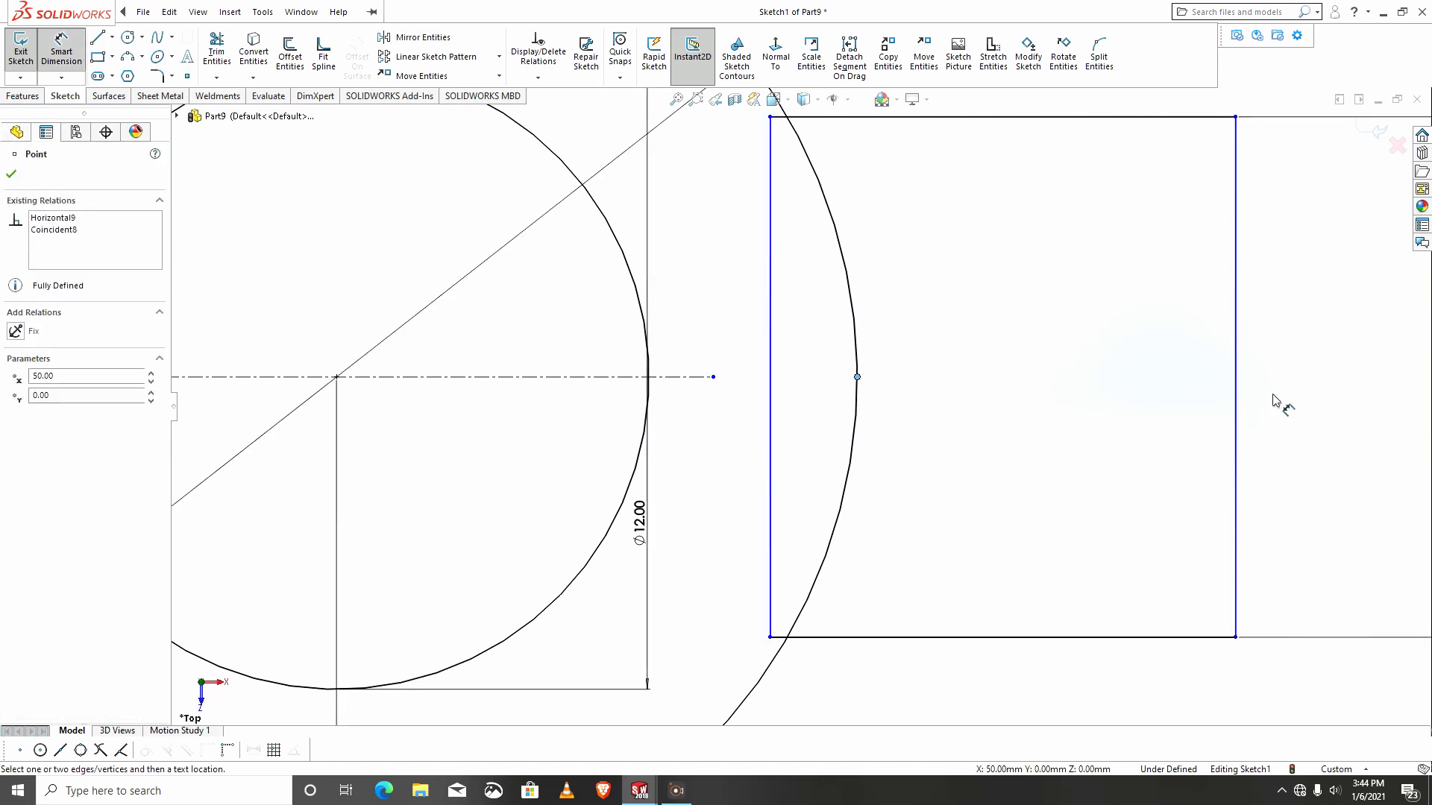
{"action": "left_click", "coordinate": [1236, 407]}
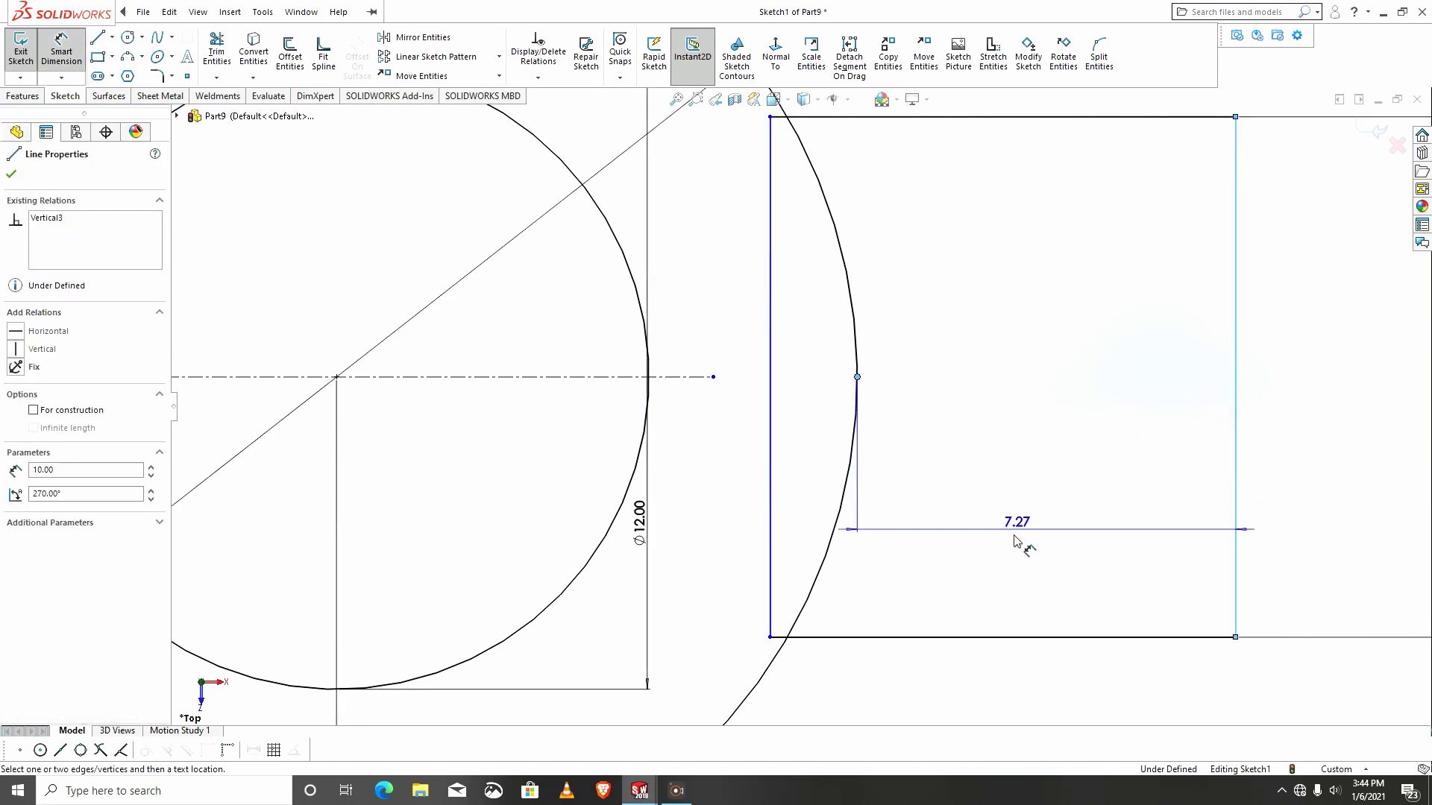
{"action": "left_click", "coordinate": [1062, 557]}
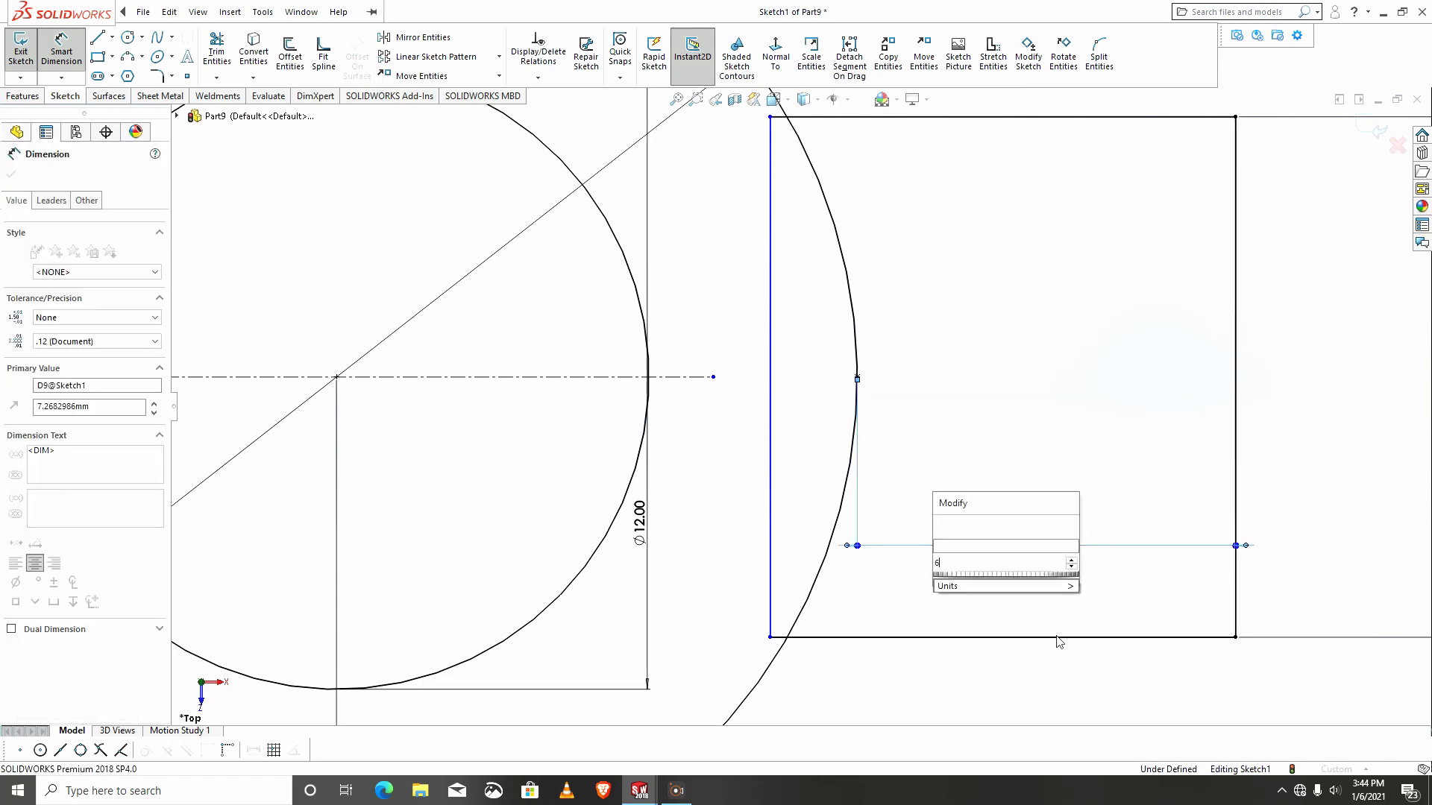
{"action": "type", "text": "6"}
{"action": "key", "text": "Return"}
{"action": "scroll", "coordinate": [977, 580], "scroll_direction": "up", "scroll_amount": 2}
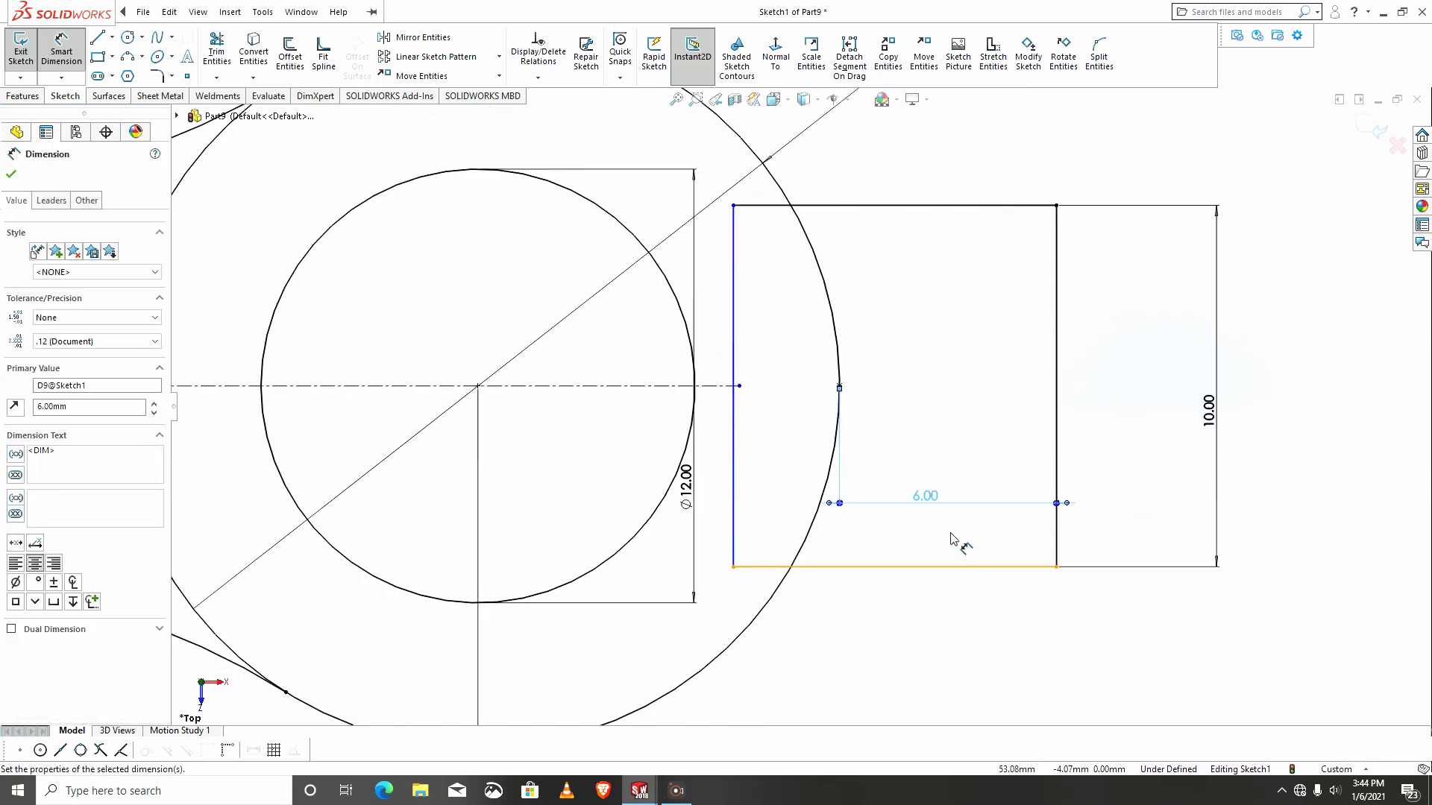
Trim away the rectangle's portion inside the 20 mm circle and the circle's arc inside the rectangle, merging them into one outline.
{"action": "scroll", "coordinate": [340, 222], "scroll_direction": "up", "scroll_amount": 1}
{"action": "left_click", "coordinate": [216, 52]}
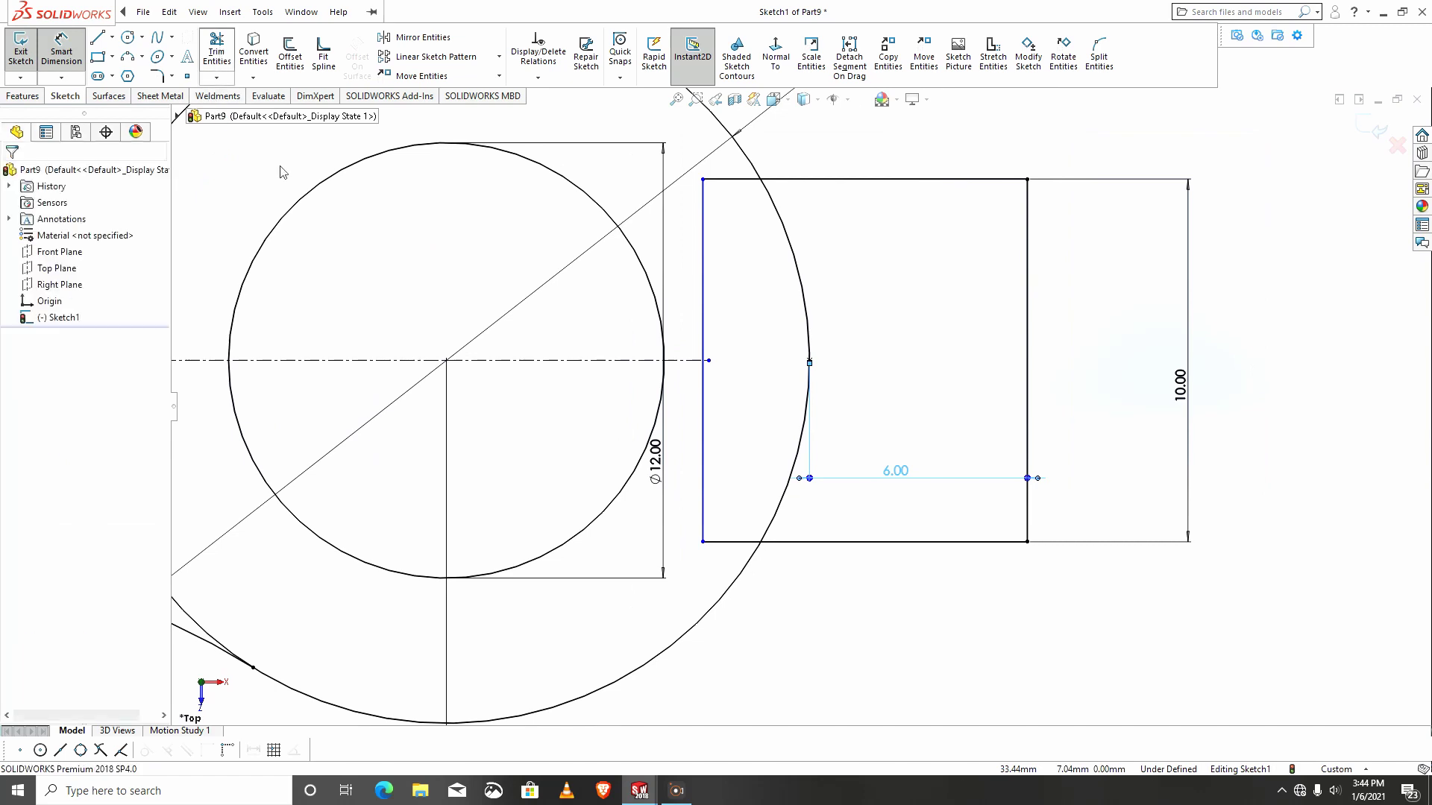
{"action": "scroll", "coordinate": [720, 513], "scroll_direction": "up", "scroll_amount": 2}
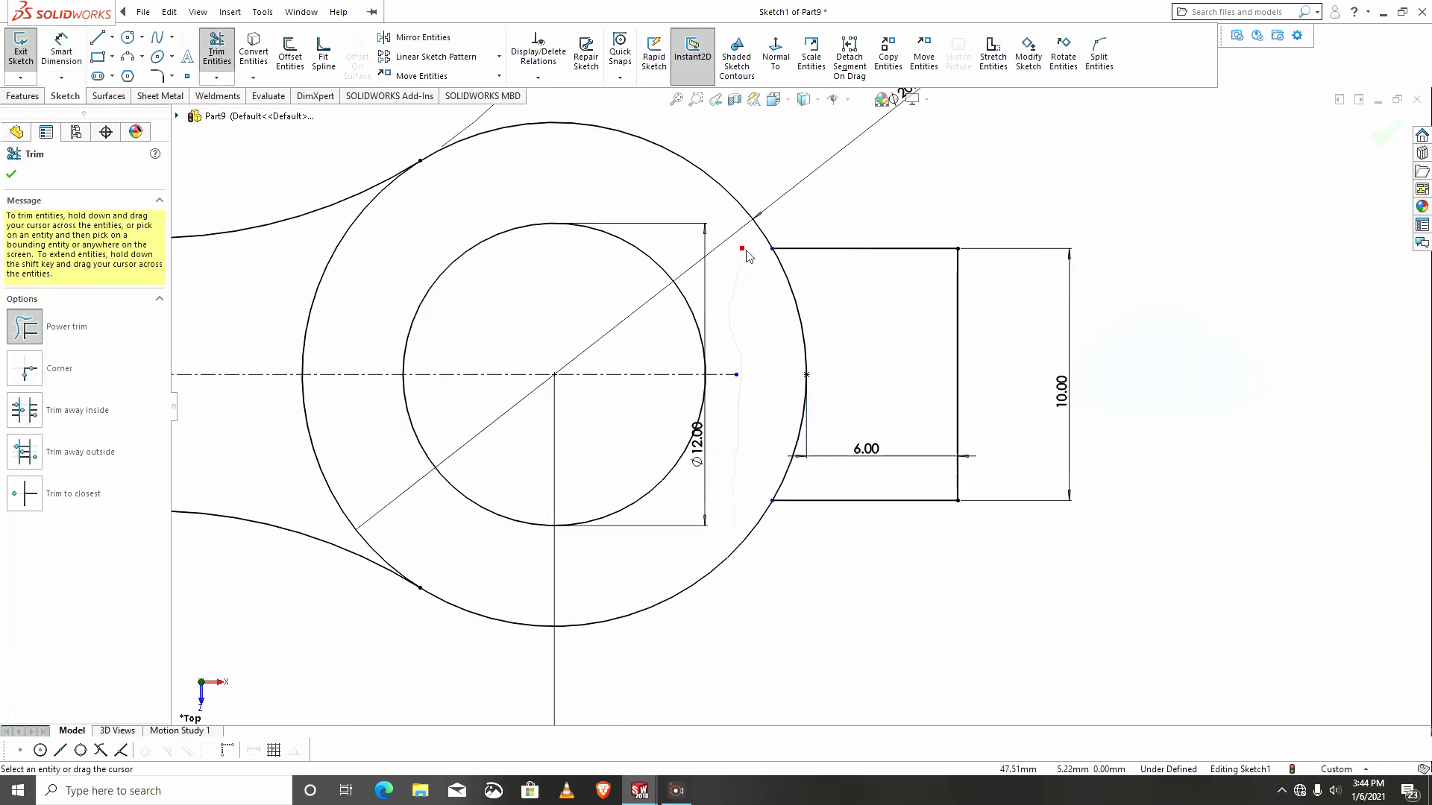
{"action": "left_click_drag", "start_coordinate": [800, 332], "coordinate": [808, 352]}
{"action": "scroll", "coordinate": [723, 445], "scroll_direction": "up", "scroll_amount": 4}
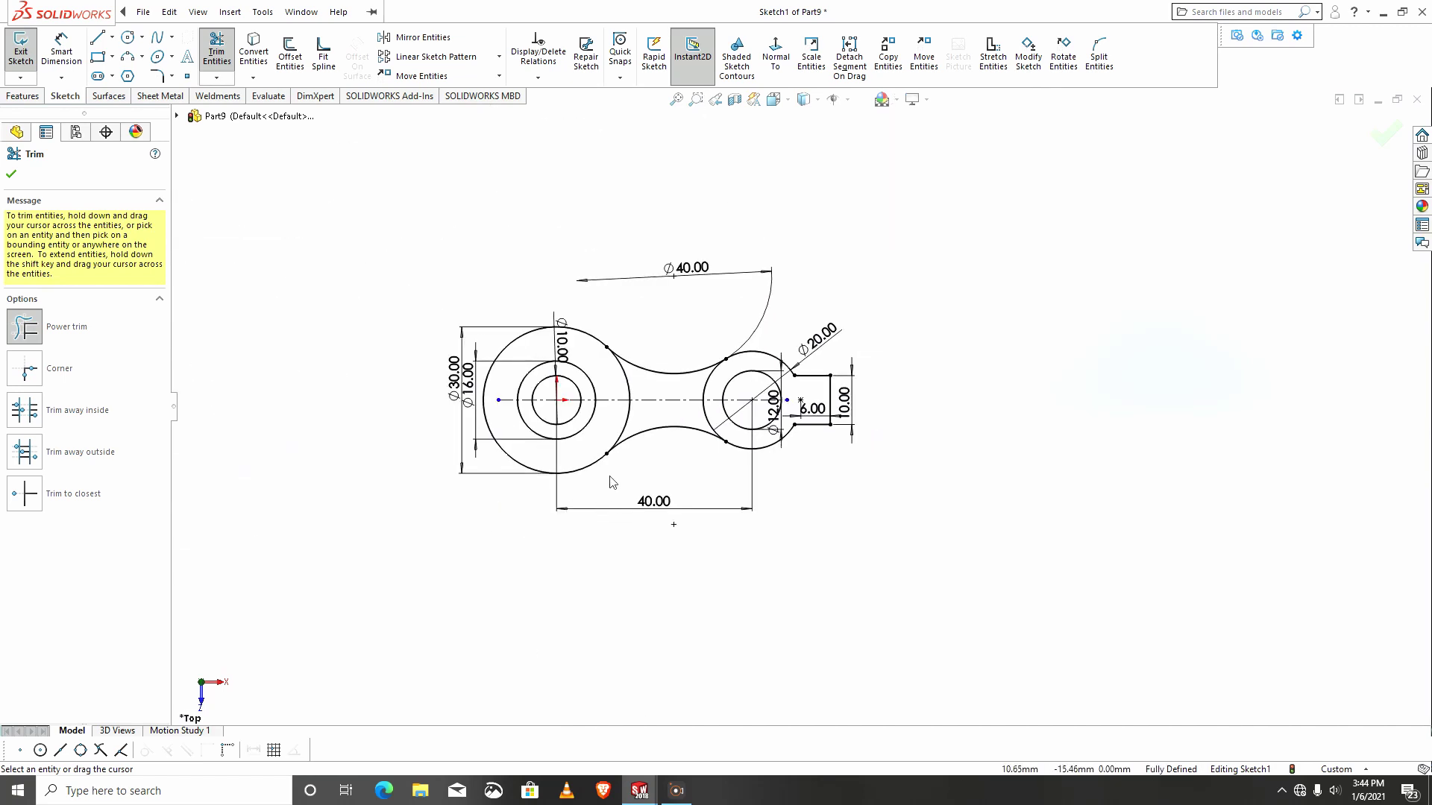
{"action": "scroll", "coordinate": [612, 481], "scroll_direction": "down", "scroll_amount": 2}
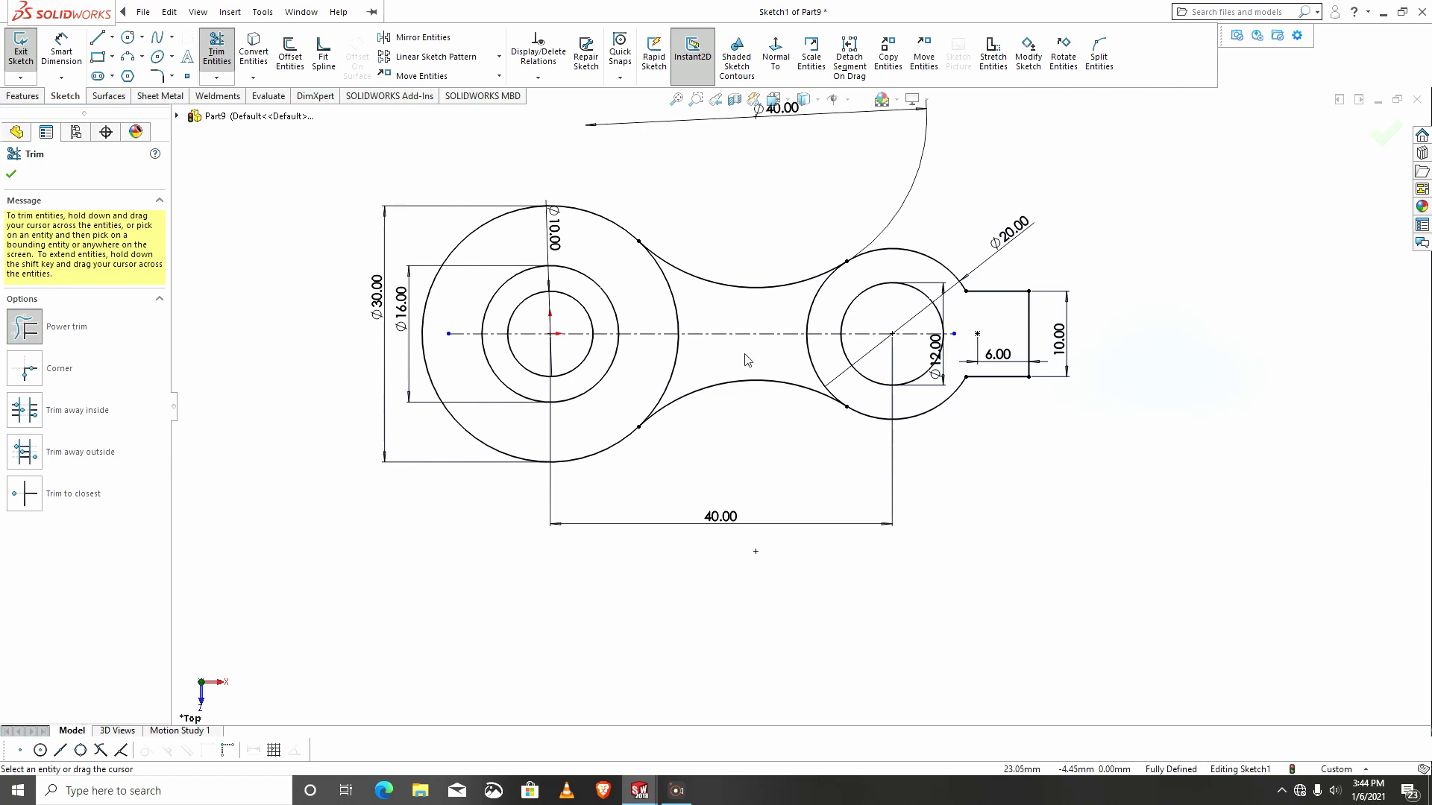
{"action": "mouse_move", "coordinate": [748, 361]}
{"action": "middle_mouse_down"}
{"action": "mouse_move", "coordinate": [736, 240]}
{"action": "mouse_move", "coordinate": [755, 258]}
{"action": "middle_mouse_up"}
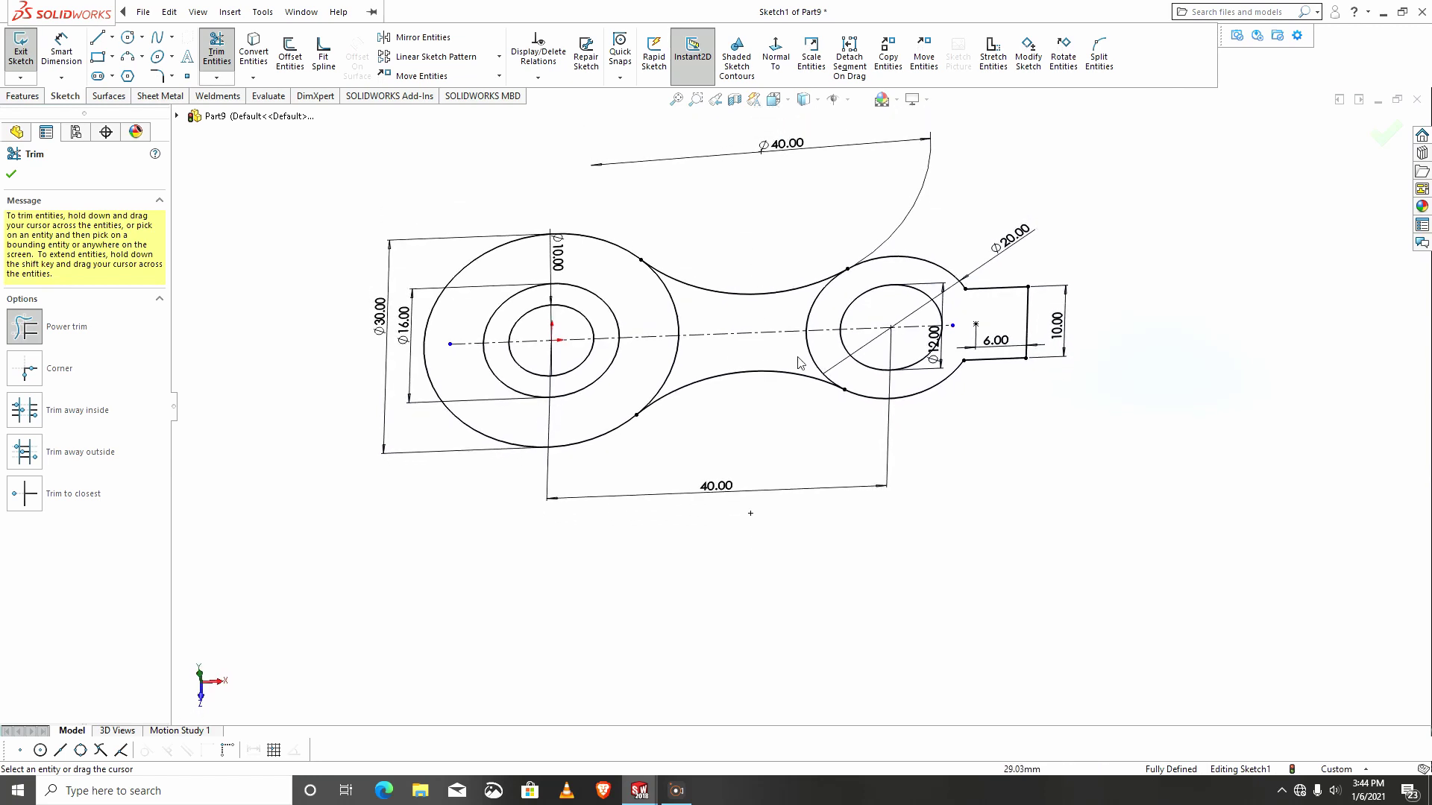
{"action": "middle_click_drag", "start_coordinate": [800, 363], "coordinate": [834, 370]}
{"action": "scroll", "coordinate": [962, 346], "scroll_direction": "down", "scroll_amount": 3}
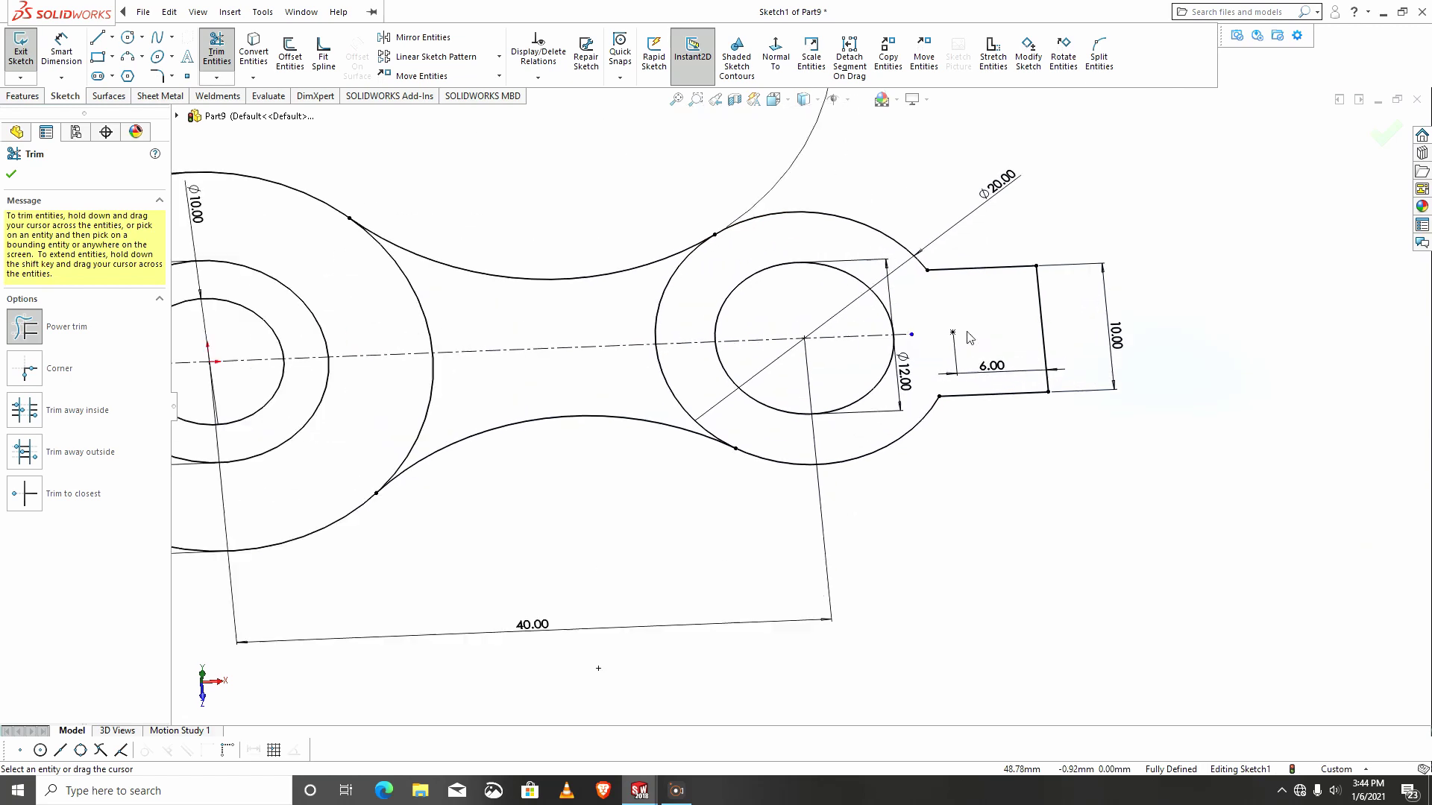
{"action": "scroll", "coordinate": [821, 373], "scroll_direction": "up", "scroll_amount": 5}
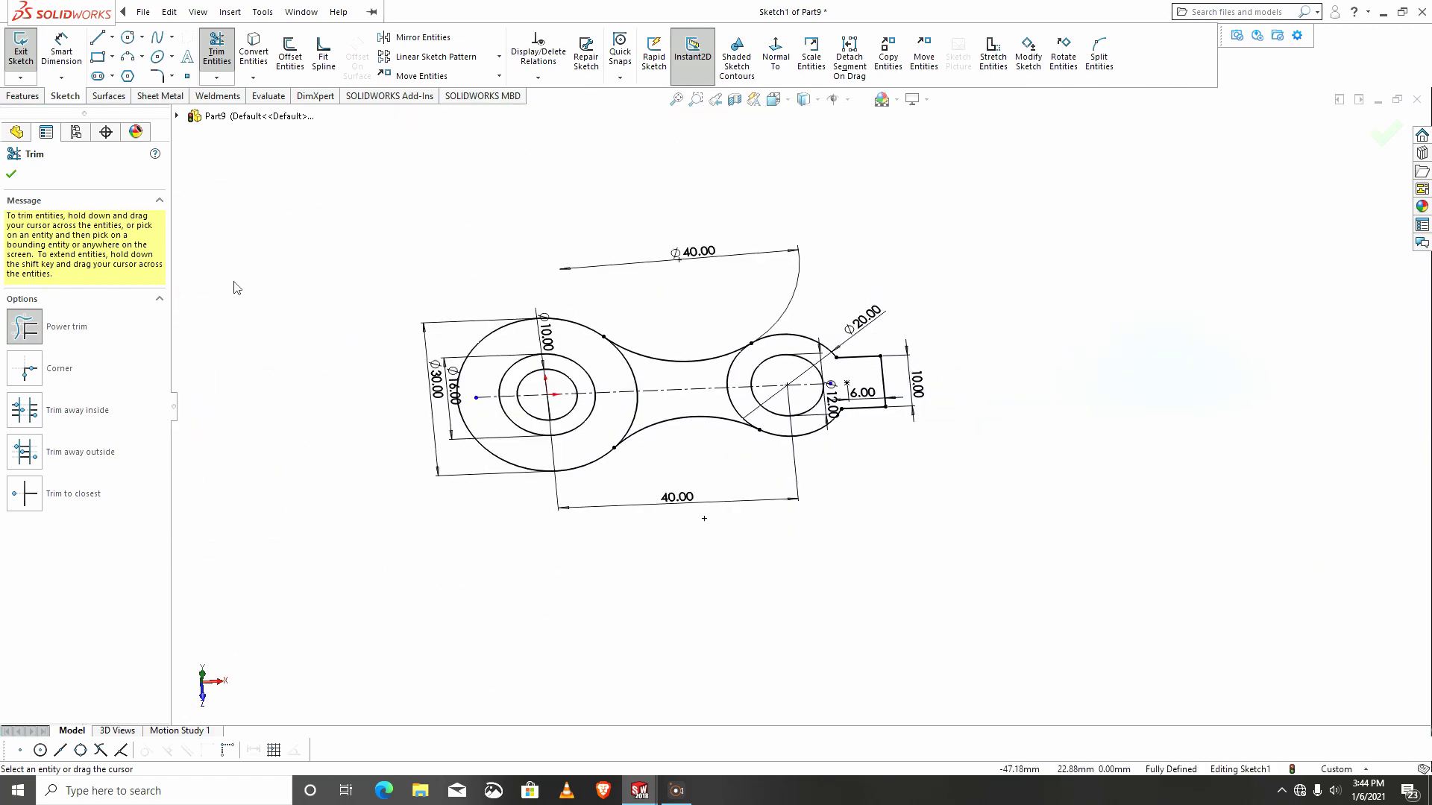
Extrude both halves of the connecting web, the ring between the 30 and 16 mm circles, and the small ring with its end tab by 10 mm.
{"action": "left_click", "coordinate": [12, 174]}
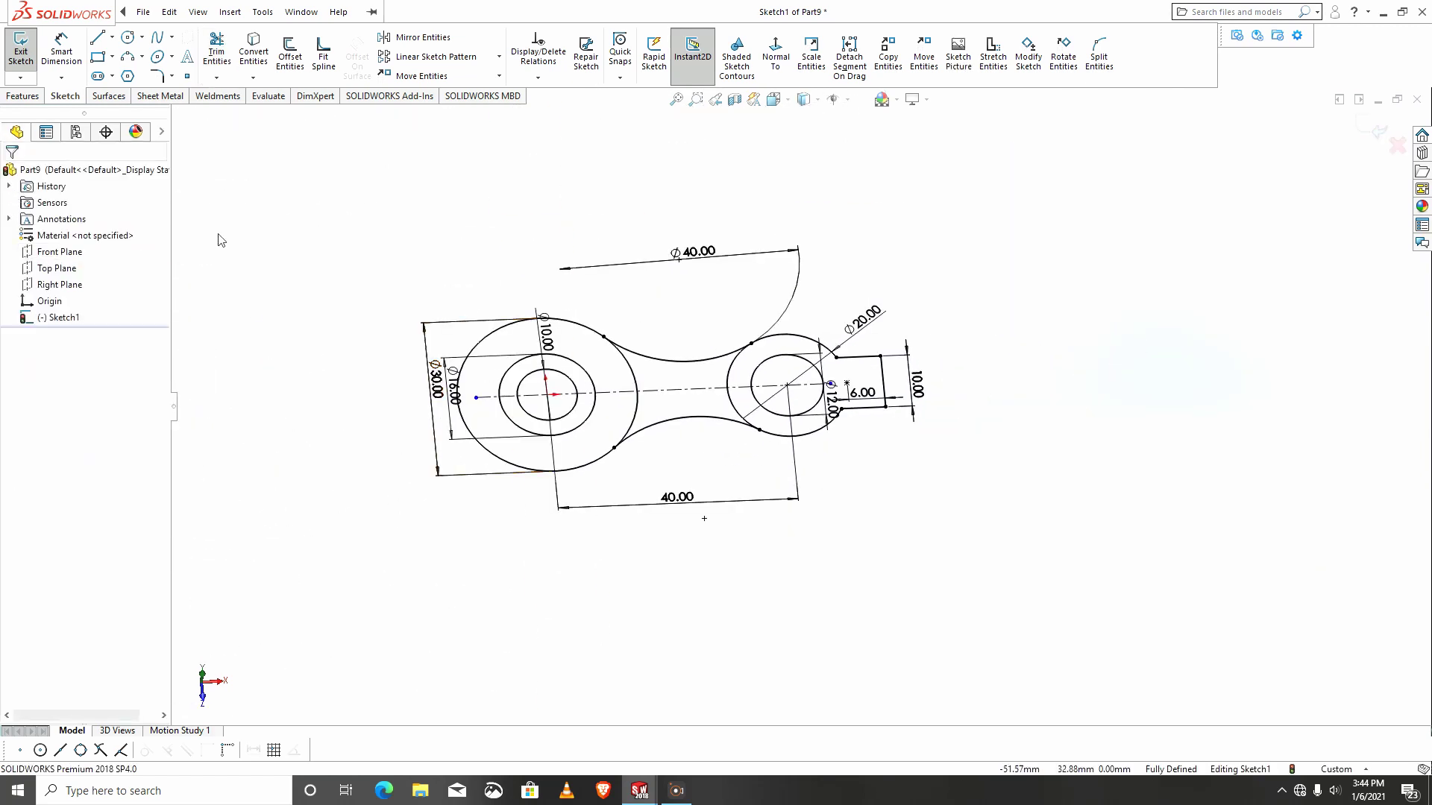
{"action": "left_click", "coordinate": [25, 96]}
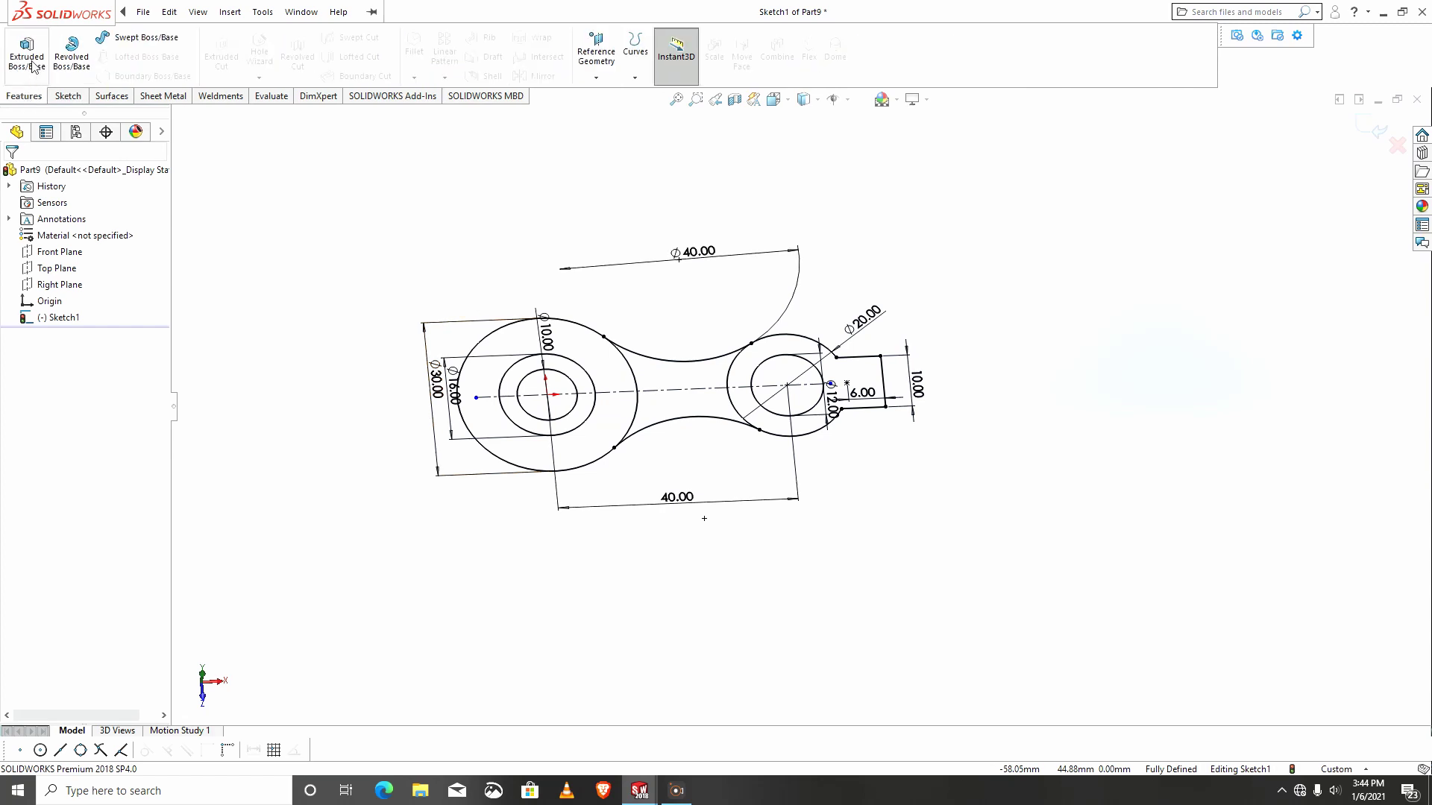
{"action": "left_click", "coordinate": [30, 63]}
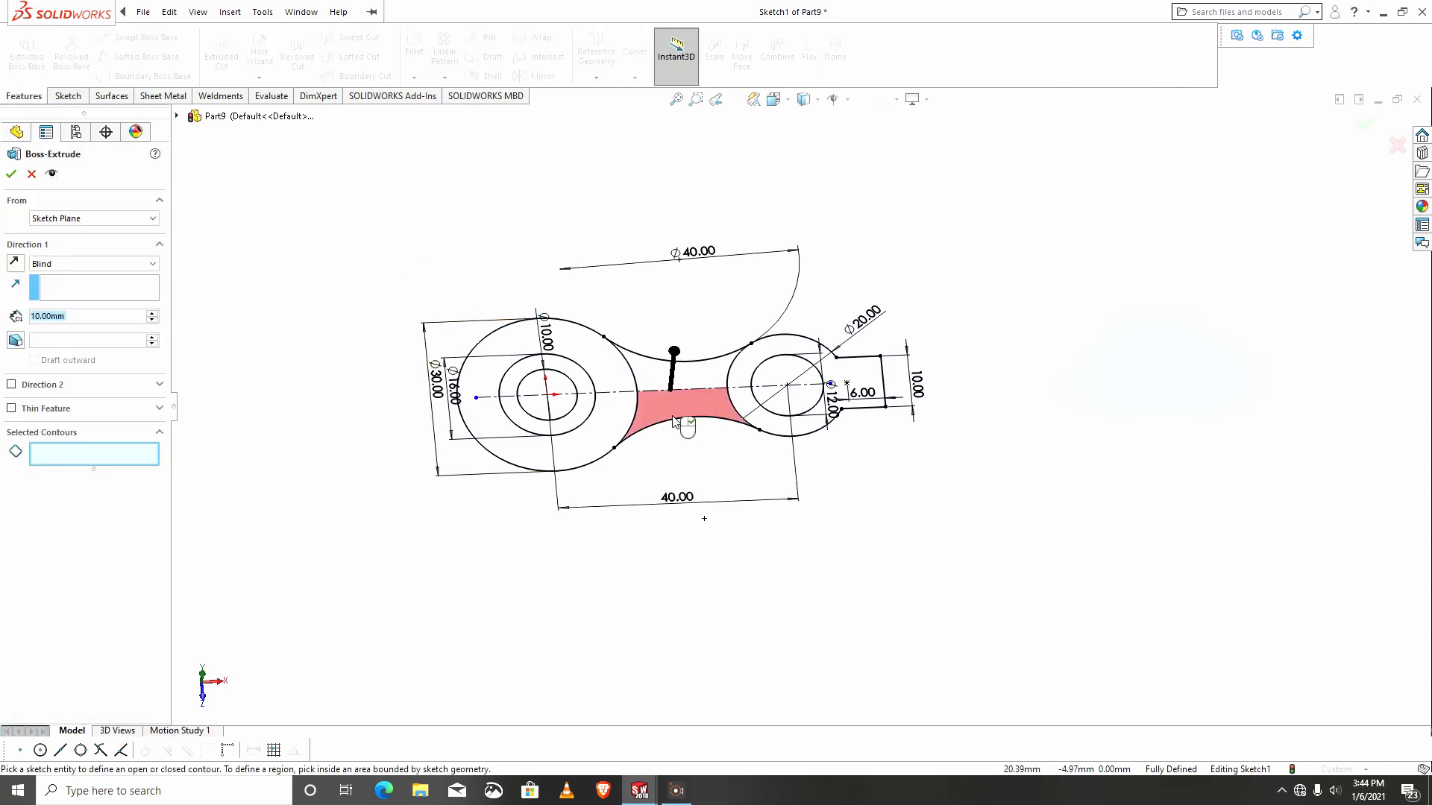
{"action": "left_click", "coordinate": [662, 337]}
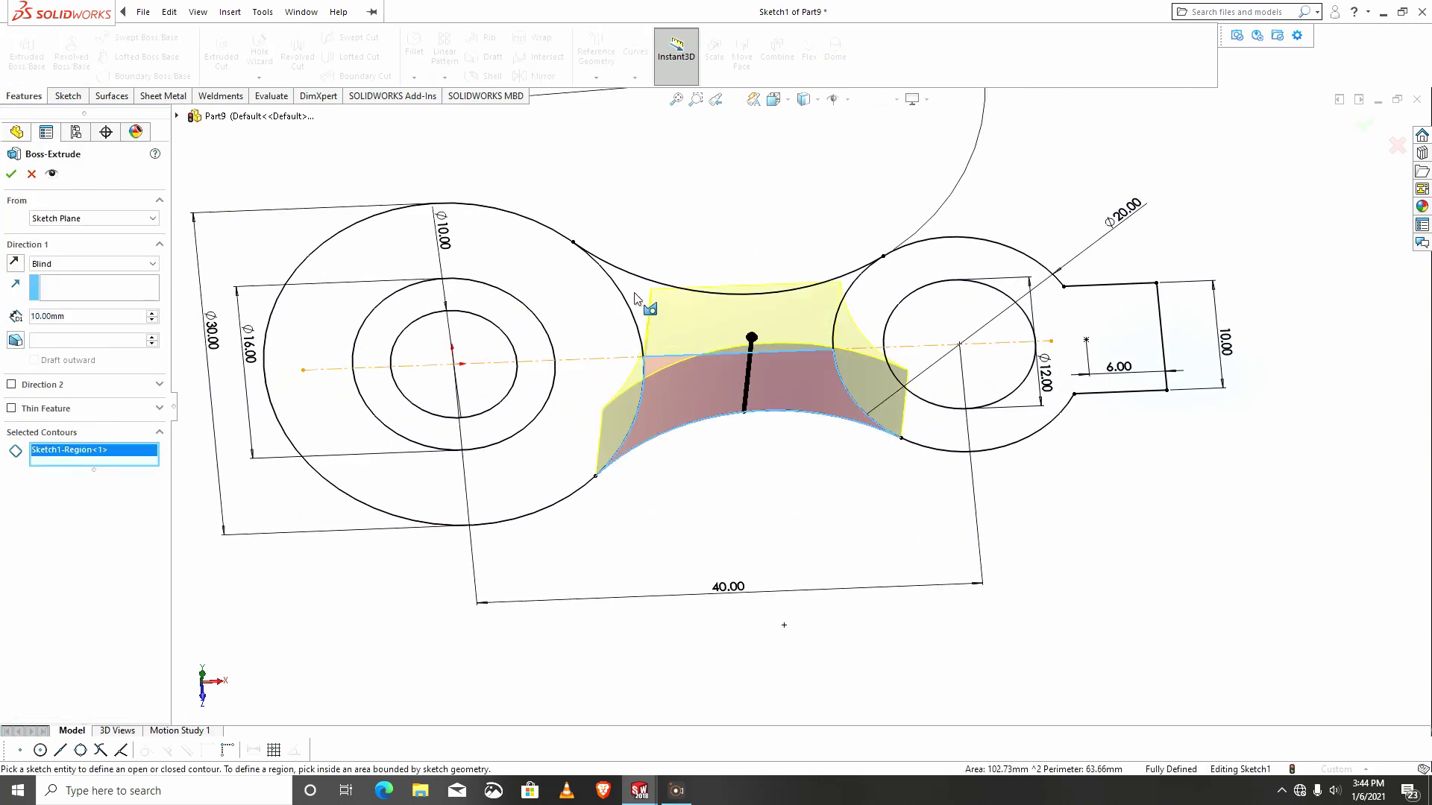
{"action": "left_click", "coordinate": [640, 386]}
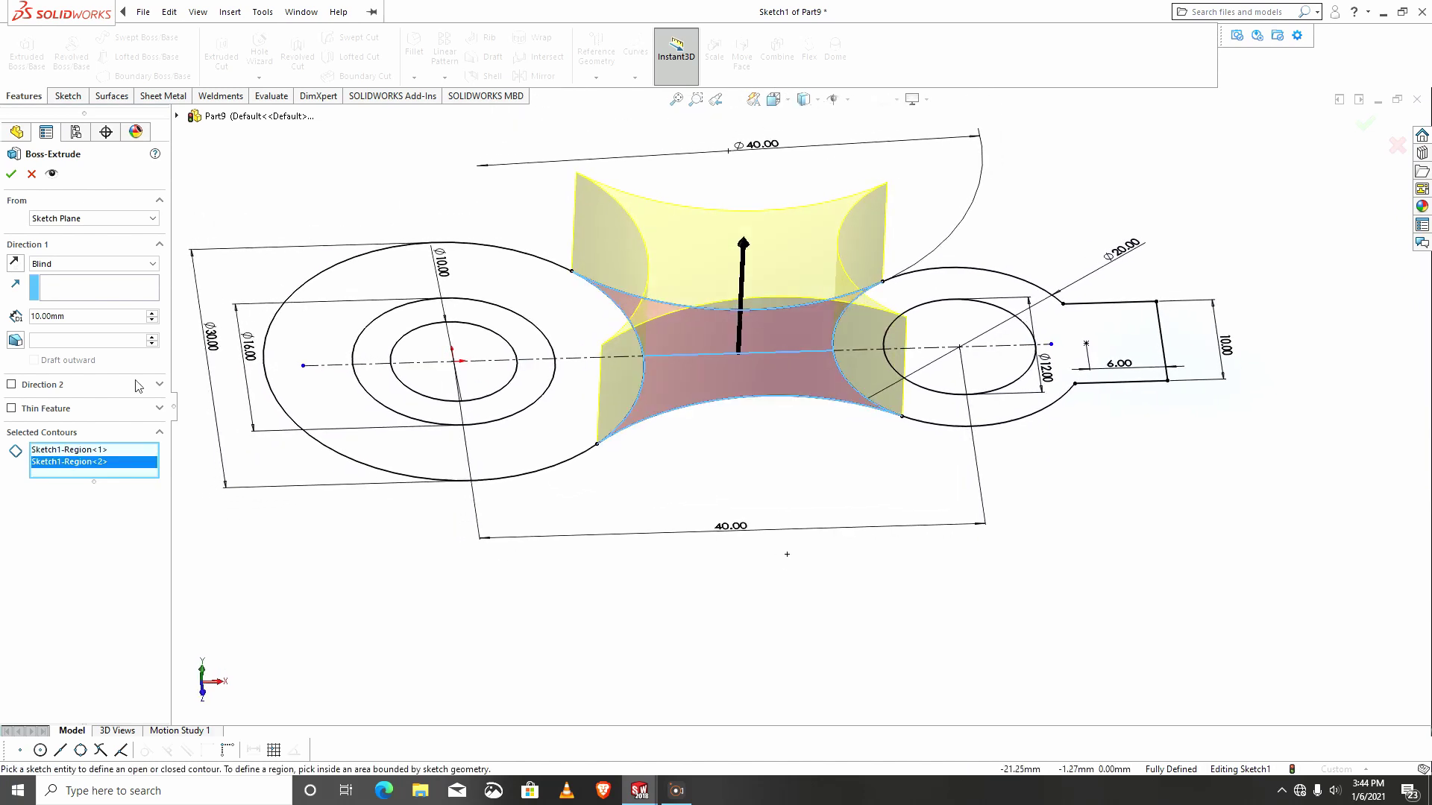
{"action": "left_click", "coordinate": [559, 437]}
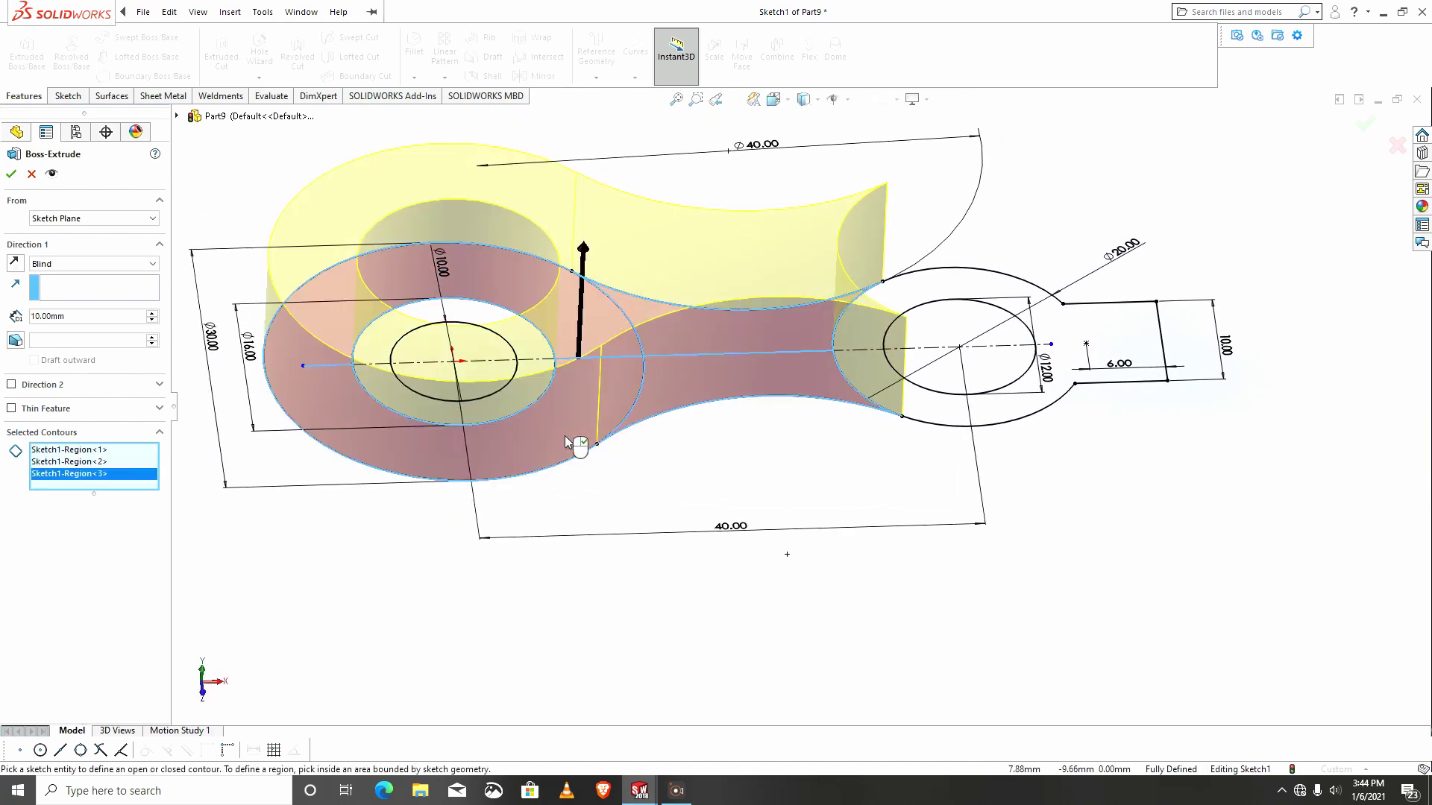
{"action": "left_click", "coordinate": [948, 417]}
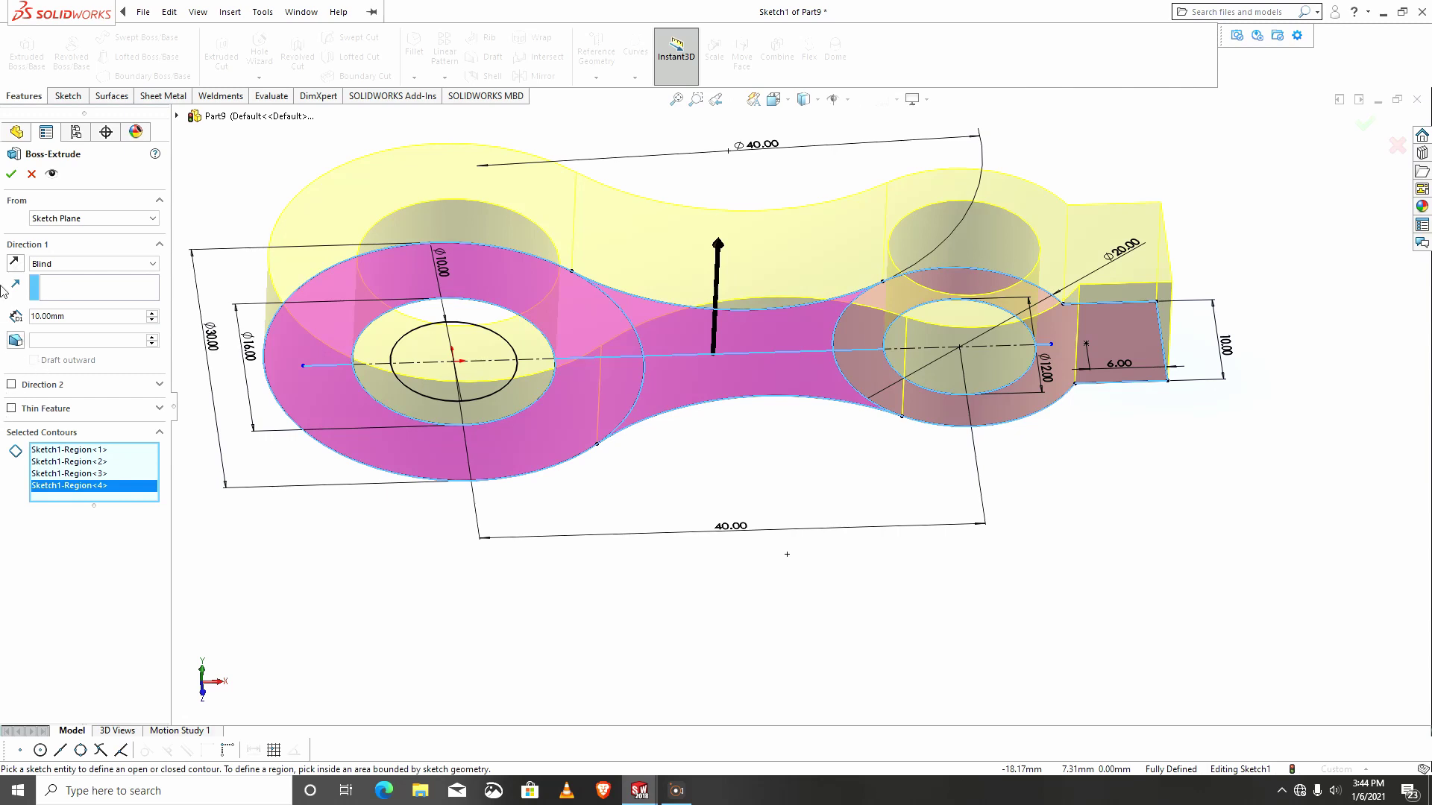
{"action": "left_click", "coordinate": [11, 174]}
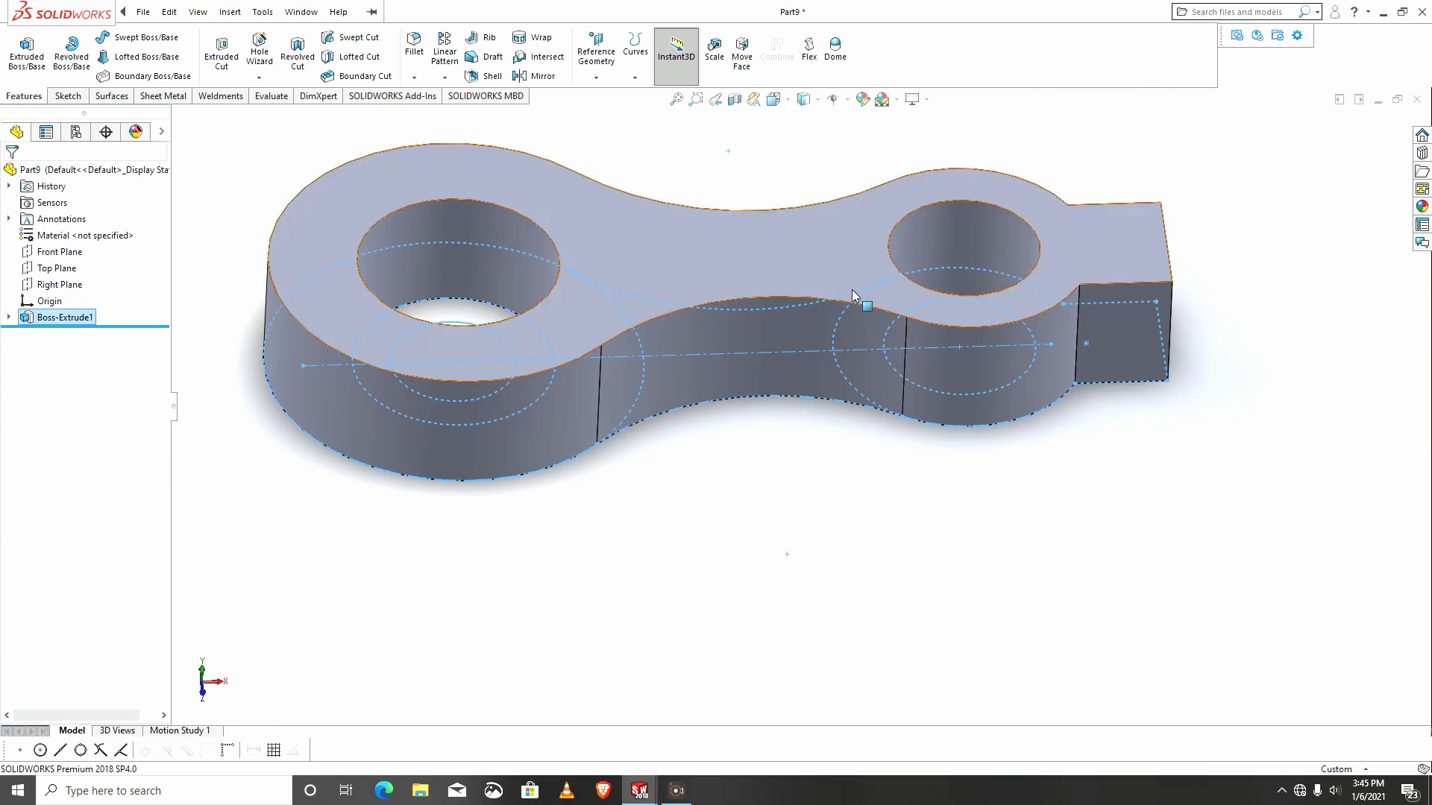
{"action": "scroll", "coordinate": [834, 316], "scroll_direction": "up", "scroll_amount": 3}
{"action": "middle_click_drag", "start_coordinate": [835, 316], "coordinate": [811, 276]}
{"action": "scroll", "coordinate": [718, 351], "scroll_direction": "down", "scroll_amount": 5}
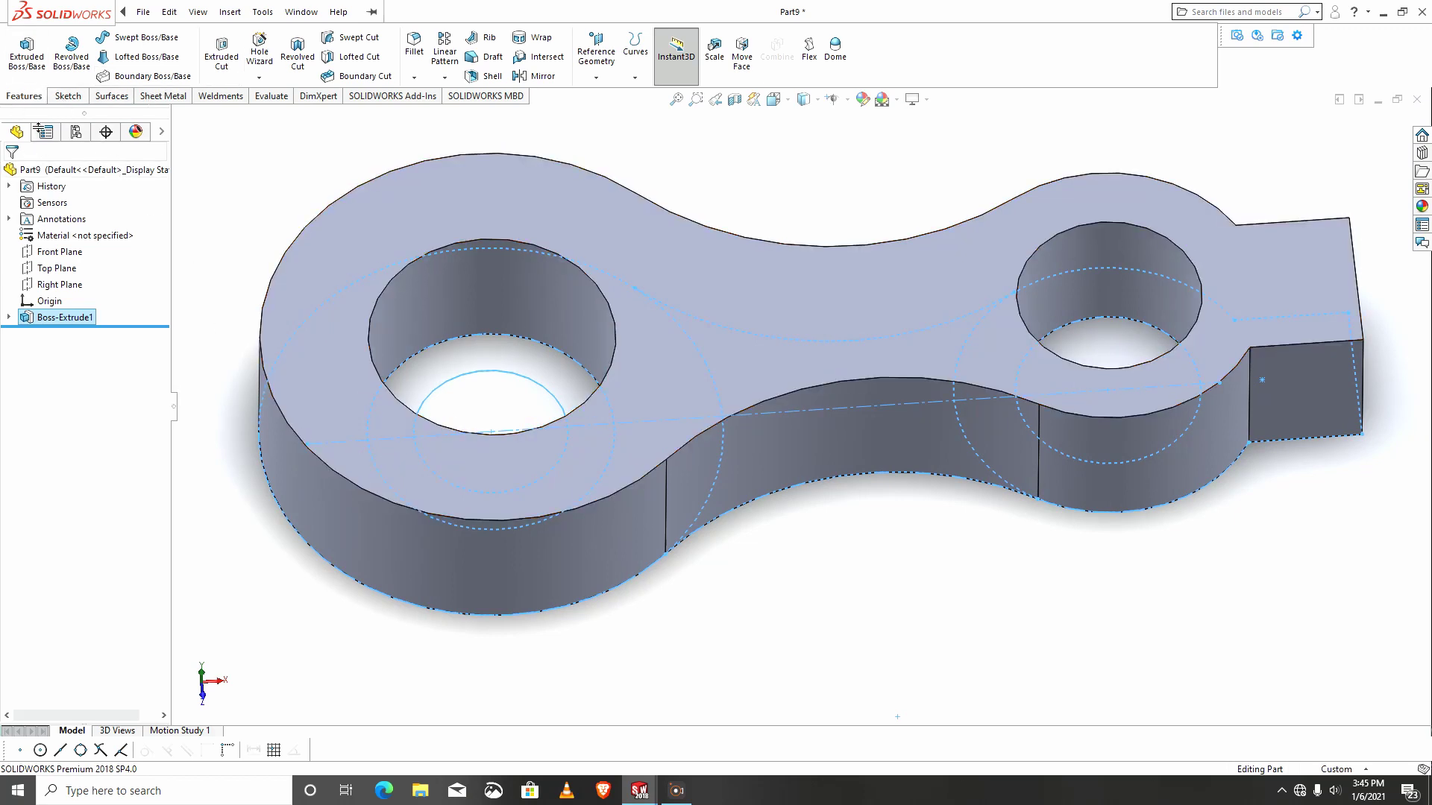
{"action": "left_click", "coordinate": [9, 318]}
{"action": "left_click", "coordinate": [69, 334]}
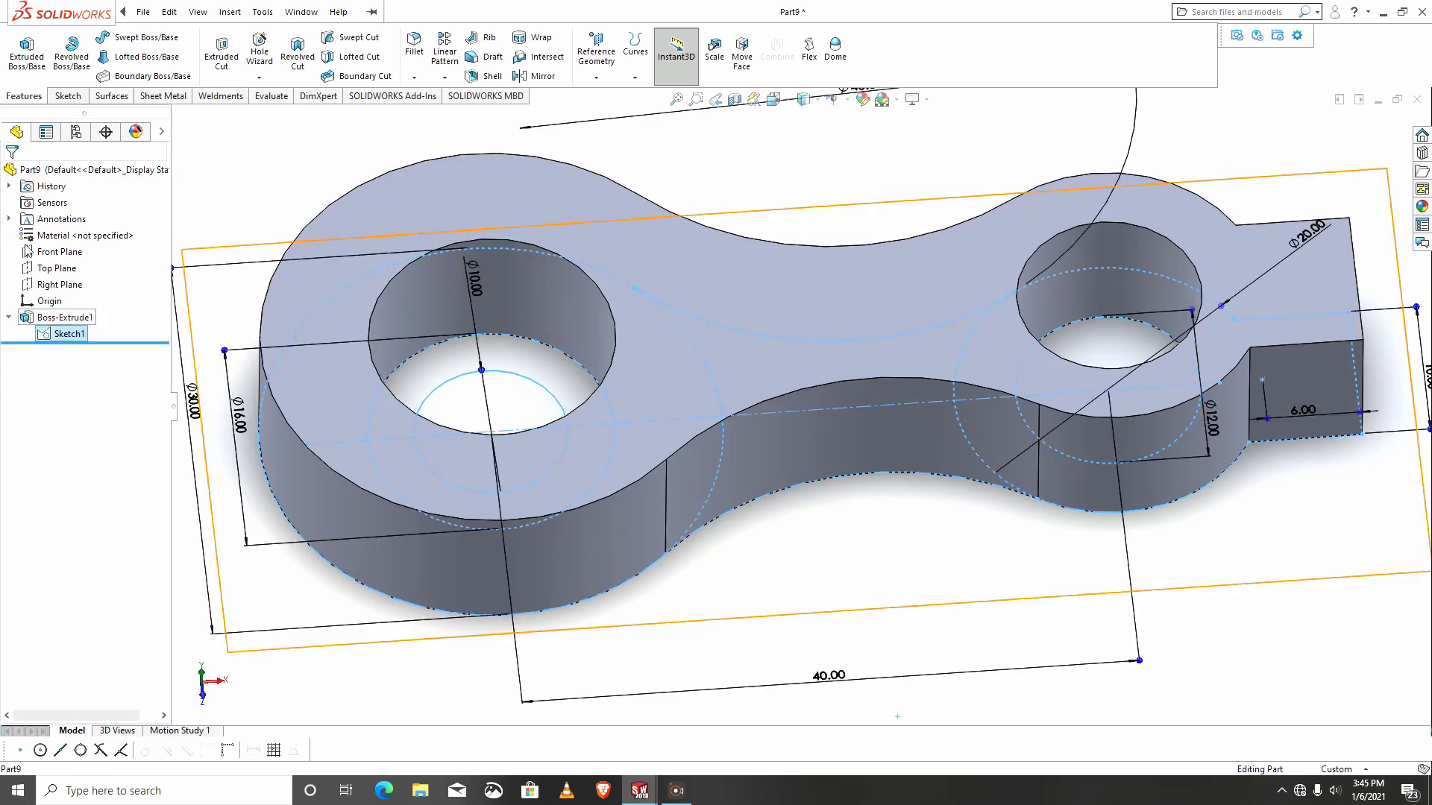
{"action": "left_click", "coordinate": [26, 65]}
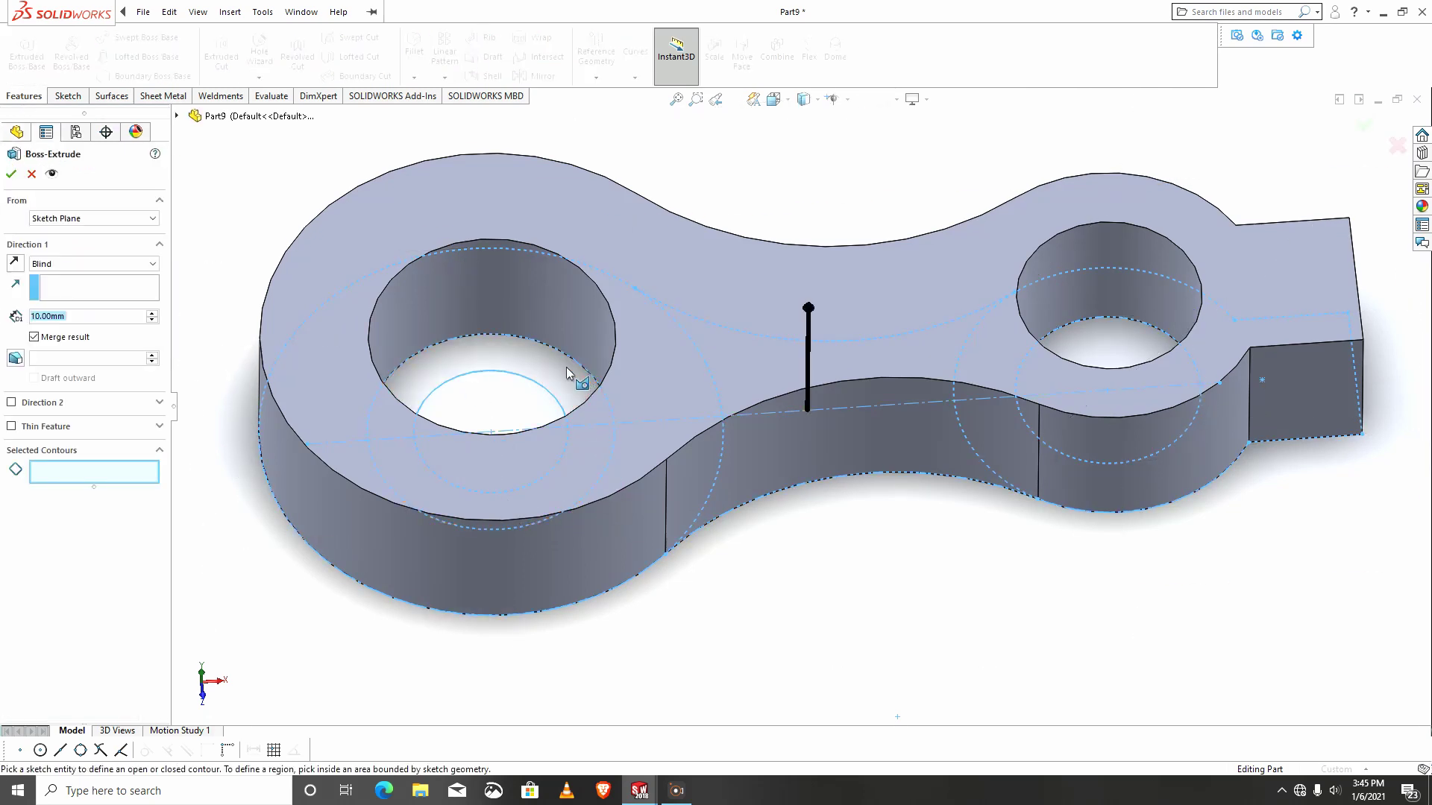
{"action": "left_click", "coordinate": [673, 478]}
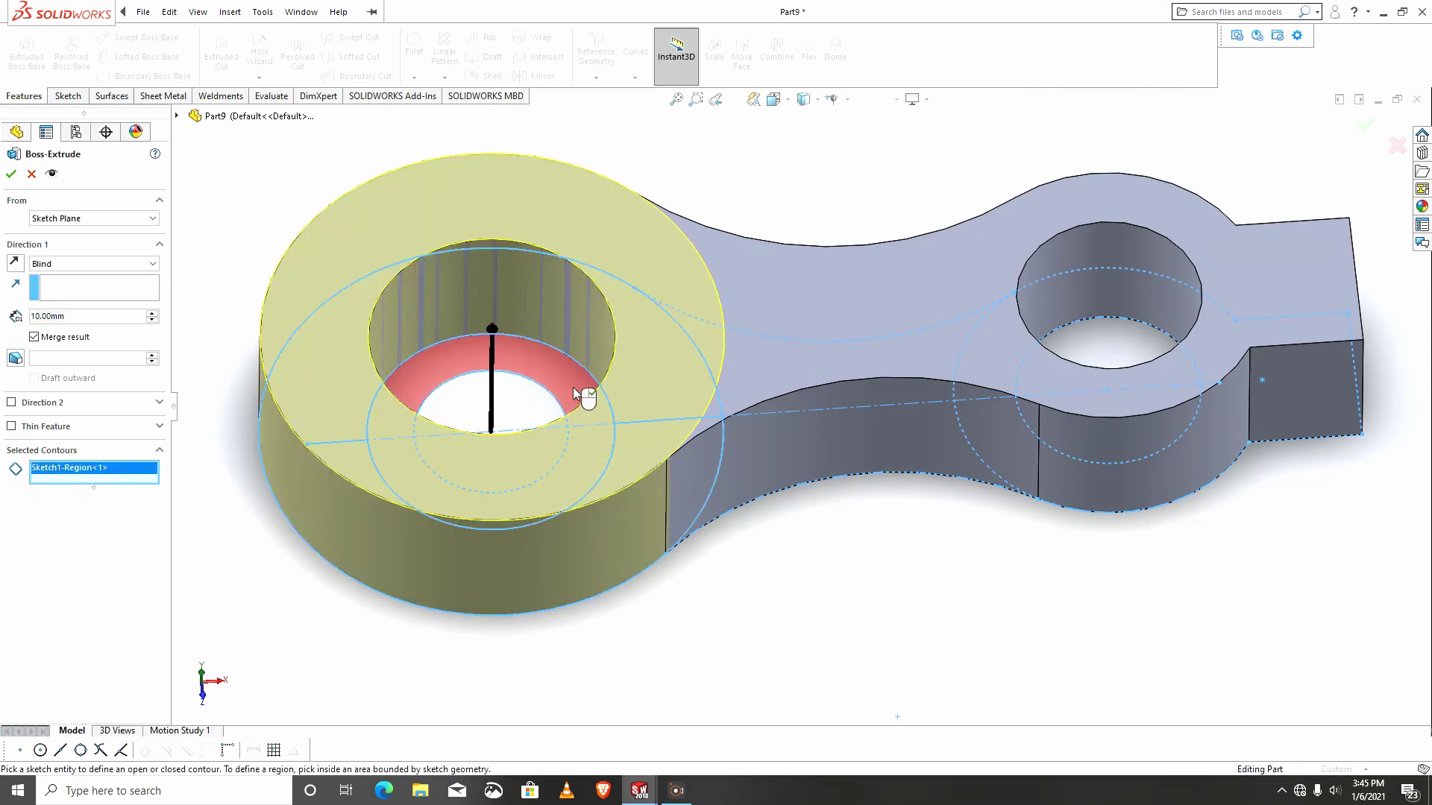
{"action": "key", "text": "f"}
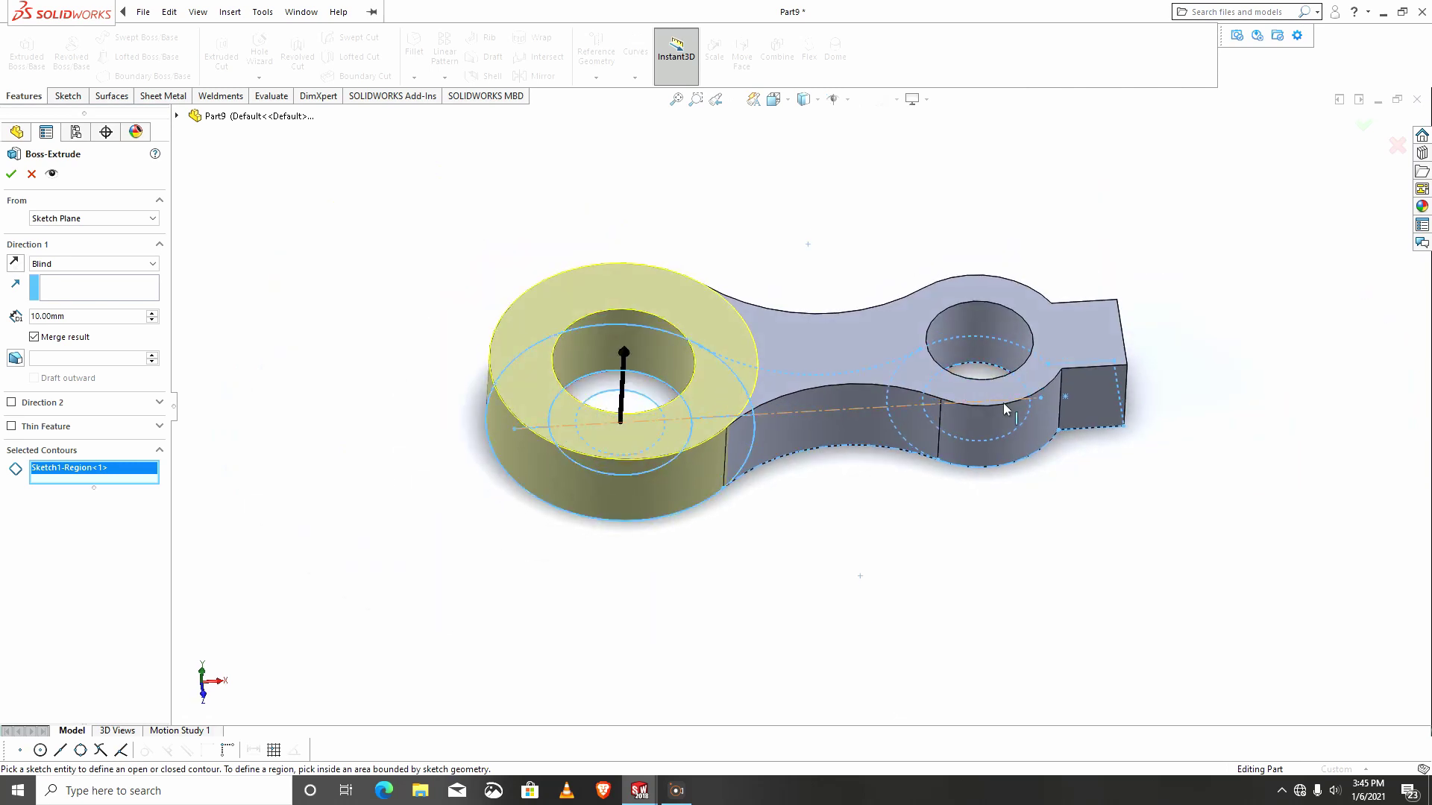
{"action": "scroll", "coordinate": [1040, 379], "scroll_direction": "down", "scroll_amount": 3}
{"action": "left_click", "coordinate": [748, 428]}
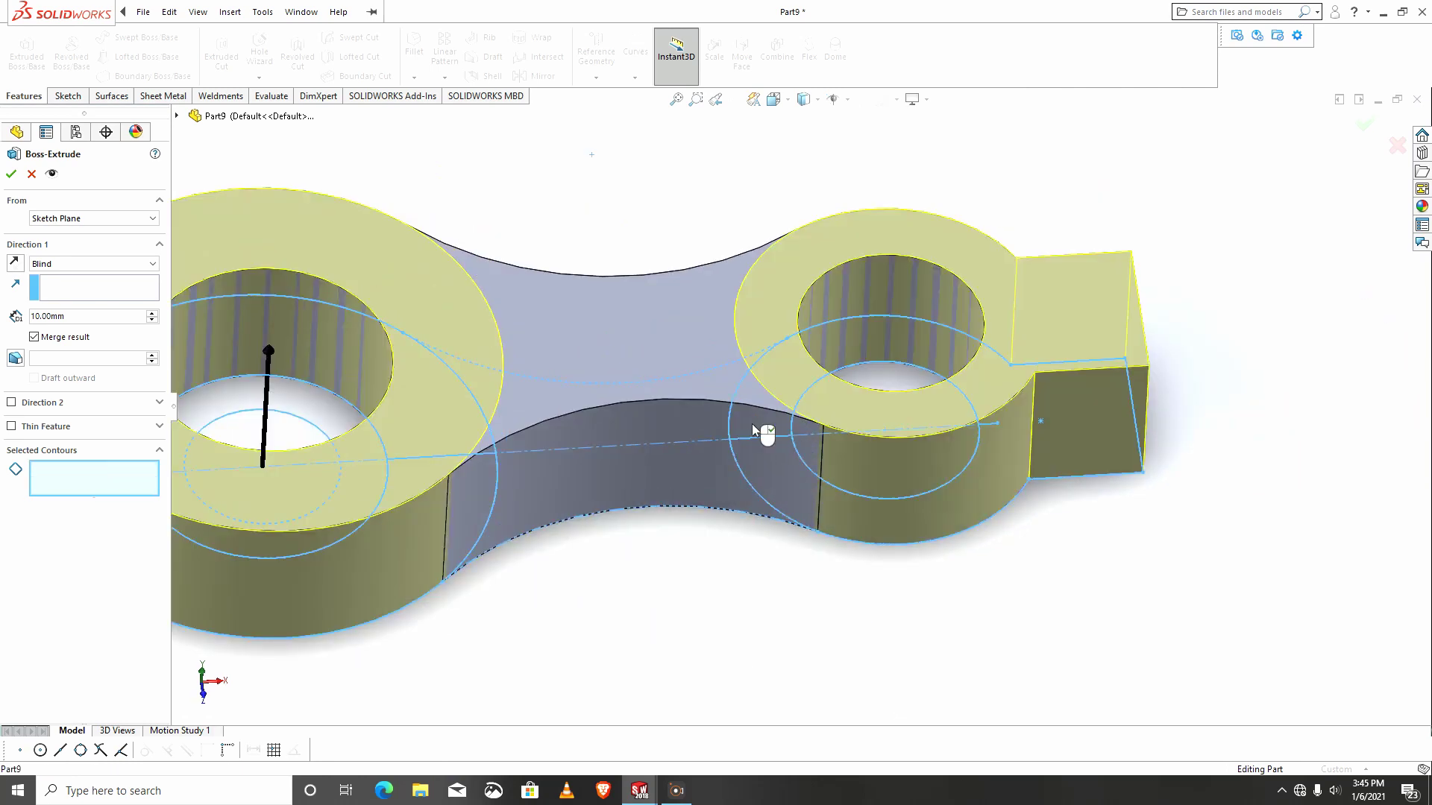
{"action": "scroll", "coordinate": [755, 458], "scroll_direction": "up", "scroll_amount": 3}
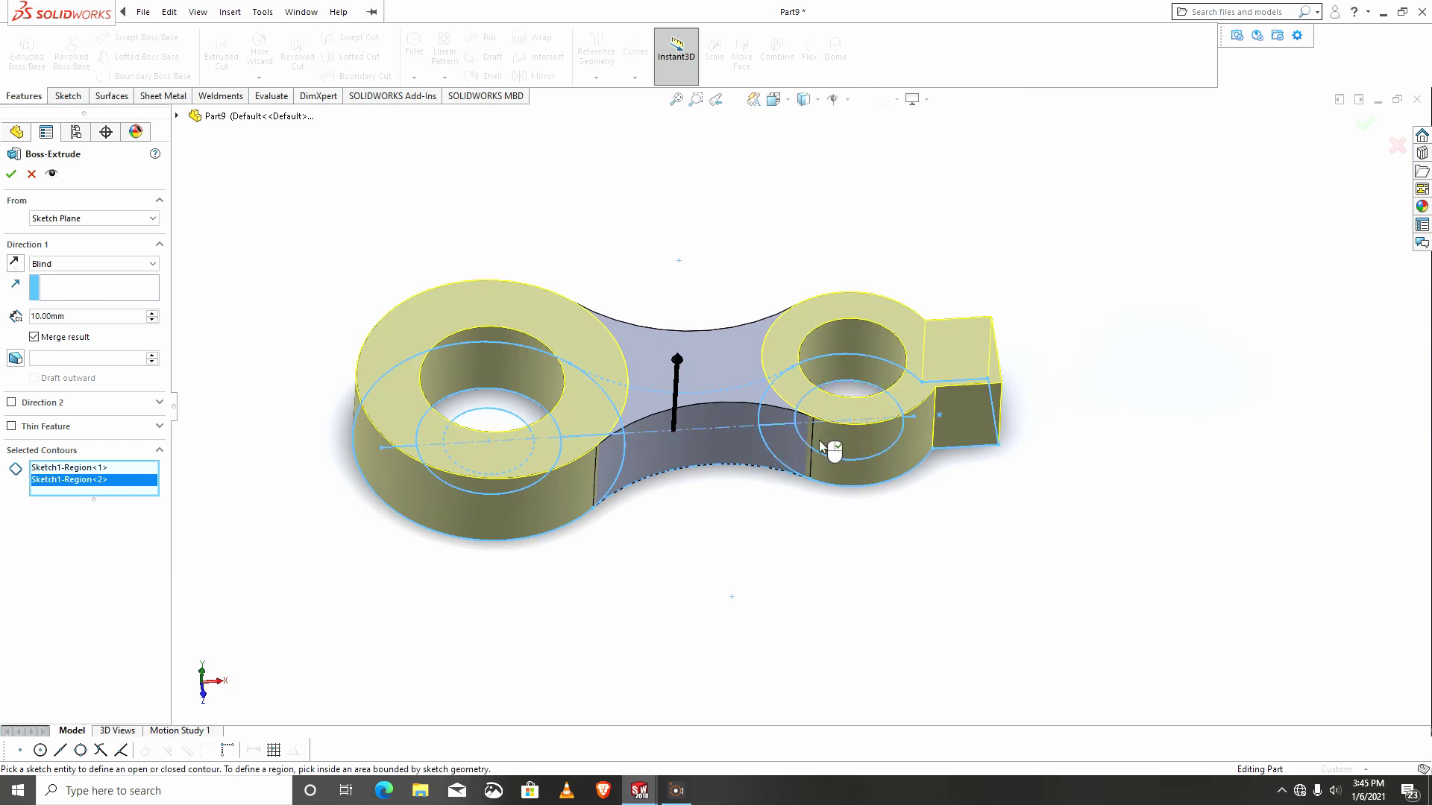
{"action": "mouse_move", "coordinate": [795, 465]}
{"action": "middle_mouse_down"}
{"action": "mouse_move", "coordinate": [789, 492]}
{"action": "mouse_move", "coordinate": [803, 442]}
{"action": "middle_mouse_up"}
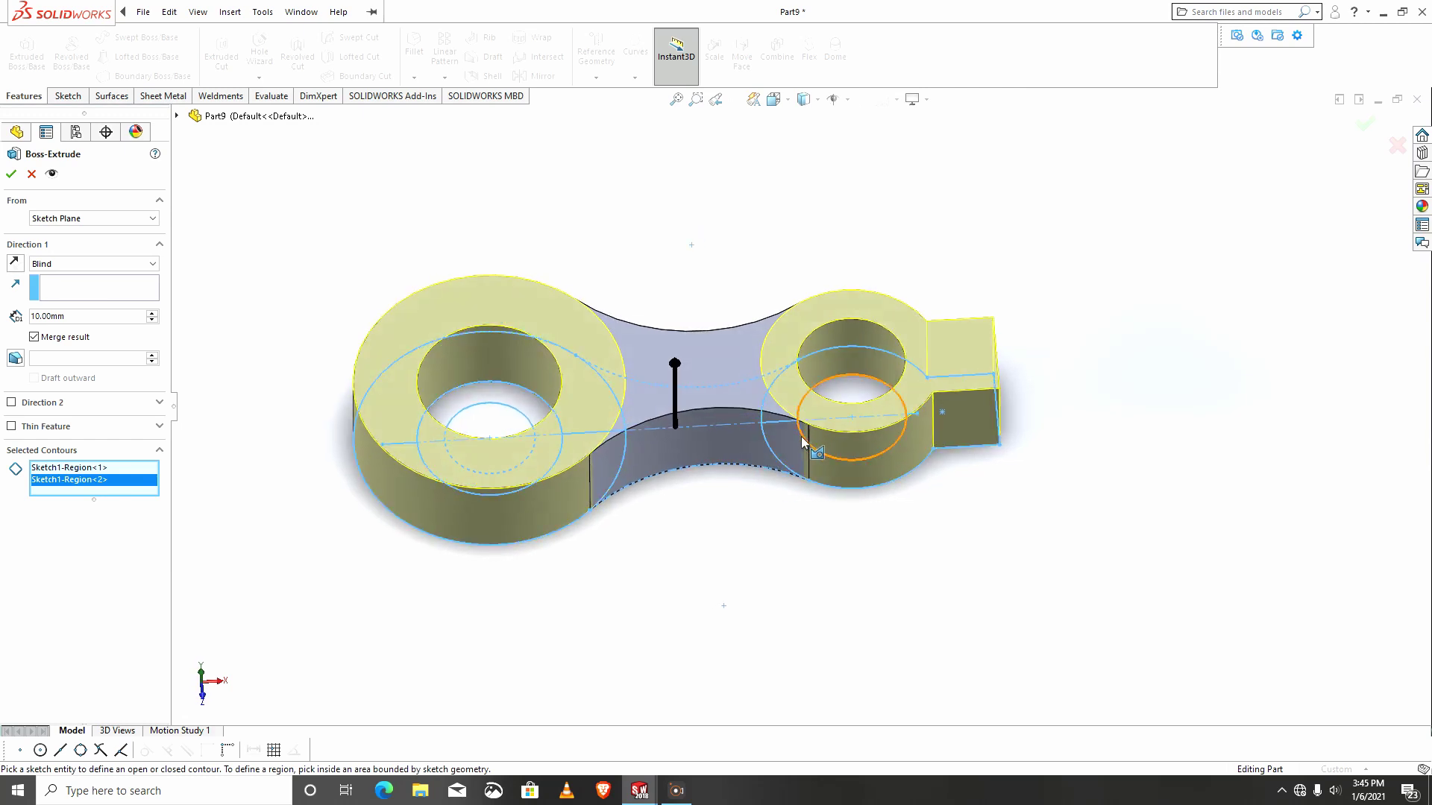
{"action": "left_click", "coordinate": [821, 377]}
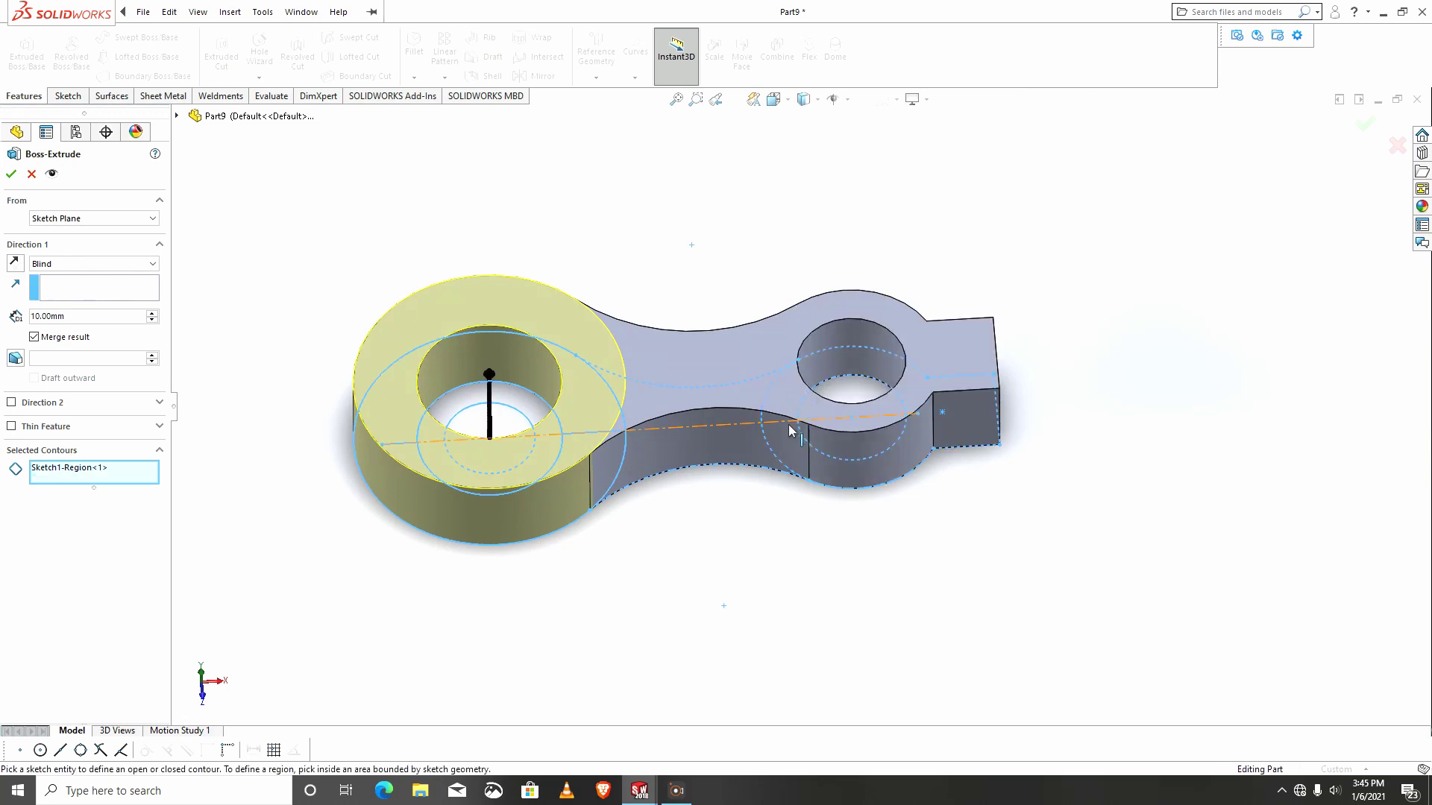
{"action": "scroll", "coordinate": [791, 430], "scroll_direction": "down", "scroll_amount": 2}
{"action": "left_click", "coordinate": [12, 173]}
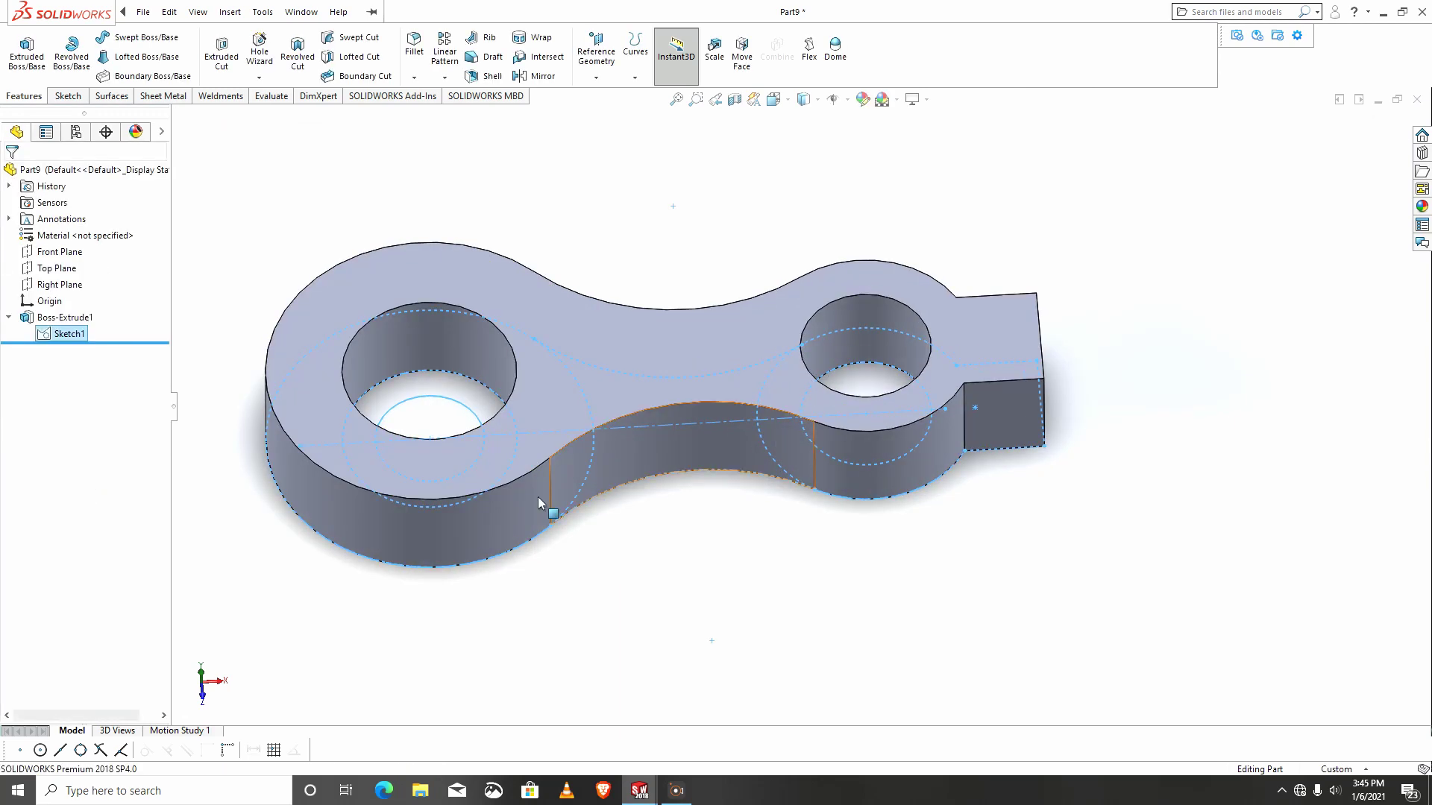
Edit the extrusion's sketch and draw a three-point arc between the tab's inner corners through the sketch point, closing the 20 mm circle.
{"action": "left_click", "coordinate": [46, 335]}
{"action": "left_click", "coordinate": [66, 305]}
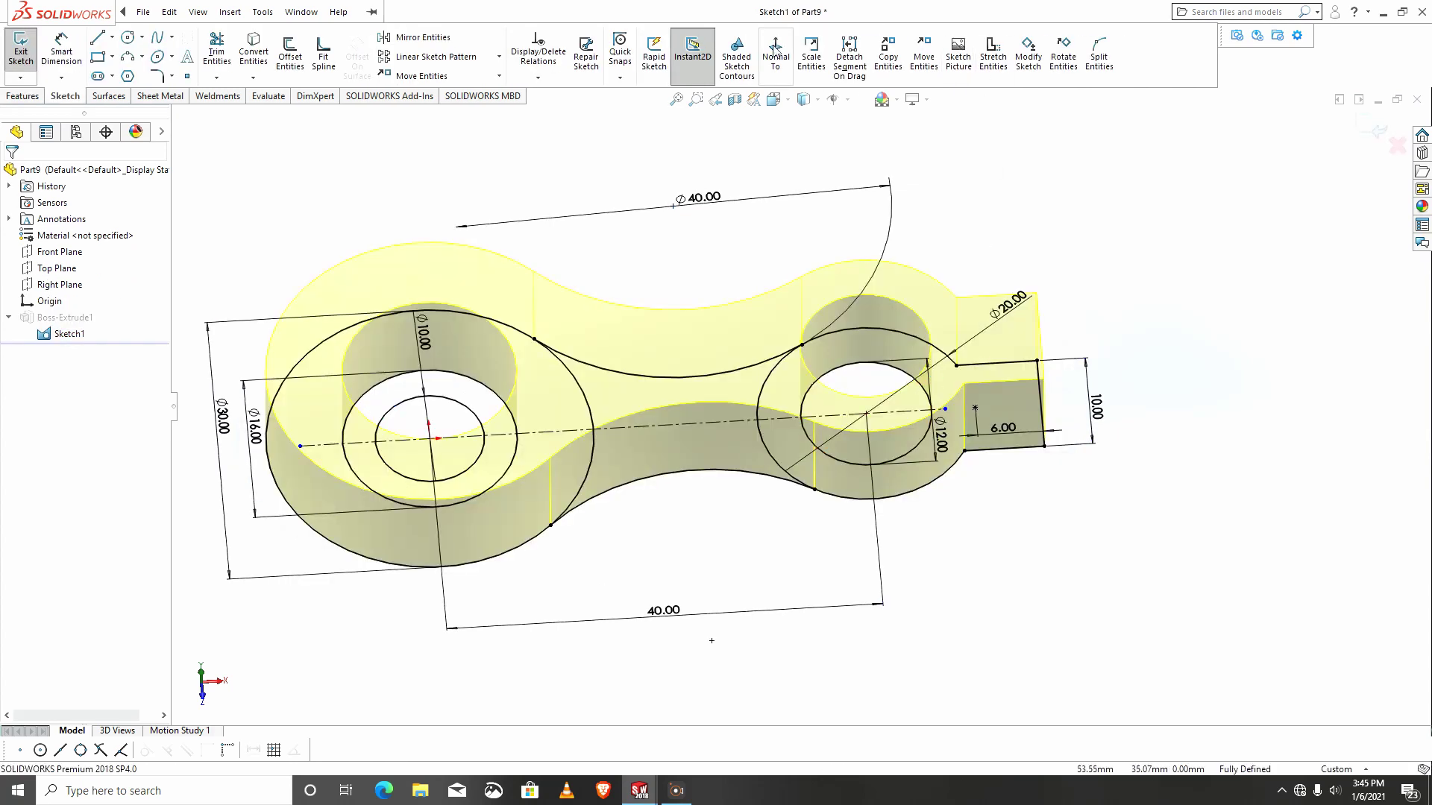
{"action": "left_click", "coordinate": [776, 49]}
{"action": "scroll", "coordinate": [1029, 405], "scroll_direction": "down", "scroll_amount": 6}
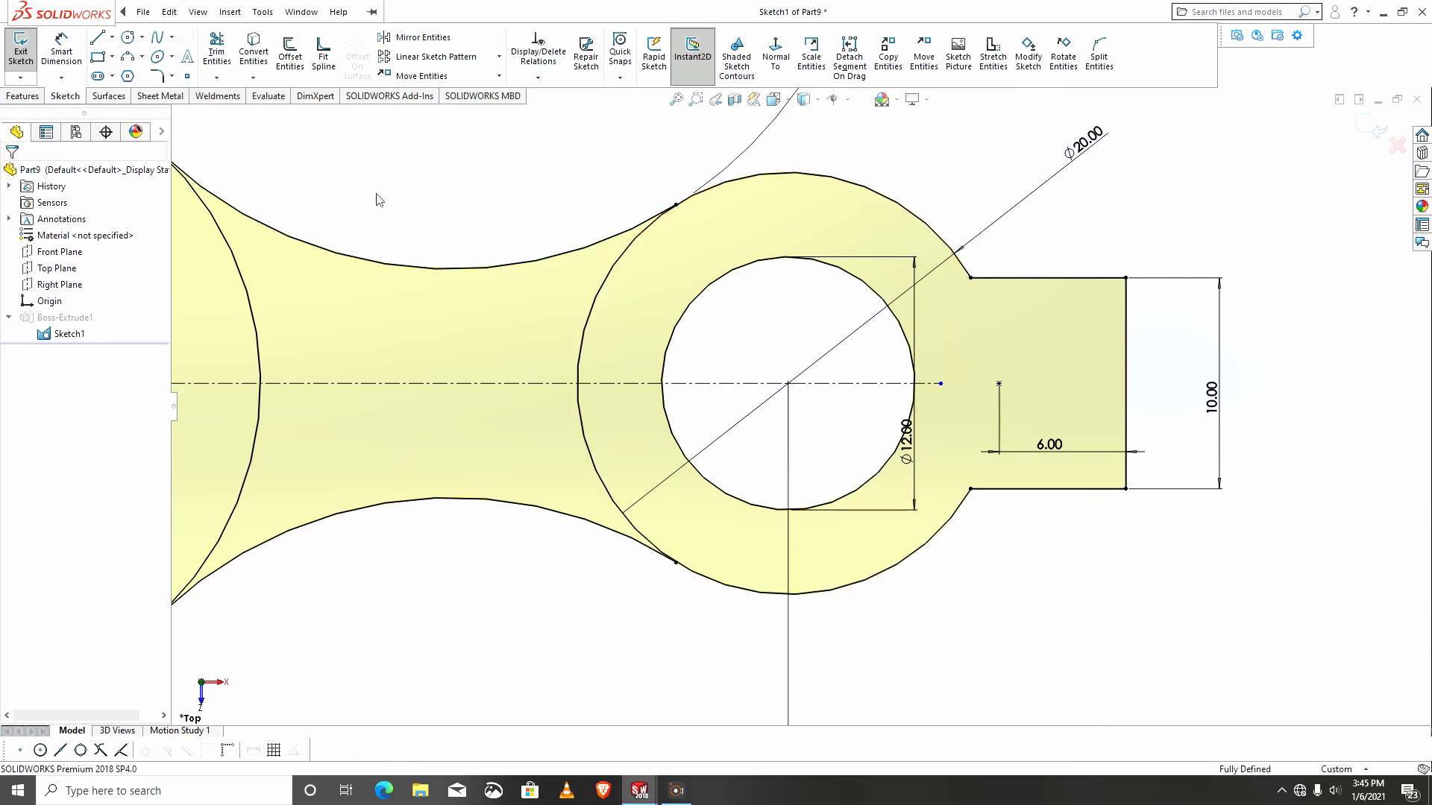
{"action": "left_click", "coordinate": [970, 278]}
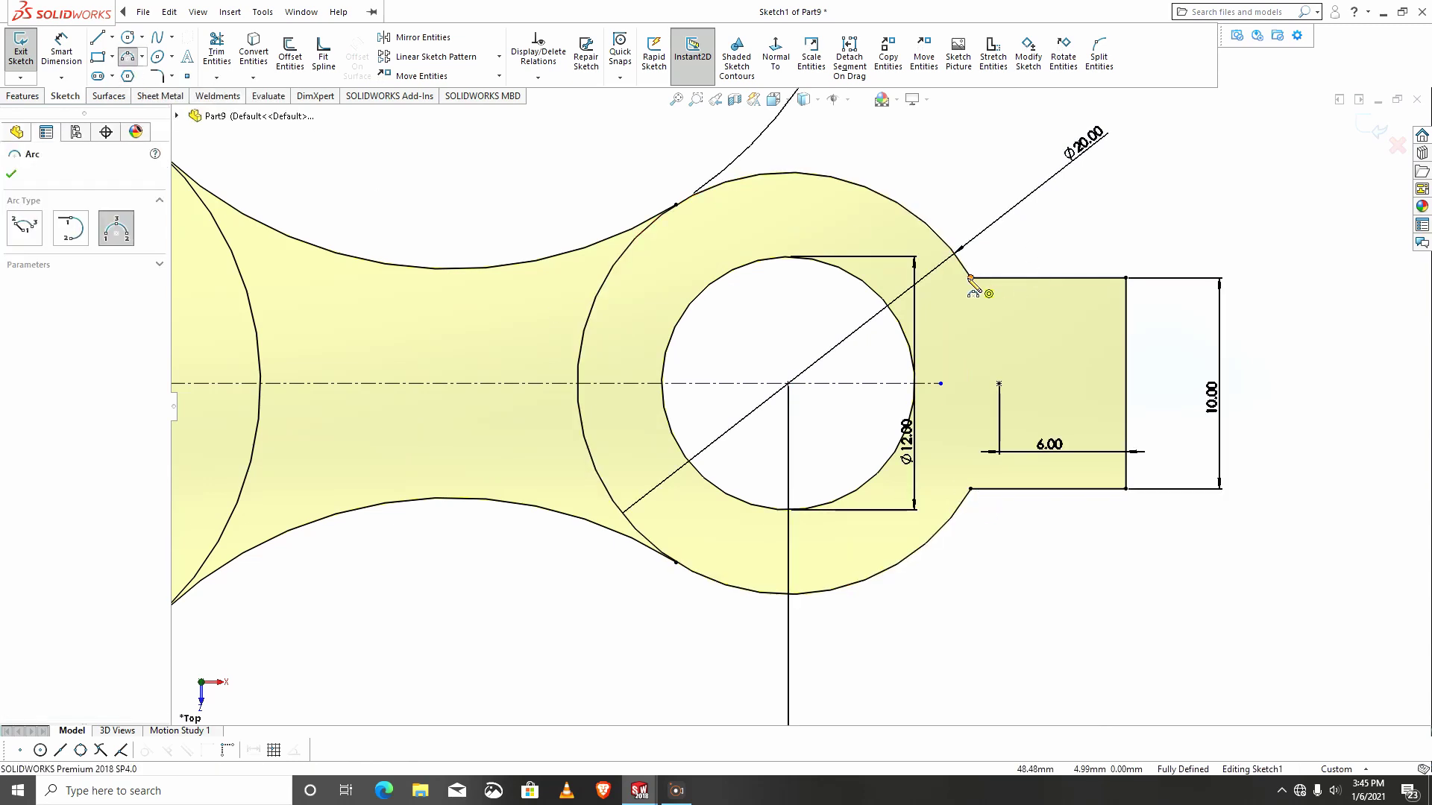
{"action": "left_click", "coordinate": [970, 488]}
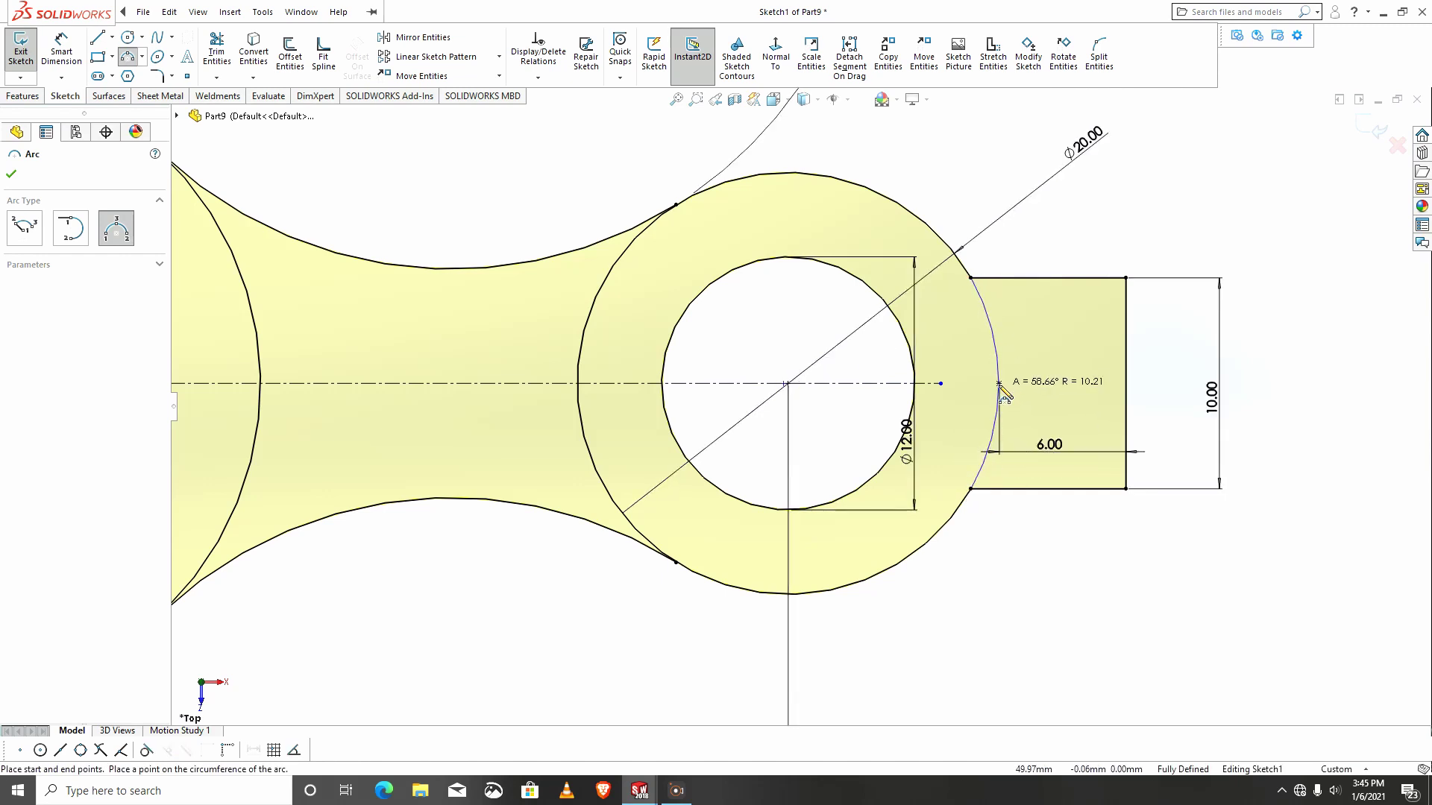
{"action": "left_click", "coordinate": [999, 385]}
{"action": "scroll", "coordinate": [816, 484], "scroll_direction": "up", "scroll_amount": 5}
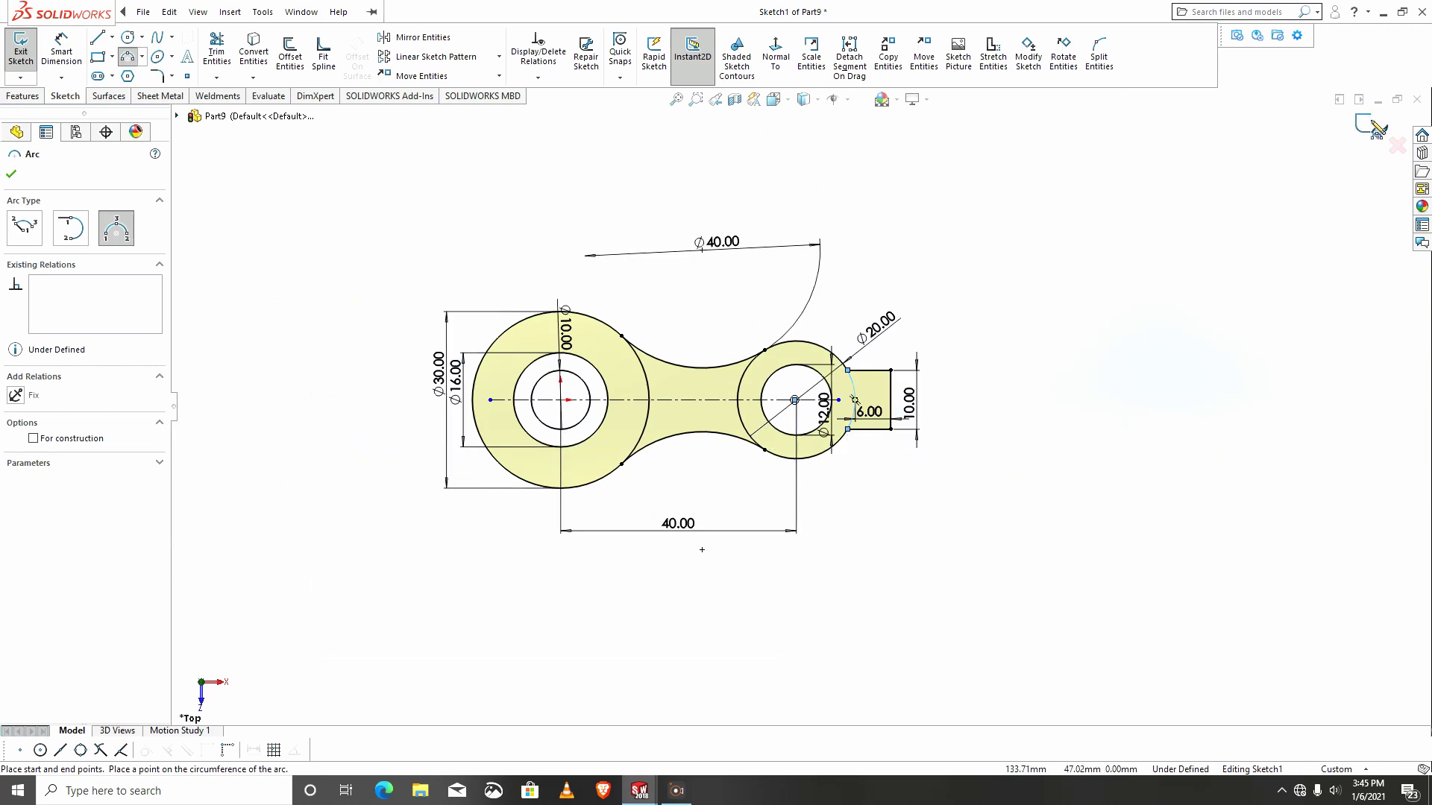
{"action": "key", "text": "Escape"}
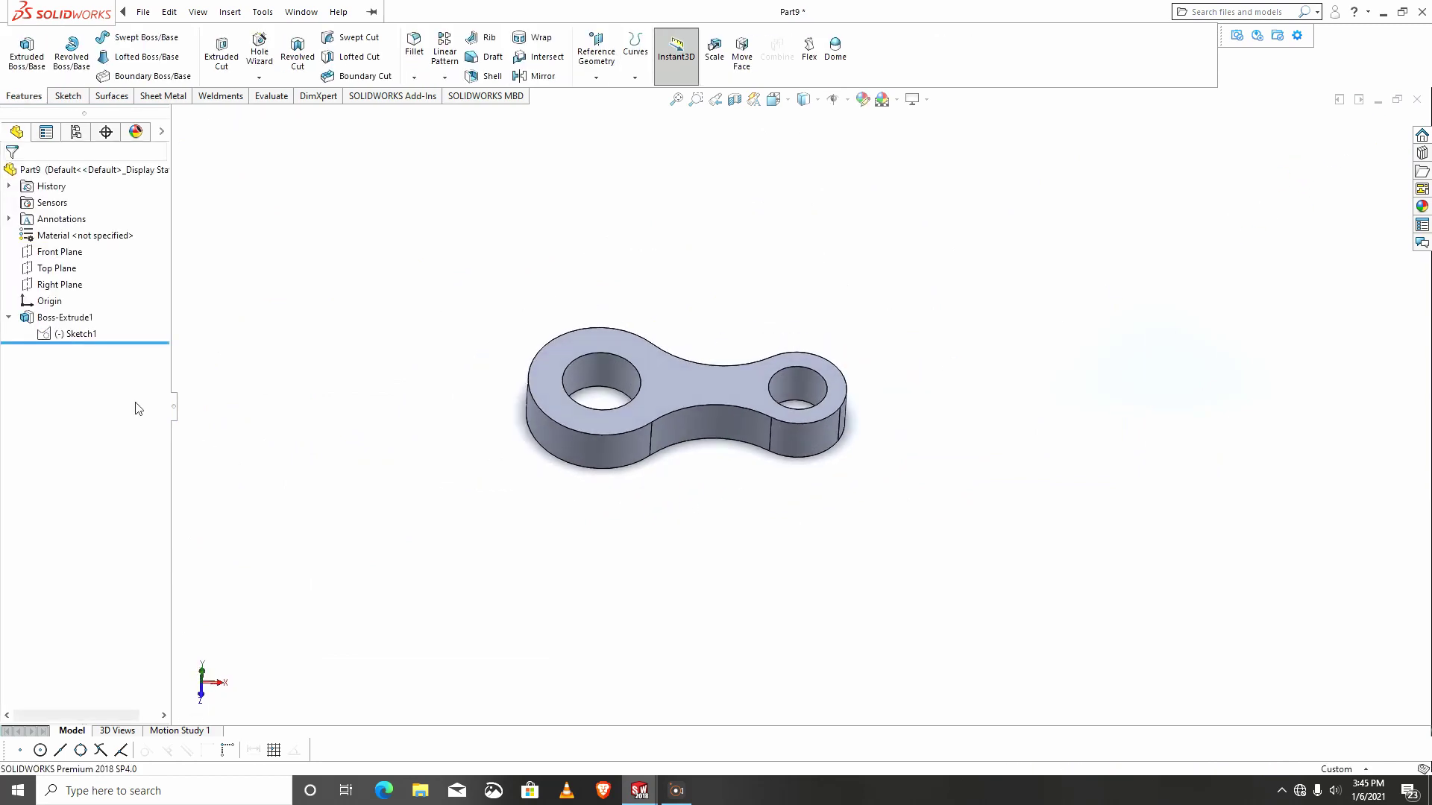
{"action": "left_click", "coordinate": [78, 333]}
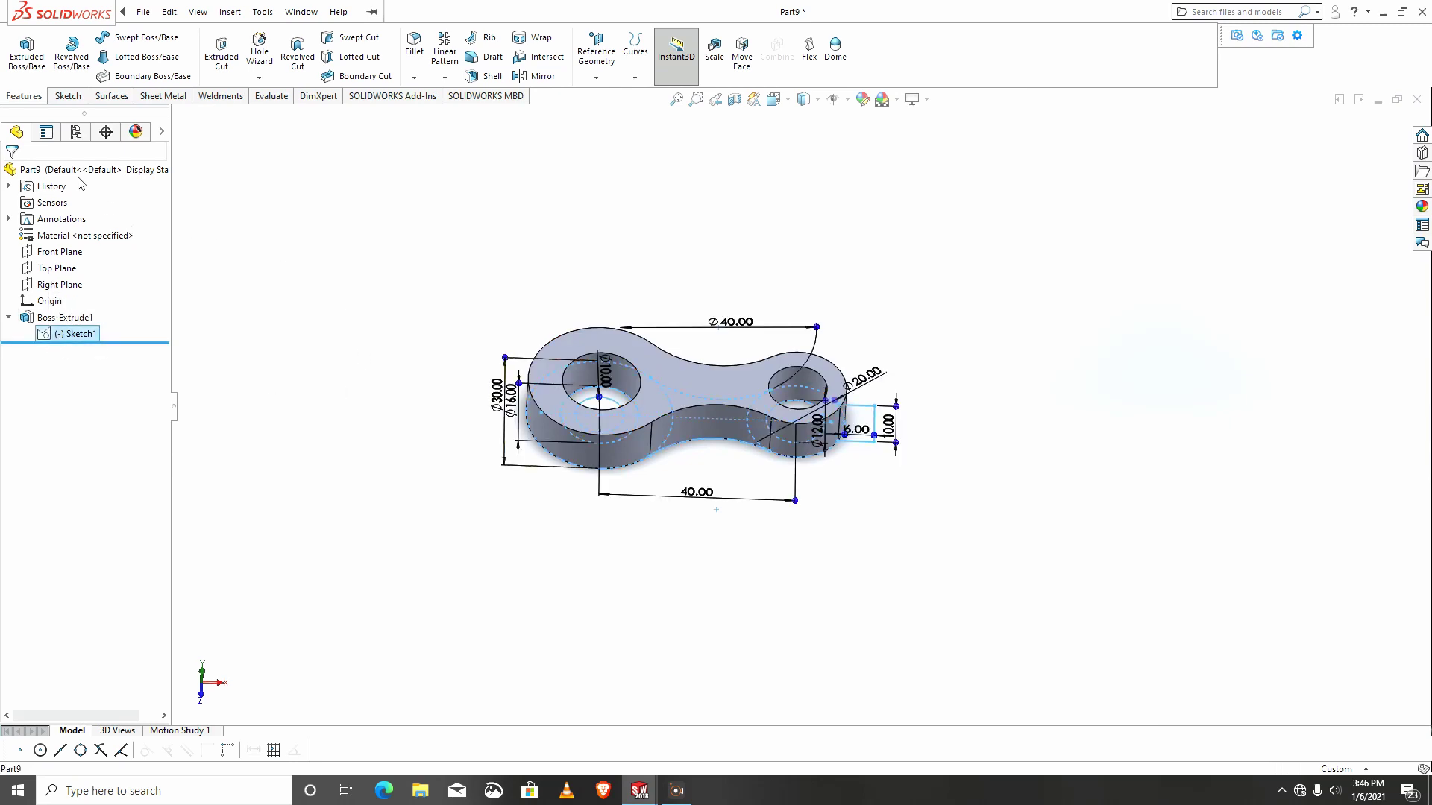
{"action": "left_click", "coordinate": [42, 56]}
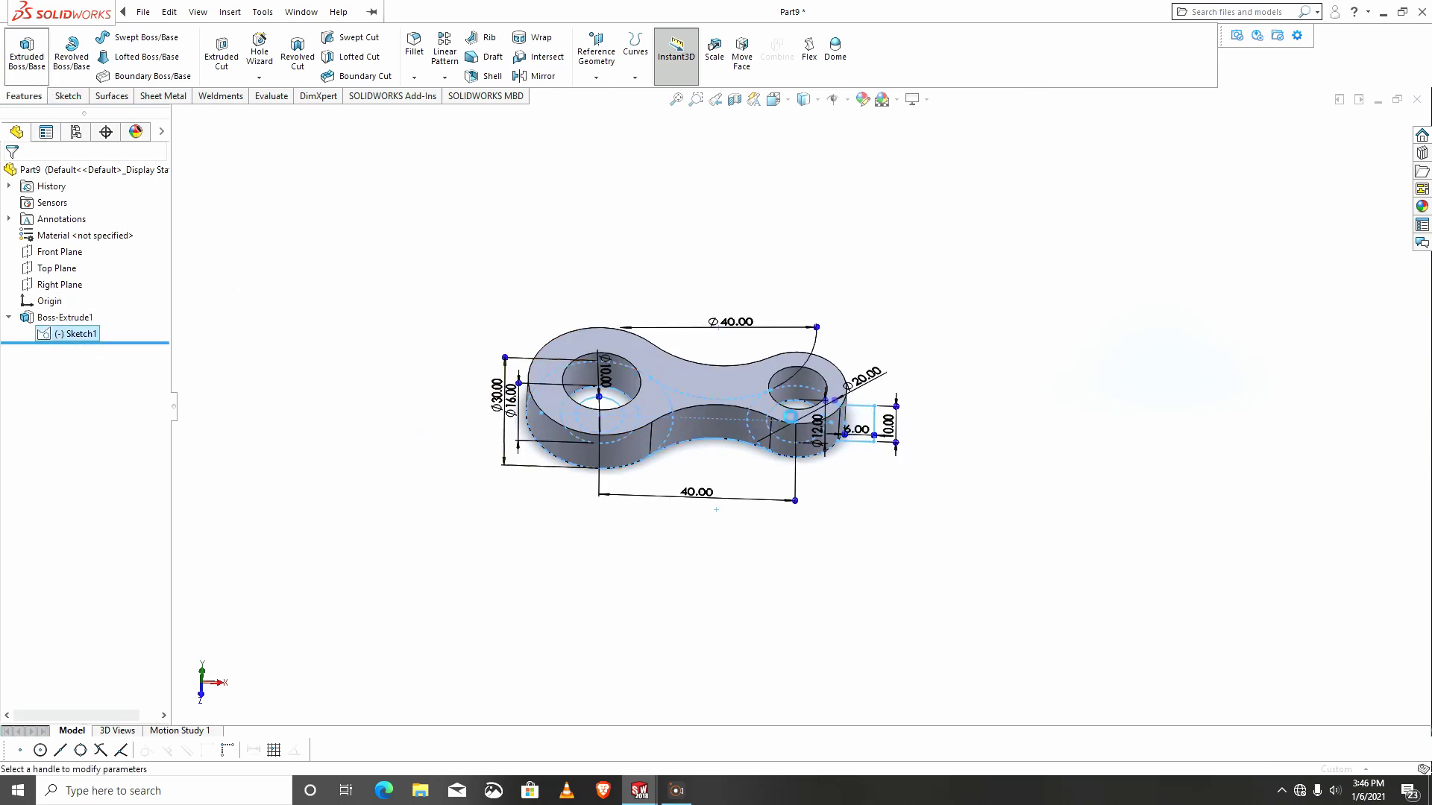
{"action": "scroll", "coordinate": [810, 427], "scroll_direction": "down", "scroll_amount": 4}
{"action": "middle_click_drag", "start_coordinate": [795, 415], "coordinate": [728, 477]}
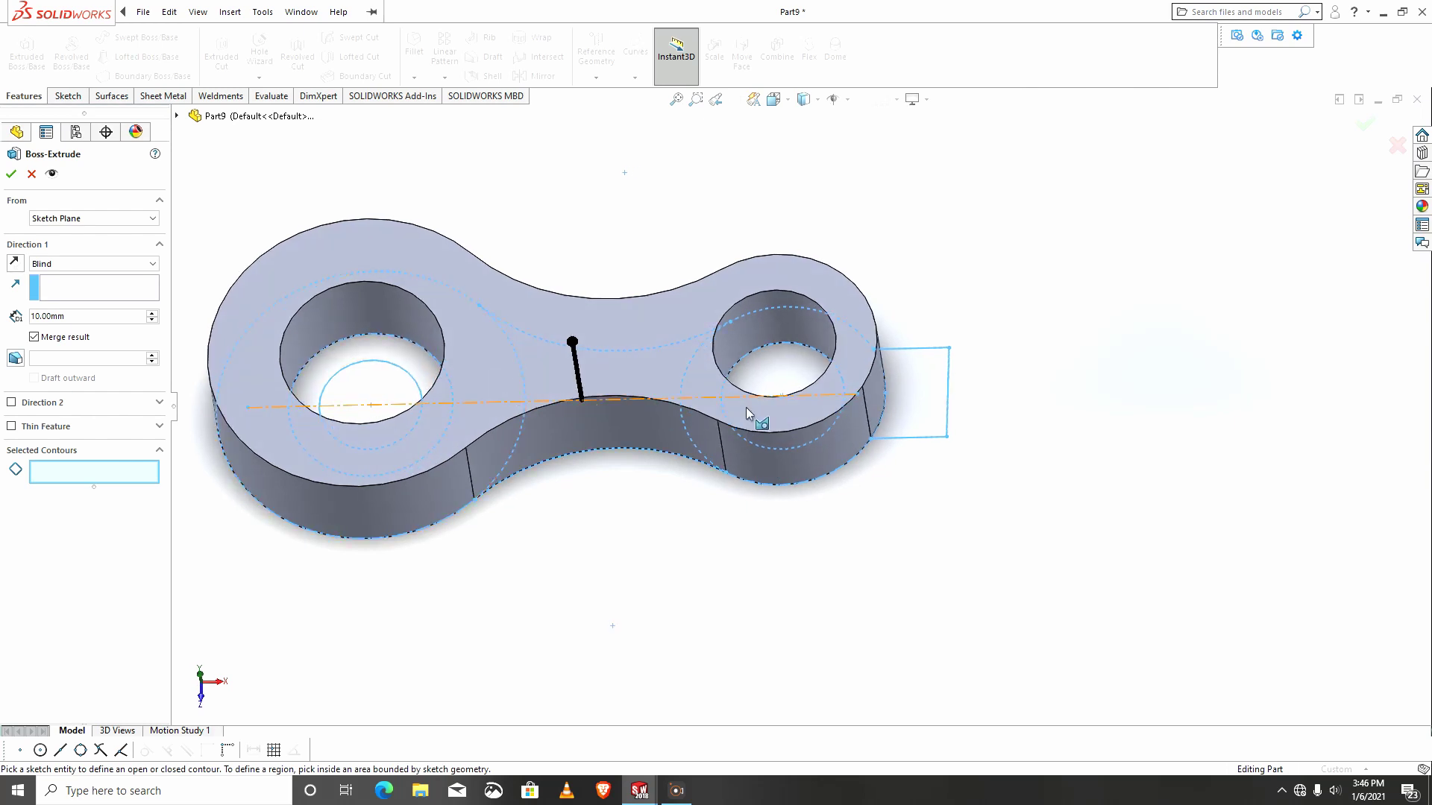
{"action": "left_click", "coordinate": [11, 174]}
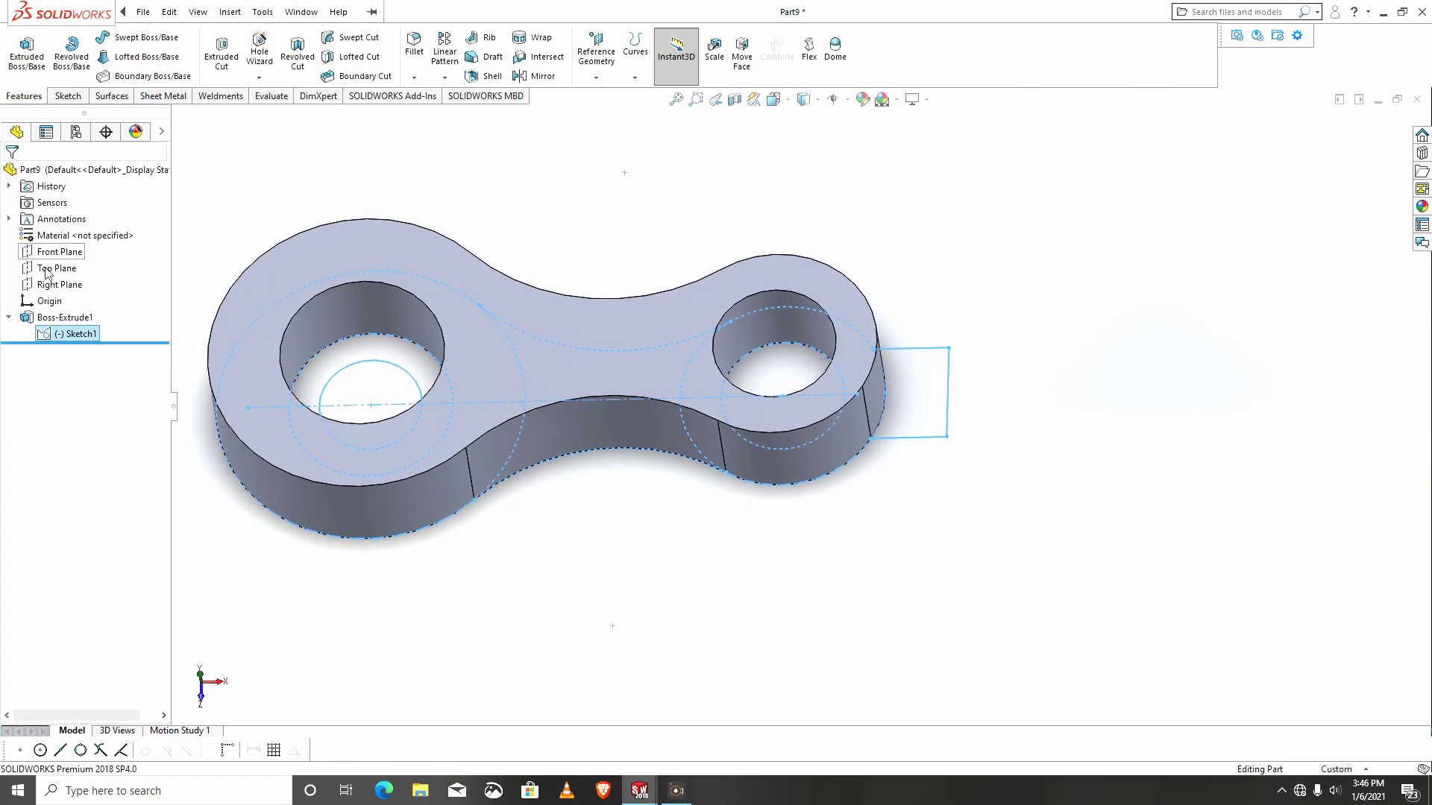
Edit the existing boss extrusion to include the end tab's region among its selected contours.
{"action": "left_click", "coordinate": [45, 320]}
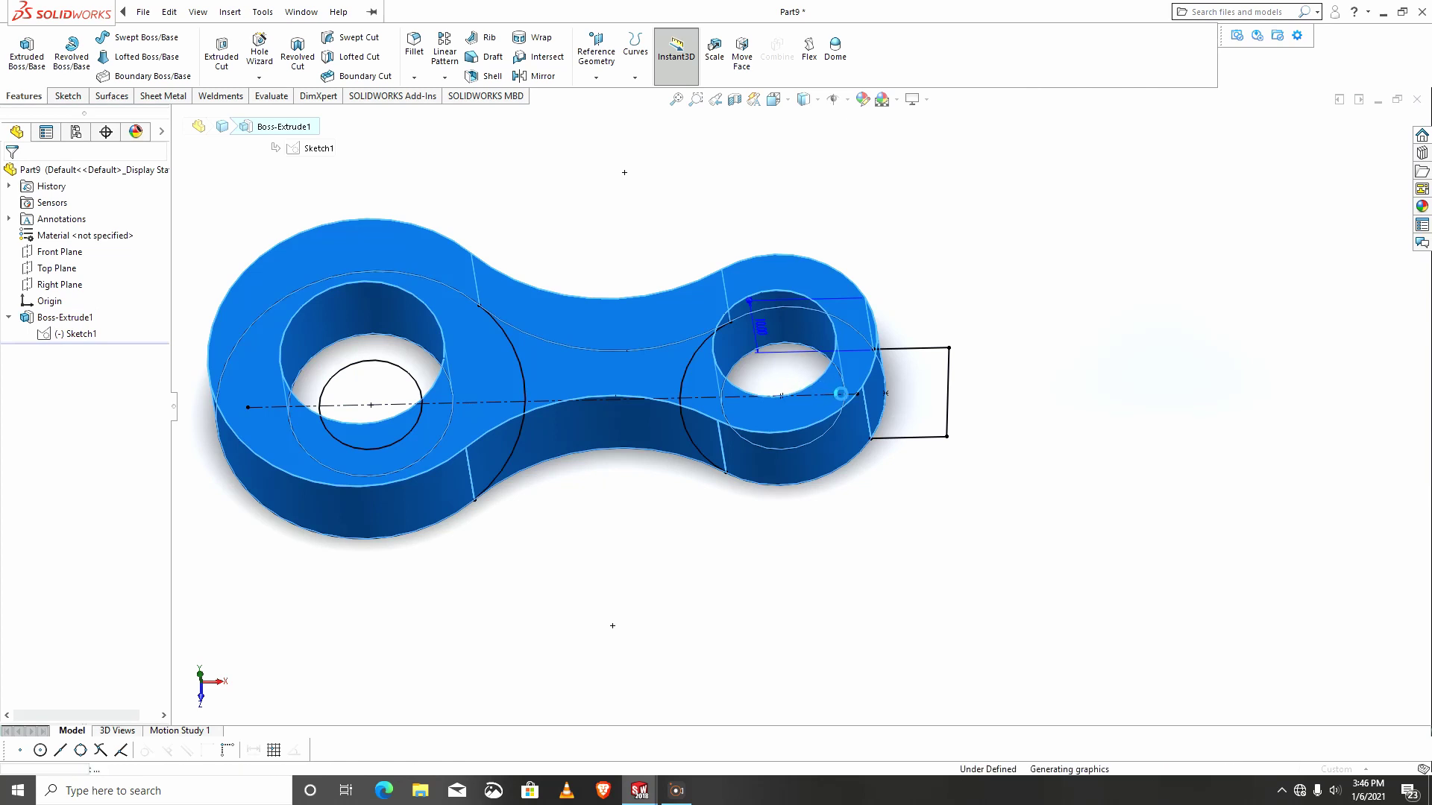
{"action": "left_click", "coordinate": [839, 393]}
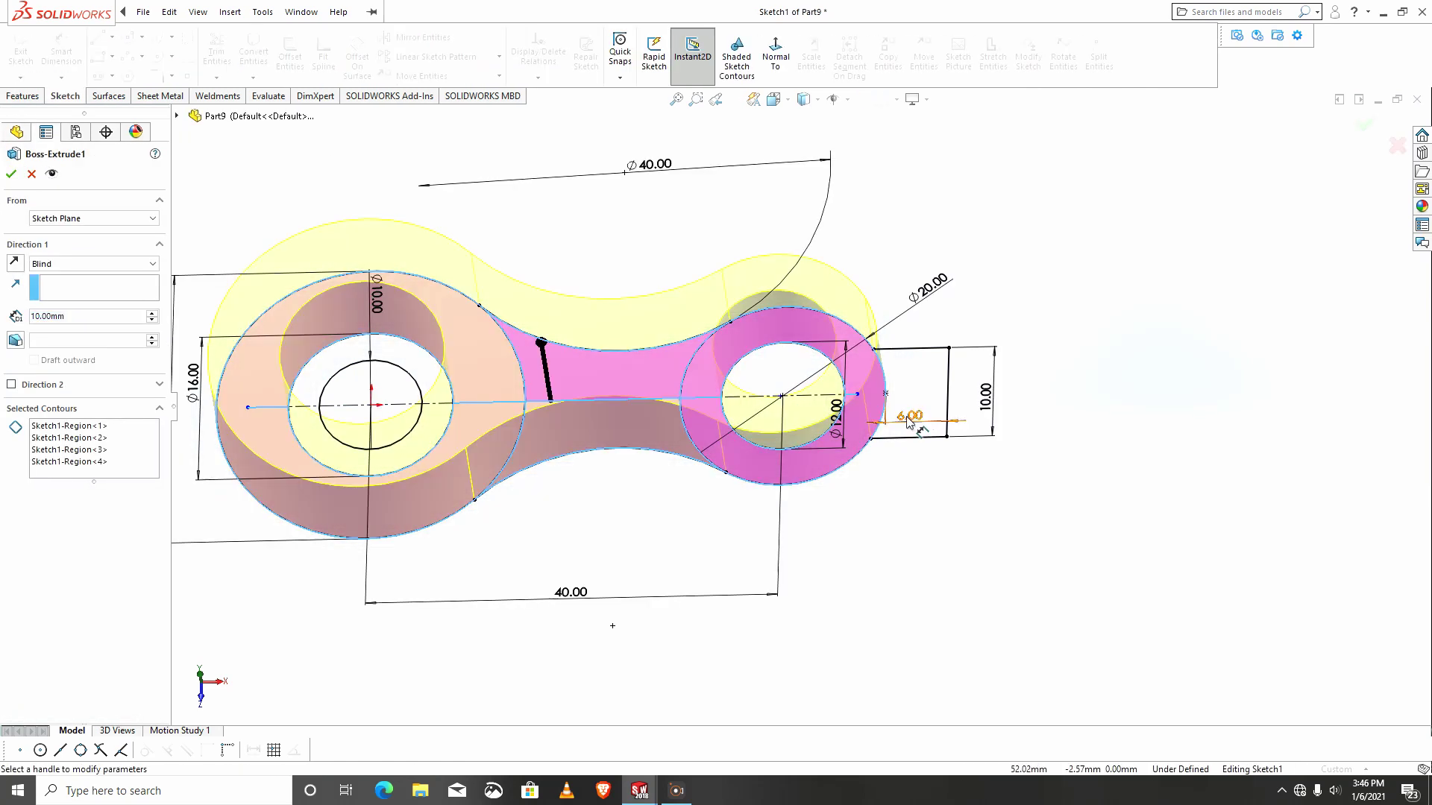
{"action": "left_click", "coordinate": [112, 466]}
{"action": "left_click", "coordinate": [912, 380]}
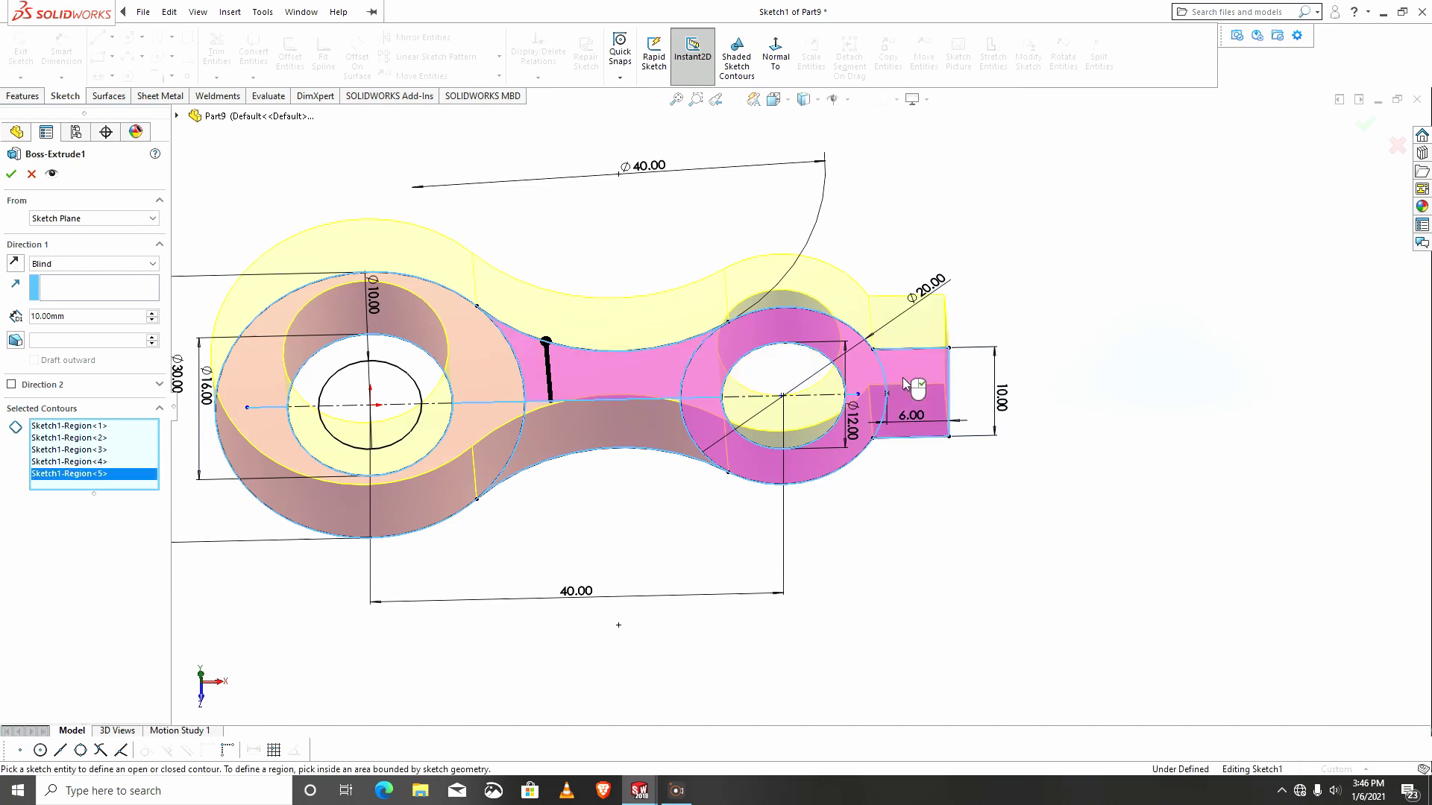
{"action": "middle_click_drag", "start_coordinate": [821, 380], "coordinate": [813, 347]}
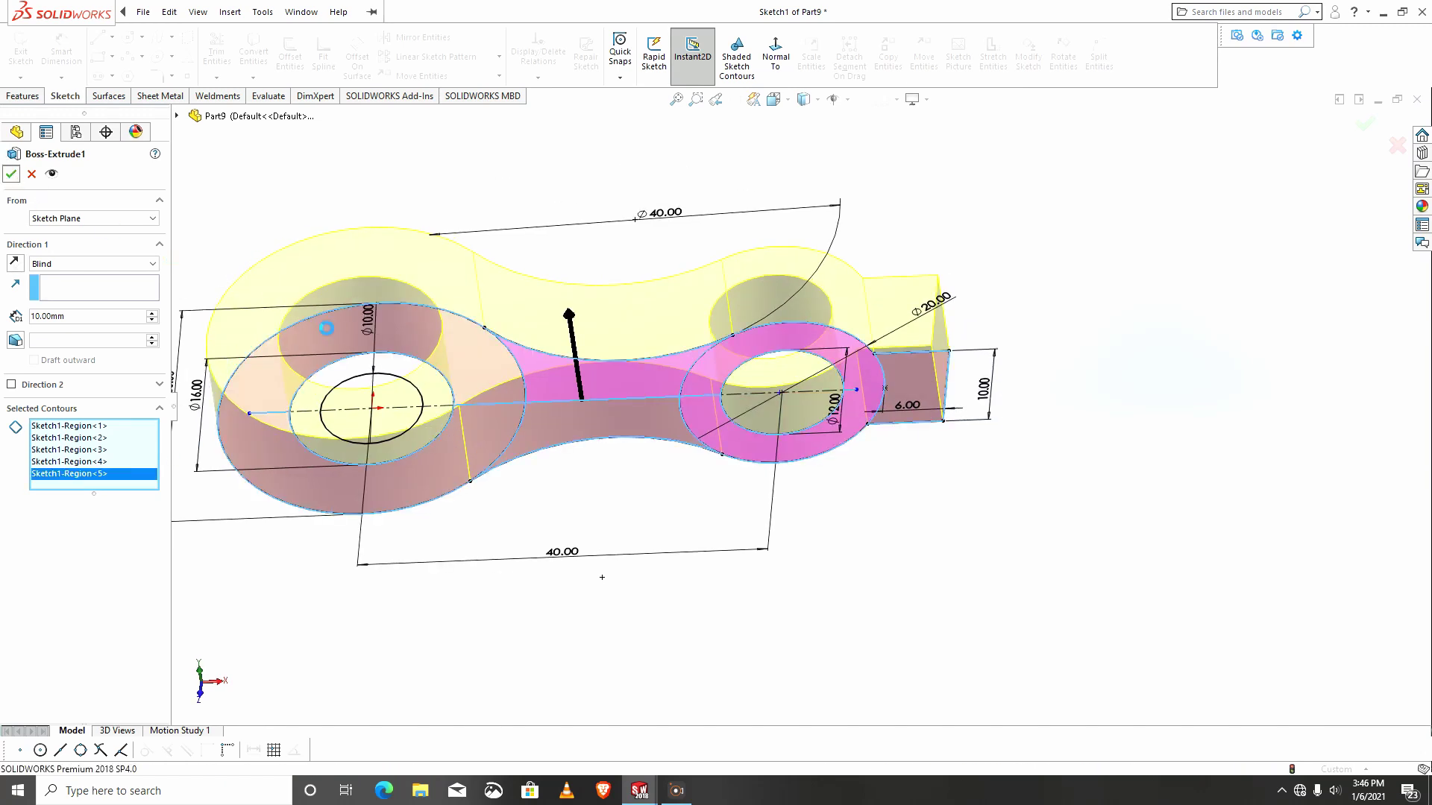
{"action": "left_click", "coordinate": [10, 176]}
{"action": "middle_click_drag", "start_coordinate": [579, 422], "coordinate": [616, 441]}
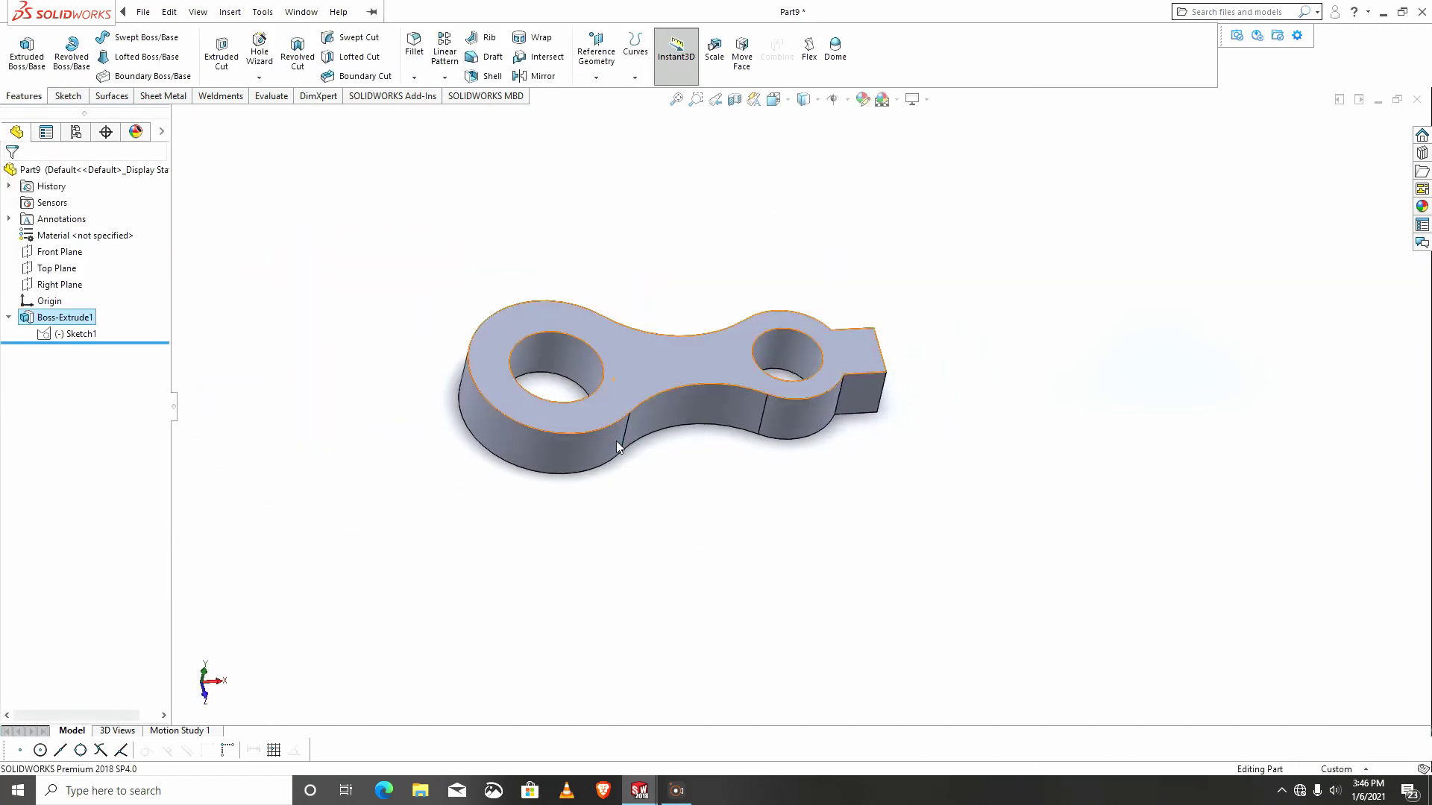
Extrude the ring between the 30 and 16 mm circles and the ring between the 20 and 12 mm circles by 12 mm.
{"action": "left_click", "coordinate": [76, 334]}
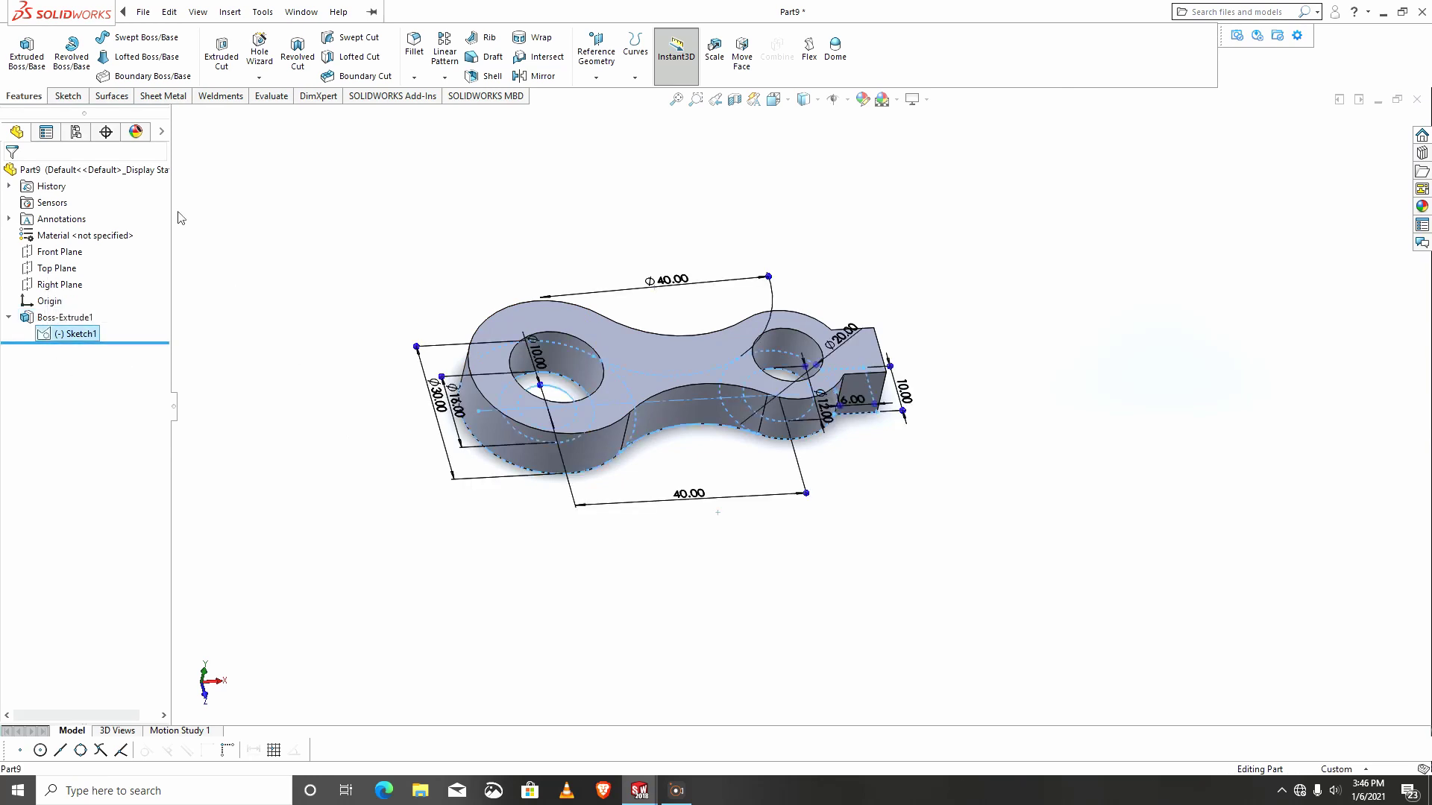
{"action": "left_click", "coordinate": [27, 51]}
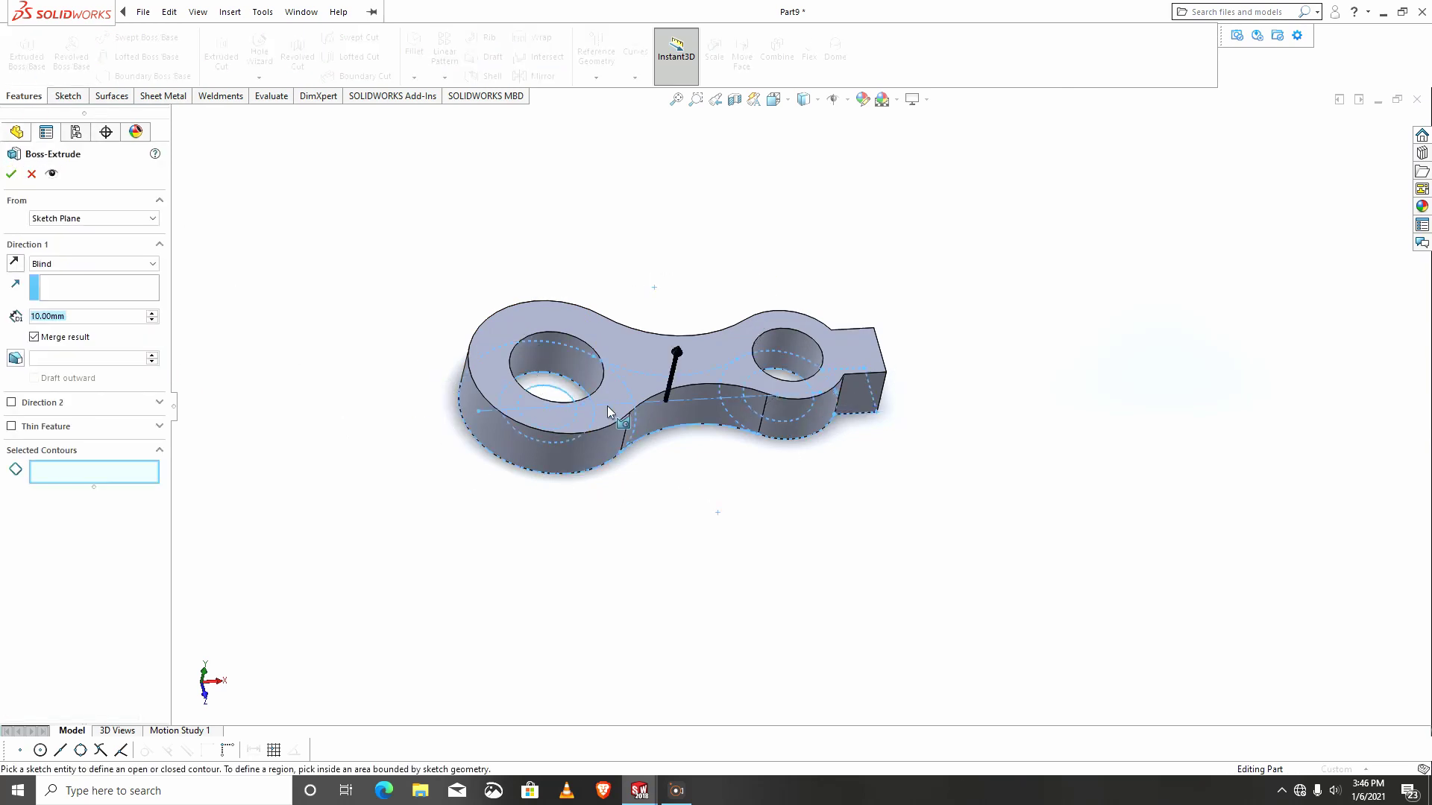
{"action": "scroll", "coordinate": [621, 436], "scroll_direction": "down", "scroll_amount": 6}
{"action": "left_click", "coordinate": [620, 436]}
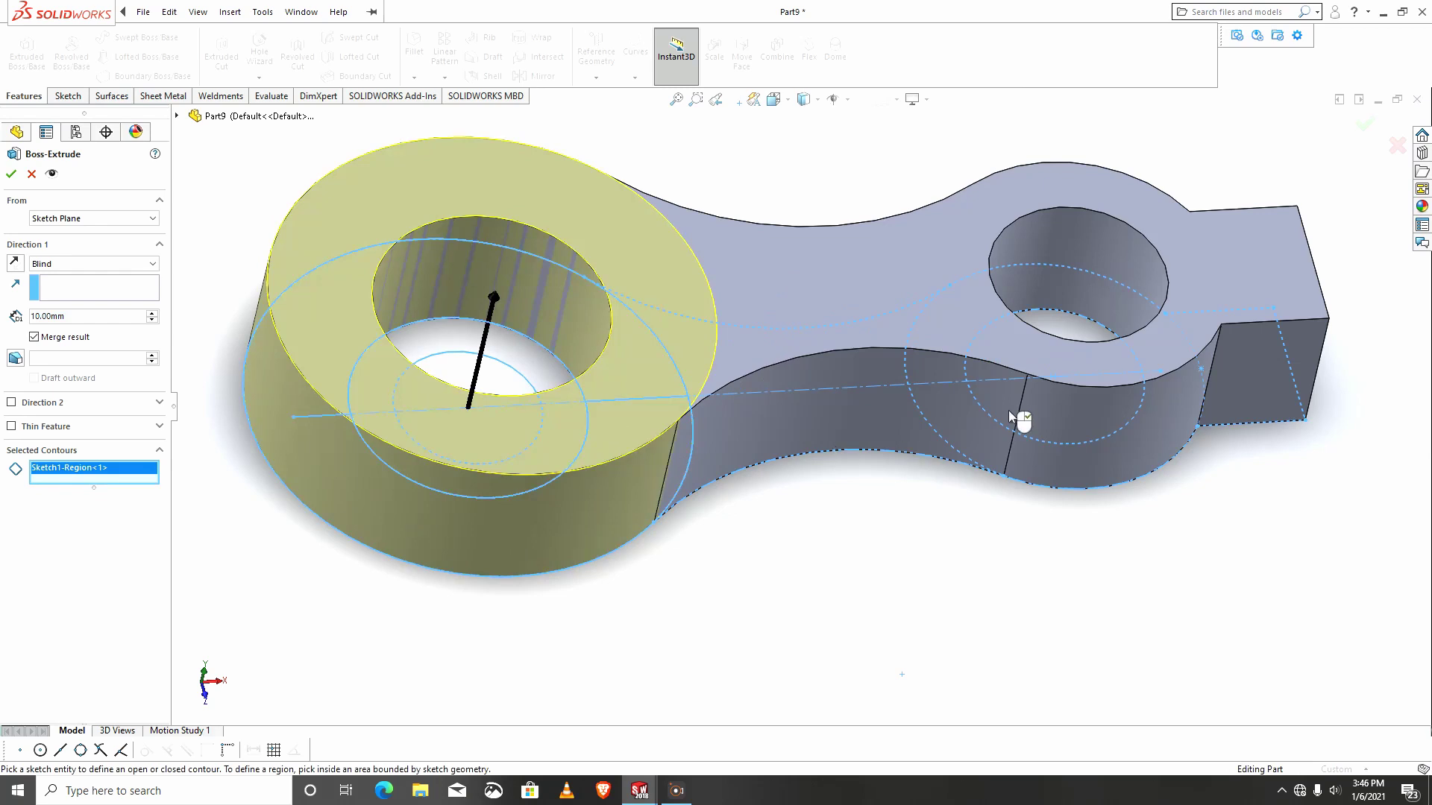
{"action": "left_click", "coordinate": [976, 427]}
{"action": "middle_click_drag", "start_coordinate": [554, 415], "coordinate": [543, 371]}
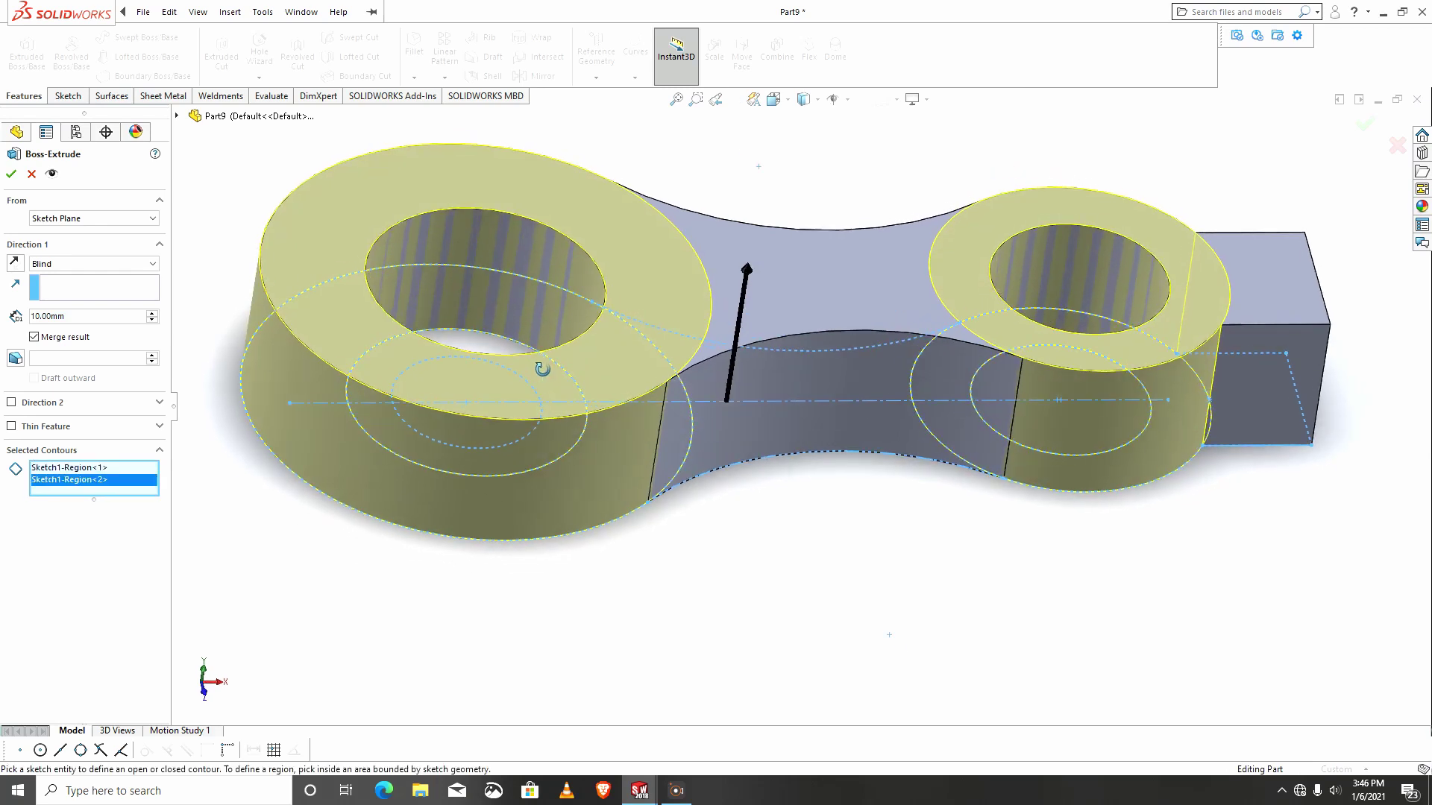
{"action": "double_click", "coordinate": [78, 316]}
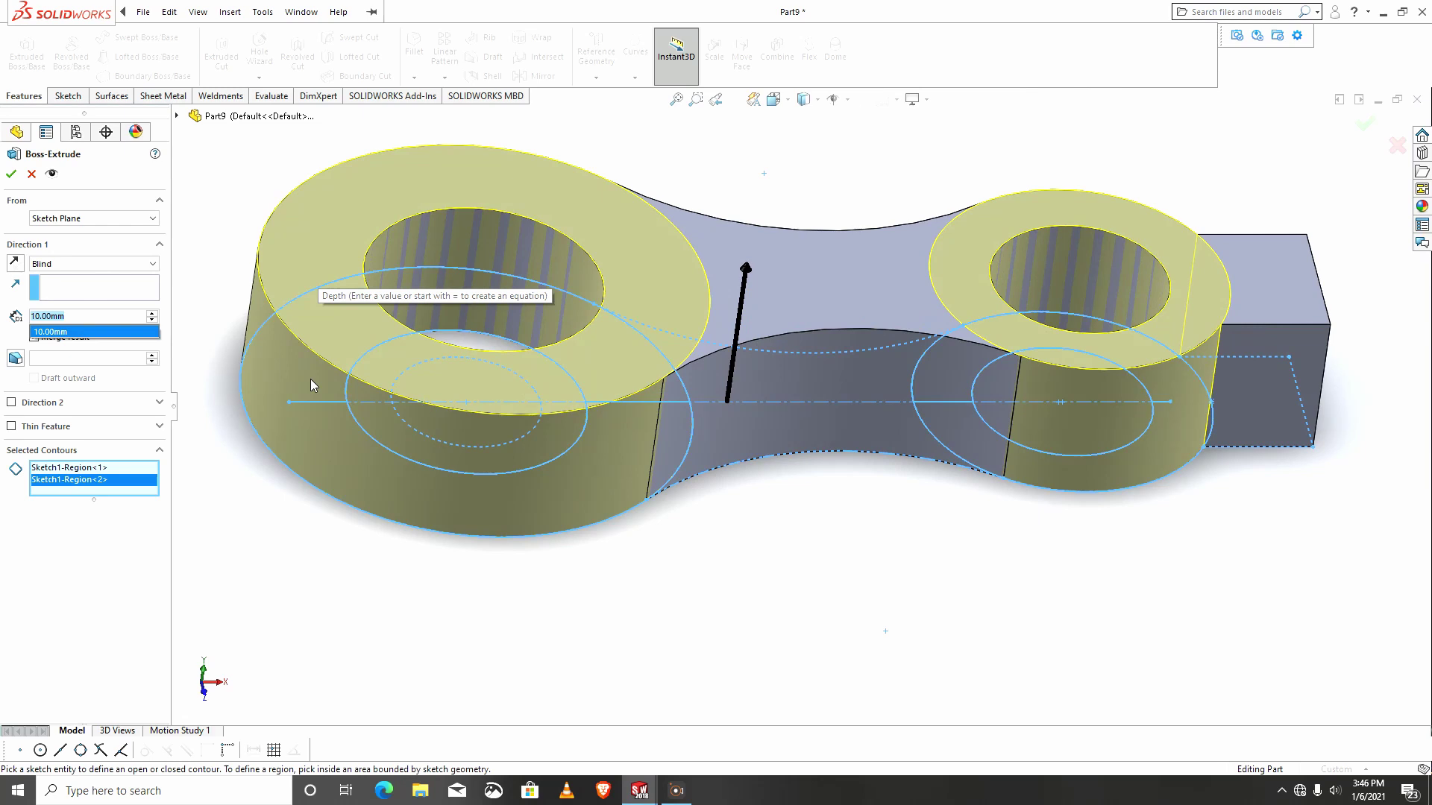
{"action": "type", "text": "12"}
{"action": "key", "text": "Return"}
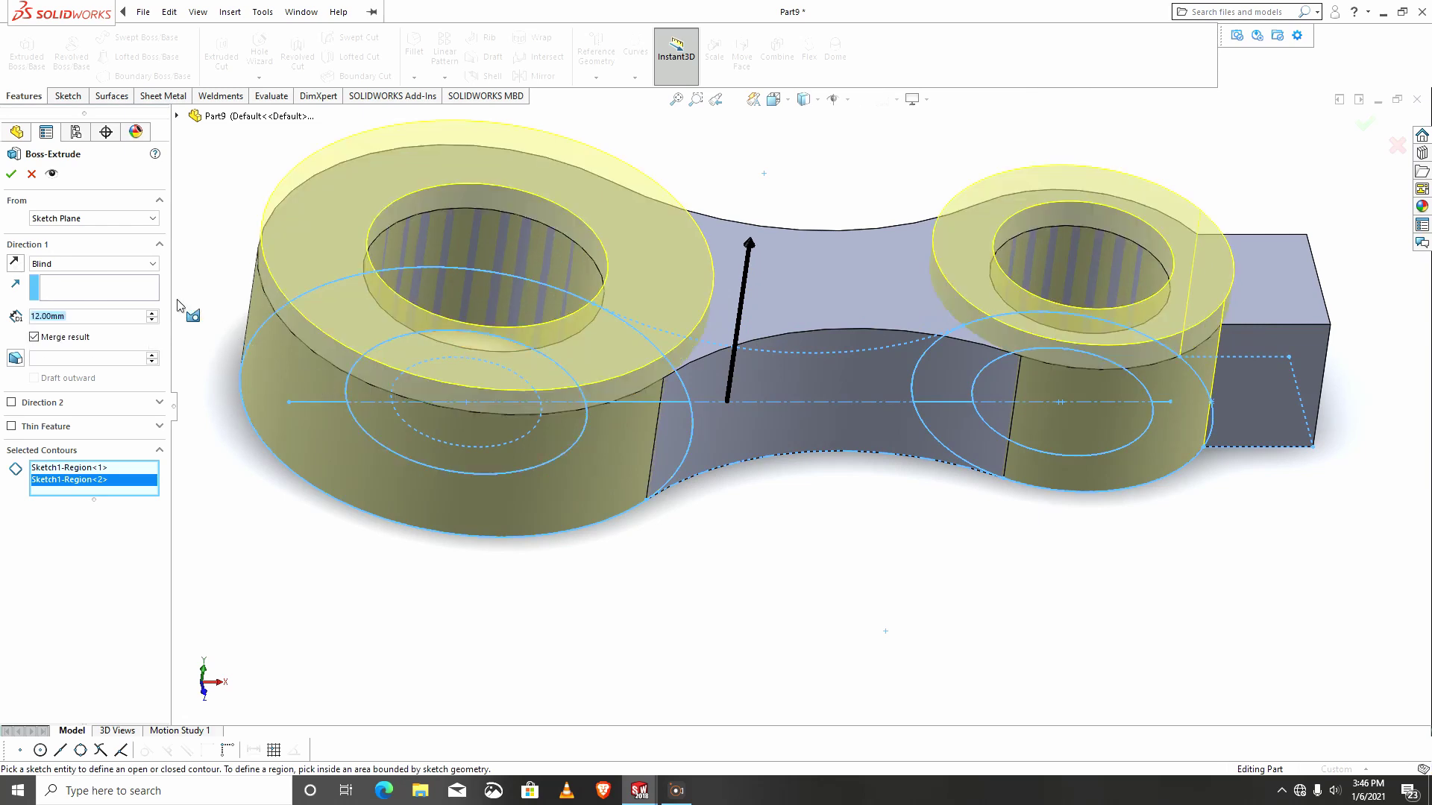
{"action": "left_click", "coordinate": [11, 174]}
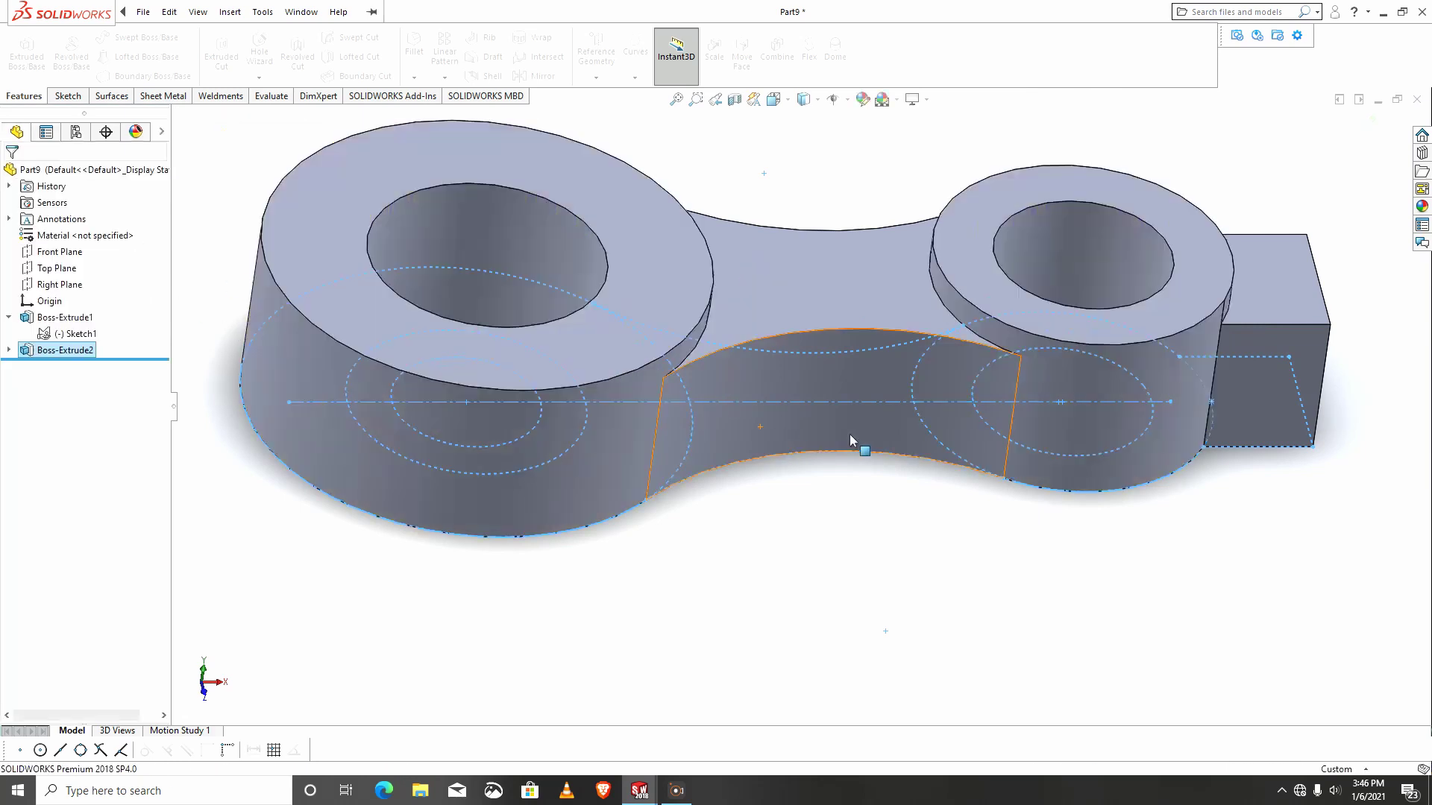
Extrude both halves of the ring between the same sketch's 16 and 10 mm circles by 8 mm inside the large boss.
{"action": "scroll", "coordinate": [848, 434], "scroll_direction": "up", "scroll_amount": 5}
{"action": "left_click", "coordinate": [808, 438]}
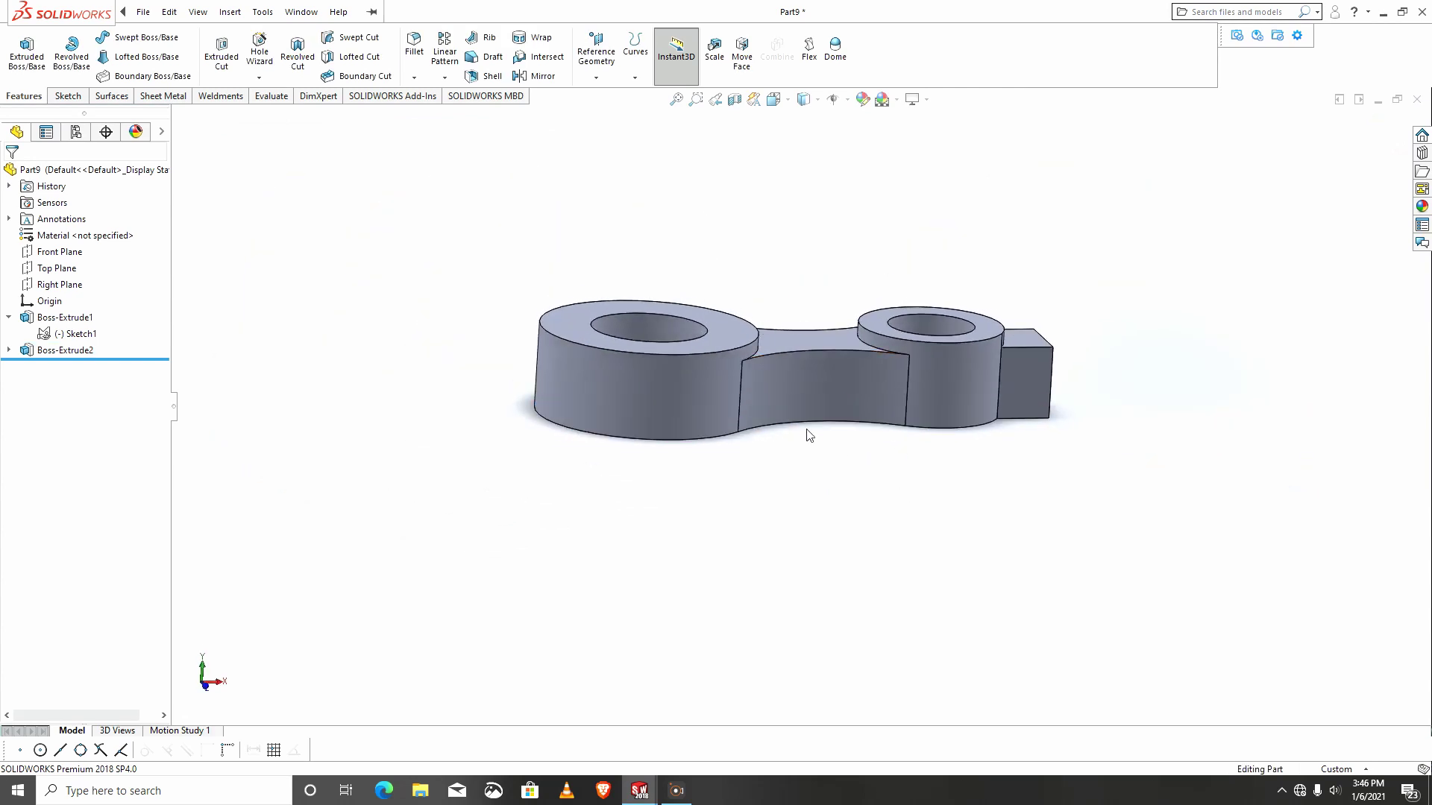
{"action": "mouse_move", "coordinate": [809, 438]}
{"action": "middle_mouse_down"}
{"action": "mouse_move", "coordinate": [821, 495]}
{"action": "mouse_move", "coordinate": [787, 474]}
{"action": "mouse_move", "coordinate": [779, 417]}
{"action": "middle_mouse_up"}
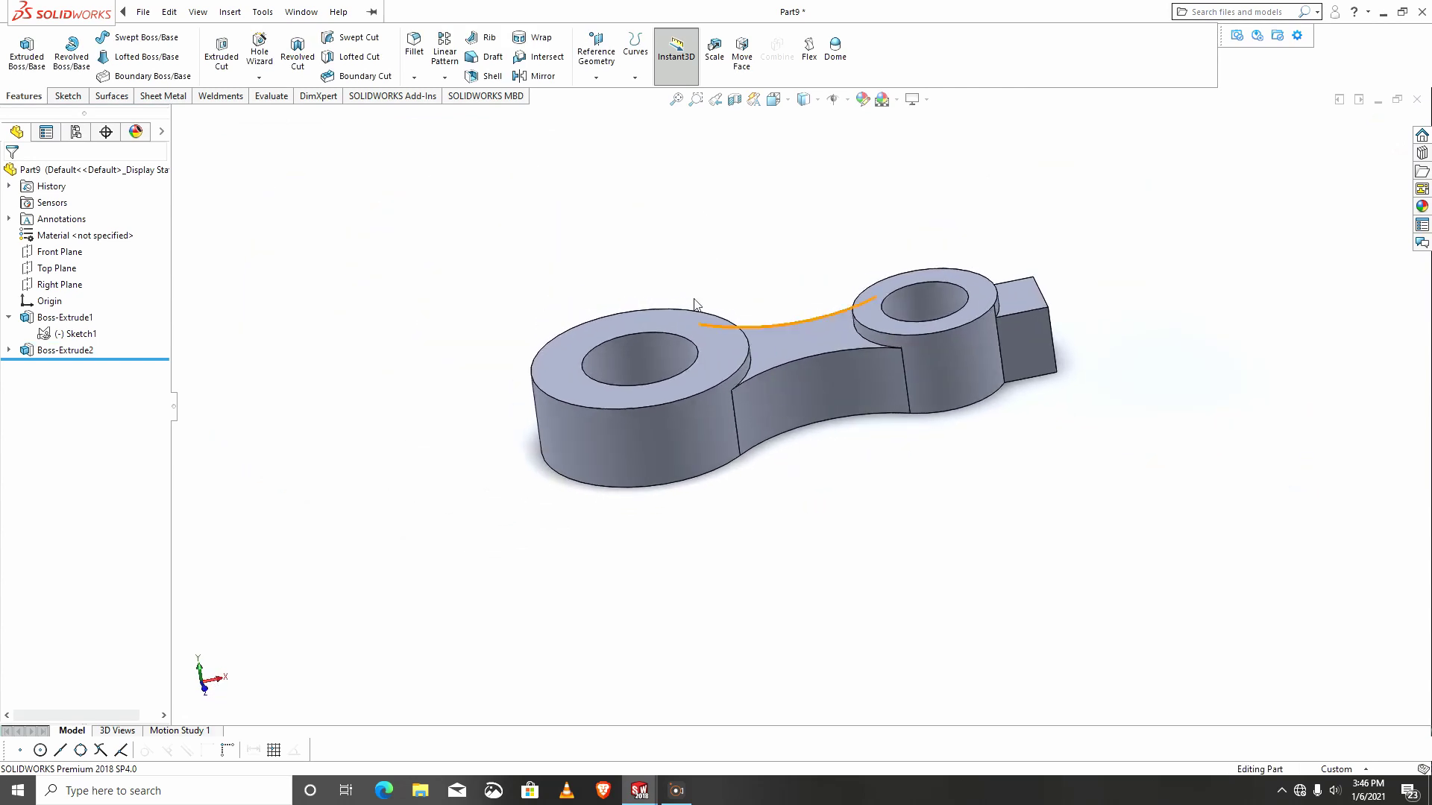
{"action": "left_click", "coordinate": [9, 321]}
{"action": "scroll", "coordinate": [770, 370], "scroll_direction": "down", "scroll_amount": 3}
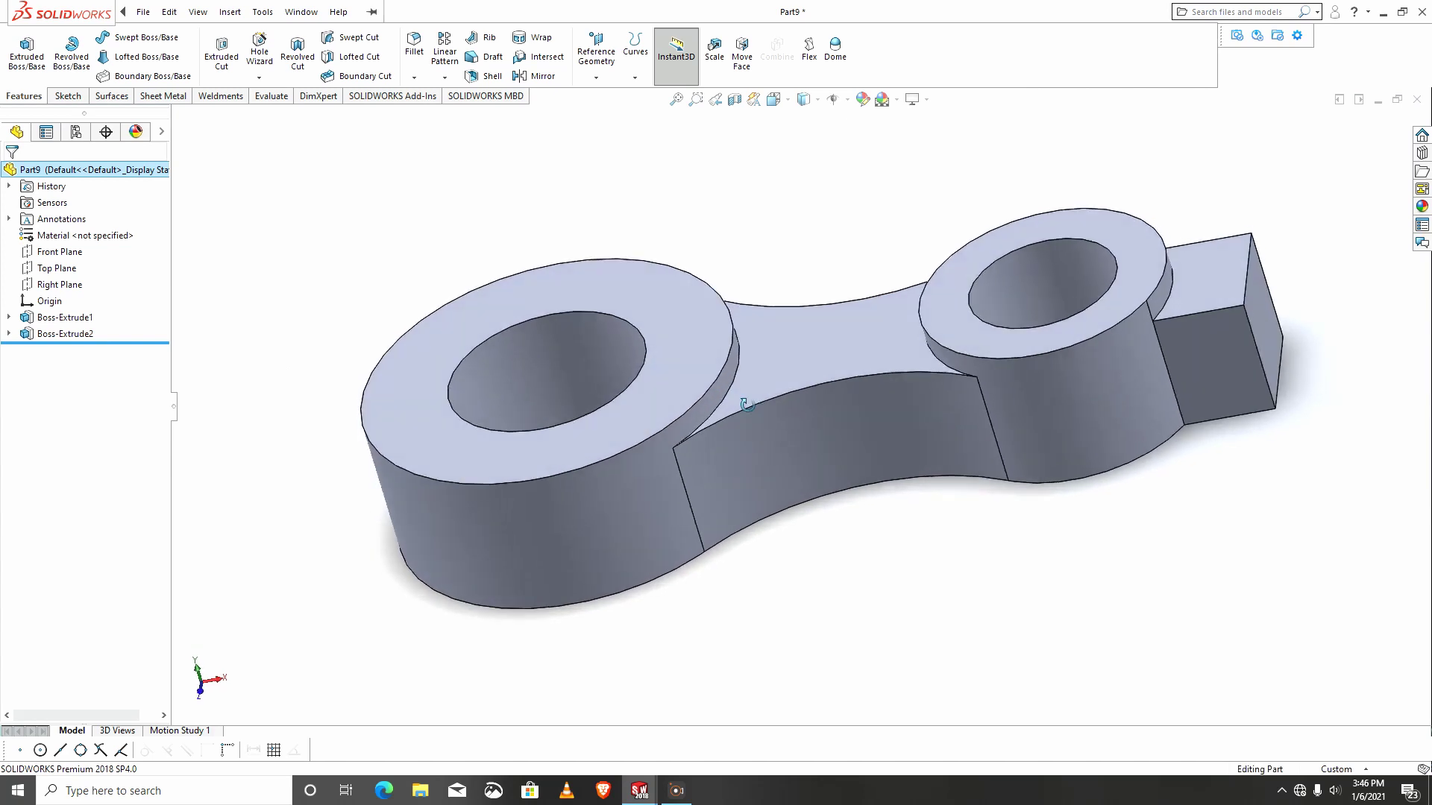
{"action": "middle_click_drag", "start_coordinate": [775, 395], "coordinate": [768, 451]}
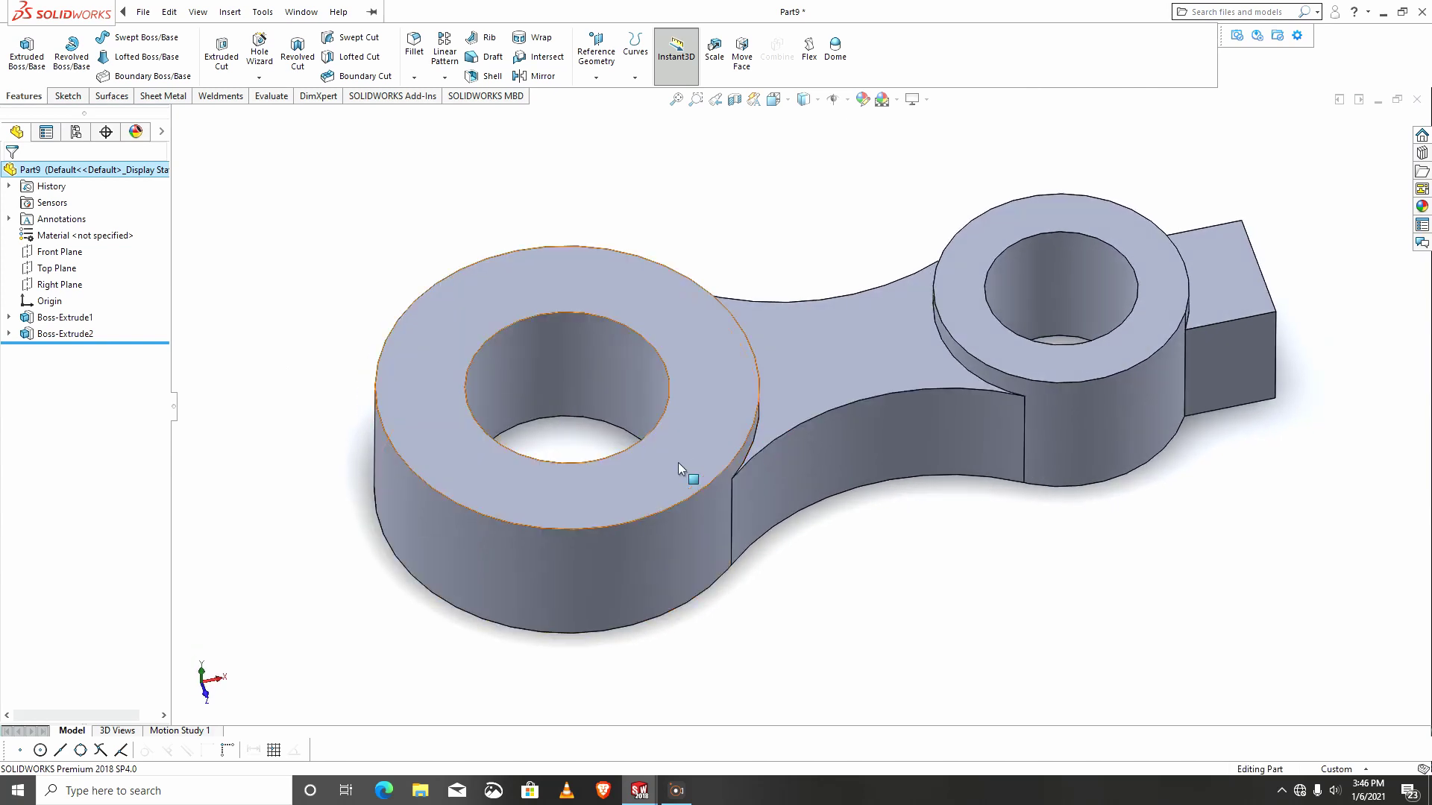
{"action": "left_click", "coordinate": [9, 334]}
{"action": "left_click", "coordinate": [56, 352]}
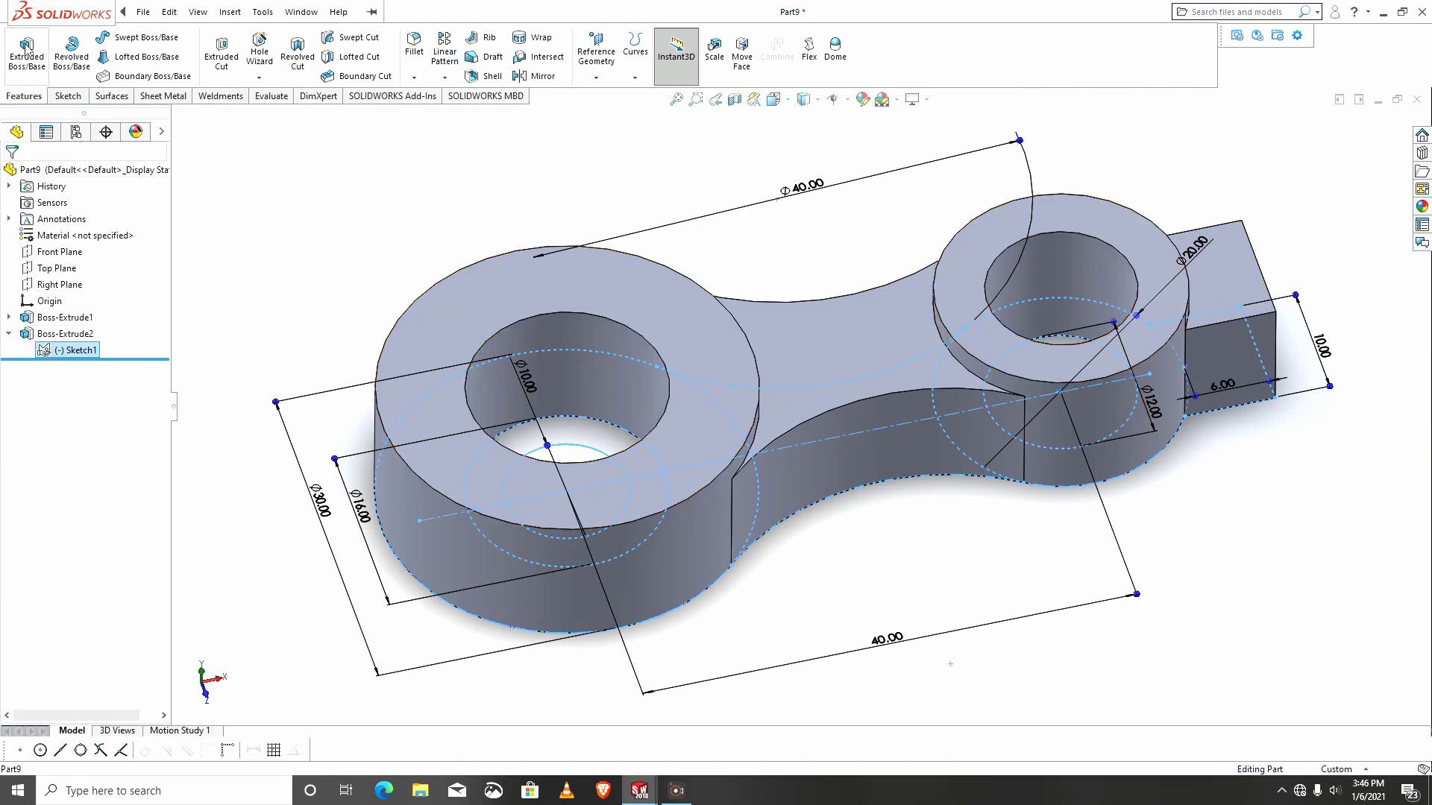
{"action": "left_click", "coordinate": [25, 79]}
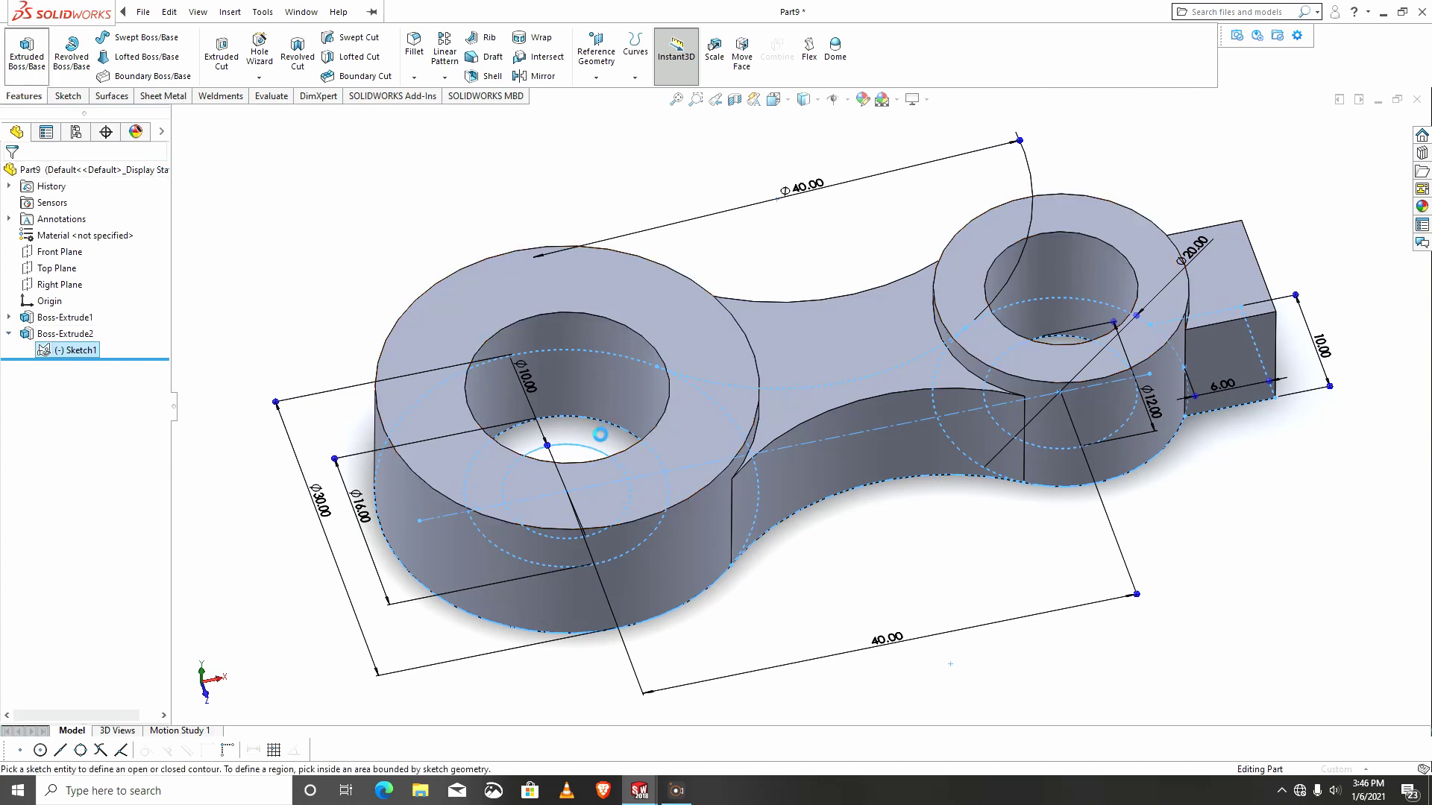
{"action": "left_click", "coordinate": [604, 442]}
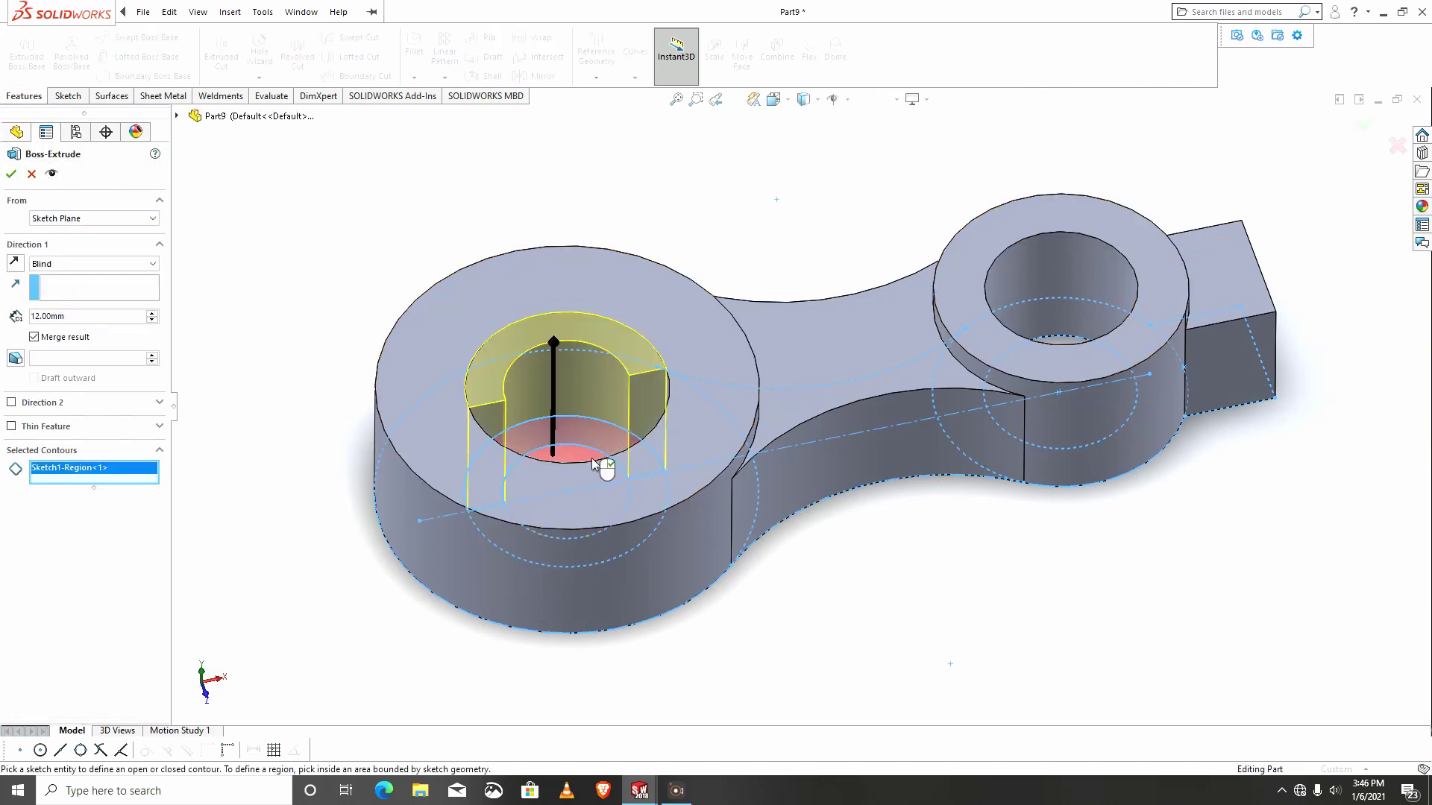
{"action": "middle_click_drag", "start_coordinate": [595, 463], "coordinate": [601, 575]}
{"action": "left_click", "coordinate": [628, 525]}
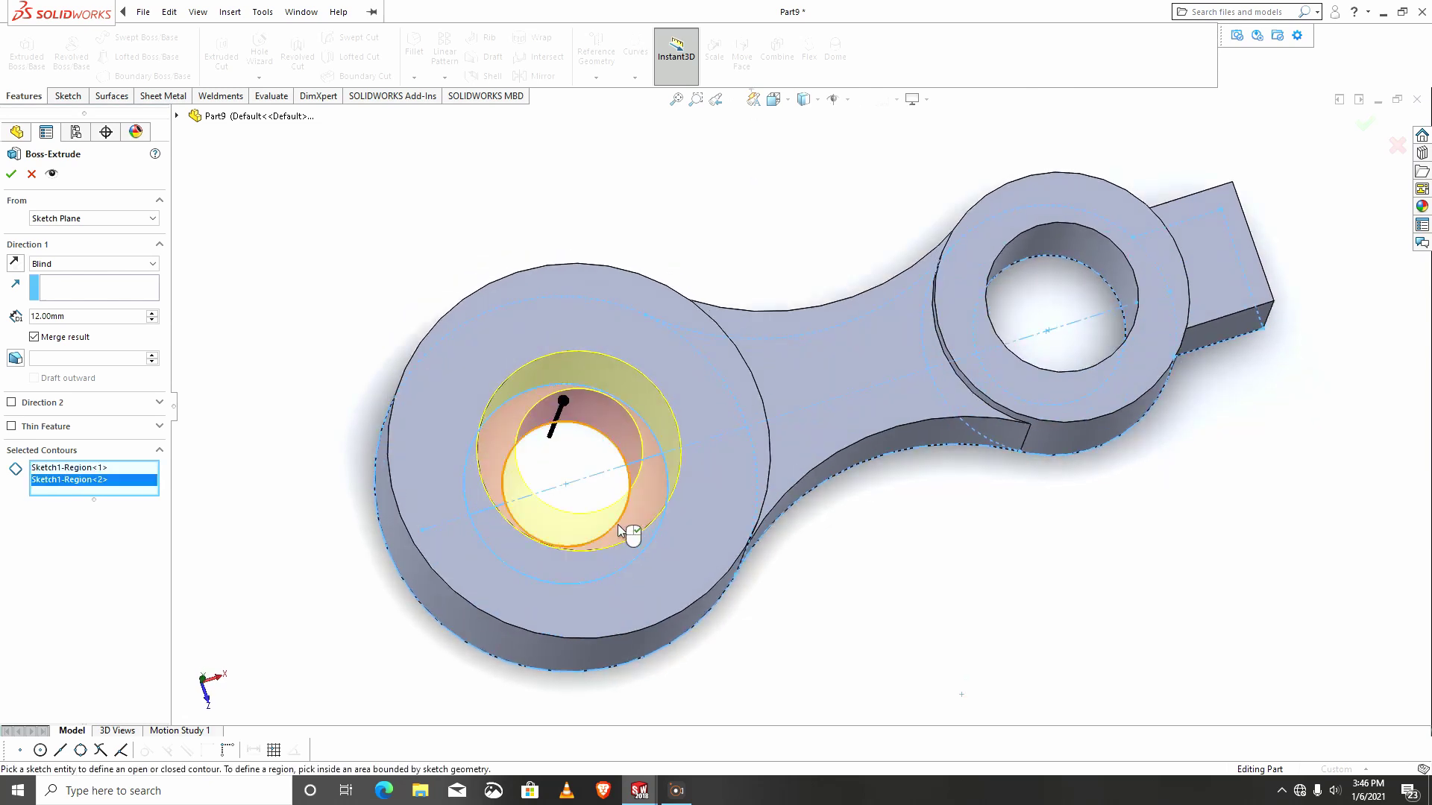
{"action": "mouse_move", "coordinate": [617, 522]}
{"action": "middle_mouse_down"}
{"action": "mouse_move", "coordinate": [617, 451]}
{"action": "mouse_move", "coordinate": [400, 424]}
{"action": "middle_mouse_up"}
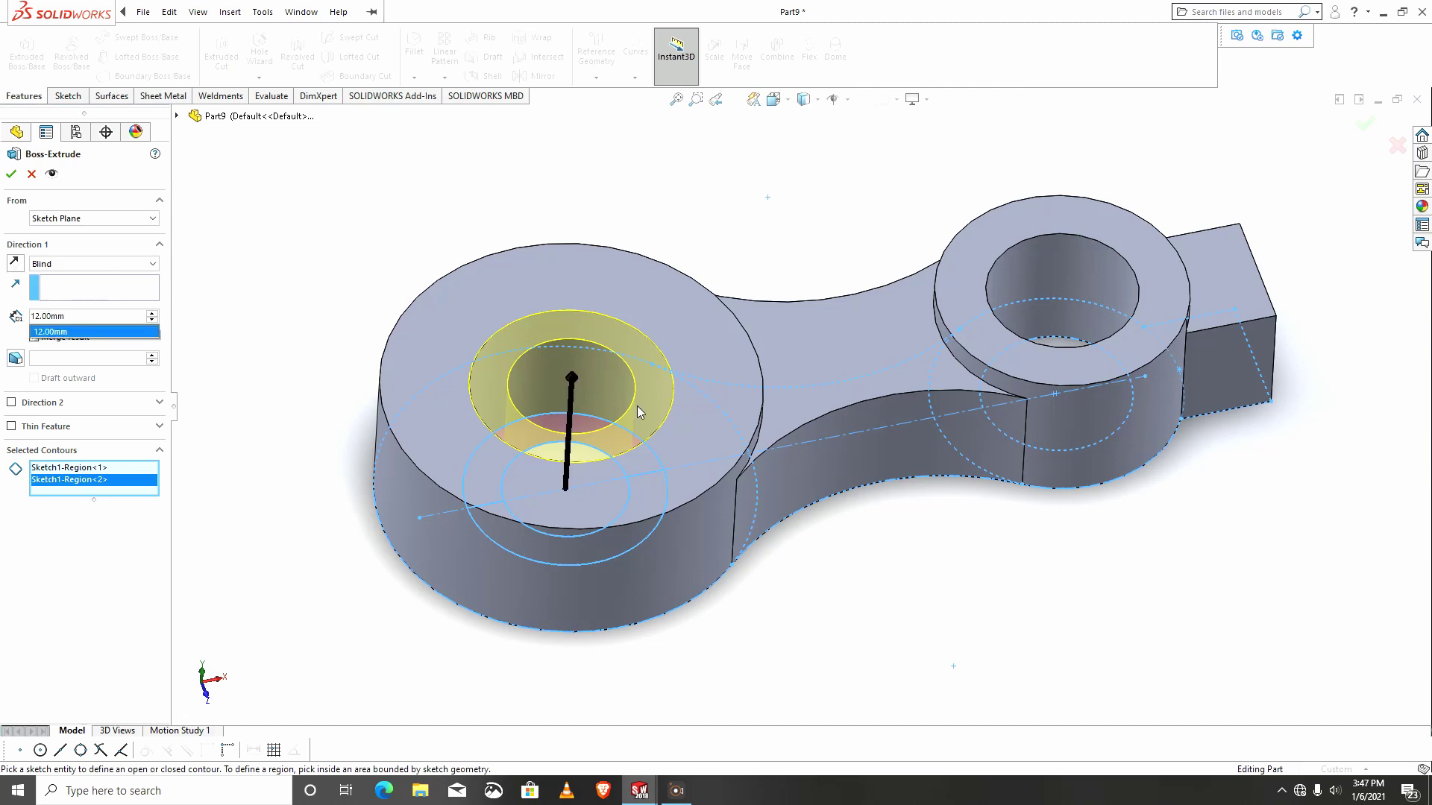
{"action": "type", "text": "8"}
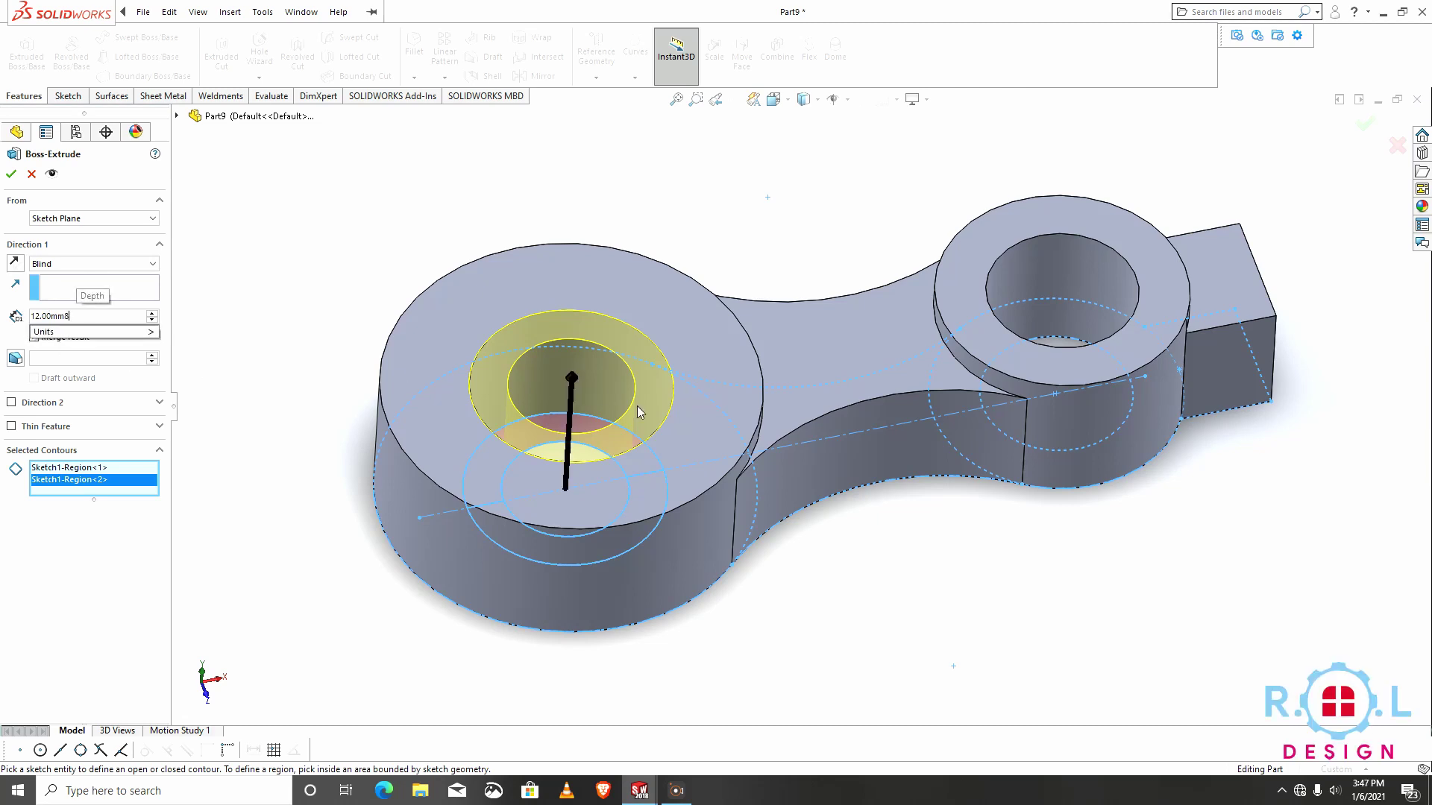
{"action": "key", "text": "BackSpace"}
{"action": "key", "text": "BackSpace"}
{"action": "key", "text": "BackSpace"}
{"action": "key", "text": "BackSpace"}
{"action": "key", "text": "BackSpace"}
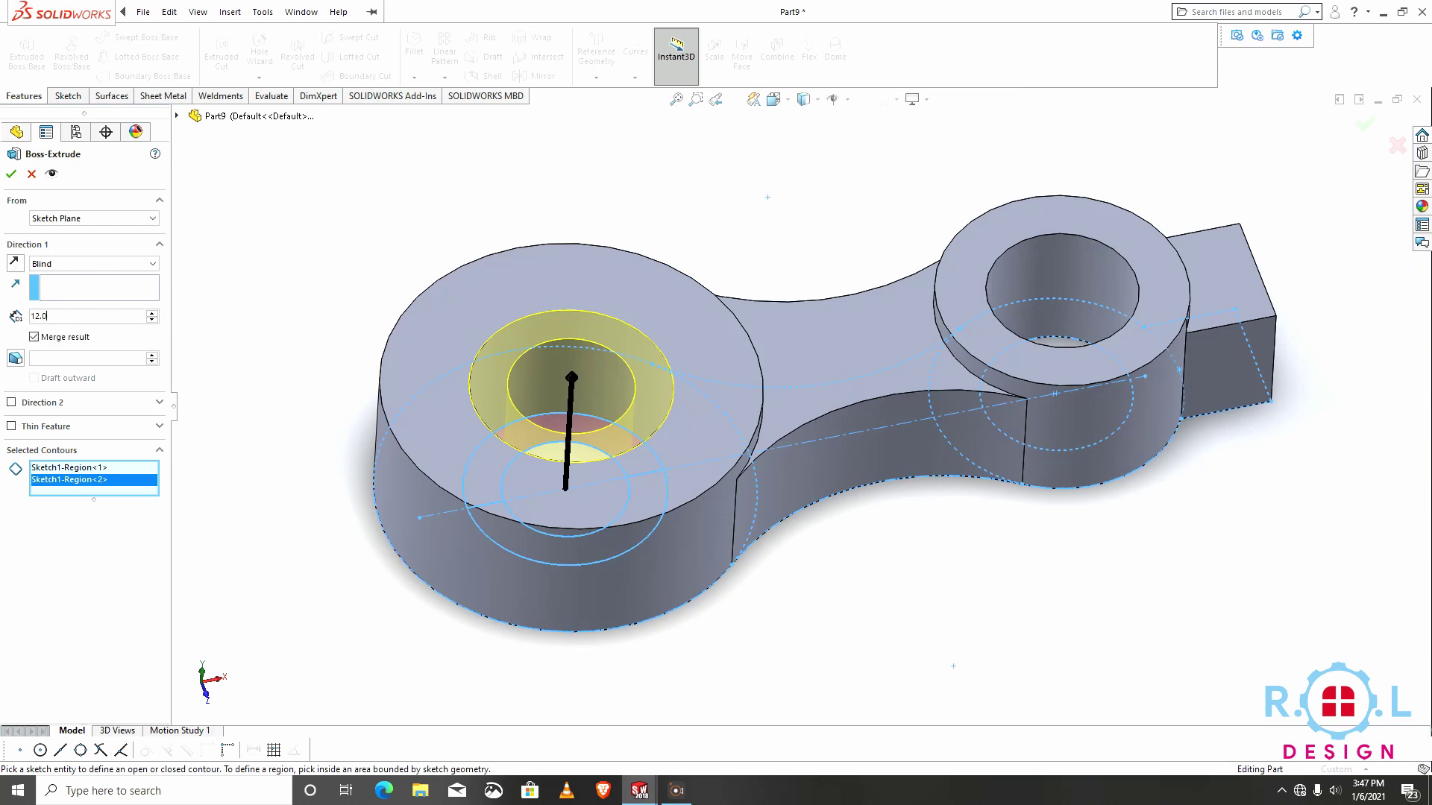
{"action": "type", "text": "8"}
{"action": "key", "text": "Return"}
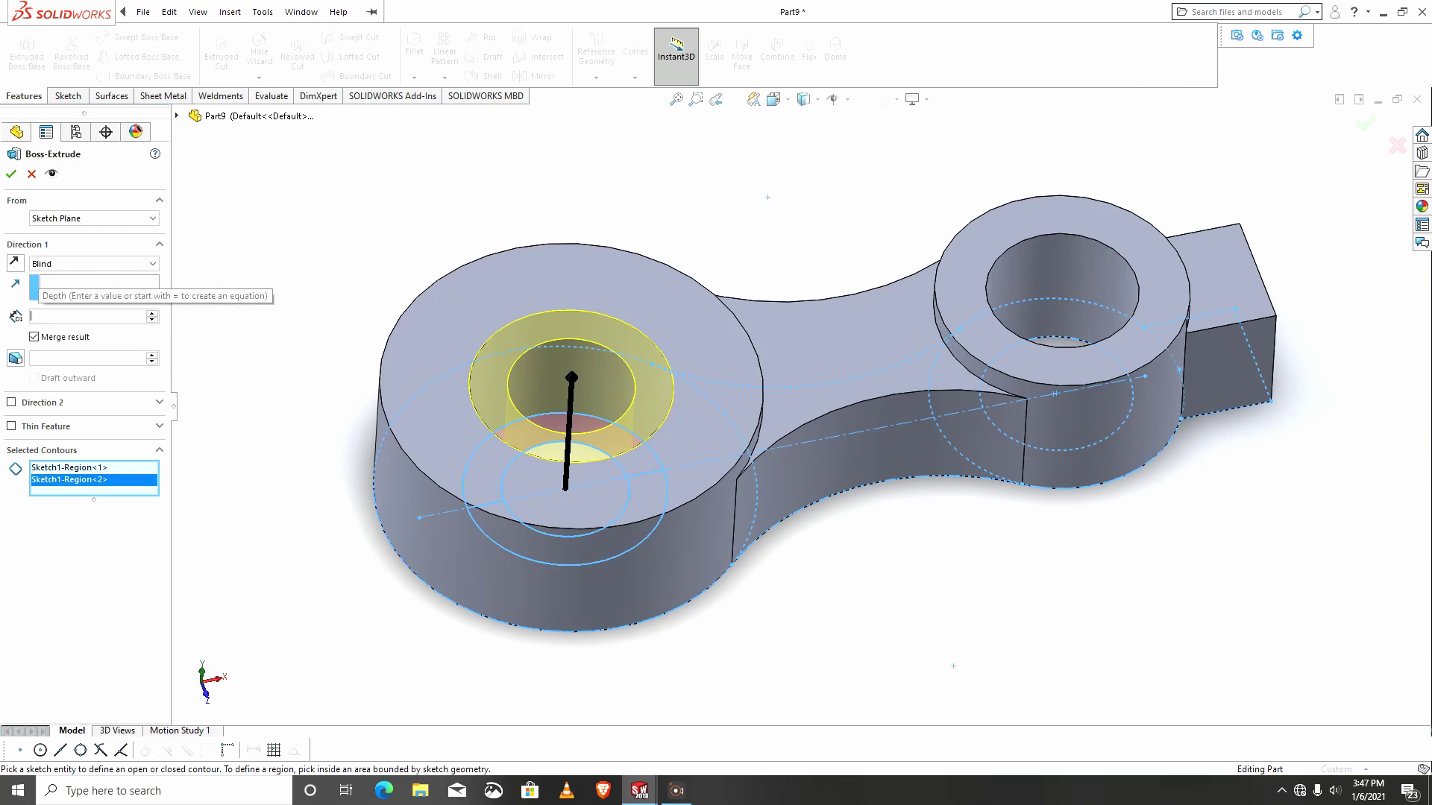
{"action": "left_click", "coordinate": [12, 176]}
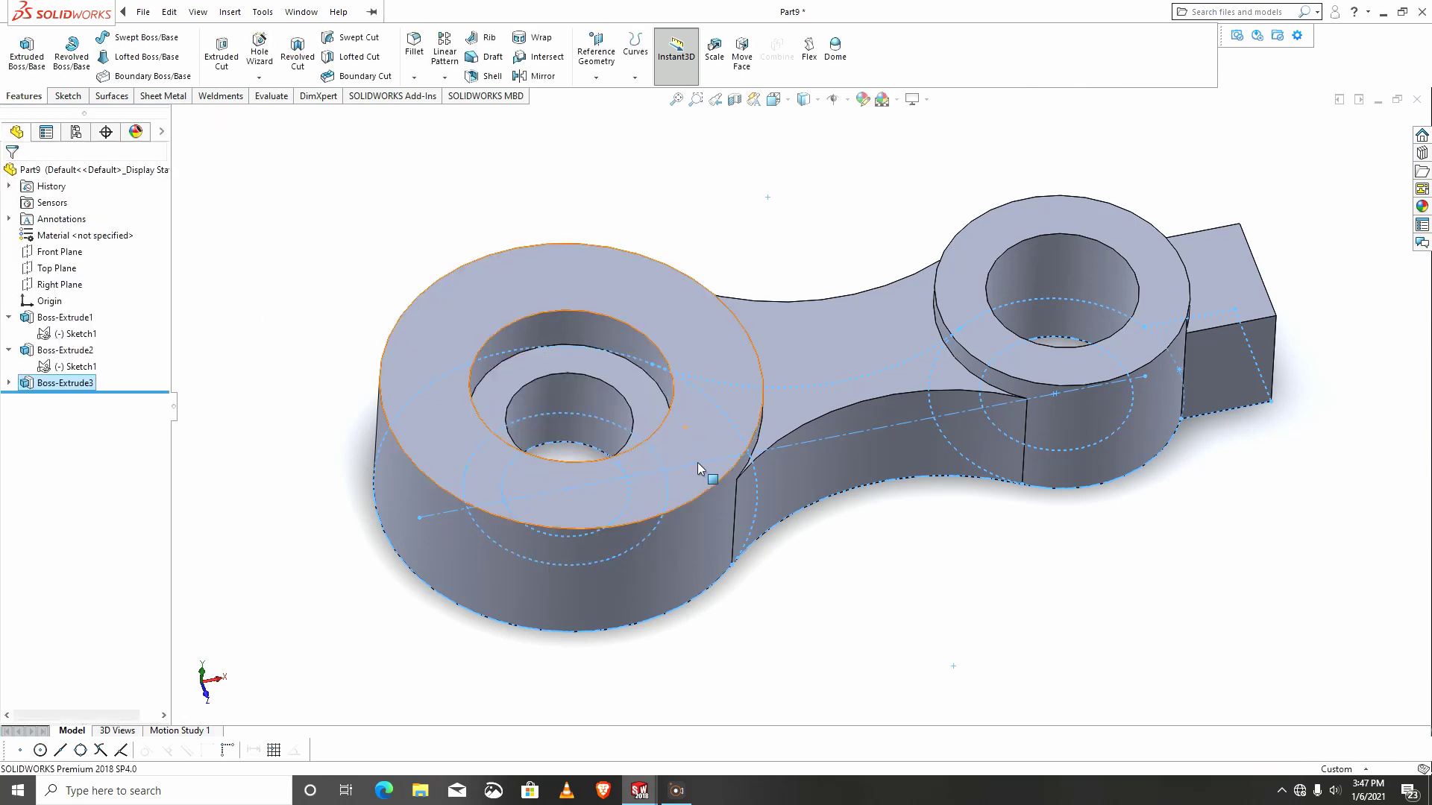
Open a new sketch on the small boss's upper ring face and view it normal to the sketch plane.
{"action": "middle_click_drag", "start_coordinate": [697, 462], "coordinate": [935, 416]}
{"action": "scroll", "coordinate": [898, 372], "scroll_direction": "up", "scroll_amount": 1}
{"action": "middle_click_drag", "start_coordinate": [880, 368], "coordinate": [995, 344]}
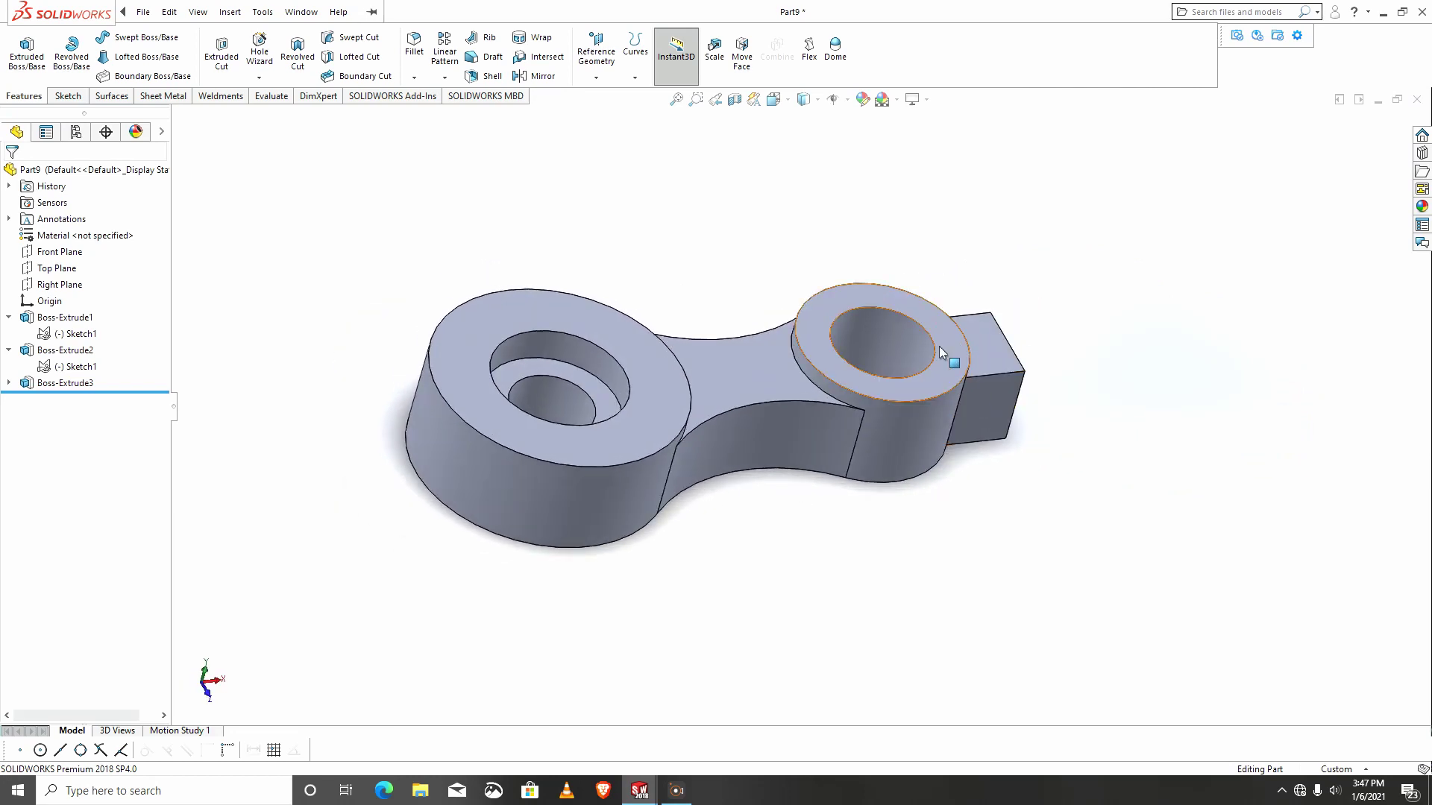
{"action": "scroll", "coordinate": [947, 354], "scroll_direction": "down", "scroll_amount": 3}
{"action": "left_click", "coordinate": [968, 354]}
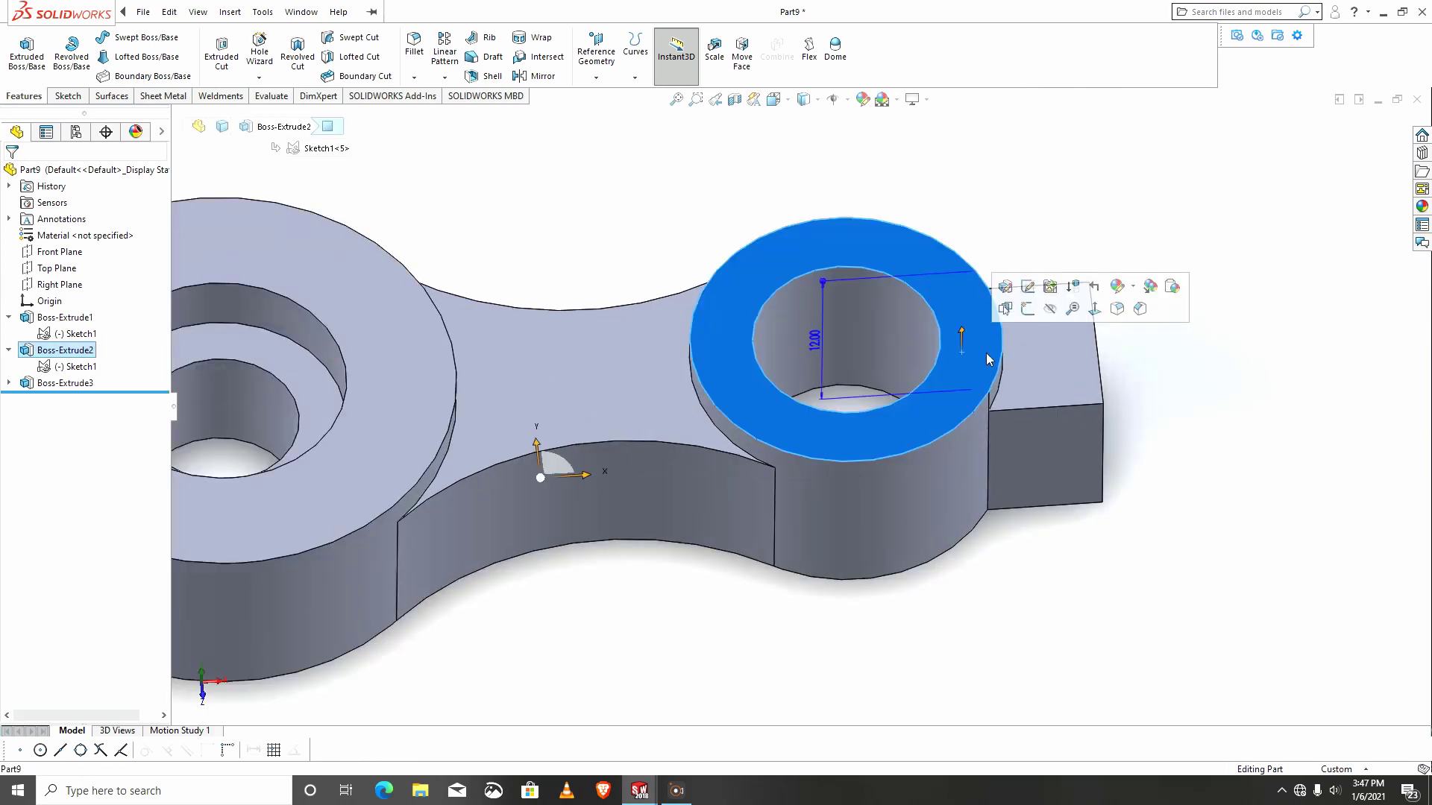
{"action": "left_click", "coordinate": [1027, 308]}
{"action": "left_click", "coordinate": [774, 54]}
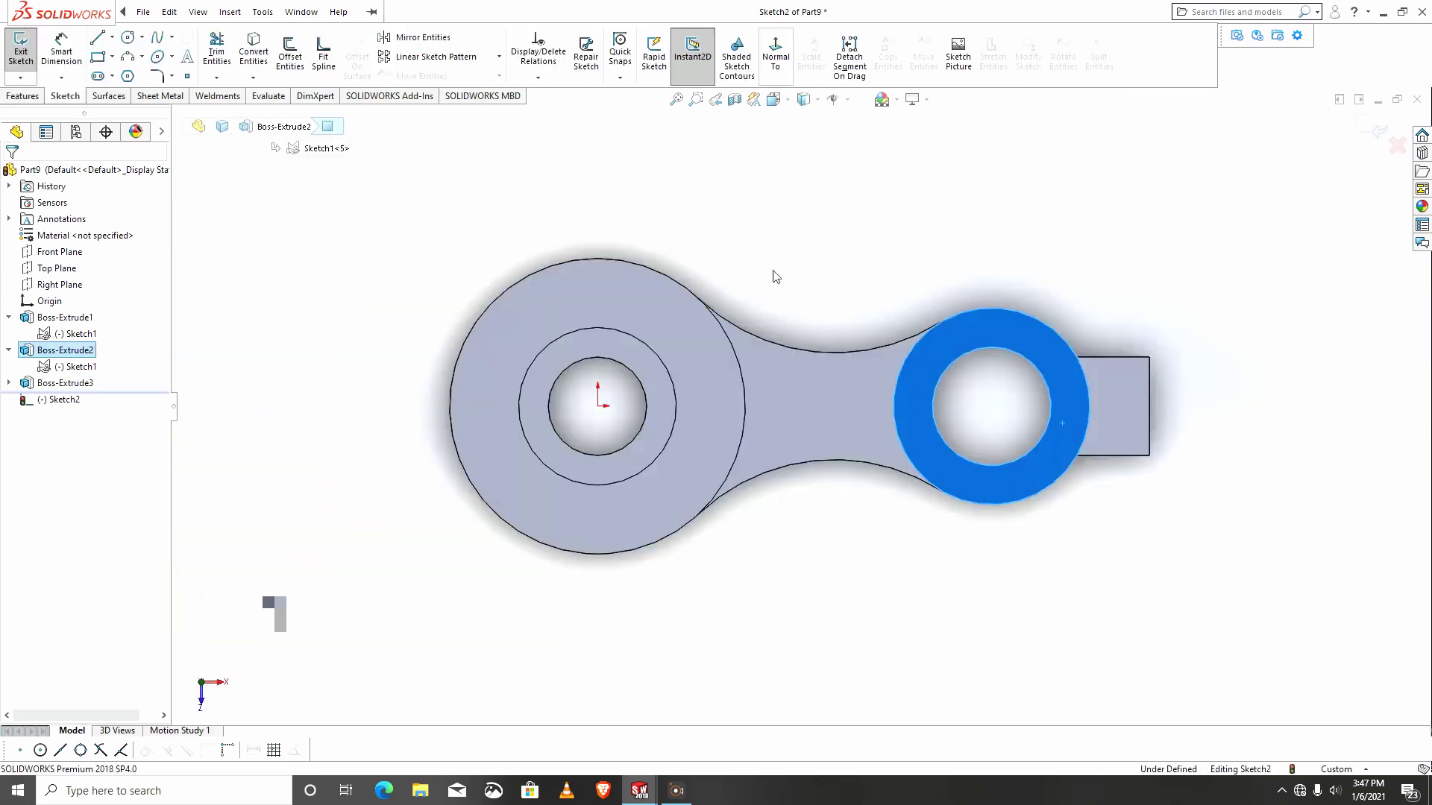
Draw a horizontal centerline about 85 mm long through the origin, extending past both ends of the arm.
{"action": "left_click", "coordinate": [112, 37]}
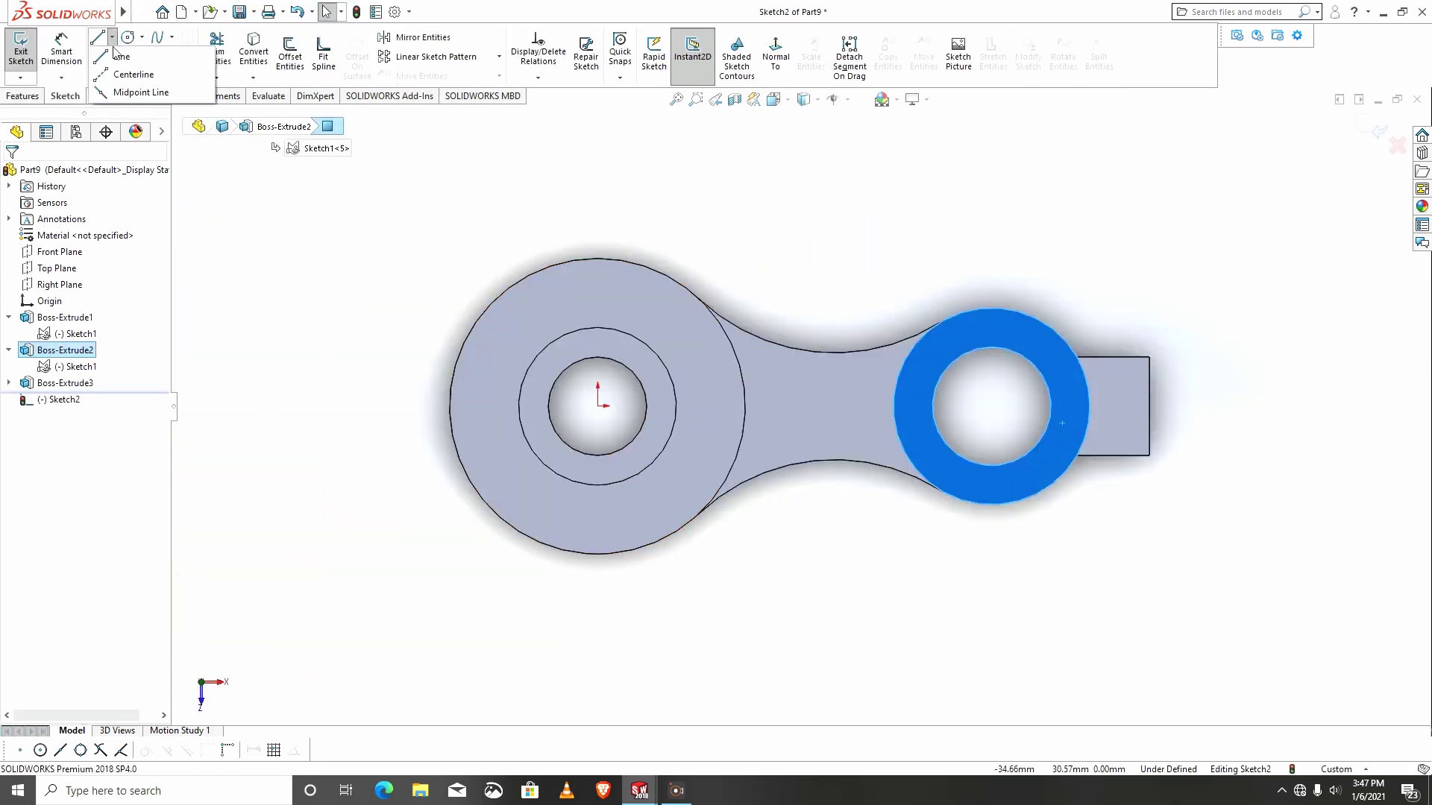
{"action": "left_click", "coordinate": [131, 71]}
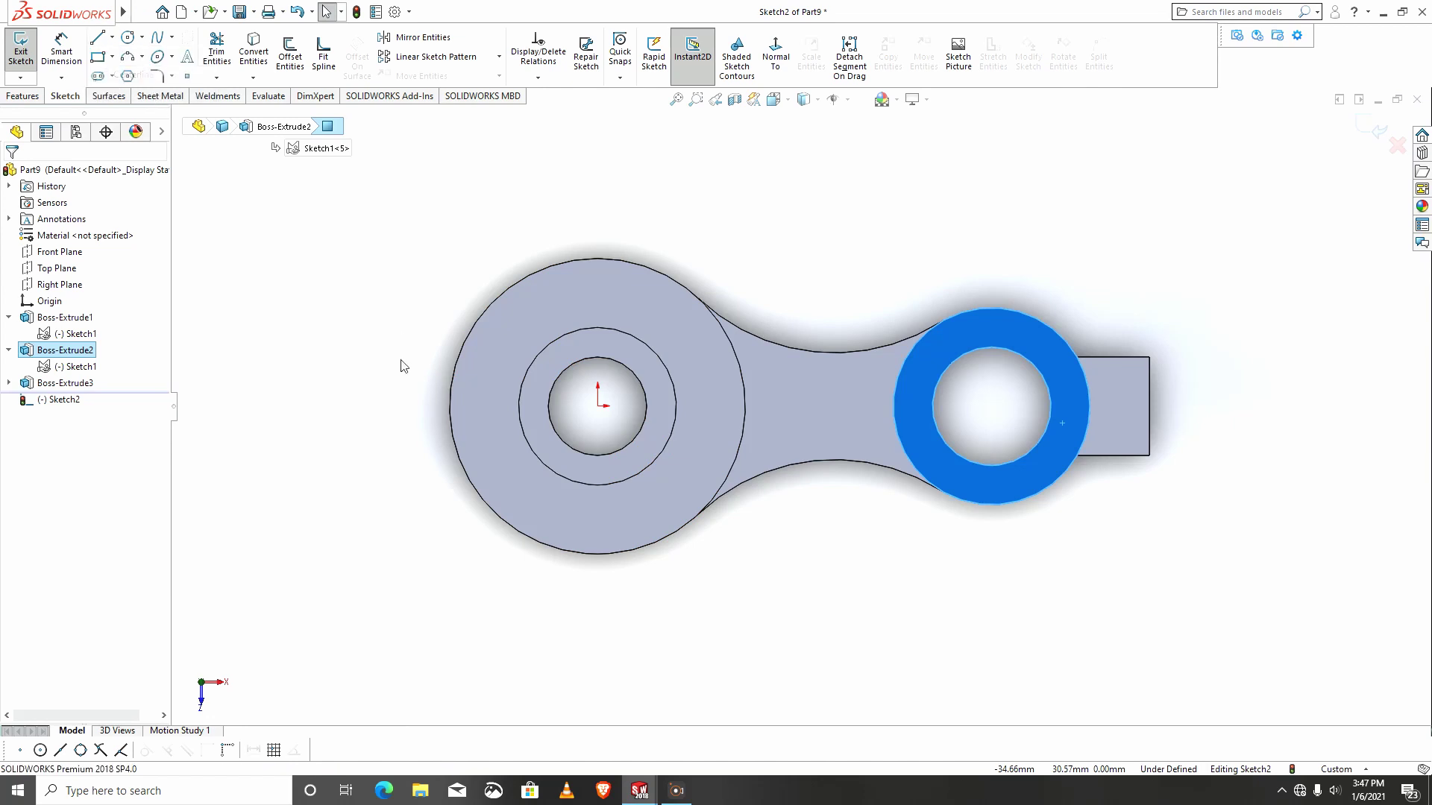
{"action": "left_click", "coordinate": [428, 406]}
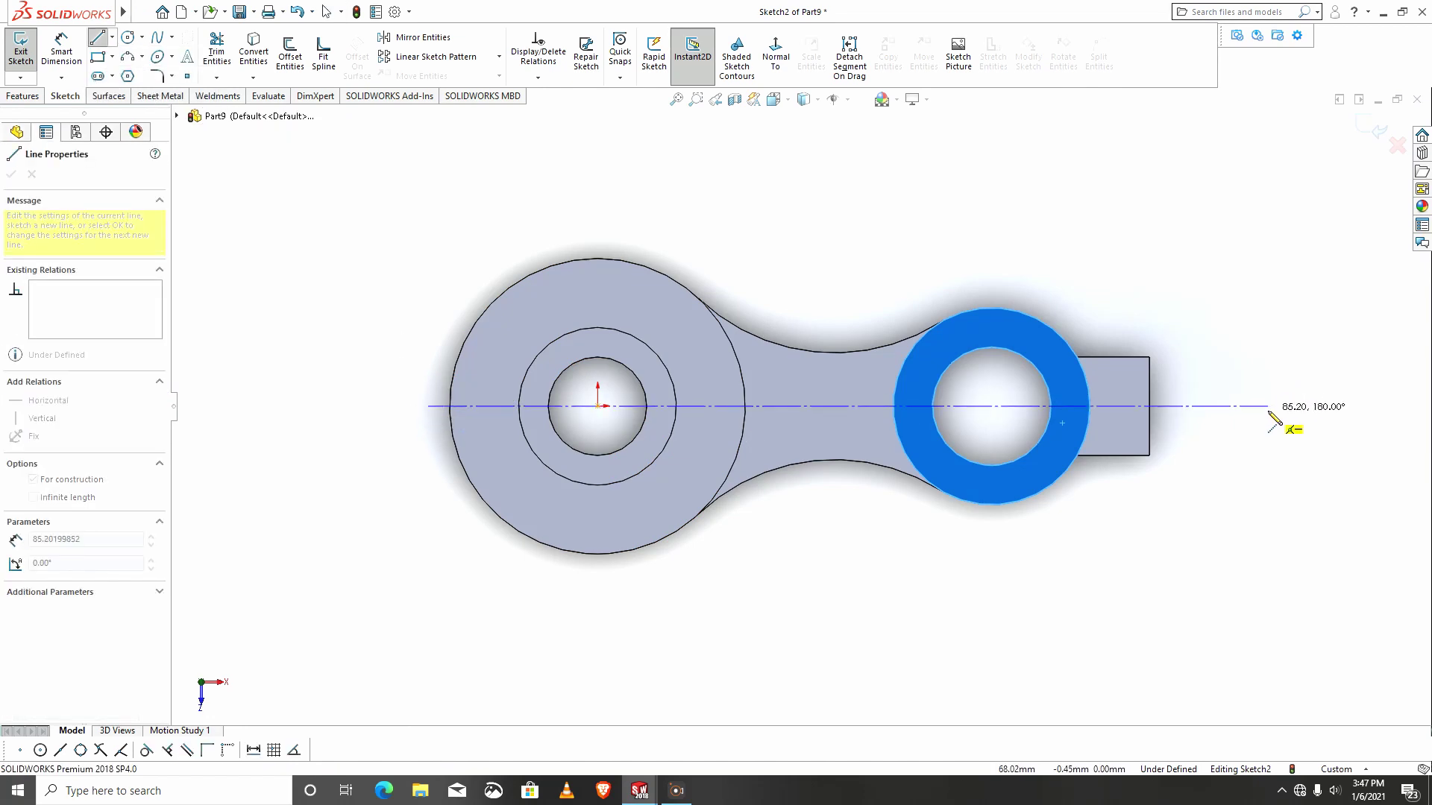
{"action": "left_click", "coordinate": [1268, 405]}
{"action": "scroll", "coordinate": [1234, 425], "scroll_direction": "down", "scroll_amount": 3}
{"action": "right_click", "coordinate": [1028, 301]}
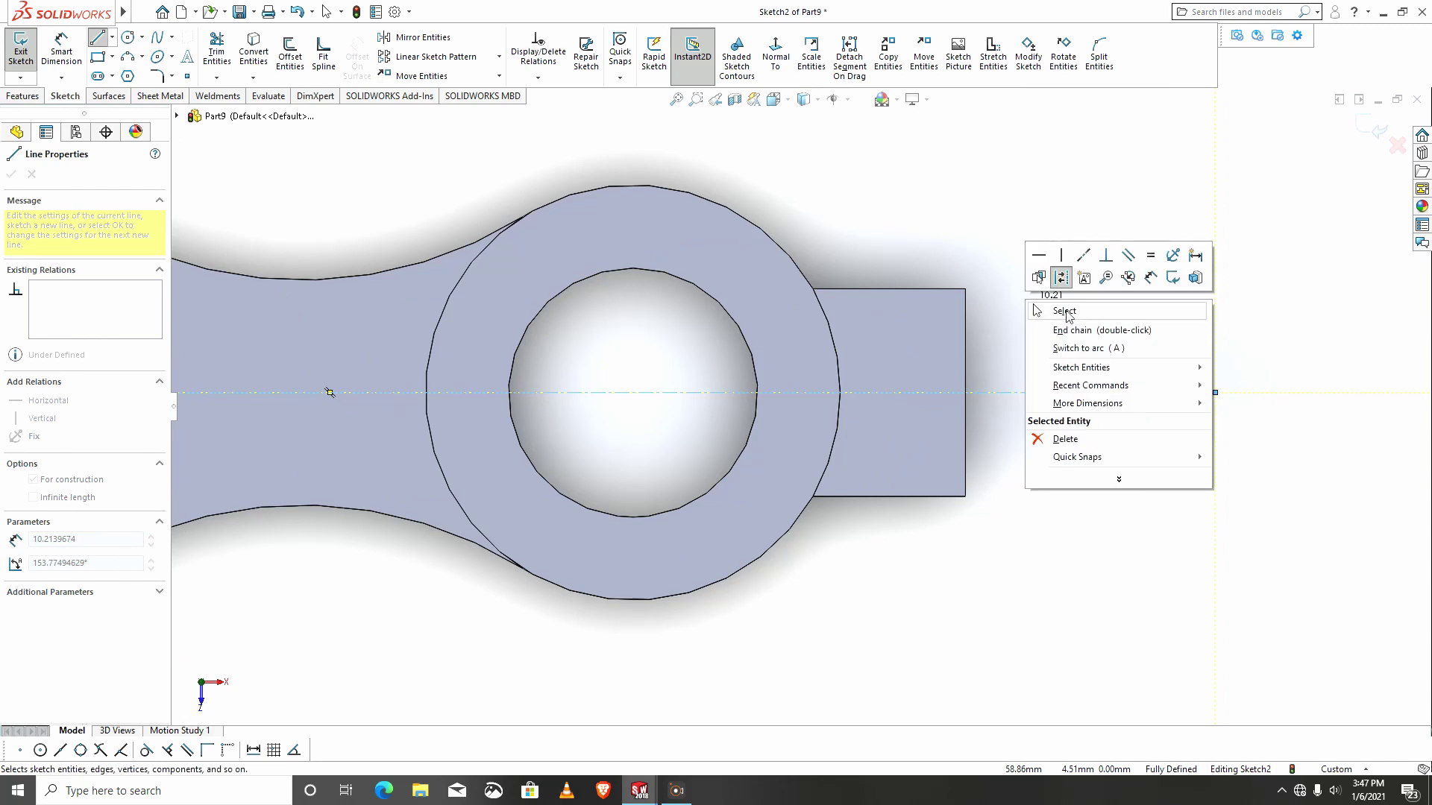
{"action": "left_click", "coordinate": [1048, 308]}
Draw a center rectangle about 18.7 by 2.8 mm on the centerline, reaching from inside the small hole past the end tab.
{"action": "left_click", "coordinate": [110, 61]}
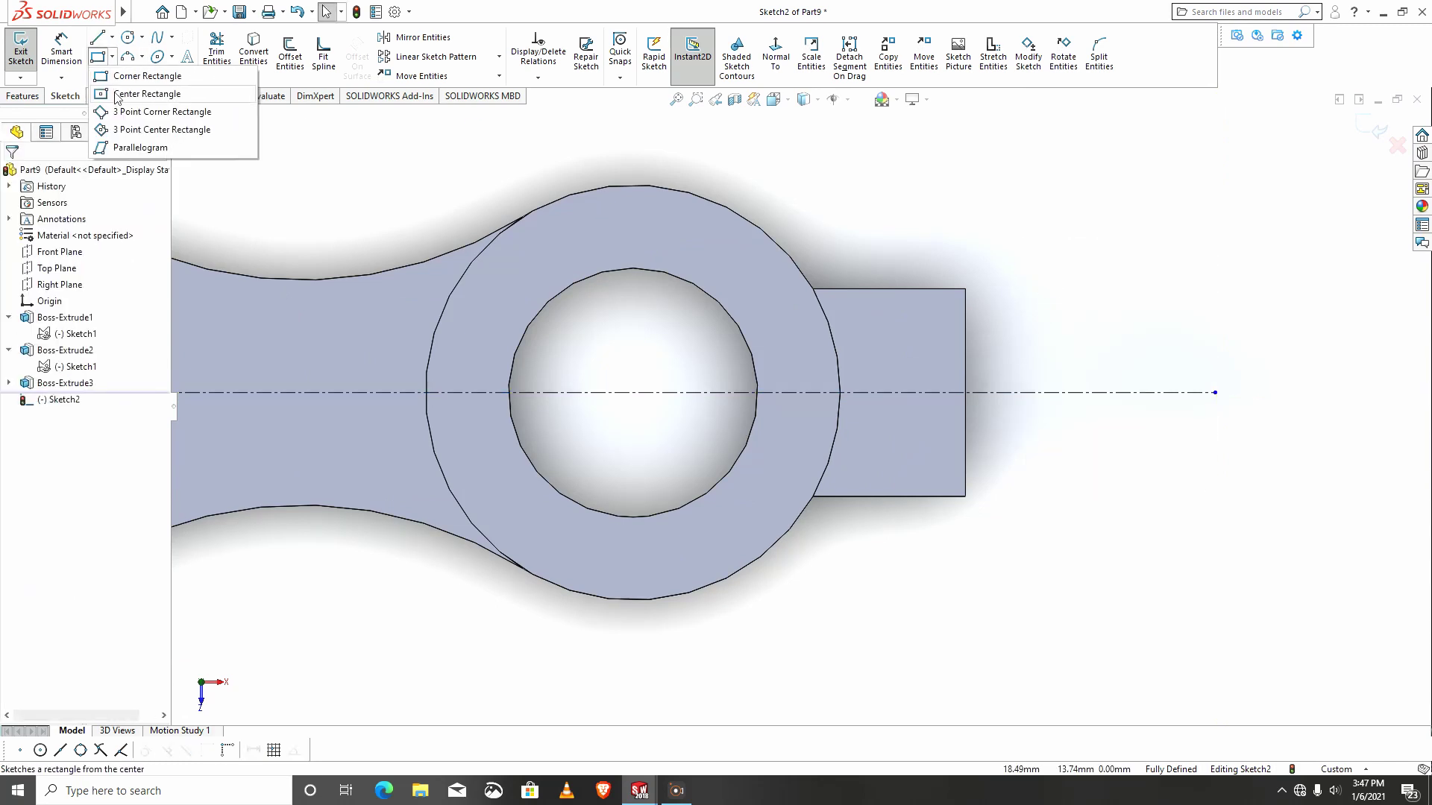
{"action": "left_click", "coordinate": [119, 96]}
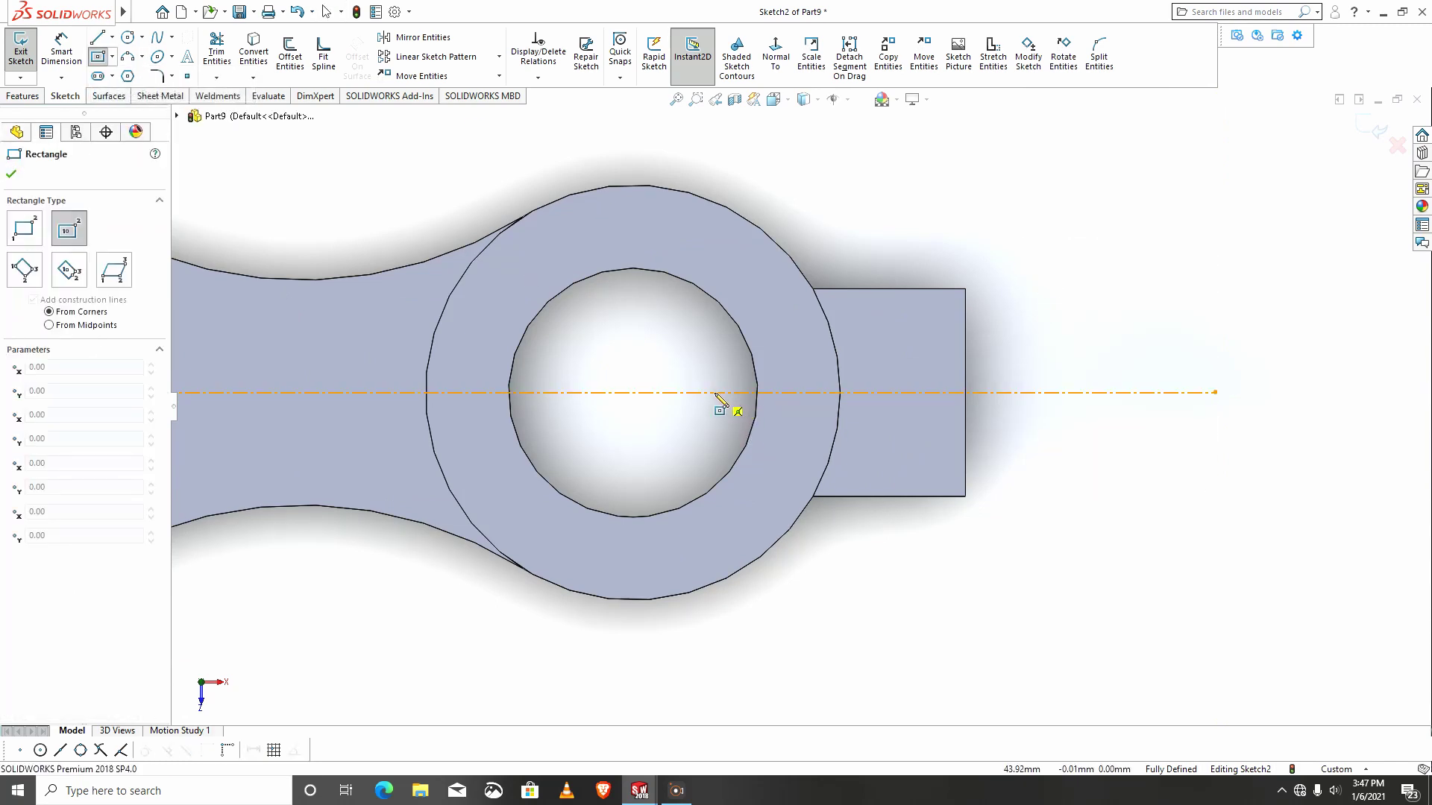
{"action": "left_click", "coordinate": [715, 393]}
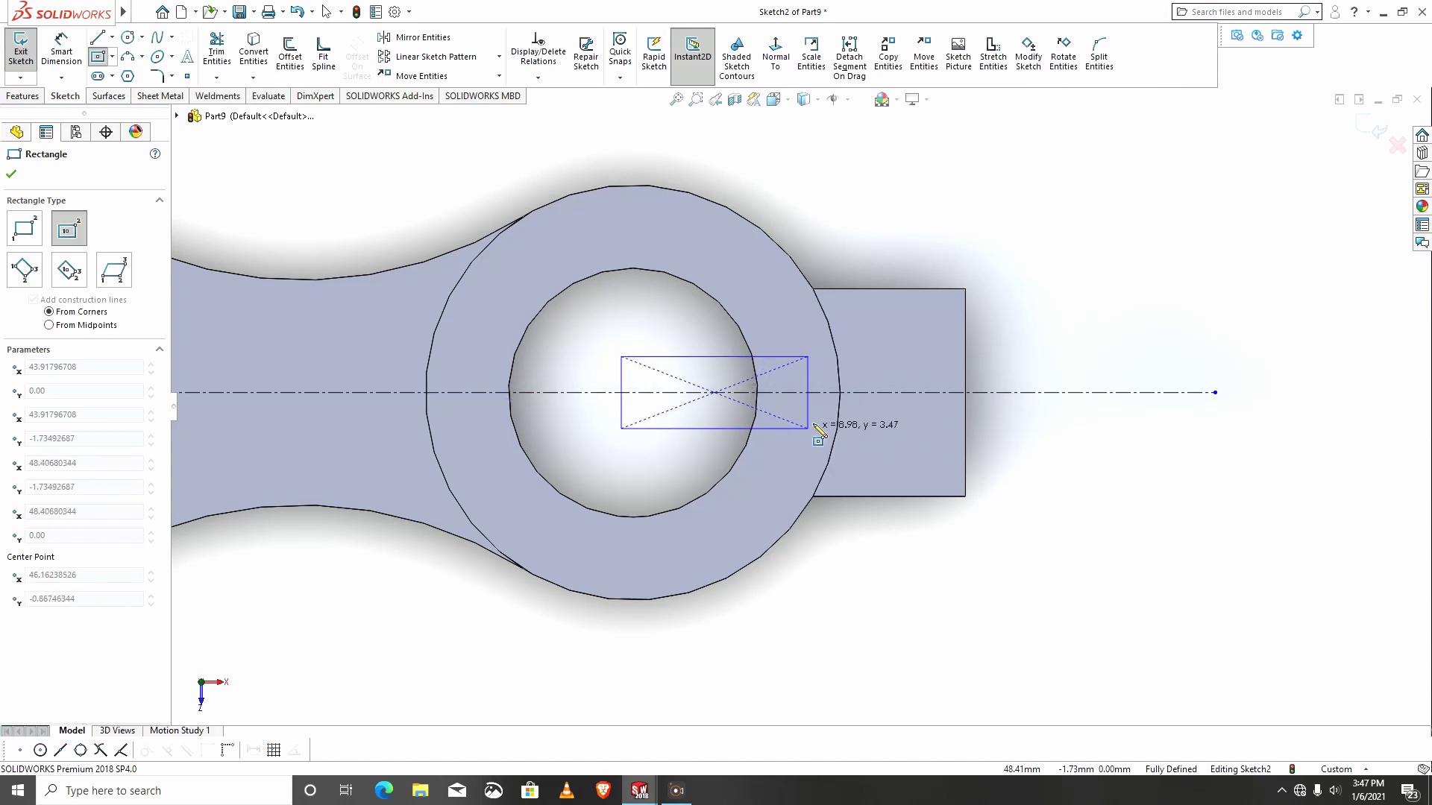
{"action": "key", "text": "Escape"}
{"action": "key", "text": "Return"}
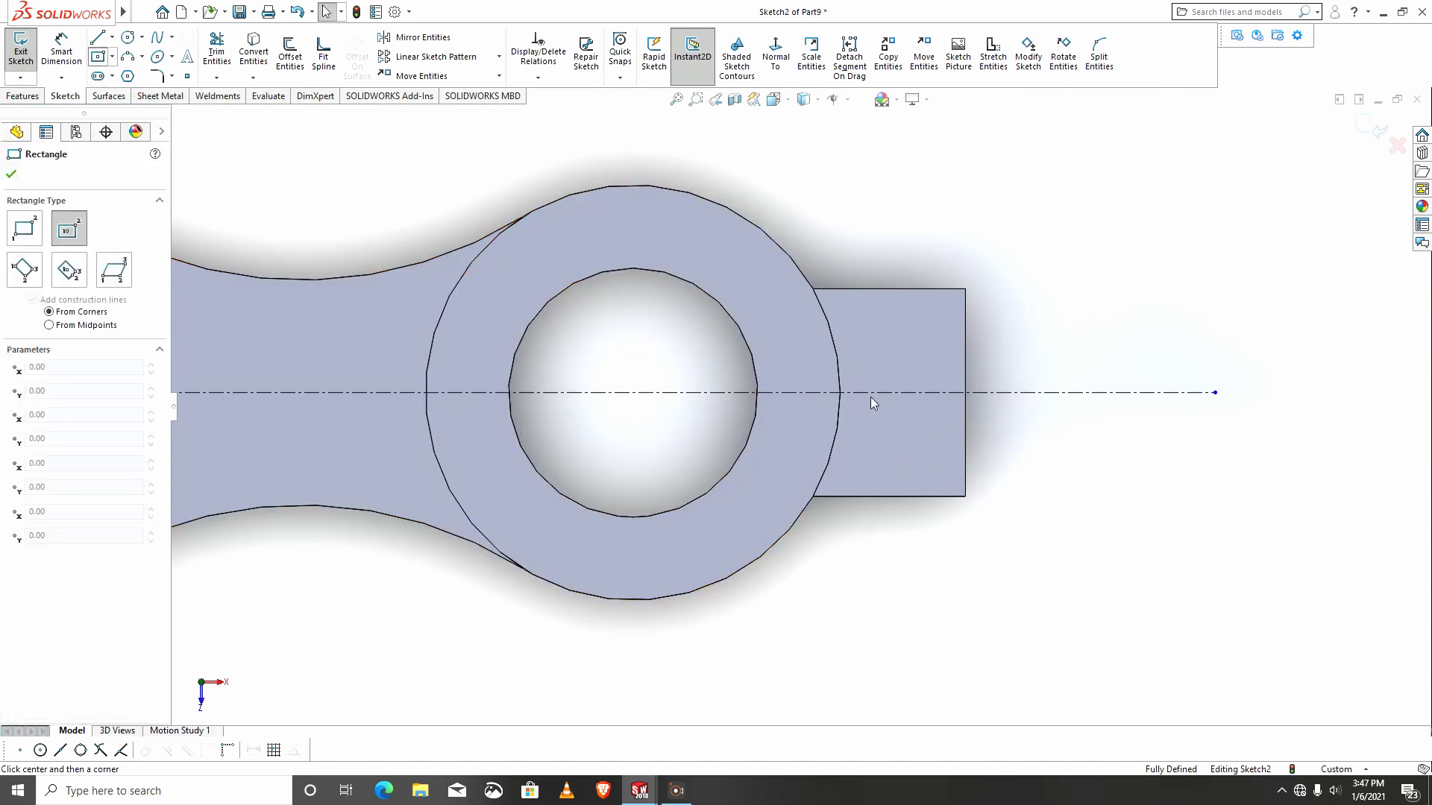
{"action": "left_click", "coordinate": [852, 393]}
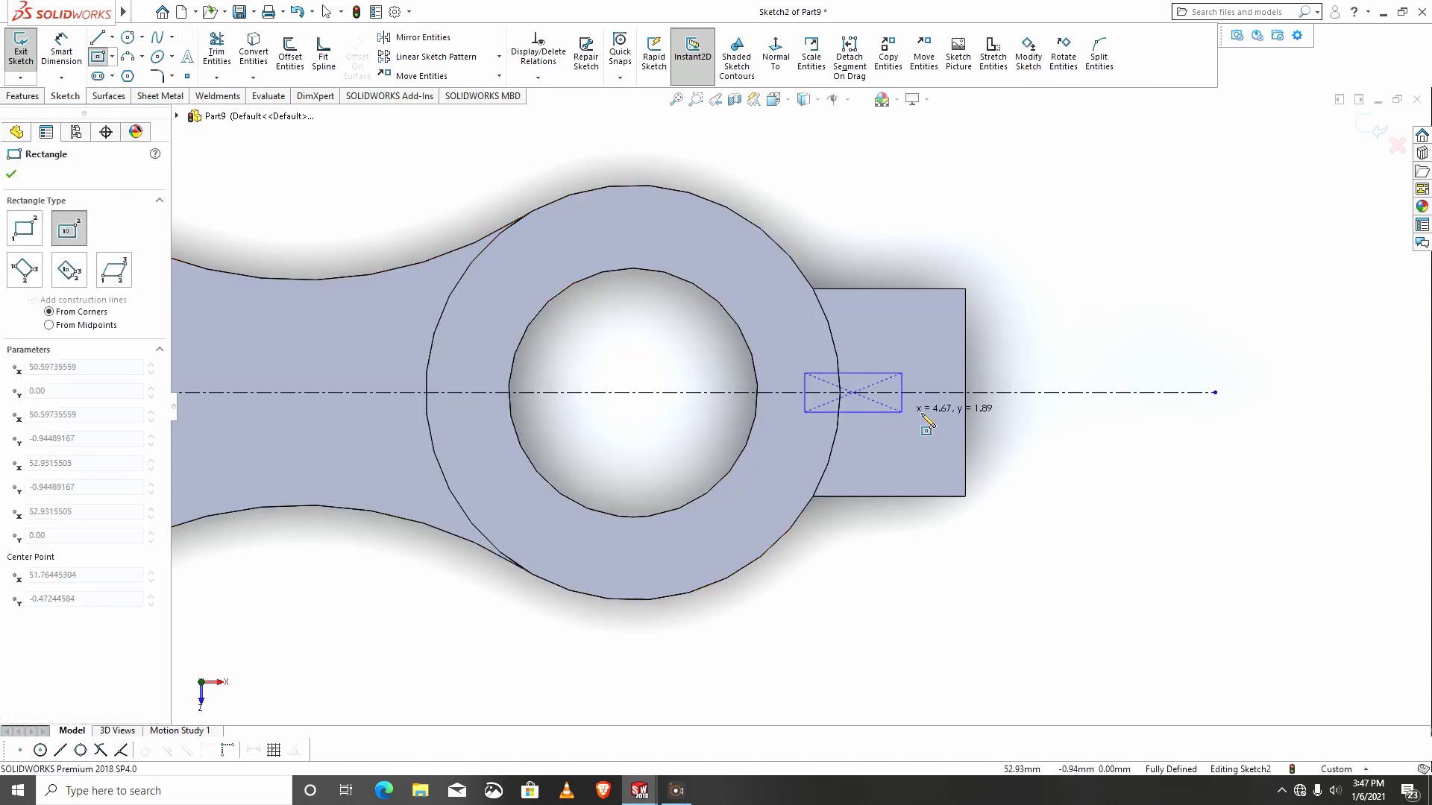
{"action": "left_click", "coordinate": [1047, 421]}
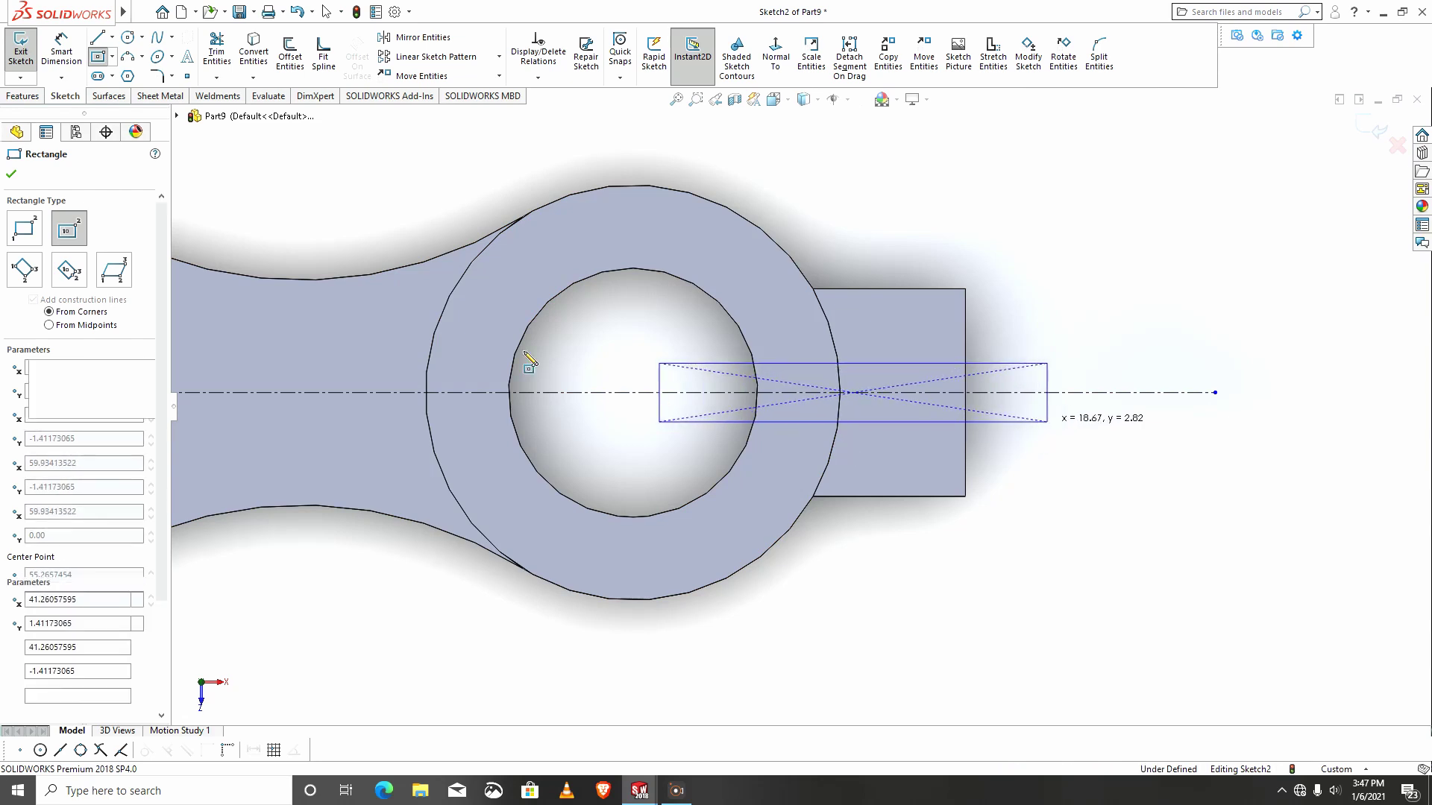
Dimension the rectangle's height across the centerline and set it to 1.5 mm.
{"action": "left_click", "coordinate": [67, 56]}
{"action": "left_click", "coordinate": [1079, 412]}
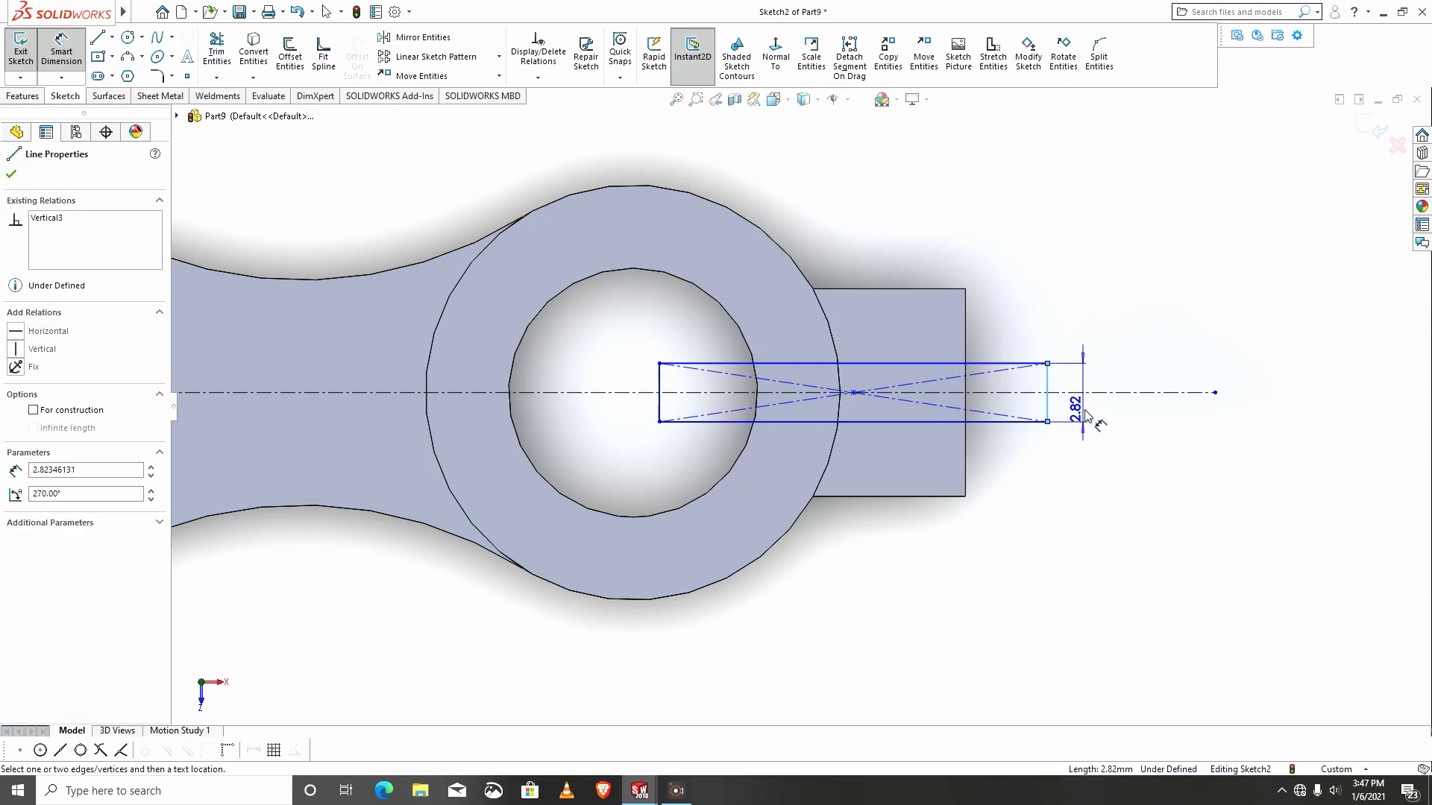
{"action": "left_click", "coordinate": [1118, 408]}
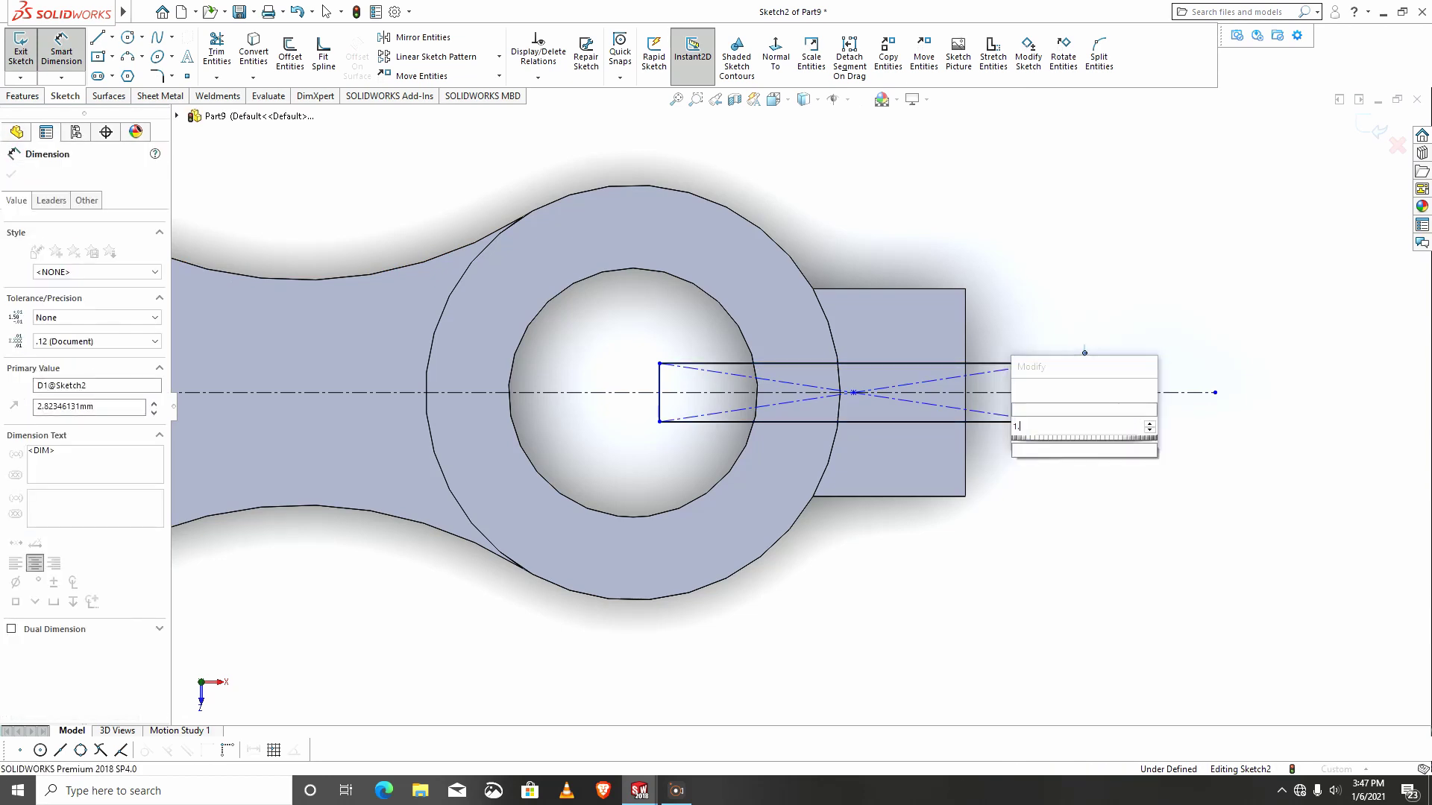
{"action": "type", "text": "1.5"}
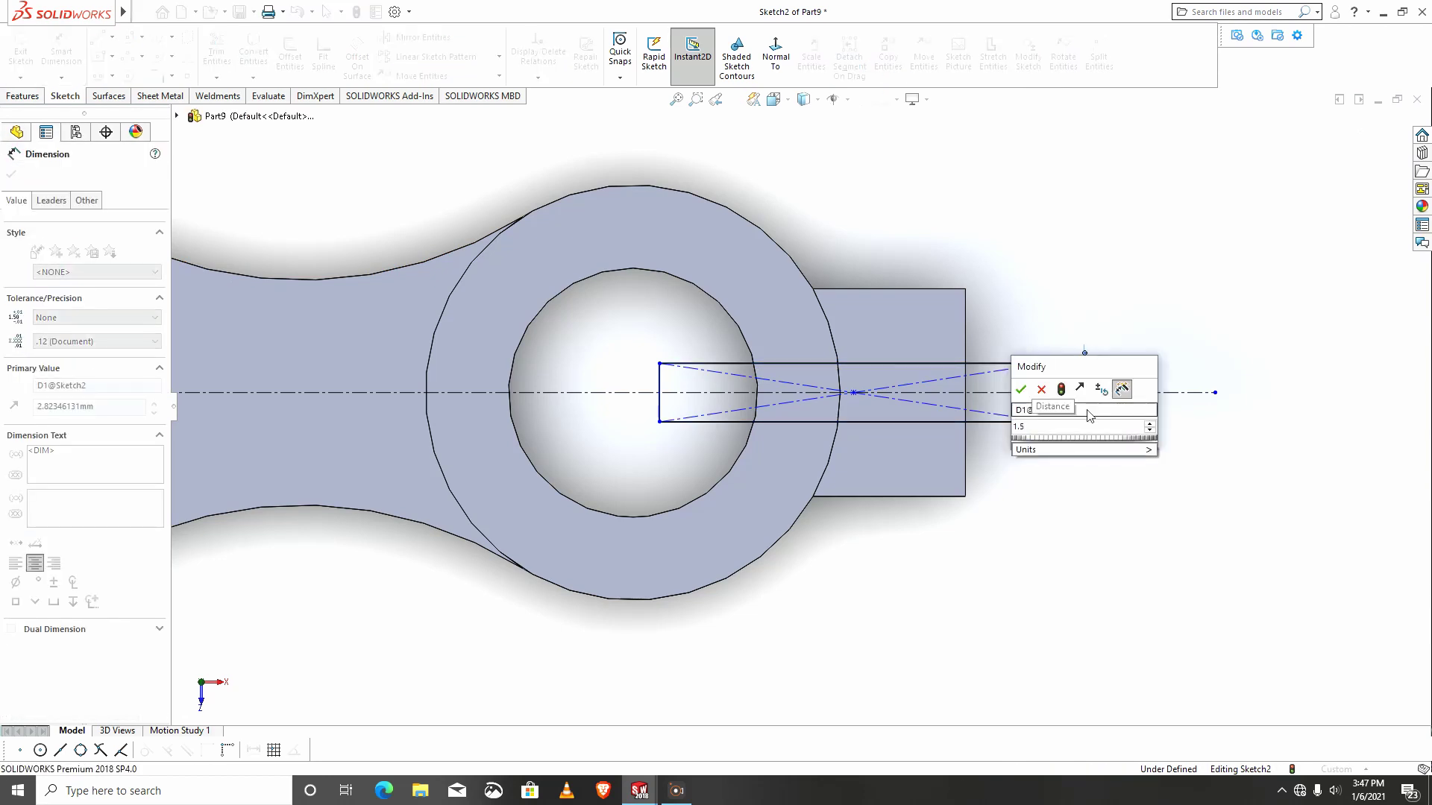
{"action": "left_click", "coordinate": [1020, 390]}
Cut-extrude the narrow rectangle 38 mm deep to slot the small boss wall and the end tab.
{"action": "scroll", "coordinate": [962, 501], "scroll_direction": "up", "scroll_amount": 5}
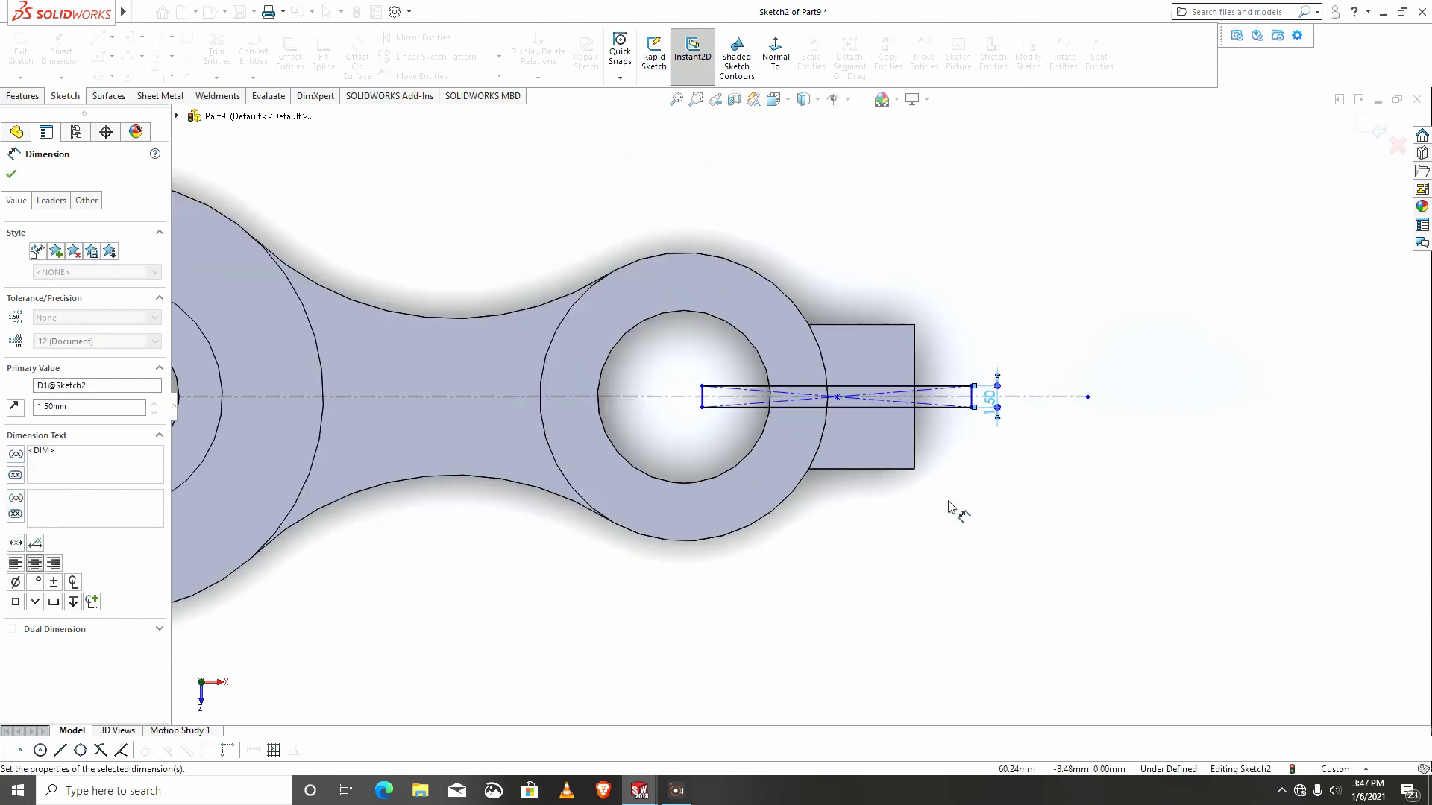
{"action": "middle_click_drag", "start_coordinate": [893, 464], "coordinate": [898, 406]}
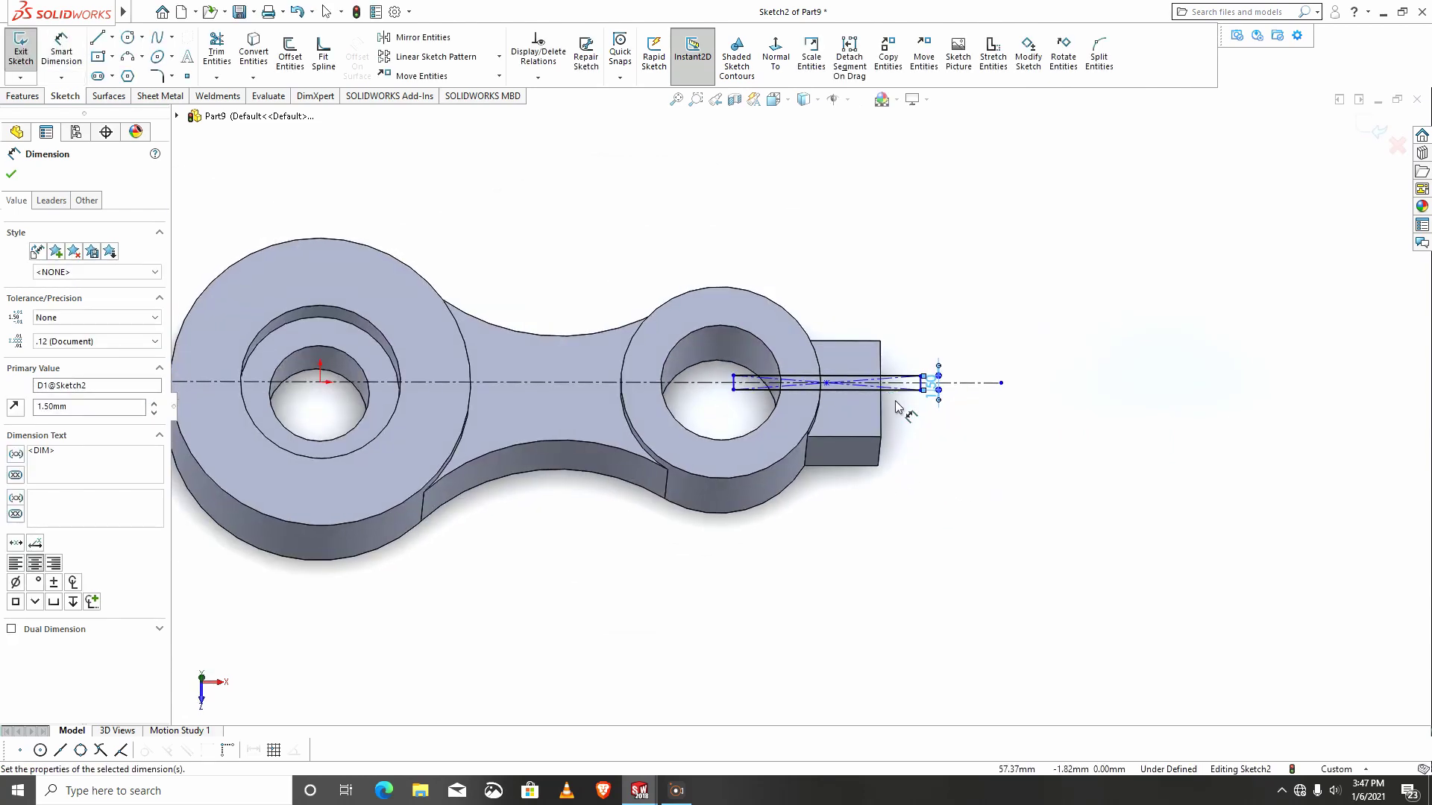
{"action": "left_click", "coordinate": [26, 95]}
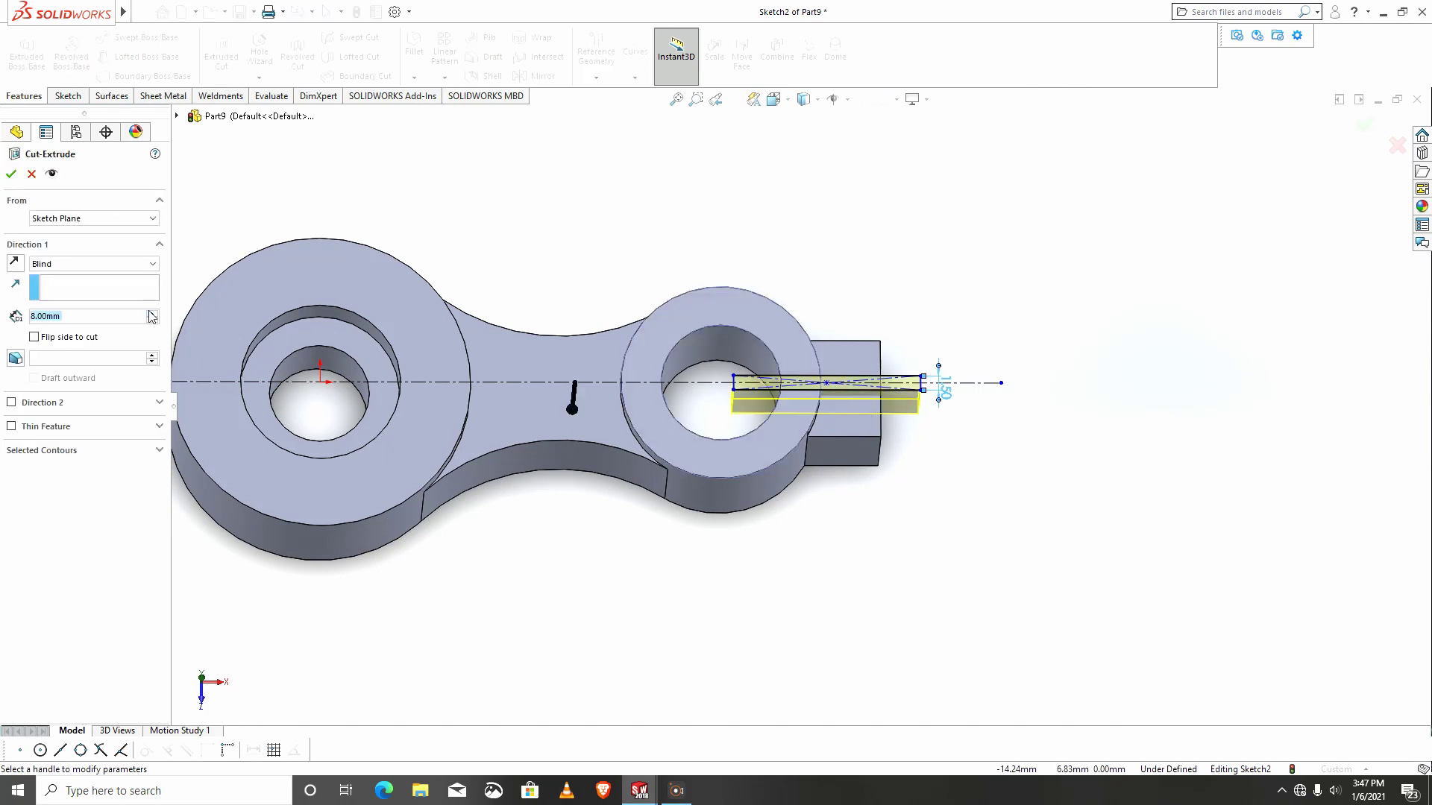
{"action": "left_click", "coordinate": [152, 312]}
{"action": "left_click", "coordinate": [152, 312]}
{"action": "left_click", "coordinate": [152, 312]}
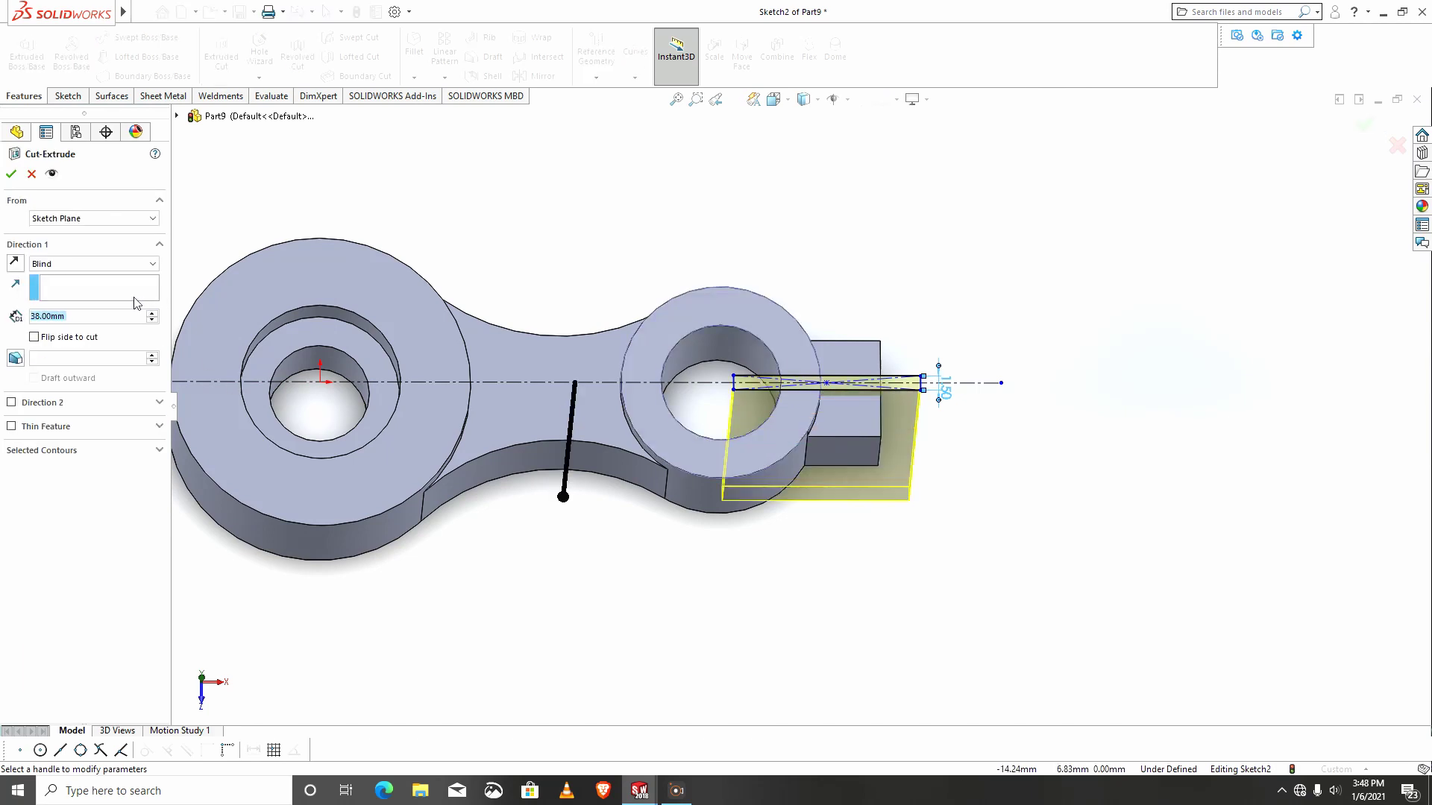
{"action": "left_click", "coordinate": [12, 175]}
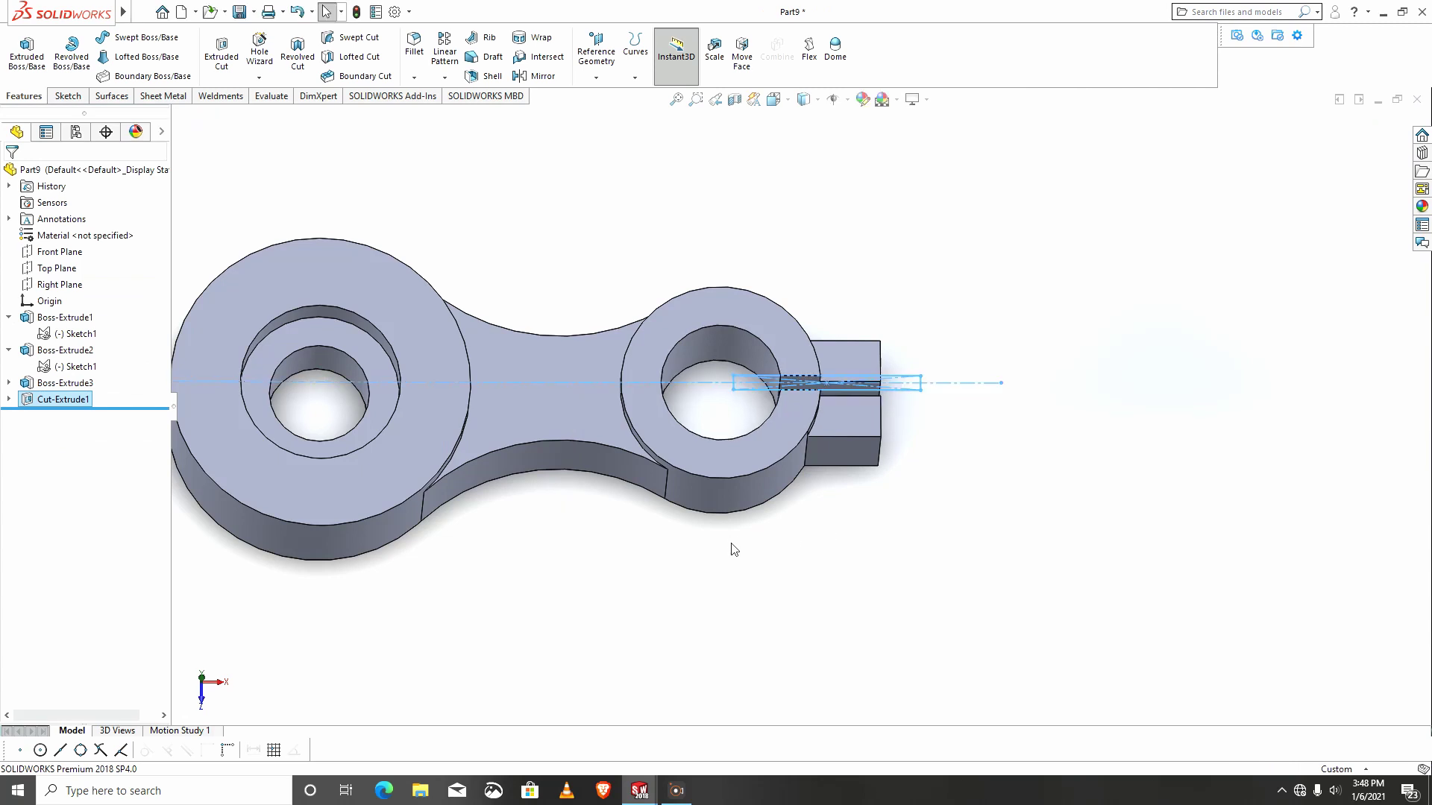
{"action": "left_click", "coordinate": [736, 562]}
Open a new sketch on the end tab's flat side face and view it normal to the sketch plane.
{"action": "mouse_move", "coordinate": [885, 448]}
{"action": "middle_mouse_down"}
{"action": "mouse_move", "coordinate": [806, 311]}
{"action": "mouse_move", "coordinate": [687, 409]}
{"action": "mouse_move", "coordinate": [849, 381]}
{"action": "mouse_move", "coordinate": [879, 351]}
{"action": "middle_mouse_up"}
{"action": "scroll", "coordinate": [822, 475], "scroll_direction": "down", "scroll_amount": 4}
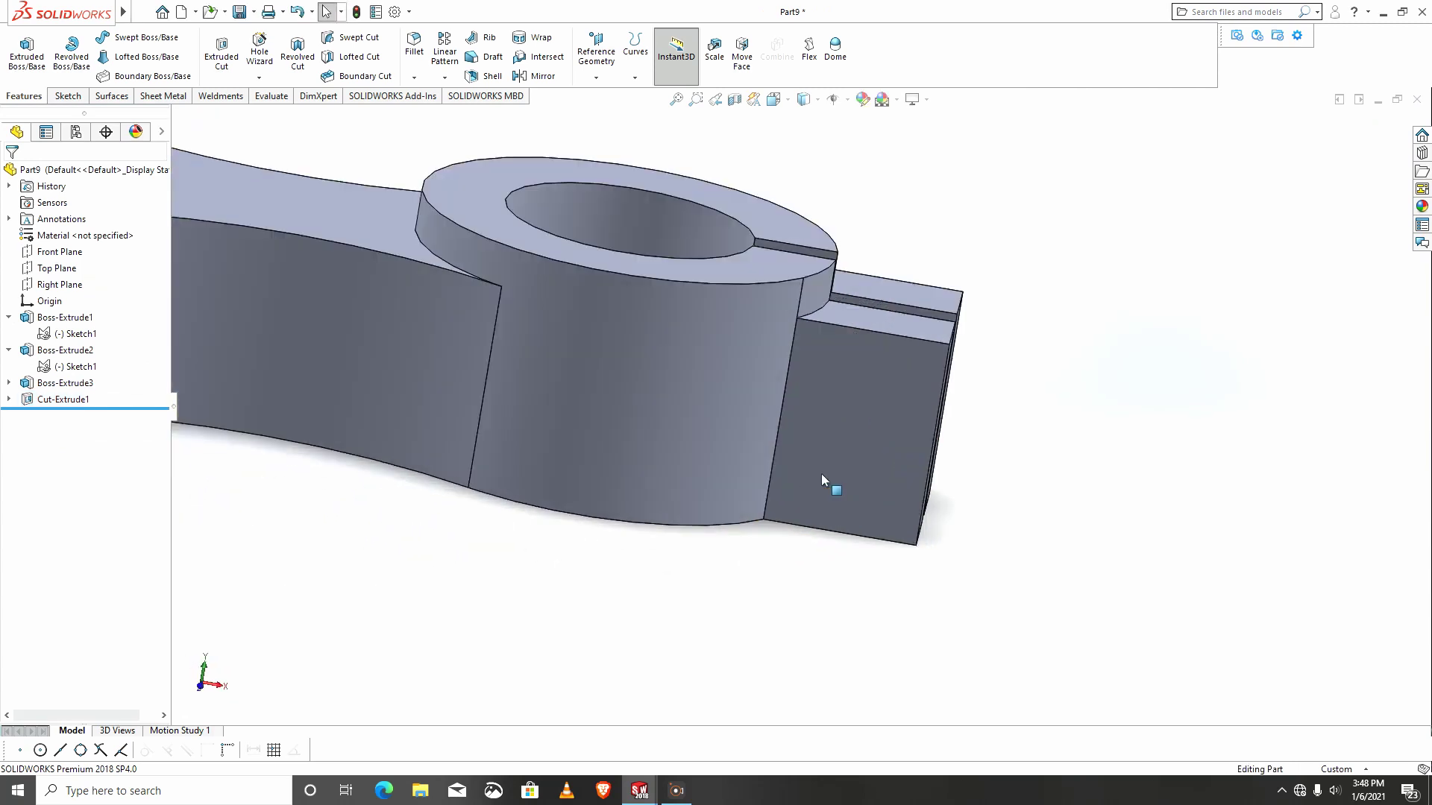
{"action": "left_click", "coordinate": [853, 412]}
{"action": "left_click", "coordinate": [918, 364]}
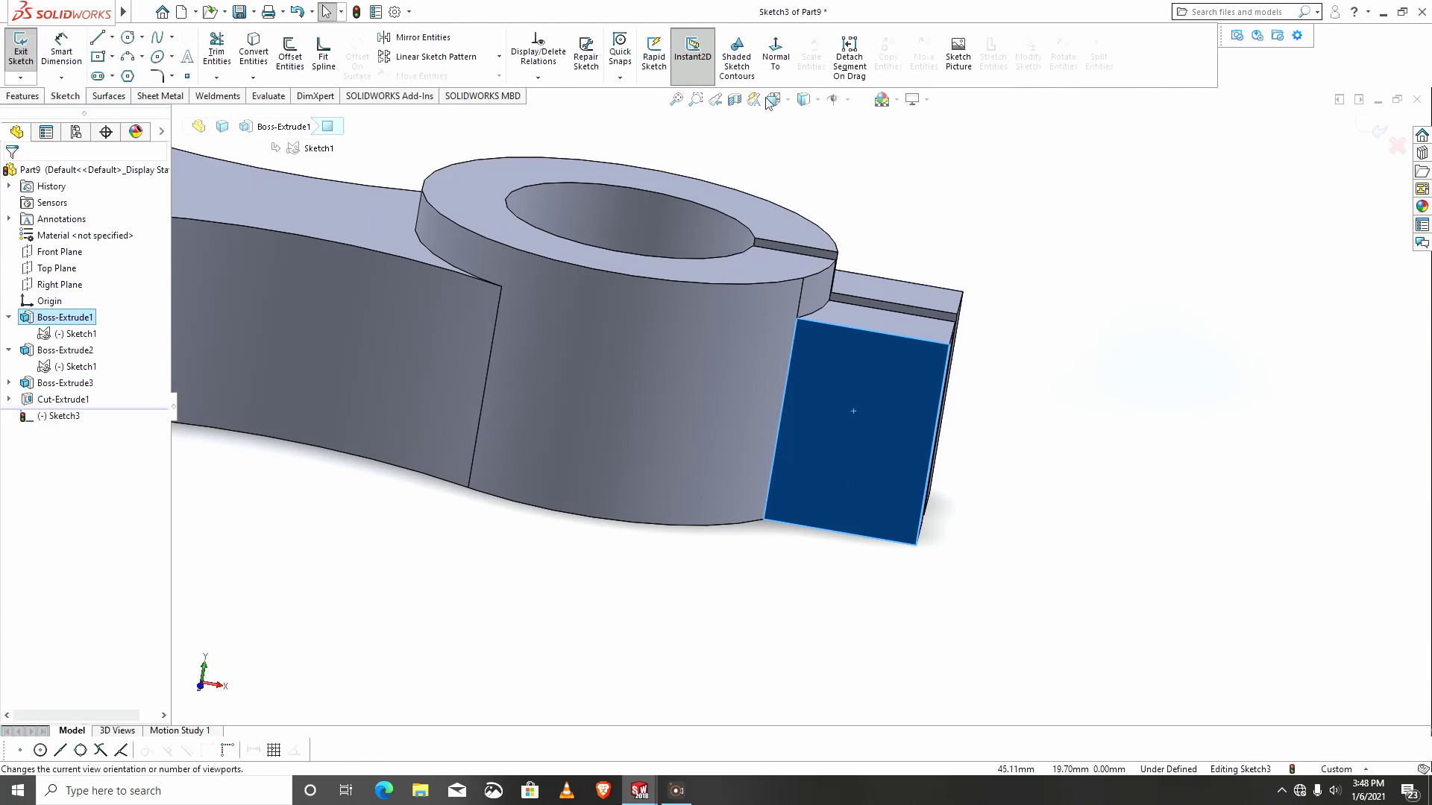
{"action": "left_click", "coordinate": [777, 54]}
{"action": "scroll", "coordinate": [1060, 446], "scroll_direction": "down", "scroll_amount": 5}
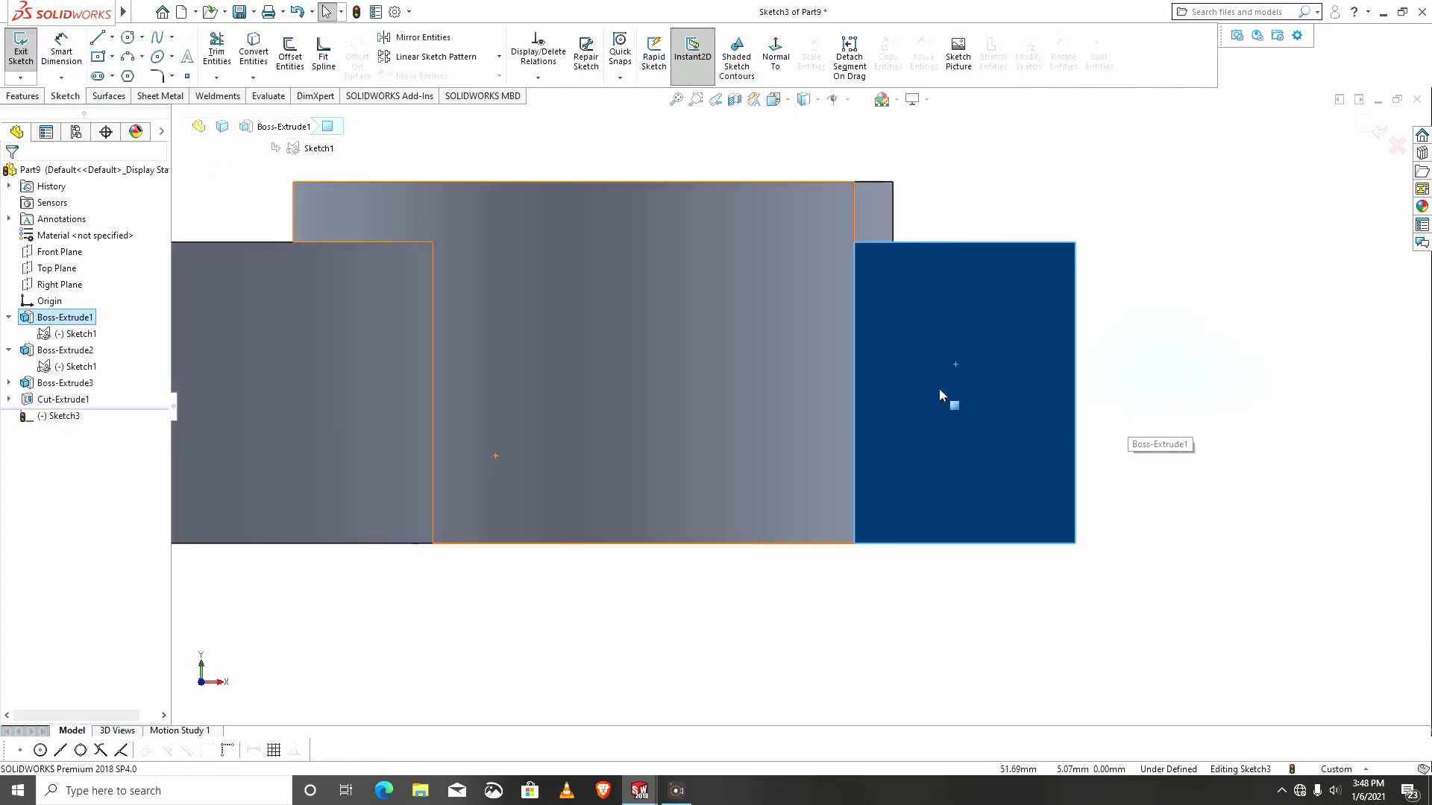
{"action": "left_click", "coordinate": [1187, 270]}
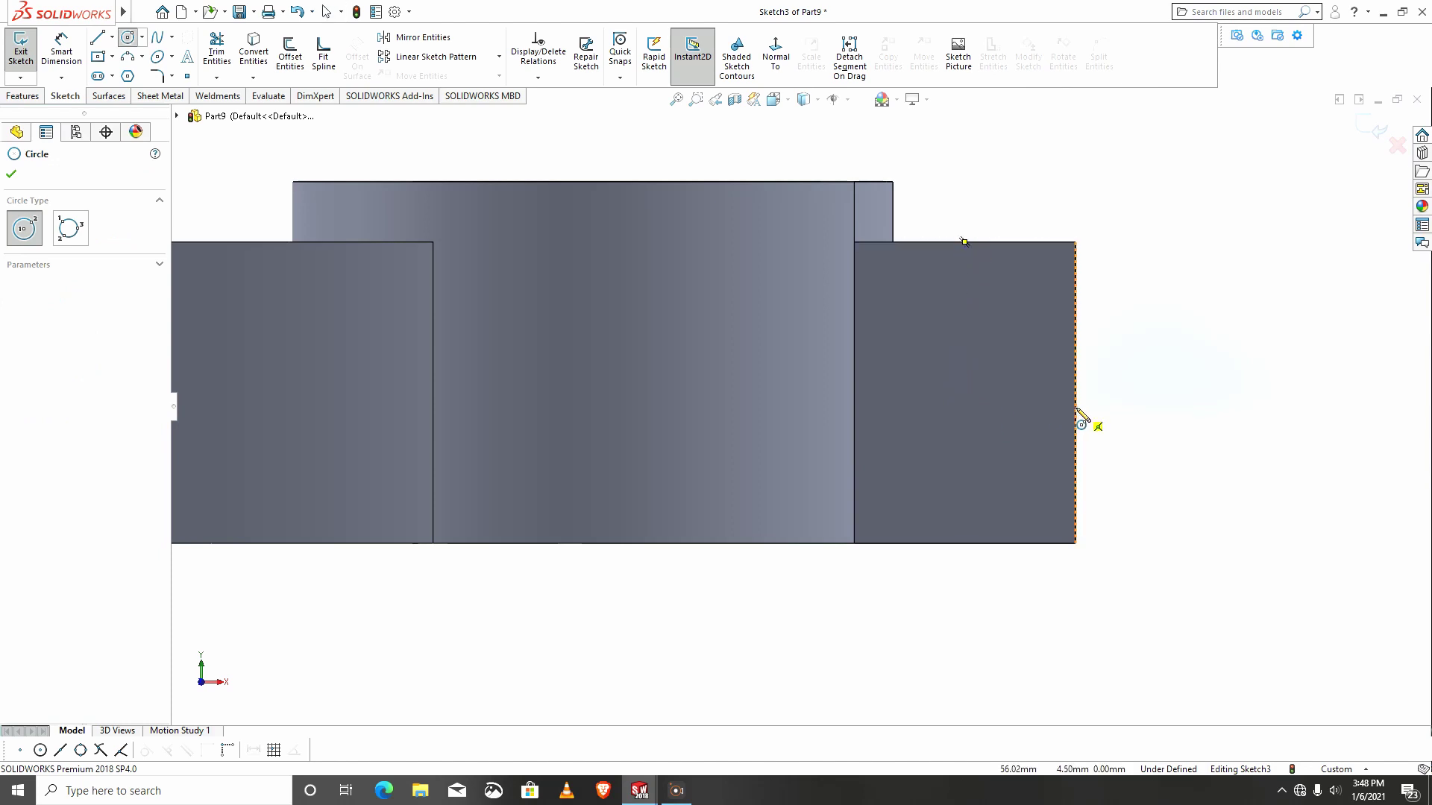
Draw a circle on the tab's side face, centered at the face's mid-height, and set its diameter to 4 mm.
{"action": "left_click", "coordinate": [965, 393]}
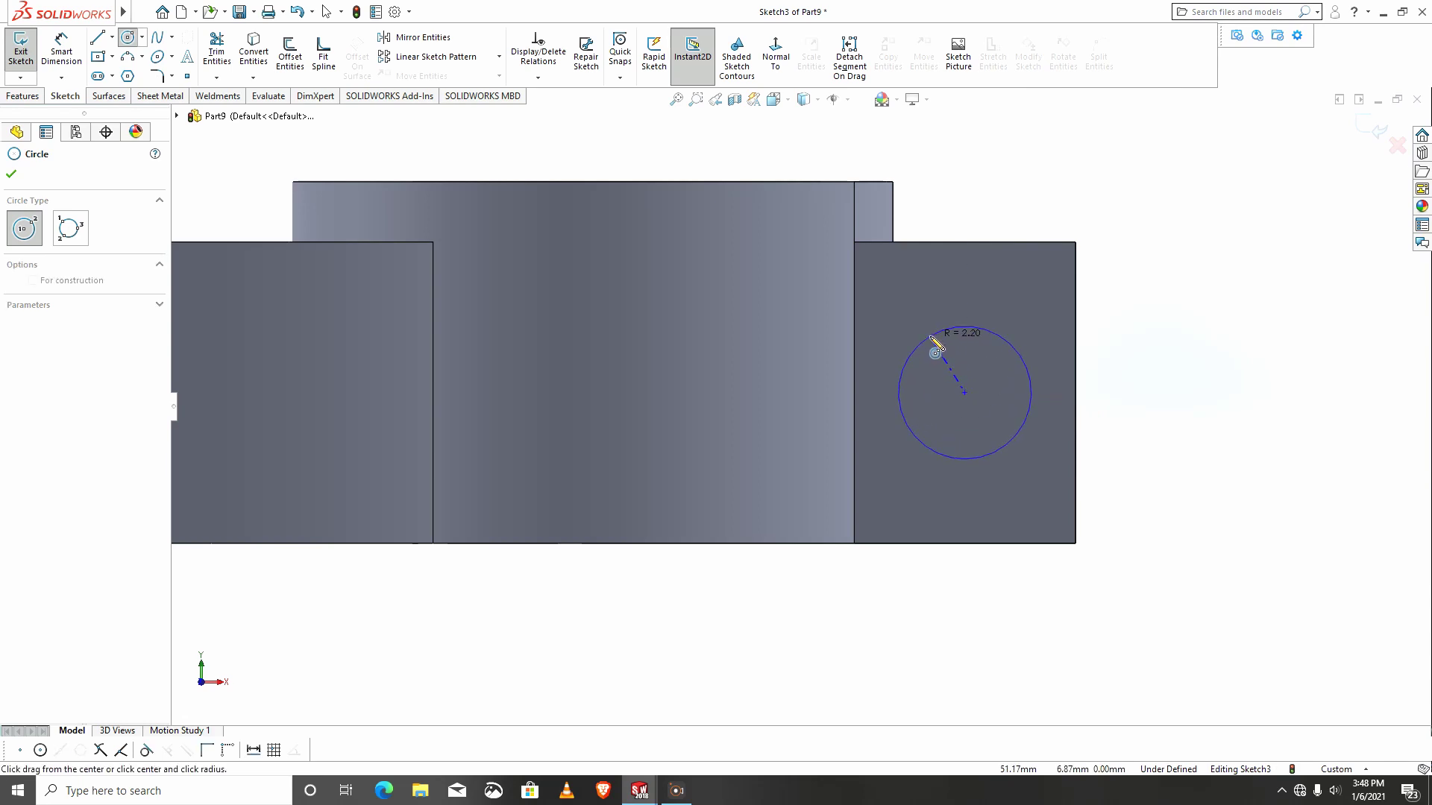
{"action": "left_click", "coordinate": [930, 338]}
{"action": "left_click", "coordinate": [75, 57]}
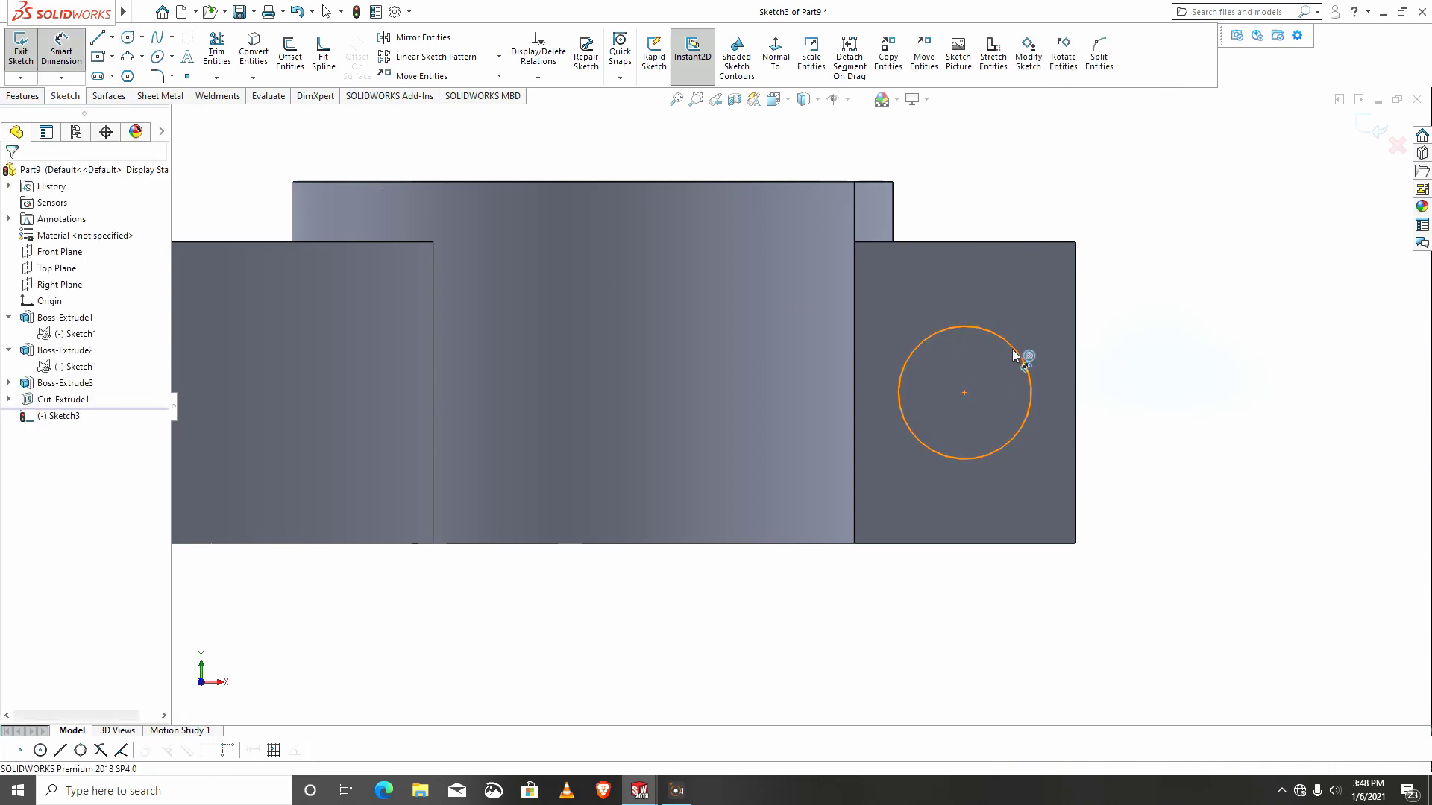
{"action": "left_click", "coordinate": [1013, 349]}
{"action": "left_click", "coordinate": [1028, 422]}
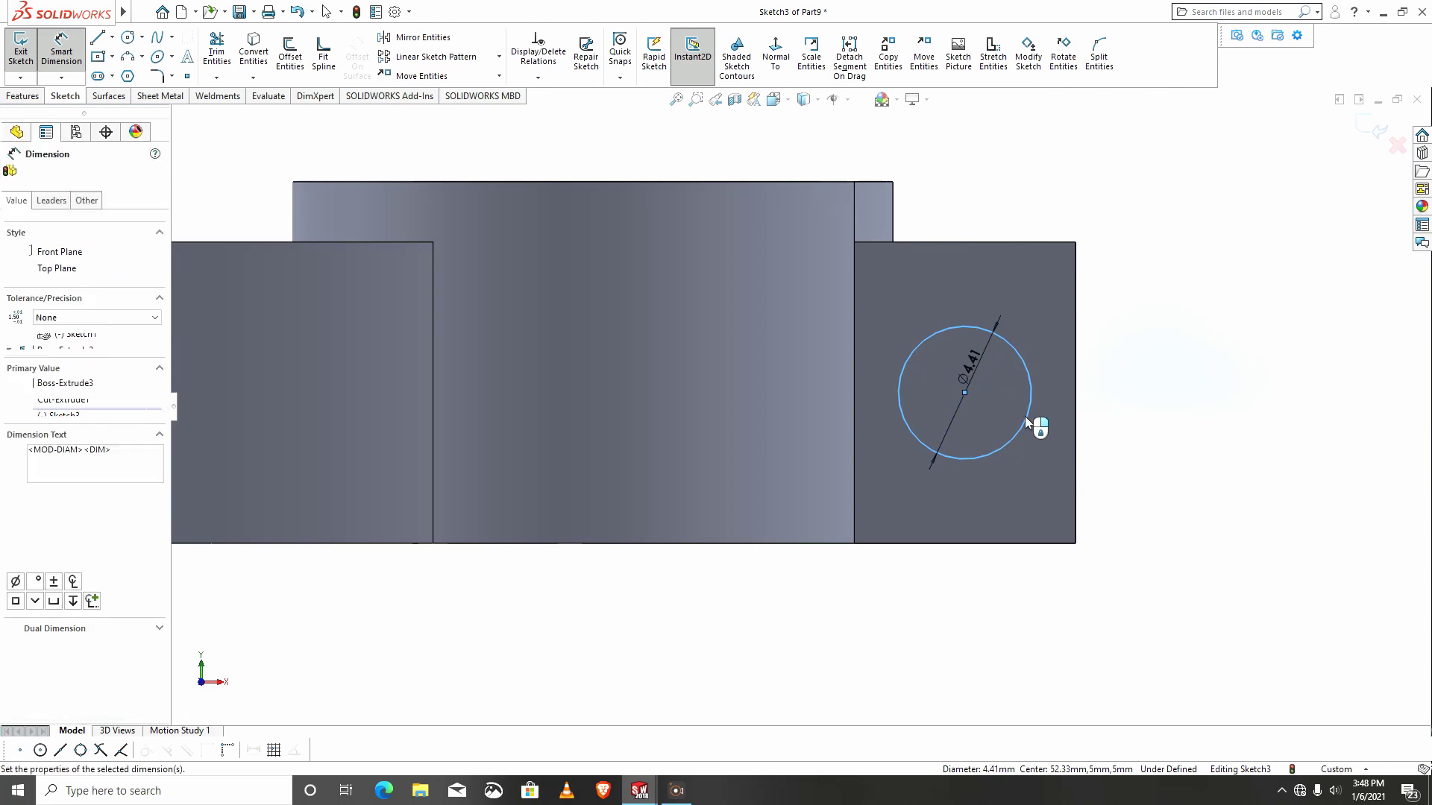
{"action": "type", "text": "4"}
{"action": "key", "text": "Return"}
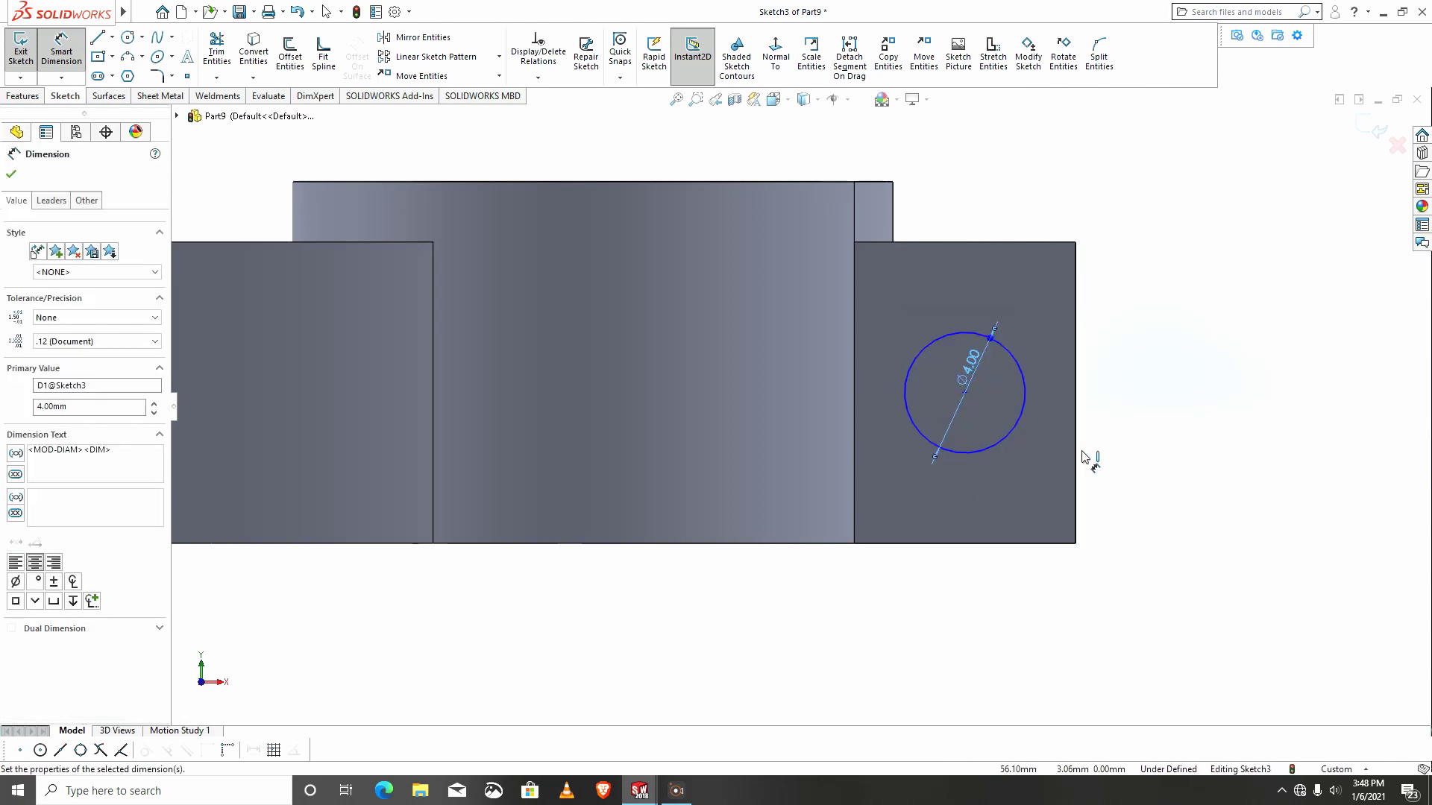
Cut-extrude the 4 mm circle 38 mm deep through both halves of the slotted end tab.
{"action": "scroll", "coordinate": [1081, 455], "scroll_direction": "down", "scroll_amount": 2}
{"action": "left_click", "coordinate": [22, 96]}
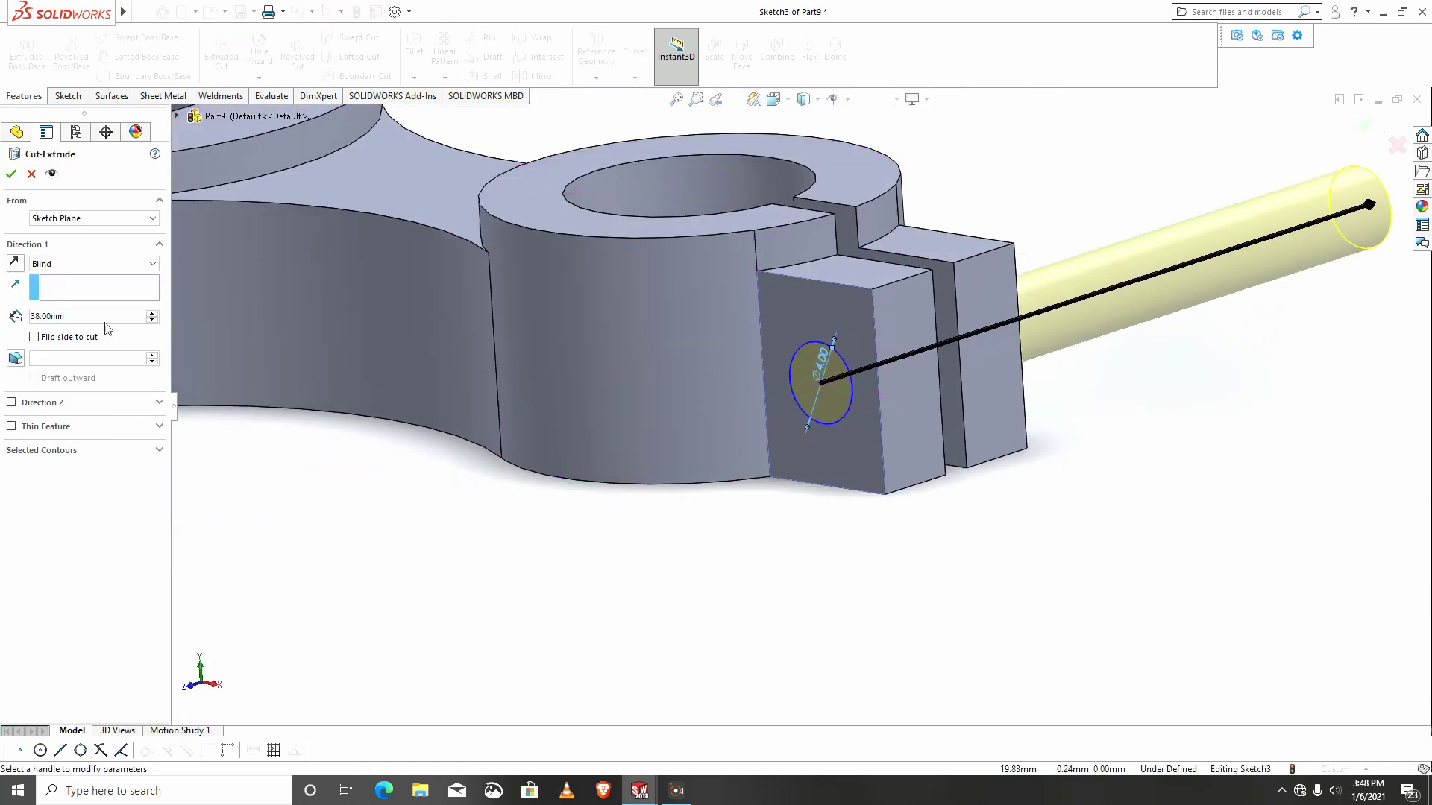
{"action": "left_click", "coordinate": [12, 176]}
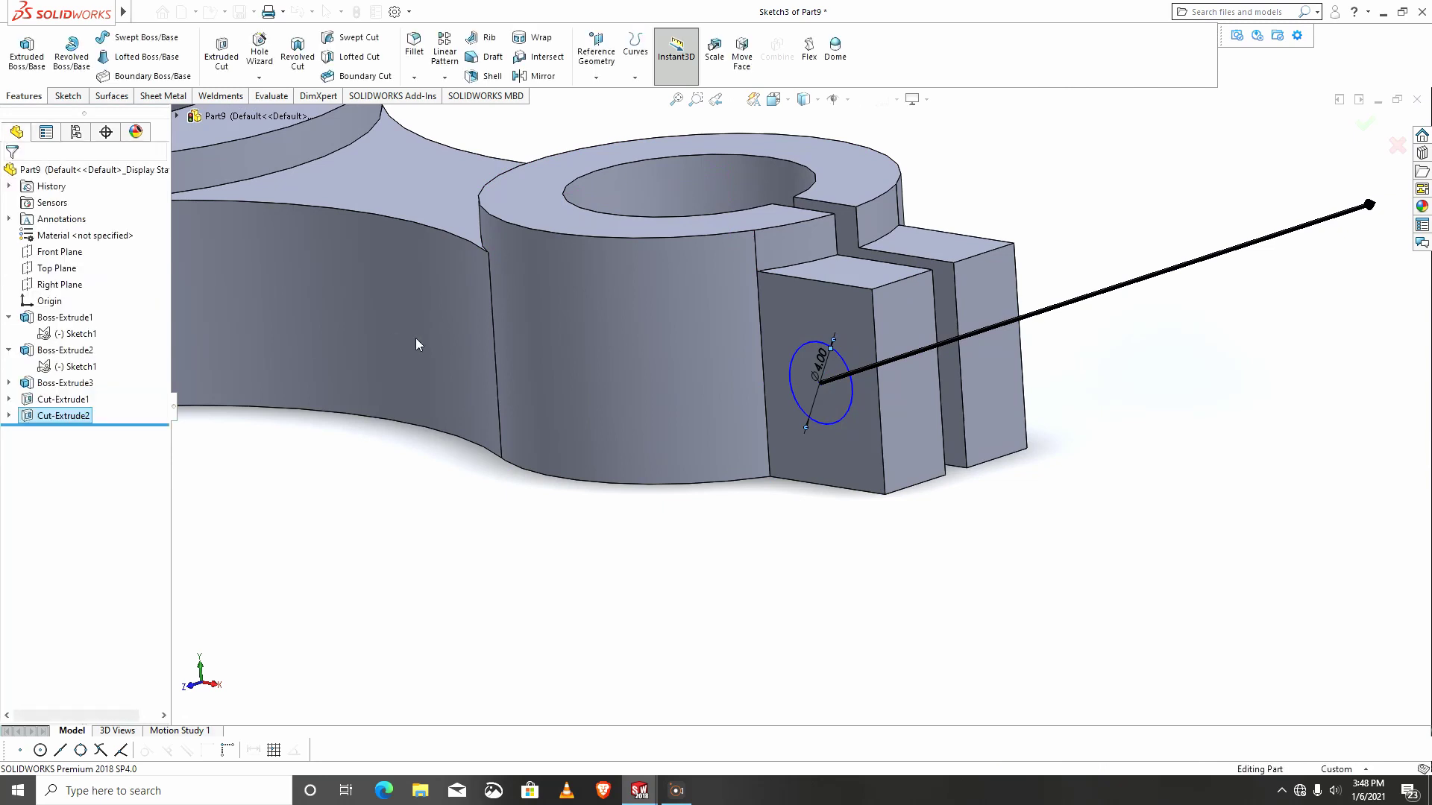
Turn on the perspective display and apply the Plain White scene to the part.
{"action": "scroll", "coordinate": [418, 339], "scroll_direction": "up", "scroll_amount": 4}
{"action": "middle_click_drag", "start_coordinate": [515, 467], "coordinate": [626, 344]}
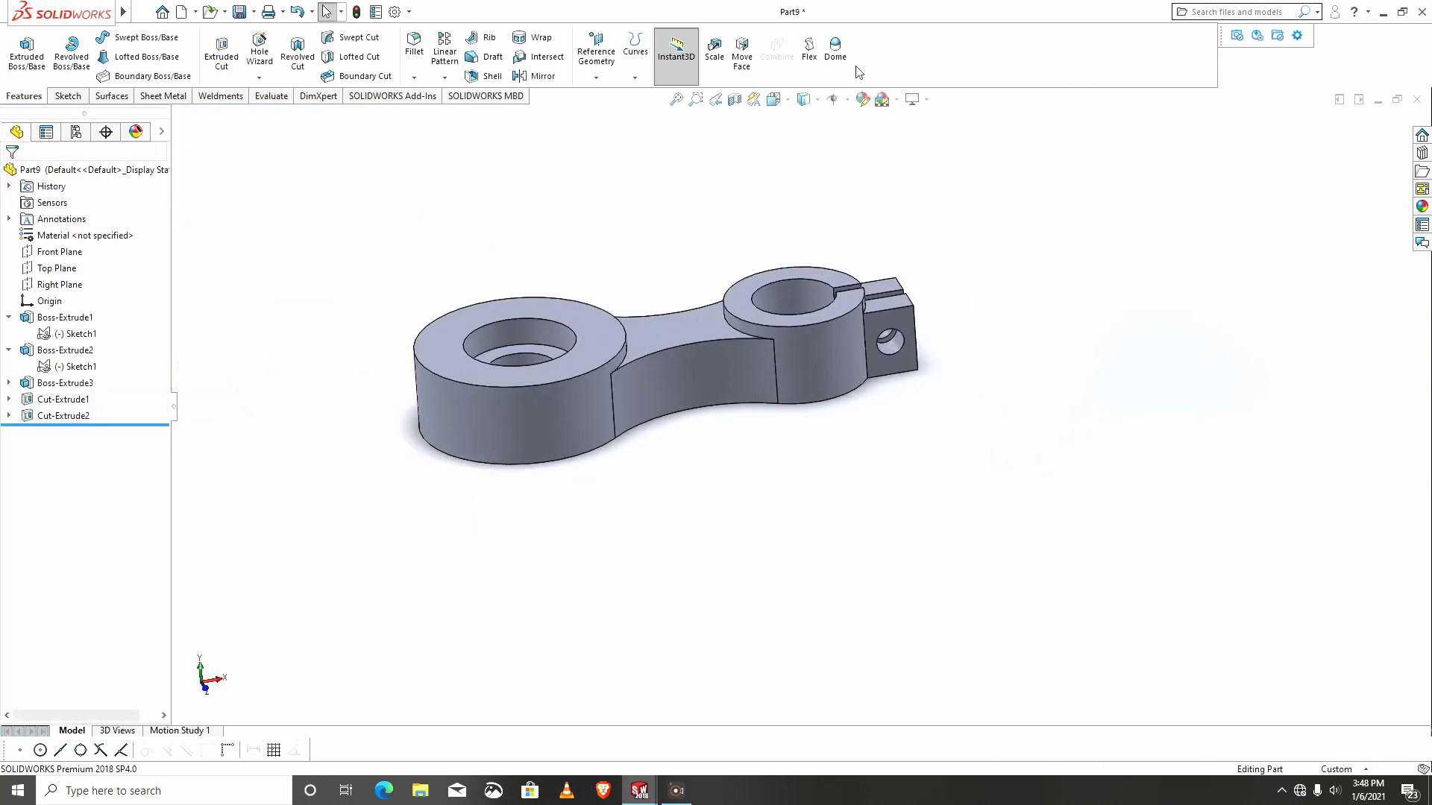
{"action": "left_click", "coordinate": [913, 100]}
{"action": "left_click", "coordinate": [951, 158]}
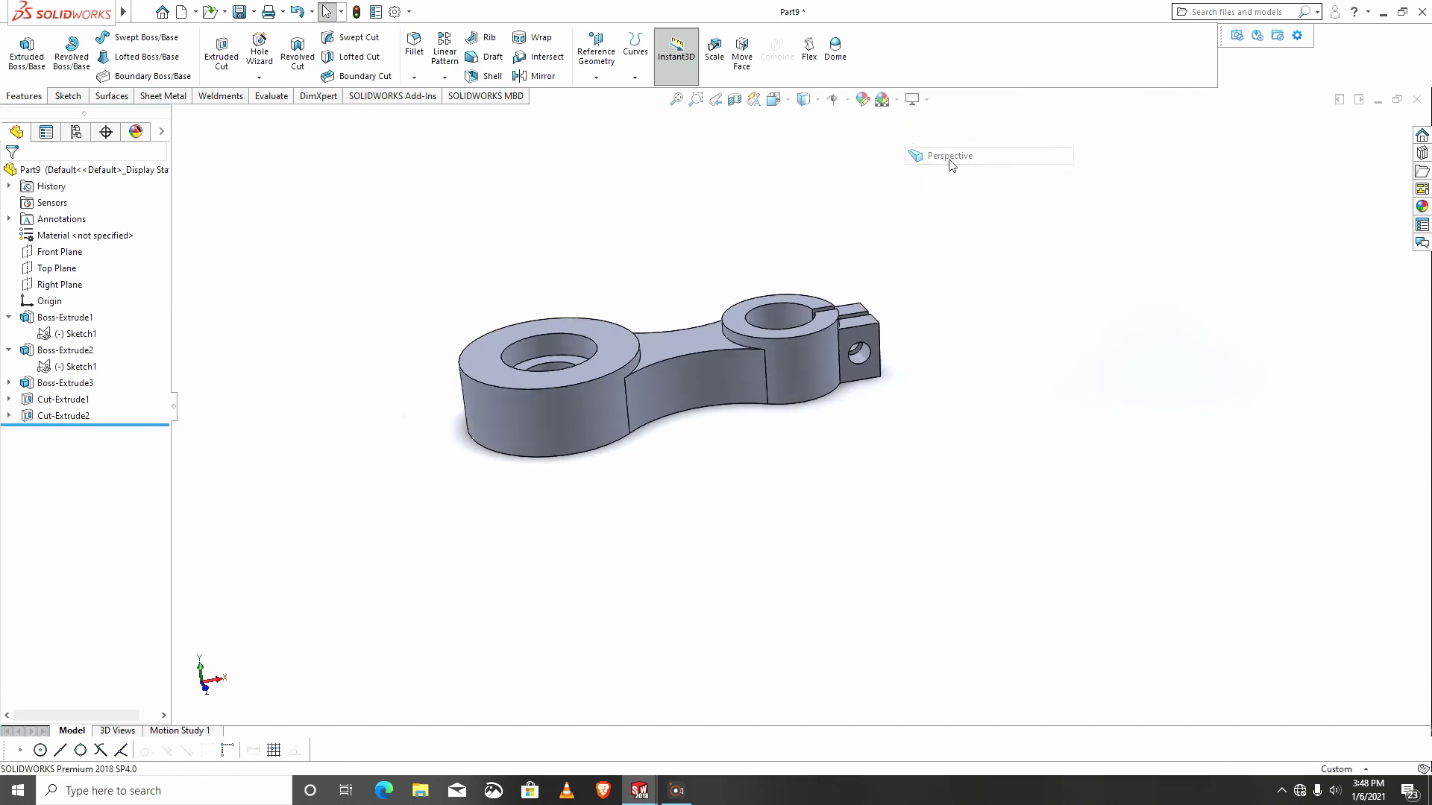
{"action": "left_click", "coordinate": [897, 100]}
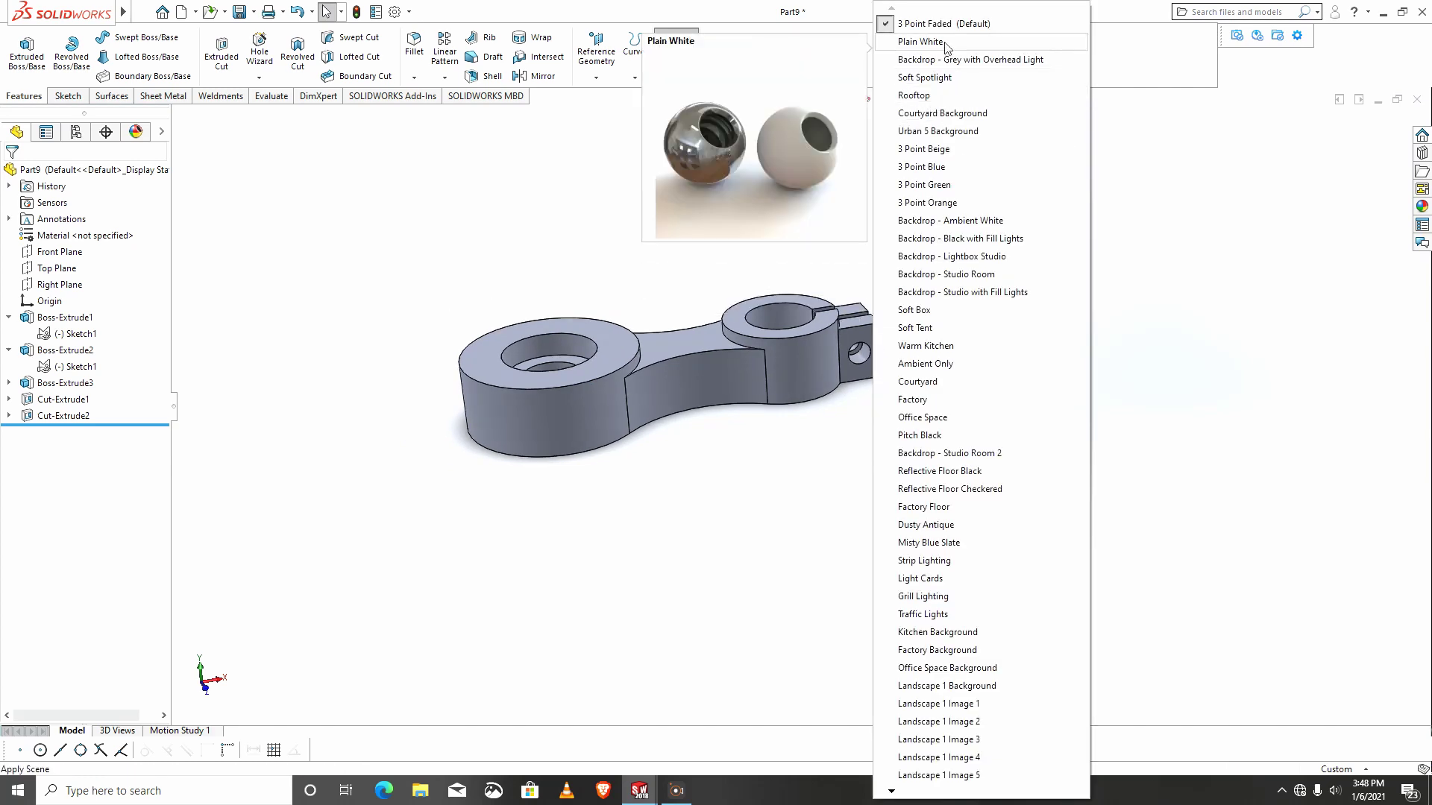
{"action": "left_click", "coordinate": [942, 42]}
Set up a 0.5 mm fillet on the upper faces of the large boss, the connecting arm and the small boss.
{"action": "scroll", "coordinate": [709, 259], "scroll_direction": "down", "scroll_amount": 1}
{"action": "scroll", "coordinate": [713, 266], "scroll_direction": "down", "scroll_amount": 2}
{"action": "middle_click_drag", "start_coordinate": [683, 458], "coordinate": [591, 532]}
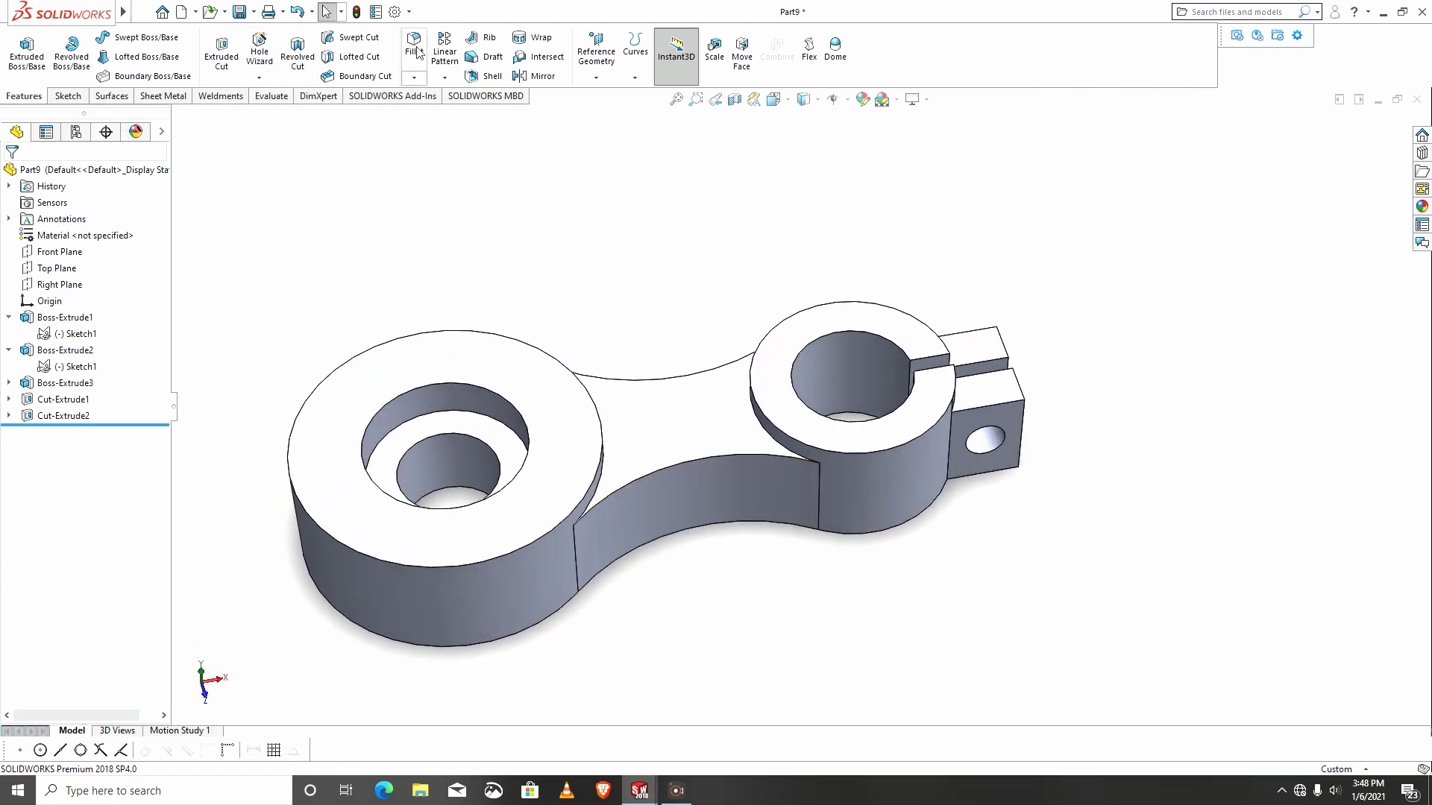
{"action": "scroll", "coordinate": [562, 517], "scroll_direction": "down", "scroll_amount": 2}
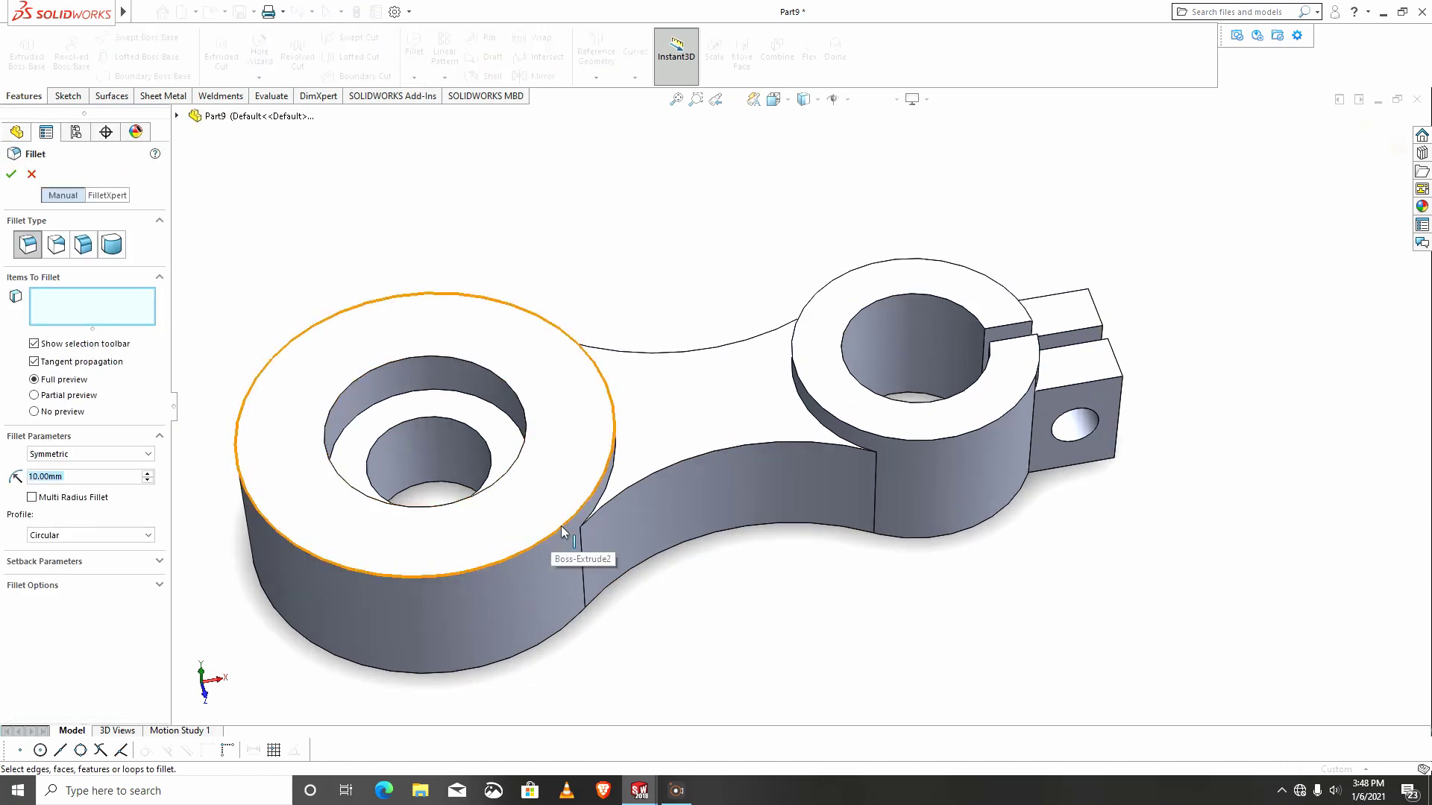
{"action": "scroll", "coordinate": [564, 535], "scroll_direction": "down", "scroll_amount": 3}
{"action": "scroll", "coordinate": [576, 512], "scroll_direction": "up", "scroll_amount": 2}
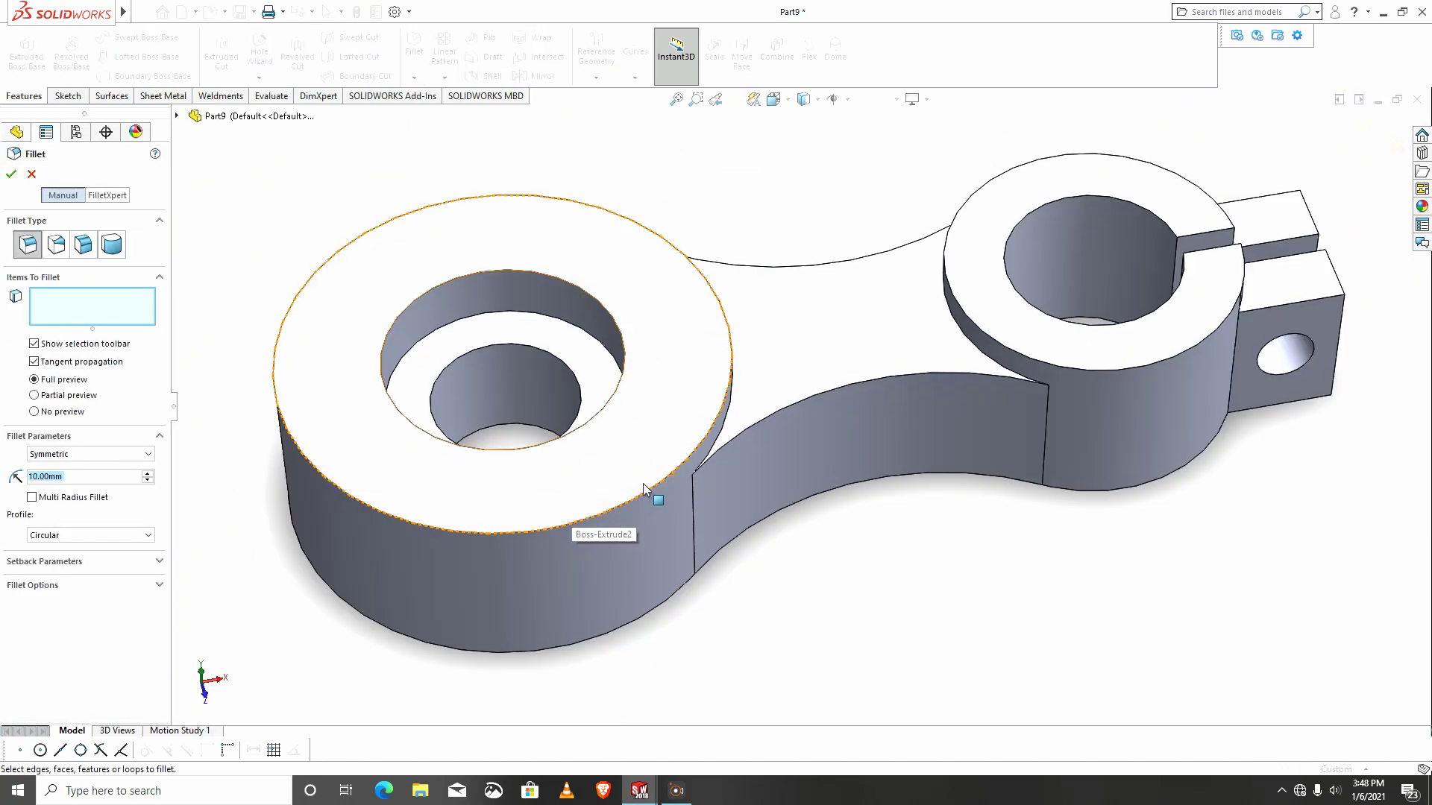
{"action": "left_click", "coordinate": [693, 434]}
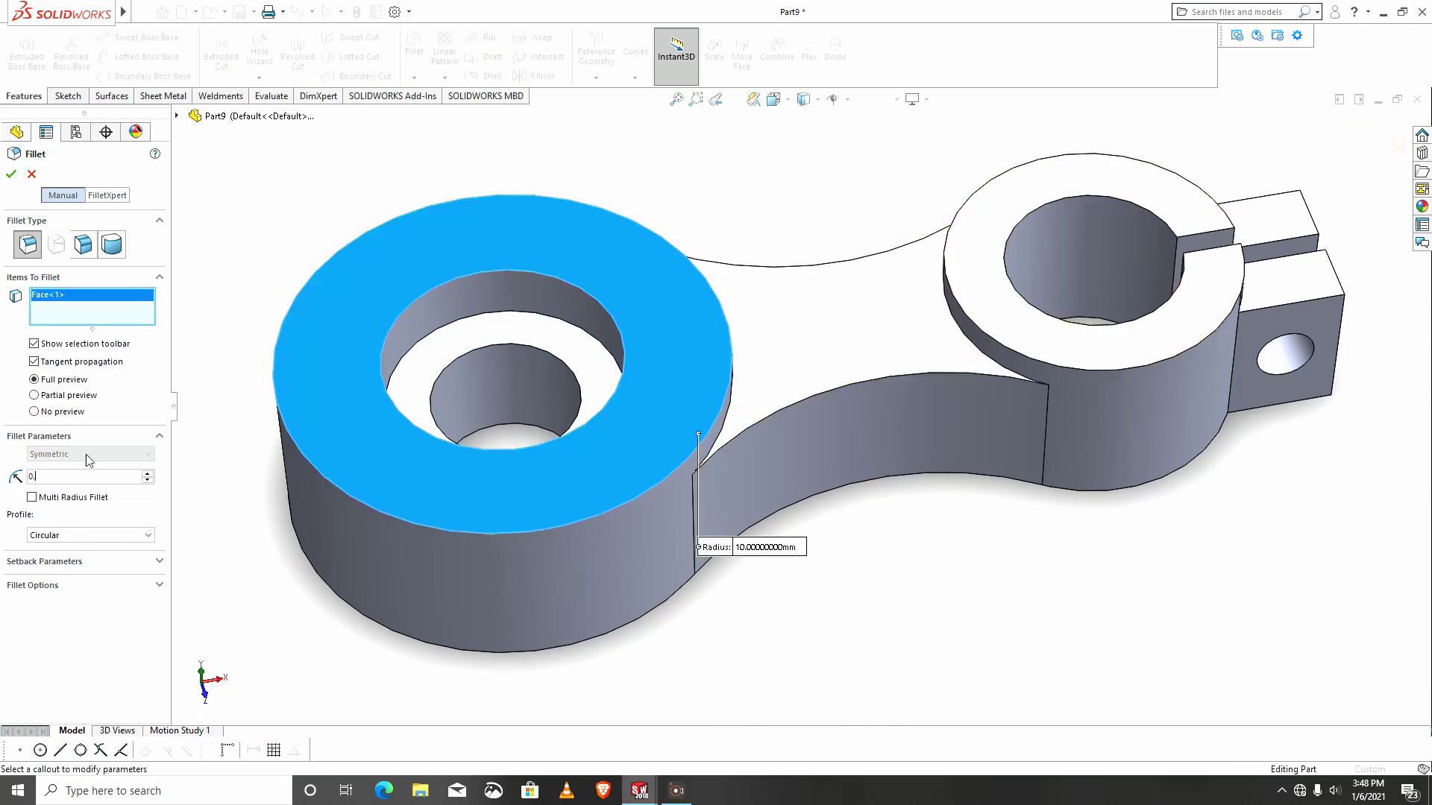
{"action": "key", "text": "Return"}
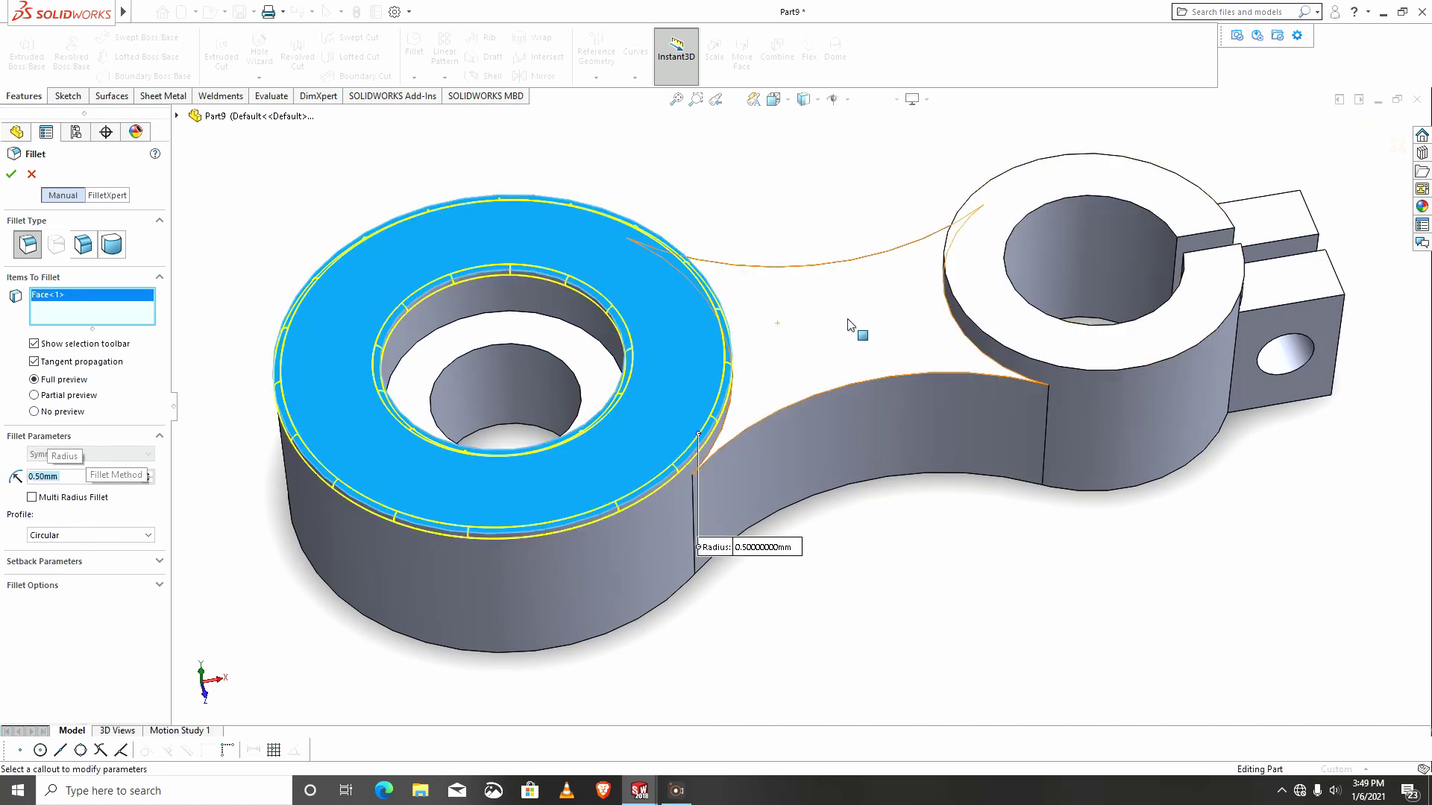
{"action": "left_click", "coordinate": [916, 351]}
{"action": "left_click", "coordinate": [1053, 341]}
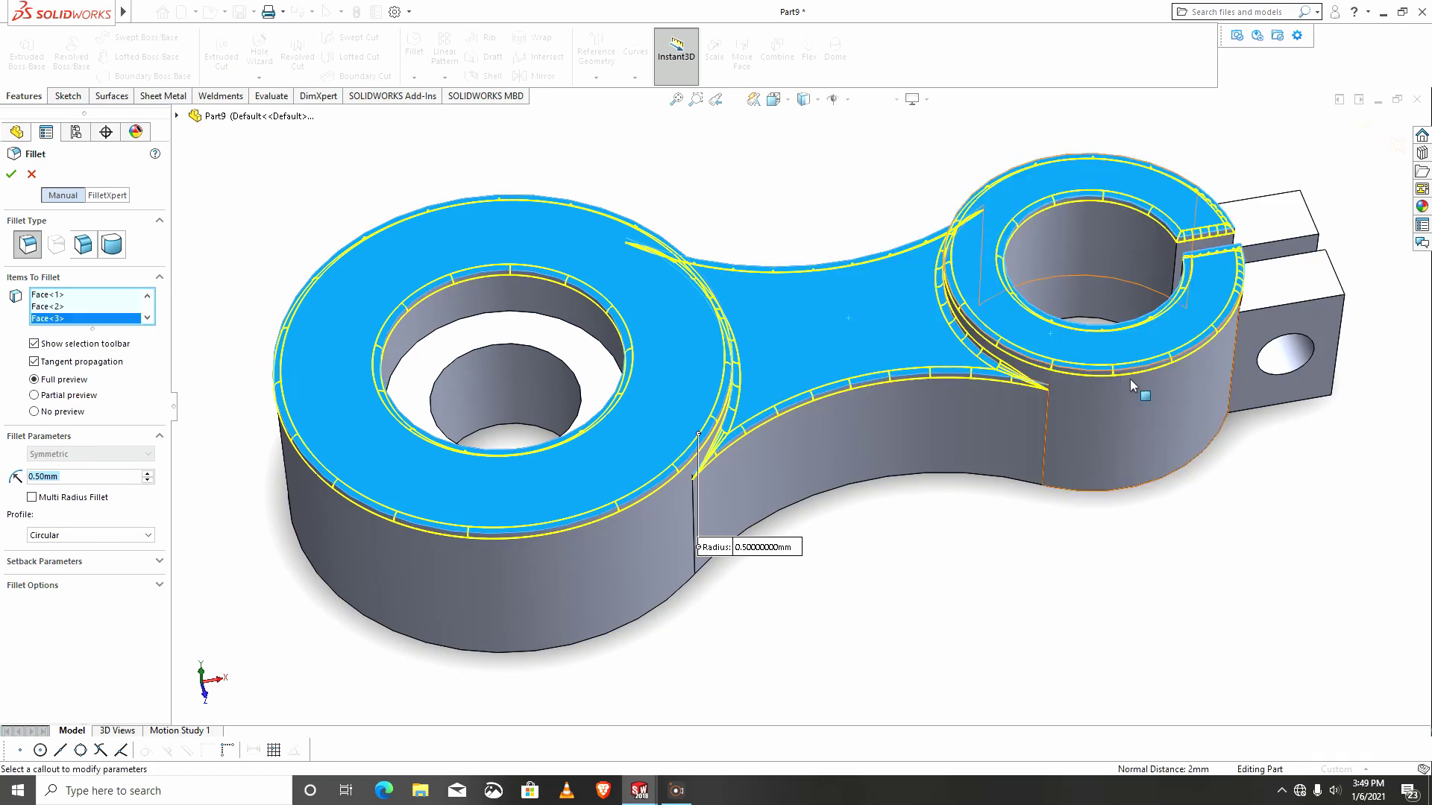
Try to include the top and end faces of the tab's front half in the fillet.
{"action": "scroll", "coordinate": [1130, 379], "scroll_direction": "down", "scroll_amount": 5}
{"action": "scroll", "coordinate": [1268, 317], "scroll_direction": "down", "scroll_amount": 3}
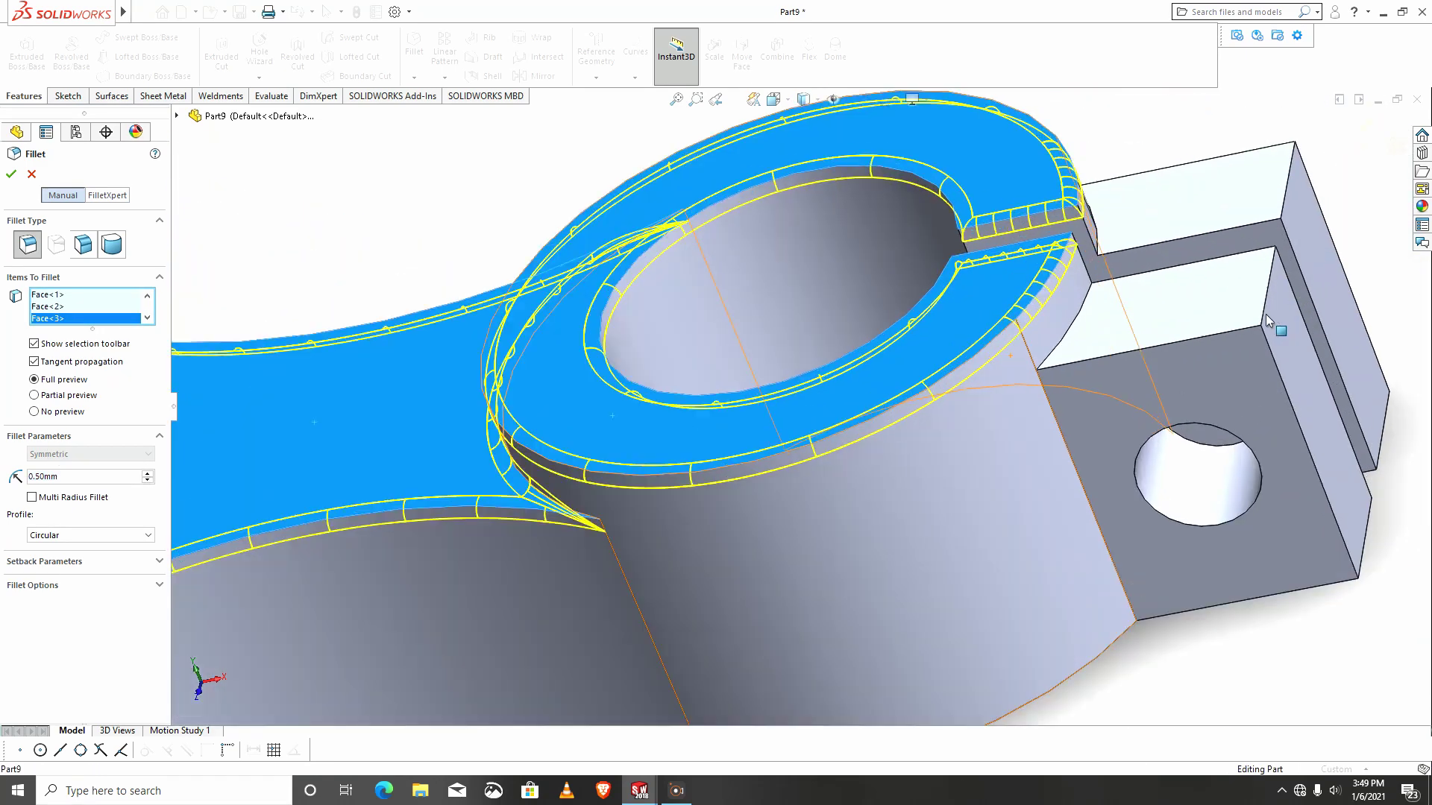
{"action": "left_click", "coordinate": [1260, 317]}
{"action": "left_click", "coordinate": [1288, 334]}
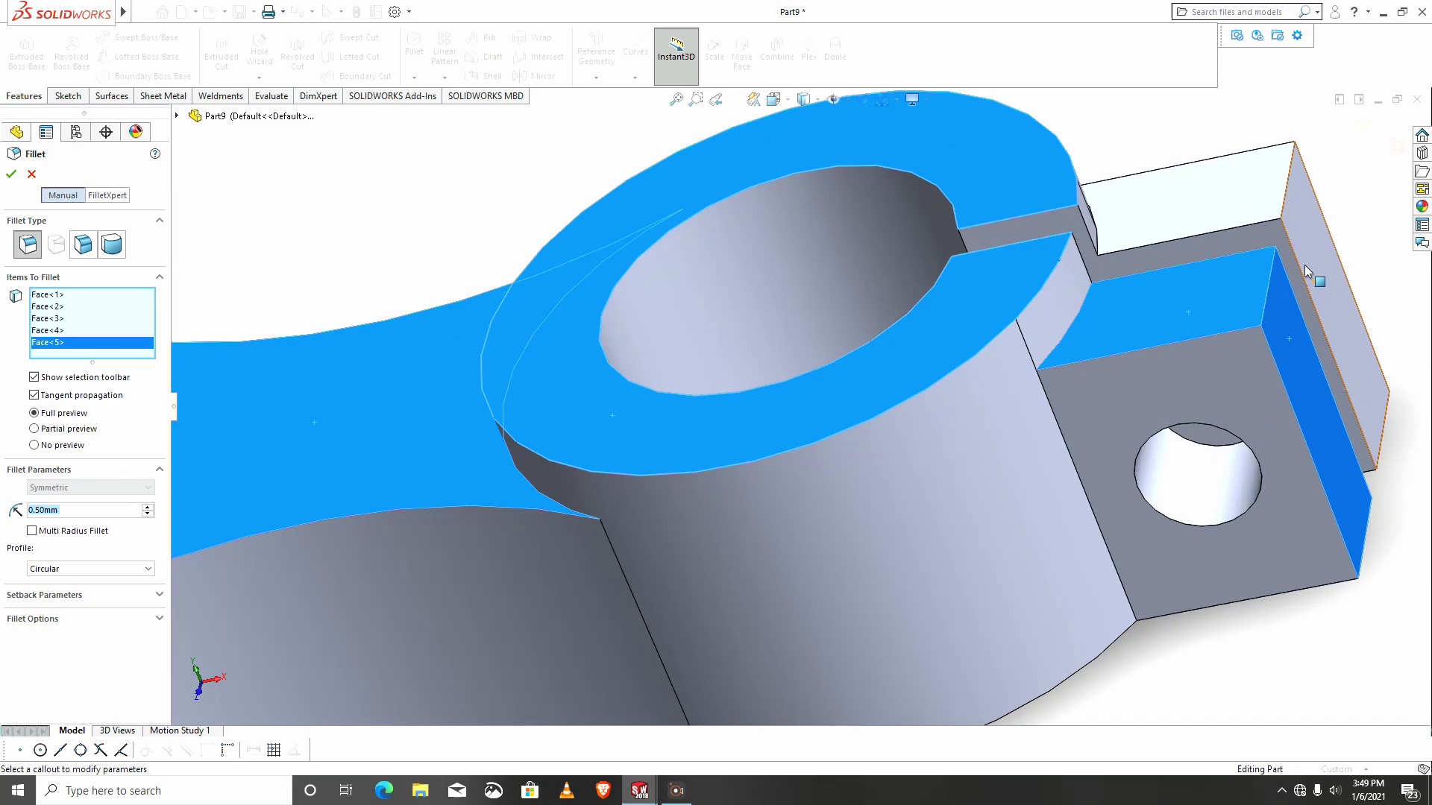
{"action": "left_click", "coordinate": [1220, 312]}
{"action": "left_click", "coordinate": [1287, 327]}
Add the part's underside face to the 0.5 mm fillet and apply it.
{"action": "scroll", "coordinate": [1136, 357], "scroll_direction": "up", "scroll_amount": 5}
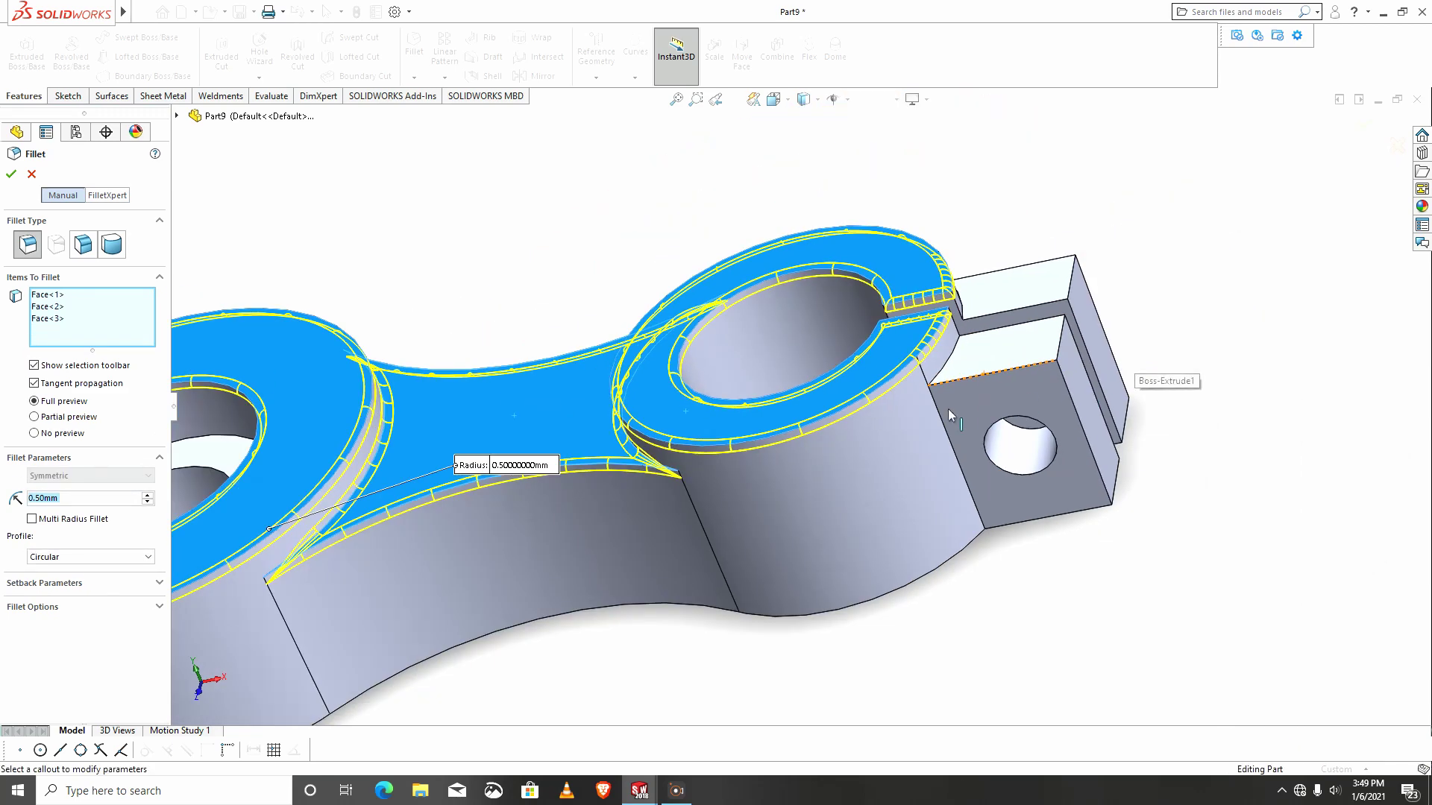
{"action": "middle_click_drag", "start_coordinate": [947, 409], "coordinate": [457, 638]}
{"action": "left_click", "coordinate": [481, 491]}
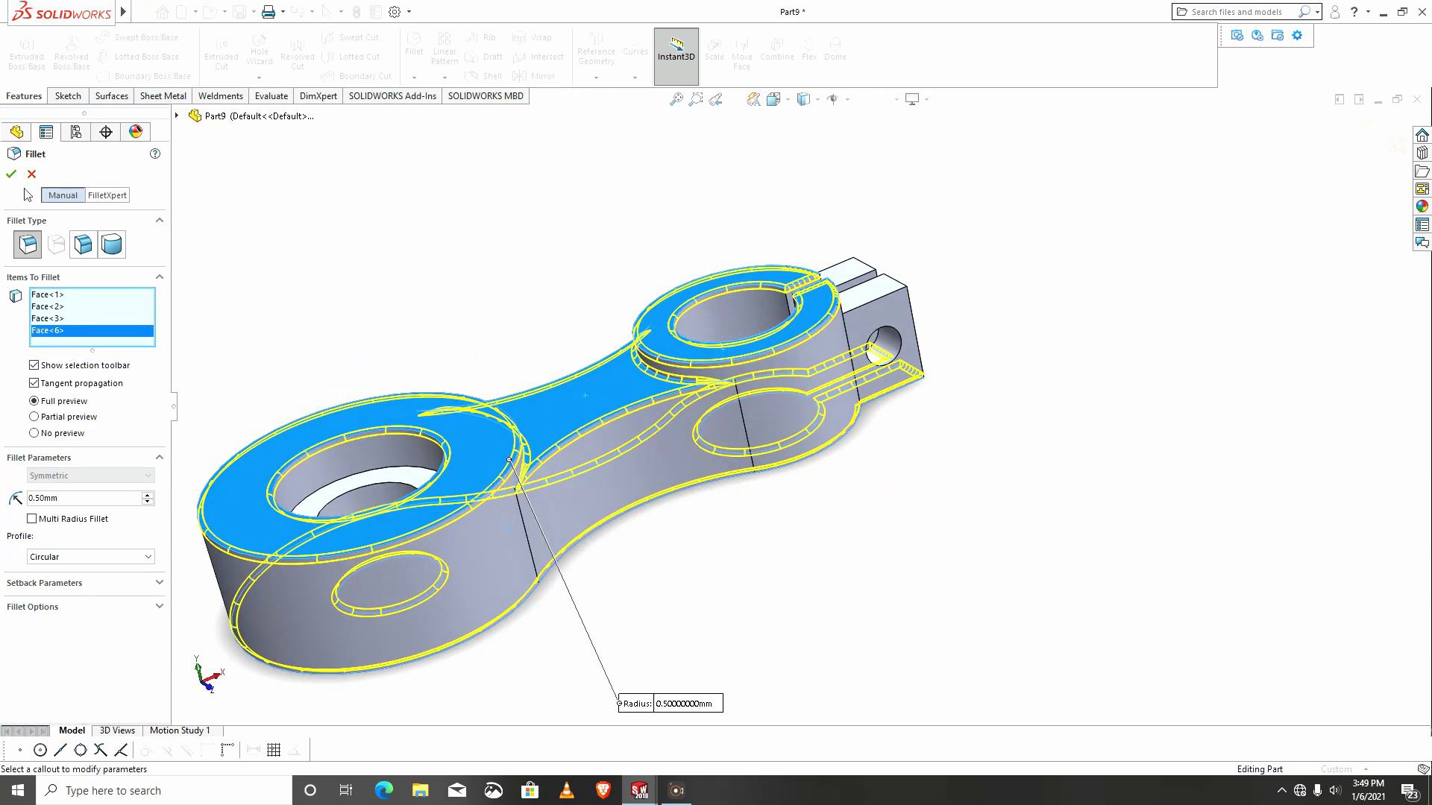
{"action": "key", "text": "Return"}
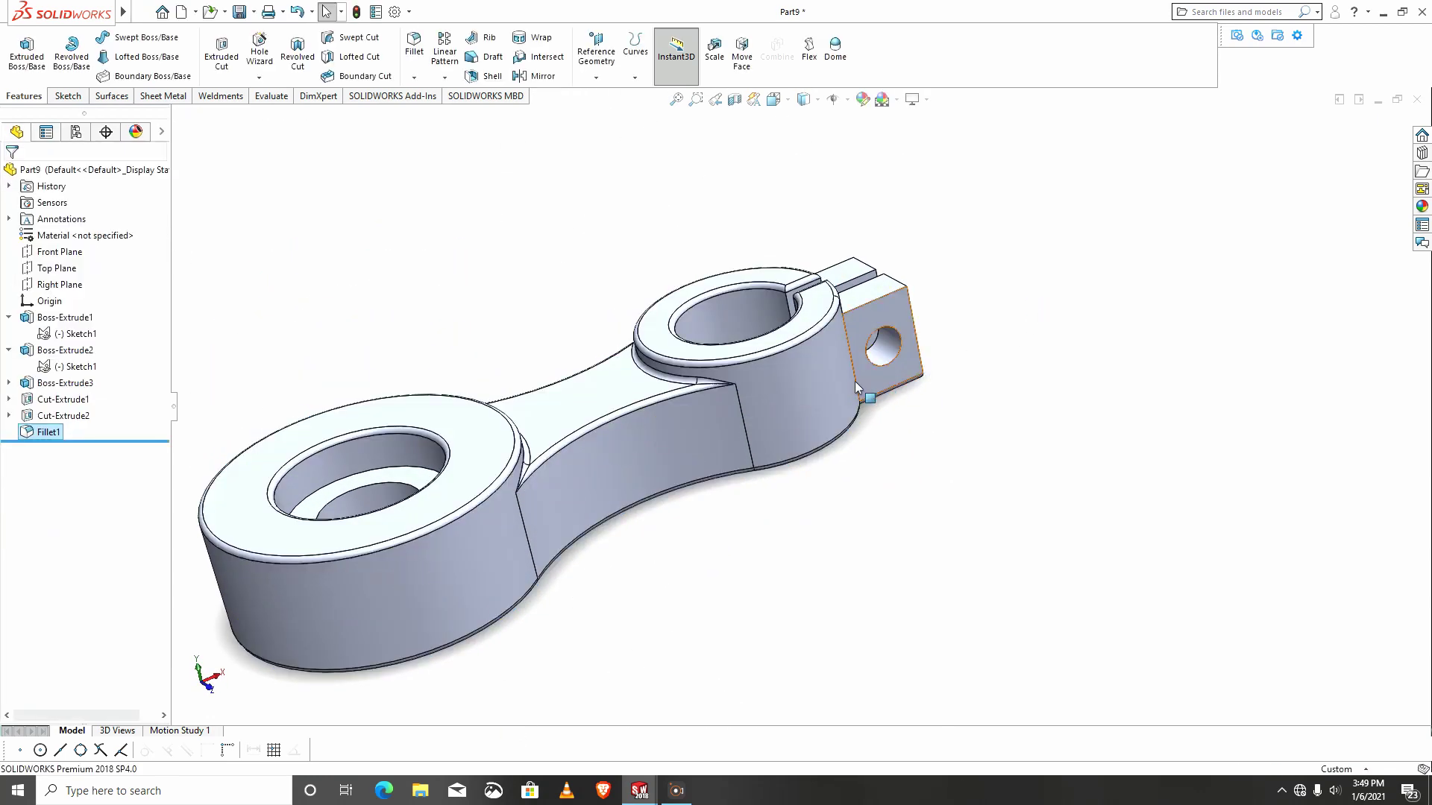
Try to fillet the top and end faces of the tab's front half at 0.5 mm, and clear the selection.
{"action": "scroll", "coordinate": [783, 401], "scroll_direction": "up", "scroll_amount": 3}
{"action": "middle_click_drag", "start_coordinate": [773, 387], "coordinate": [780, 498]}
{"action": "scroll", "coordinate": [839, 455], "scroll_direction": "down", "scroll_amount": 3}
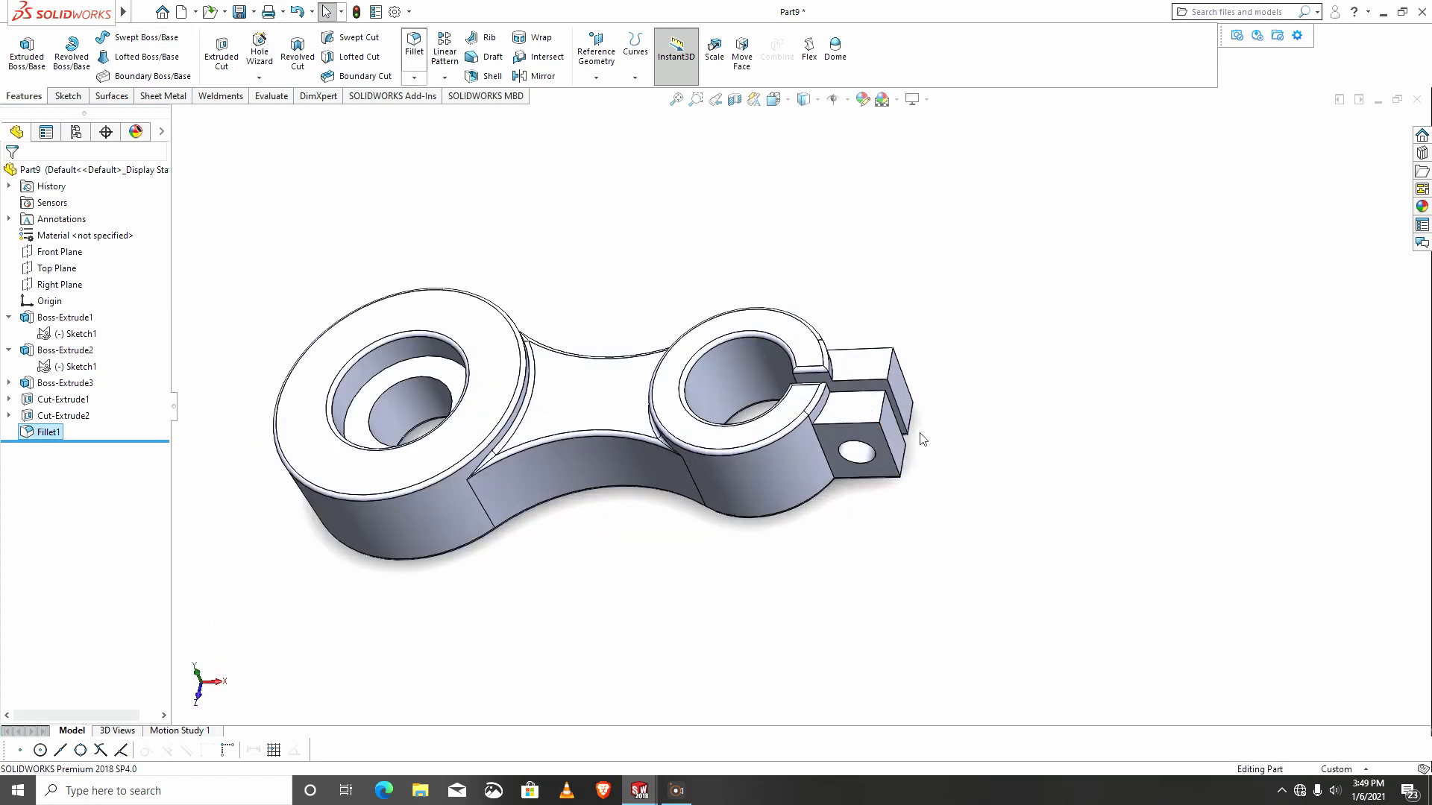
{"action": "key", "text": "Return"}
{"action": "scroll", "coordinate": [884, 433], "scroll_direction": "down", "scroll_amount": 5}
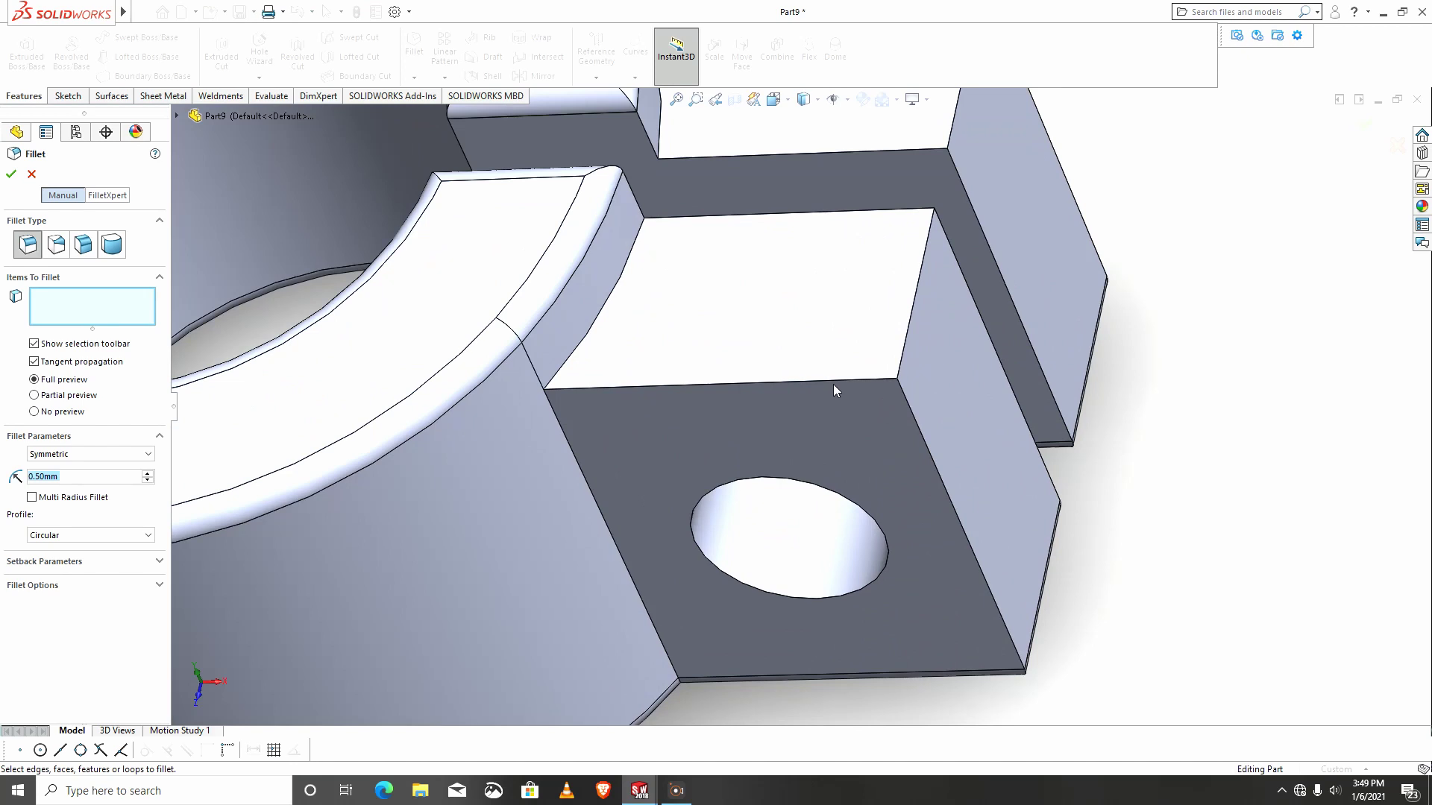
{"action": "left_click", "coordinate": [887, 373]}
{"action": "left_click", "coordinate": [921, 416]}
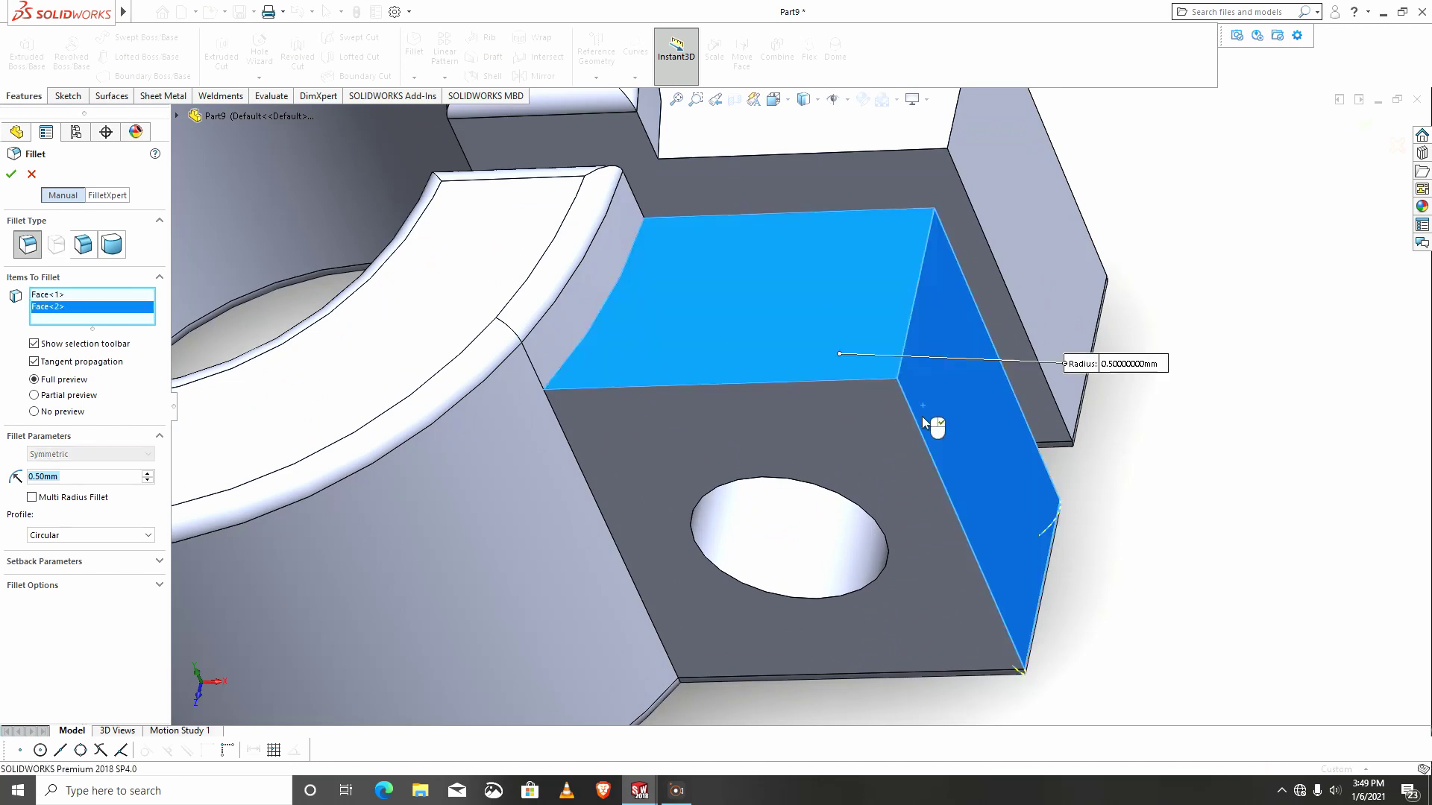
{"action": "left_click", "coordinate": [92, 312]}
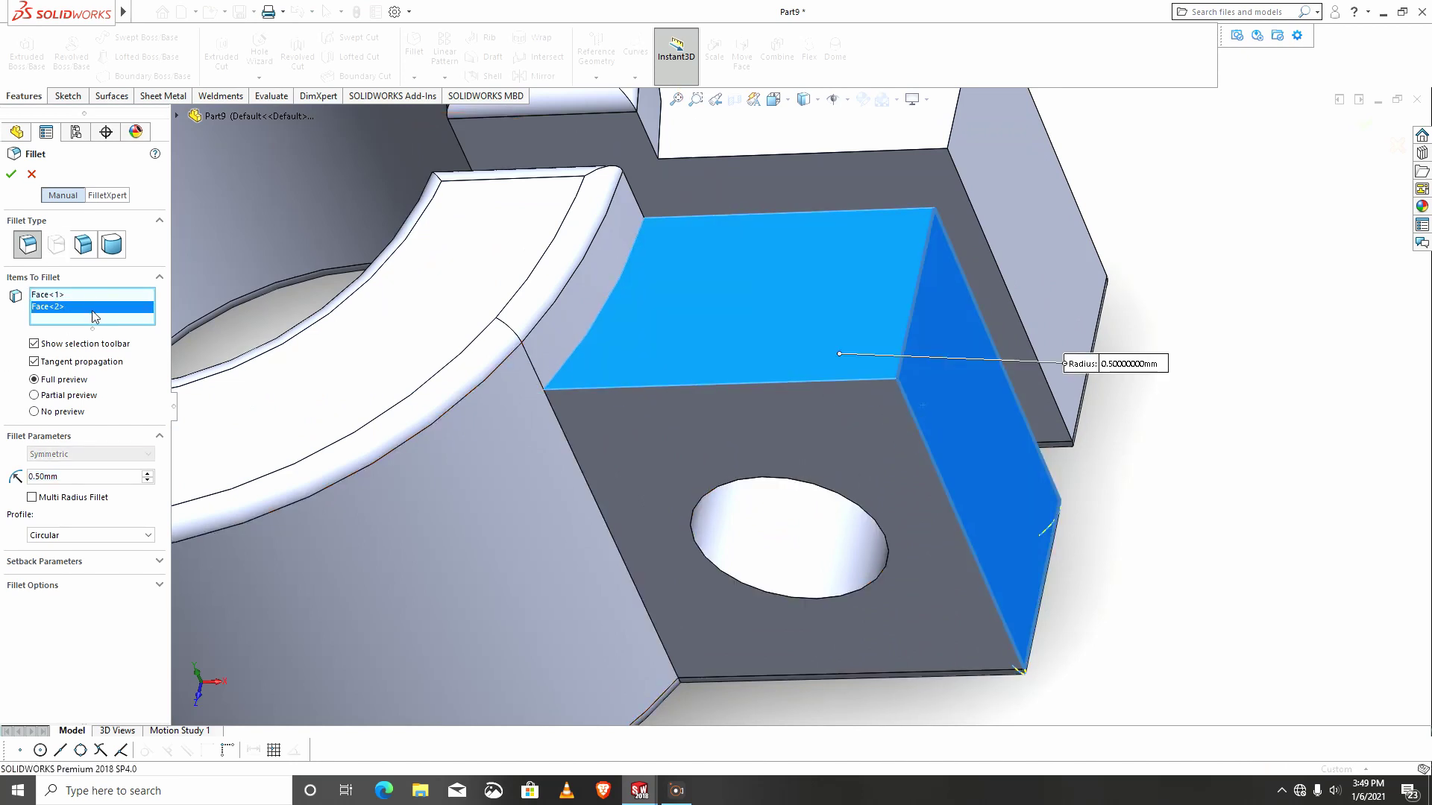
{"action": "right_click", "coordinate": [92, 315]}
{"action": "left_click", "coordinate": [128, 319]}
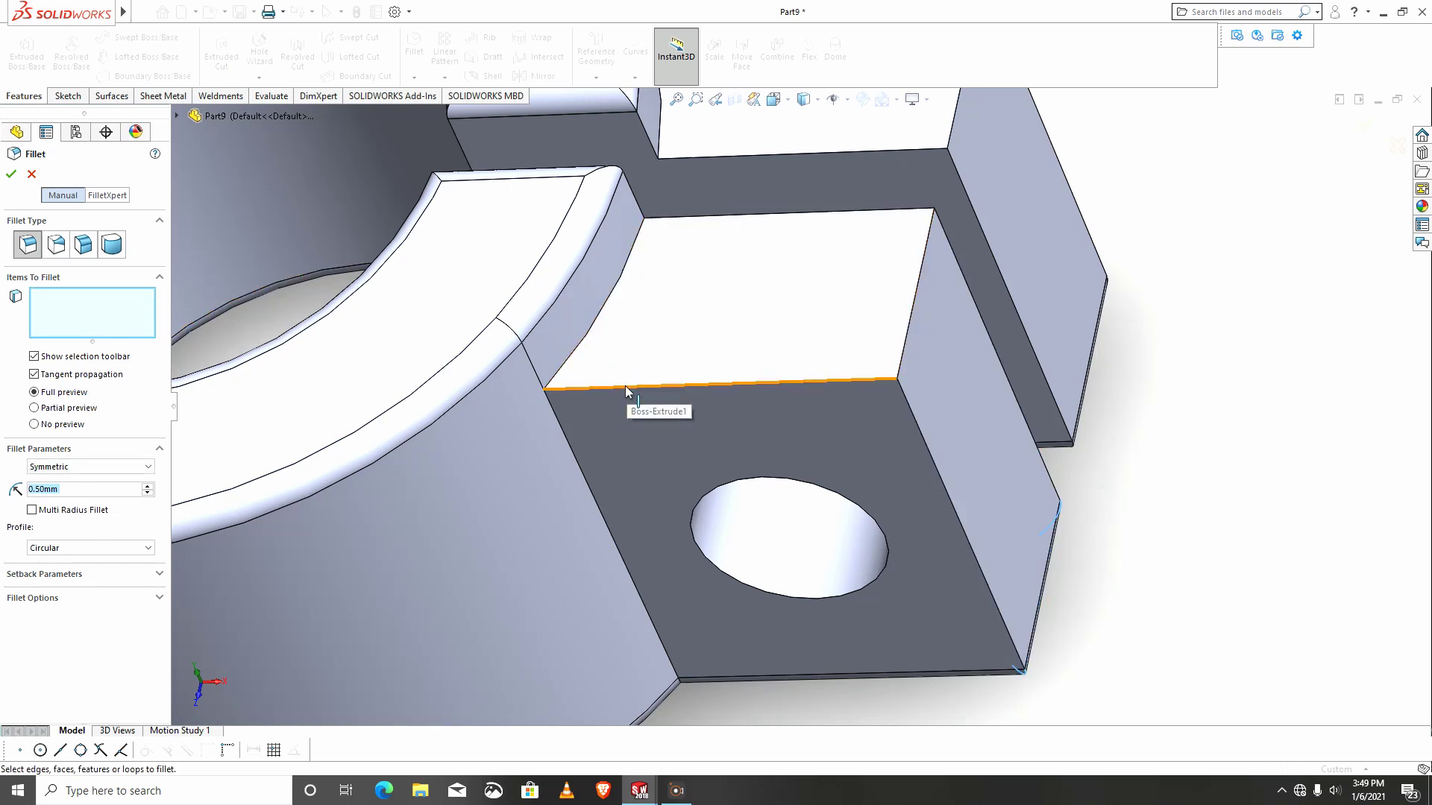
Try to select the outer side face's edge loop on the tab's front half for filleting, and clear the selection.
{"action": "left_click", "coordinate": [625, 387]}
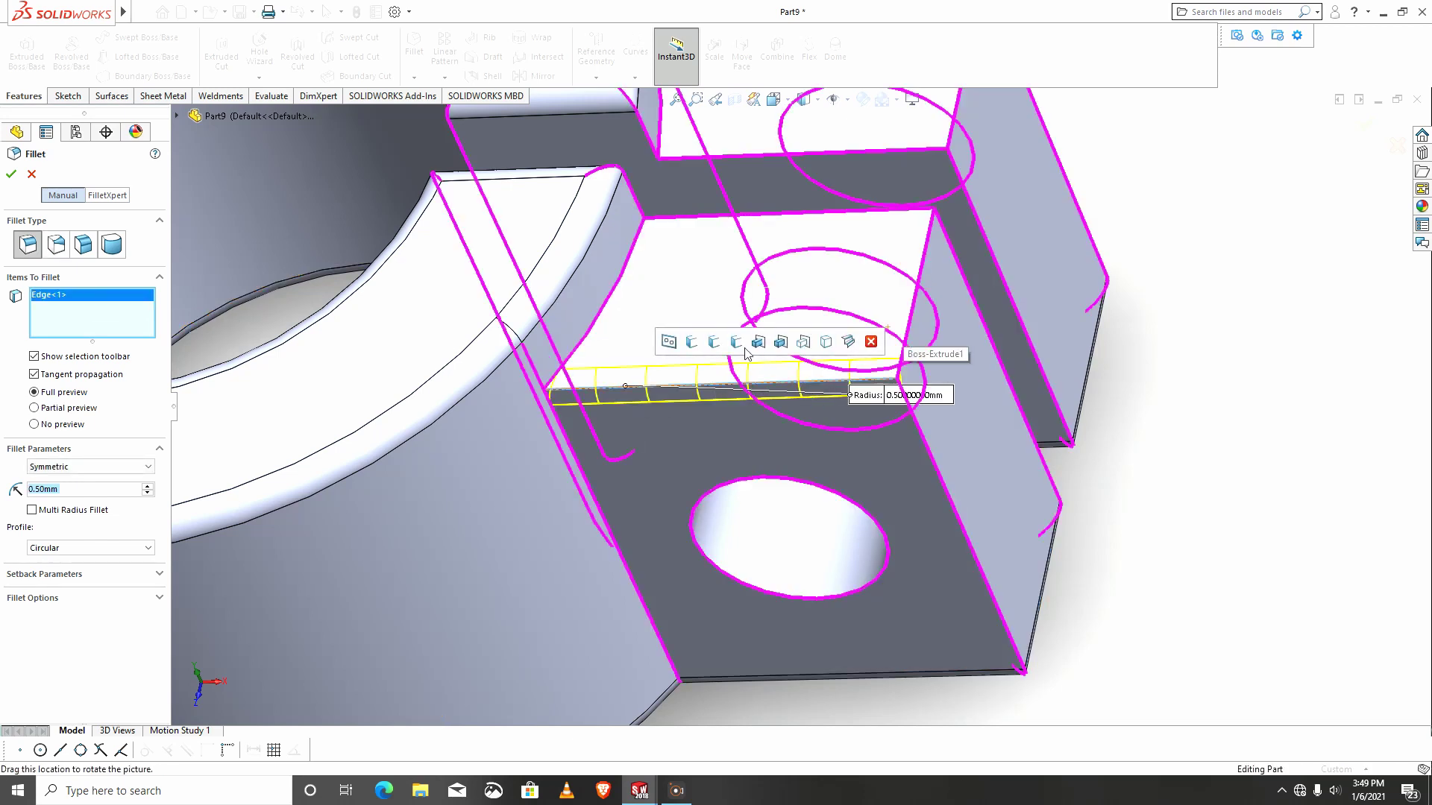
{"action": "left_click", "coordinate": [677, 346]}
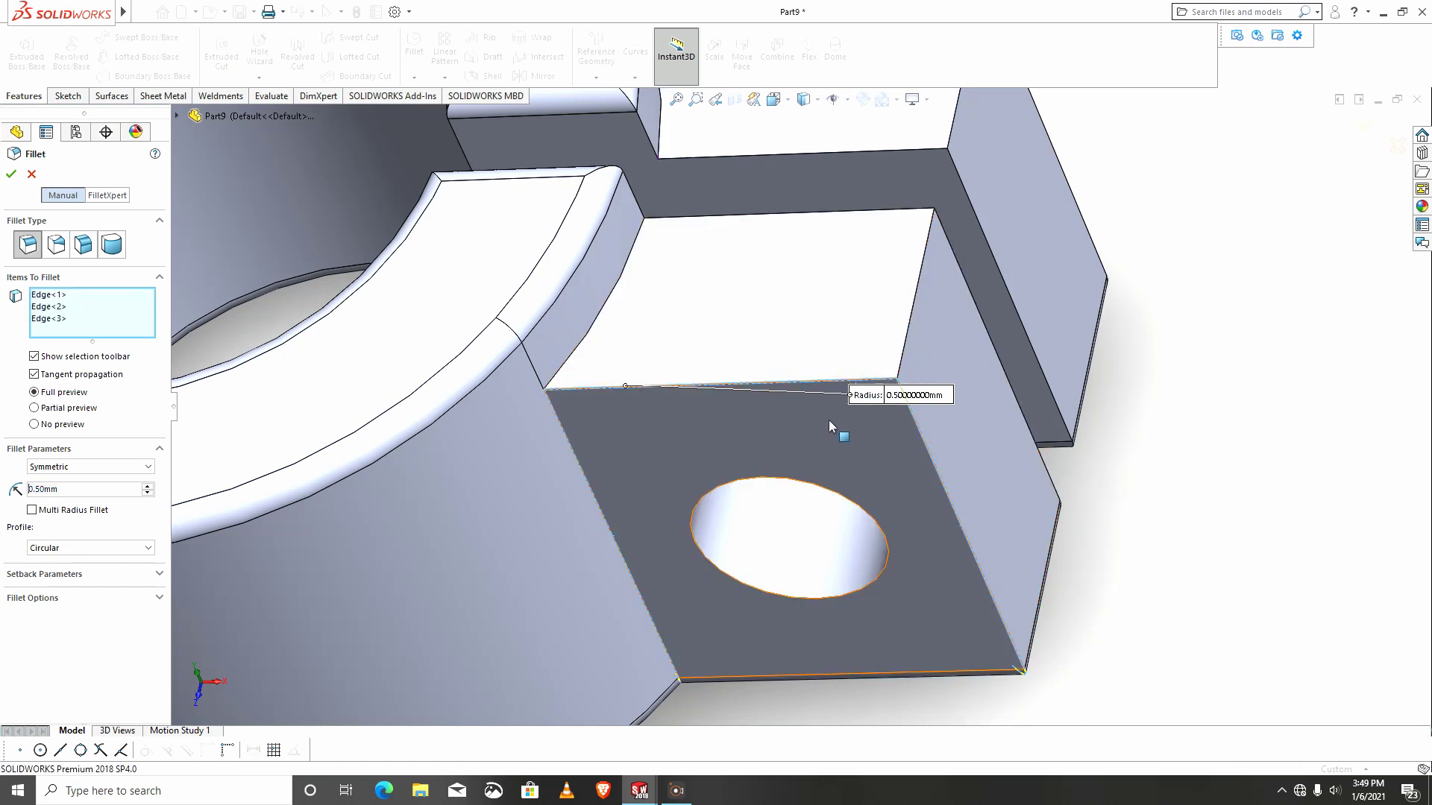
{"action": "scroll", "coordinate": [829, 425], "scroll_direction": "up", "scroll_amount": 4}
{"action": "right_click", "coordinate": [99, 319]}
{"action": "left_click", "coordinate": [142, 324]}
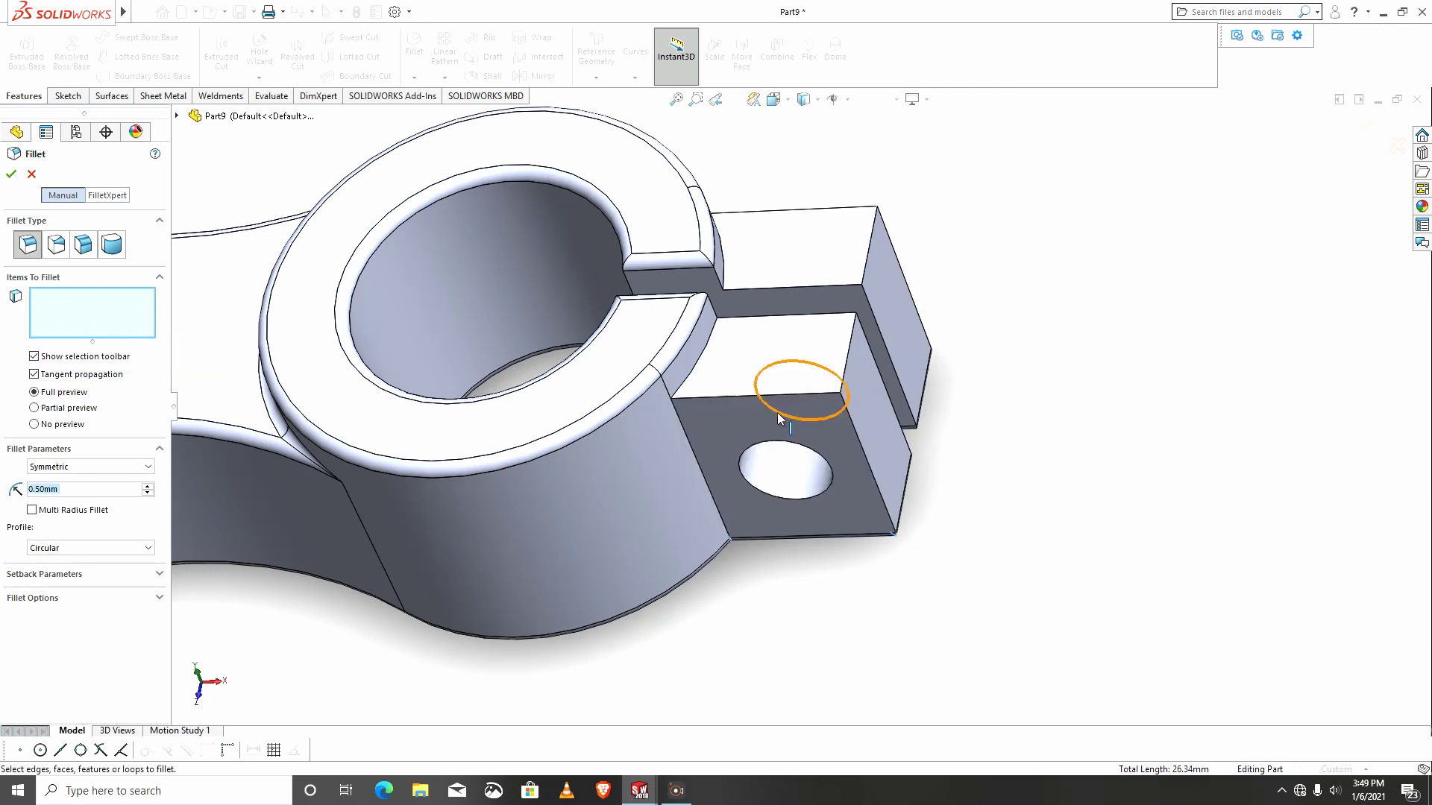
Select the three straight top edges and both vertical end edges of the tab's front half for the 0.5 mm fillet.
{"action": "scroll", "coordinate": [740, 392], "scroll_direction": "down", "scroll_amount": 4}
{"action": "left_click", "coordinate": [740, 389]}
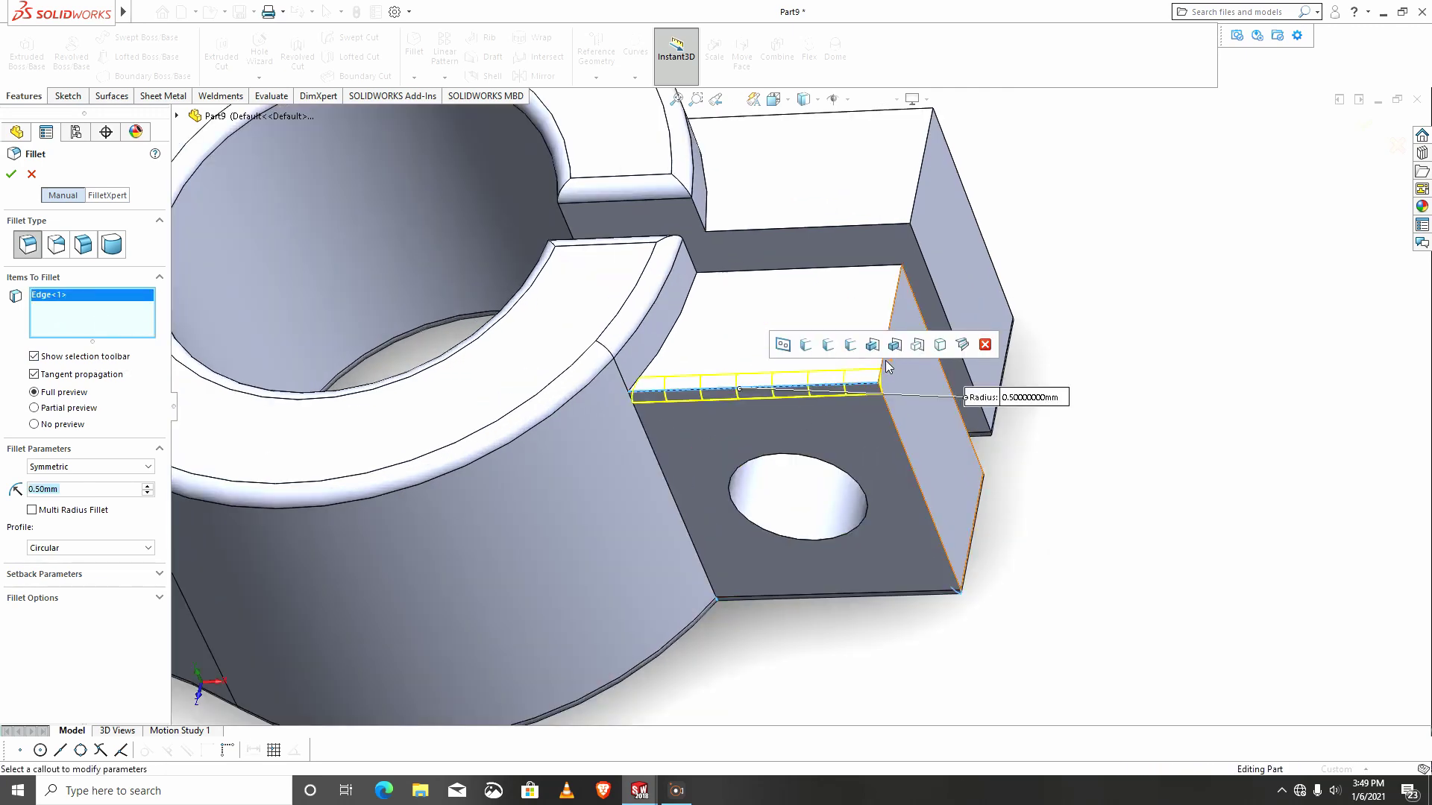
{"action": "left_click", "coordinate": [886, 371]}
{"action": "left_click", "coordinate": [900, 433]}
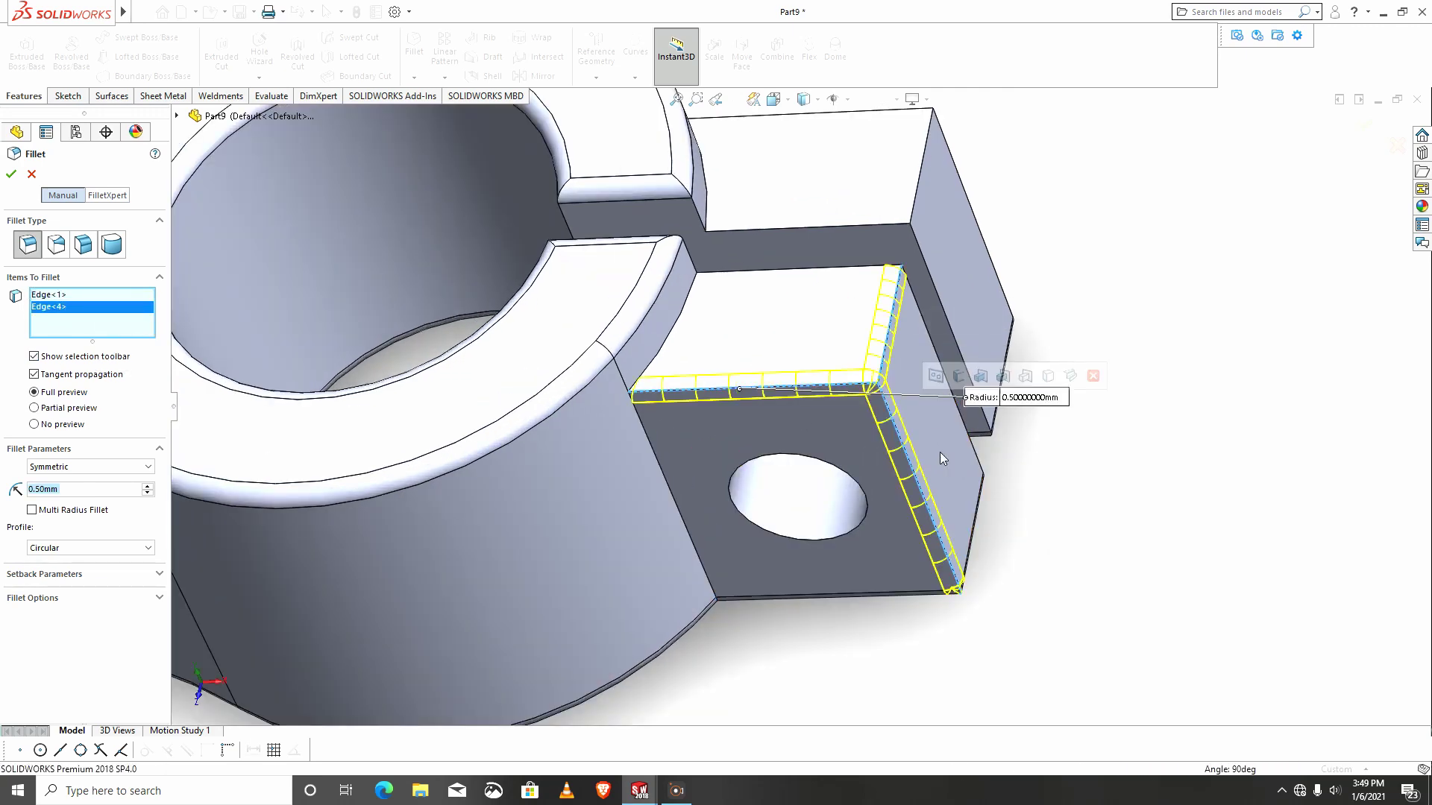
{"action": "middle_click_drag", "start_coordinate": [901, 433], "coordinate": [874, 507]}
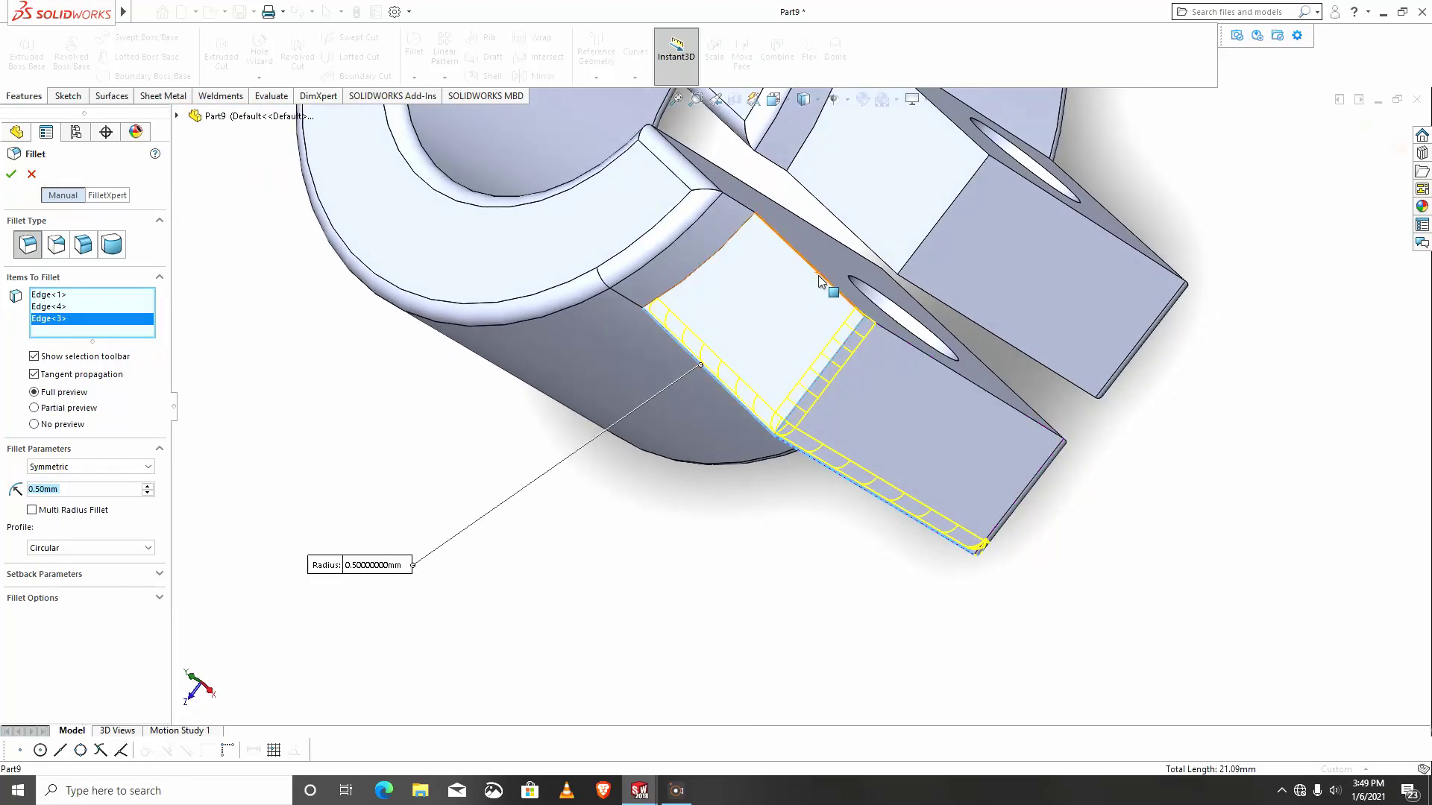
{"action": "left_click", "coordinate": [834, 304]}
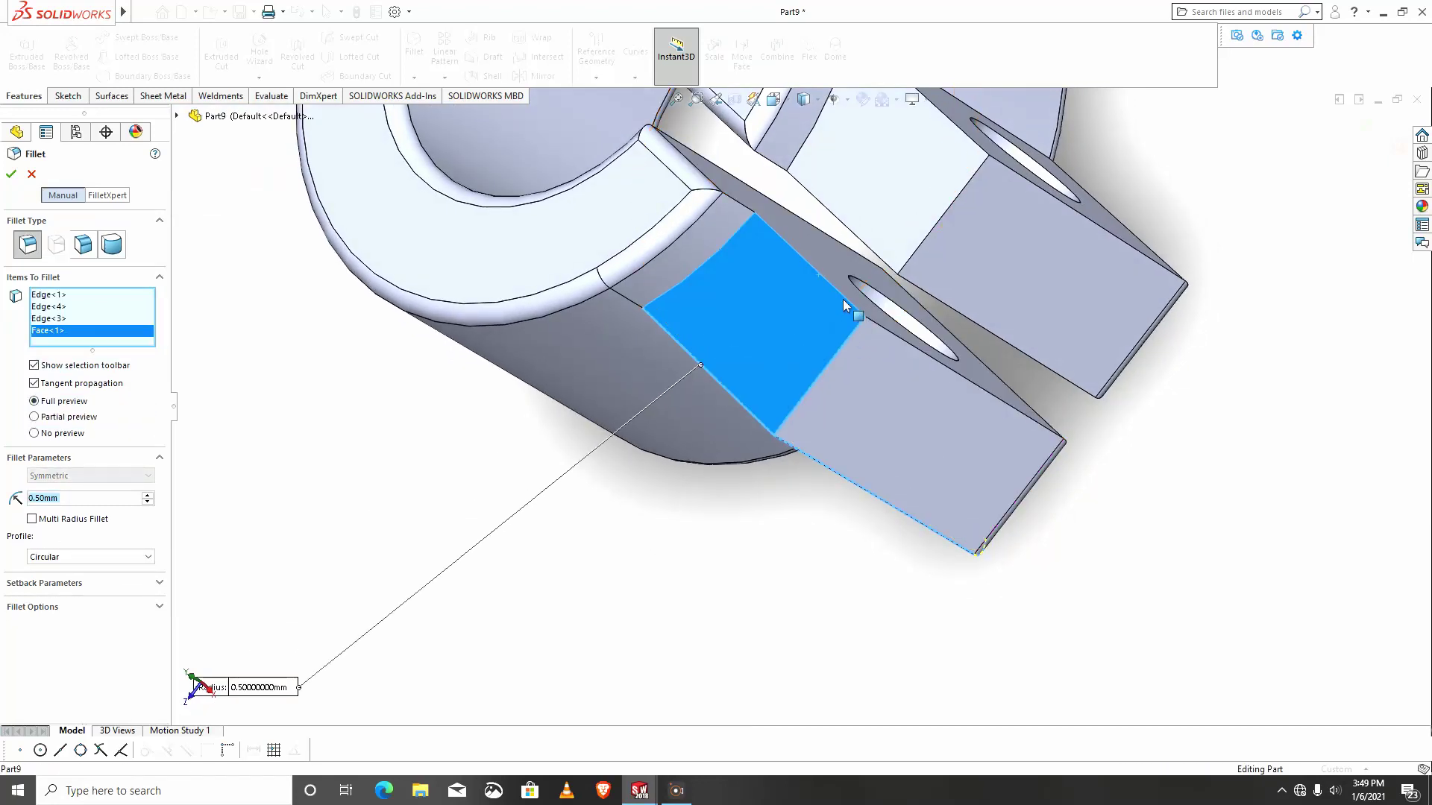
{"action": "left_click", "coordinate": [815, 324]}
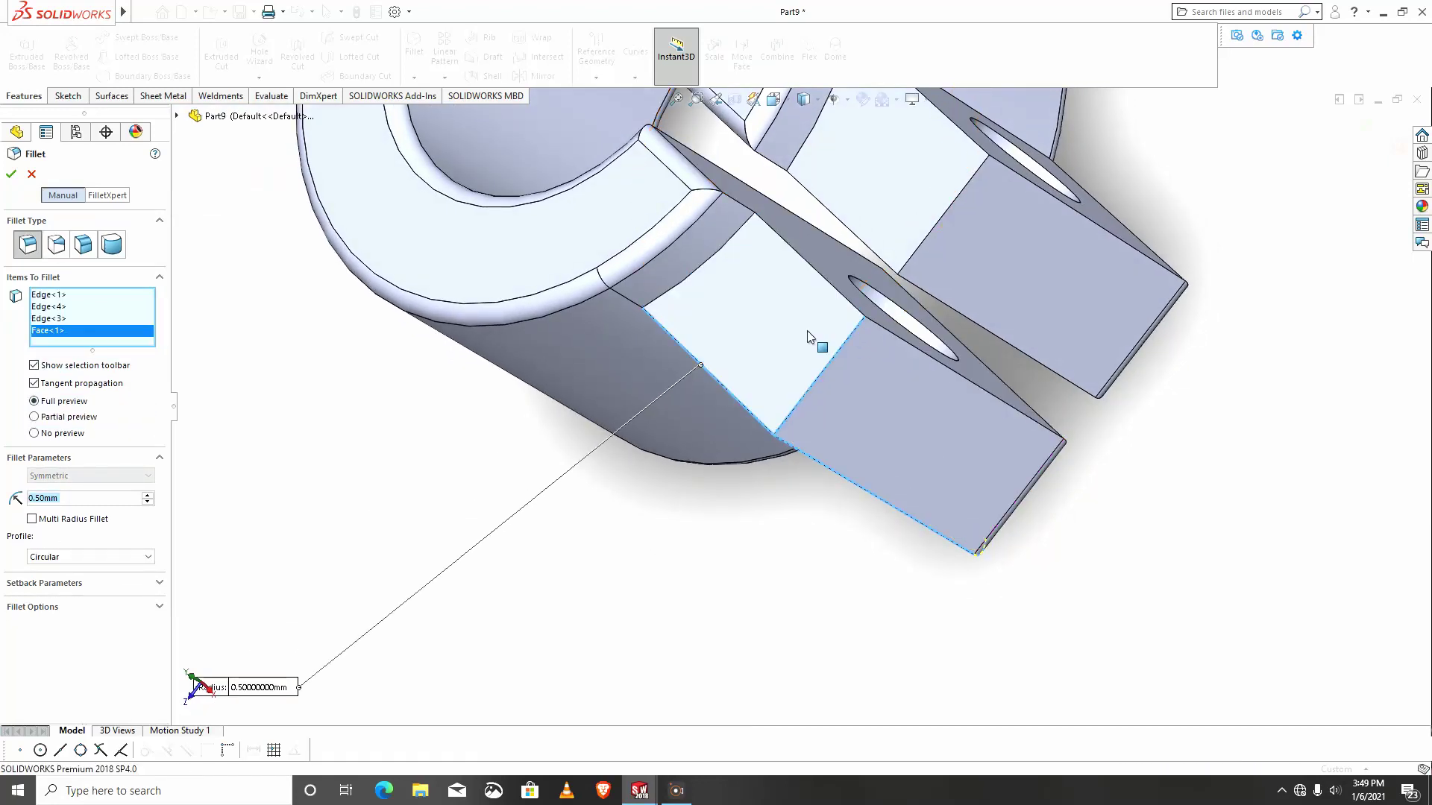
{"action": "left_click", "coordinate": [842, 302]}
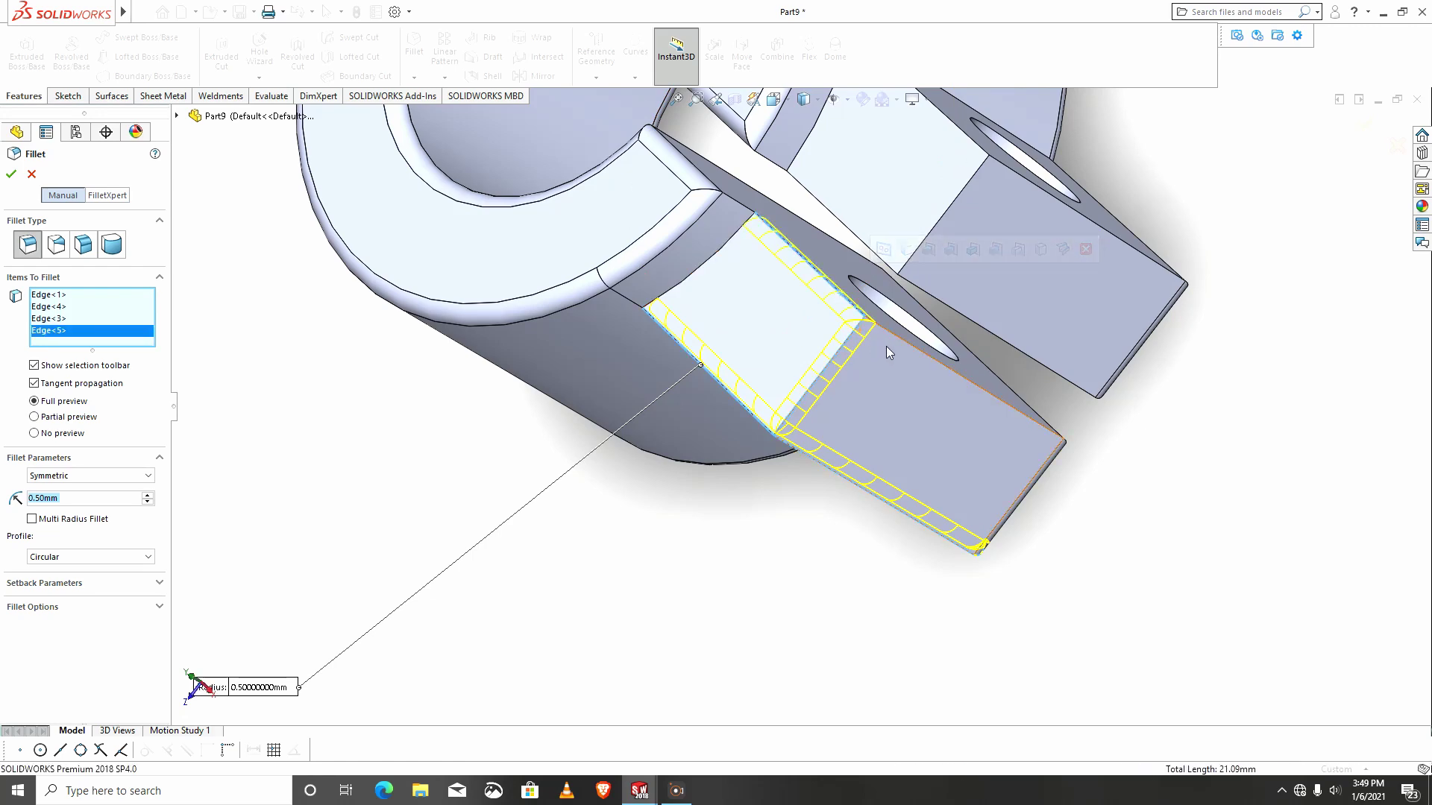
{"action": "left_click", "coordinate": [888, 335]}
Add the three straight top edges and both vertical end edges of the tab's rear half, and apply the 0.5 mm fillet.
{"action": "key", "text": "ctrl+7"}
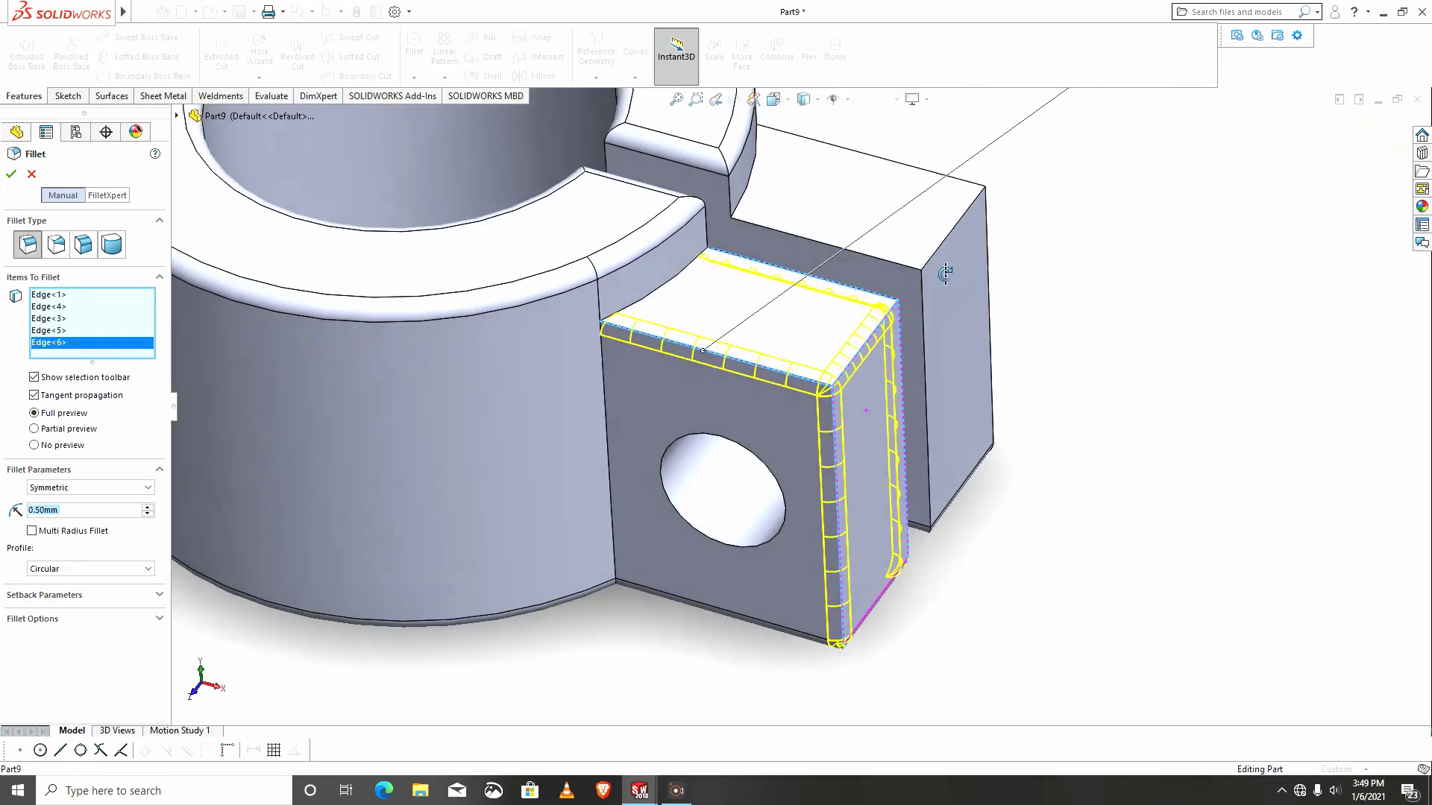
{"action": "scroll", "coordinate": [822, 518], "scroll_direction": "down", "scroll_amount": 4}
{"action": "middle_click_drag", "start_coordinate": [821, 524], "coordinate": [756, 495]}
{"action": "scroll", "coordinate": [911, 469], "scroll_direction": "up", "scroll_amount": 3}
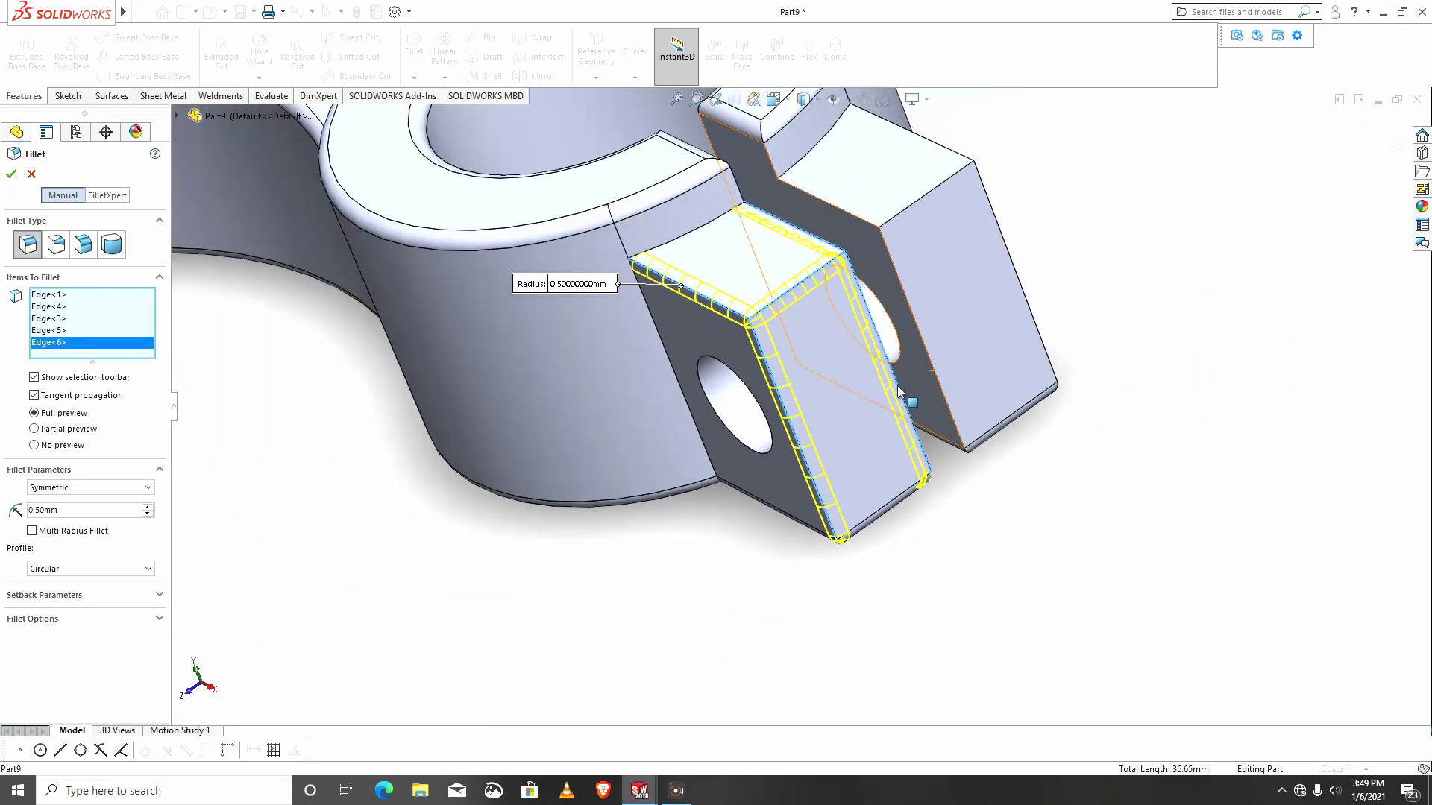
{"action": "scroll", "coordinate": [861, 216], "scroll_direction": "up", "scroll_amount": 1}
{"action": "scroll", "coordinate": [863, 214], "scroll_direction": "down", "scroll_amount": 5}
{"action": "left_click", "coordinate": [872, 330]}
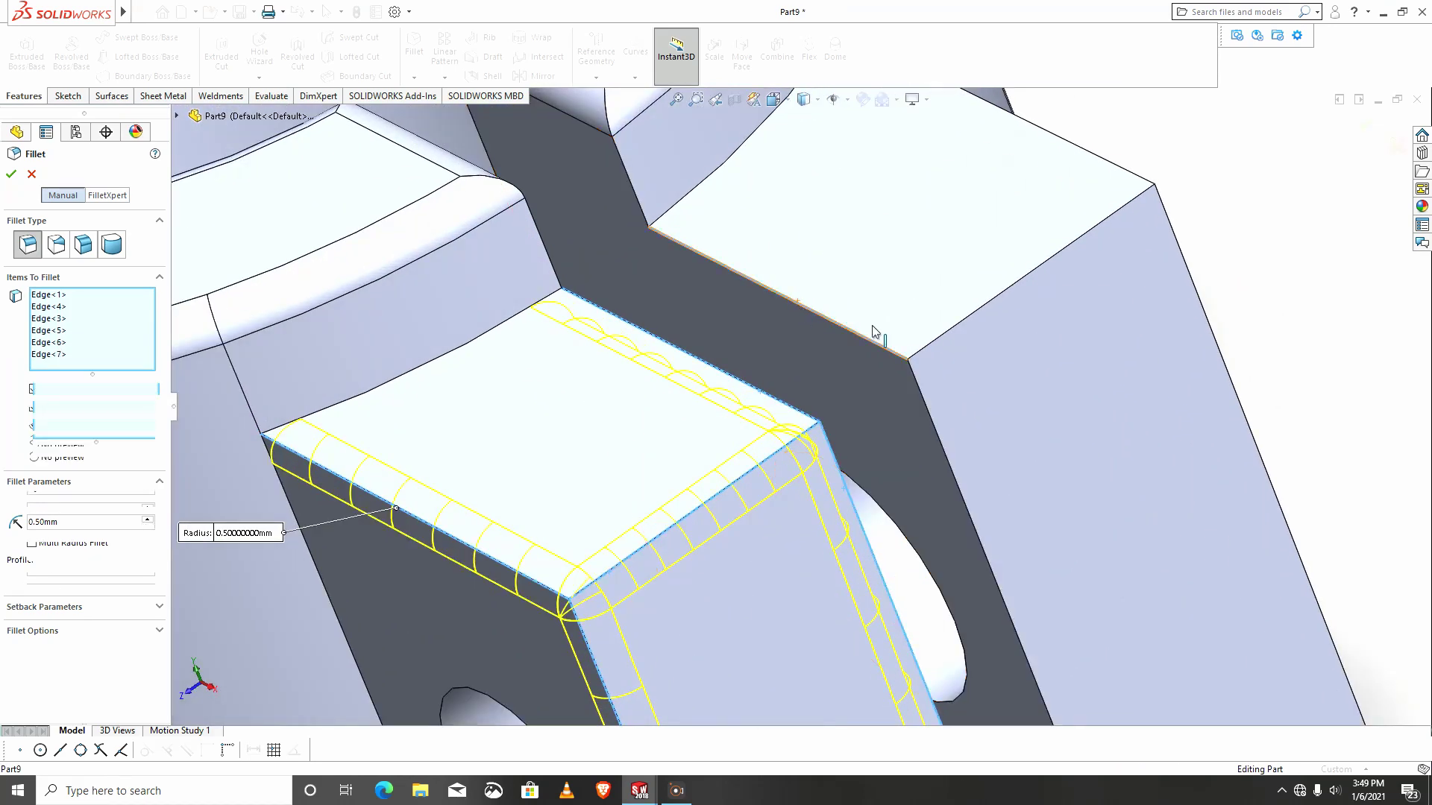
{"action": "left_click", "coordinate": [995, 319]}
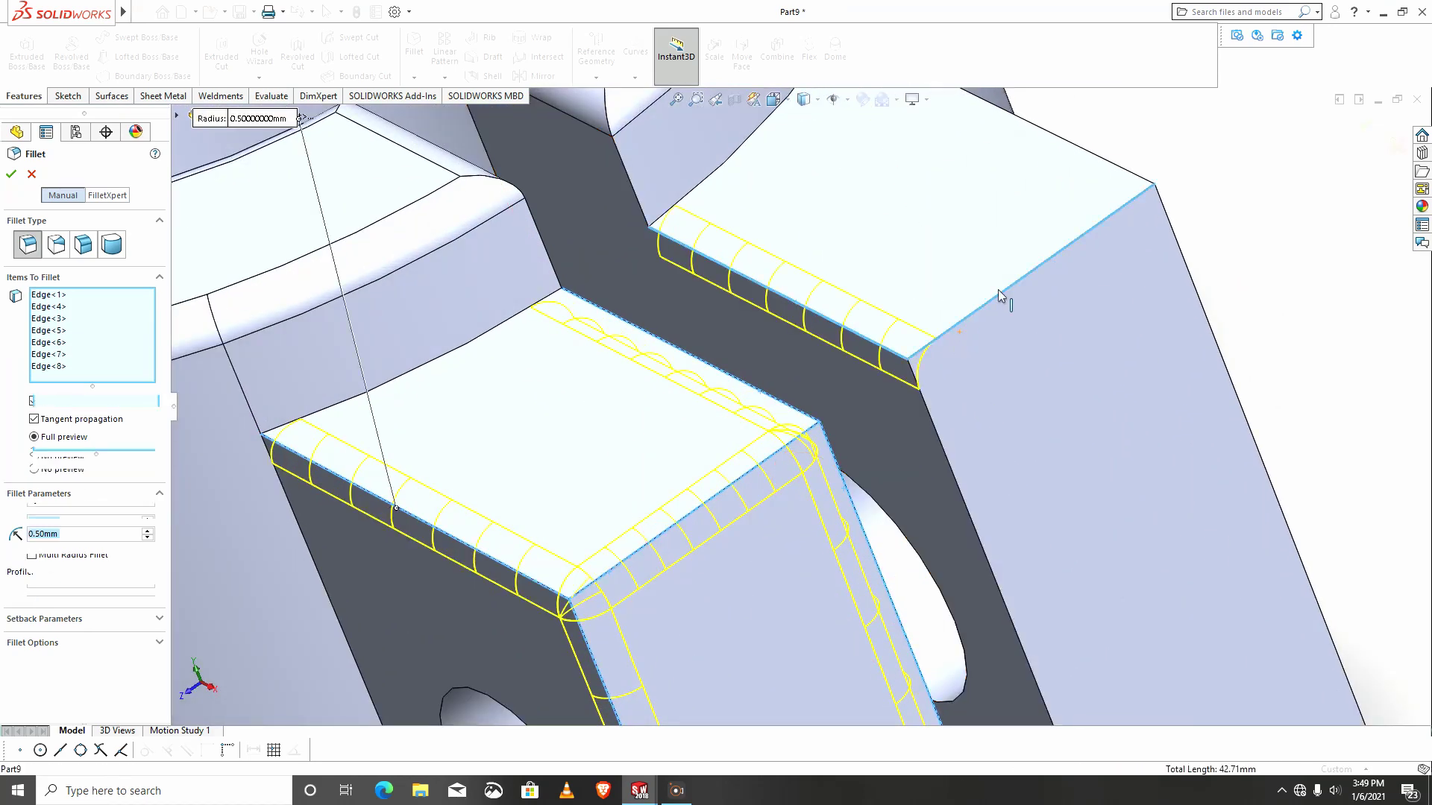
{"action": "left_click", "coordinate": [1106, 167]}
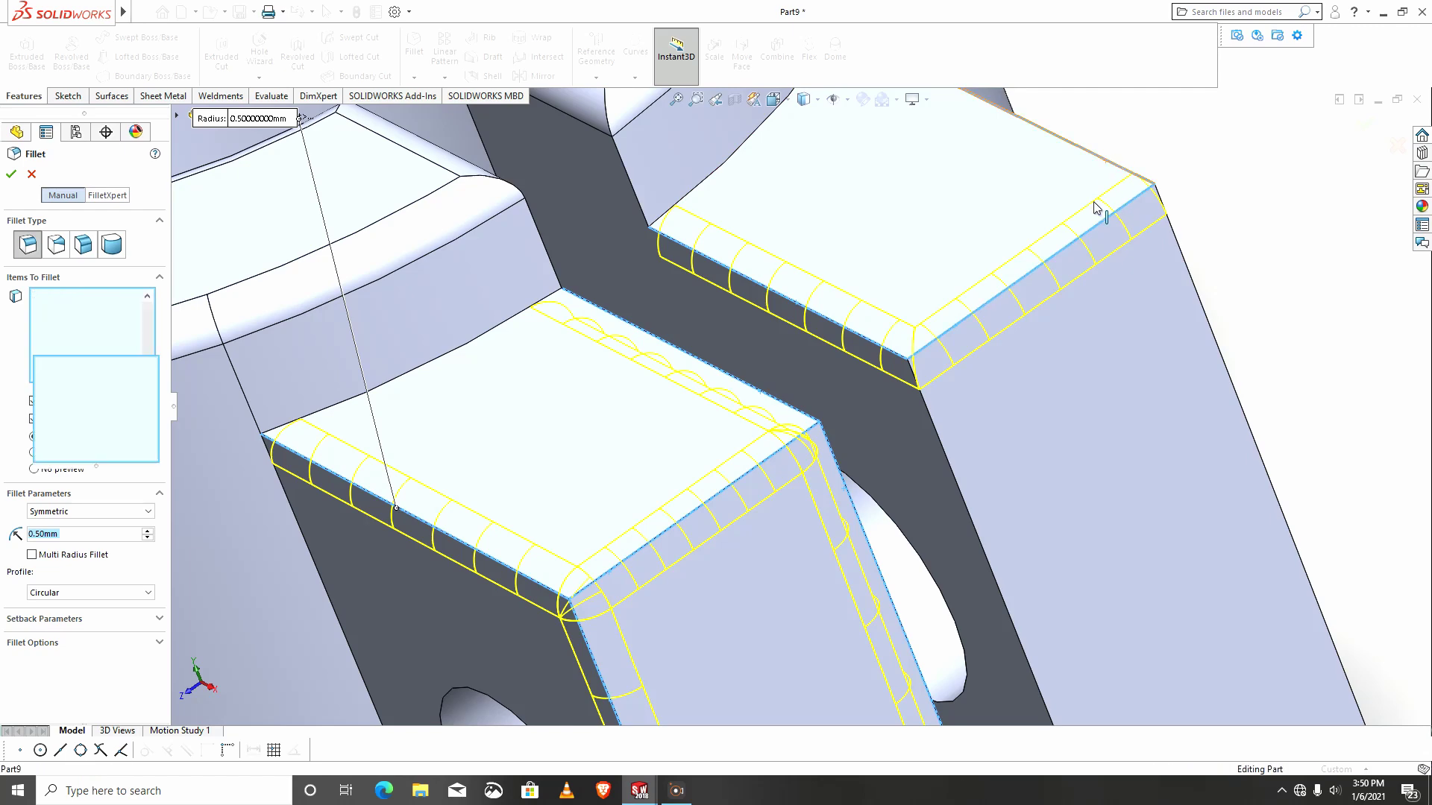
{"action": "left_click", "coordinate": [936, 434]}
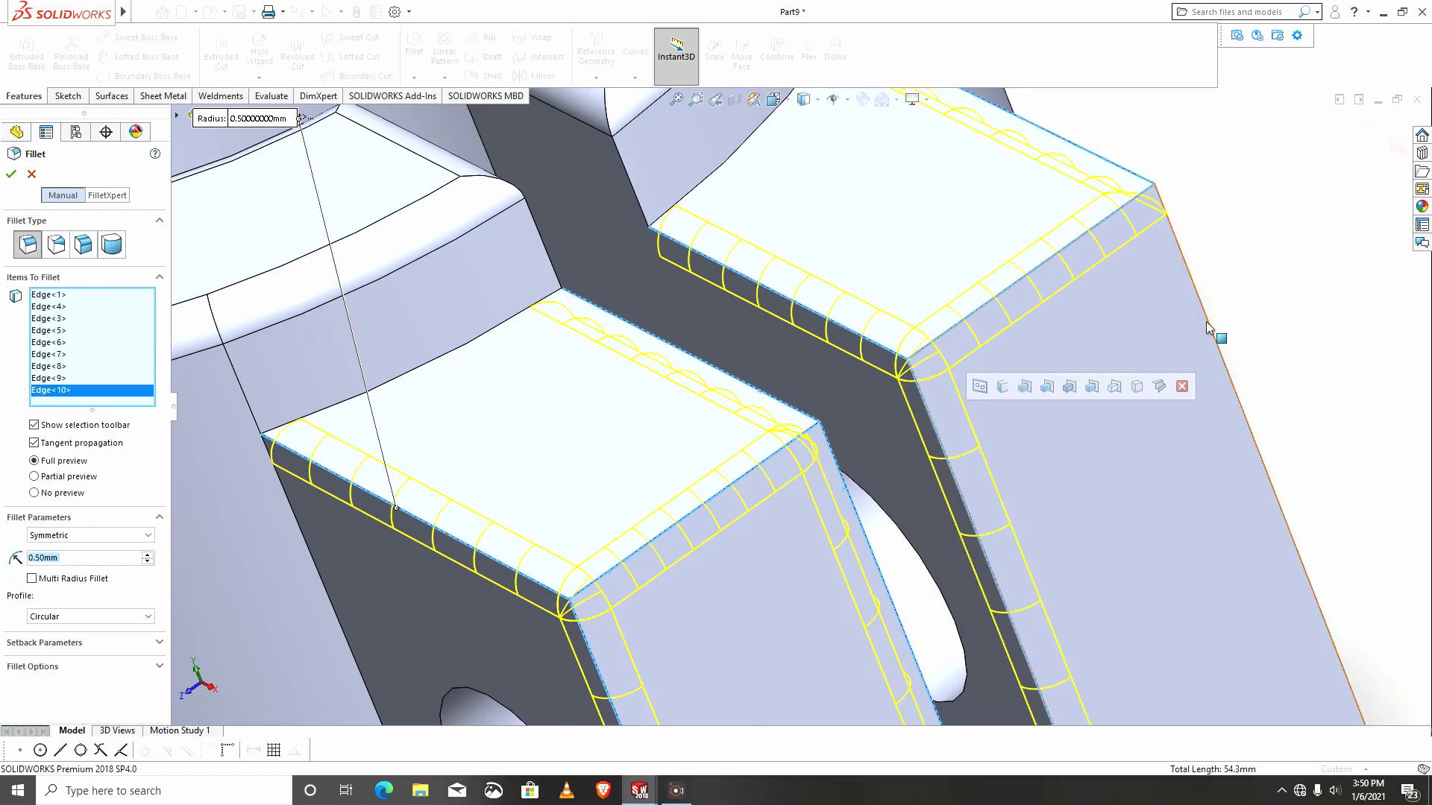
{"action": "left_click", "coordinate": [1210, 324]}
{"action": "scroll", "coordinate": [893, 463], "scroll_direction": "up", "scroll_amount": 6}
{"action": "middle_click_drag", "start_coordinate": [893, 463], "coordinate": [885, 522]}
{"action": "left_click", "coordinate": [11, 175]}
Fillet the recessed ring face inside the large boss's stepped hole with a 0.5 mm radius.
{"action": "scroll", "coordinate": [880, 406], "scroll_direction": "down", "scroll_amount": 5}
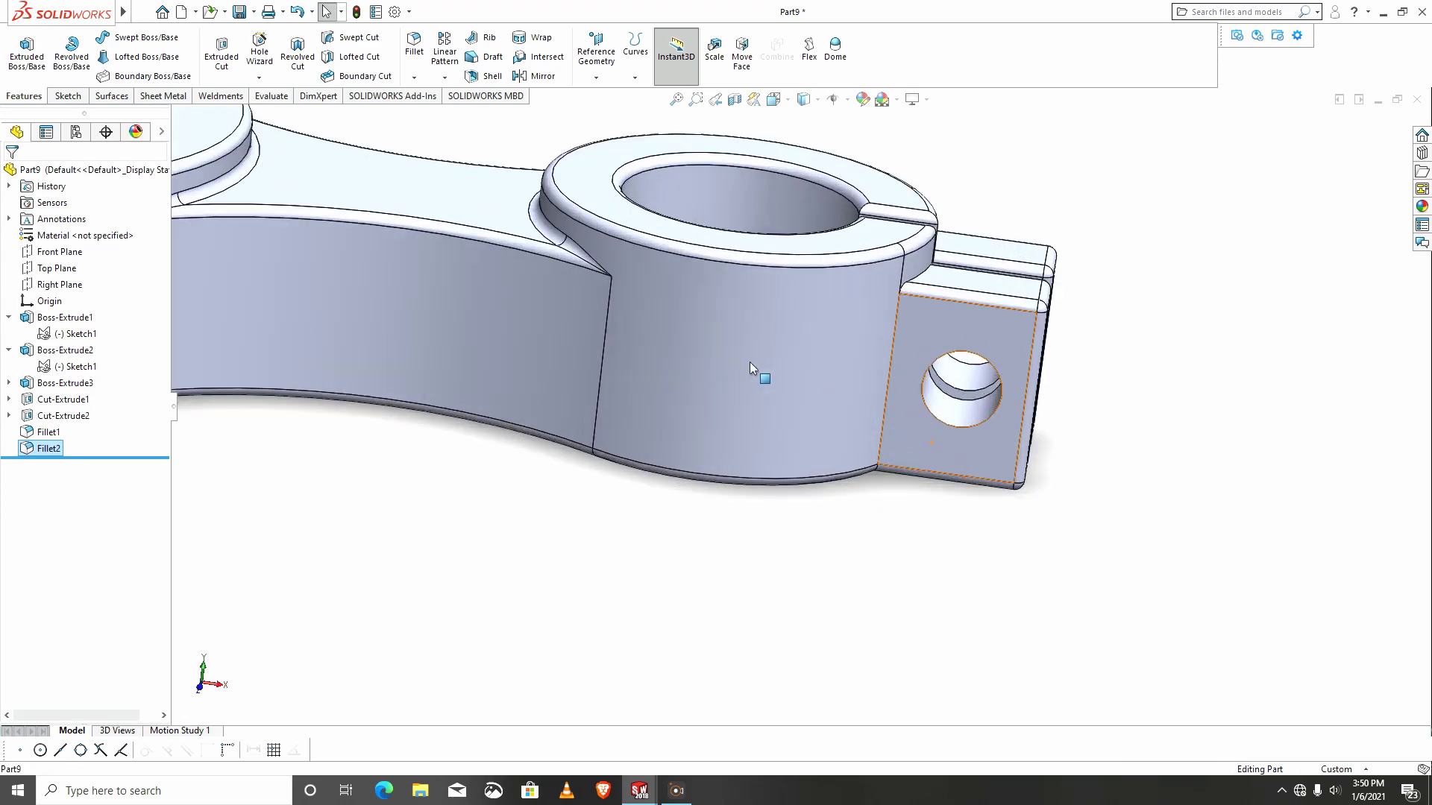
{"action": "middle_click_drag", "start_coordinate": [750, 361], "coordinate": [1045, 419]}
{"action": "middle_click_drag", "start_coordinate": [953, 423], "coordinate": [880, 444]}
{"action": "scroll", "coordinate": [396, 398], "scroll_direction": "down", "scroll_amount": 3}
{"action": "middle_click_drag", "start_coordinate": [509, 371], "coordinate": [530, 421]}
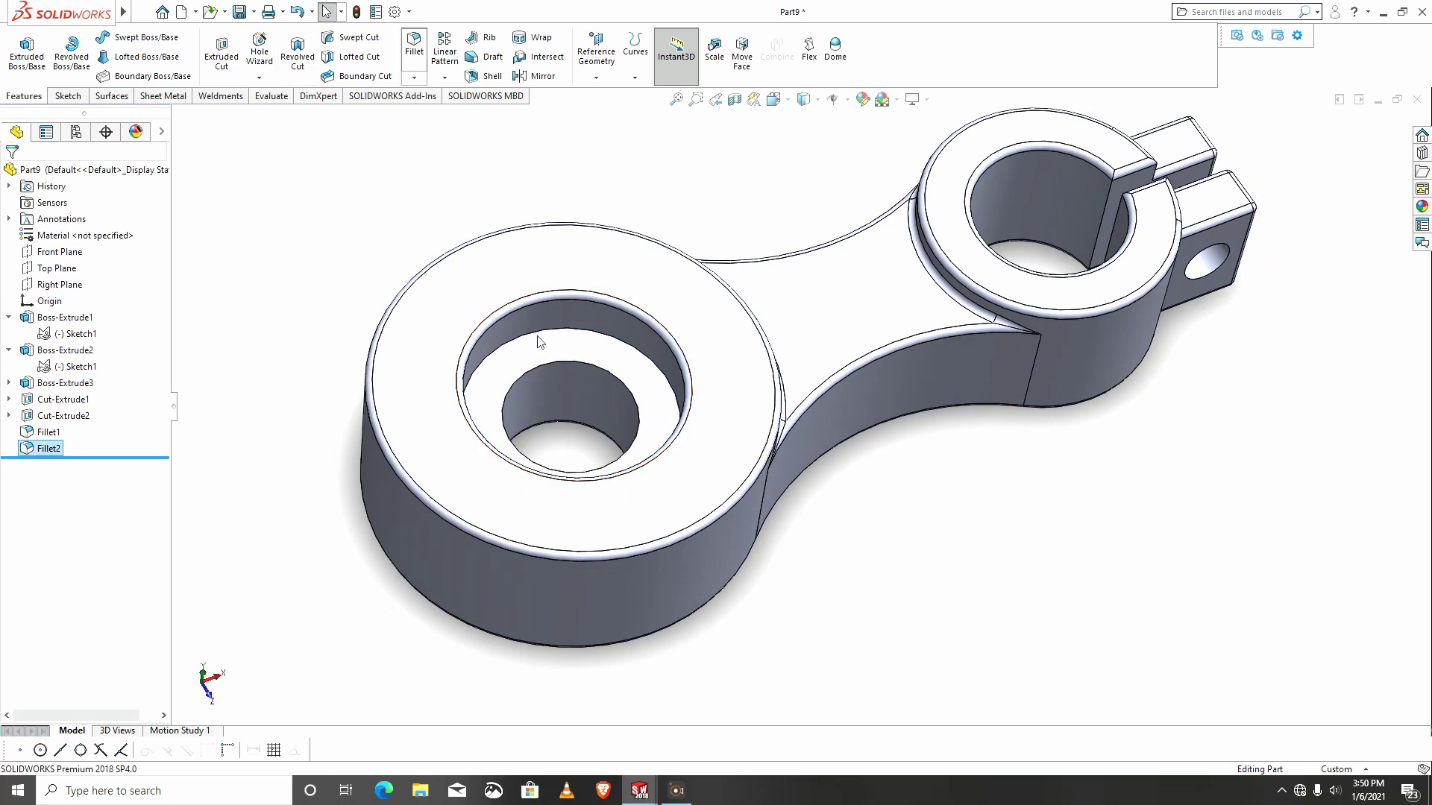
{"action": "left_click", "coordinate": [541, 342]}
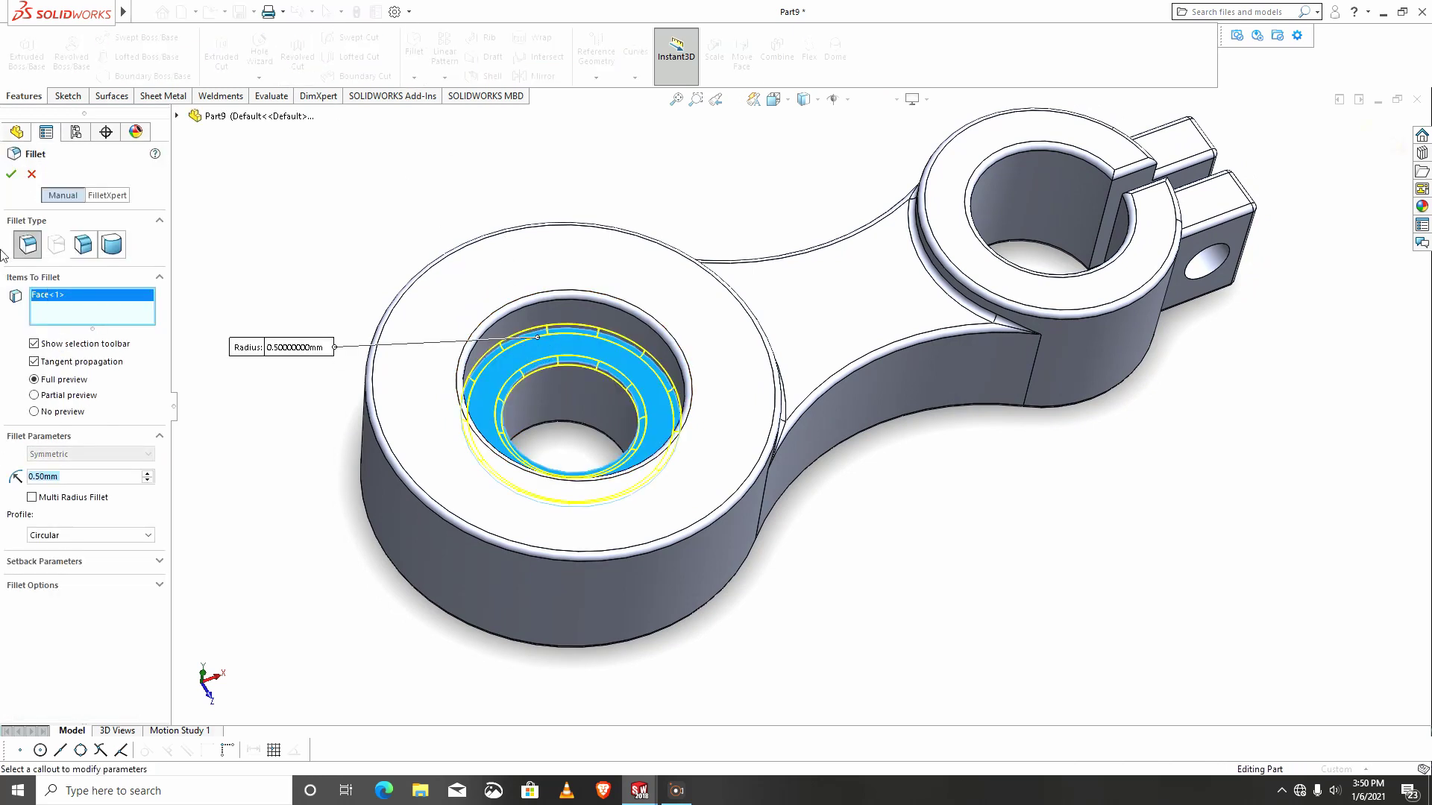
{"action": "left_click", "coordinate": [11, 174]}
{"action": "scroll", "coordinate": [921, 436], "scroll_direction": "up", "scroll_amount": 3}
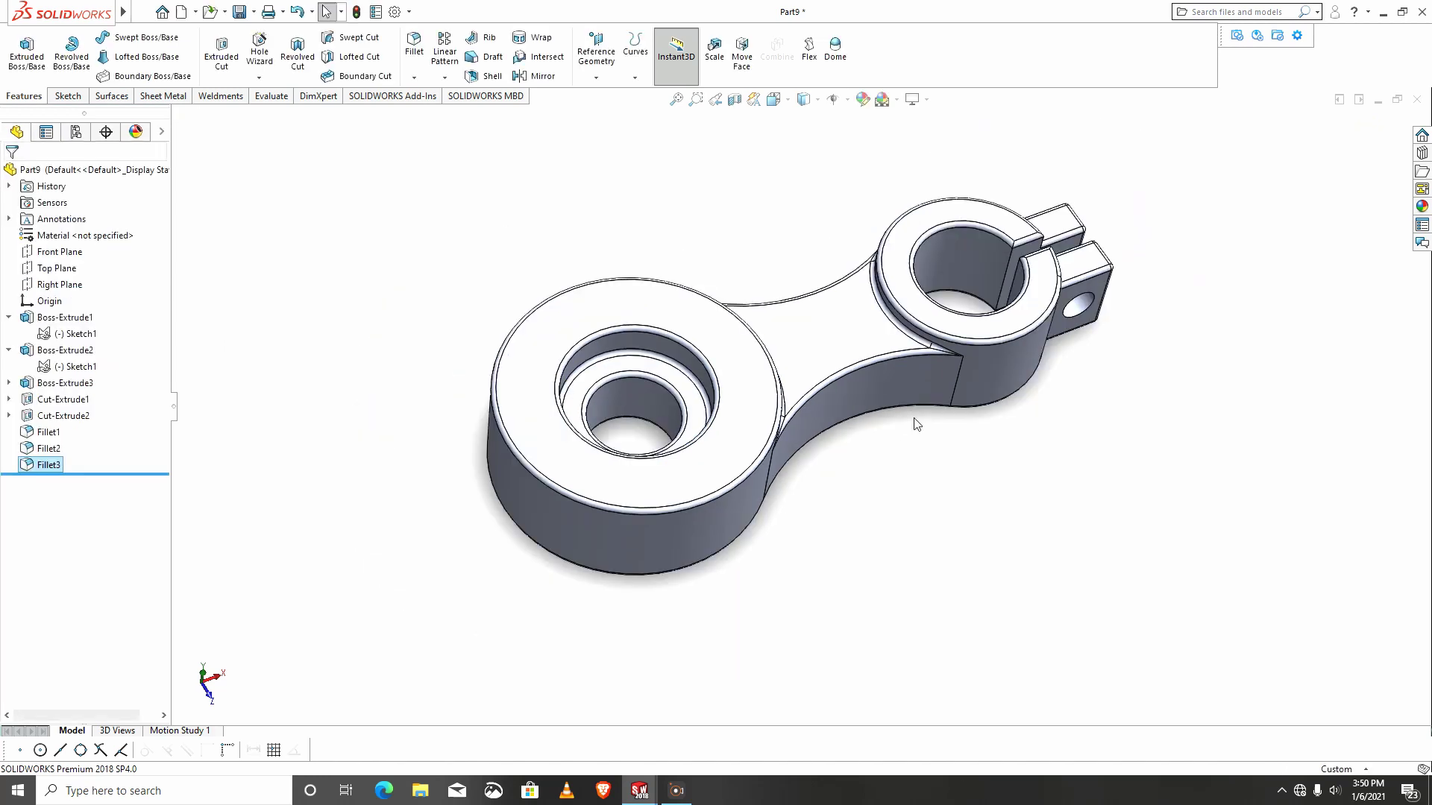
{"action": "middle_click_drag", "start_coordinate": [916, 410], "coordinate": [887, 378]}
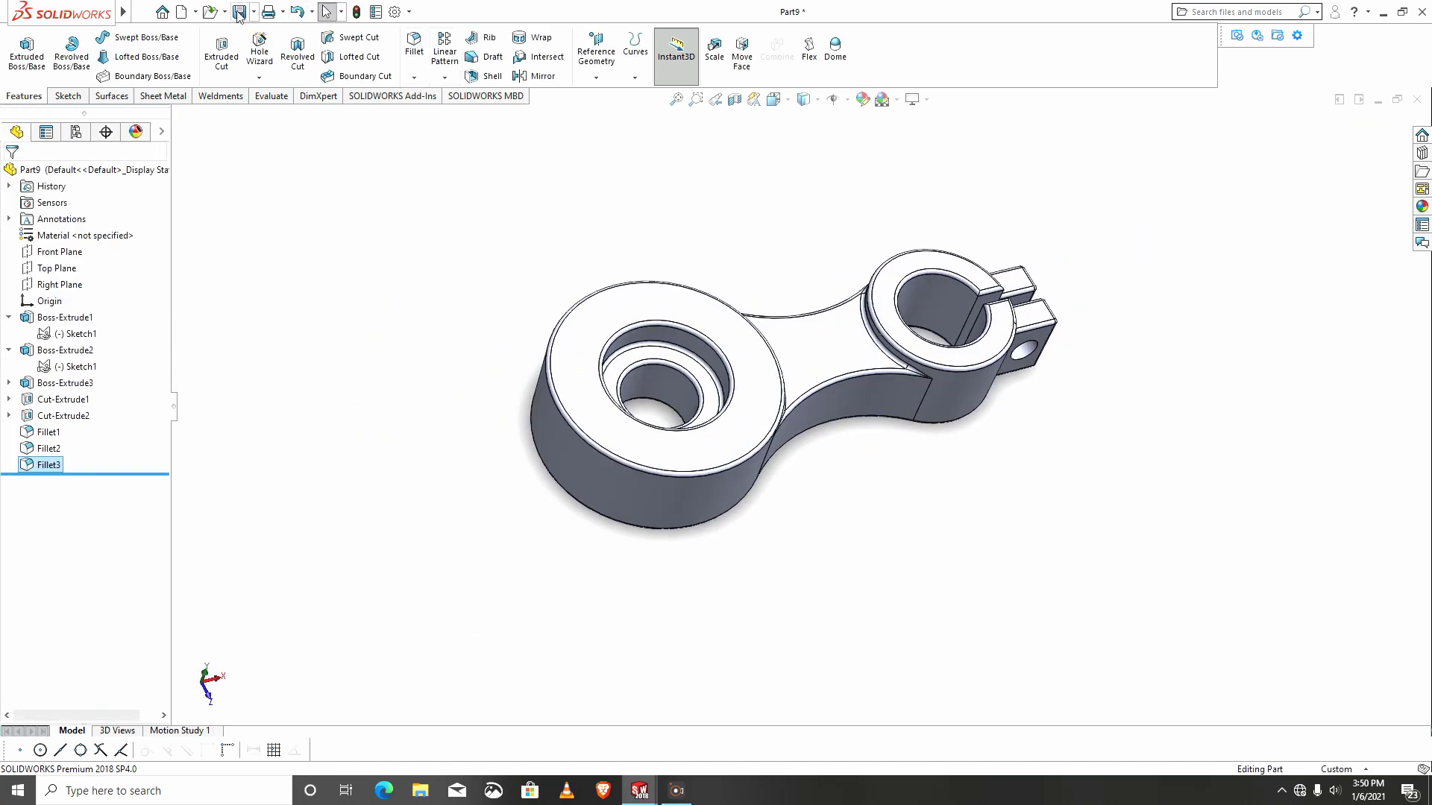
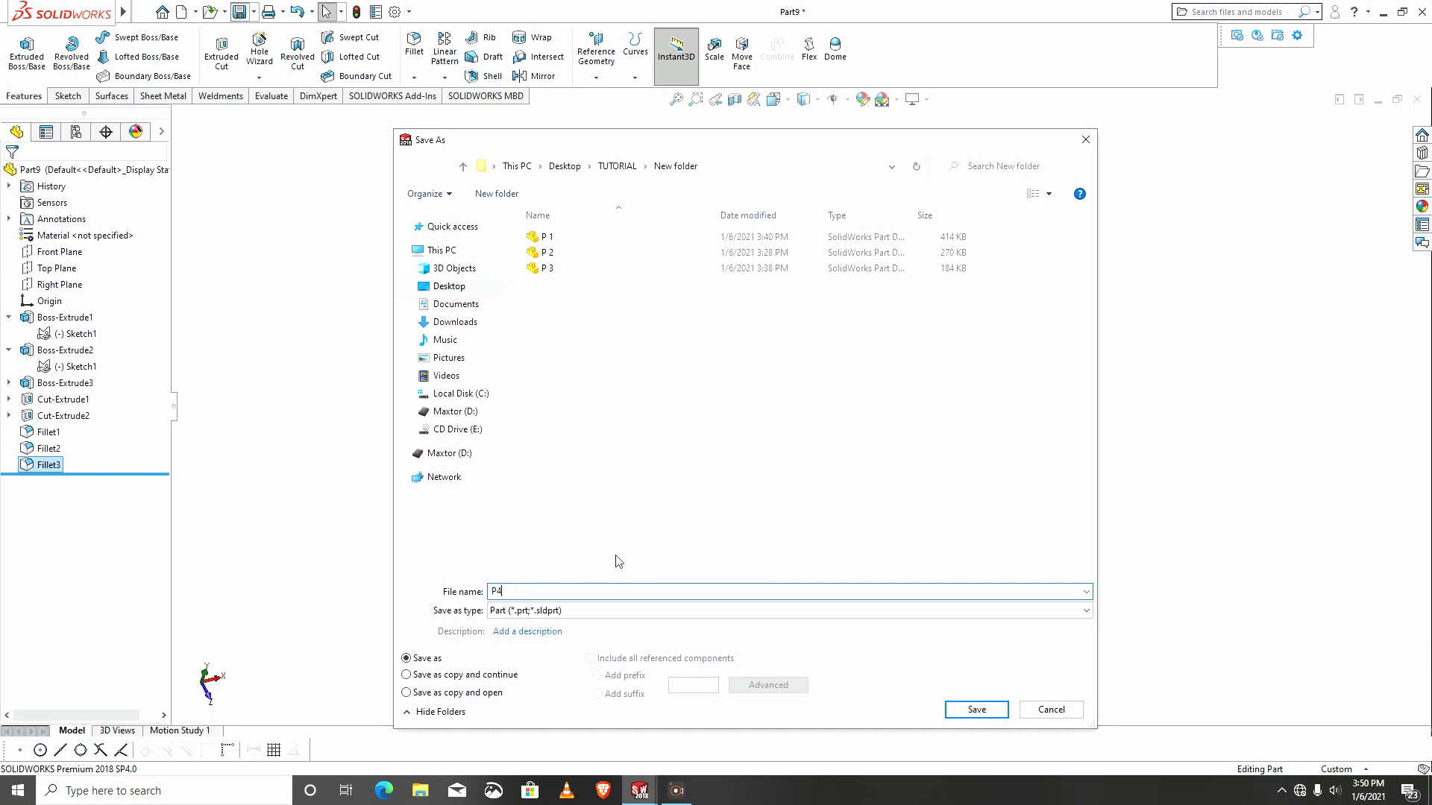
Save the finished lever arm part as P4 and switch to the Assem1 assembly window.
{"action": "left_click", "coordinate": [975, 711]}
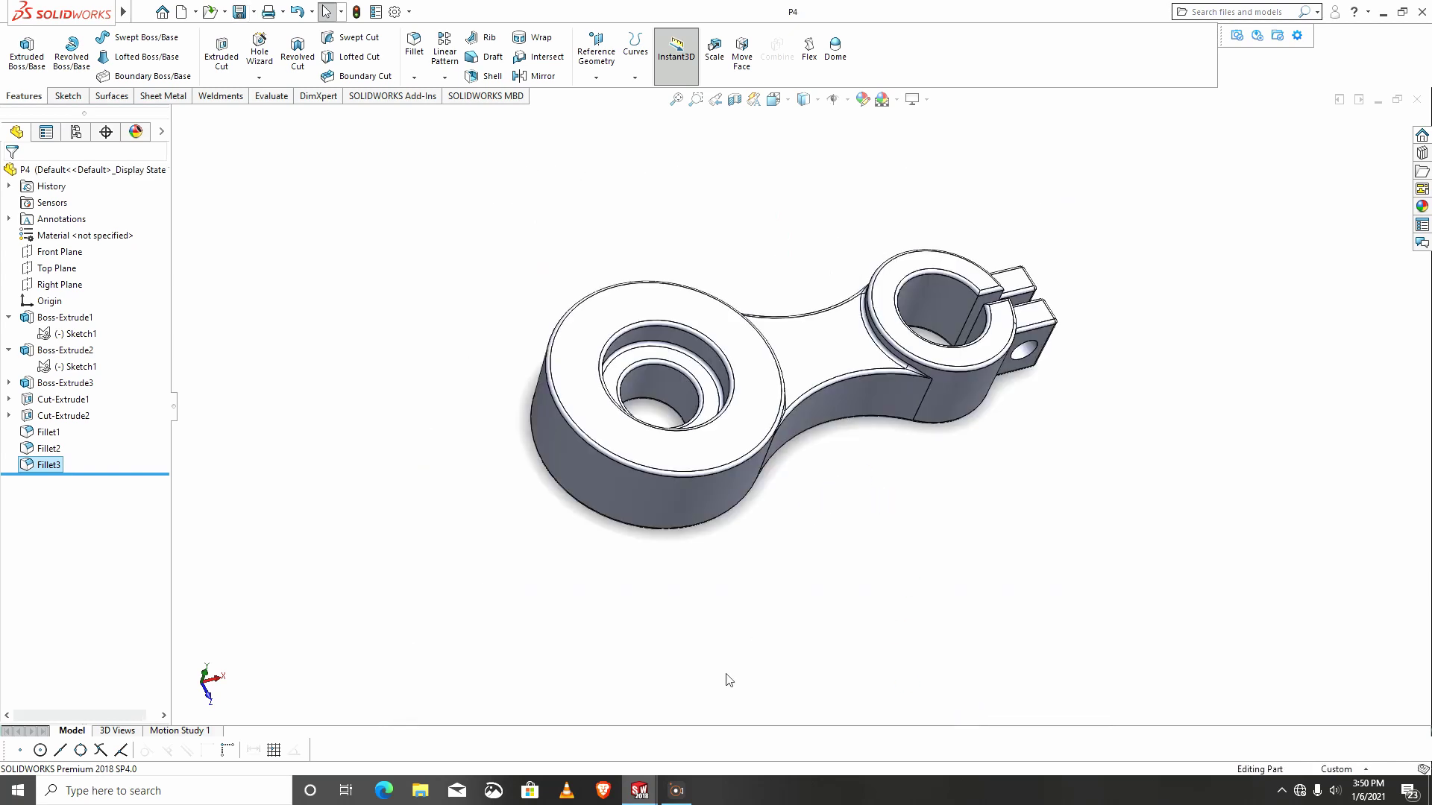
{"action": "mouse_move", "coordinate": [641, 792]}
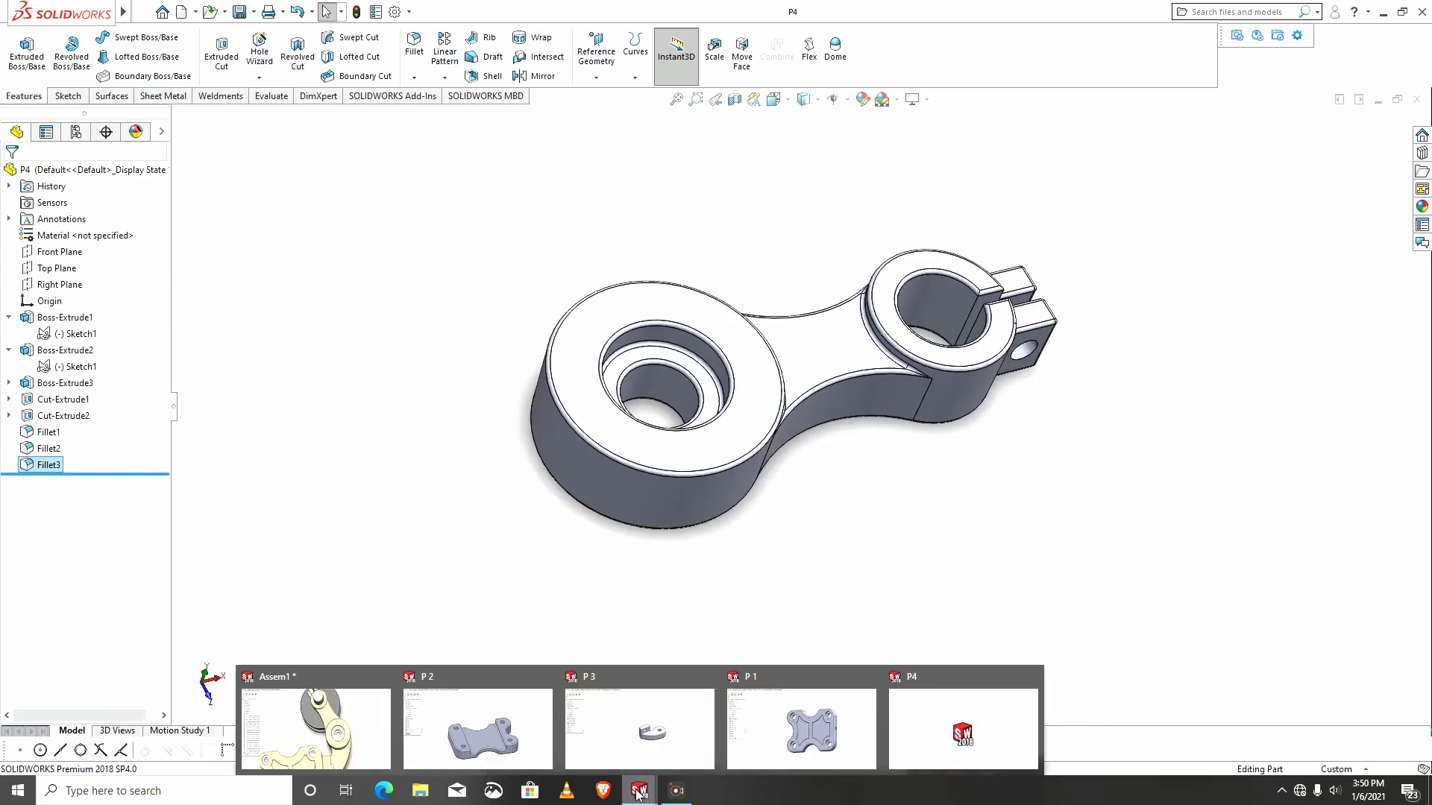
{"action": "left_click", "coordinate": [310, 724]}
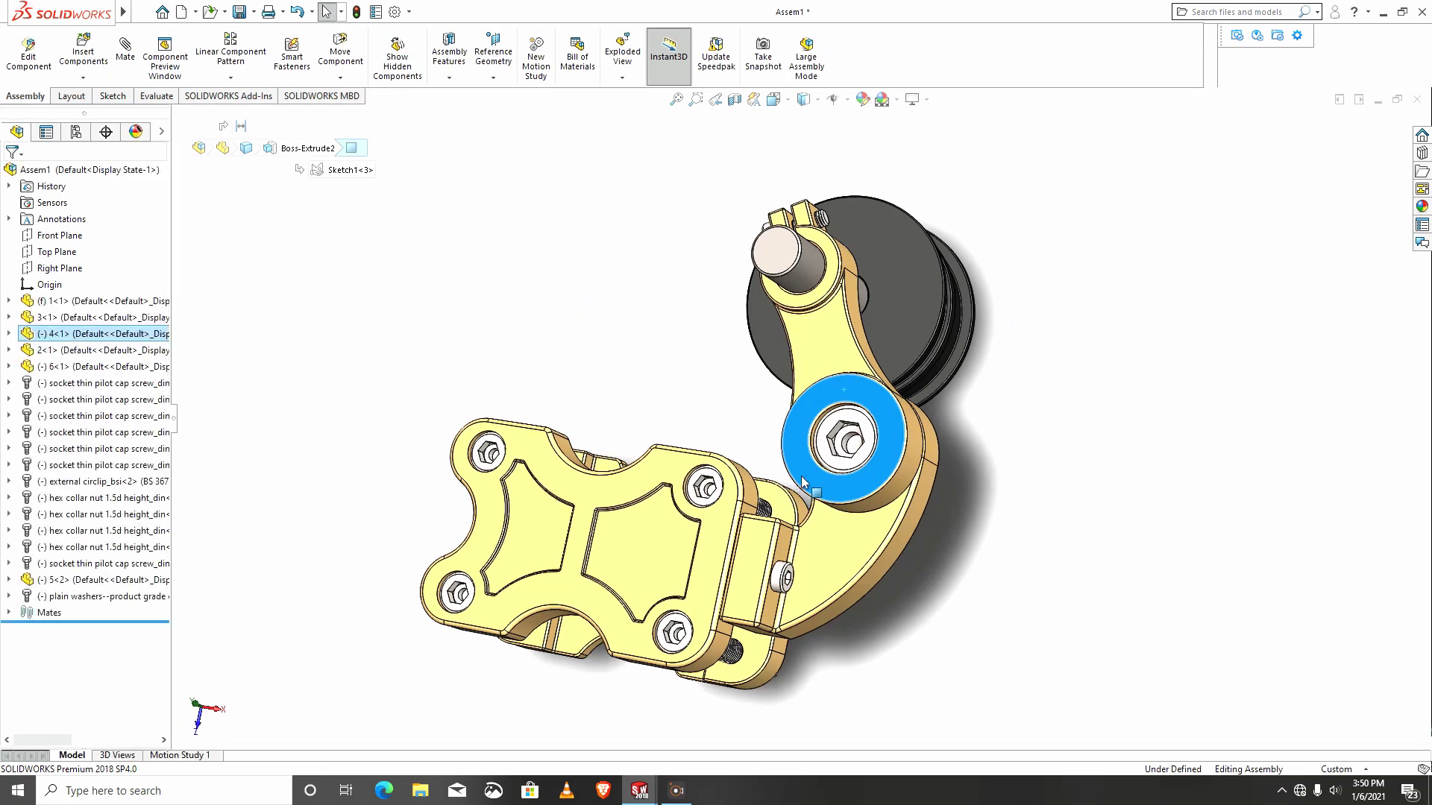
Examine the black pulley wheel and its shaft from both sides of the assembly.
{"action": "middle_click_drag", "start_coordinate": [809, 486], "coordinate": [690, 567]}
{"action": "left_click", "coordinate": [1035, 409]}
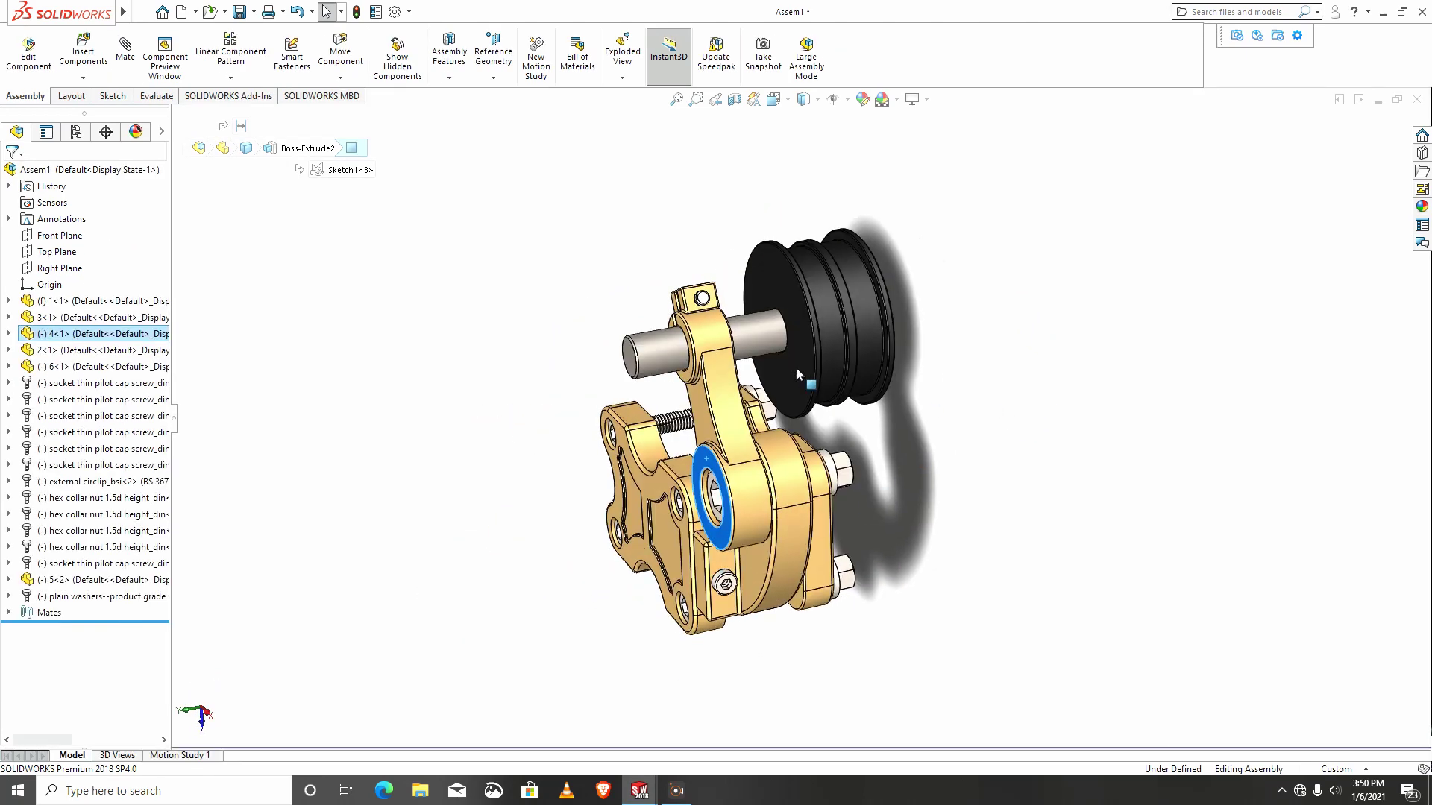
{"action": "scroll", "coordinate": [795, 361], "scroll_direction": "down", "scroll_amount": 3}
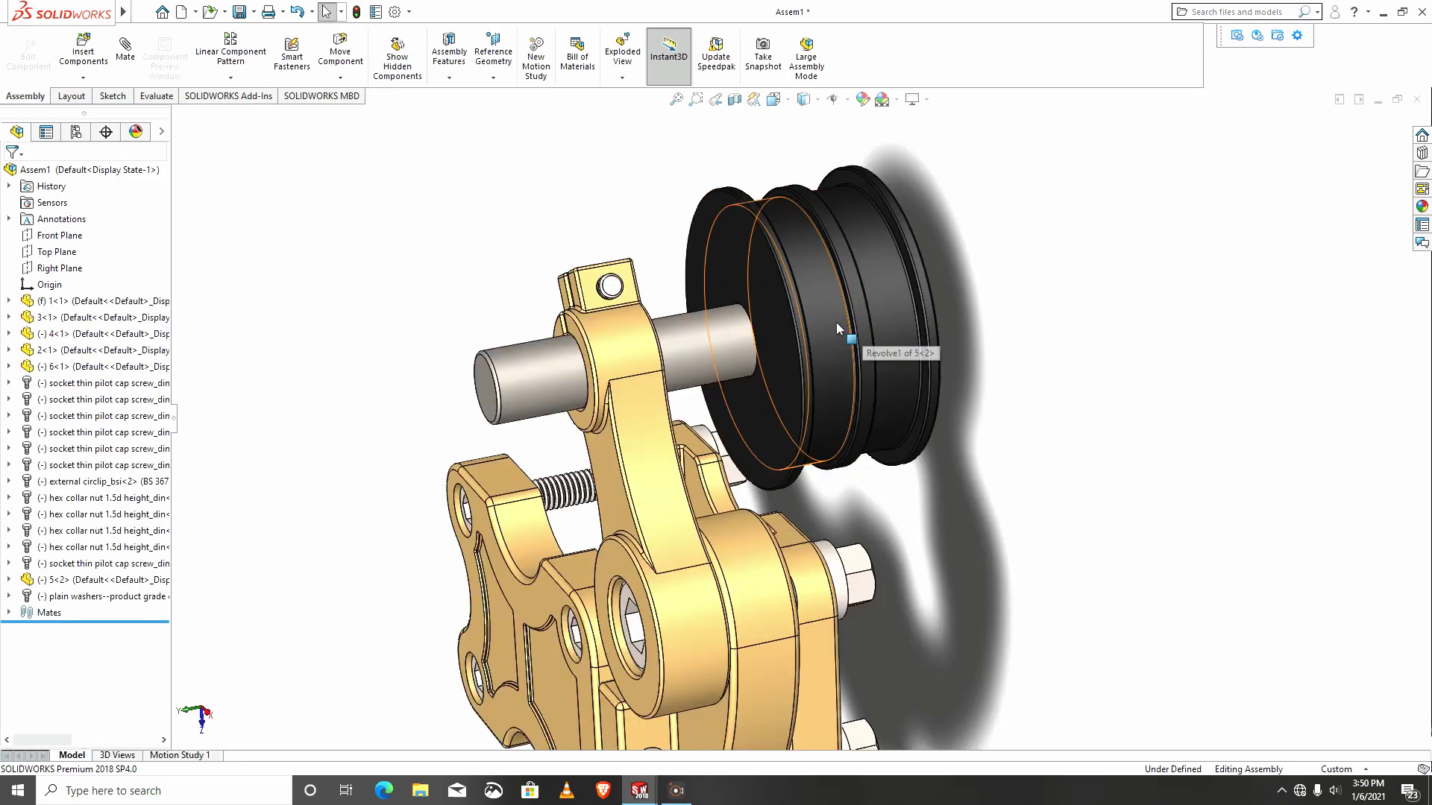
{"action": "left_click", "coordinate": [730, 335]}
{"action": "left_click", "coordinate": [884, 355]}
{"action": "scroll", "coordinate": [917, 366], "scroll_direction": "up", "scroll_amount": 3}
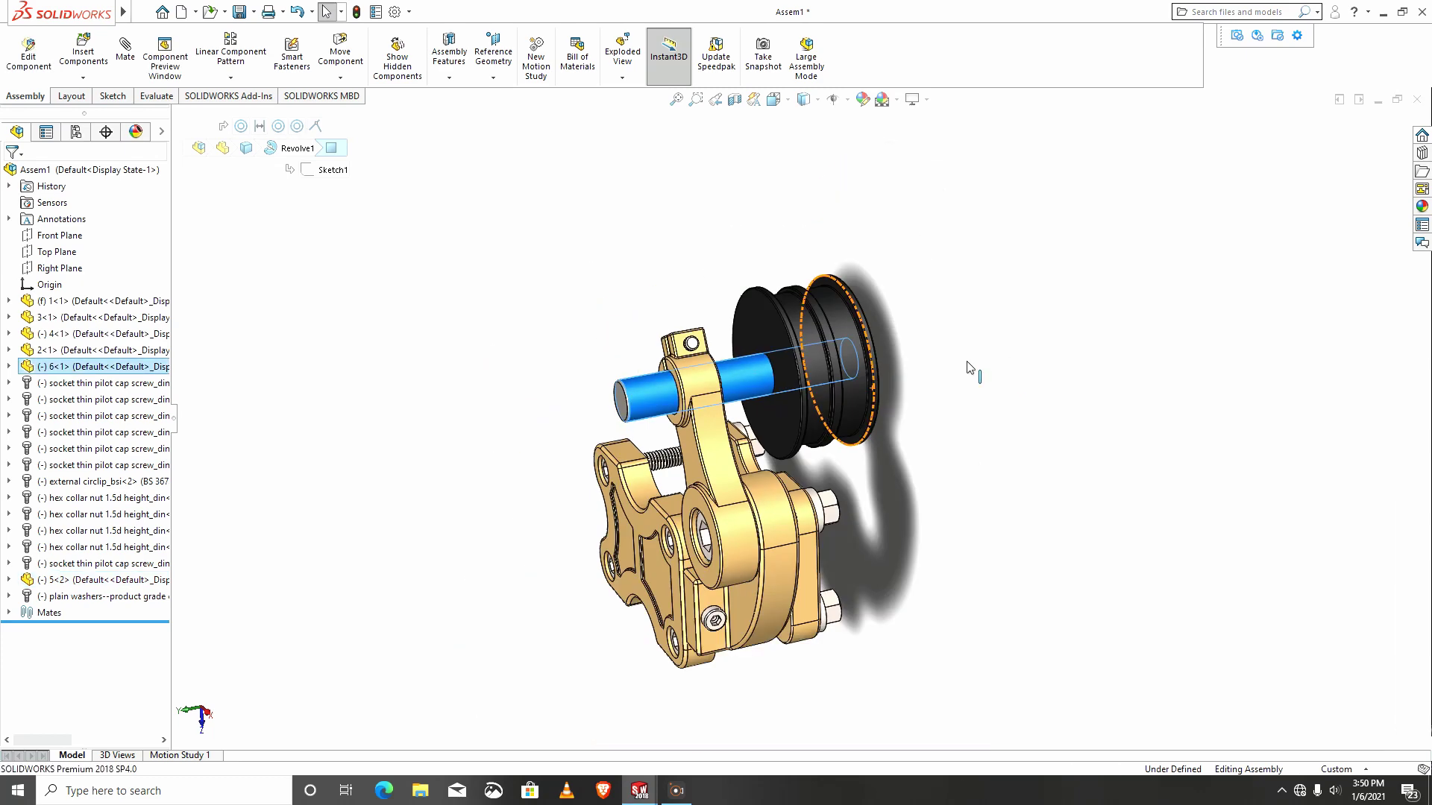
{"action": "left_click", "coordinate": [967, 367]}
{"action": "left_click", "coordinate": [853, 337]}
{"action": "middle_click_drag", "start_coordinate": [801, 403], "coordinate": [1081, 429]}
{"action": "left_click", "coordinate": [776, 328]}
{"action": "left_click", "coordinate": [951, 313]}
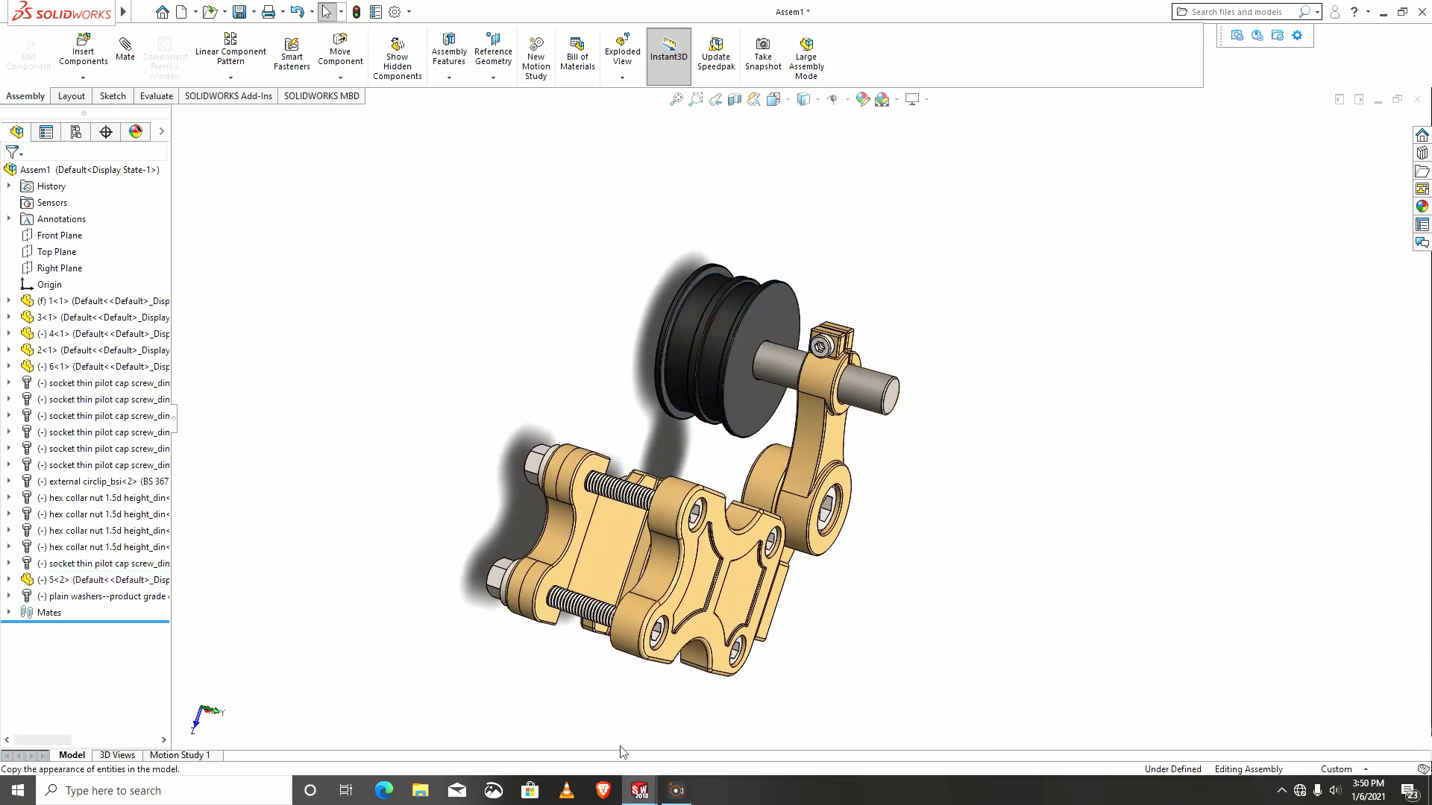
Create a new part document and start a sketch on the Right Plane.
{"action": "left_click", "coordinate": [194, 12]}
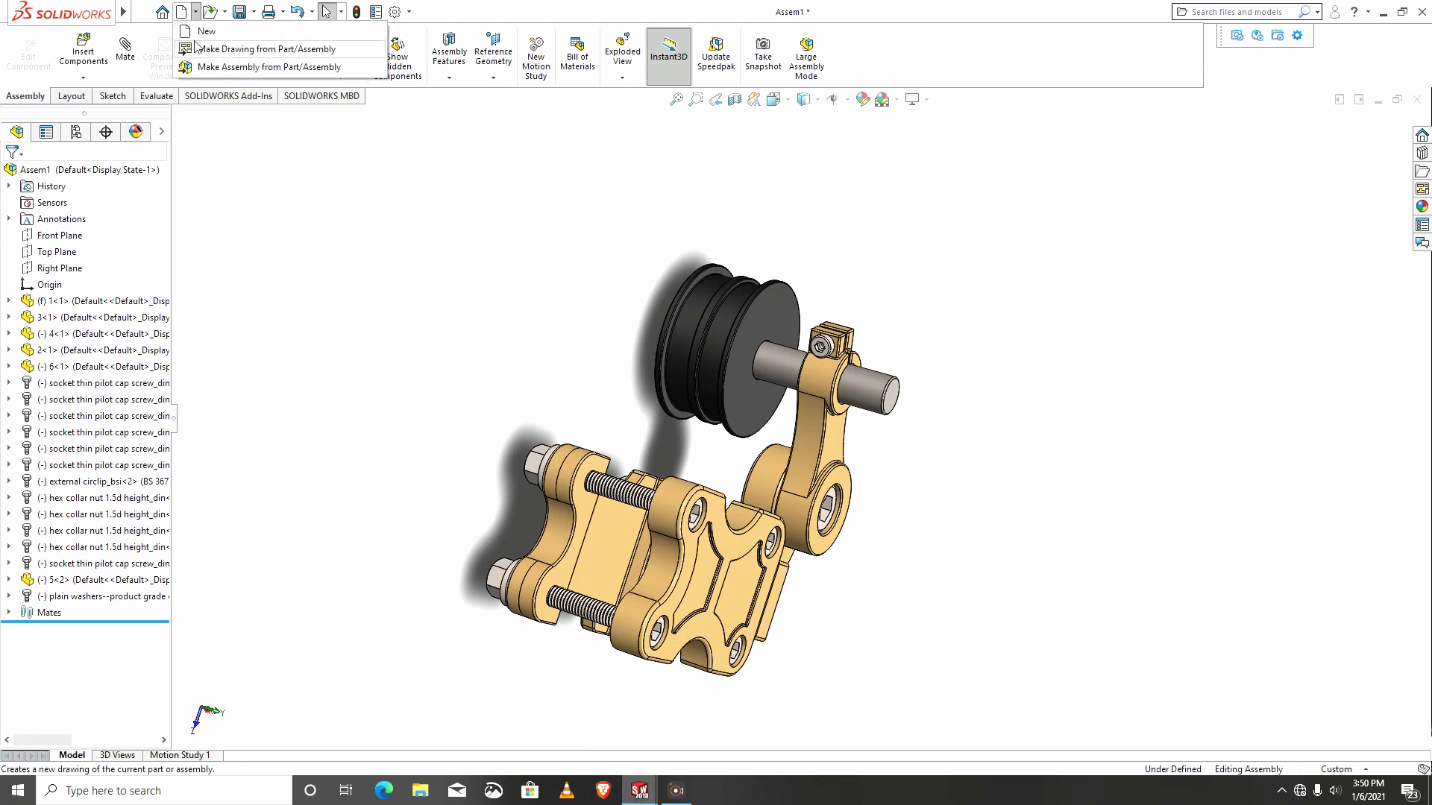
{"action": "left_click", "coordinate": [212, 33]}
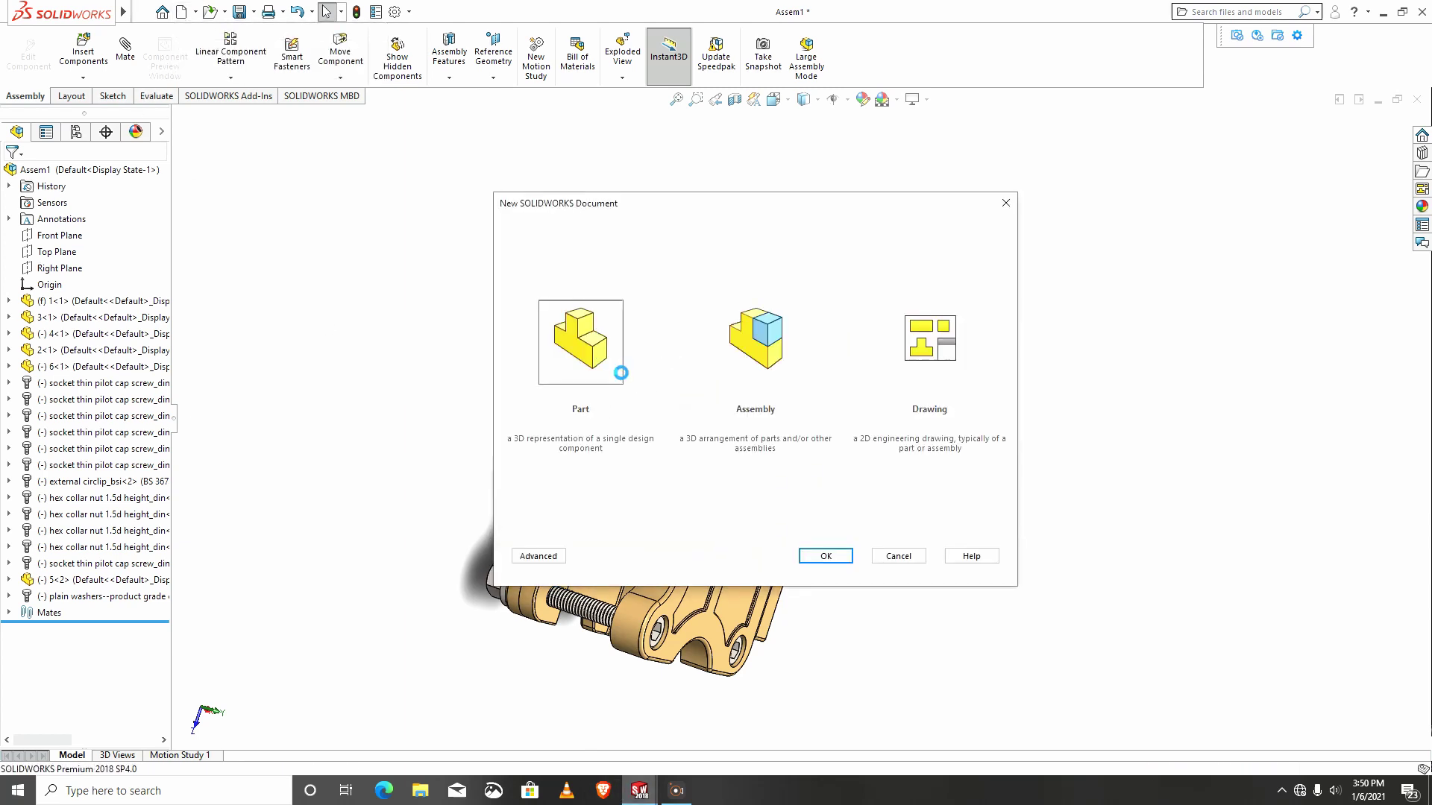
{"action": "key", "text": "Return"}
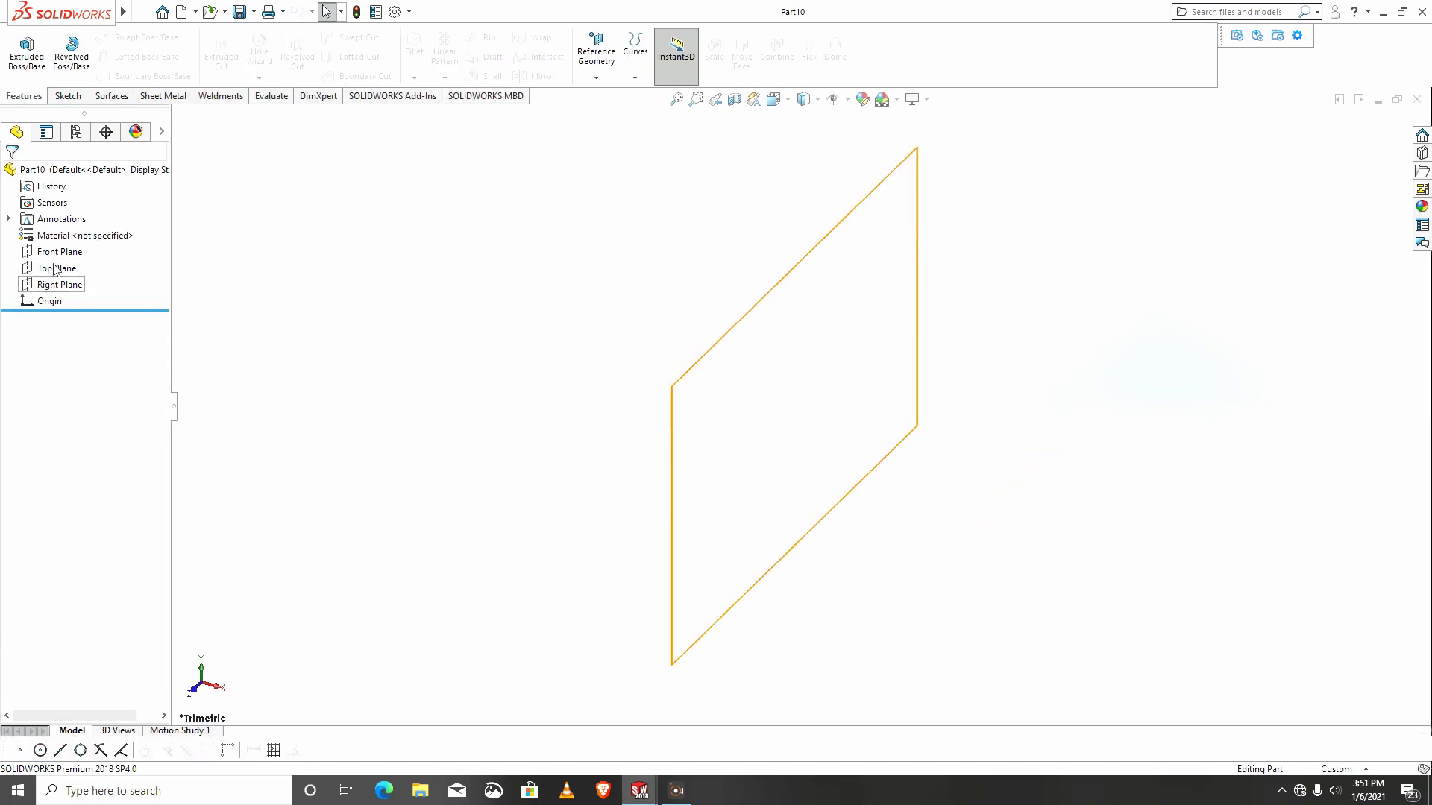
{"action": "left_click", "coordinate": [58, 284]}
{"action": "left_click", "coordinate": [59, 261]}
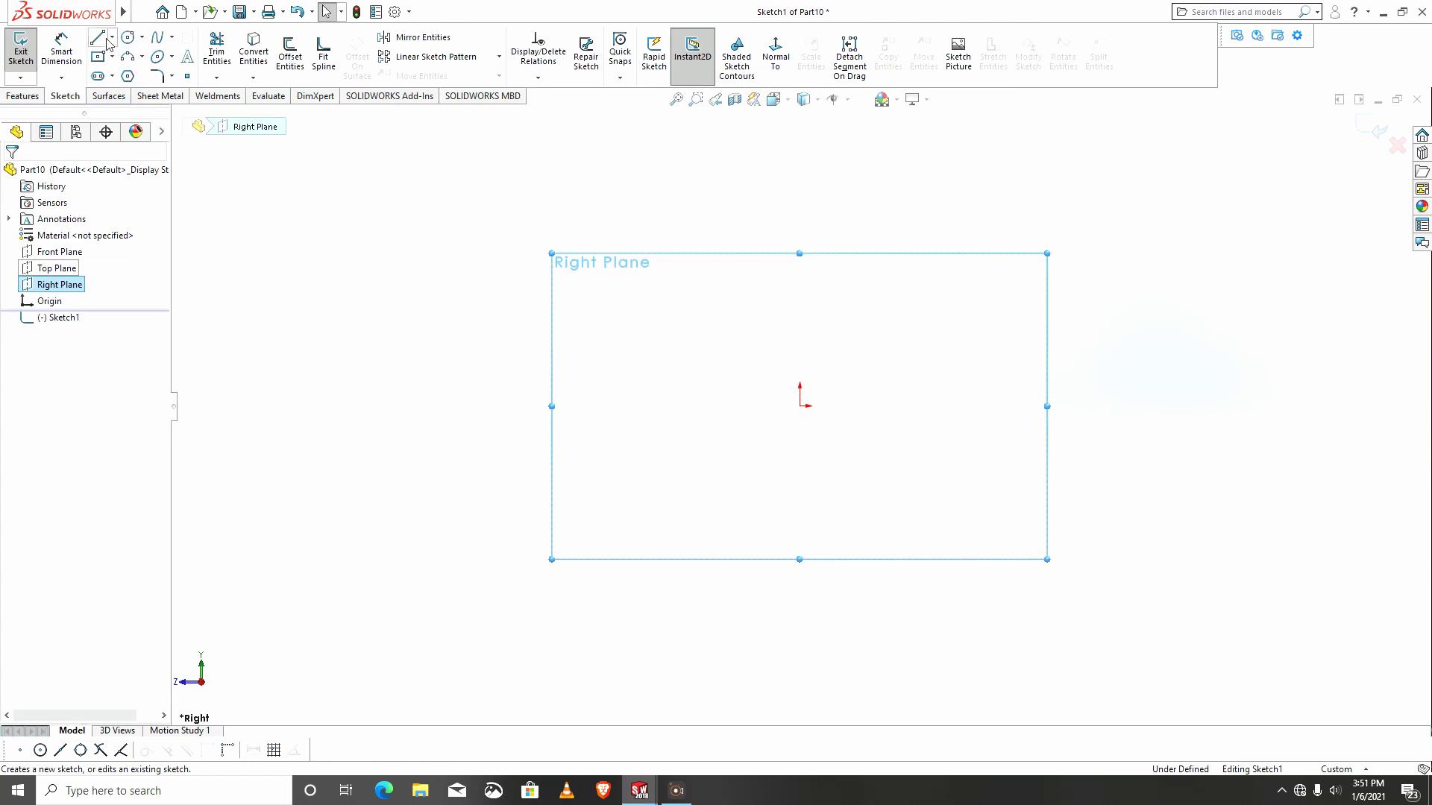
Sketch a vertical line about 76 mm long passing through the origin.
{"action": "left_click", "coordinate": [97, 38]}
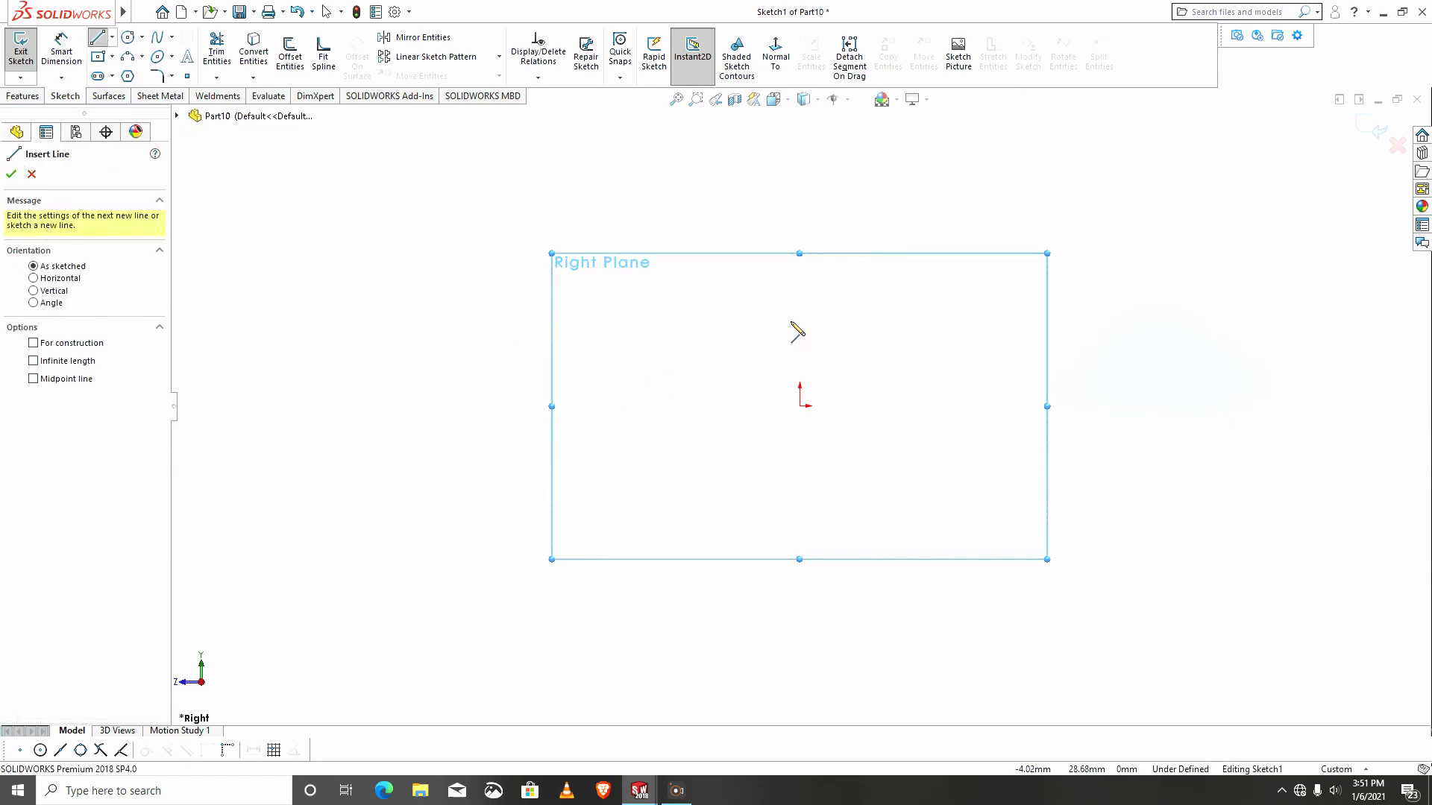
{"action": "left_click", "coordinate": [800, 506]}
{"action": "key", "text": "Escape"}
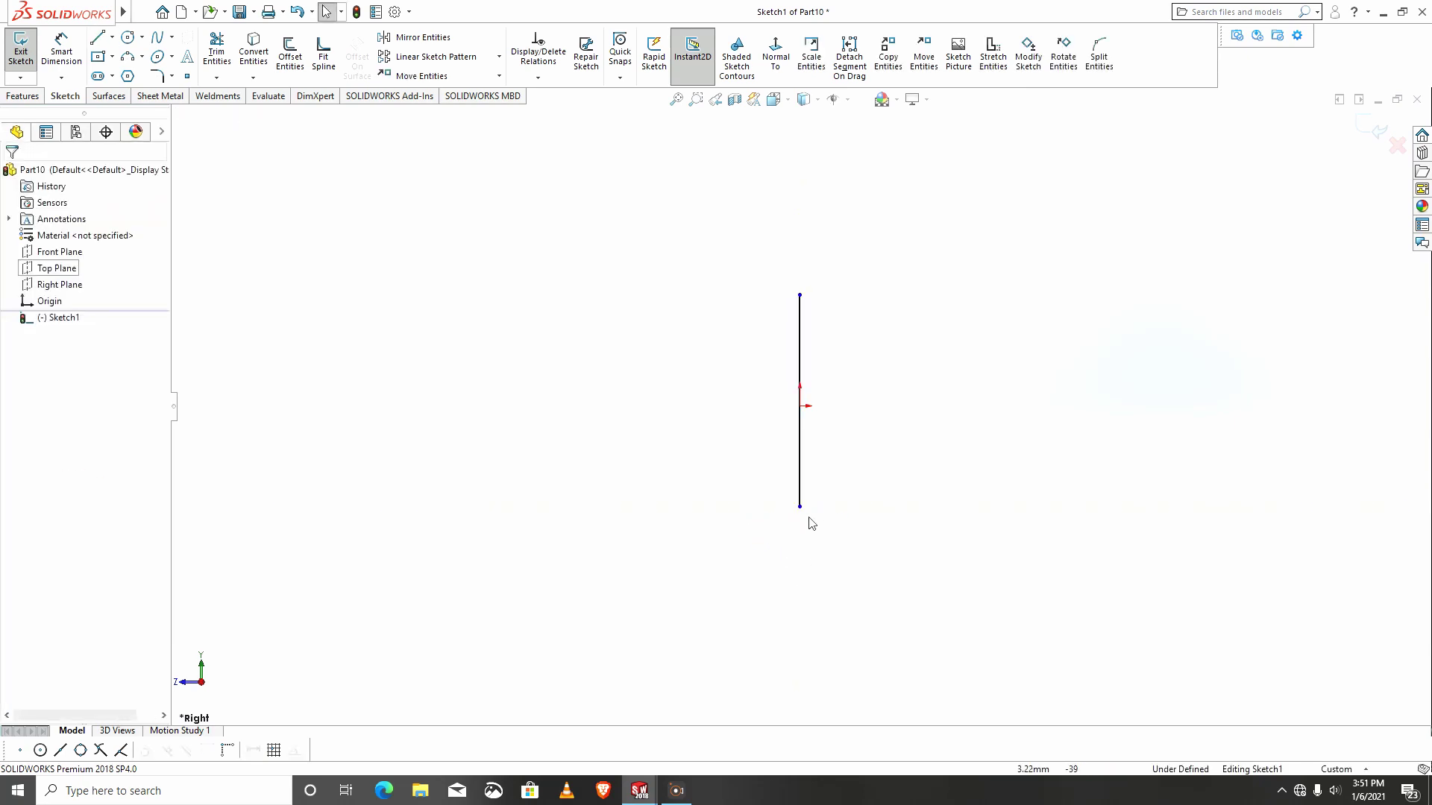
Add a Midpoint relation between the vertical line and the origin.
{"action": "left_click", "coordinate": [799, 506]}
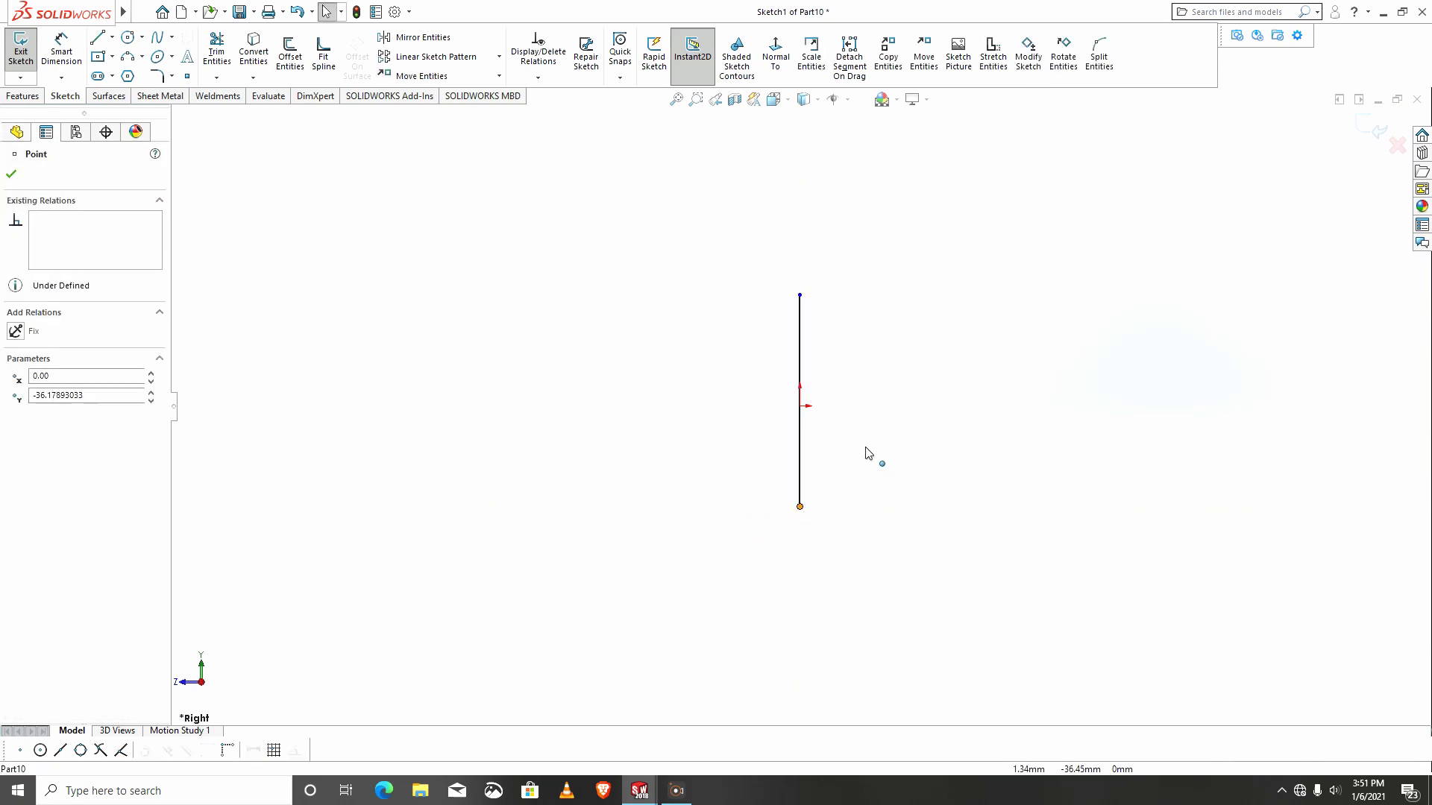
{"action": "left_click", "coordinate": [801, 415]}
{"action": "left_click", "coordinate": [799, 406], "text": "ctrl"}
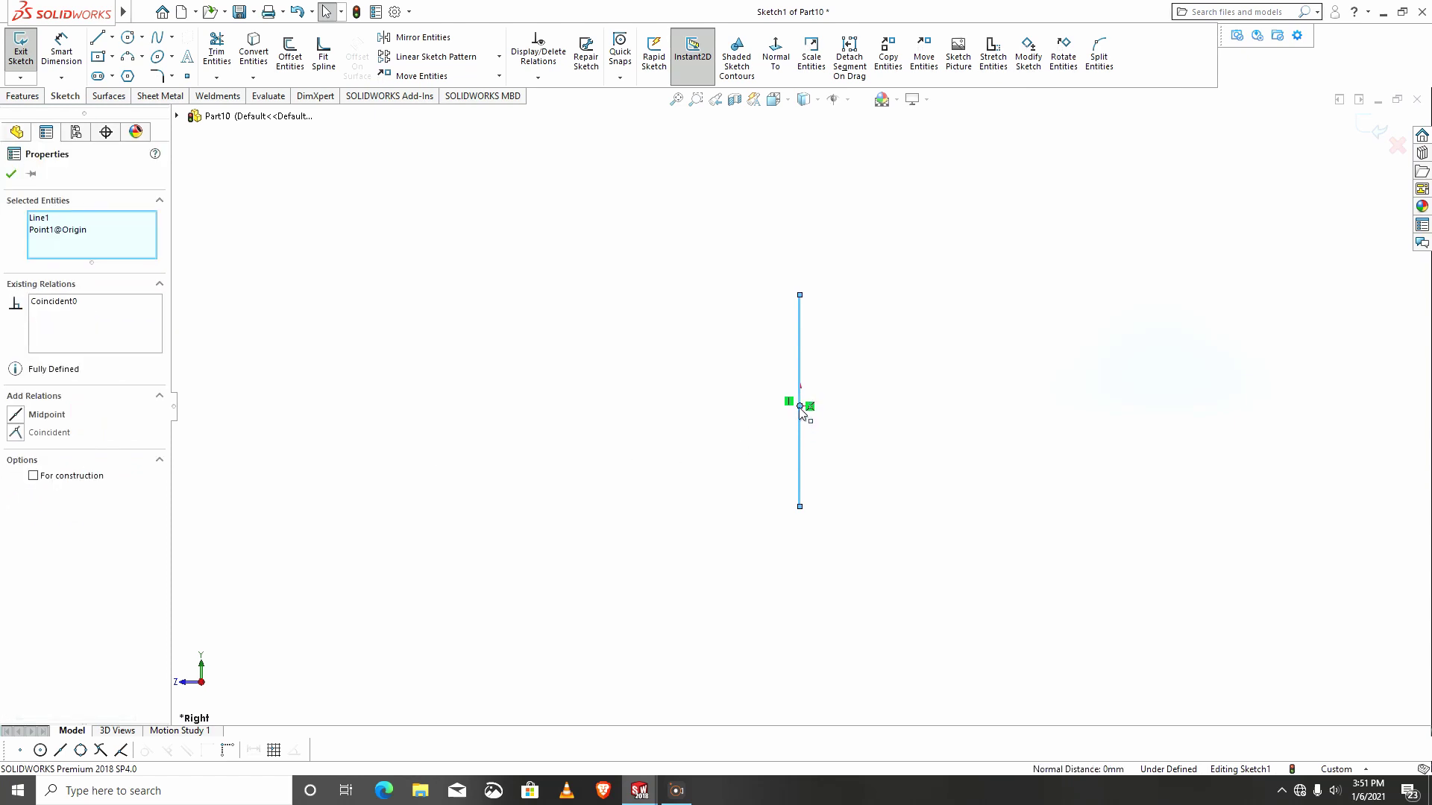
{"action": "left_click", "coordinate": [16, 415]}
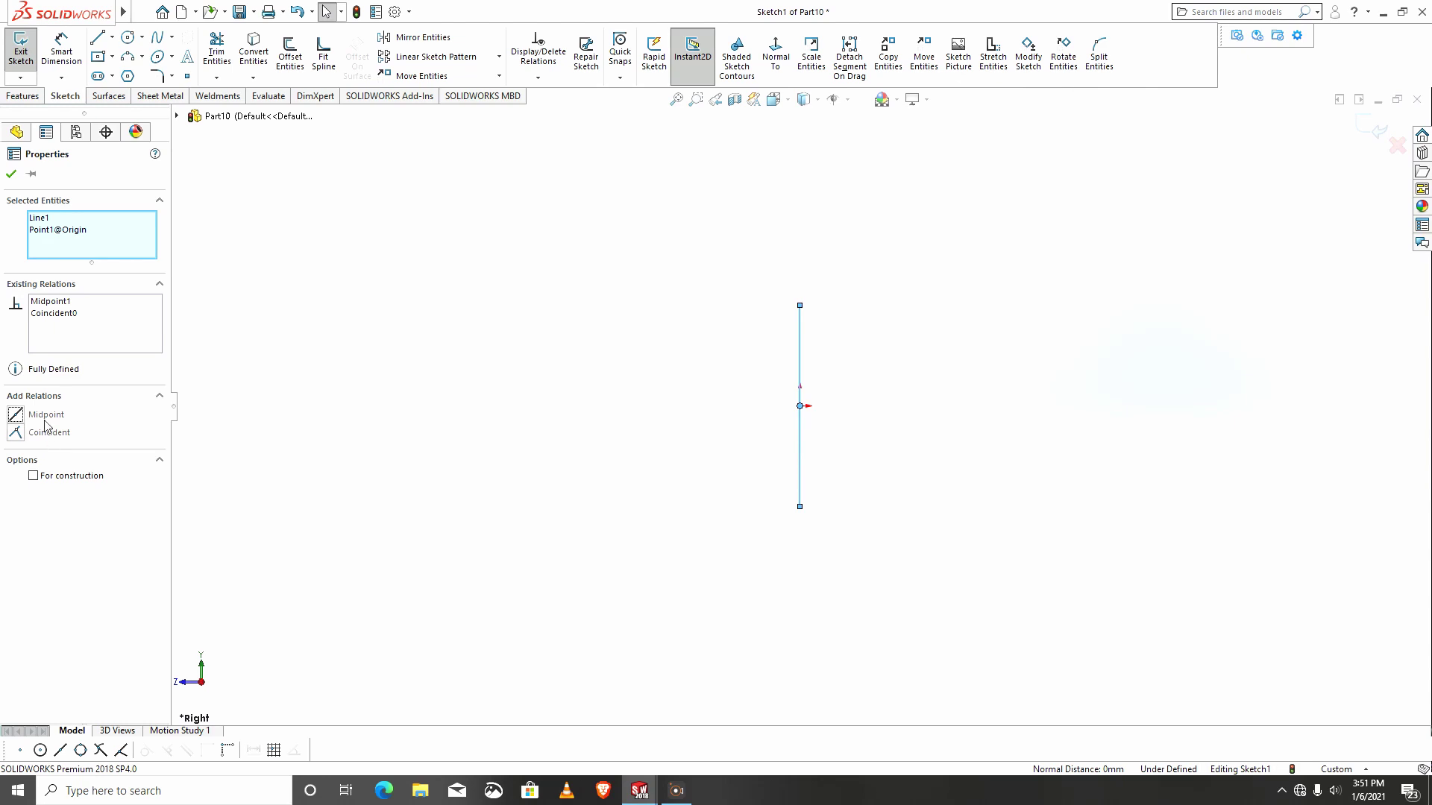
{"action": "scroll", "coordinate": [840, 431], "scroll_direction": "down", "scroll_amount": 3}
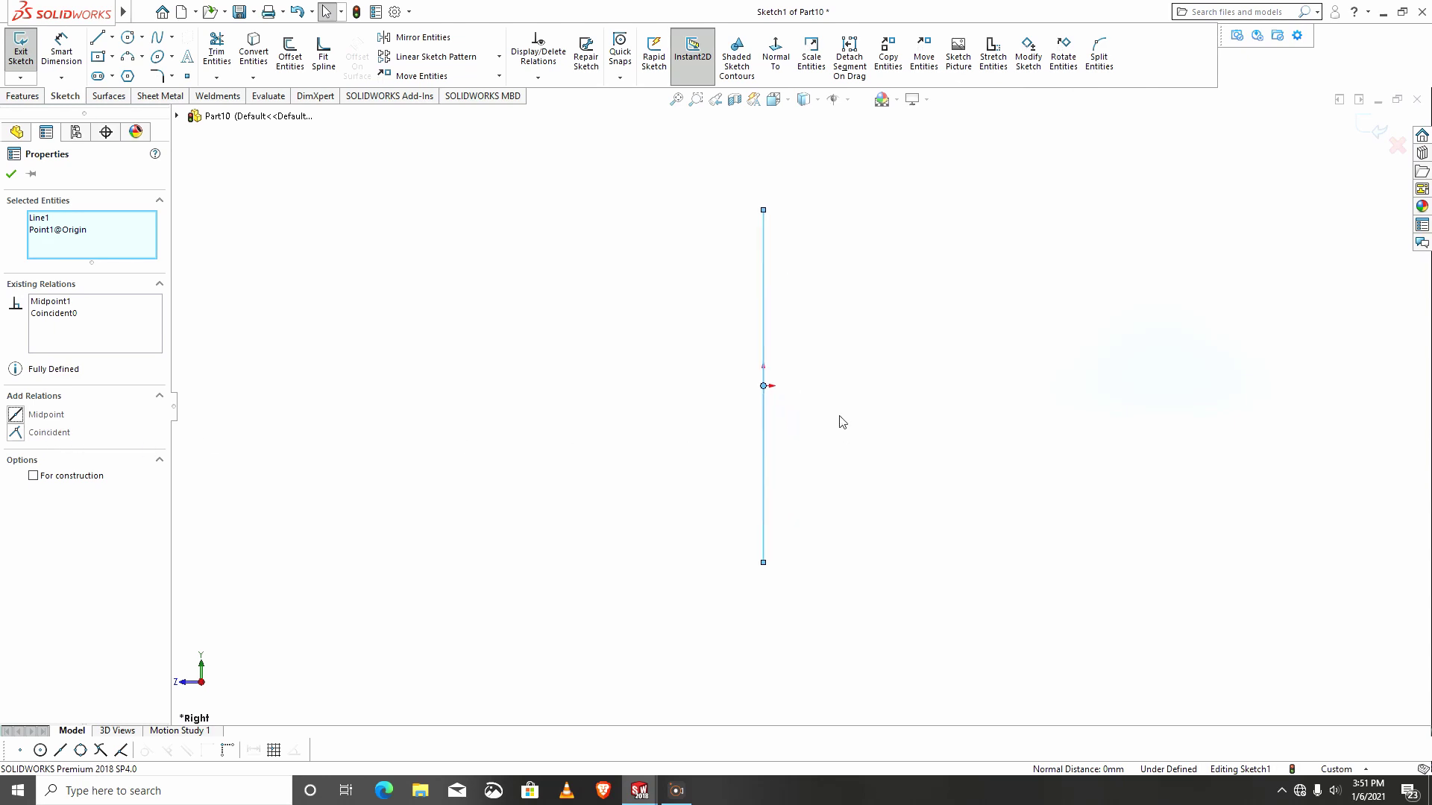
{"action": "key", "text": "Escape"}
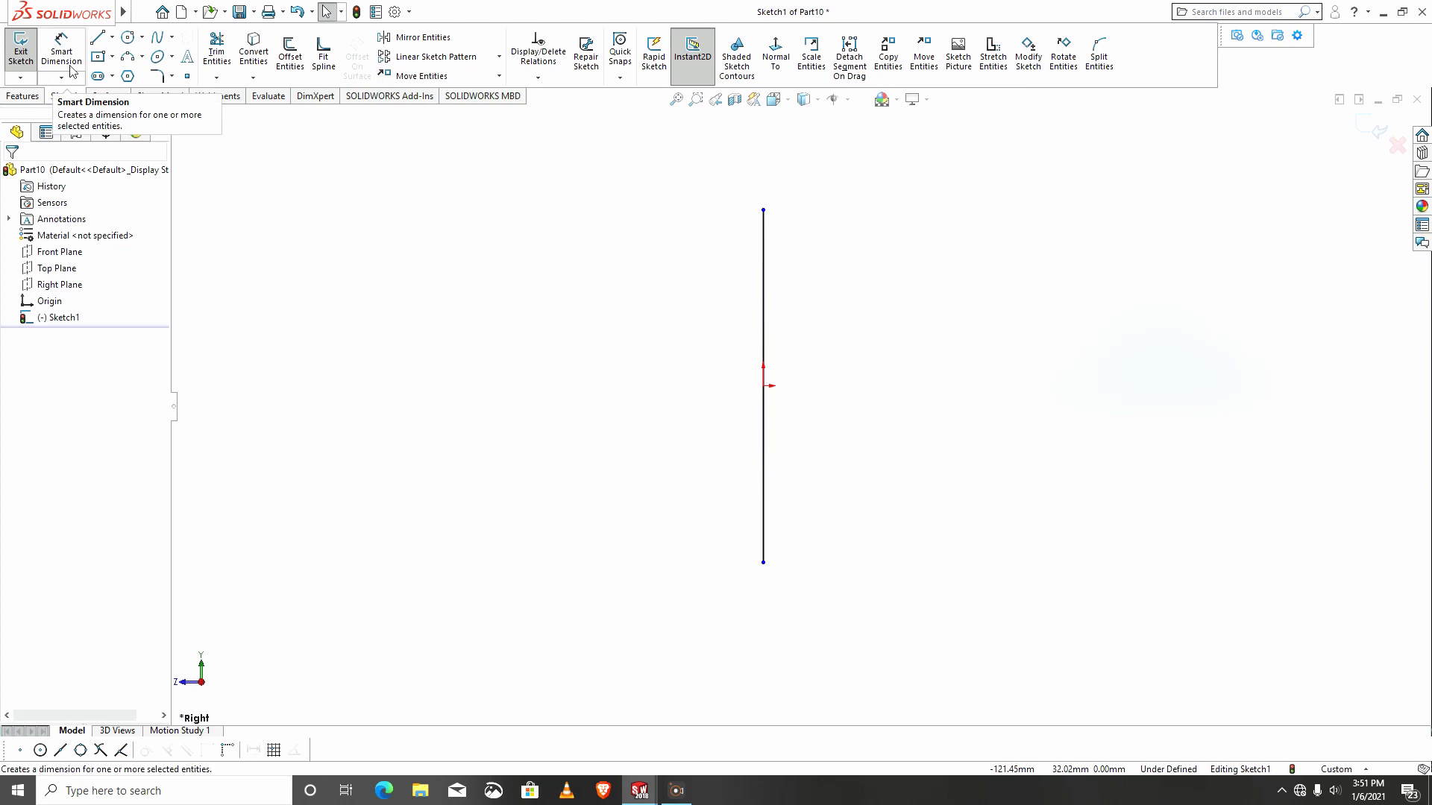
From the vertical line's upper end, sketch a horizontal edge about 43 mm long, a flange end about 7 mm tall and an 11 mm return.
{"action": "mouse_move", "coordinate": [9, 13]}
{"action": "left_click", "coordinate": [62, 55]}
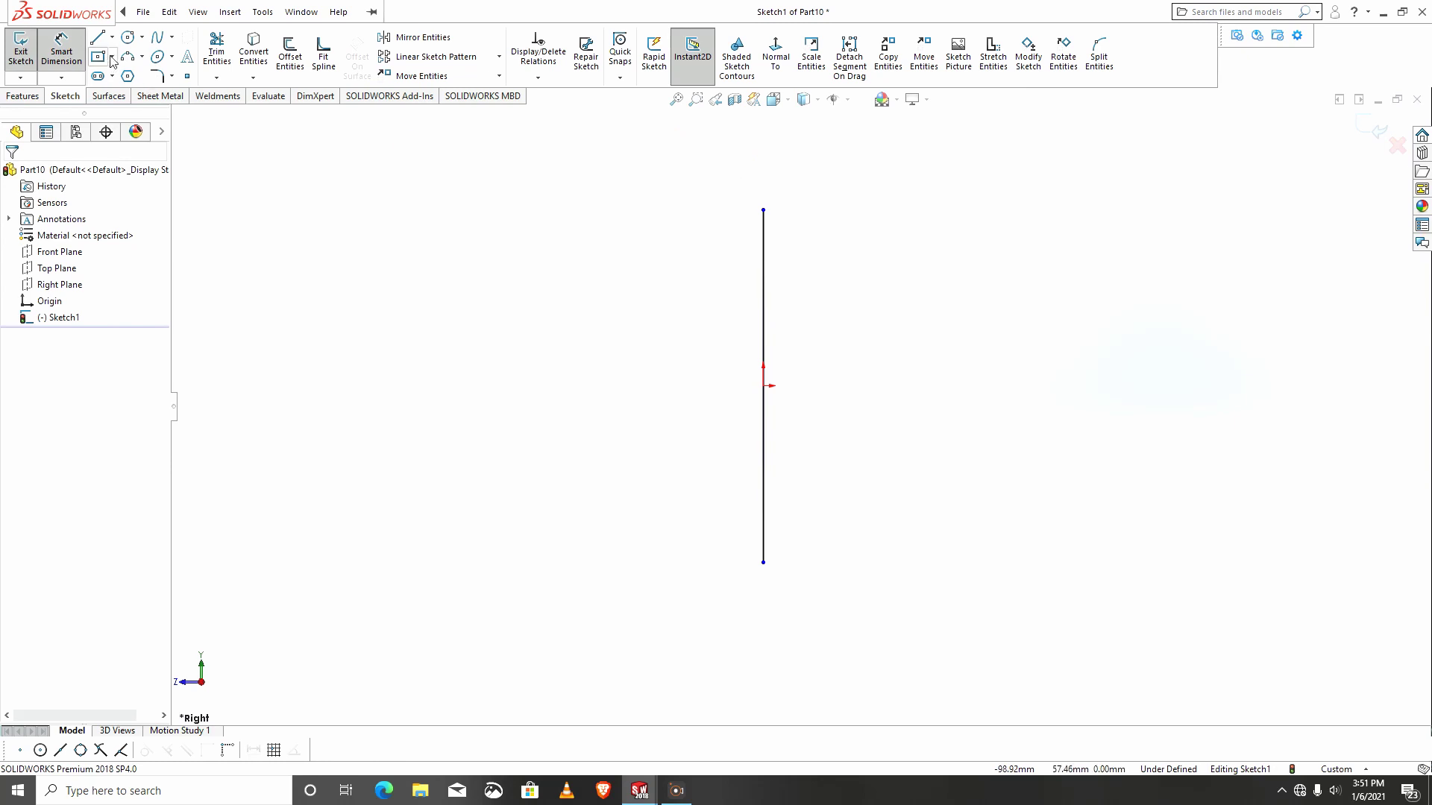
{"action": "left_click", "coordinate": [98, 40]}
{"action": "left_click", "coordinate": [763, 210]}
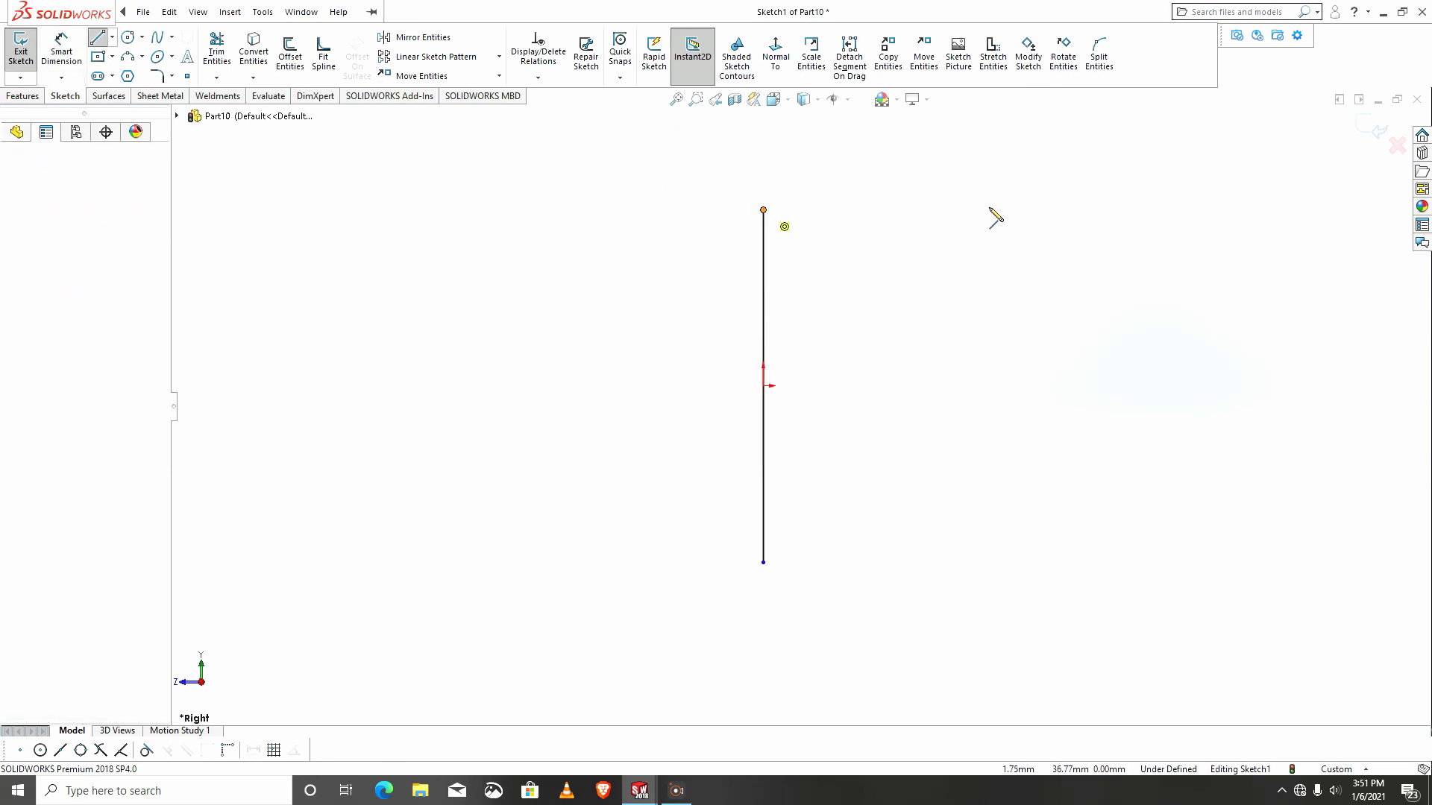
{"action": "left_click", "coordinate": [972, 210]}
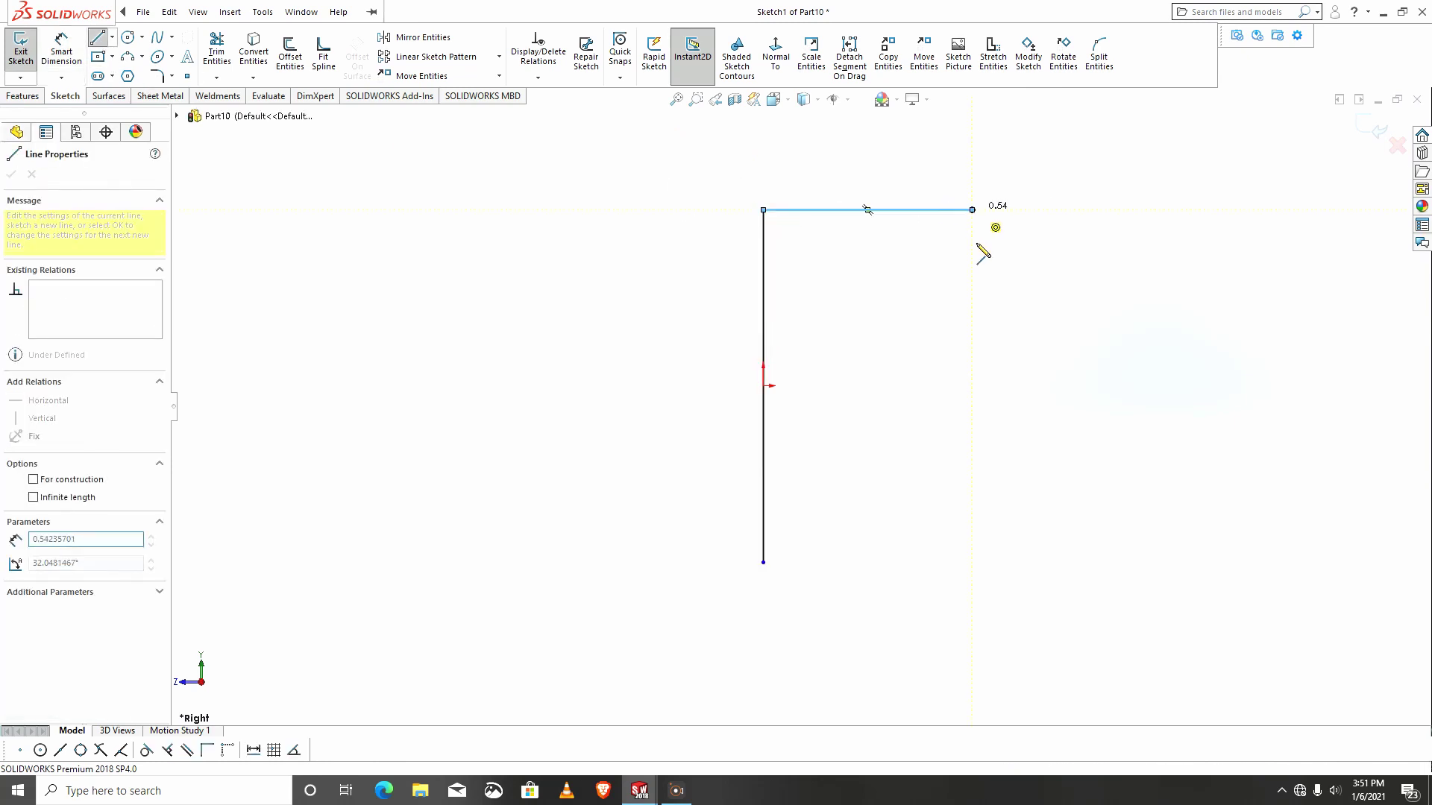
{"action": "left_click", "coordinate": [972, 244]}
{"action": "left_click", "coordinate": [919, 244]}
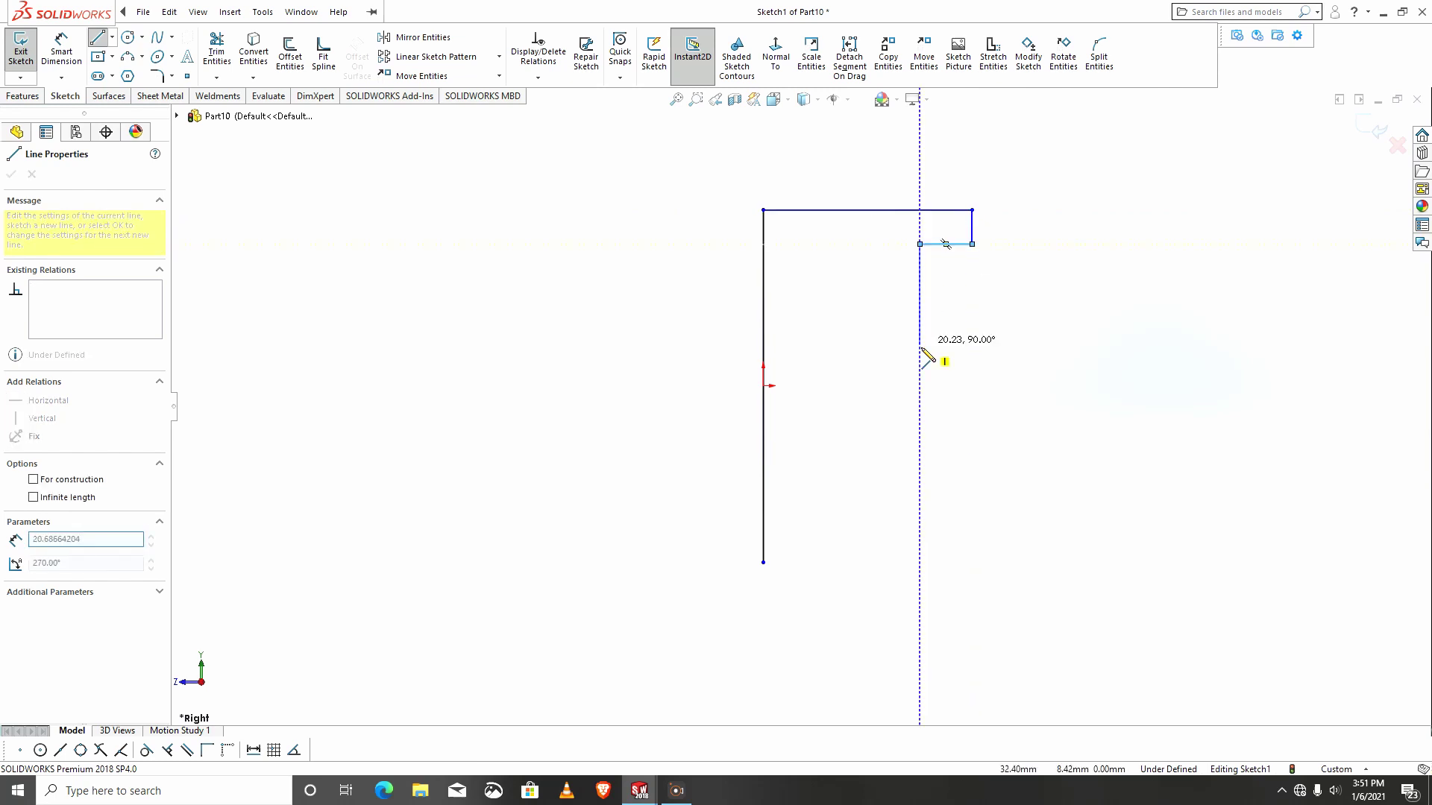
Continue the profile with a middle rib protruding about 5 mm and a lower flange protruding about 11 mm, closing it at the vertical line's lower end.
{"action": "left_click", "coordinate": [919, 349]}
{"action": "left_click", "coordinate": [945, 350]}
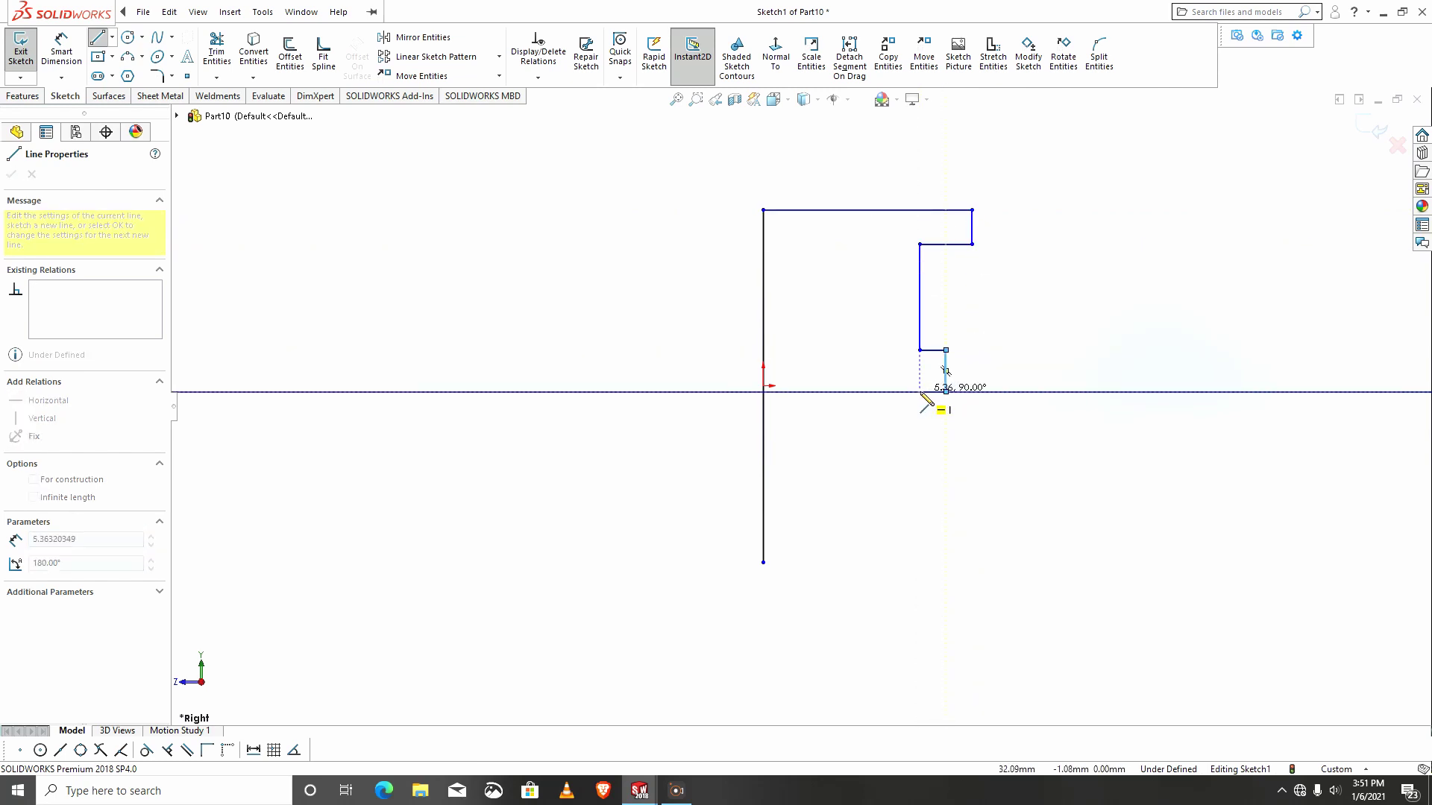
{"action": "left_click", "coordinate": [946, 391]}
{"action": "left_click", "coordinate": [919, 391]}
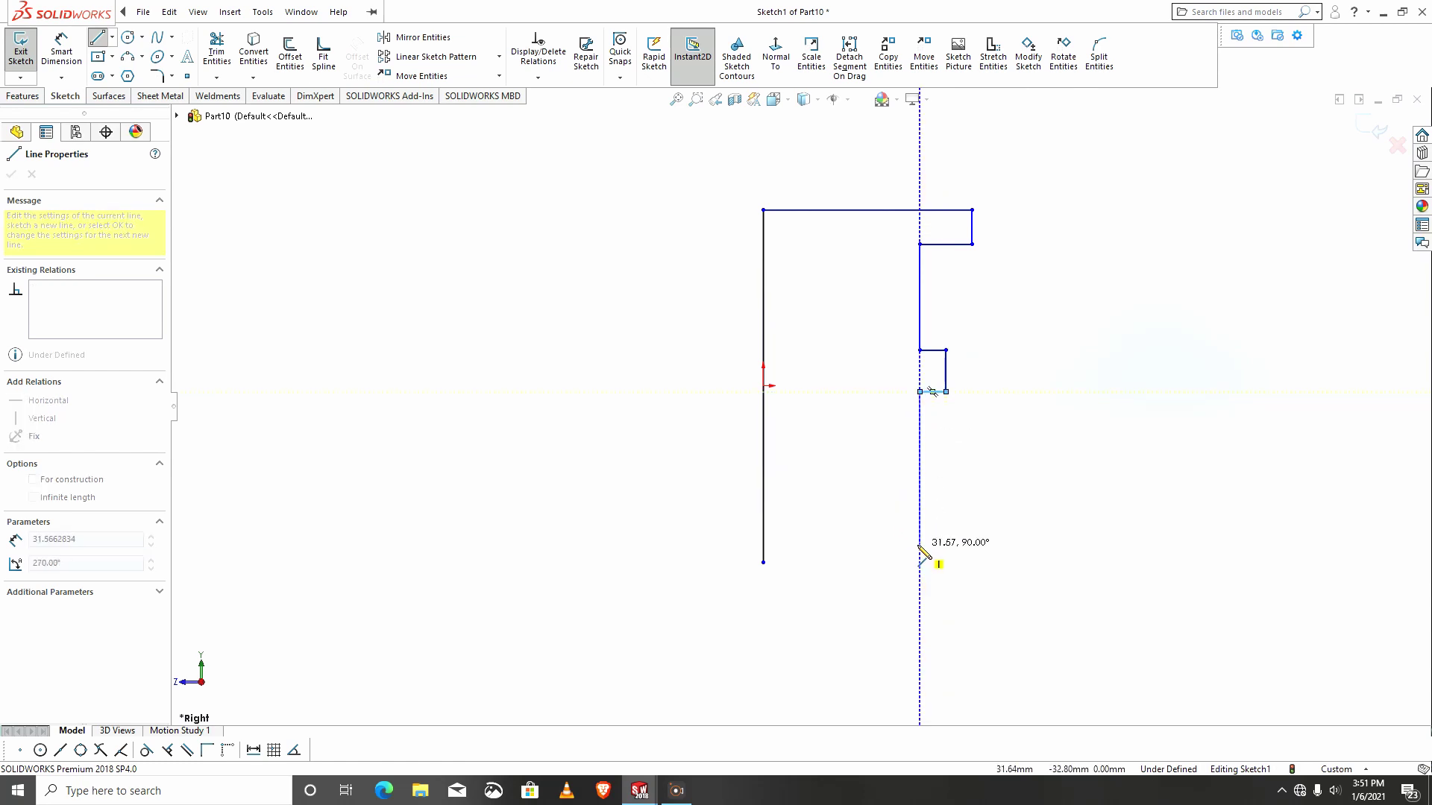
{"action": "left_click", "coordinate": [919, 538]}
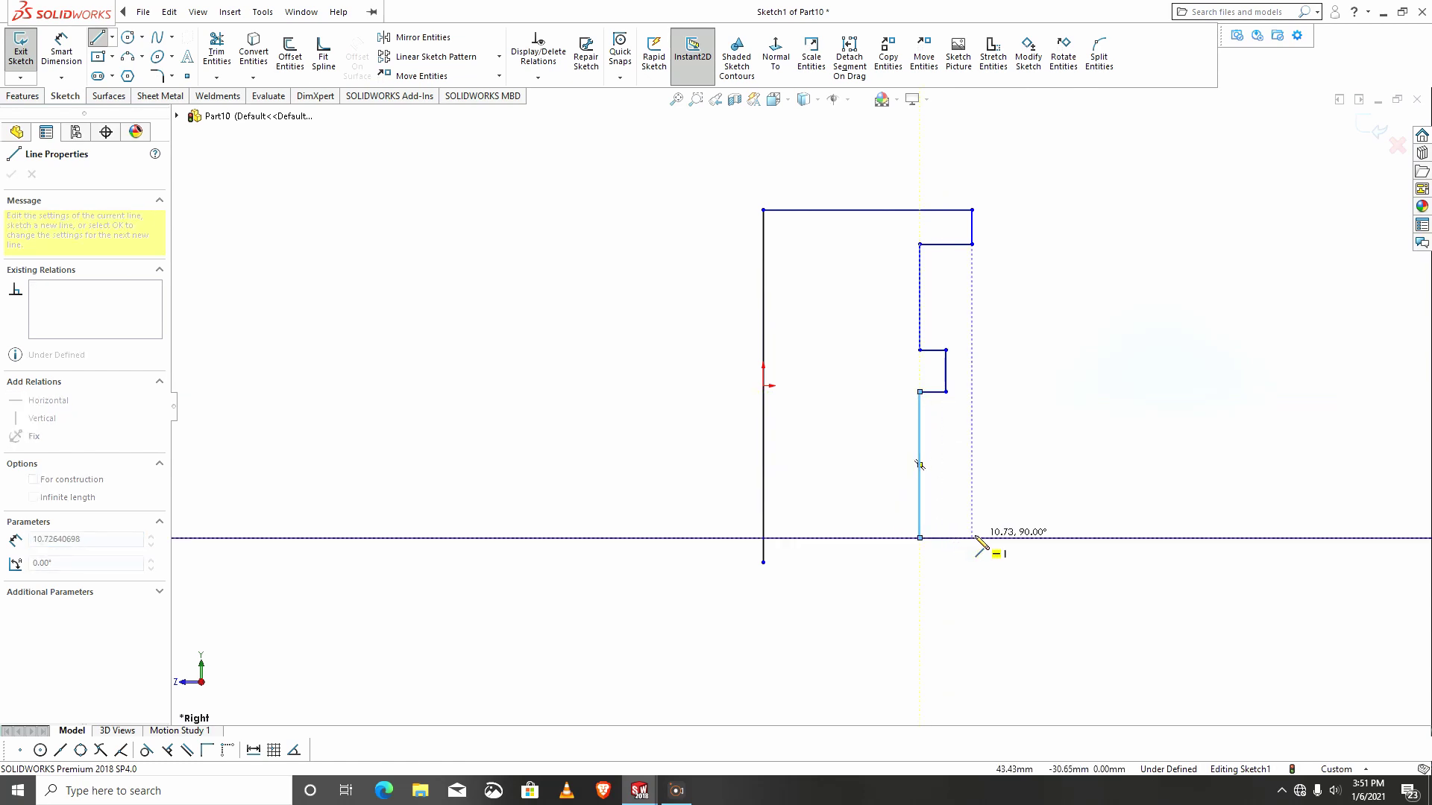
{"action": "left_click", "coordinate": [972, 562]}
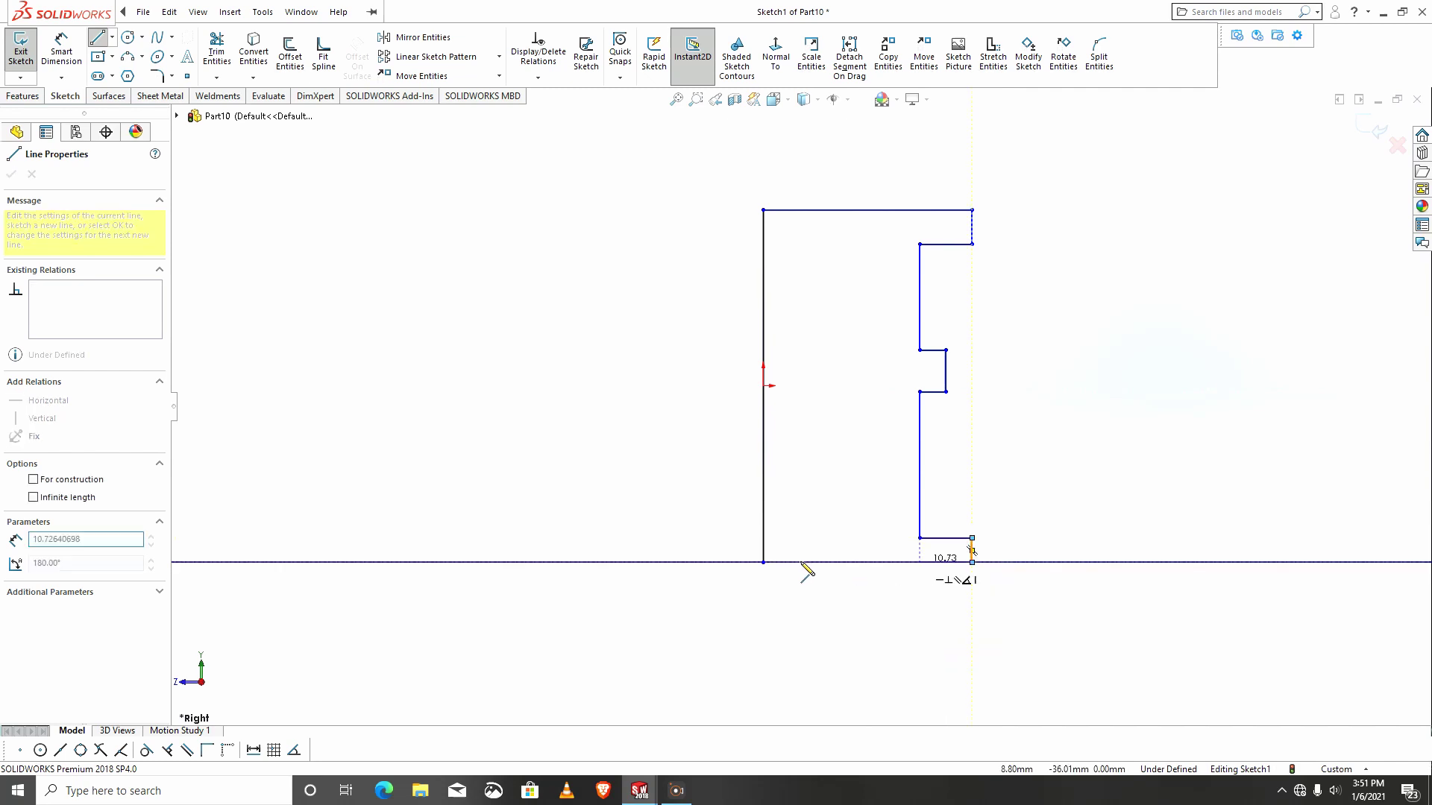
{"action": "left_click", "coordinate": [763, 563]}
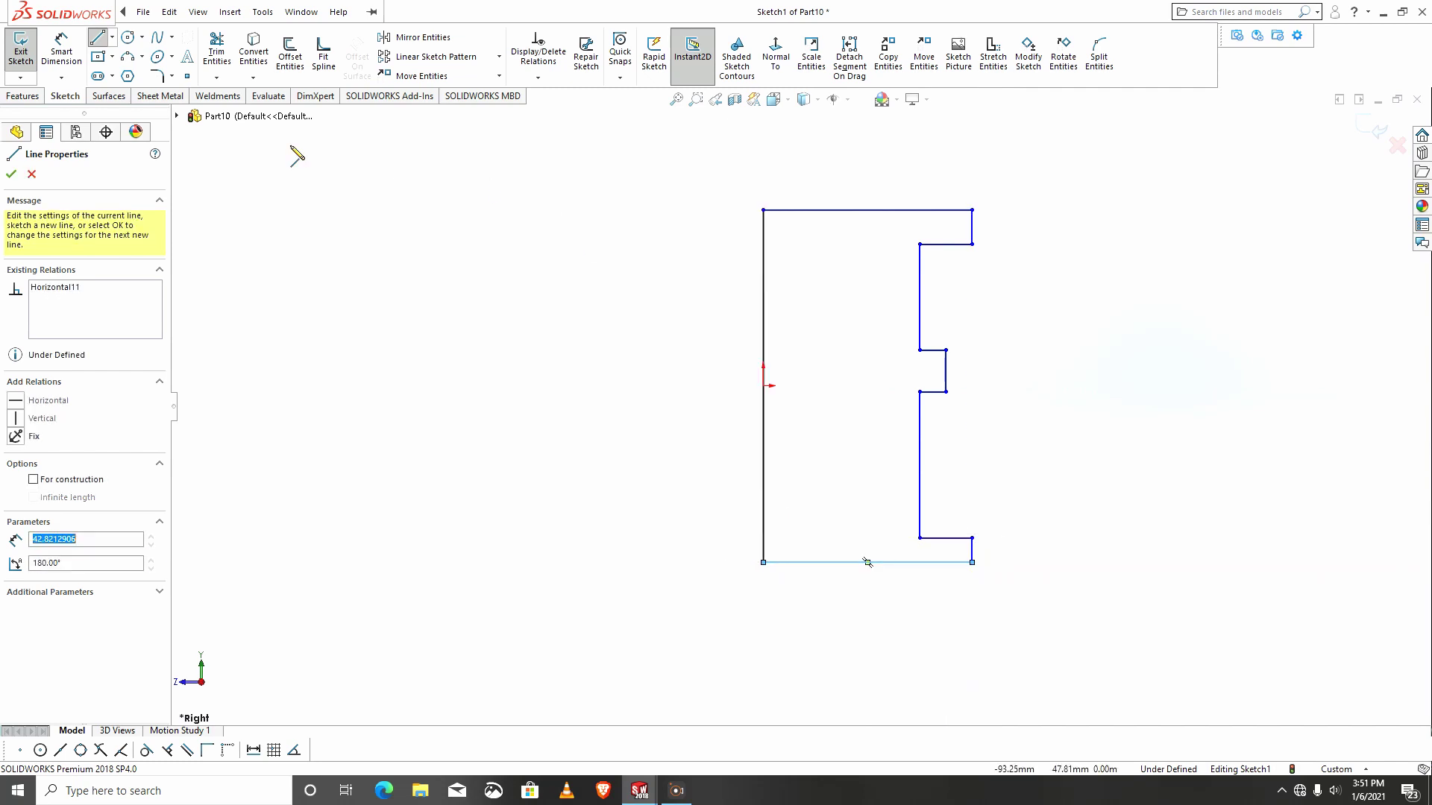
{"action": "key", "text": "Escape"}
Dimension the upper flange's outer vertical edge to 2 mm.
{"action": "left_click", "coordinate": [57, 49]}
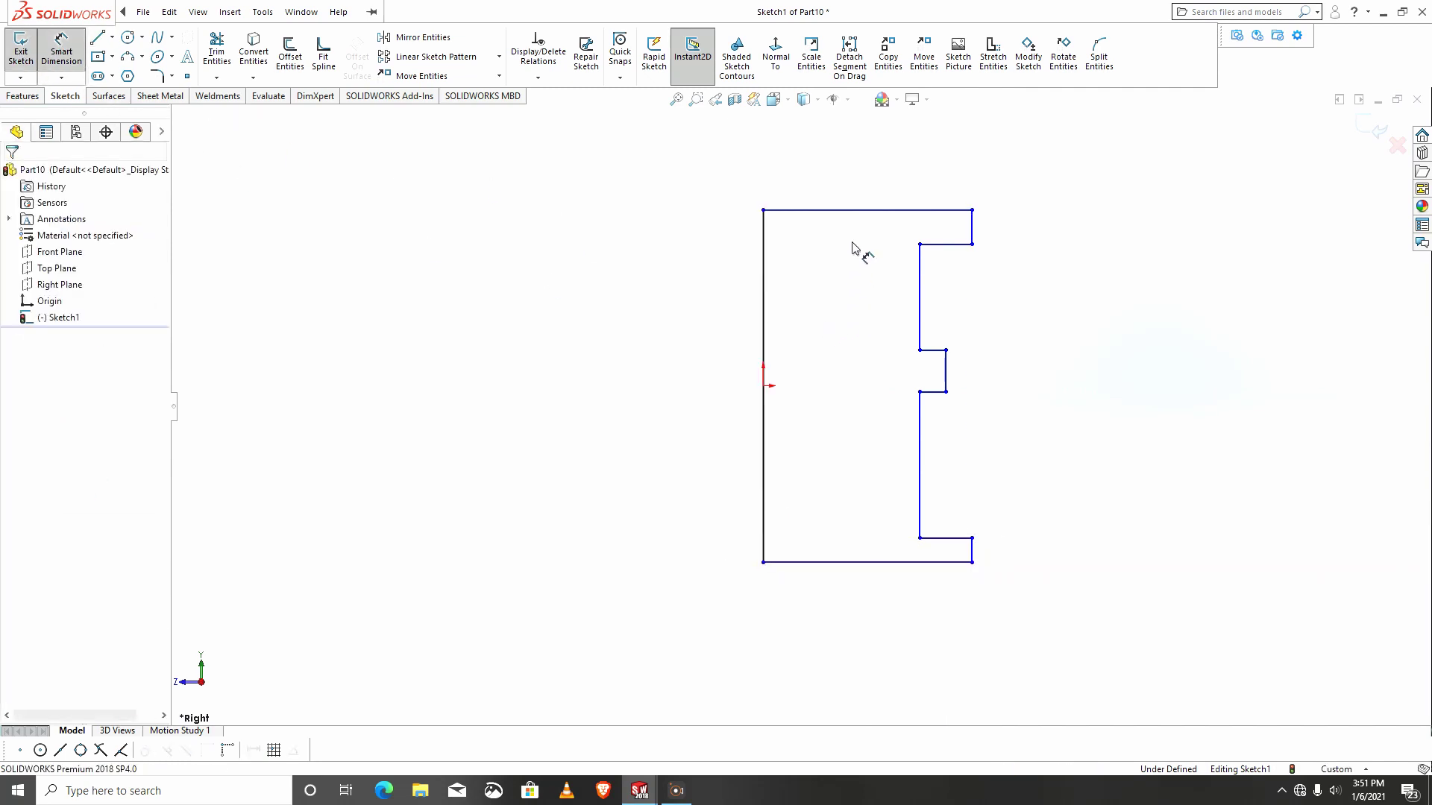
{"action": "scroll", "coordinate": [852, 242], "scroll_direction": "down", "scroll_amount": 5}
{"action": "scroll", "coordinate": [1206, 302], "scroll_direction": "up", "scroll_amount": 2}
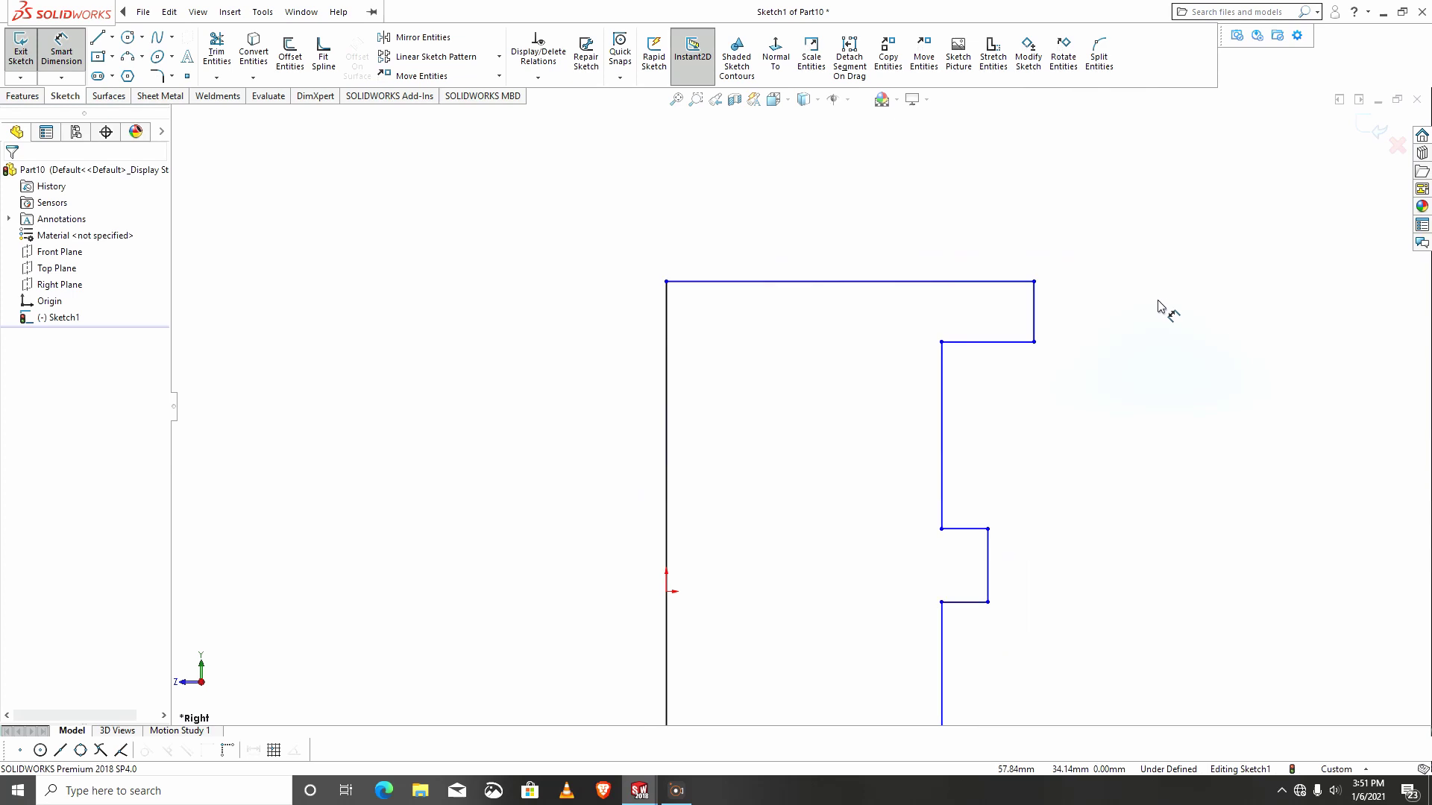
{"action": "left_click", "coordinate": [1035, 323]}
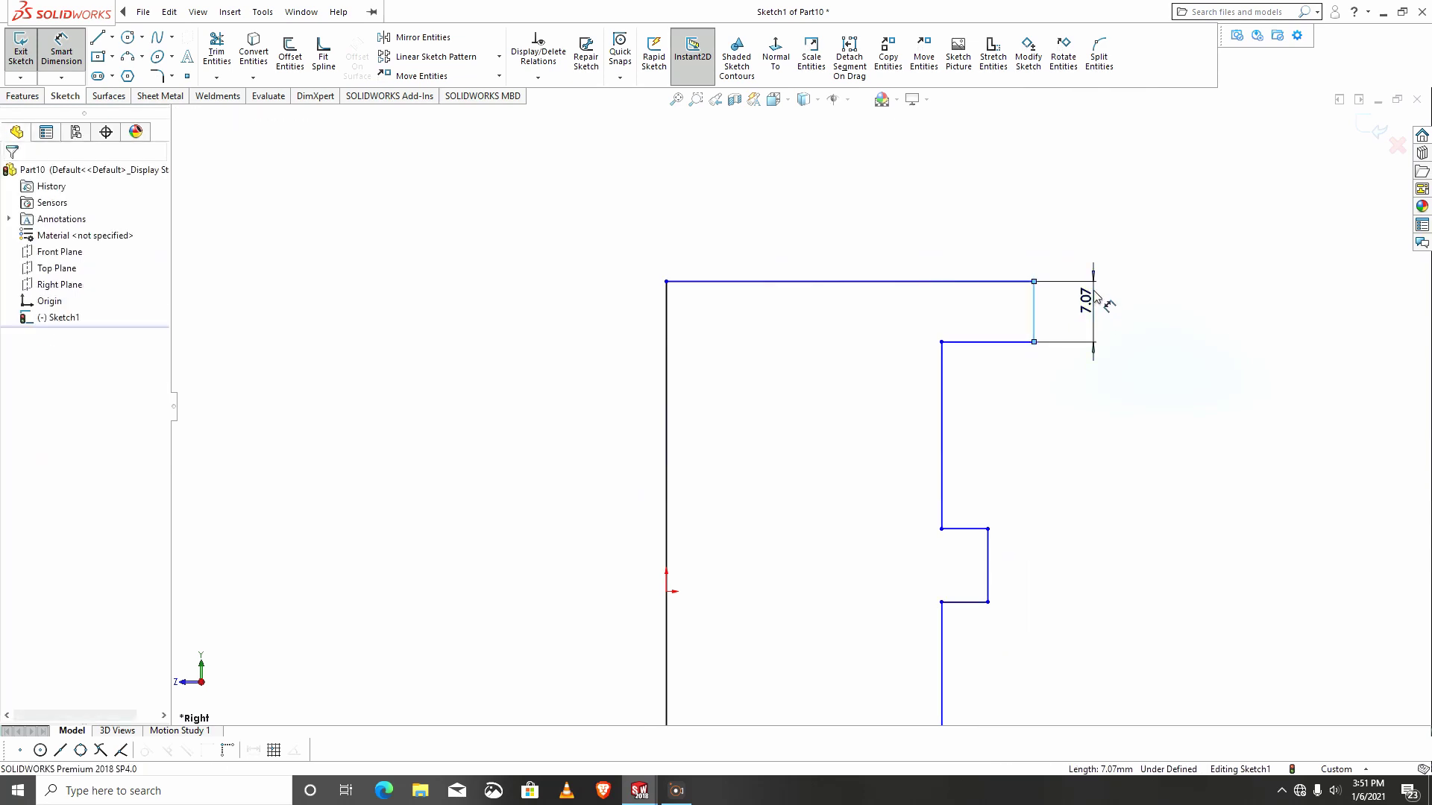
{"action": "left_click", "coordinate": [1096, 300]}
{"action": "type", "text": "2"}
{"action": "key", "text": "Return"}
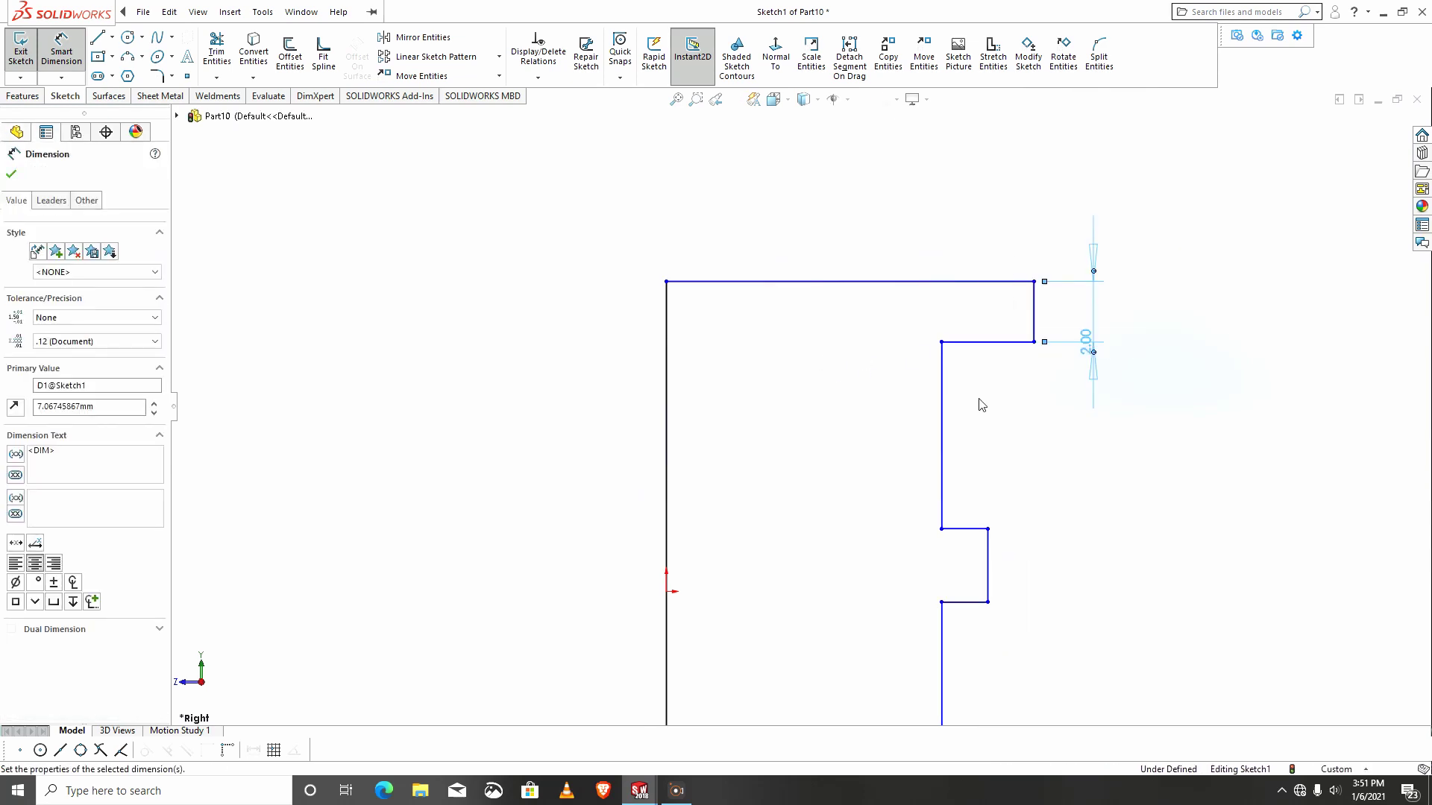
Add an Equal relation between the outer vertical edges of the upper and lower flanges.
{"action": "scroll", "coordinate": [979, 406], "scroll_direction": "up", "scroll_amount": 5}
{"action": "scroll", "coordinate": [915, 567], "scroll_direction": "down", "scroll_amount": 2}
{"action": "left_click", "coordinate": [886, 583]}
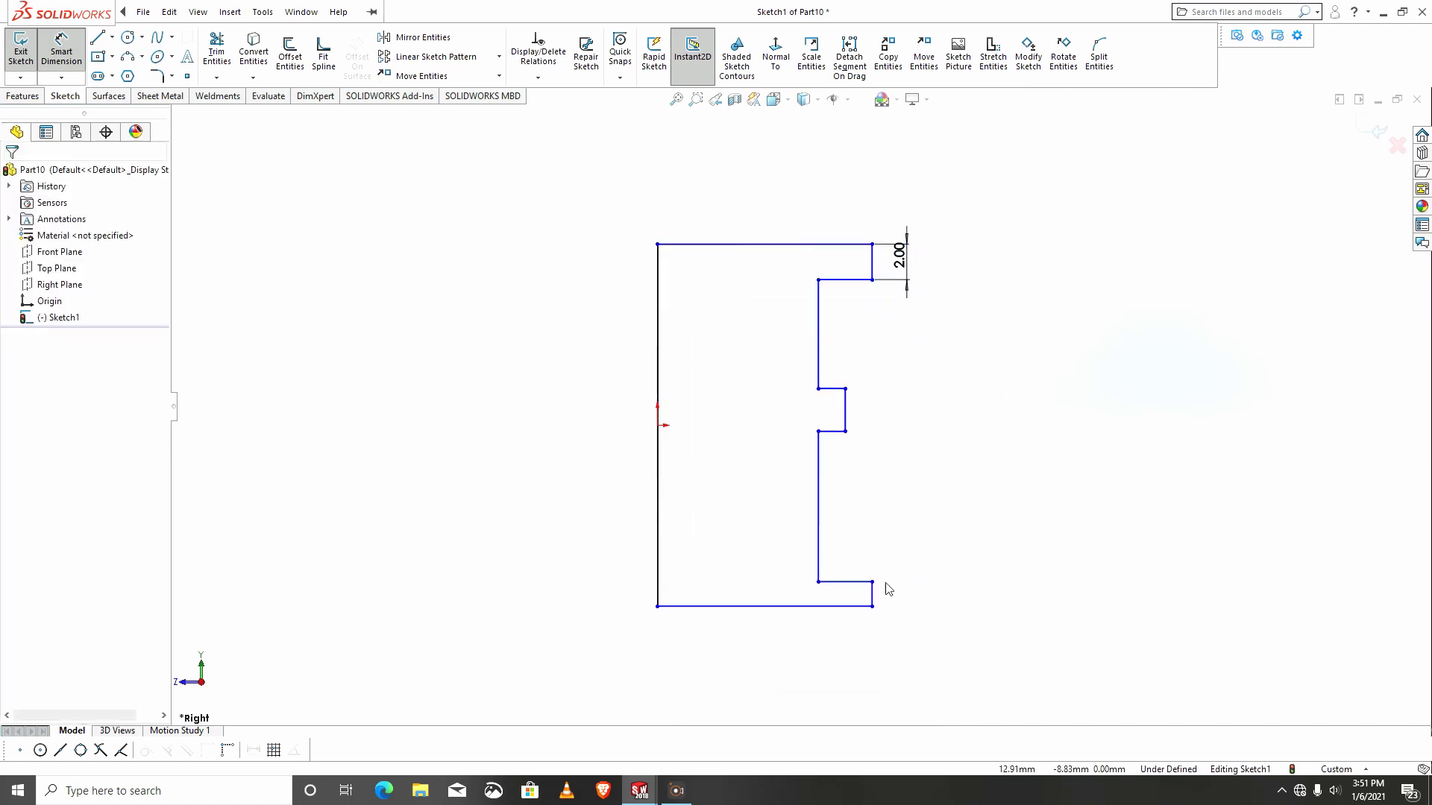
{"action": "key", "text": "Escape"}
{"action": "left_click", "coordinate": [873, 270]}
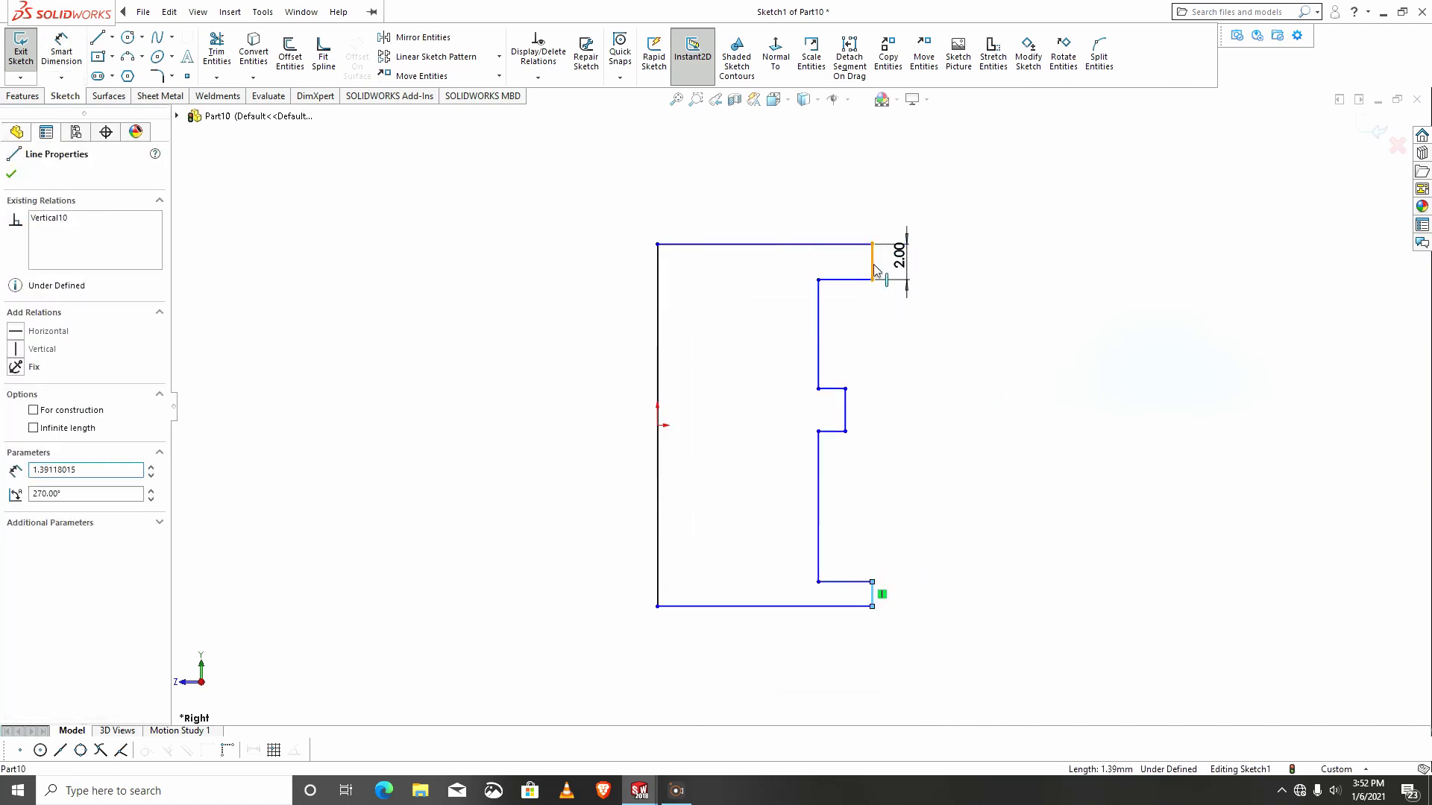
{"action": "left_click", "coordinate": [873, 270], "text": "ctrl"}
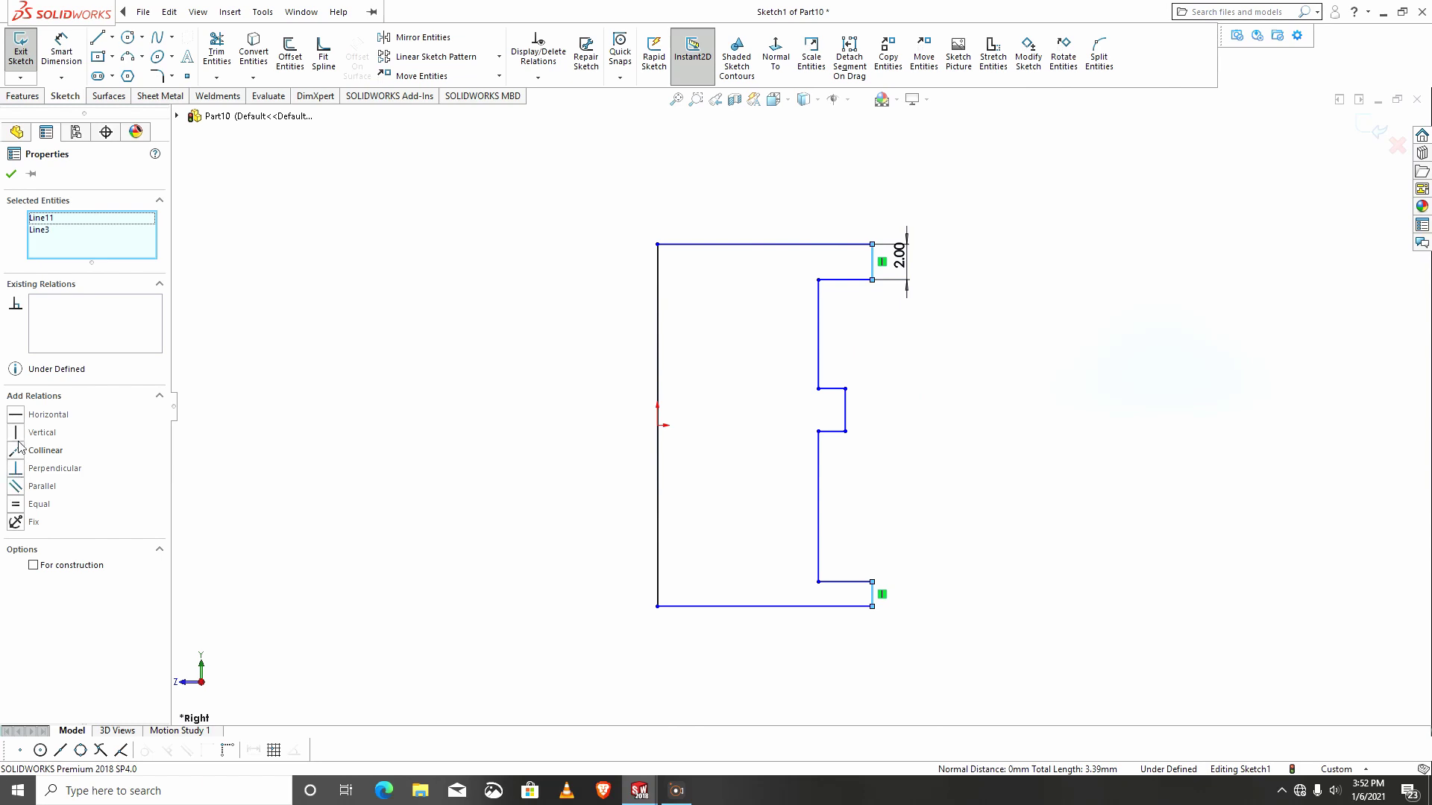
{"action": "left_click", "coordinate": [18, 508]}
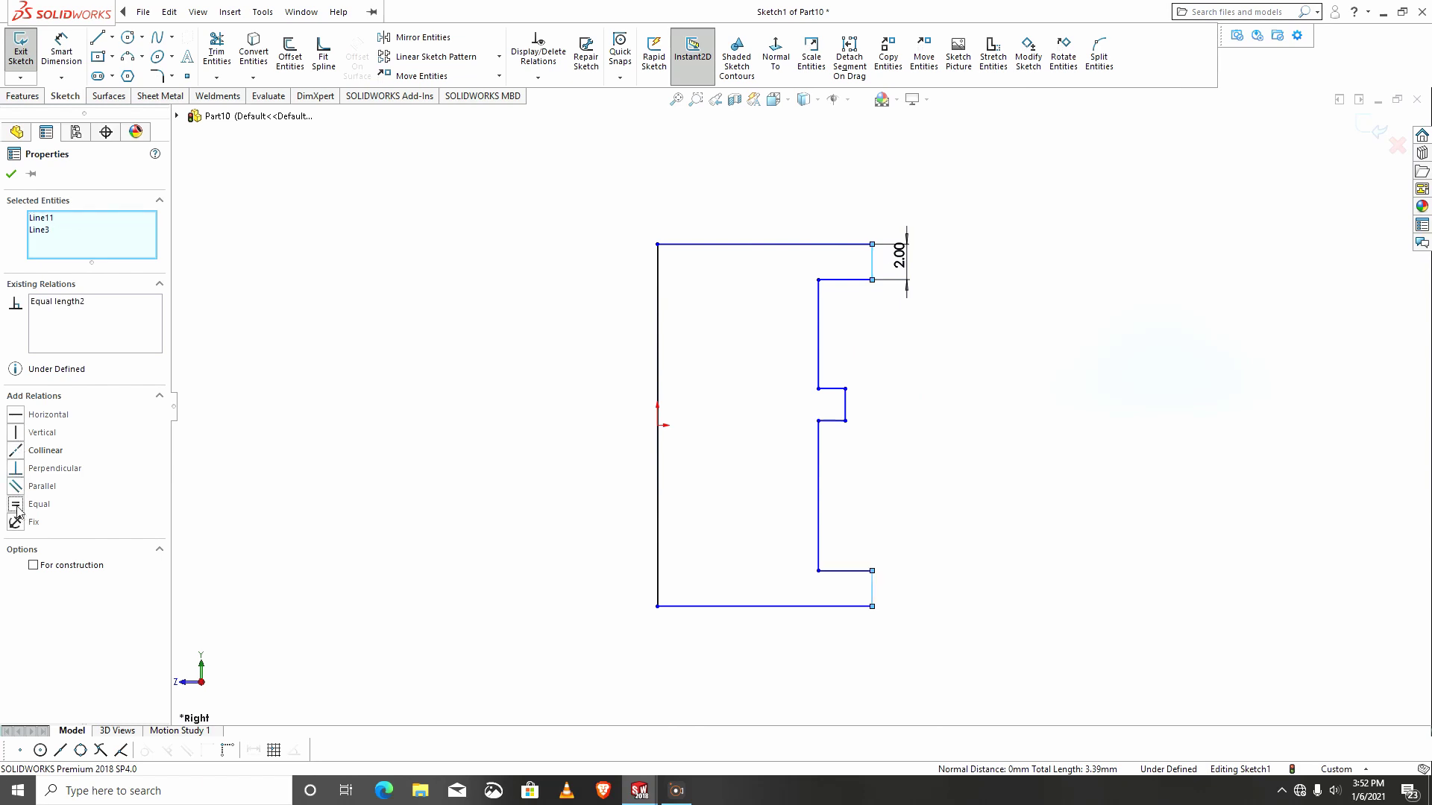
Accept the Equal relation and dimension the middle rib's outer vertical edge to 3 mm.
{"action": "left_click", "coordinate": [11, 175]}
{"action": "scroll", "coordinate": [888, 406], "scroll_direction": "down", "scroll_amount": 3}
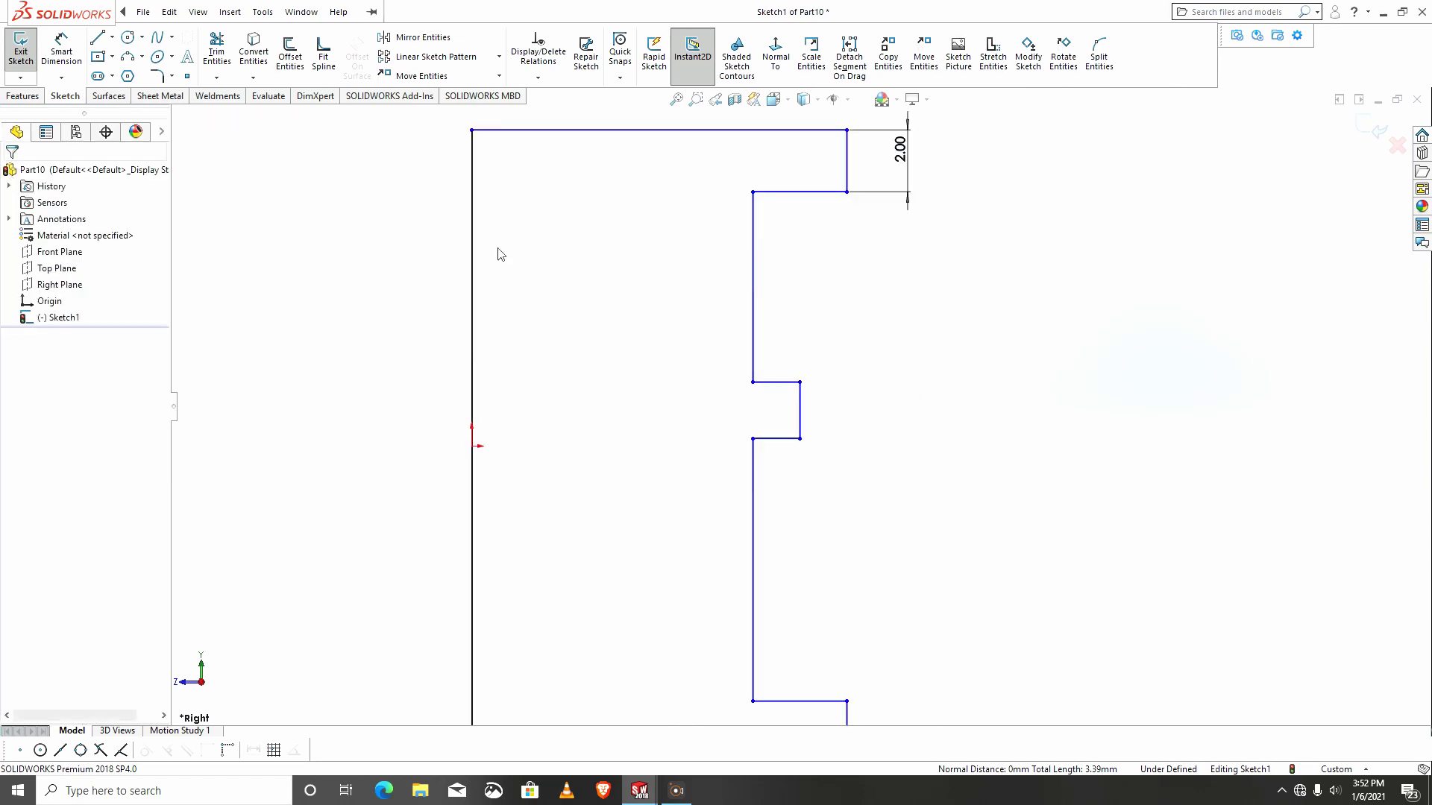
{"action": "left_click", "coordinate": [74, 50]}
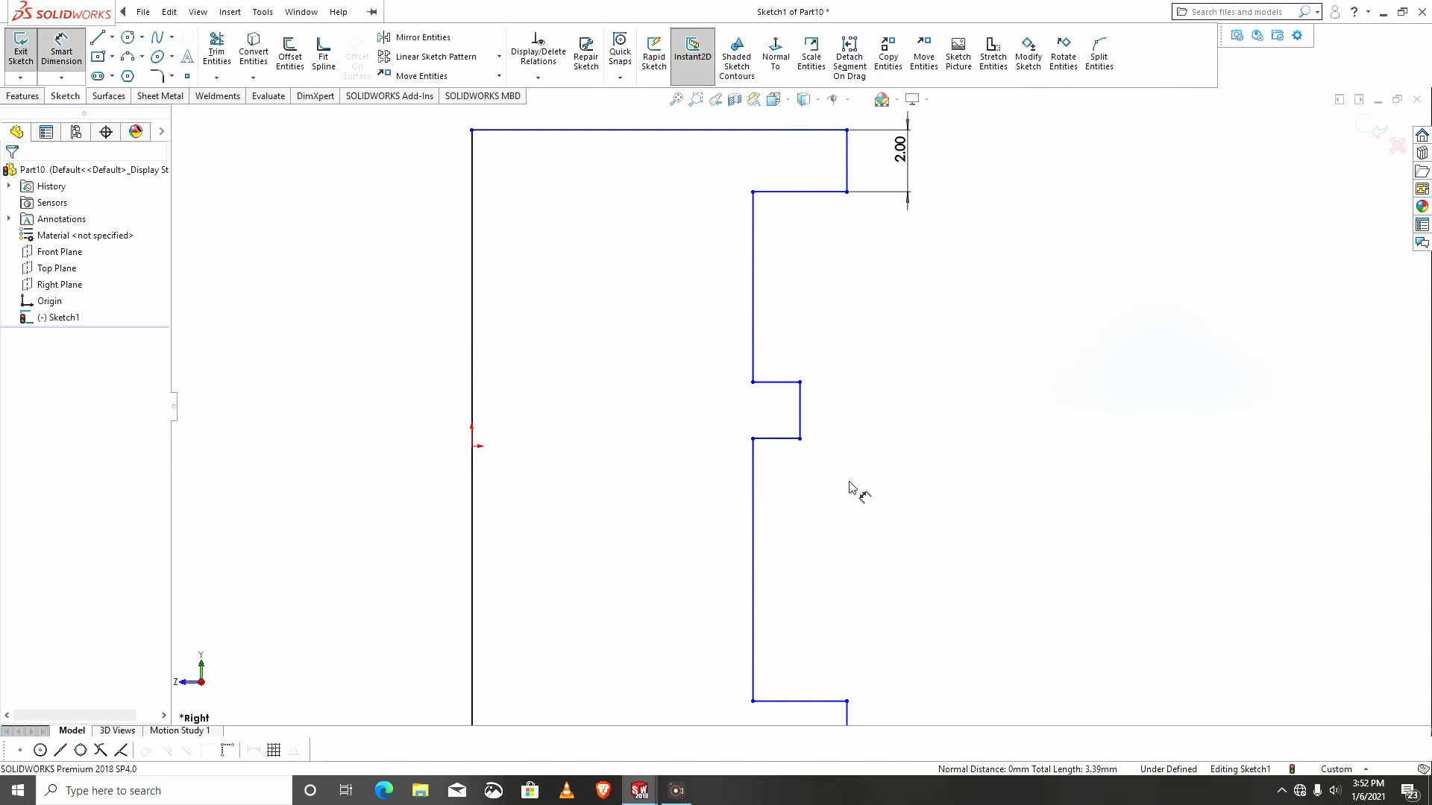
{"action": "left_click", "coordinate": [804, 417]}
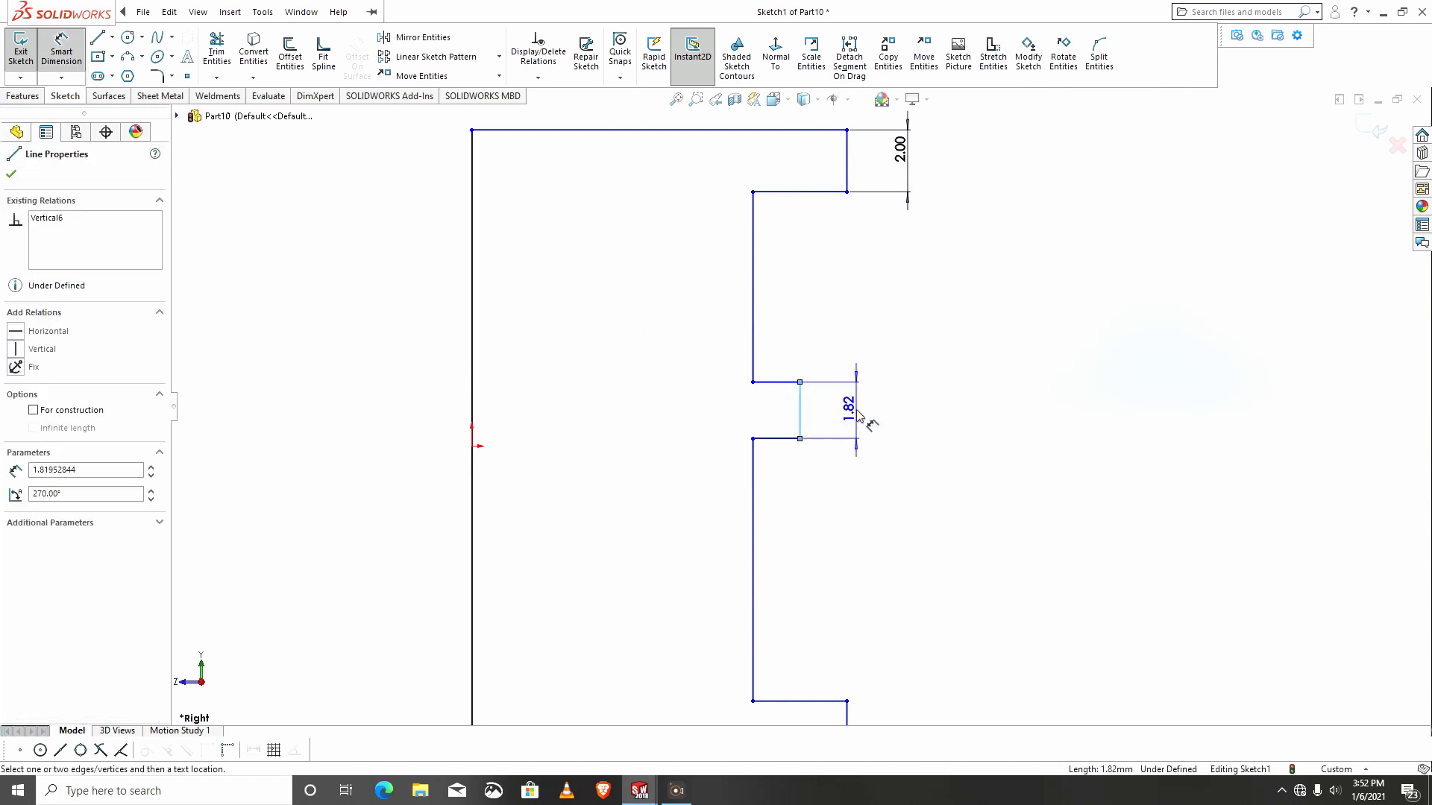
{"action": "left_click", "coordinate": [851, 415]}
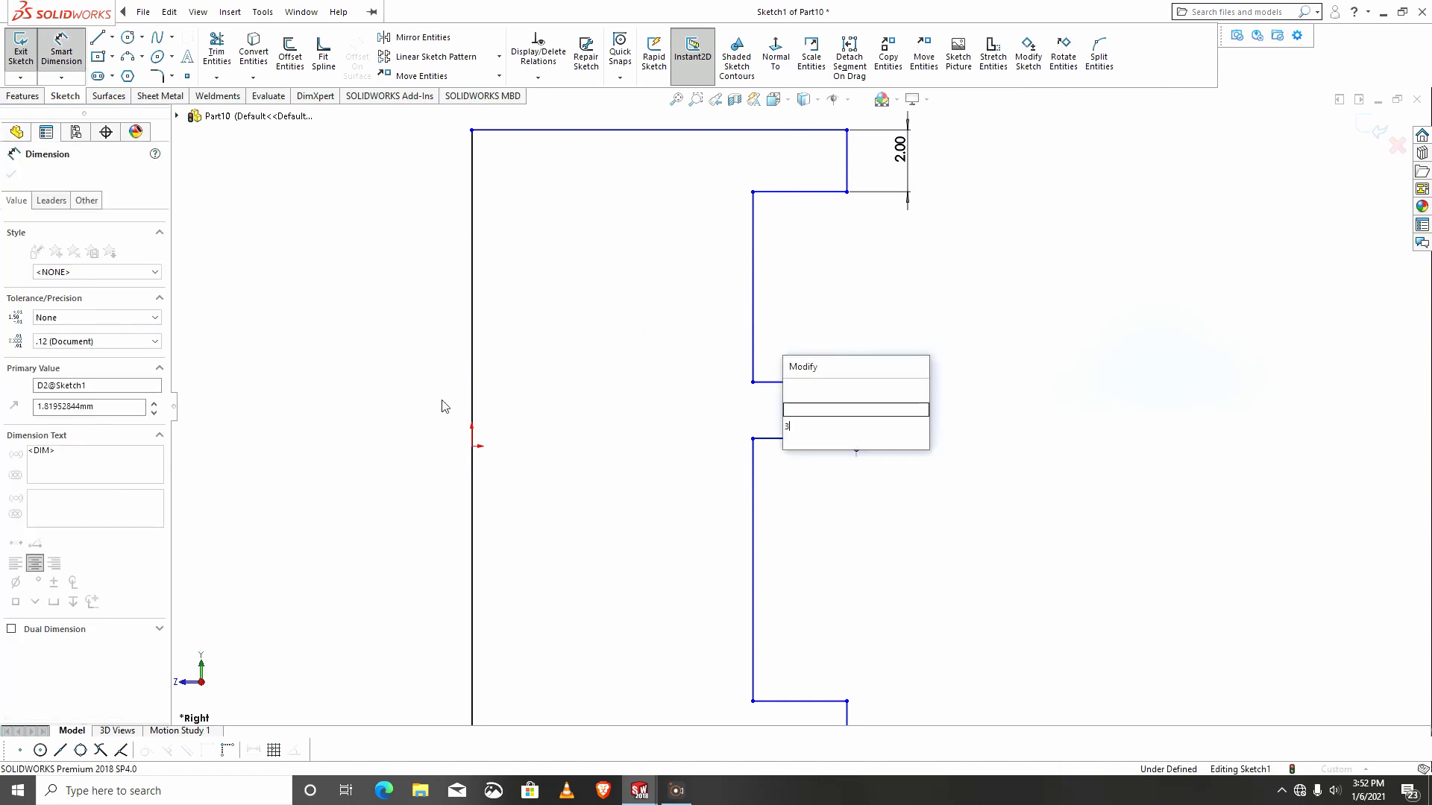
{"action": "key", "text": "Return"}
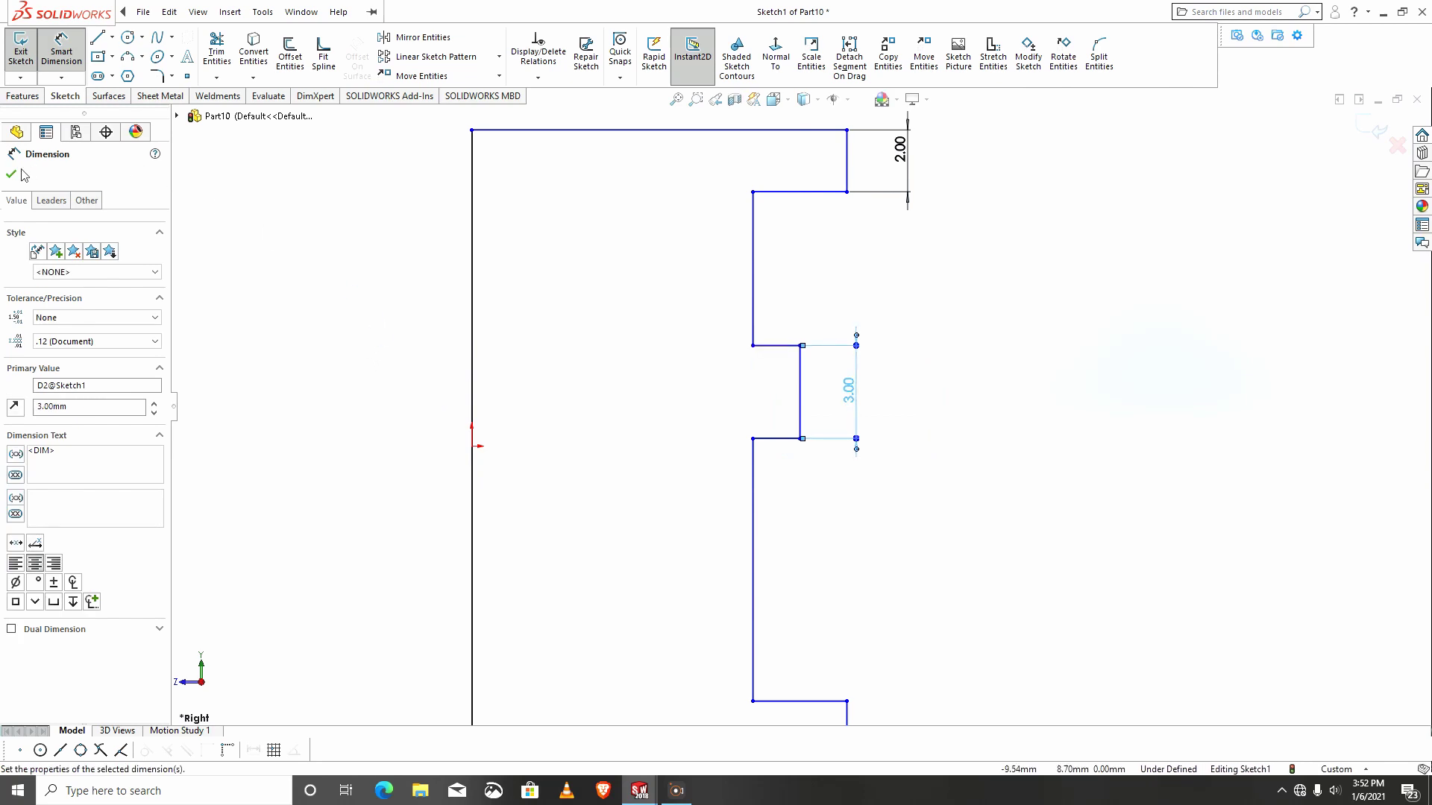
{"action": "left_click", "coordinate": [13, 175]}
Sketch a horizontal centerline about 15.7 mm long from the origin out past the middle rib.
{"action": "left_click", "coordinate": [112, 36]}
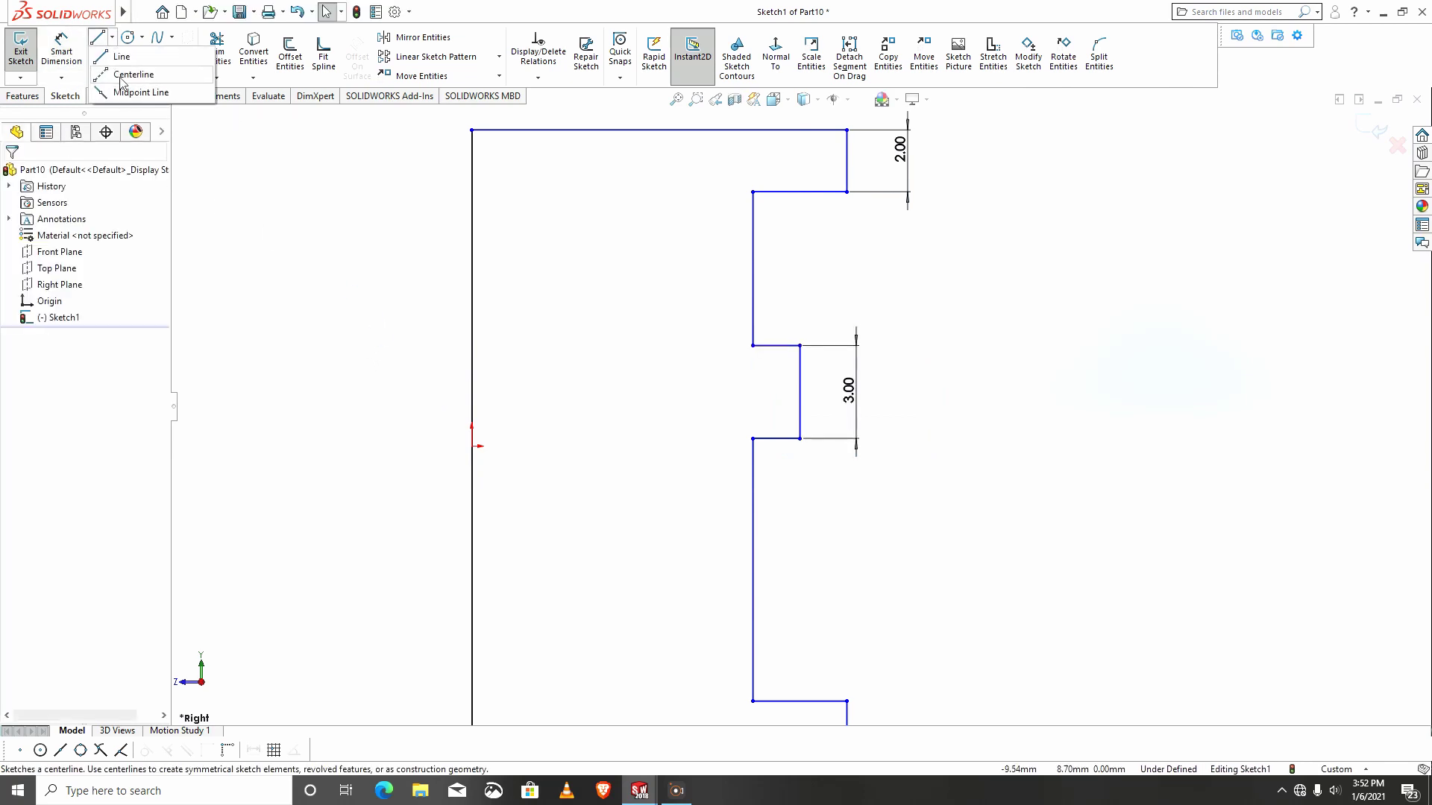
{"action": "left_click", "coordinate": [123, 75]}
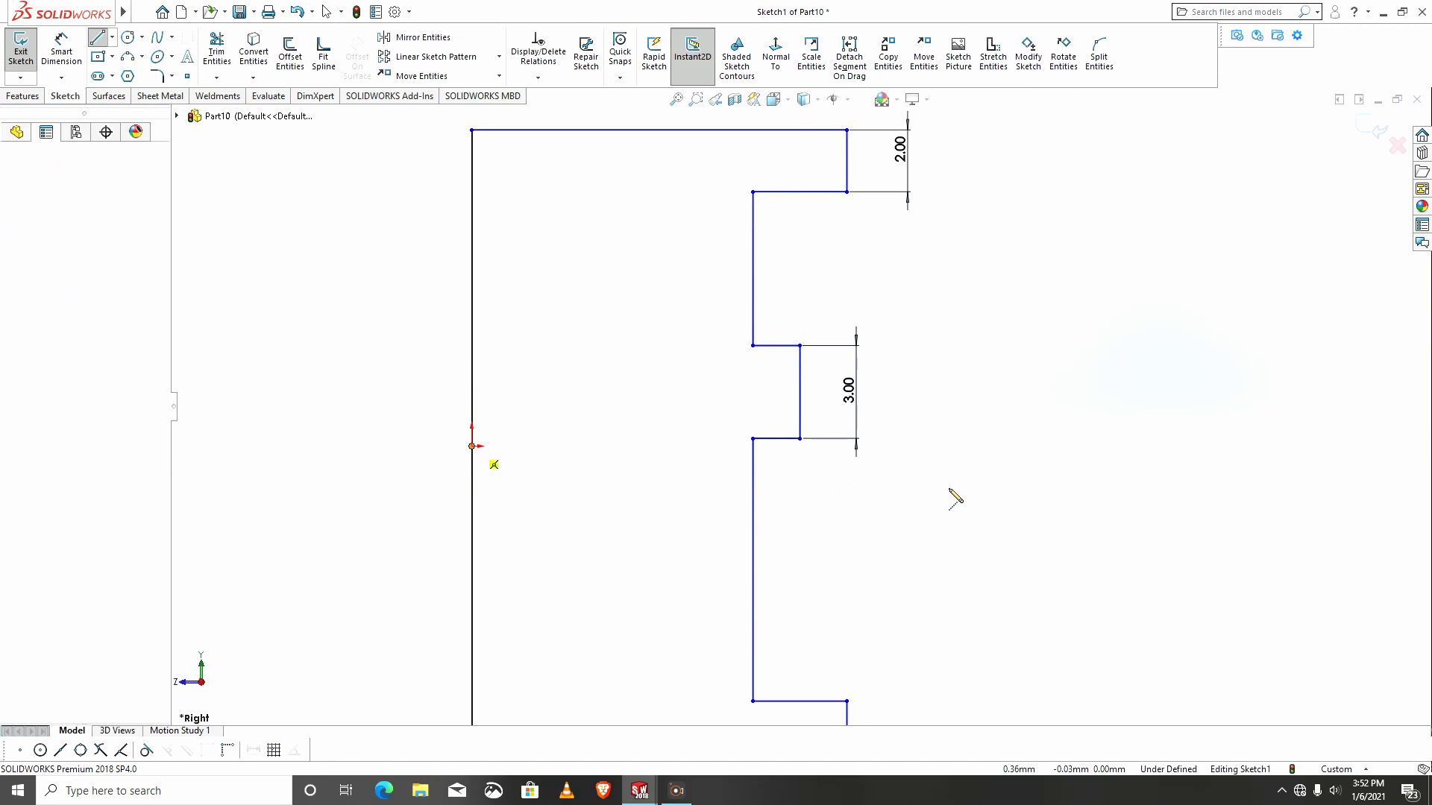
{"action": "left_click", "coordinate": [959, 446]}
{"action": "key", "text": "Escape"}
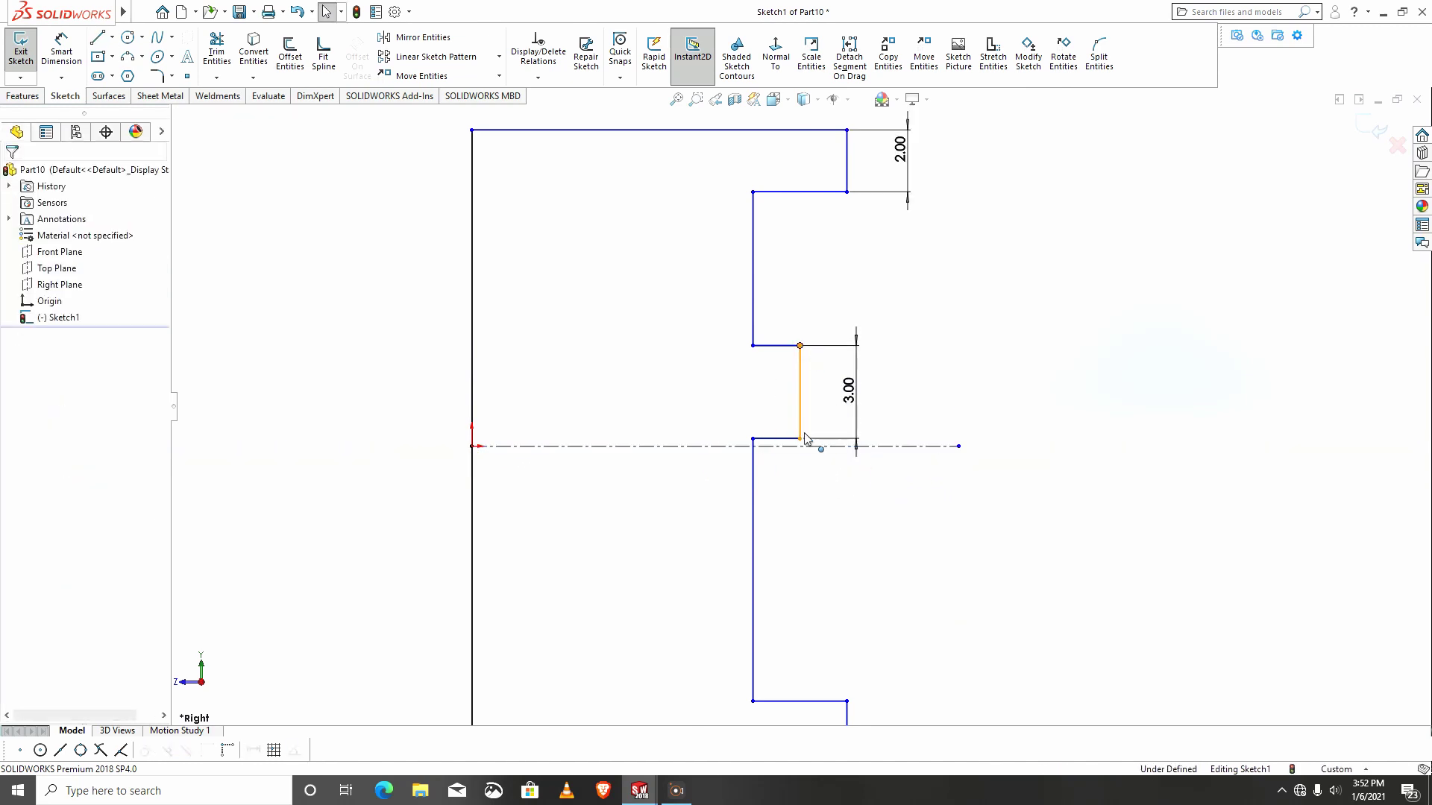
Add a Symmetric relation between the middle rib's two outer corners about the centerline.
{"action": "left_click", "coordinate": [800, 438]}
{"action": "left_click", "coordinate": [821, 450], "text": "ctrl"}
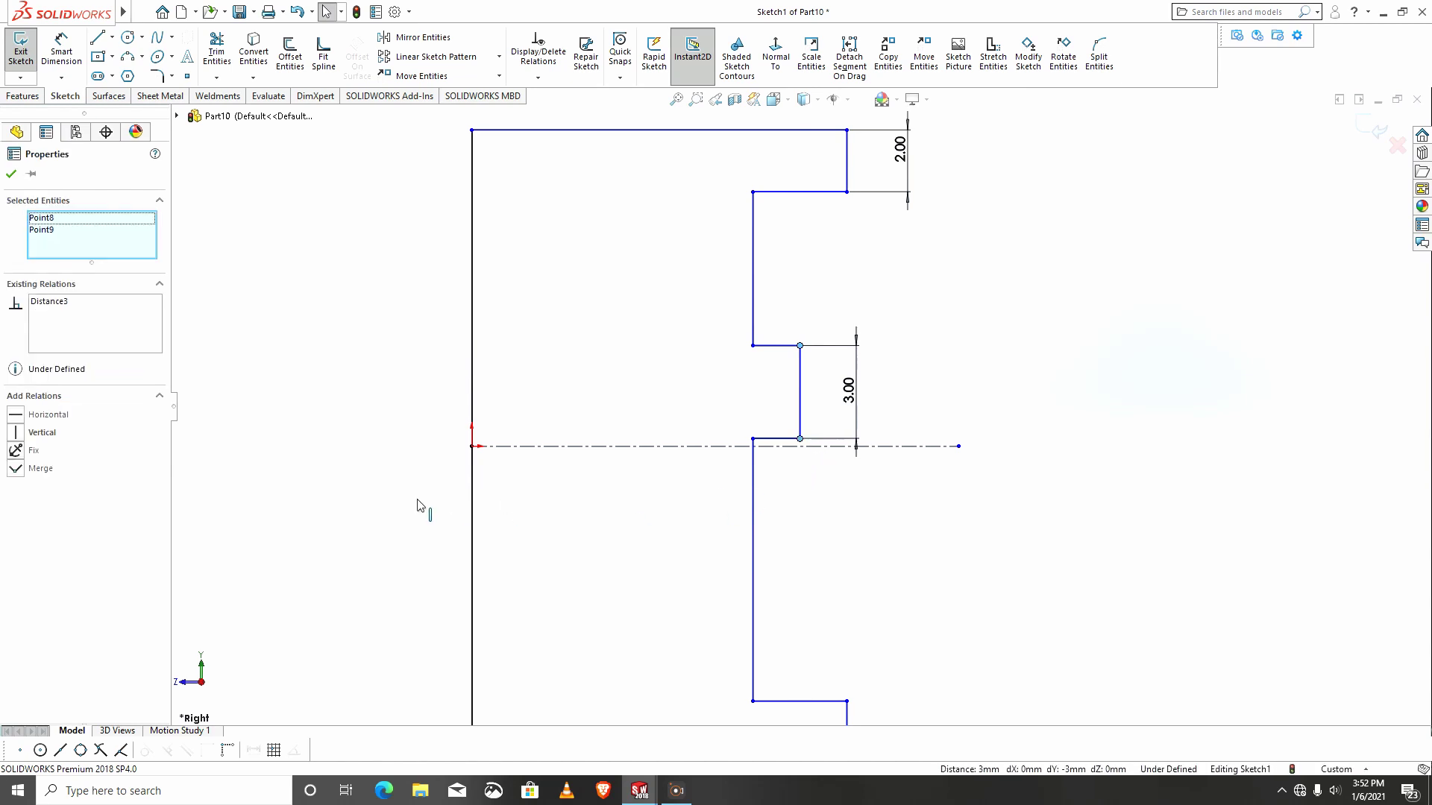
{"action": "left_click", "coordinate": [559, 447], "text": "ctrl"}
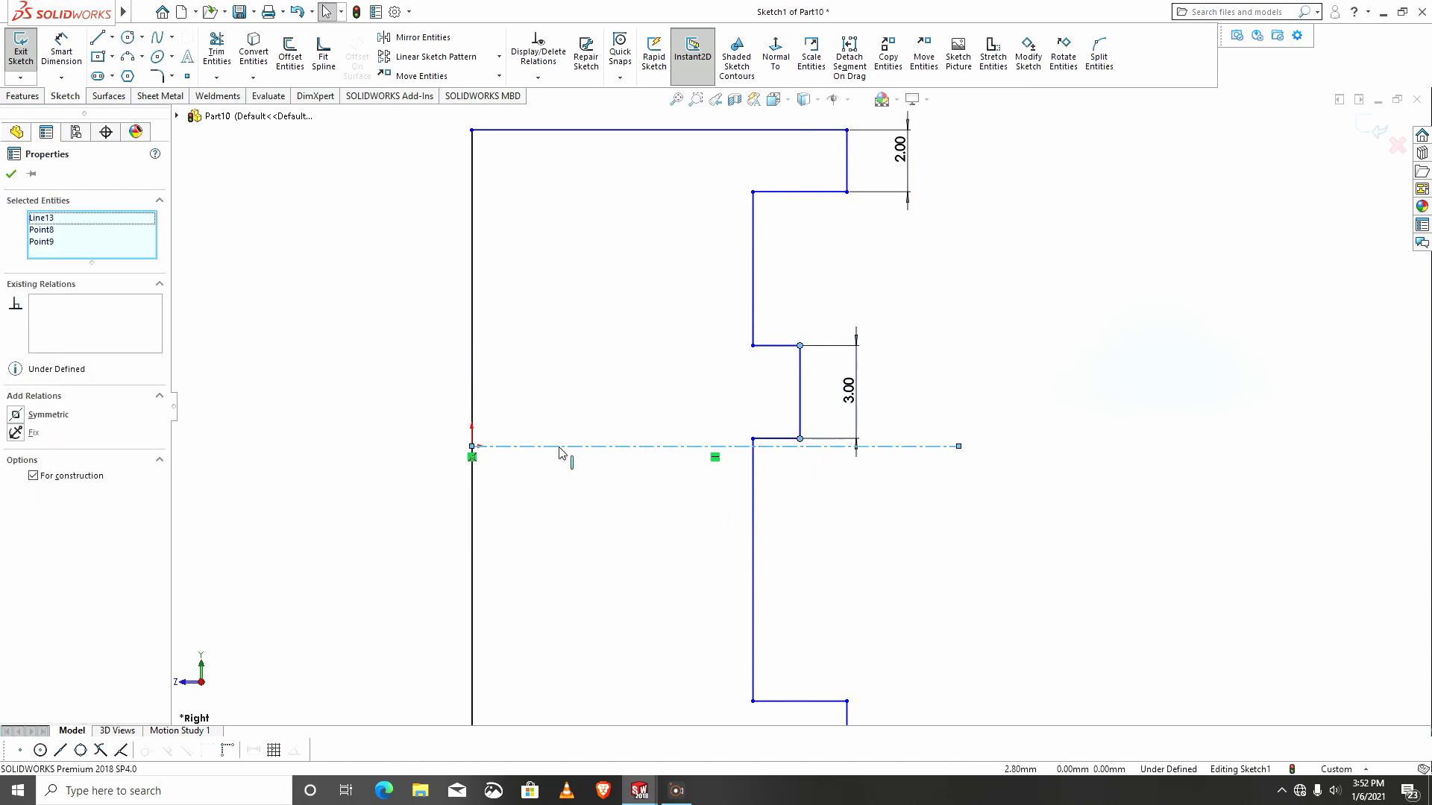
{"action": "left_click", "coordinate": [15, 415]}
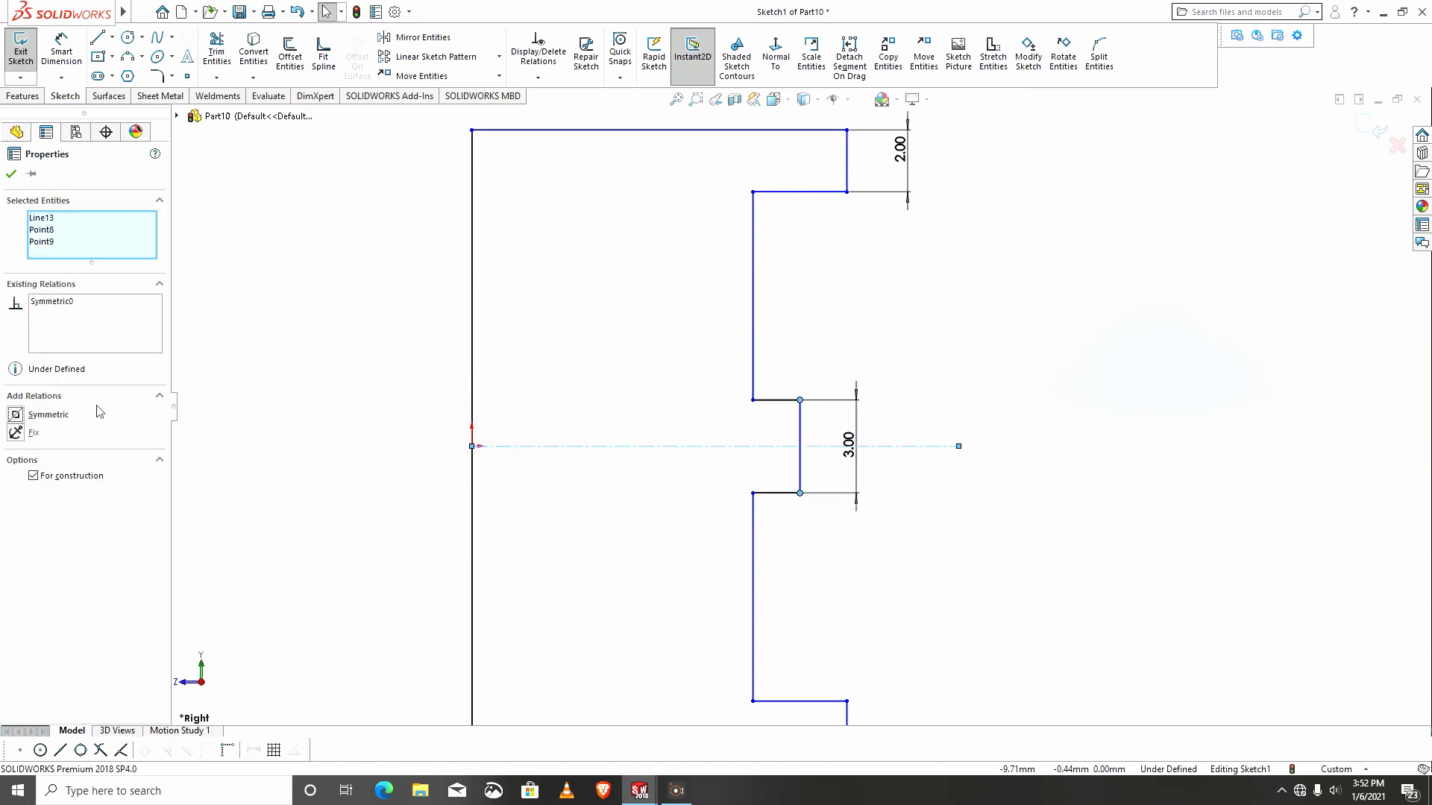
{"action": "left_click", "coordinate": [12, 175]}
Dimension the distance between the upper flange's inner edge and the rib's upper edge to 8.5 mm.
{"action": "left_click", "coordinate": [61, 52]}
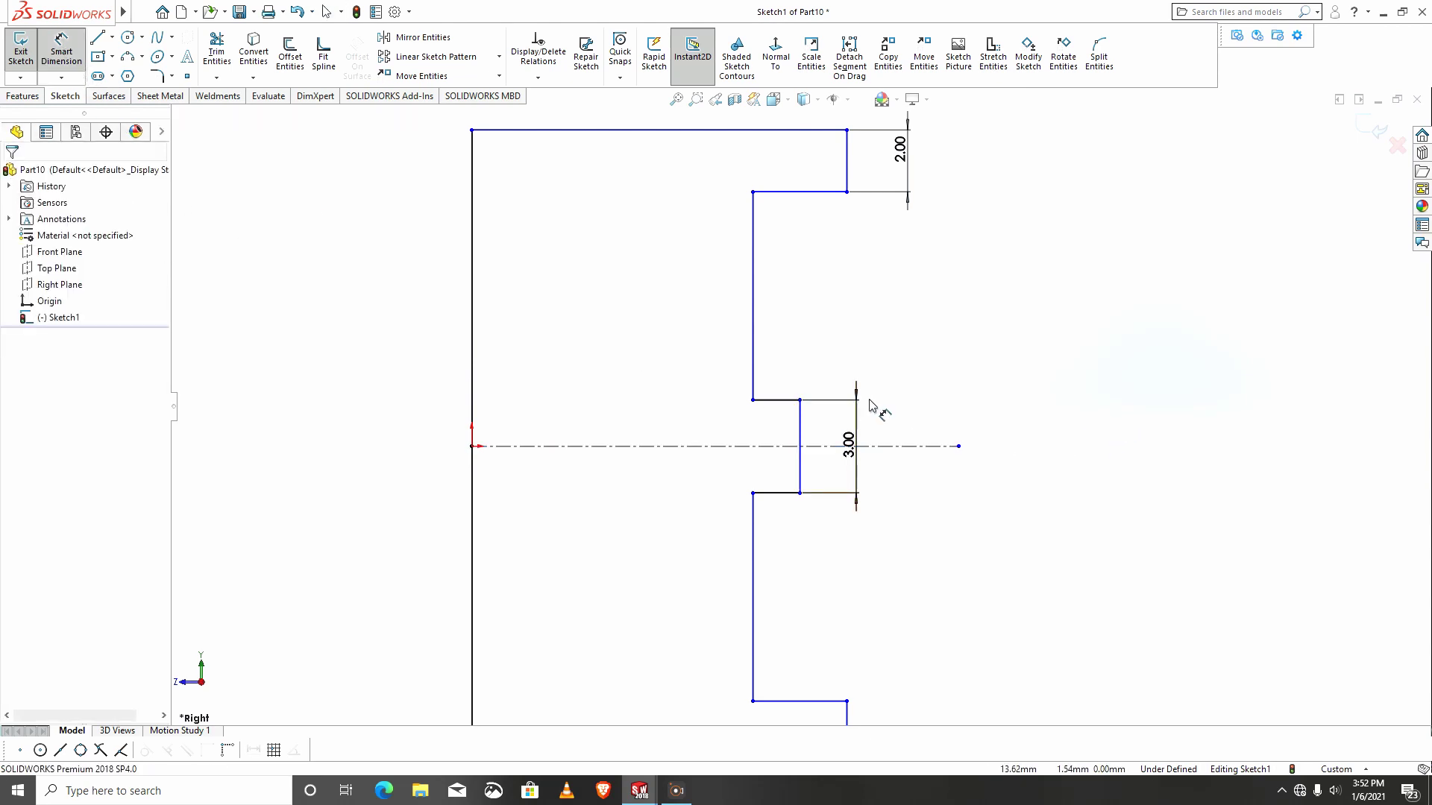
{"action": "left_click", "coordinate": [768, 401]}
{"action": "left_click", "coordinate": [820, 193]}
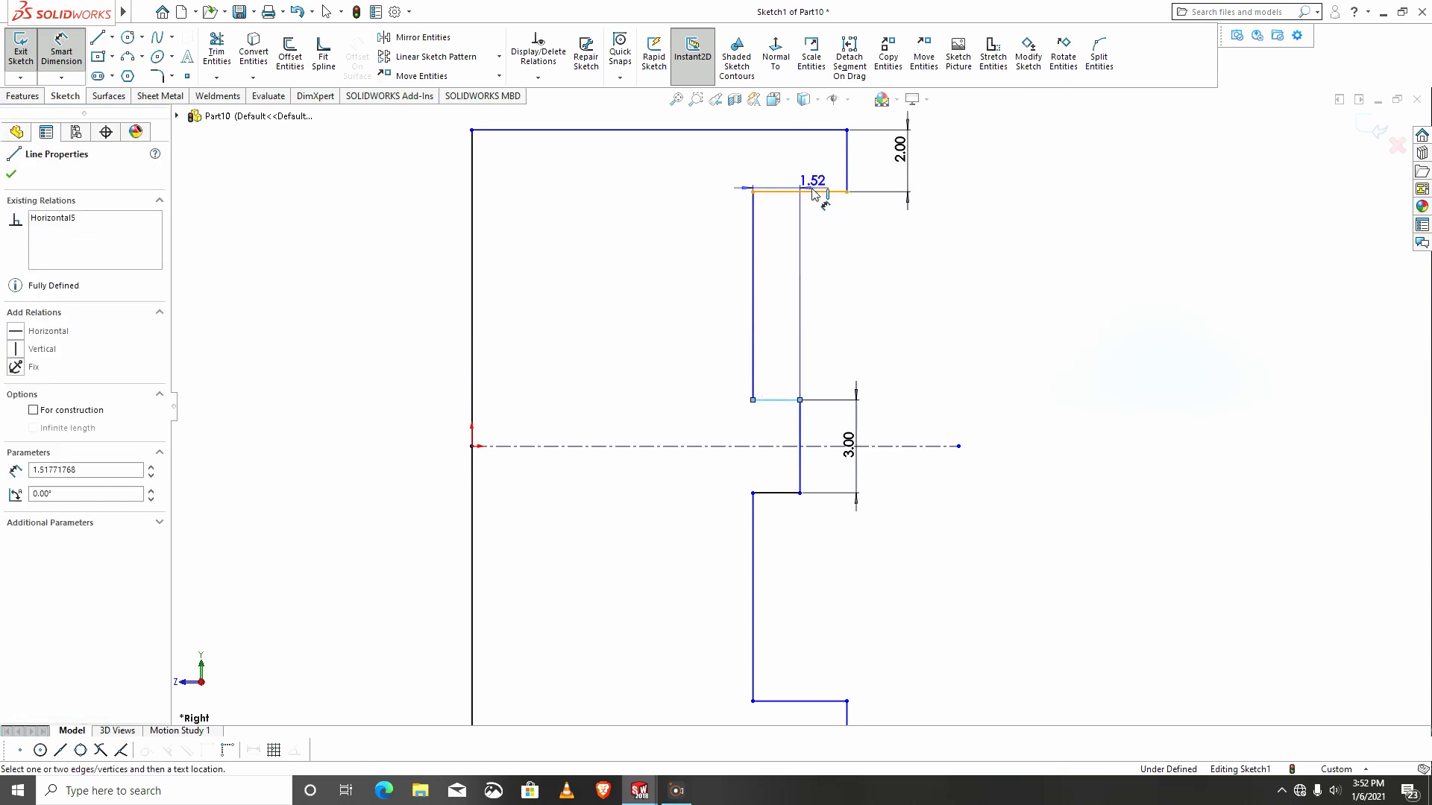
{"action": "left_click", "coordinate": [978, 297]}
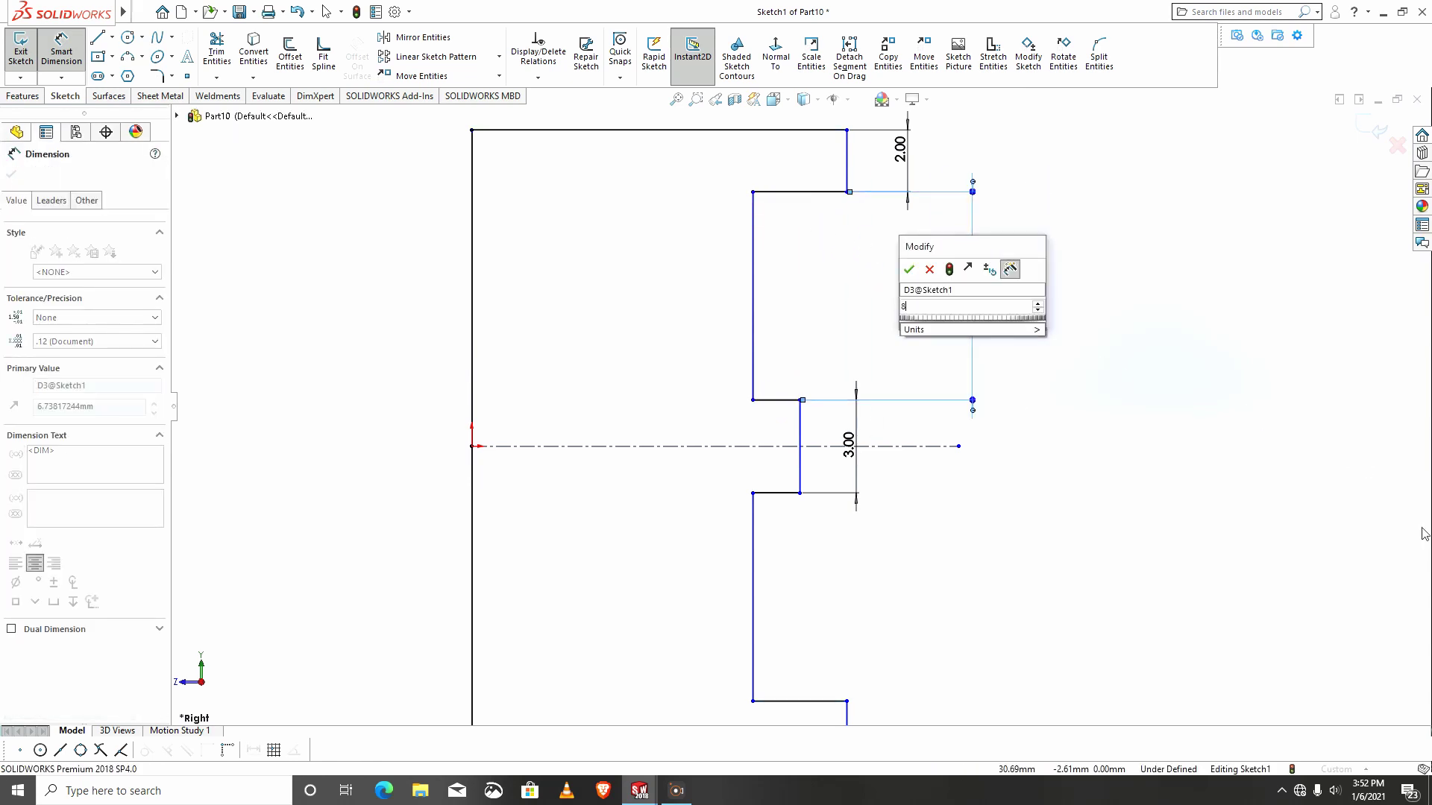
{"action": "type", "text": "8.5"}
{"action": "key", "text": "Return"}
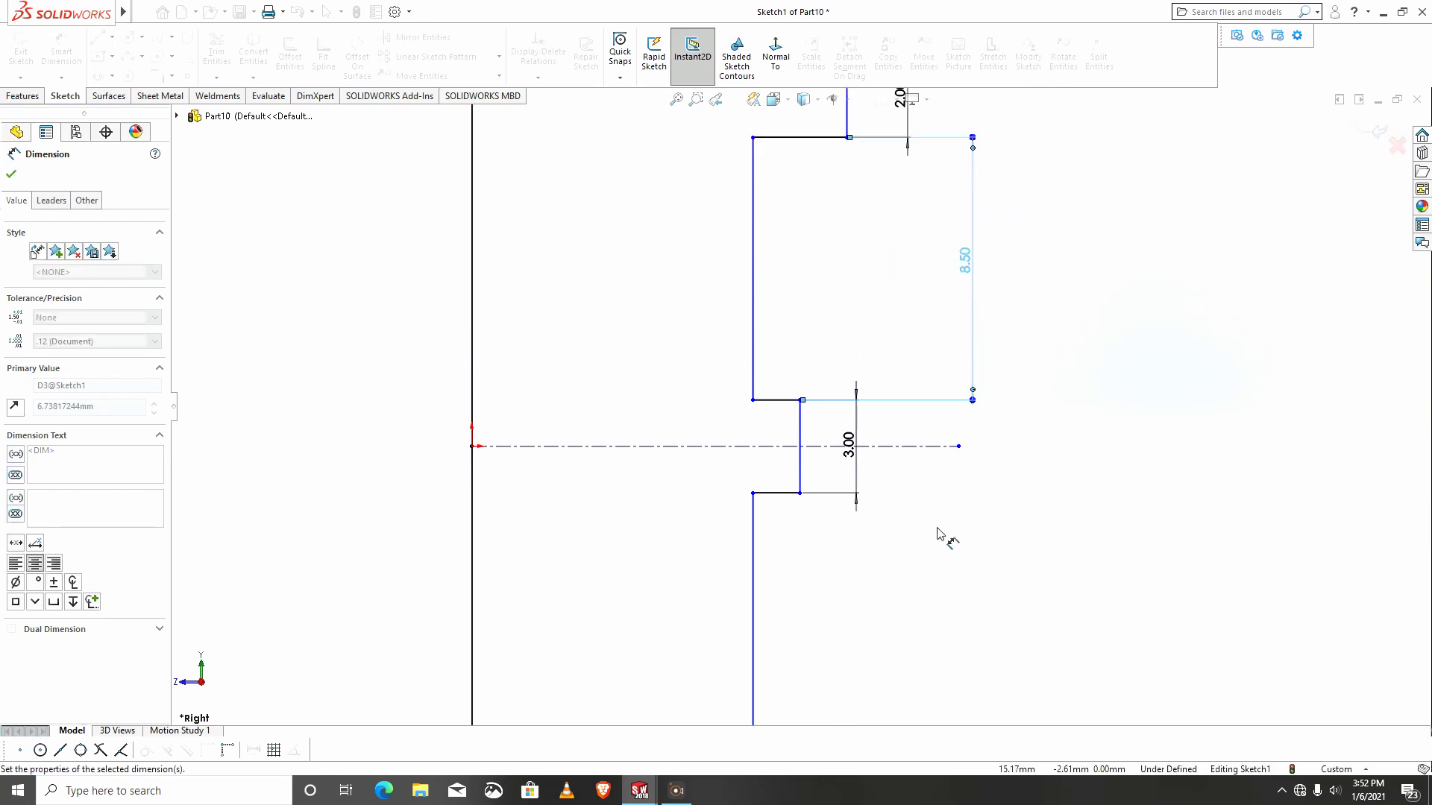
{"action": "key", "text": "f"}
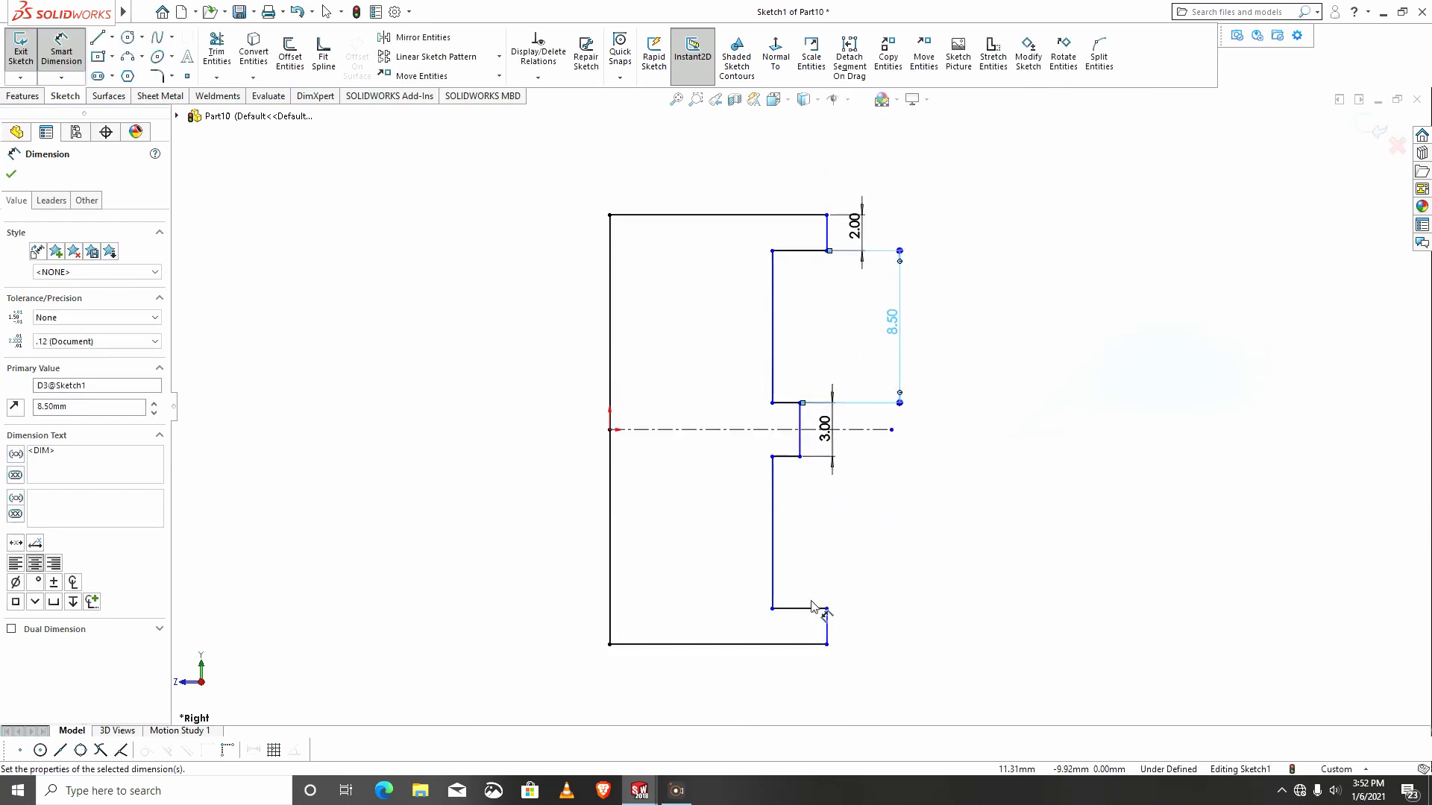
{"action": "scroll", "coordinate": [813, 606], "scroll_direction": "down", "scroll_amount": 2}
{"action": "scroll", "coordinate": [797, 386], "scroll_direction": "down", "scroll_amount": 2}
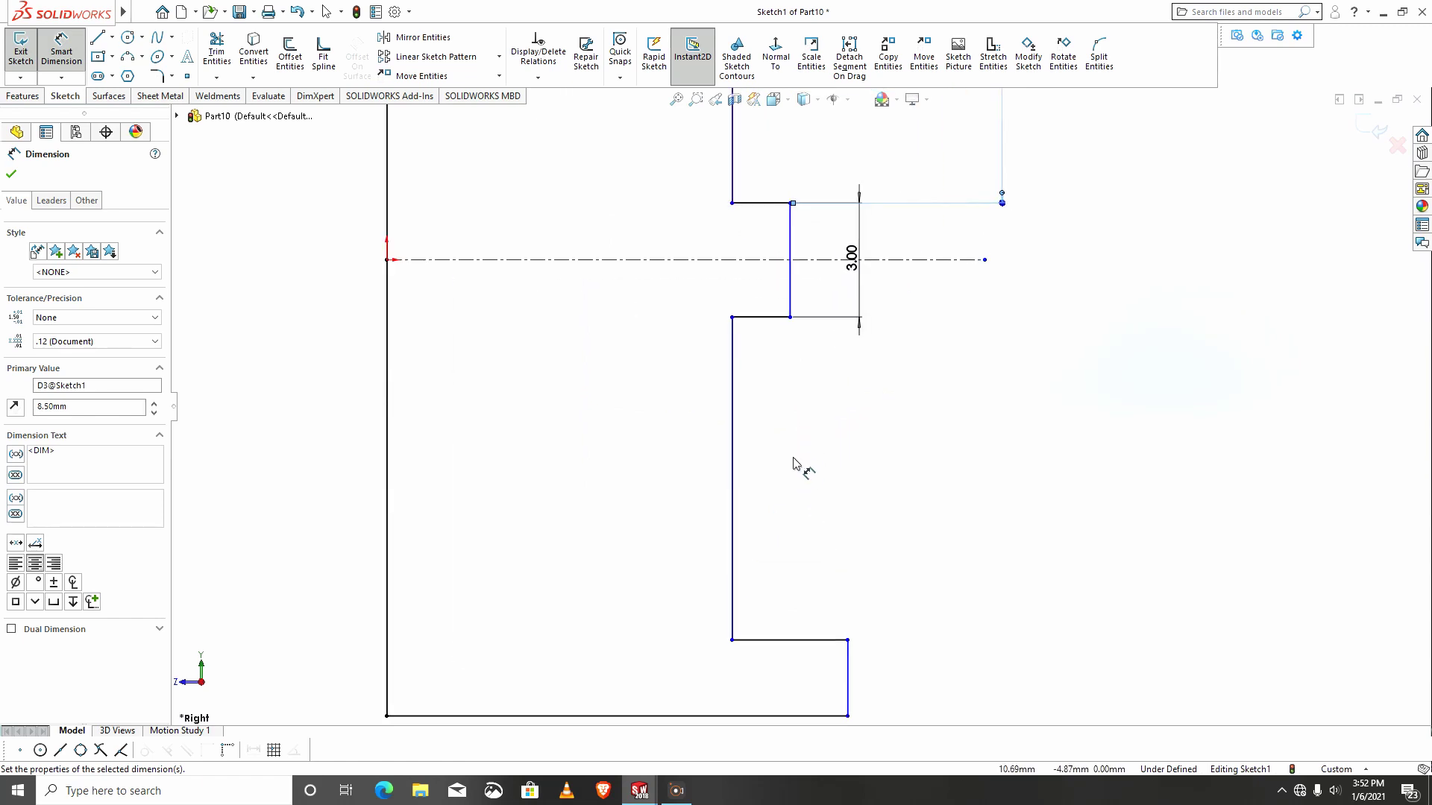
{"action": "scroll", "coordinate": [795, 405], "scroll_direction": "up", "scroll_amount": 2}
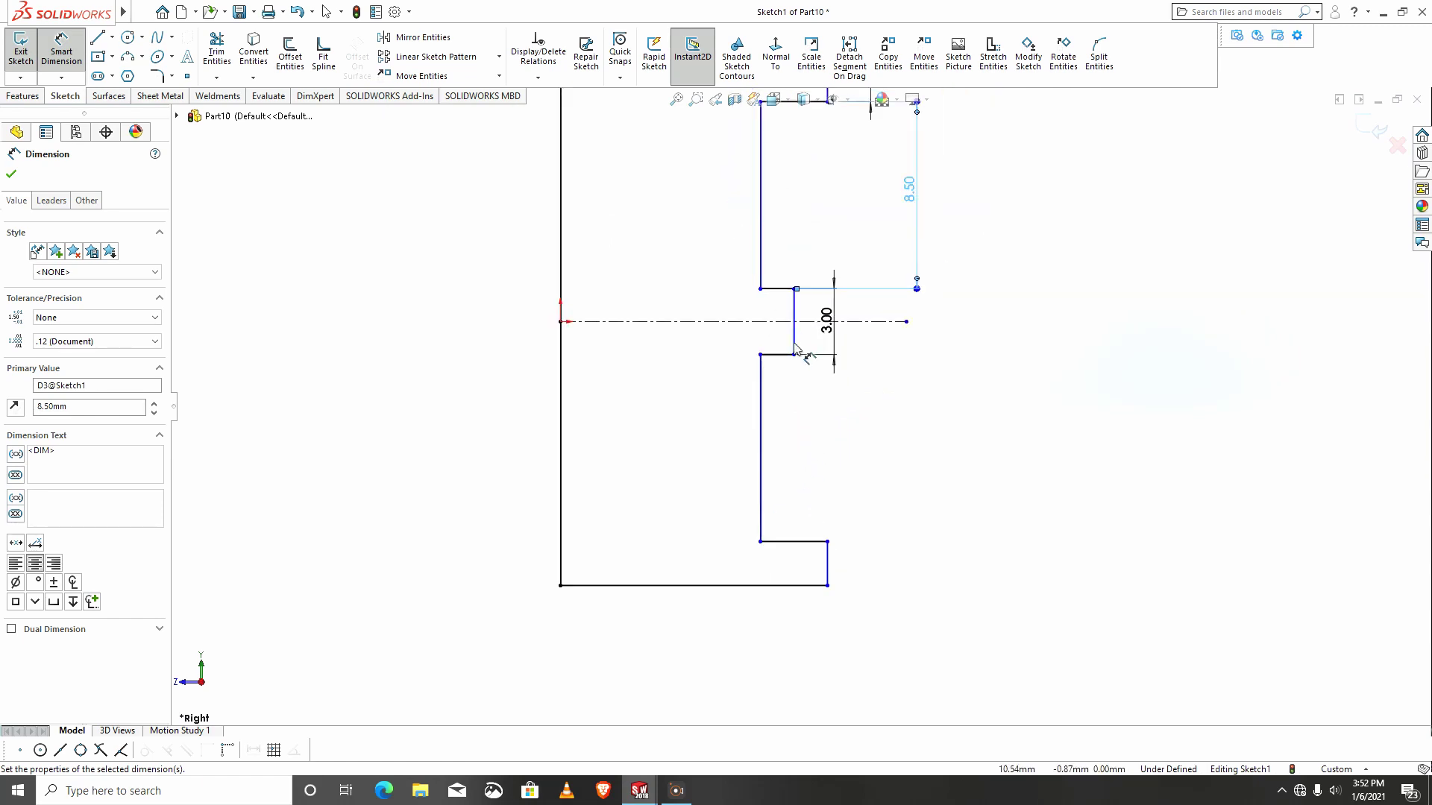
{"action": "left_click", "coordinate": [762, 436]}
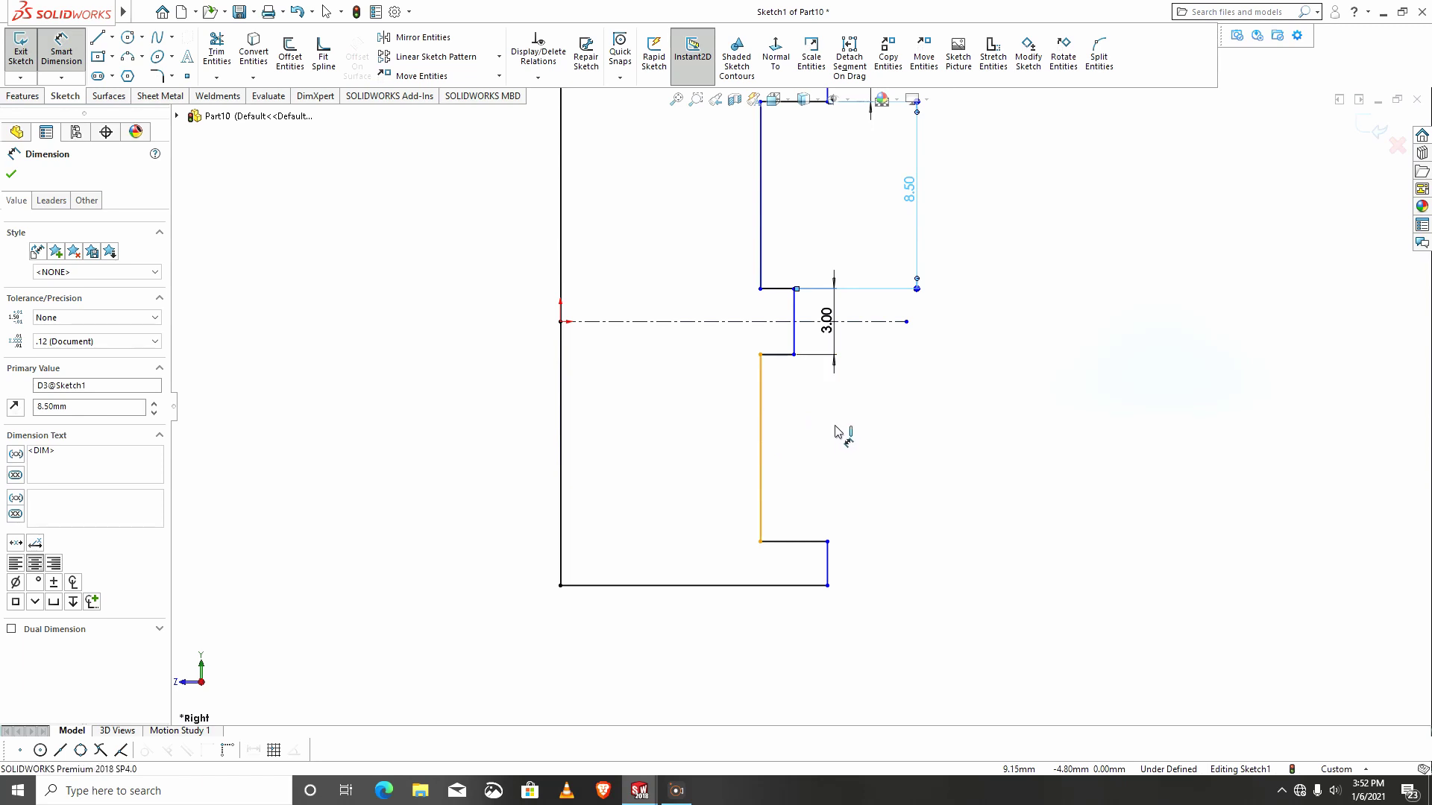
{"action": "key", "text": "Escape"}
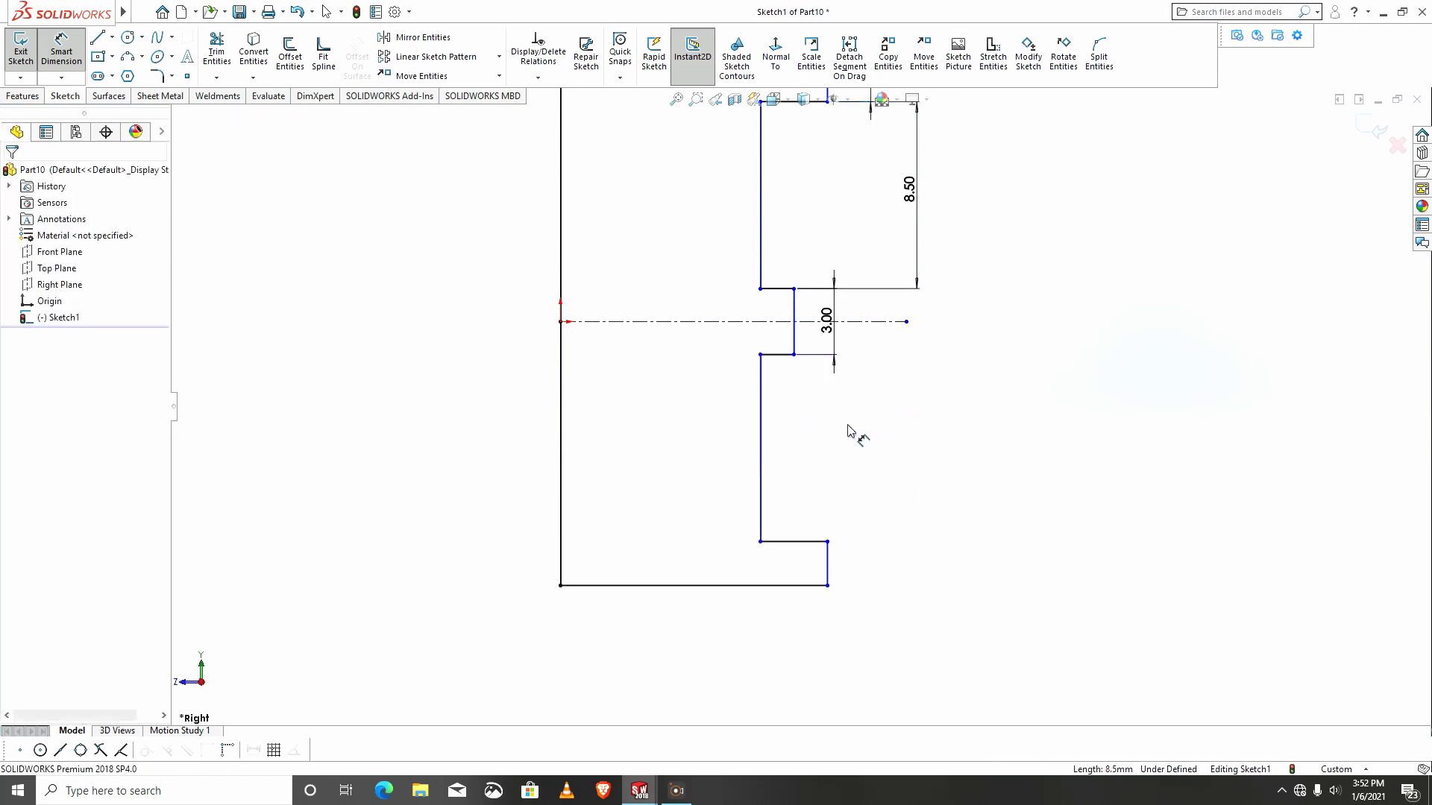
{"action": "scroll", "coordinate": [812, 446], "scroll_direction": "up", "scroll_amount": 2}
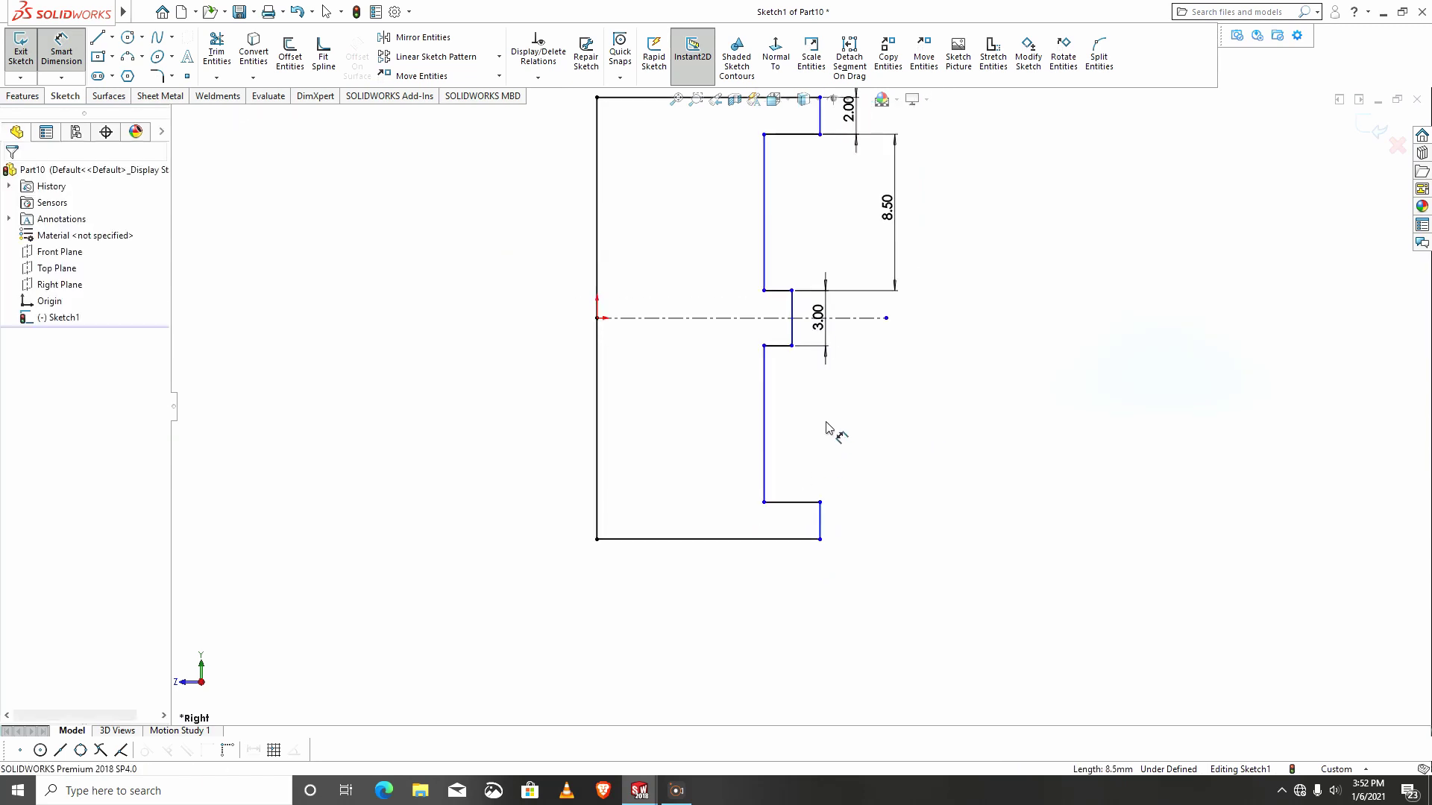
{"action": "scroll", "coordinate": [828, 427], "scroll_direction": "up", "scroll_amount": 2}
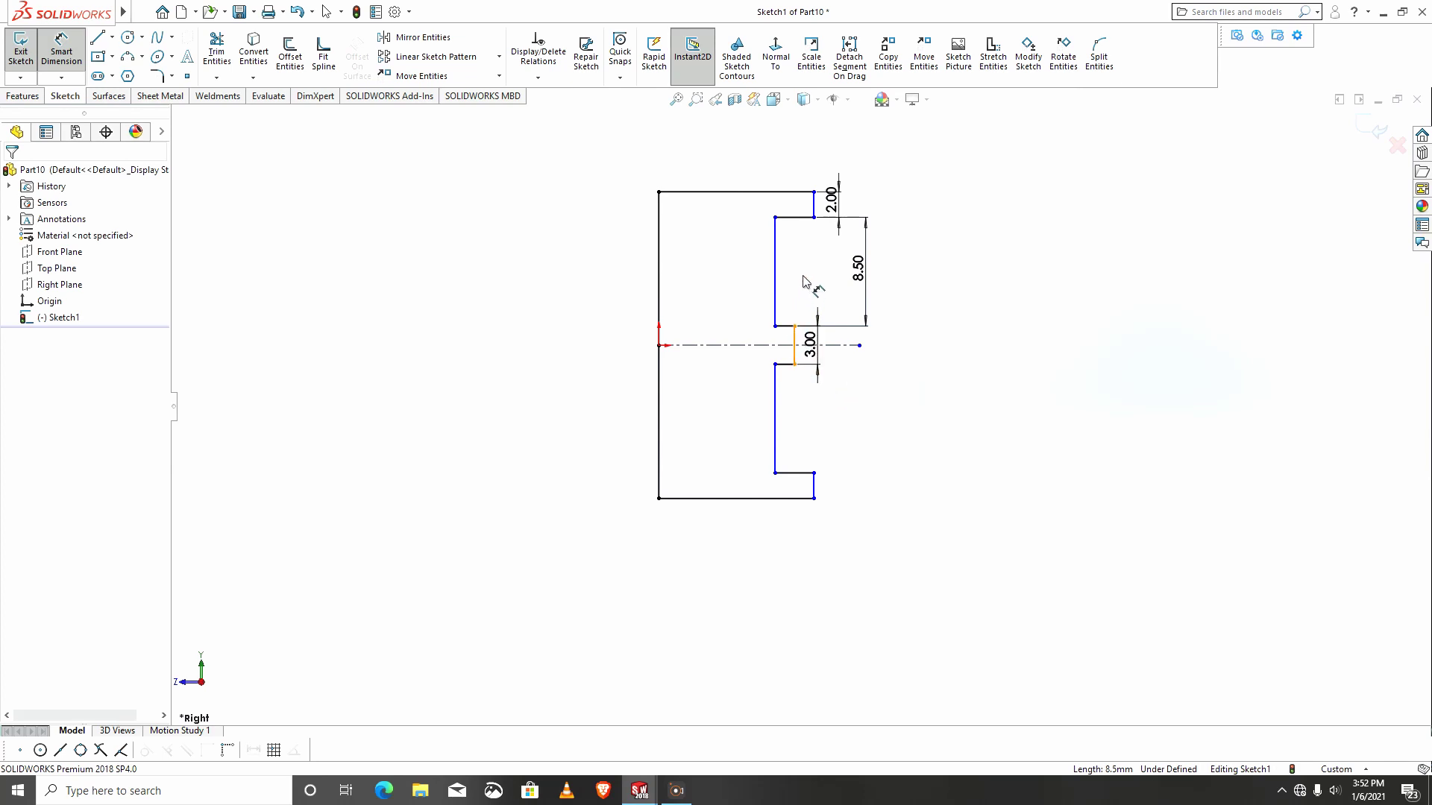
{"action": "key", "text": "Escape"}
Check the existing relations between the outer vertical edges of the upper and lower flanges.
{"action": "left_click", "coordinate": [814, 207]}
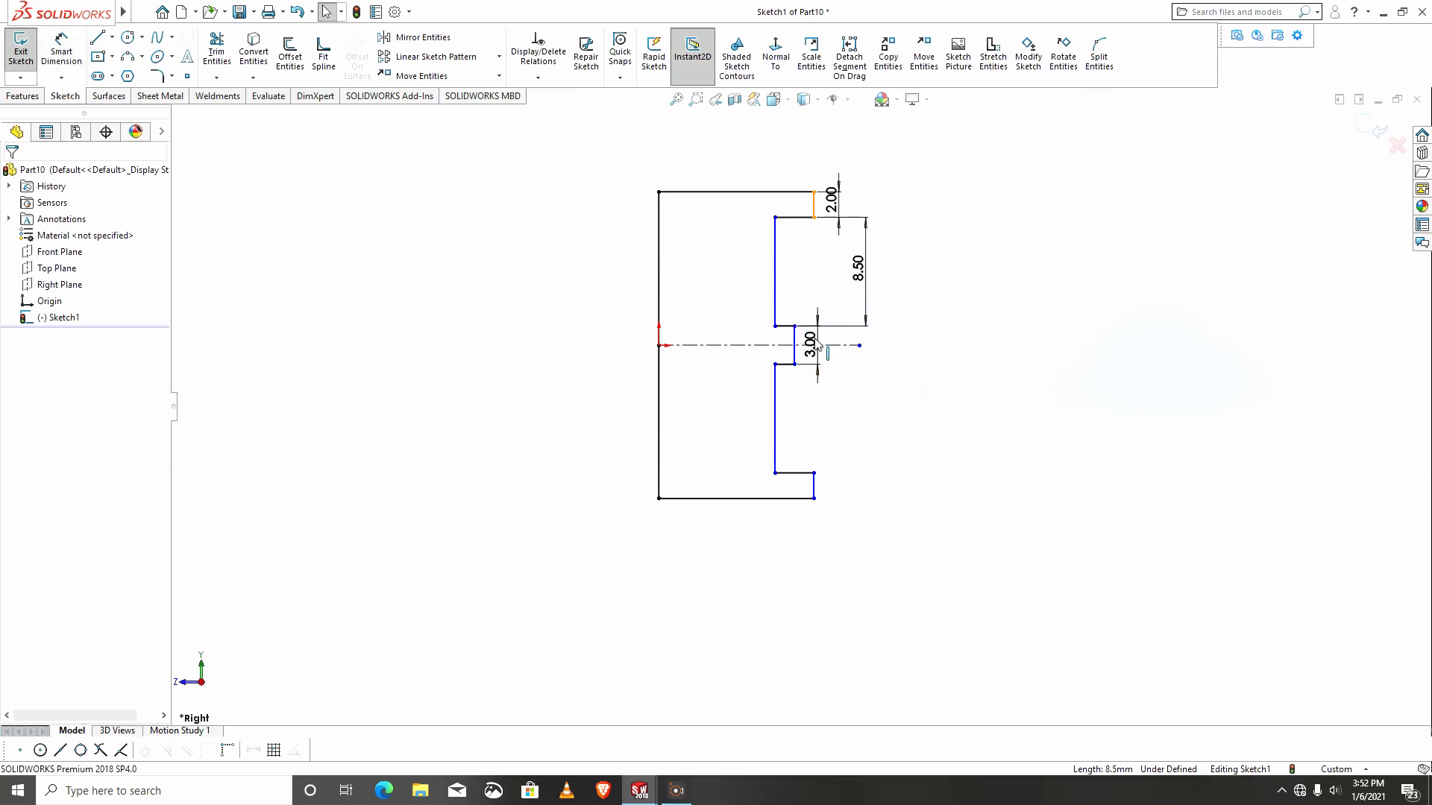
{"action": "left_click", "coordinate": [814, 488]}
{"action": "left_click", "coordinate": [736, 498], "text": "ctrl"}
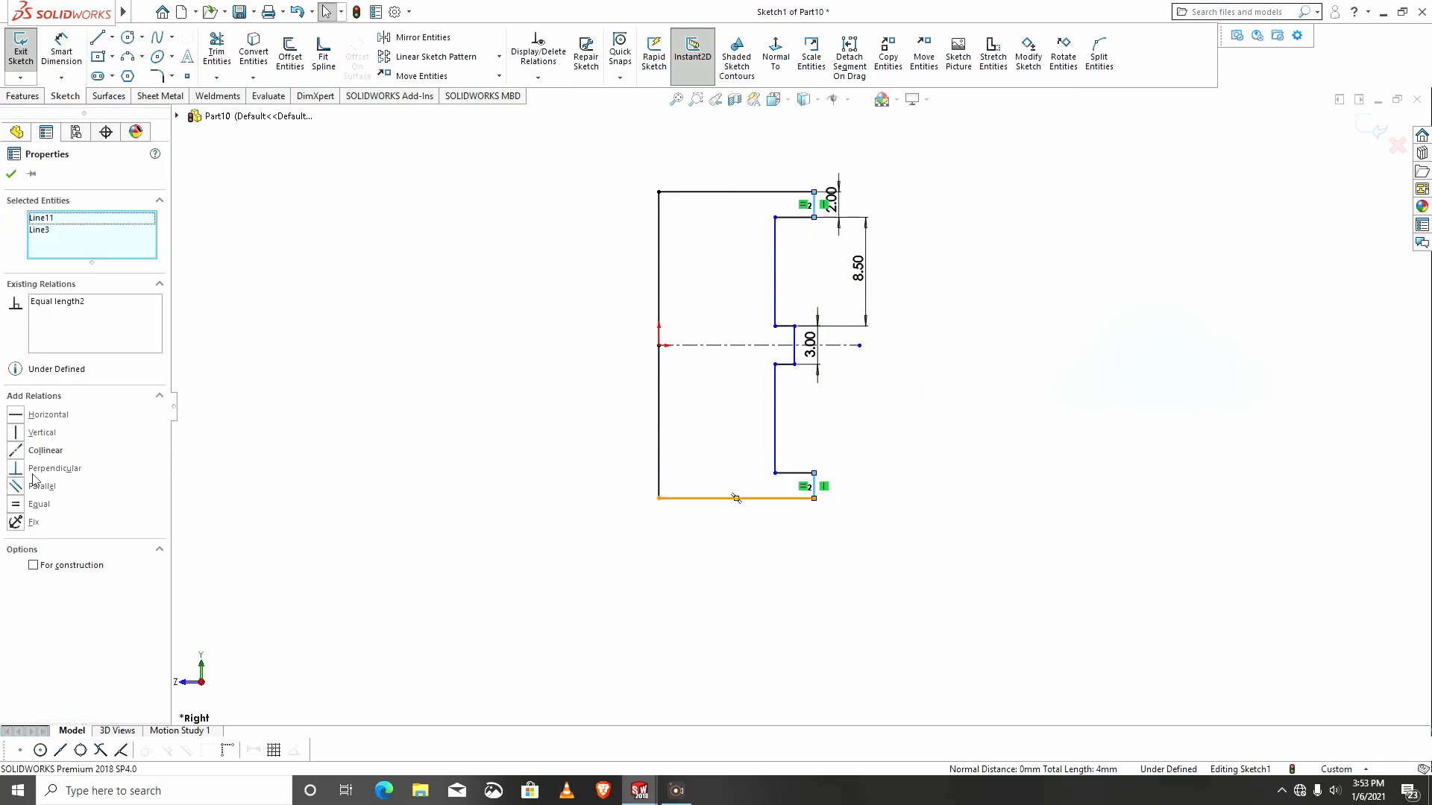
{"action": "left_click", "coordinate": [10, 176]}
Dimension the lower flange's inner horizontal edge, trying a length of 2 mm and undoing that value change.
{"action": "left_click", "coordinate": [61, 52]}
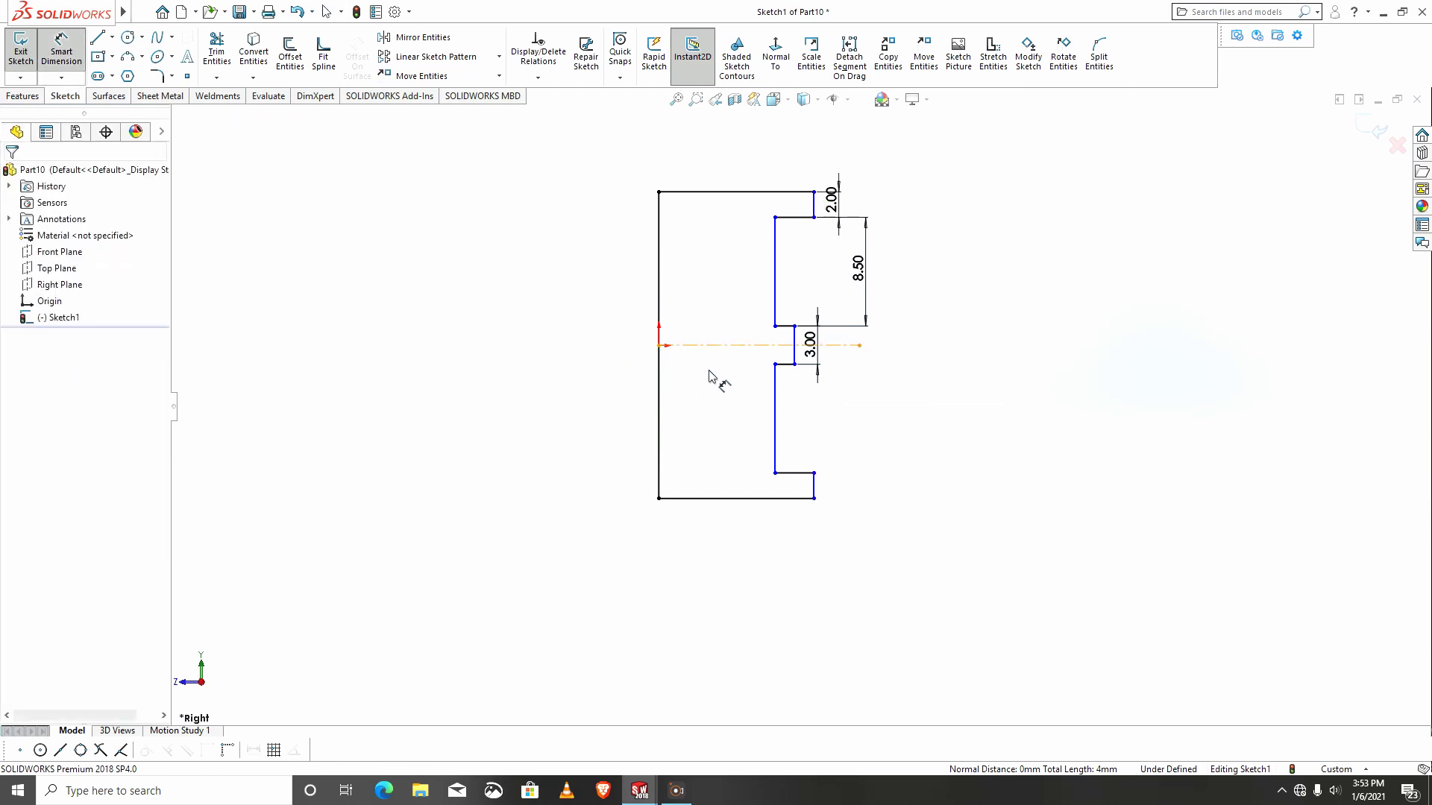
{"action": "scroll", "coordinate": [710, 376], "scroll_direction": "down", "scroll_amount": 2}
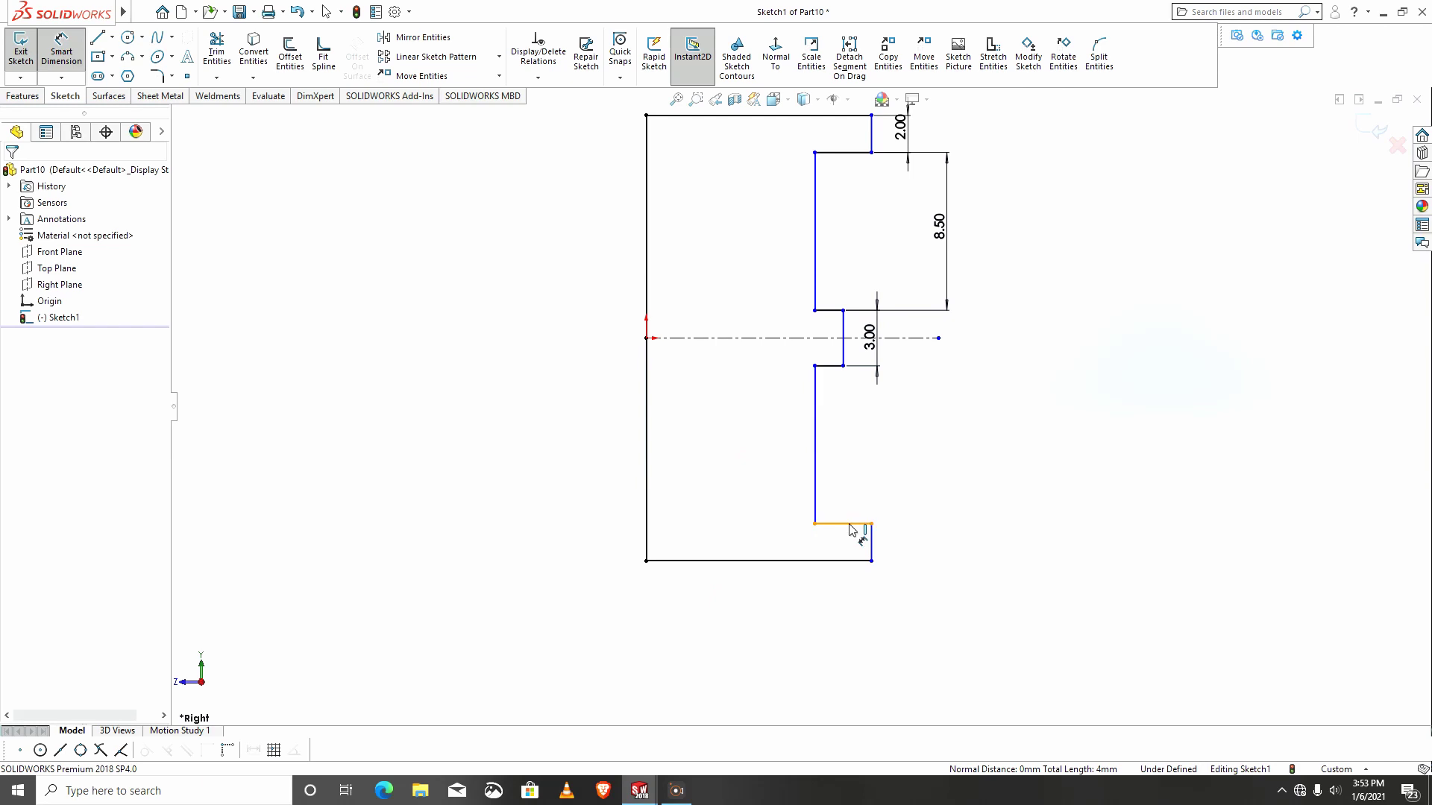
{"action": "left_click", "coordinate": [850, 523]}
{"action": "left_click", "coordinate": [850, 502]}
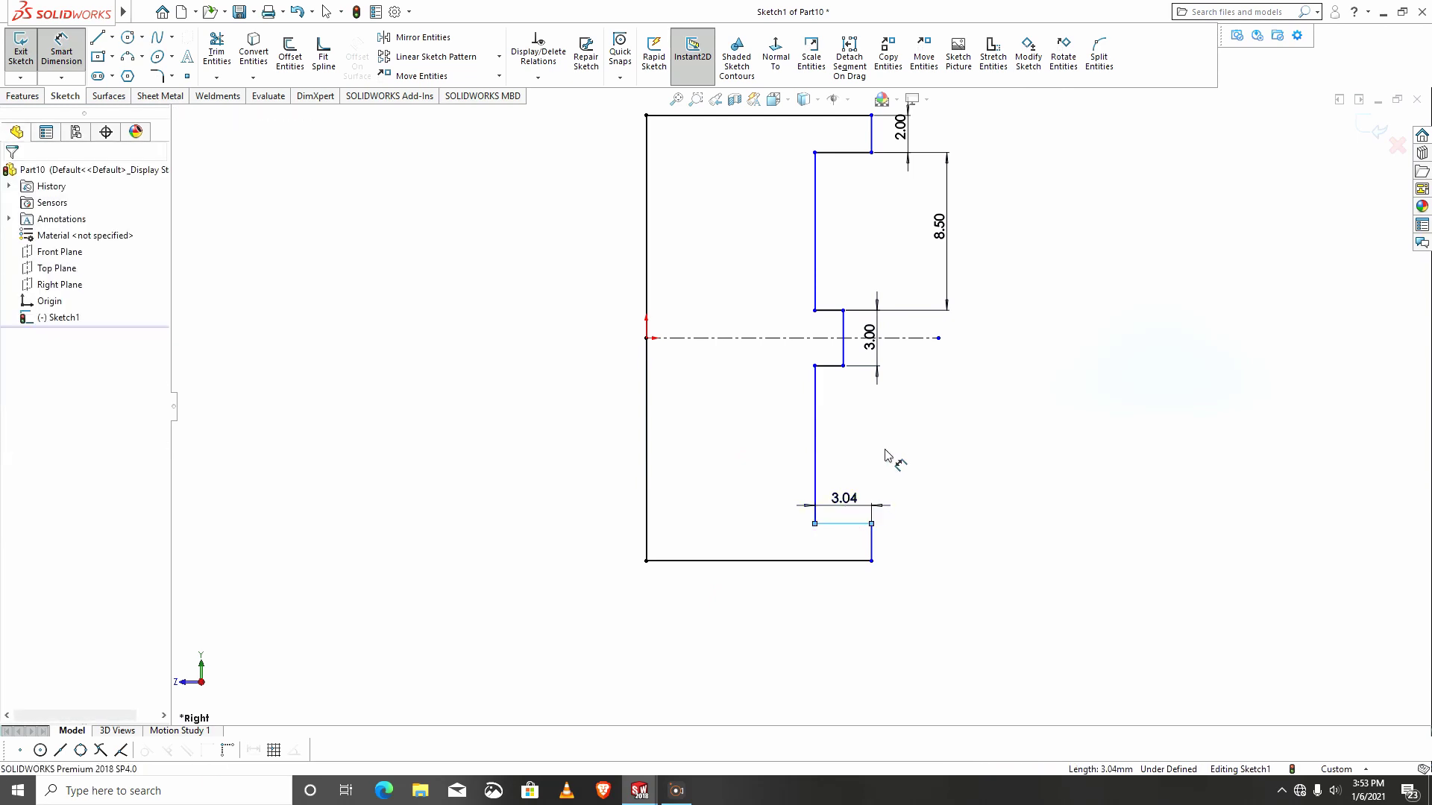
{"action": "left_click", "coordinate": [818, 473]}
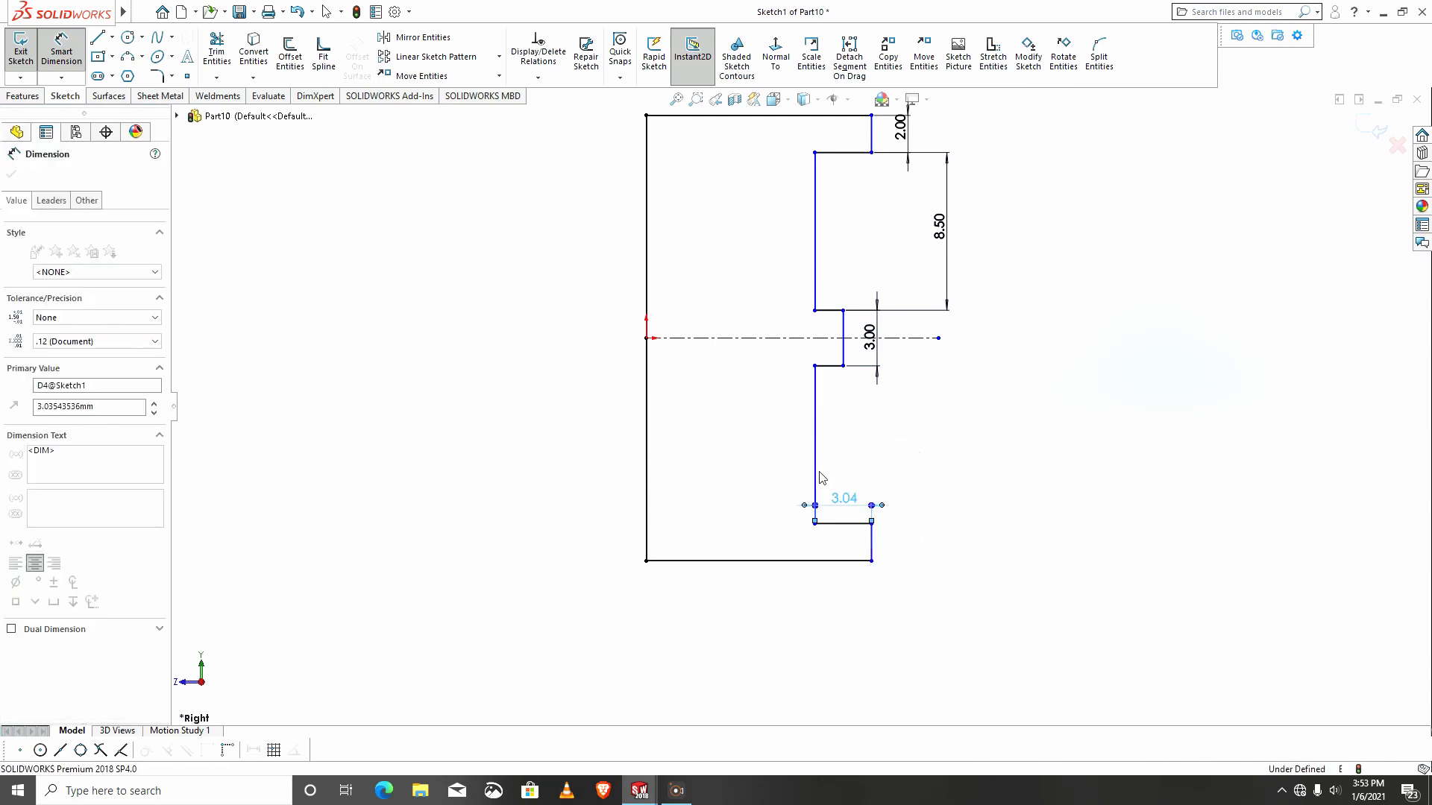
{"action": "scroll", "coordinate": [847, 369], "scroll_direction": "down", "scroll_amount": 6}
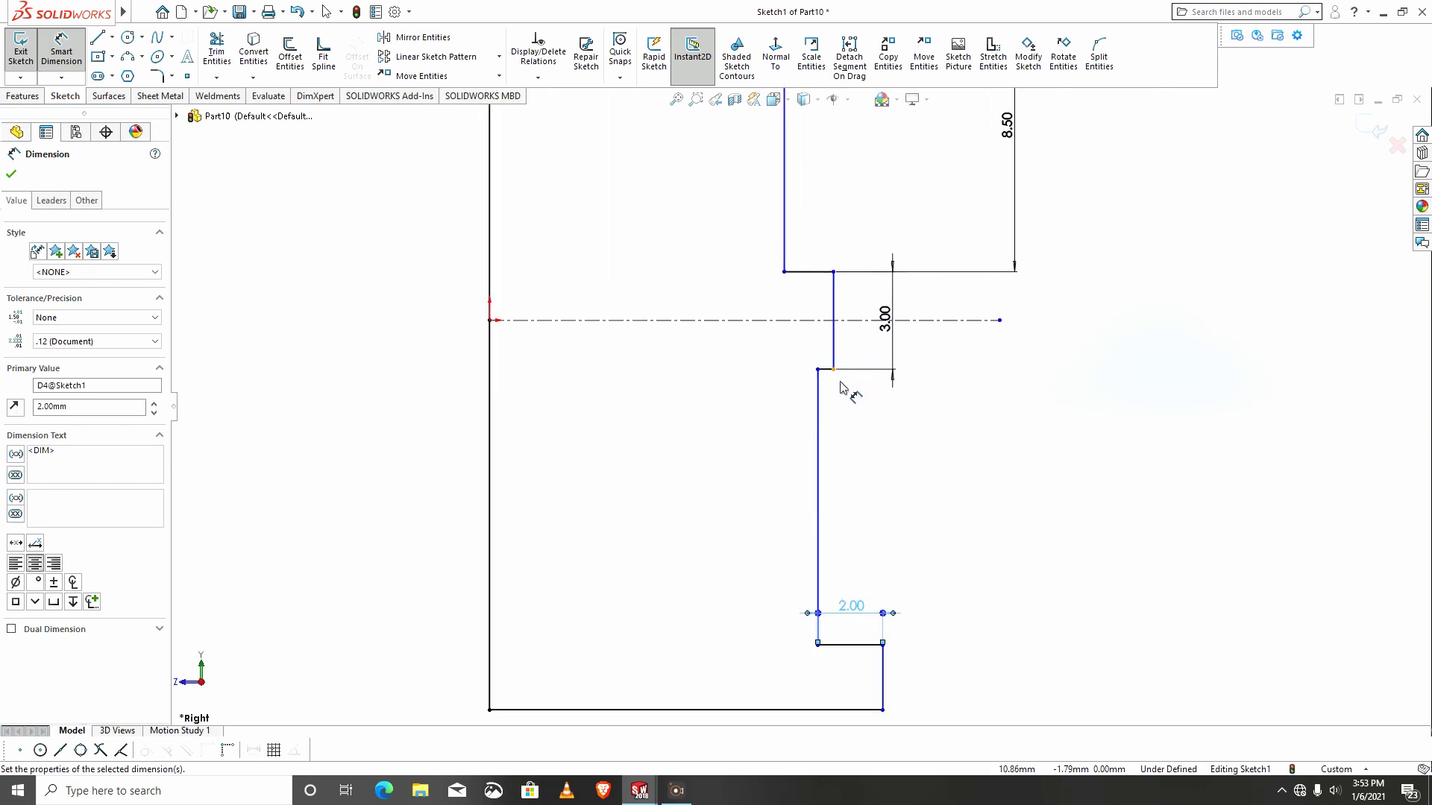
{"action": "scroll", "coordinate": [813, 395], "scroll_direction": "up", "scroll_amount": 5}
{"action": "left_click", "coordinate": [818, 452]}
{"action": "key", "text": "Escape"}
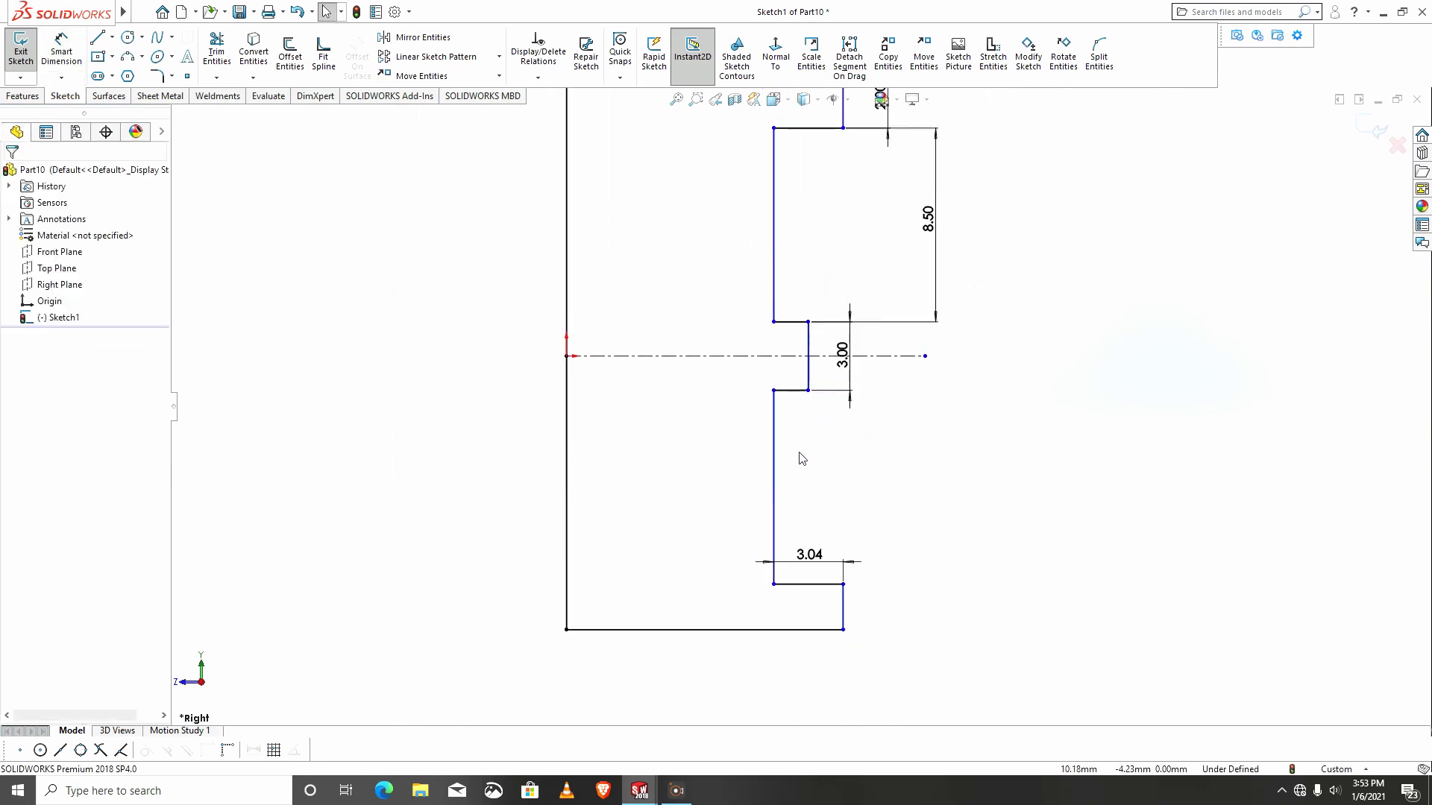
Dimension the middle rib's upper horizontal edge to 1.5 mm.
{"action": "scroll", "coordinate": [775, 332], "scroll_direction": "down", "scroll_amount": 3}
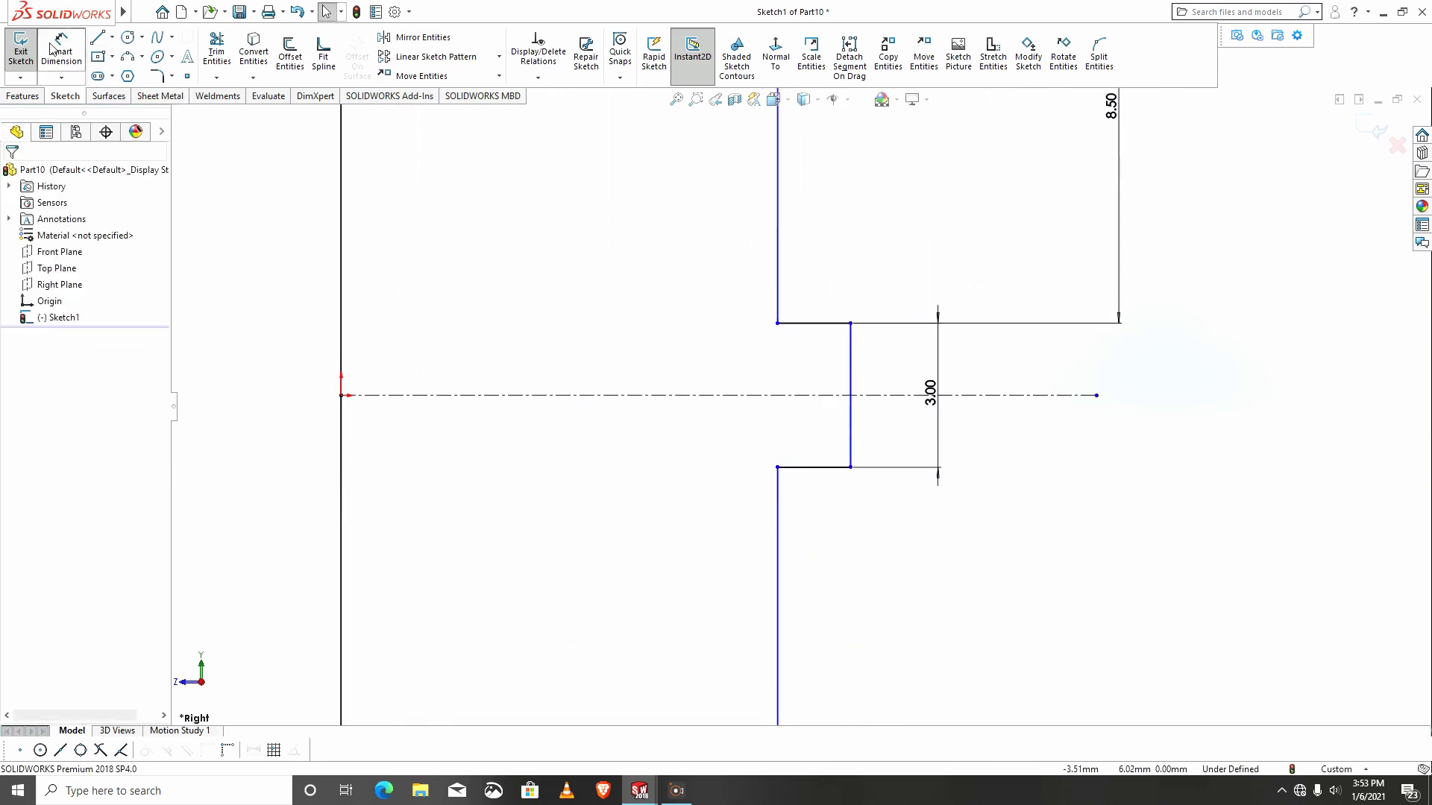
{"action": "left_click", "coordinate": [52, 50]}
{"action": "left_click", "coordinate": [797, 327]}
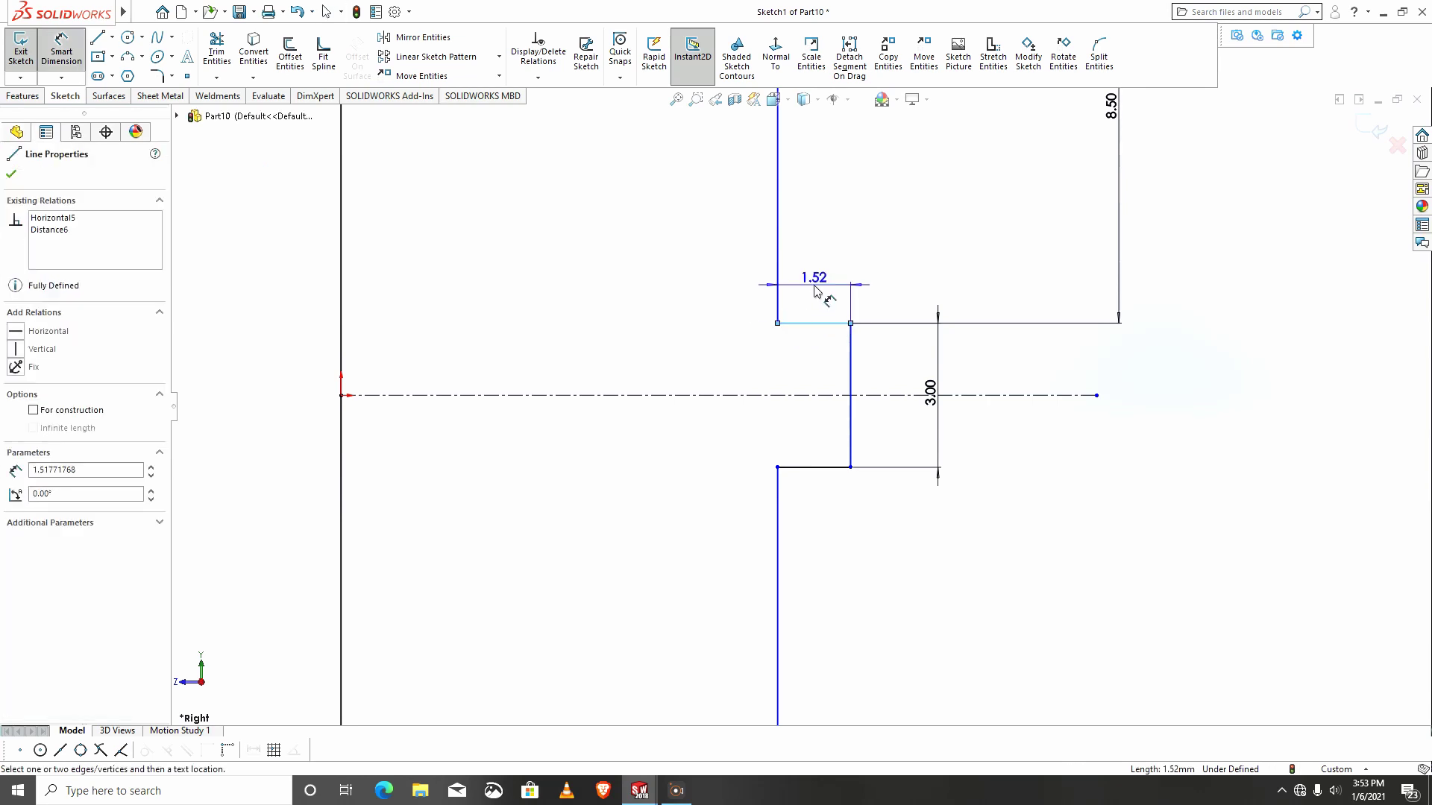
{"action": "left_click", "coordinate": [815, 291]}
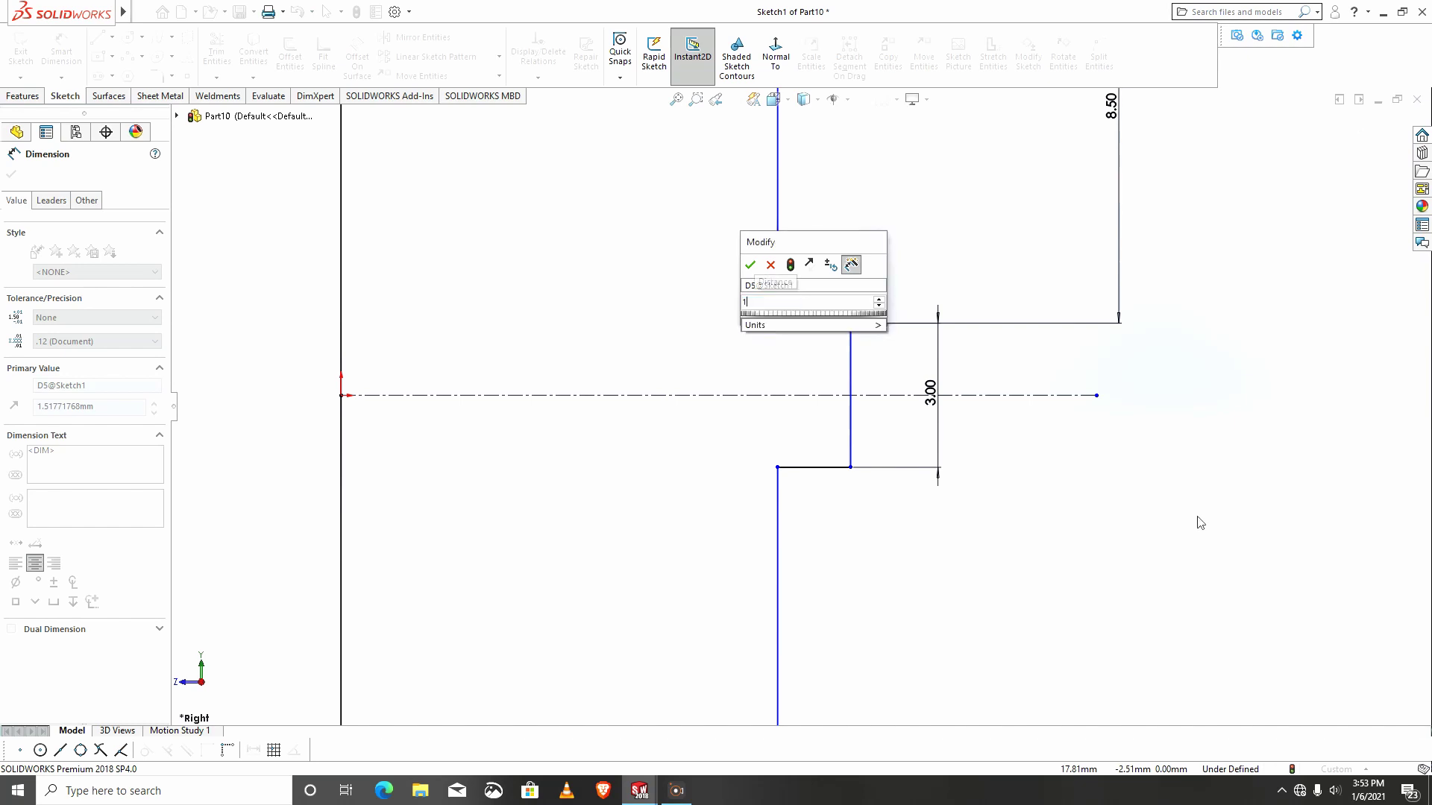
{"action": "key", "text": "Return"}
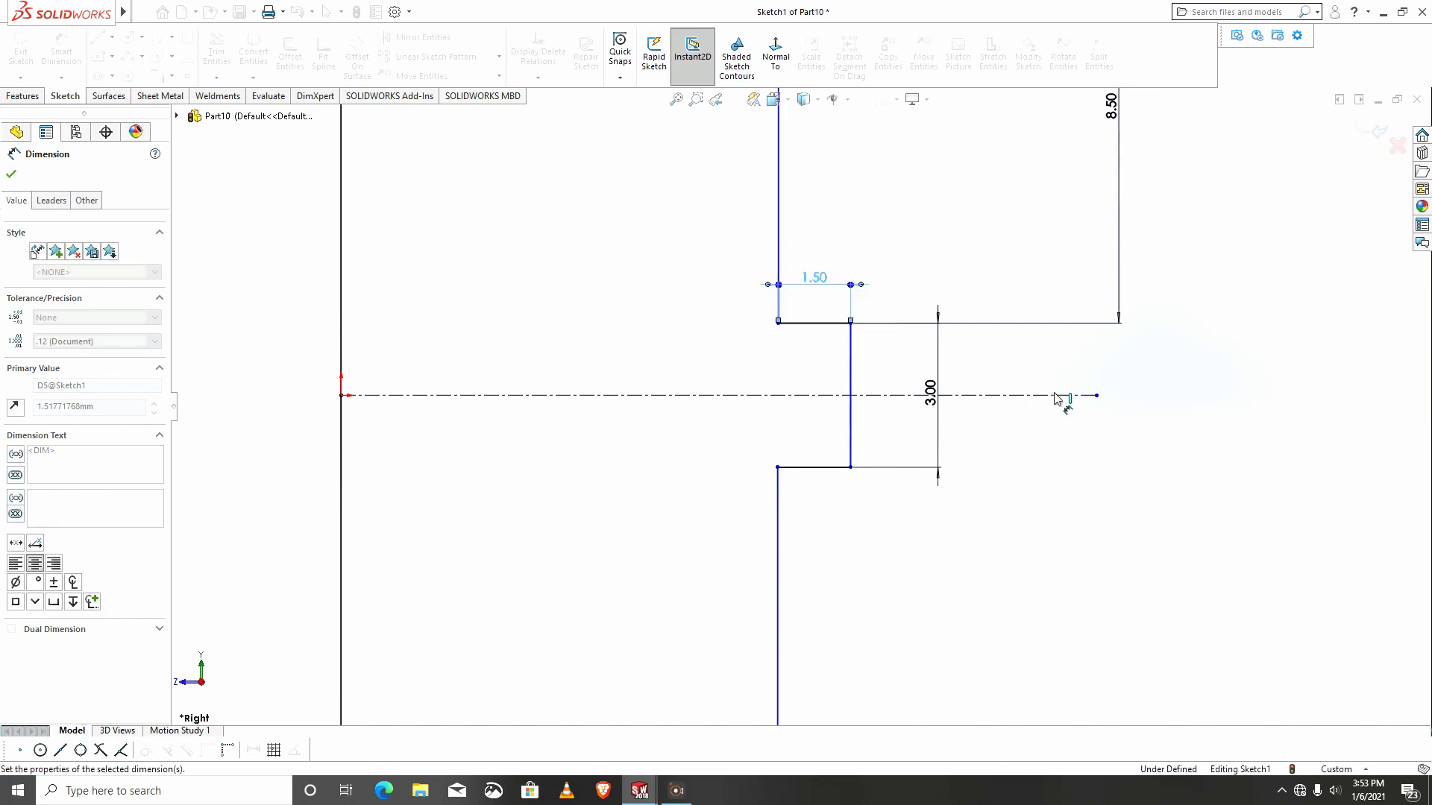
{"action": "scroll", "coordinate": [801, 407], "scroll_direction": "up", "scroll_amount": 1}
{"action": "key", "text": "Escape"}
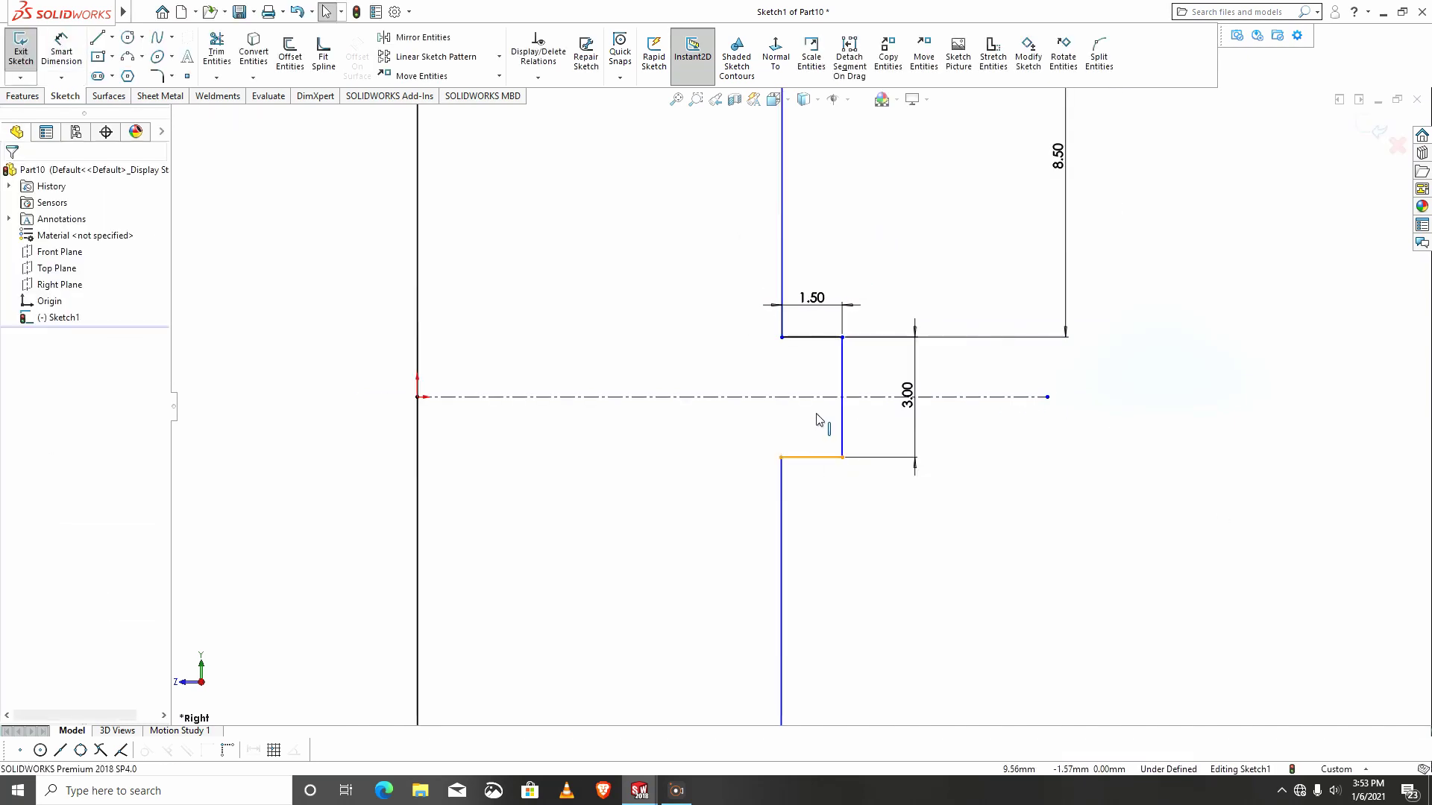
Add an equal-length relation between the middle rib's upper and lower horizontal edges.
{"action": "left_click", "coordinate": [807, 457]}
{"action": "left_click", "coordinate": [807, 338]}
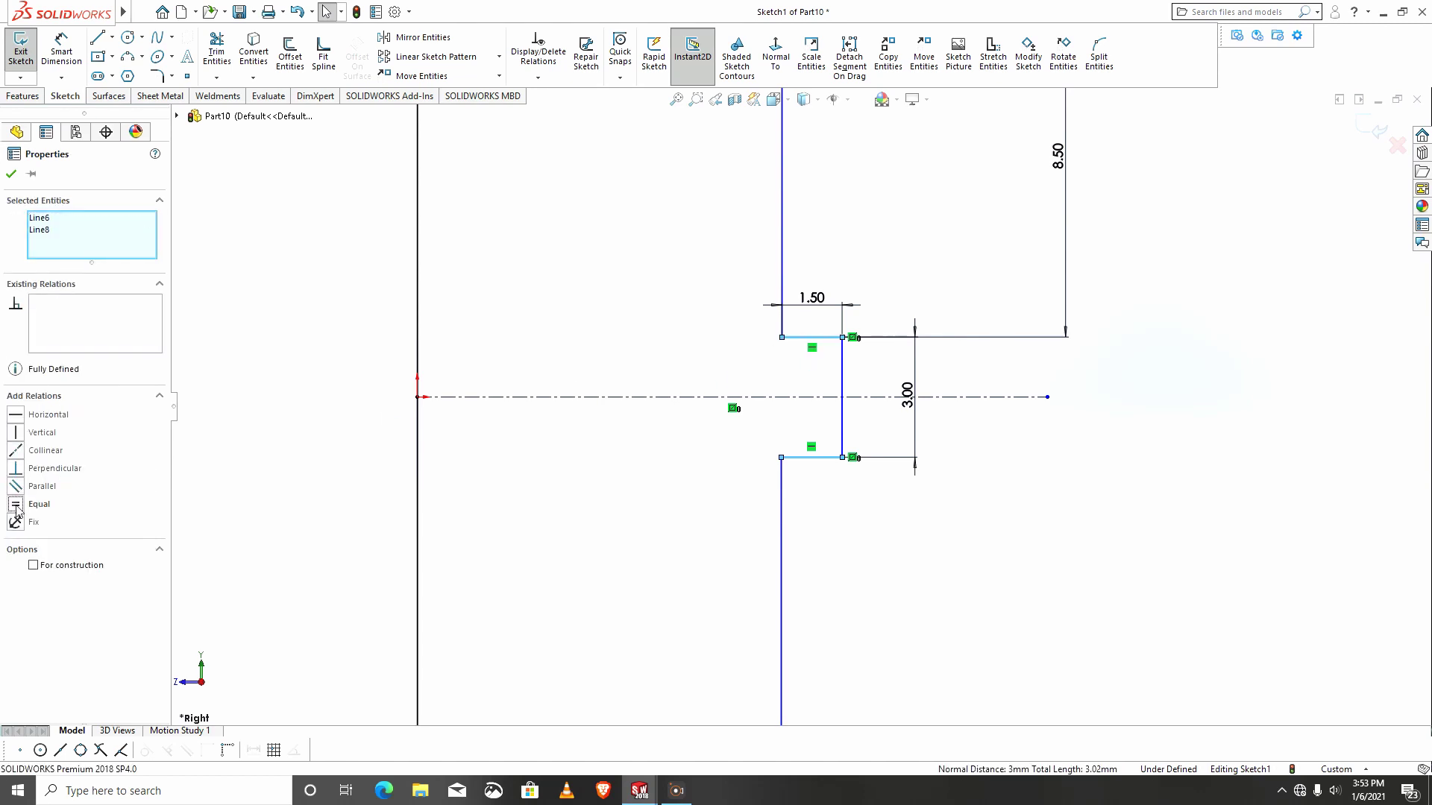
{"action": "left_click", "coordinate": [16, 504]}
{"action": "left_click", "coordinate": [10, 174]}
{"action": "scroll", "coordinate": [658, 433], "scroll_direction": "up", "scroll_amount": 5}
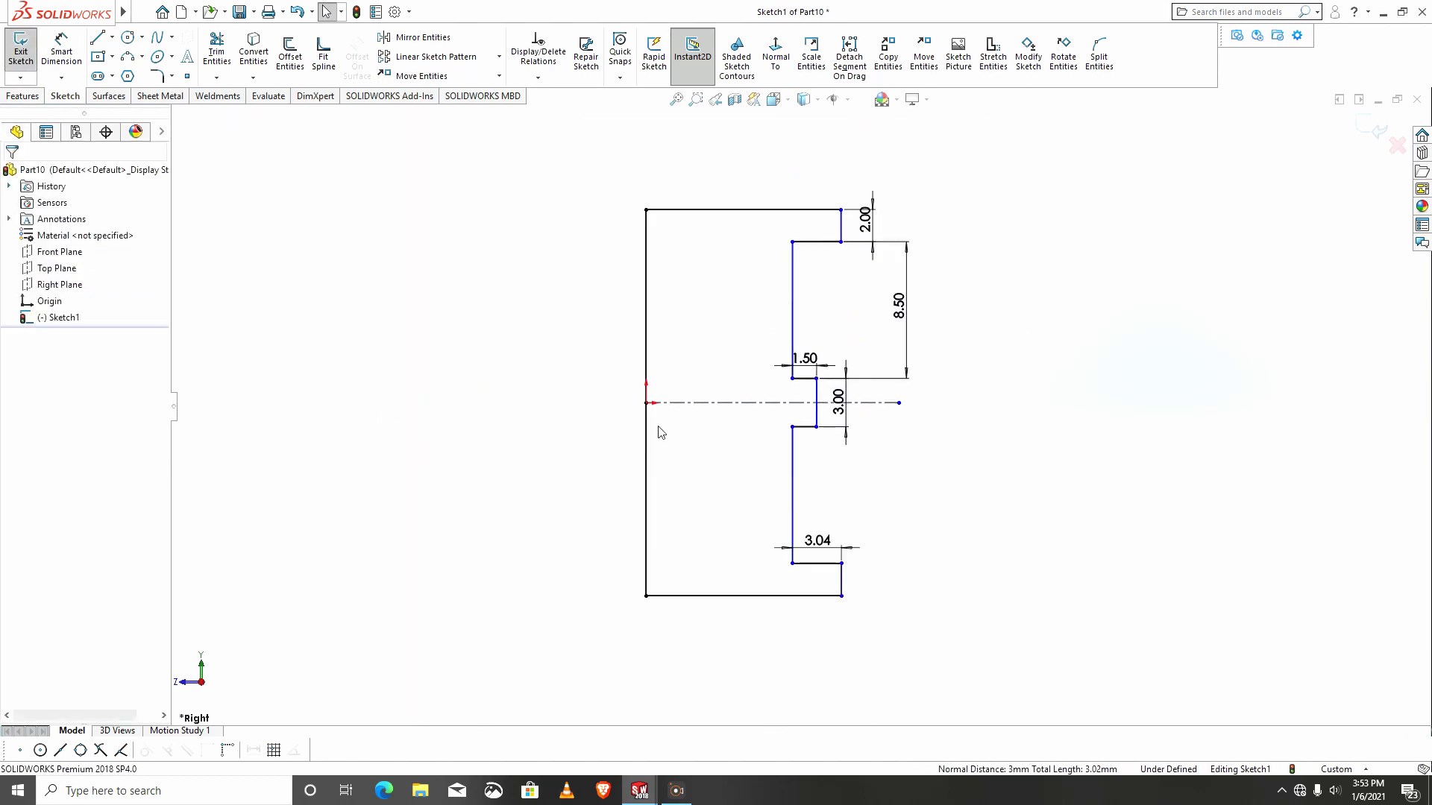
Set the length of the lower flange's inner horizontal edge to 2 mm.
{"action": "scroll", "coordinate": [828, 463], "scroll_direction": "up", "scroll_amount": 4}
{"action": "scroll", "coordinate": [838, 525], "scroll_direction": "down", "scroll_amount": 4}
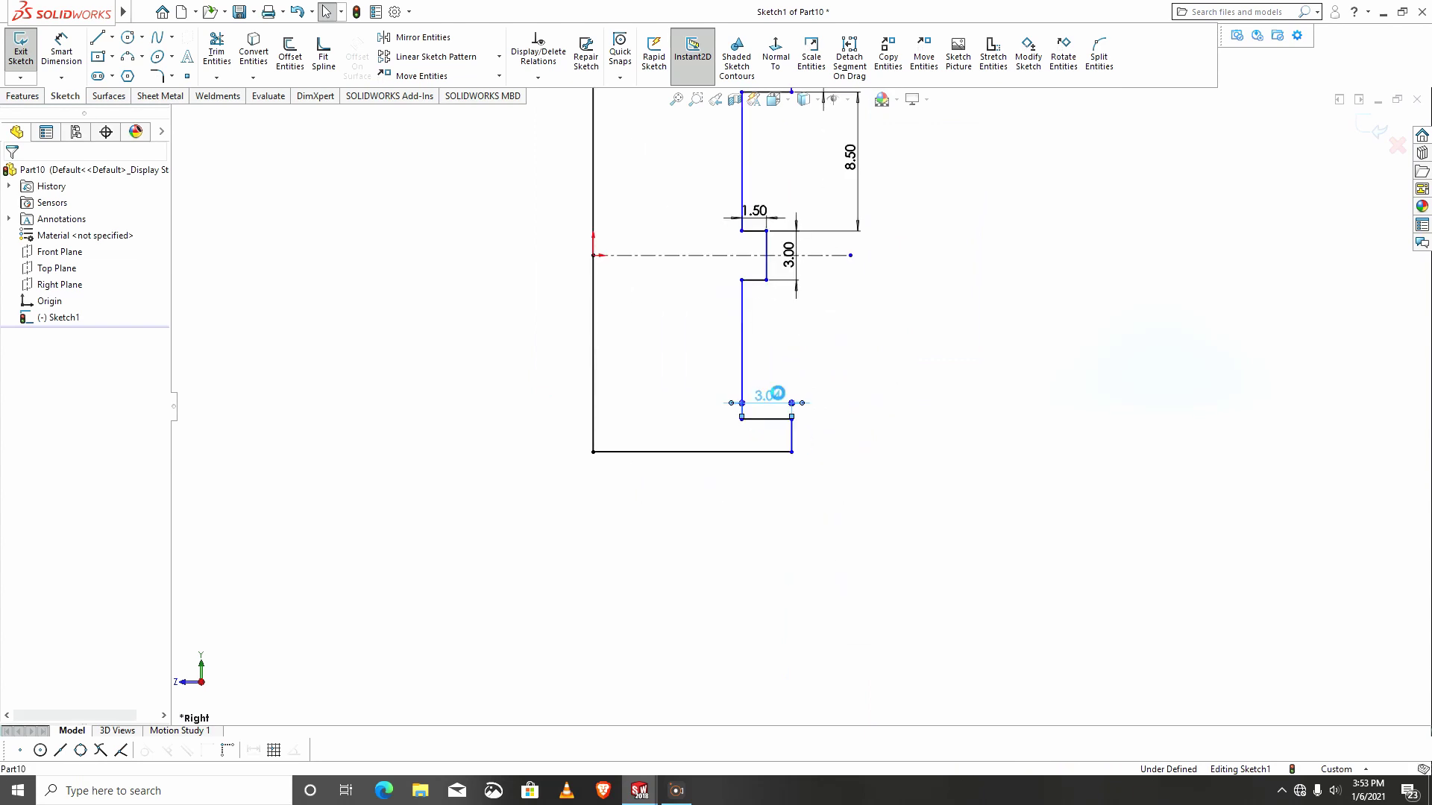
{"action": "left_click", "coordinate": [792, 396]}
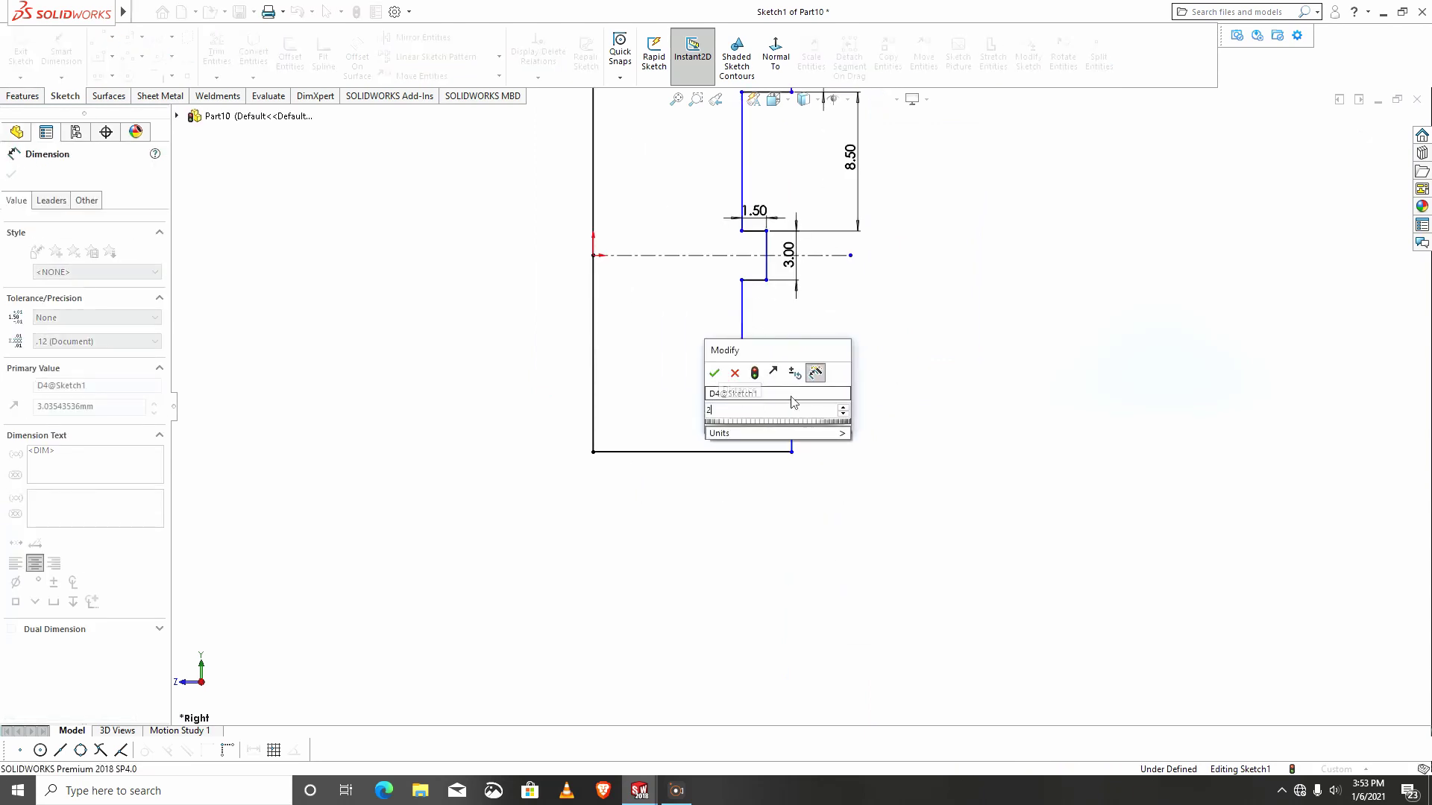
{"action": "type", "text": "2"}
{"action": "key", "text": "Return"}
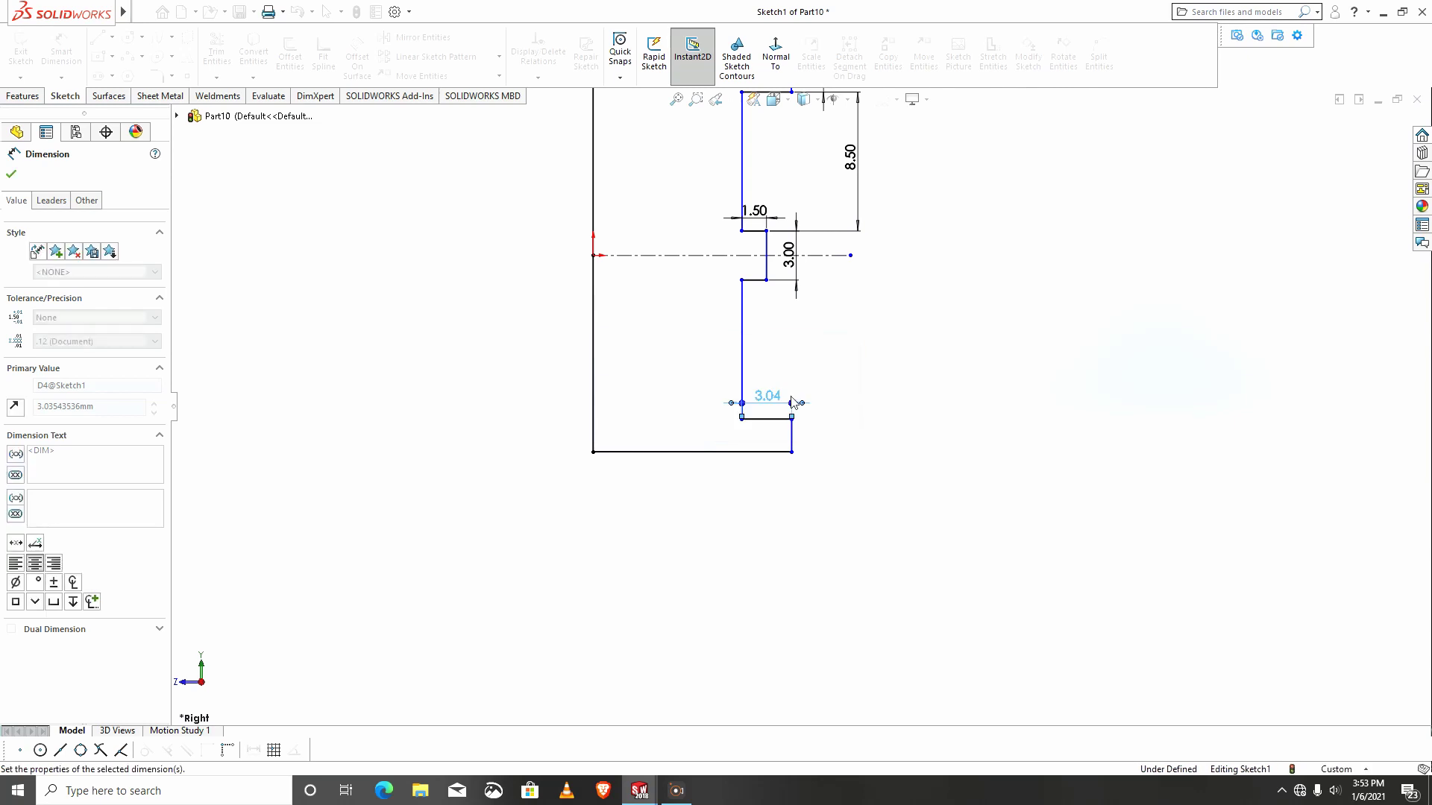
{"action": "scroll", "coordinate": [792, 402], "scroll_direction": "up", "scroll_amount": 3}
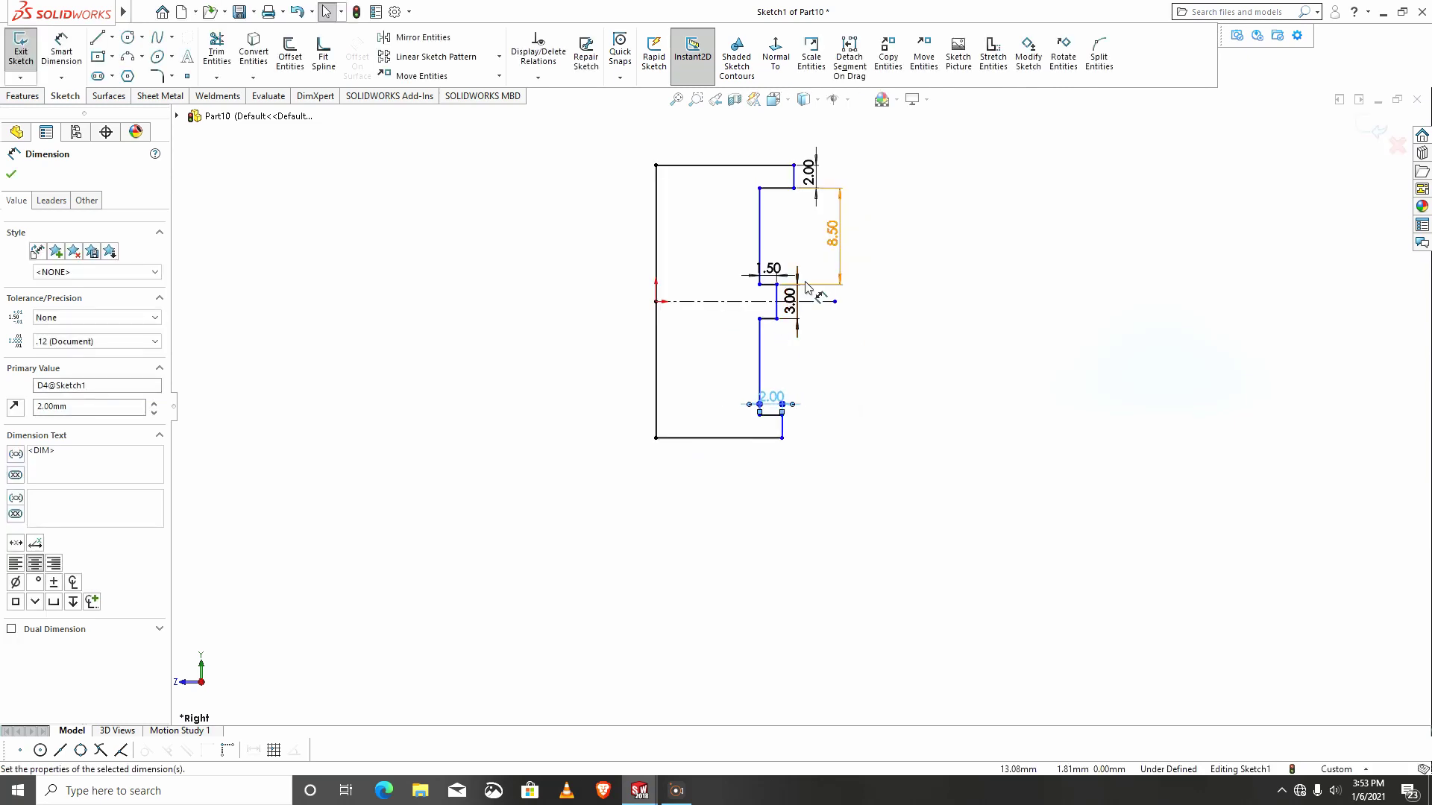
{"action": "key", "text": "Escape"}
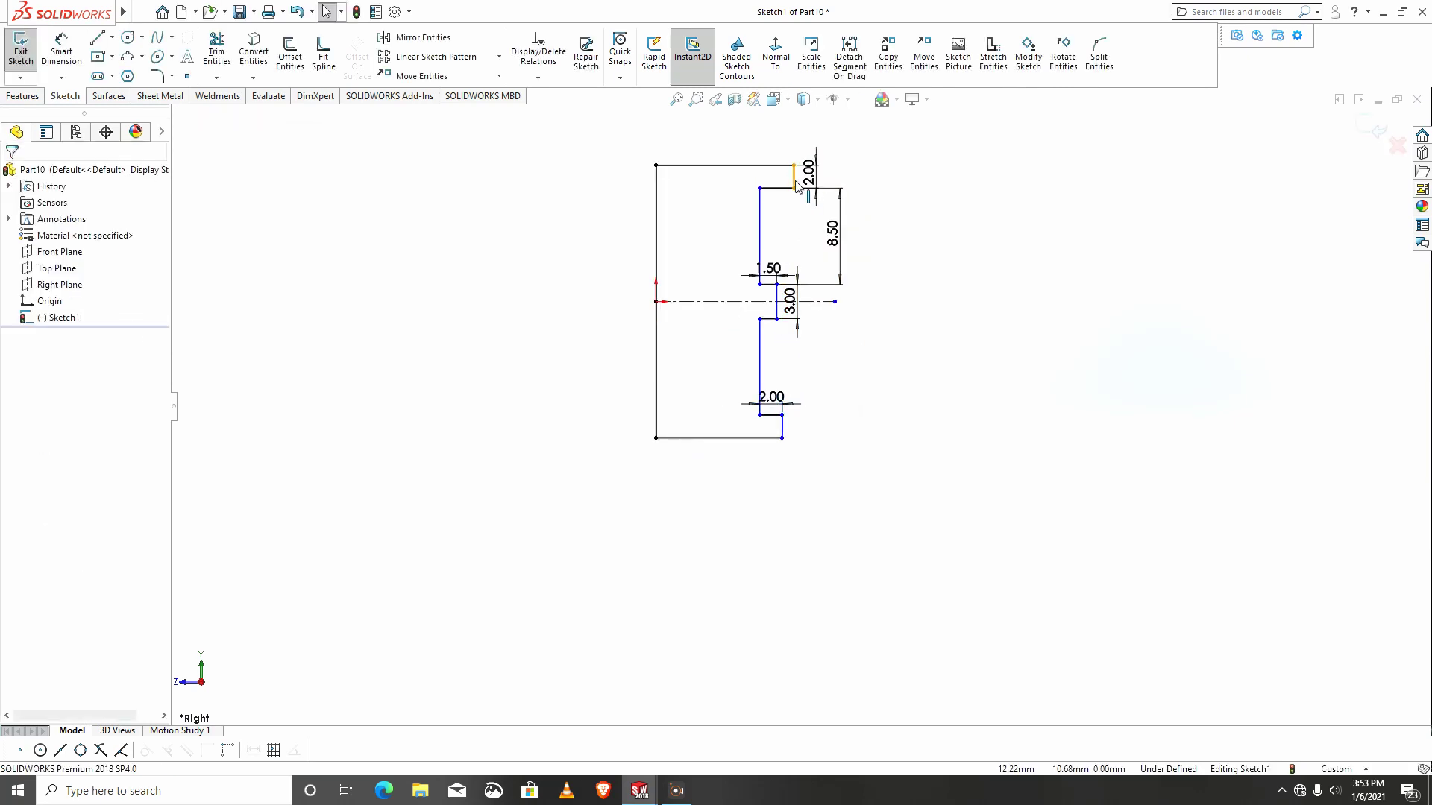
Make the outer vertical edges of the upper and lower flanges collinear.
{"action": "scroll", "coordinate": [794, 185], "scroll_direction": "down", "scroll_amount": 3}
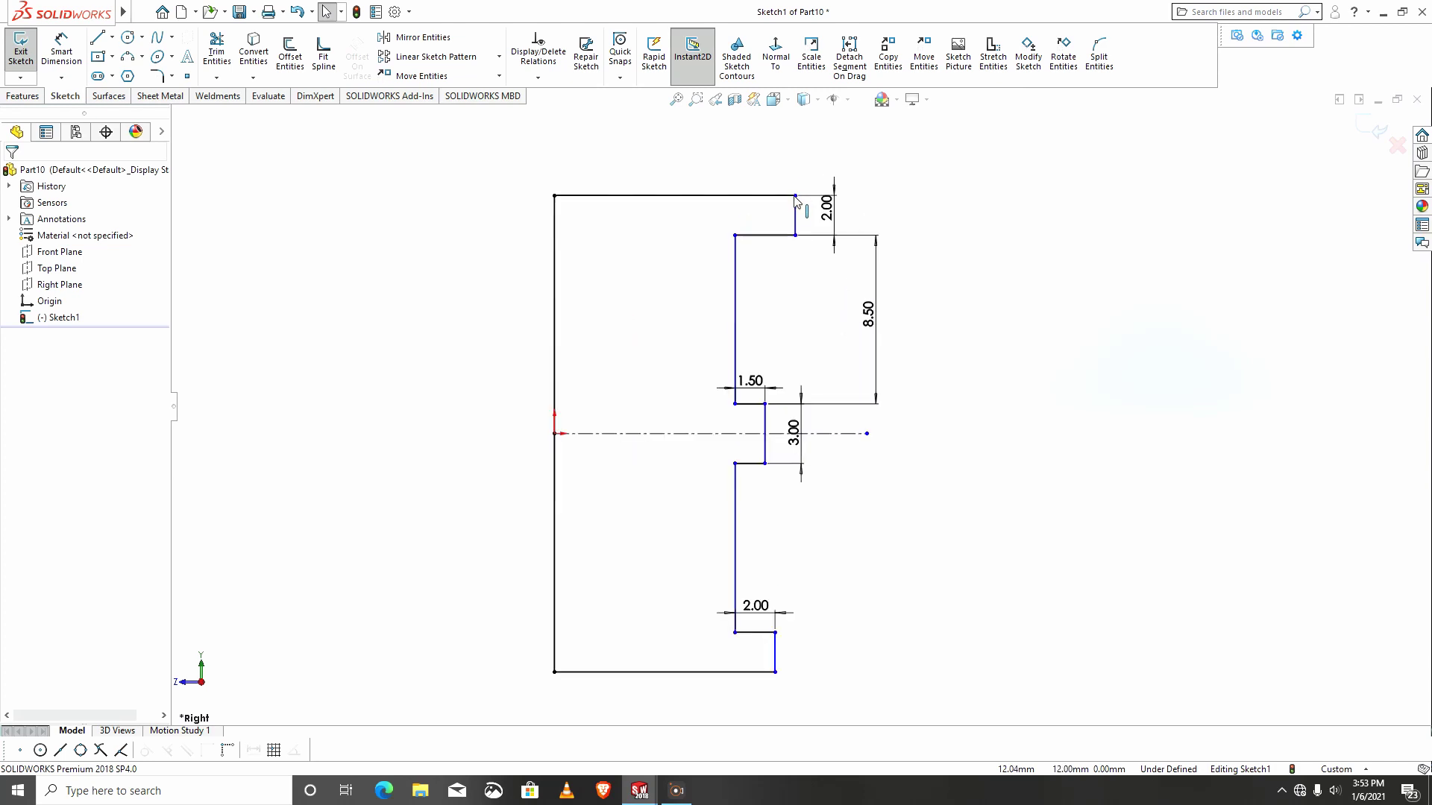
{"action": "left_click", "coordinate": [795, 218]}
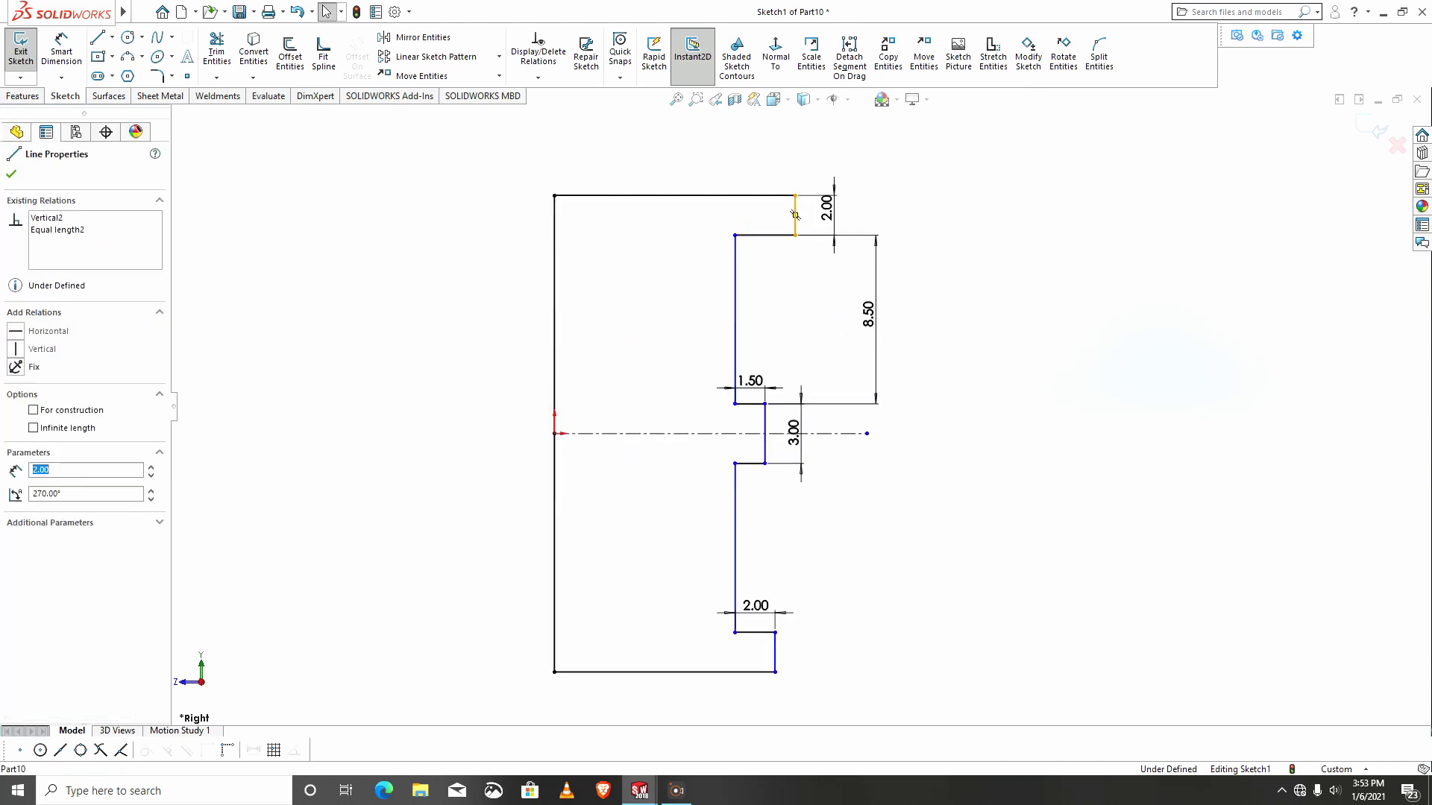
{"action": "left_click", "coordinate": [775, 650], "text": "ctrl"}
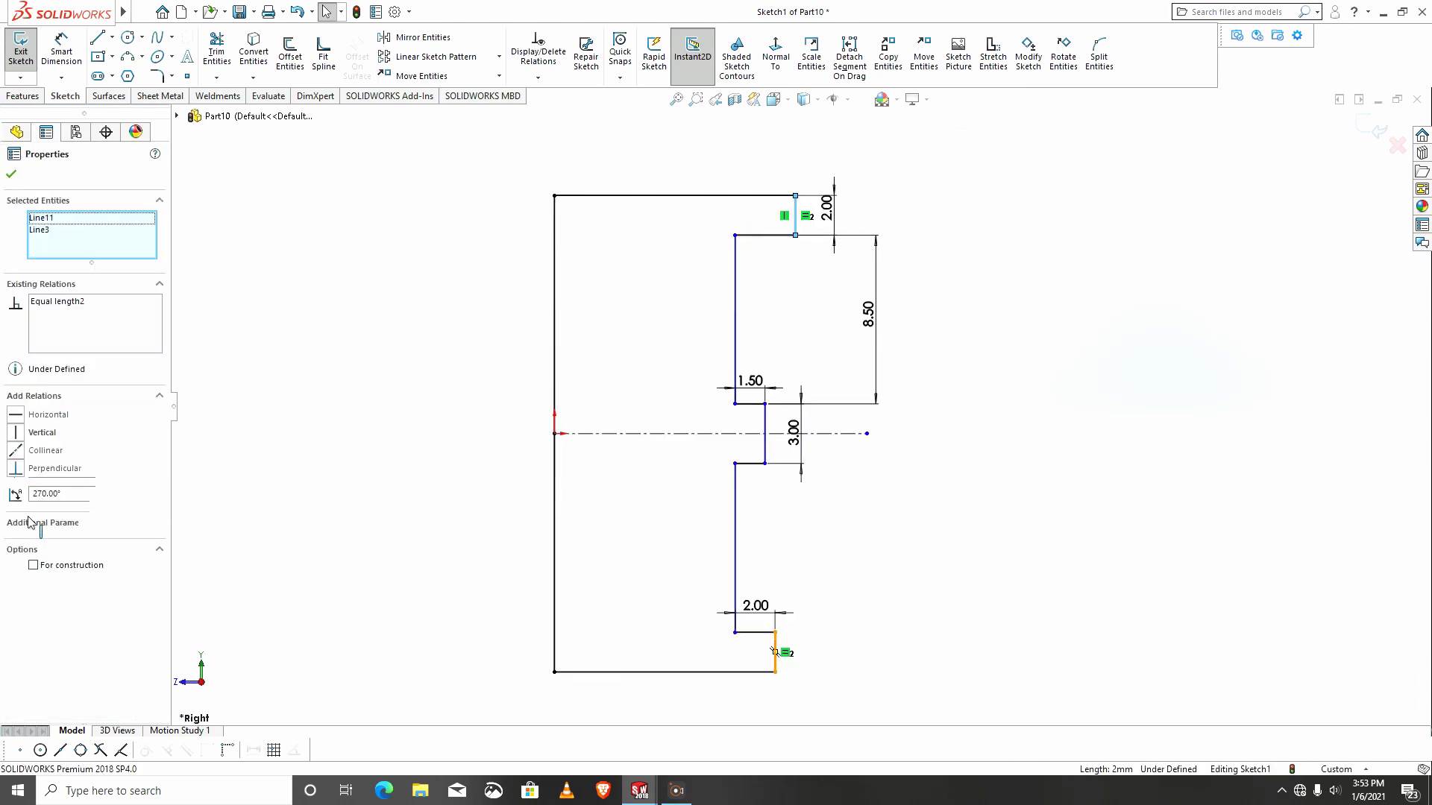
{"action": "left_click", "coordinate": [19, 451]}
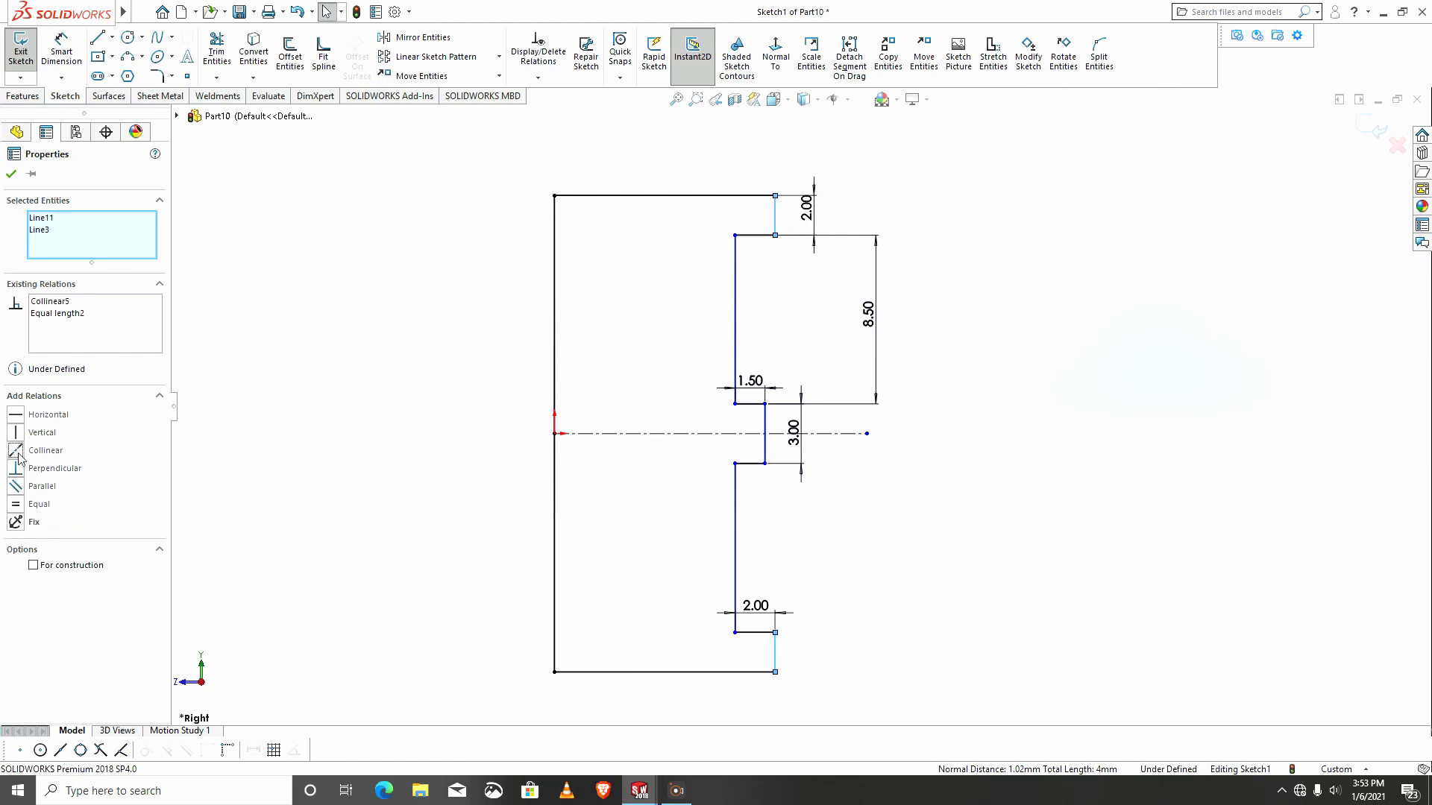
{"action": "left_click", "coordinate": [11, 176]}
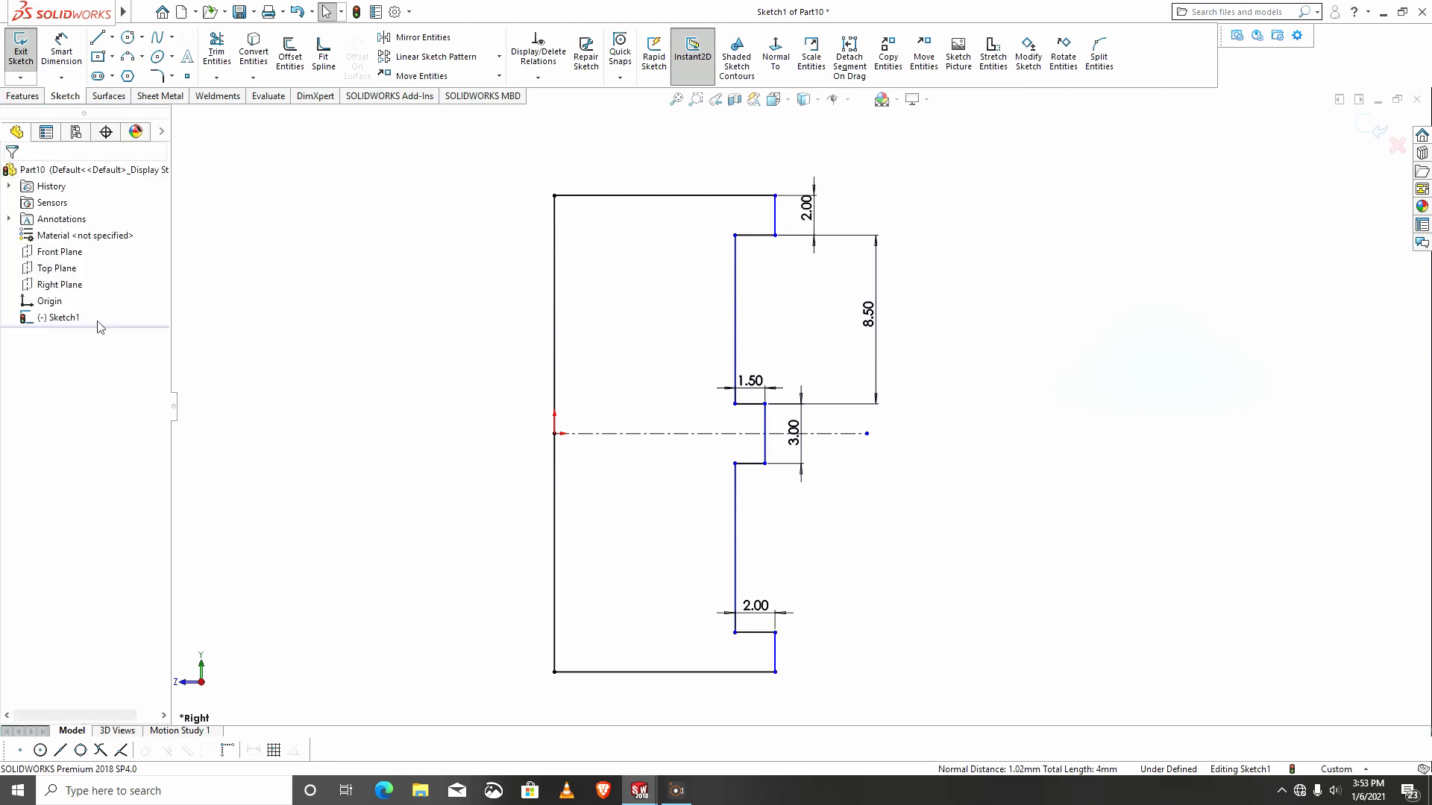
{"action": "left_click", "coordinate": [62, 52]}
{"action": "left_click", "coordinate": [554, 336]}
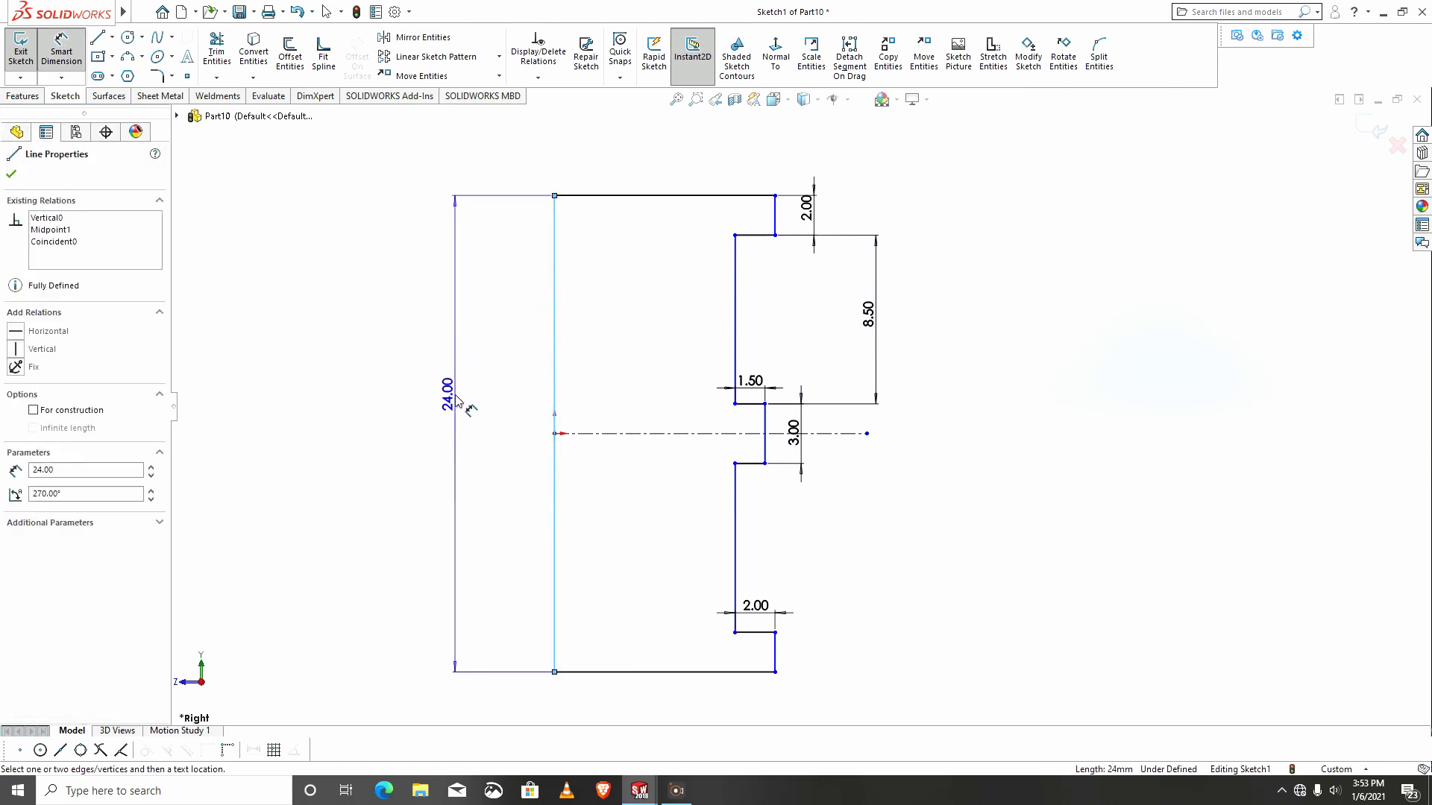
{"action": "key", "text": "Escape"}
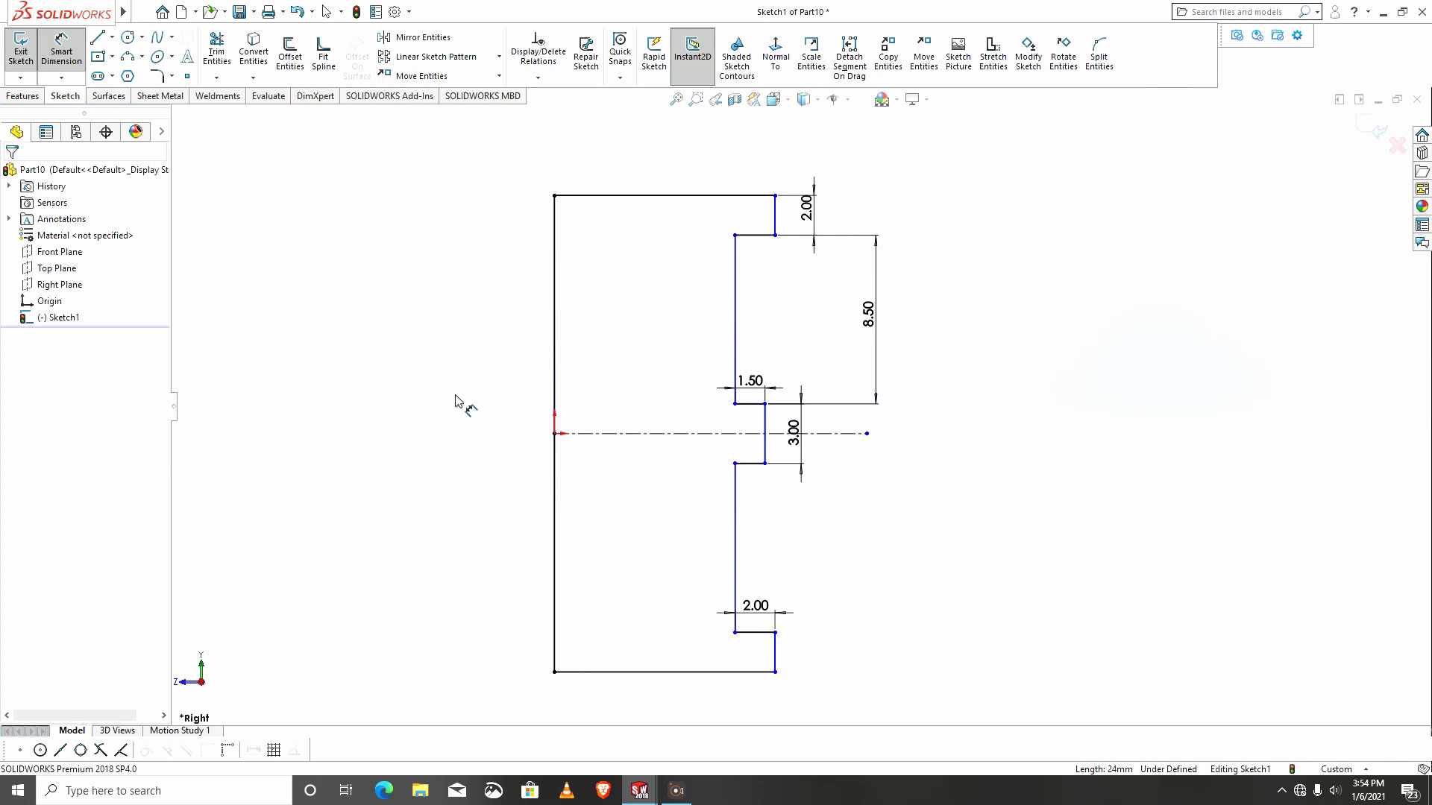
Revolve the profile 360 degrees about its long vertical line through the origin to form the solid pulley wheel.
{"action": "left_click", "coordinate": [22, 96]}
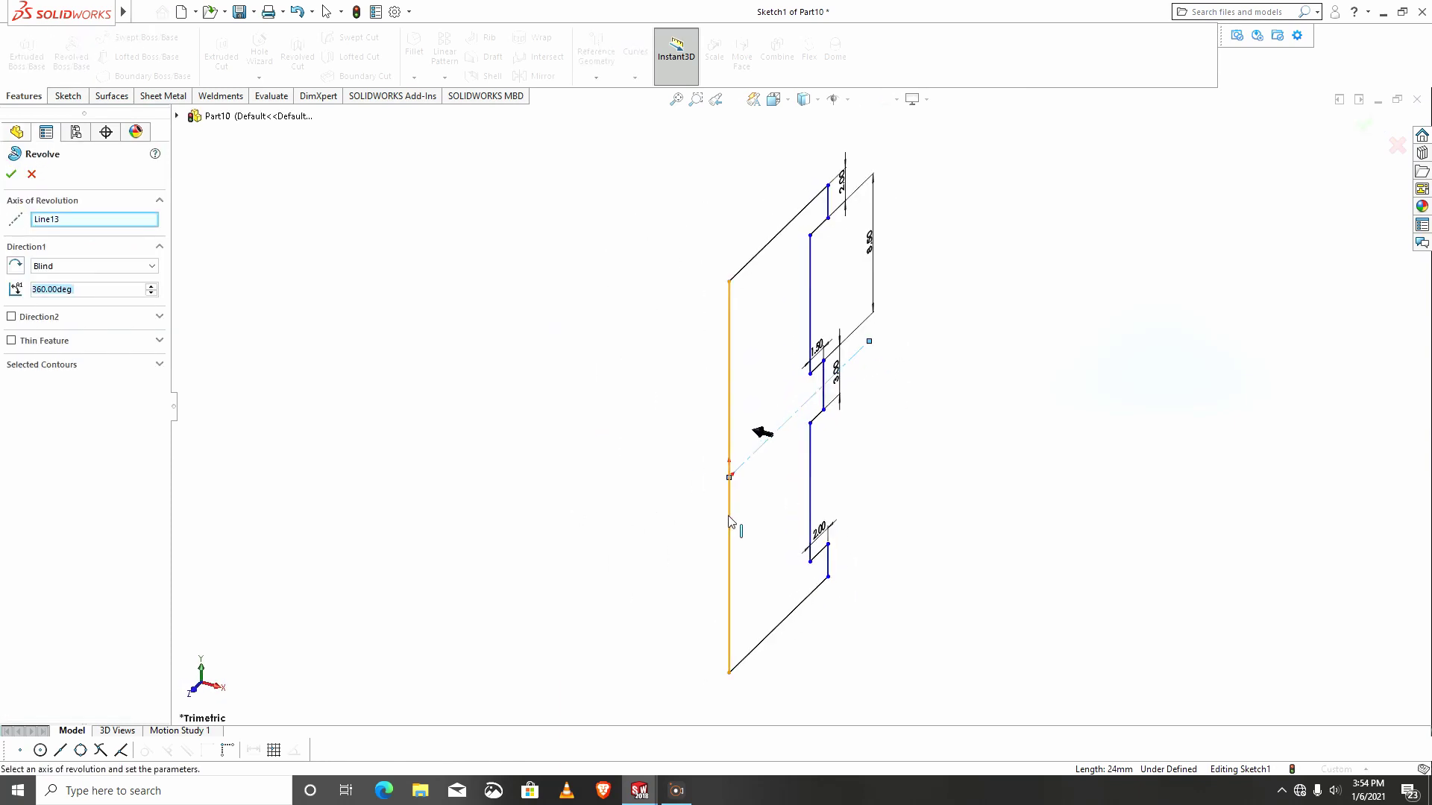
{"action": "left_click", "coordinate": [729, 524]}
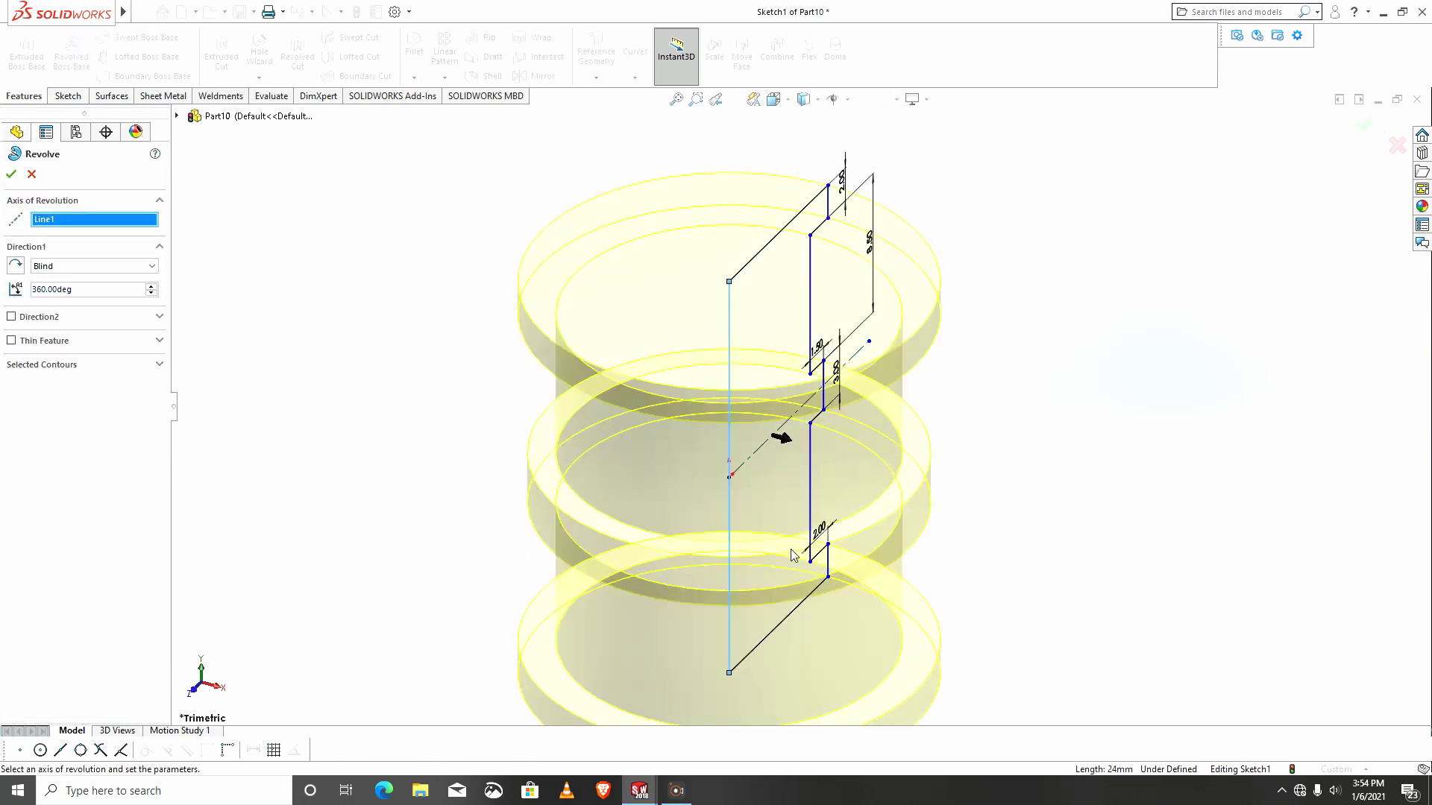
{"action": "middle_click_drag", "start_coordinate": [749, 543], "coordinate": [701, 345]}
{"action": "scroll", "coordinate": [769, 448], "scroll_direction": "down", "scroll_amount": 2}
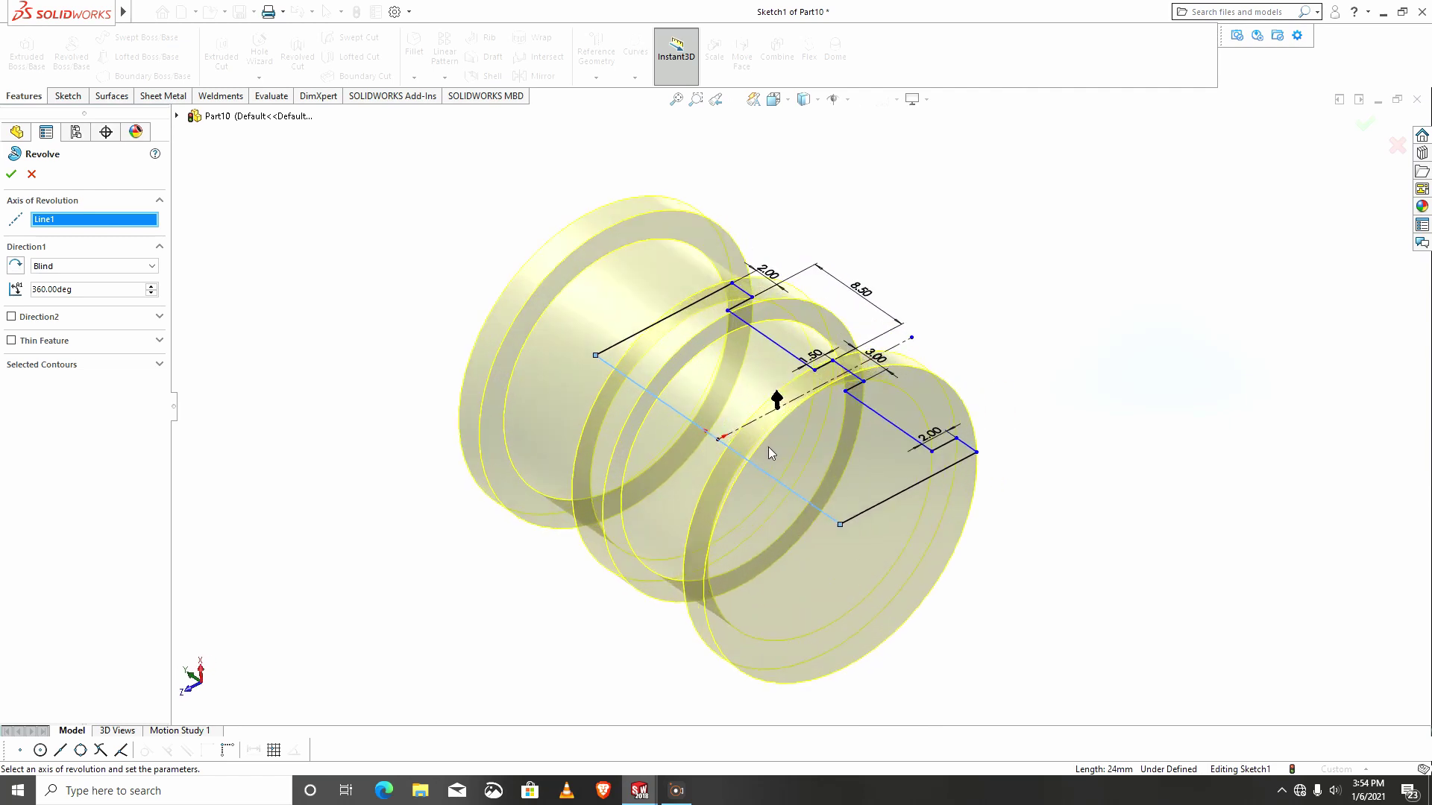
{"action": "middle_click_drag", "start_coordinate": [770, 452], "coordinate": [717, 552]}
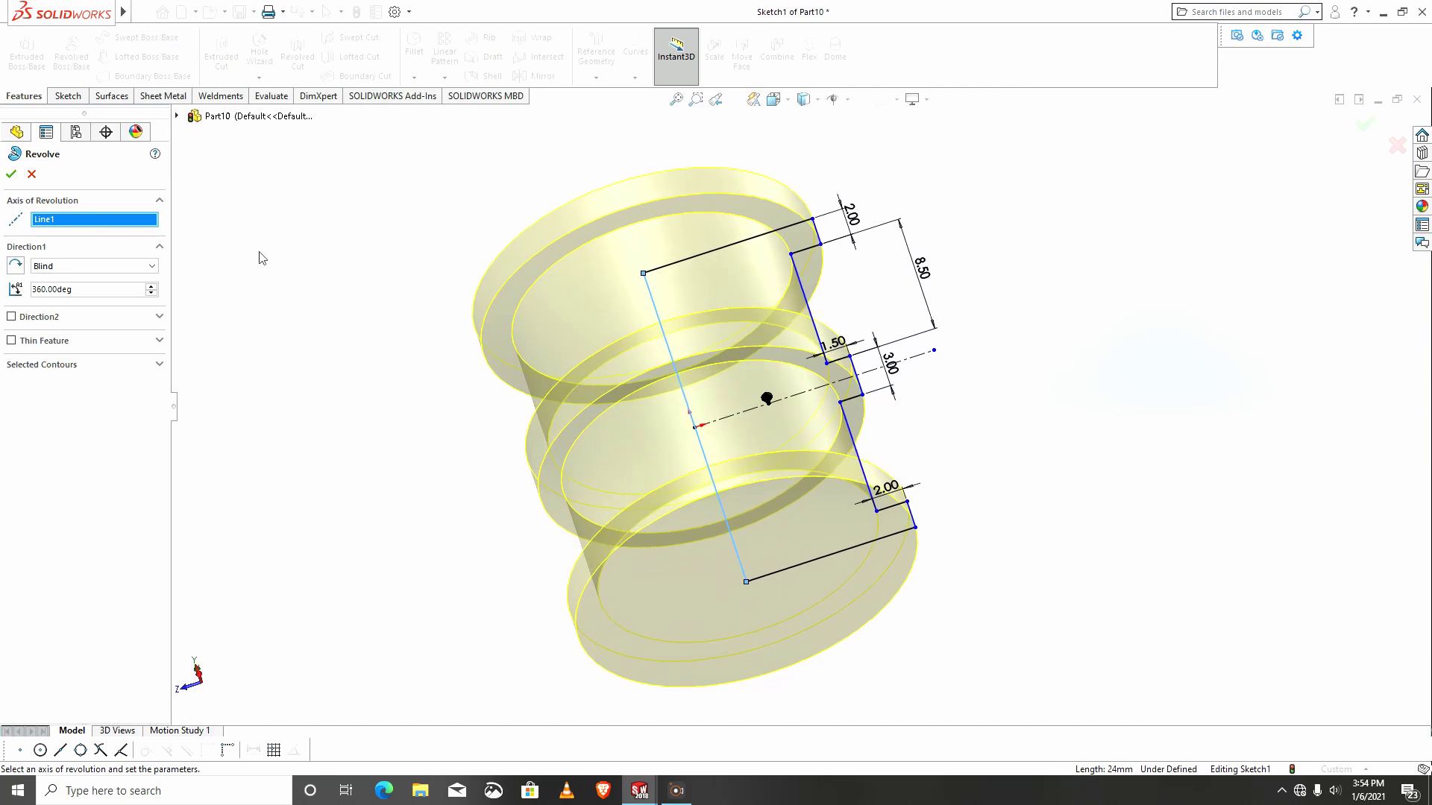
{"action": "left_click", "coordinate": [12, 176]}
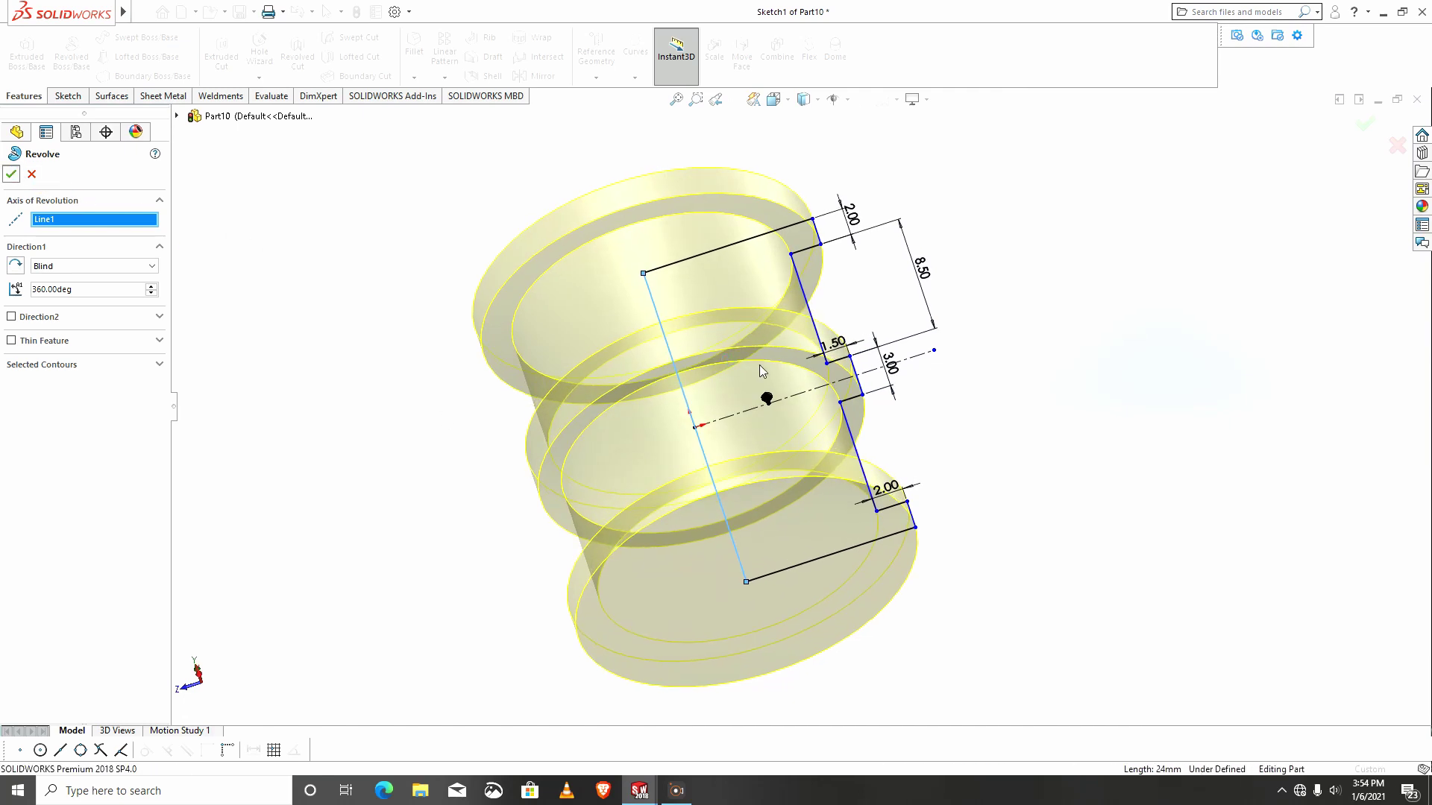
Edit the revolve's profile sketch, set the middle rib's upper horizontal edge to 0.8 mm and rebuild the wheel.
{"action": "middle_click_drag", "start_coordinate": [759, 389], "coordinate": [756, 332]}
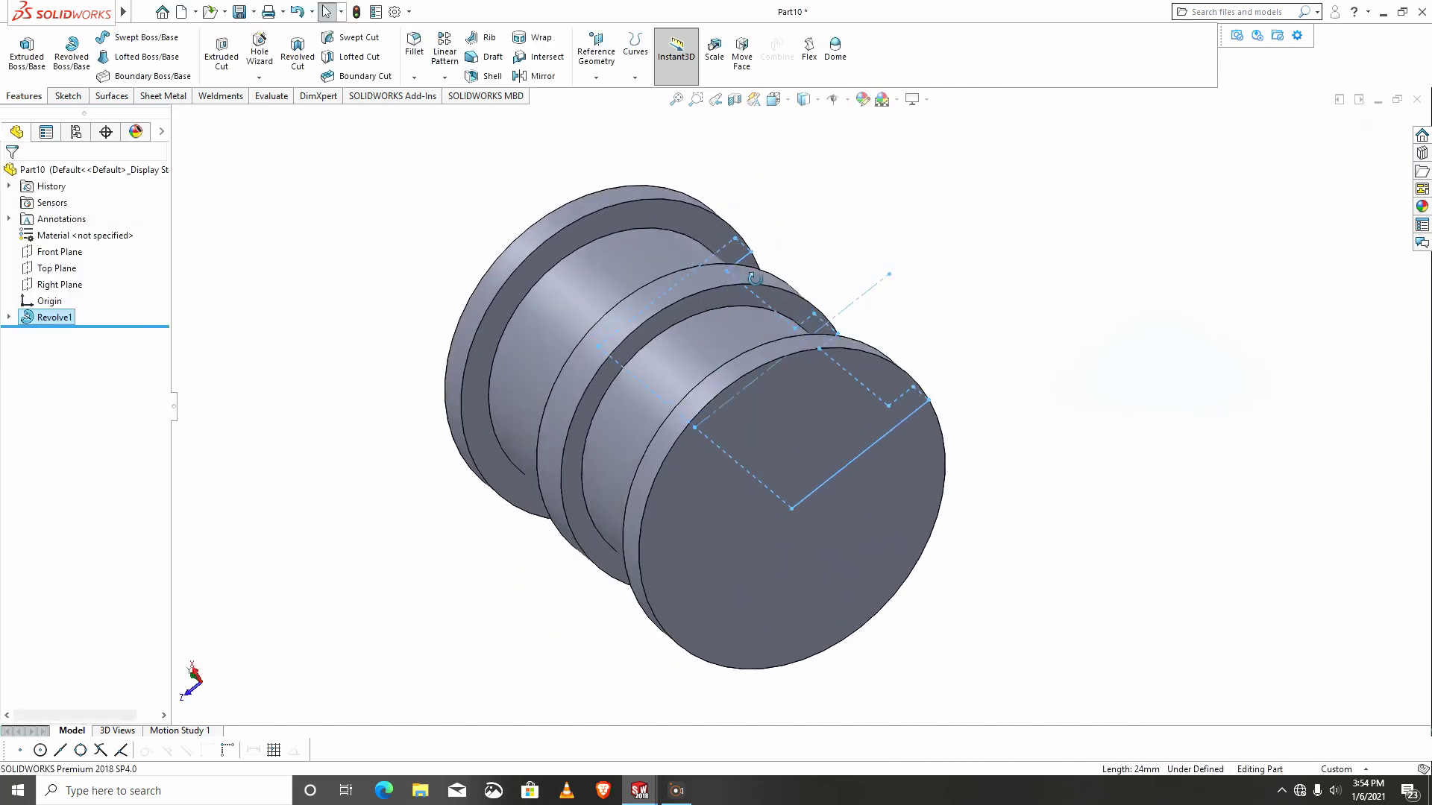
{"action": "left_click", "coordinate": [9, 318]}
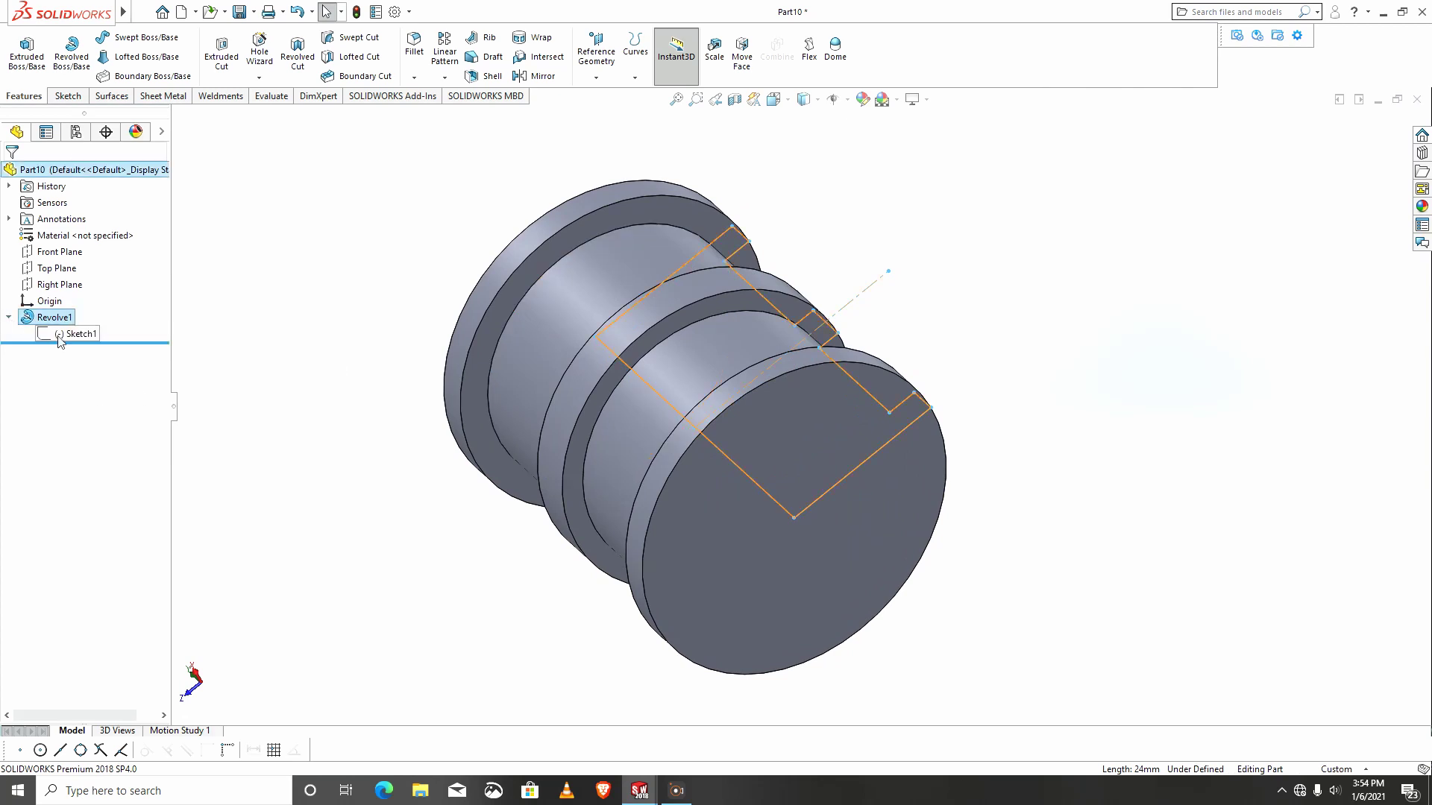
{"action": "left_click", "coordinate": [73, 333]}
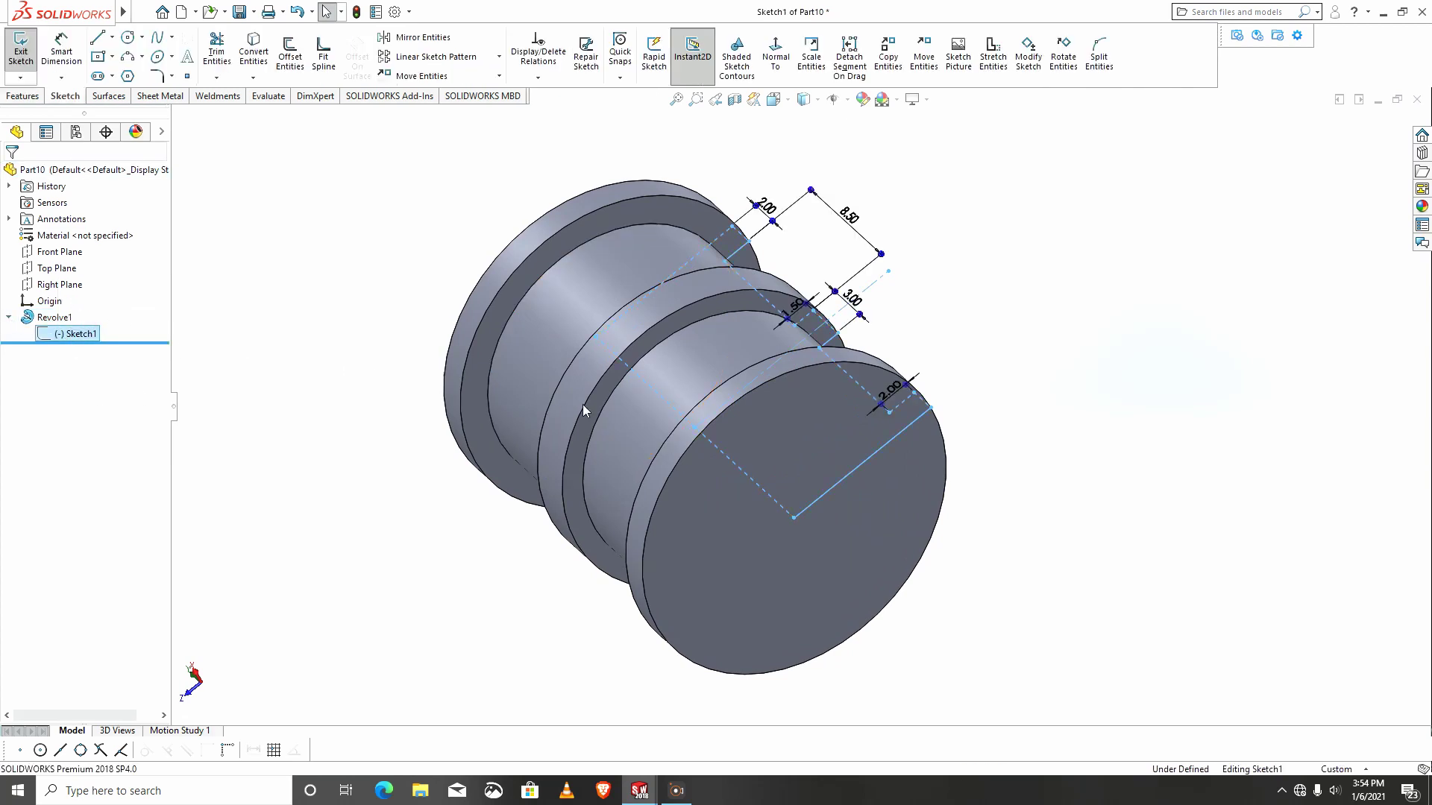
{"action": "scroll", "coordinate": [613, 437], "scroll_direction": "up", "scroll_amount": 4}
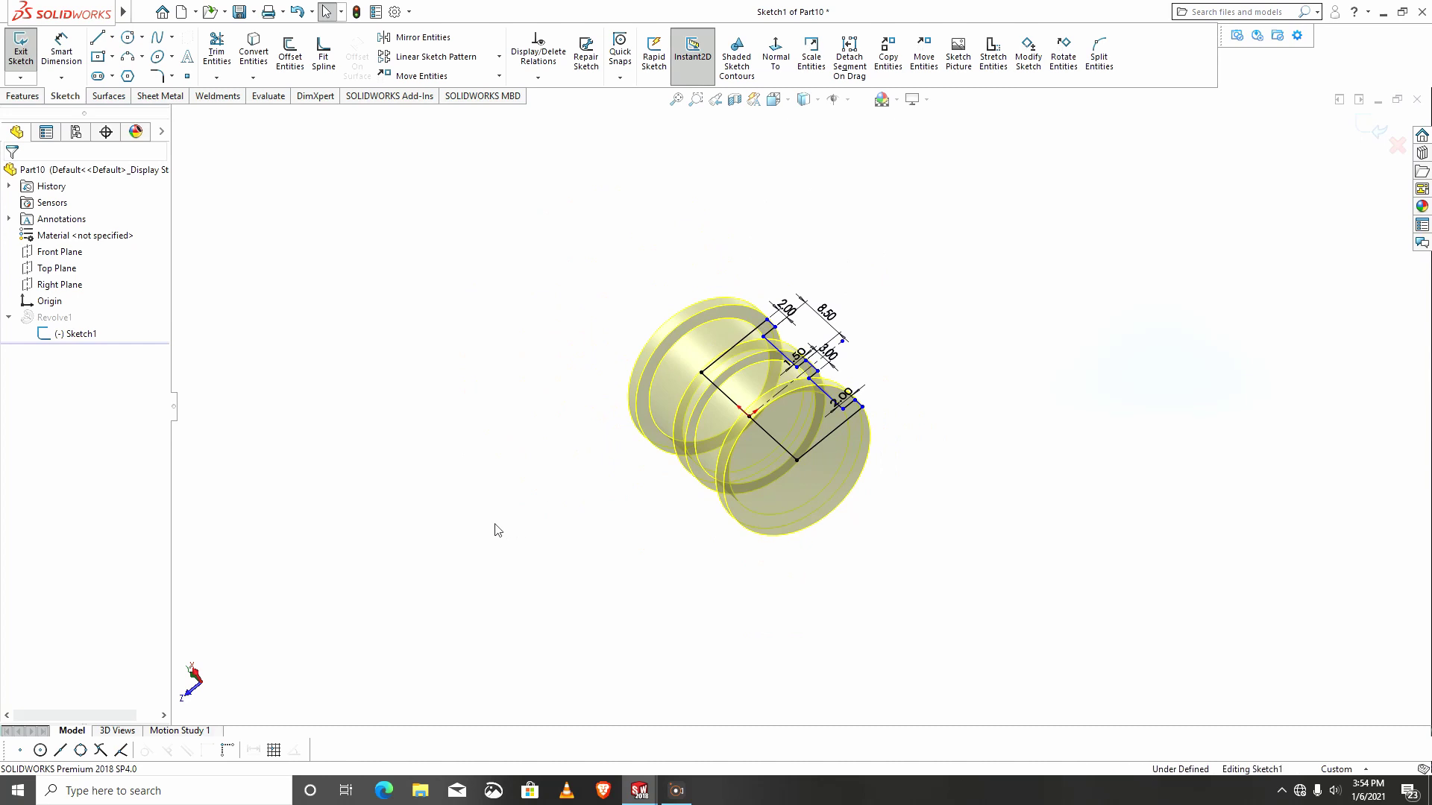
{"action": "key", "text": "ctrl+8"}
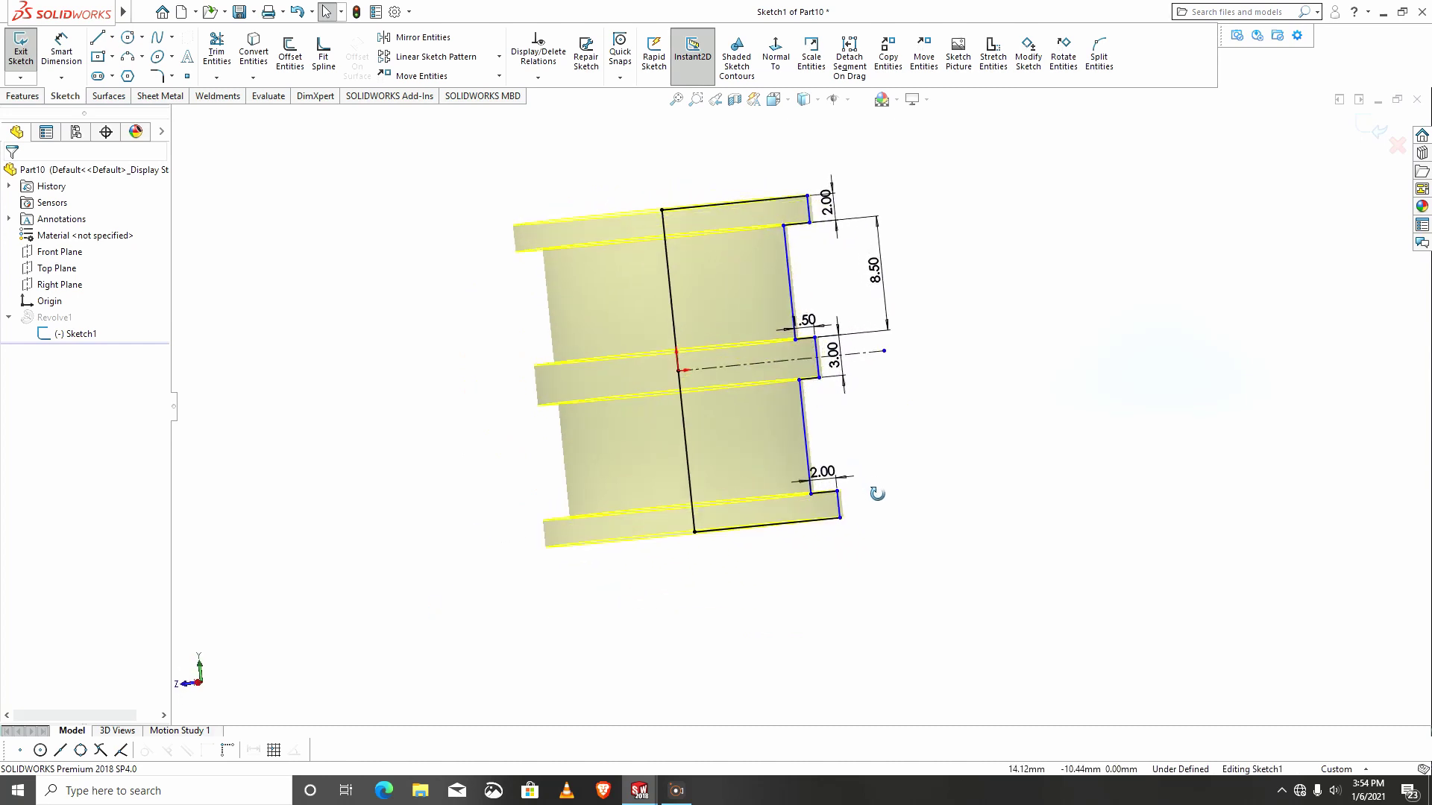
{"action": "scroll", "coordinate": [826, 449], "scroll_direction": "down", "scroll_amount": 4}
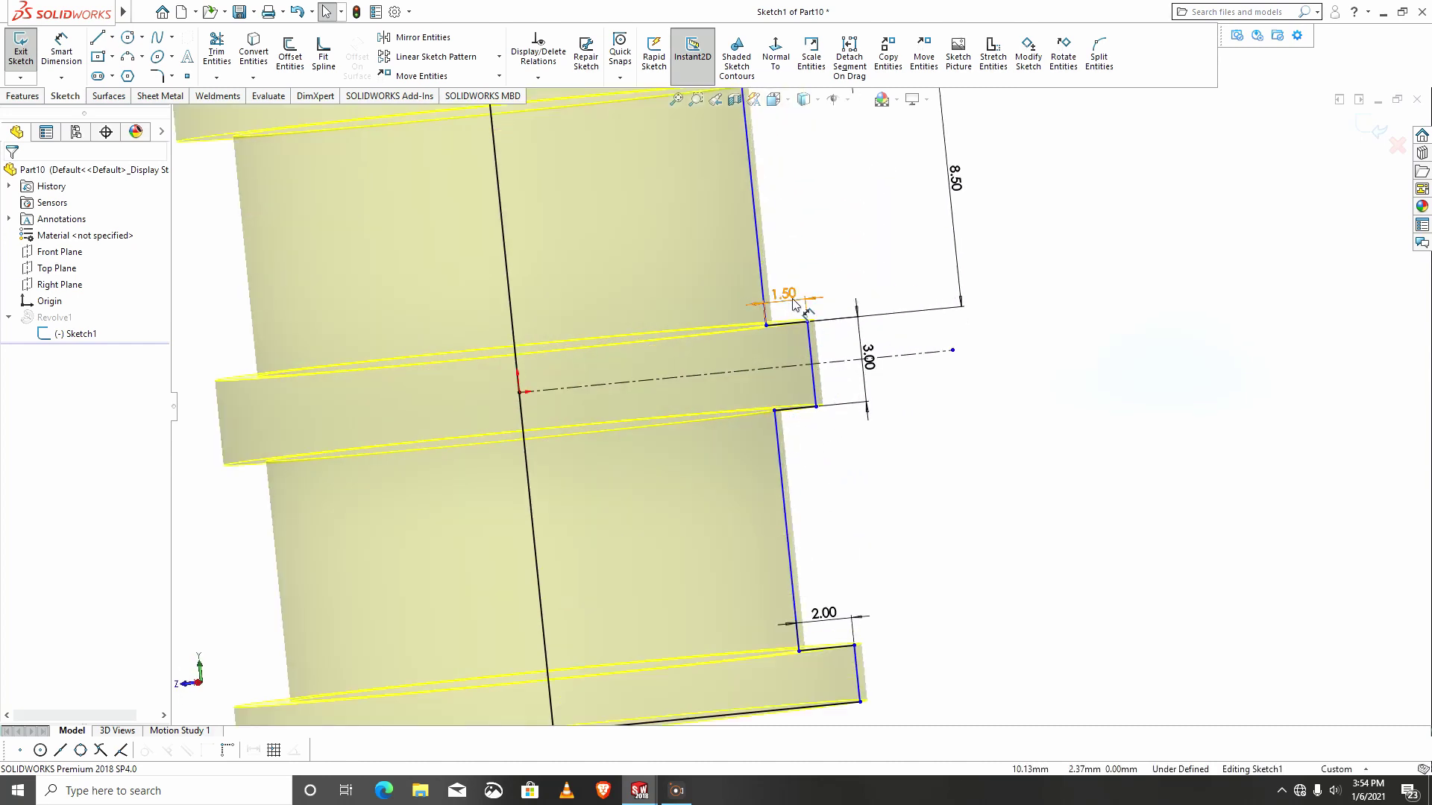
{"action": "left_click", "coordinate": [793, 301]}
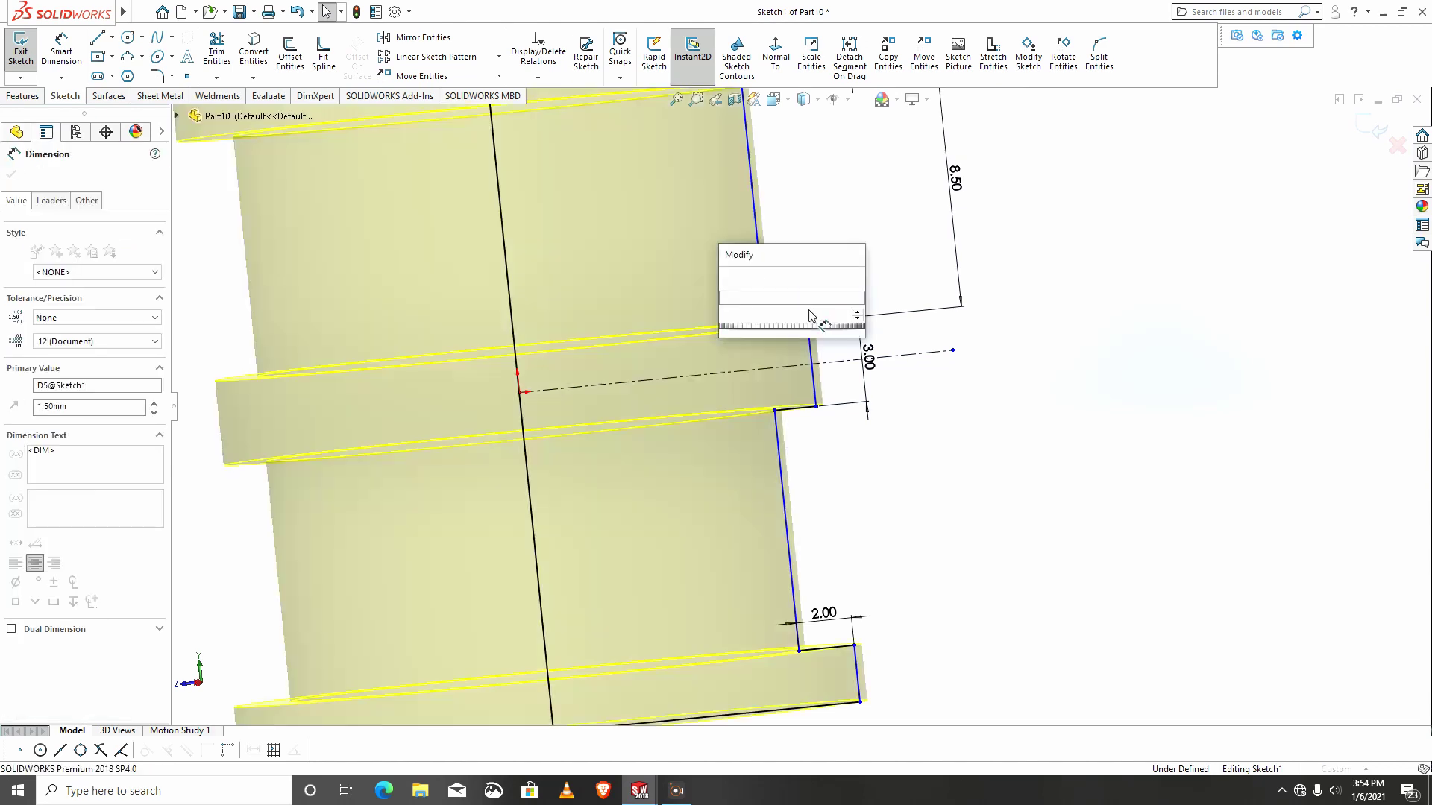
{"action": "type", "text": "0.8"}
{"action": "key", "text": "Return"}
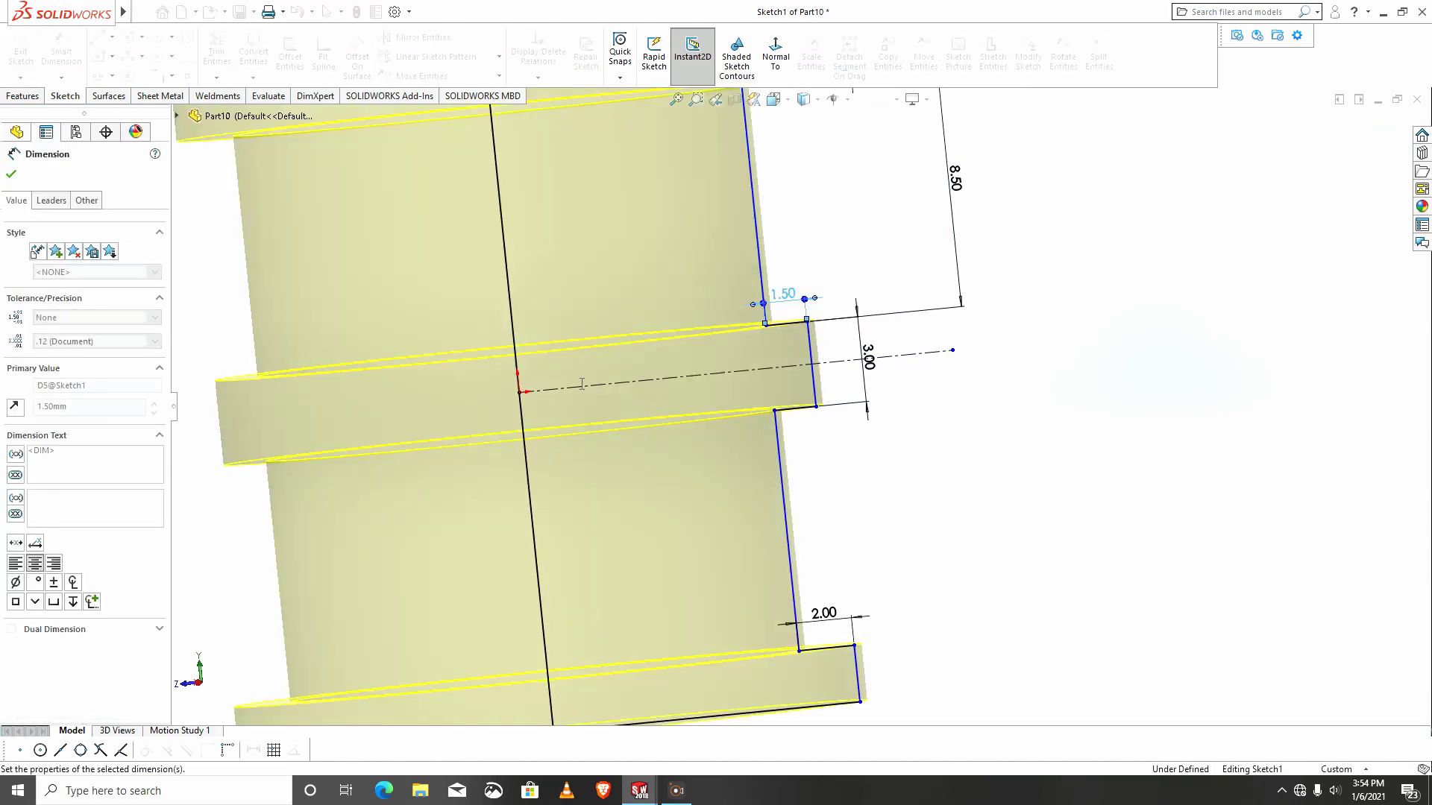
{"action": "scroll", "coordinate": [704, 396], "scroll_direction": "up", "scroll_amount": 2}
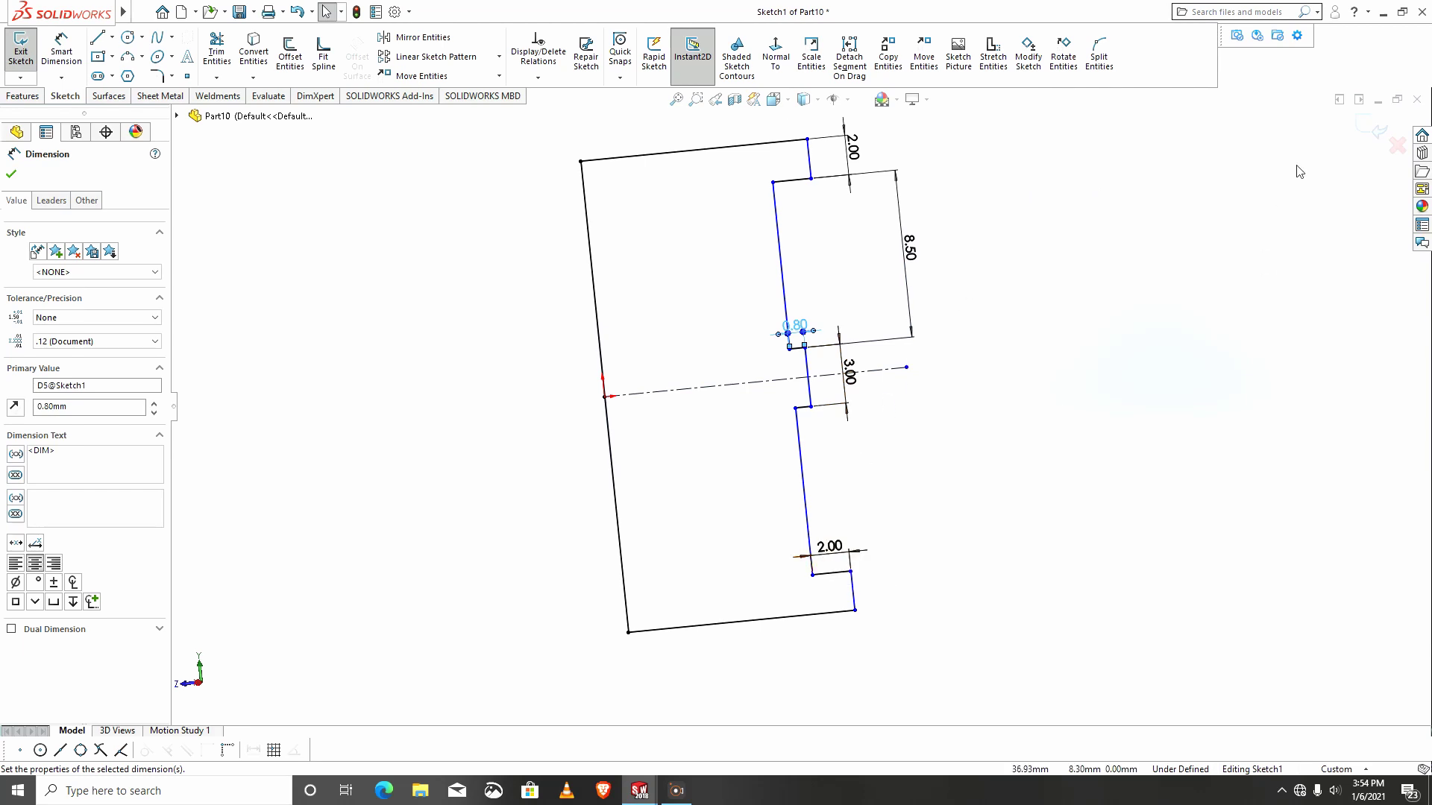
{"action": "left_click", "coordinate": [1361, 125]}
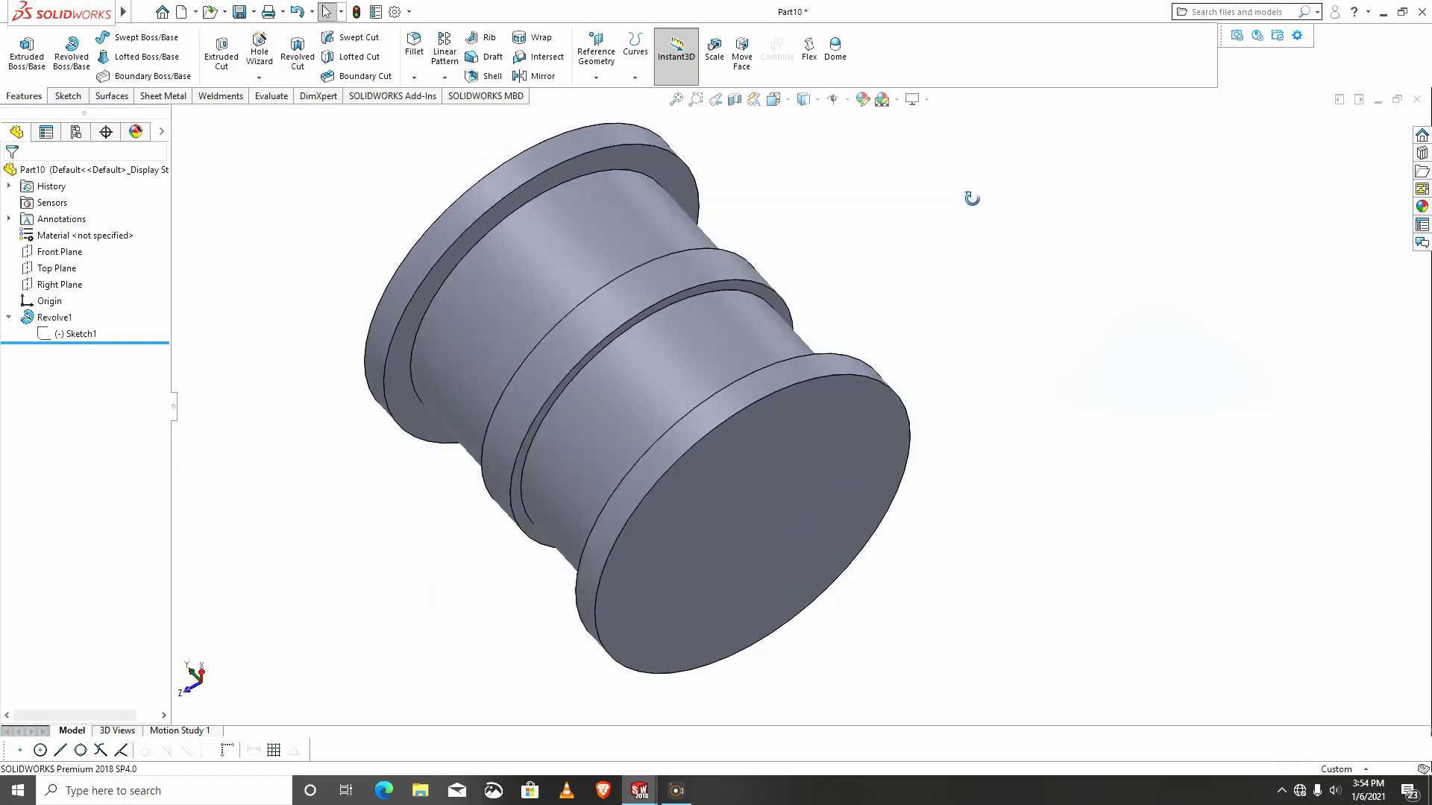
Start a sketch on the lower flange's flat end face and draw a circle about 11.5 mm in diameter centred on the origin.
{"action": "middle_click_drag", "start_coordinate": [971, 199], "coordinate": [963, 261]}
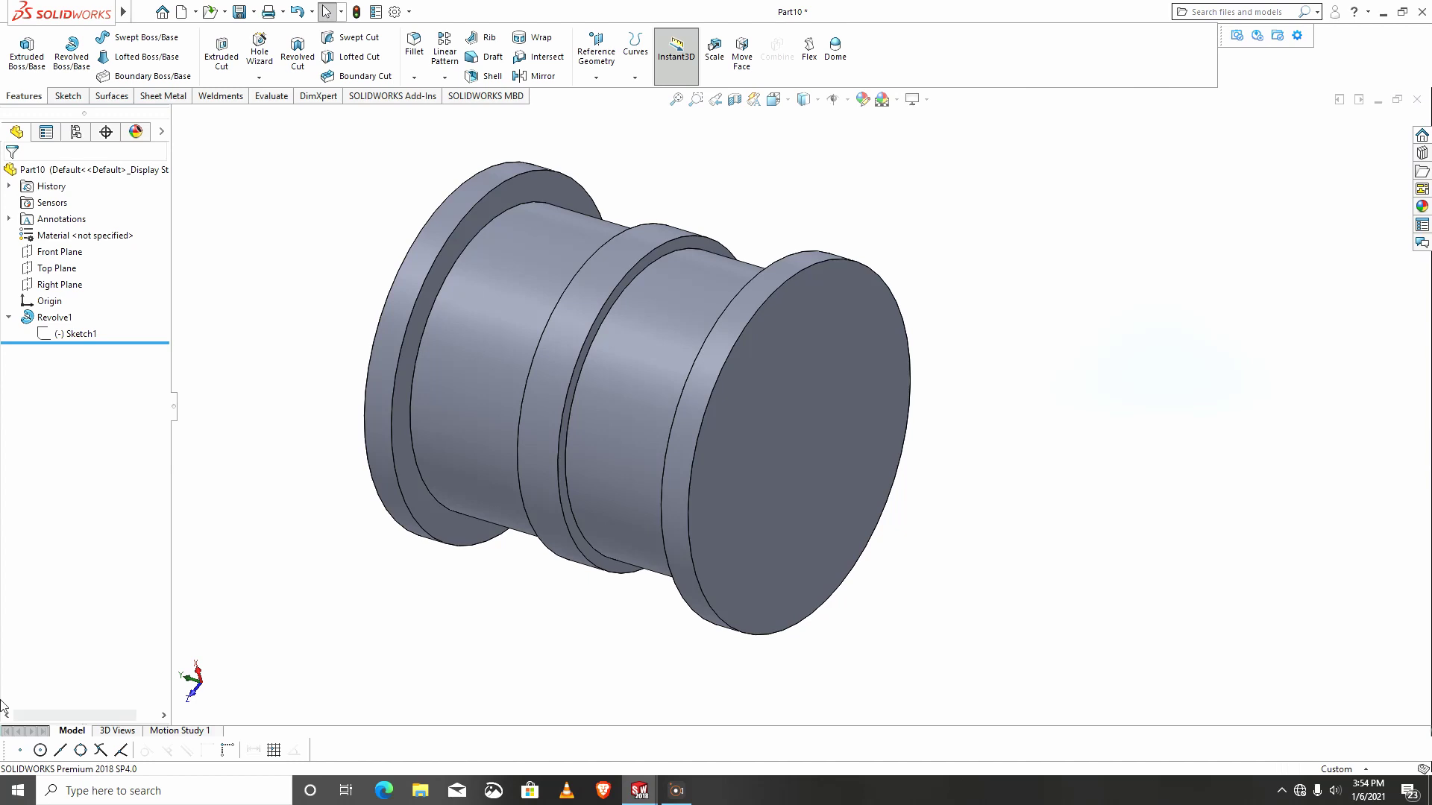
{"action": "middle_click_drag", "start_coordinate": [820, 389], "coordinate": [764, 435]}
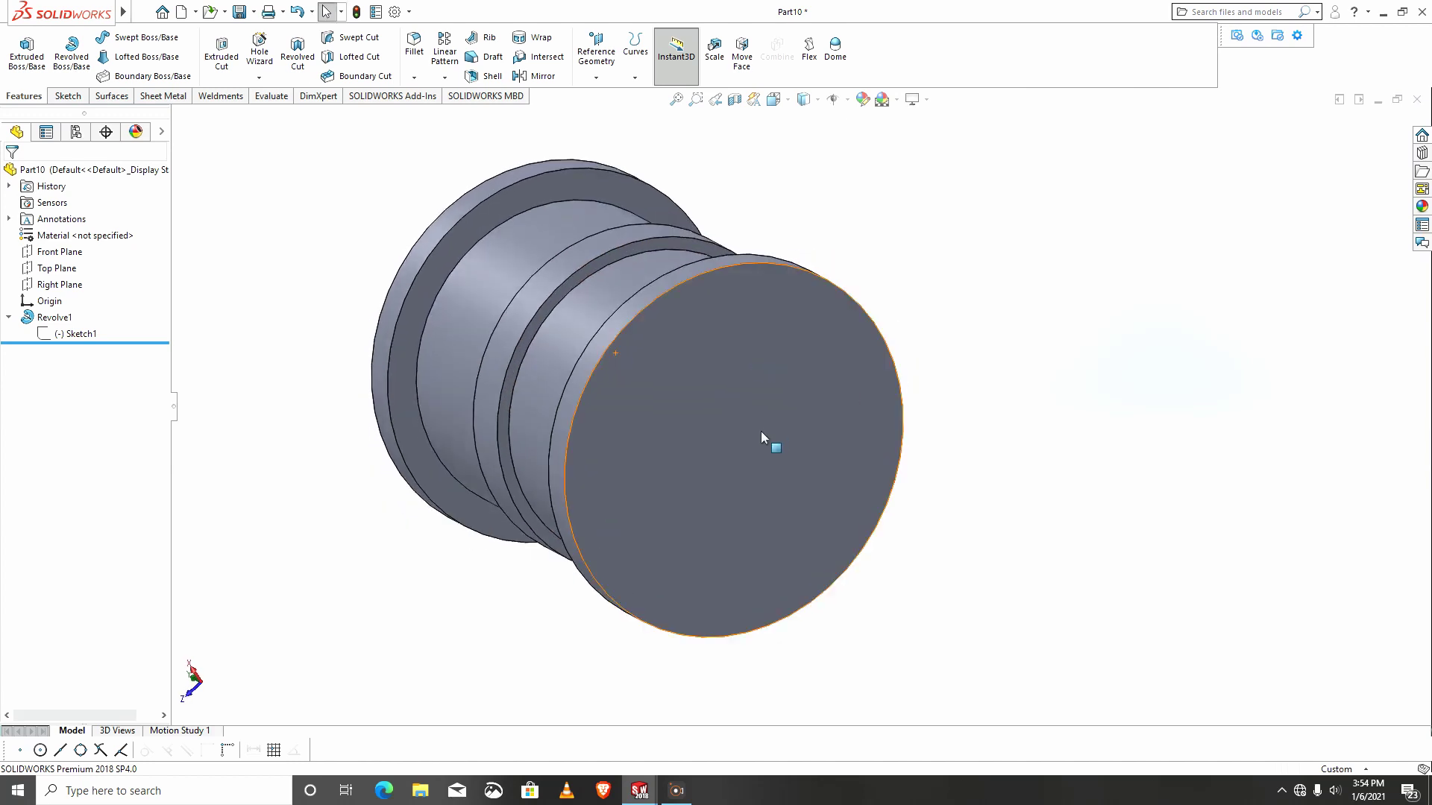
{"action": "left_click", "coordinate": [762, 436]}
{"action": "left_click", "coordinate": [825, 389]}
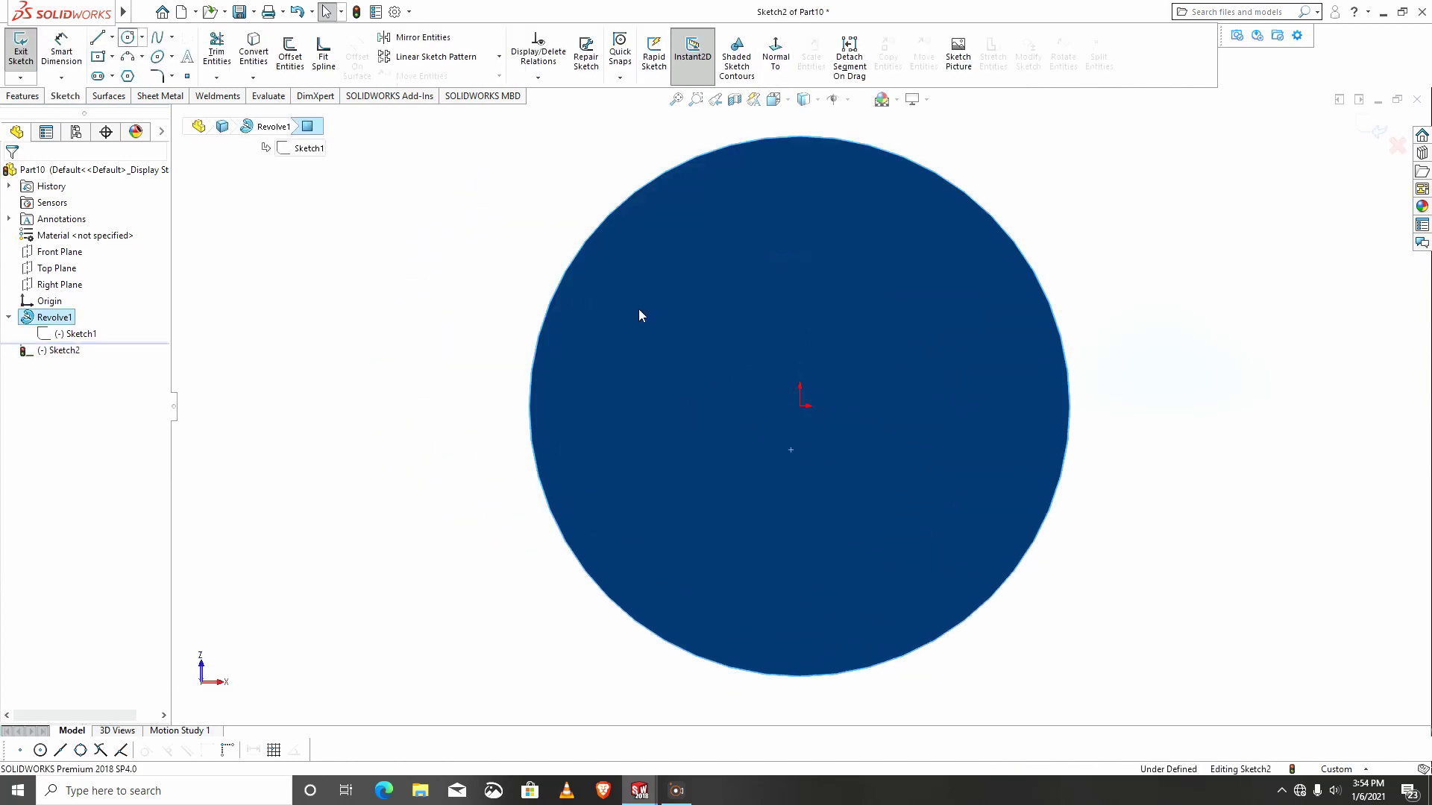
{"action": "key", "text": "c"}
{"action": "left_click", "coordinate": [799, 406]}
{"action": "left_click", "coordinate": [684, 343]}
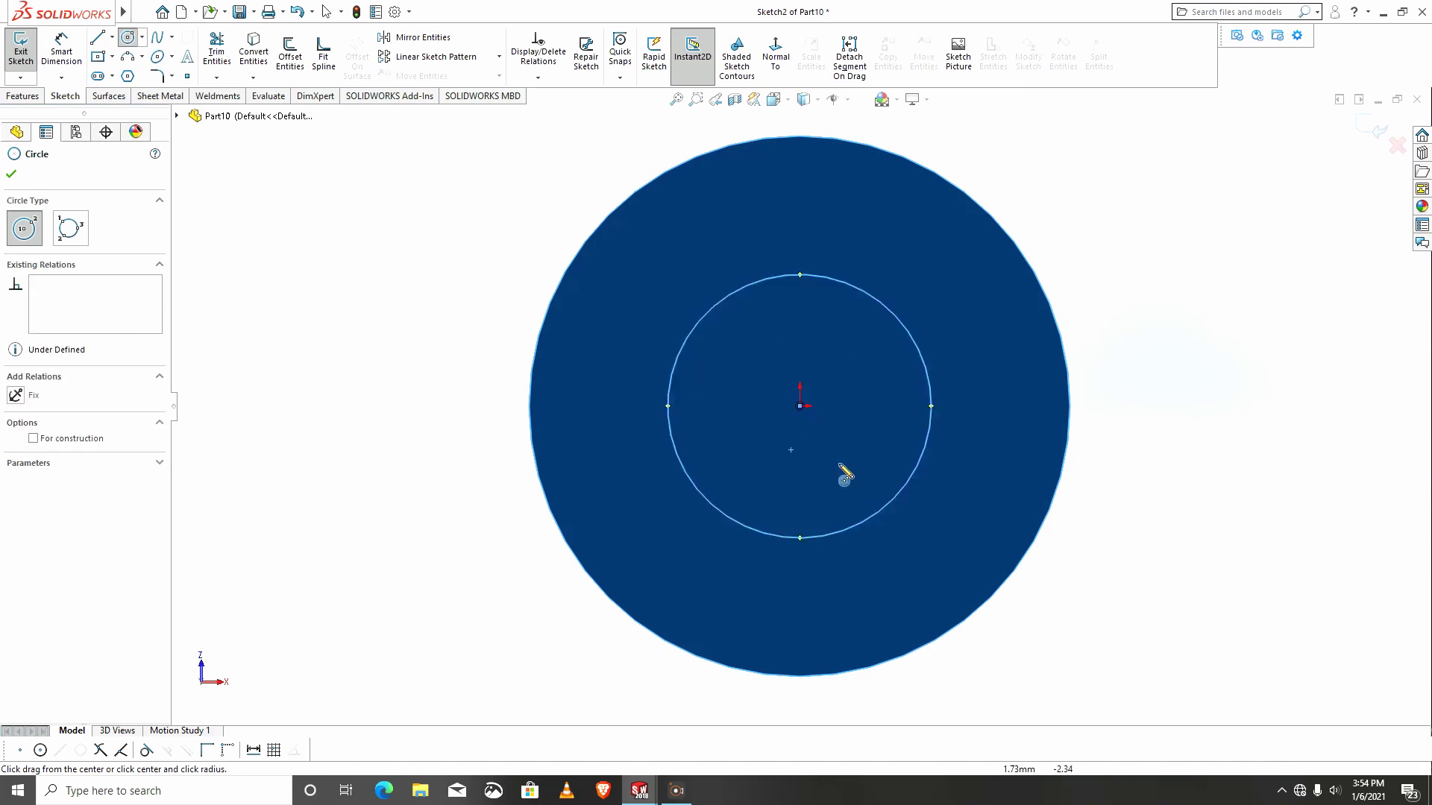
Dimension the circle on the wheel's end face with a 12 mm diameter.
{"action": "left_click", "coordinate": [58, 59]}
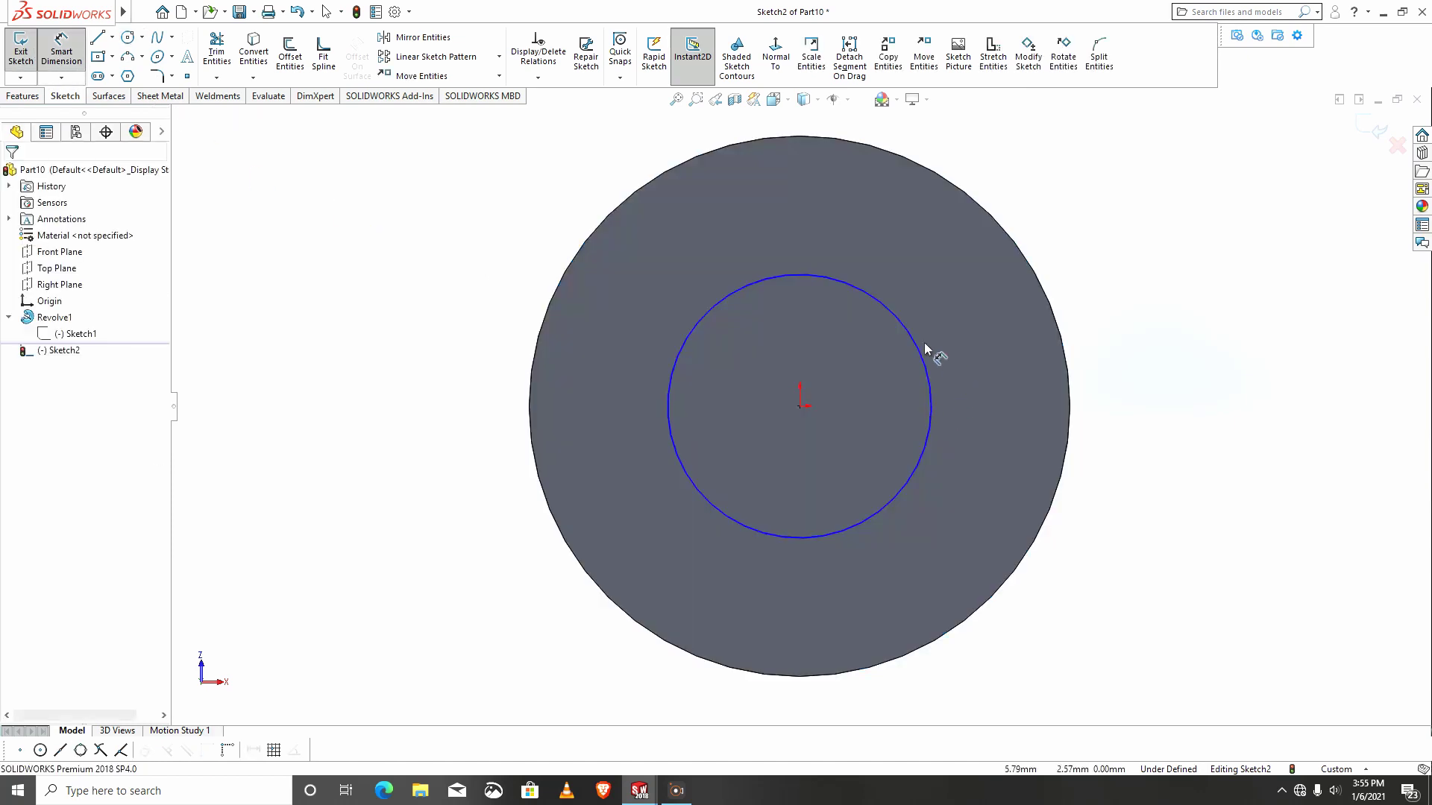
{"action": "left_click", "coordinate": [837, 347]}
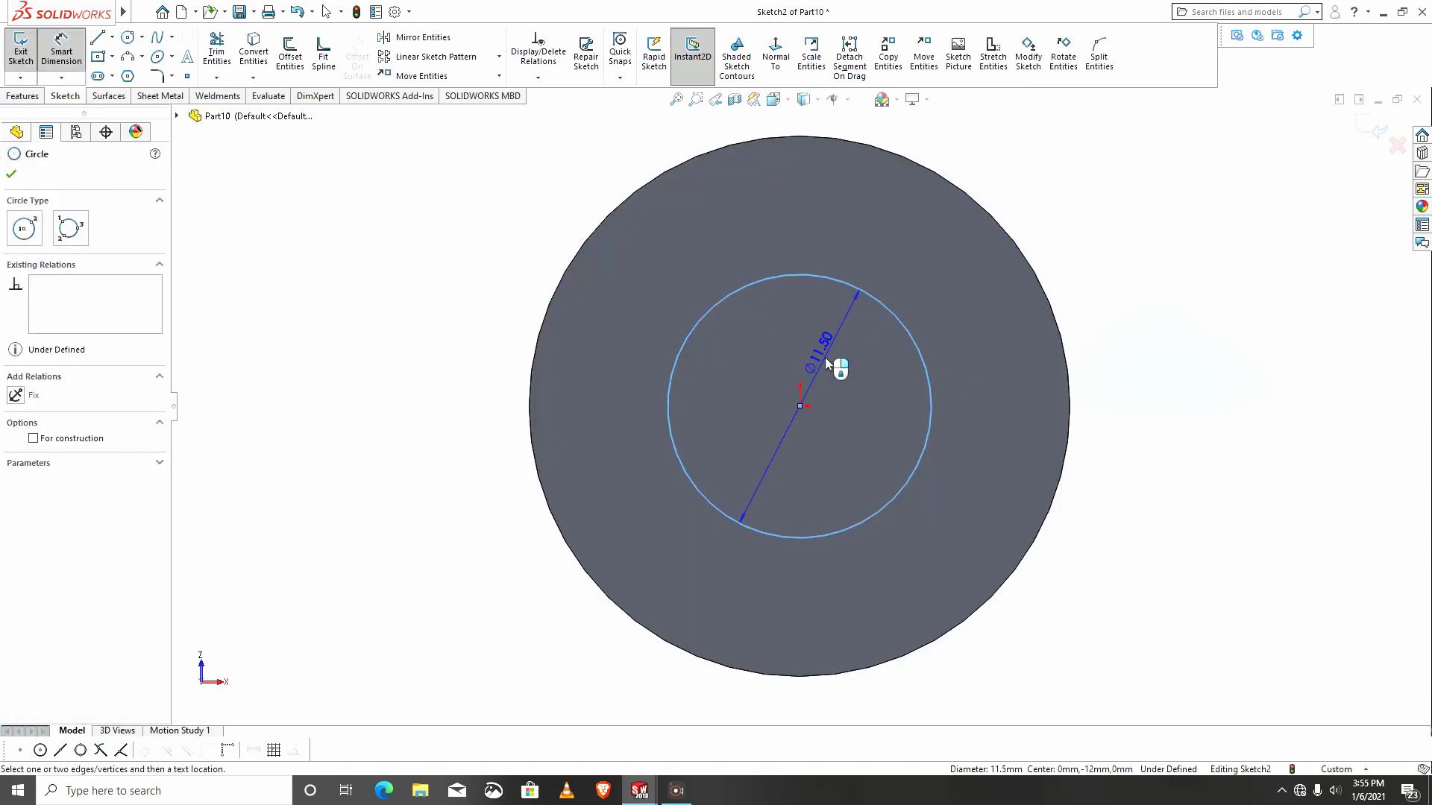
{"action": "left_click", "coordinate": [823, 355]}
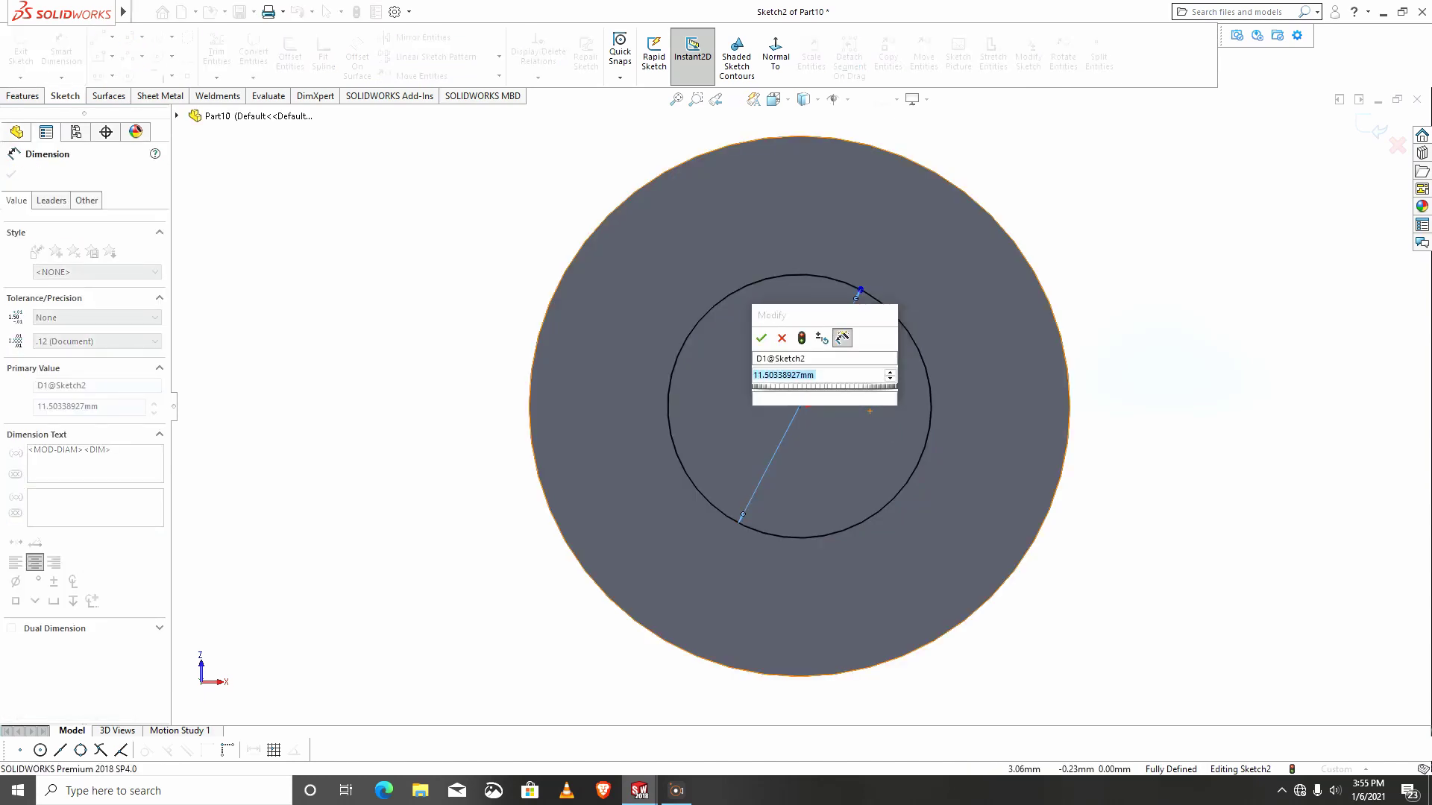
{"action": "key", "text": "Return"}
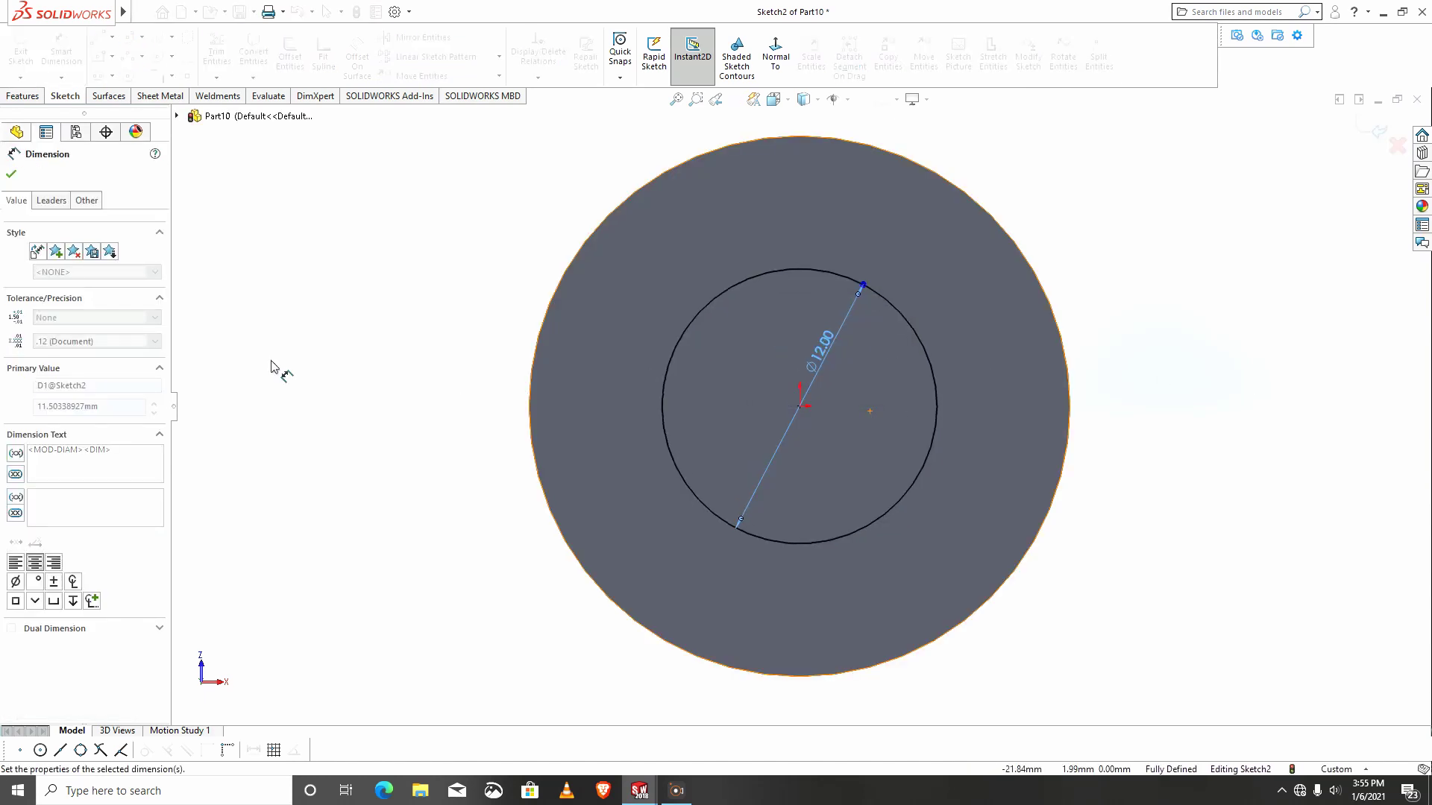
Cut the circle through the wheel with a blind extruded cut of 40 mm to form the central bore.
{"action": "left_click", "coordinate": [38, 98]}
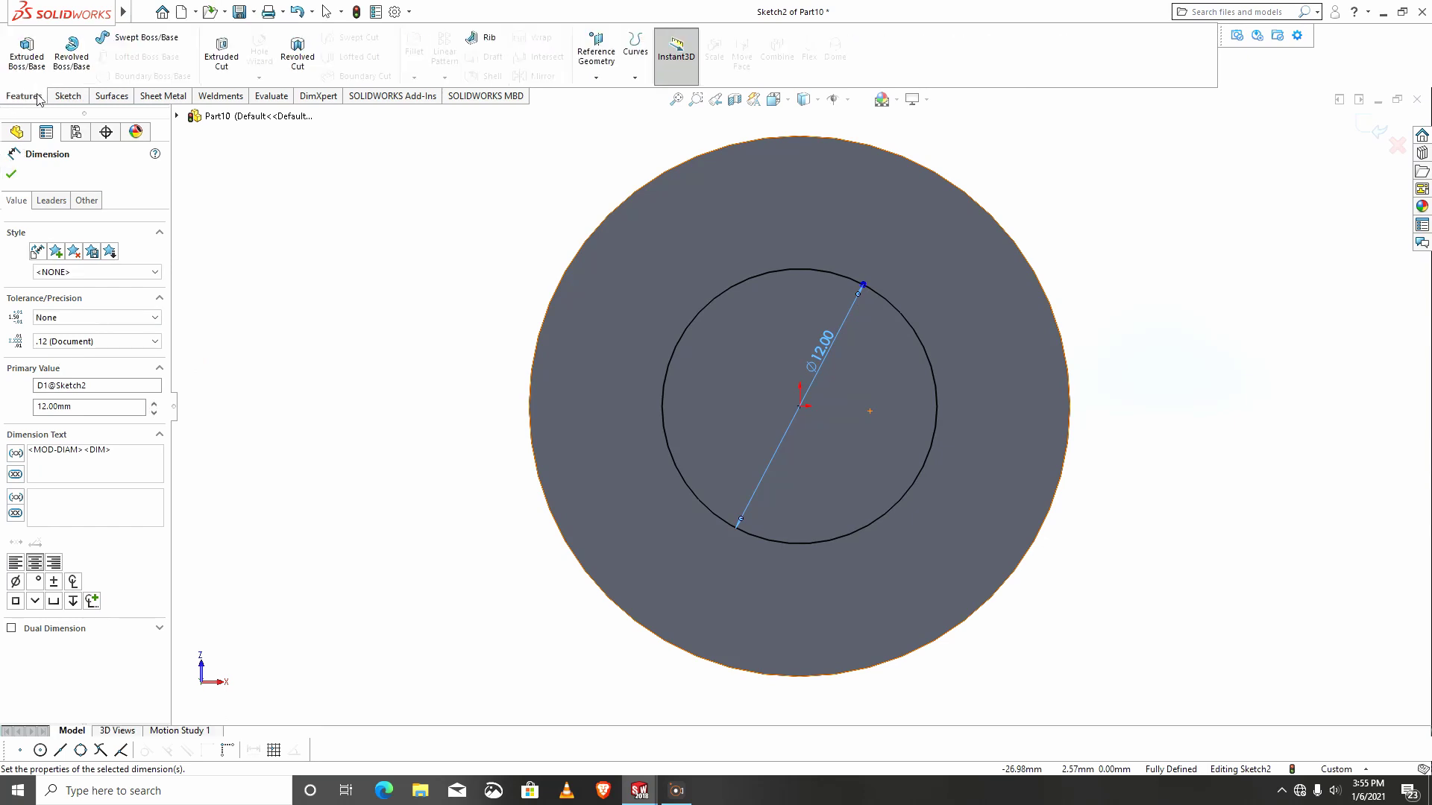
{"action": "left_click", "coordinate": [237, 51]}
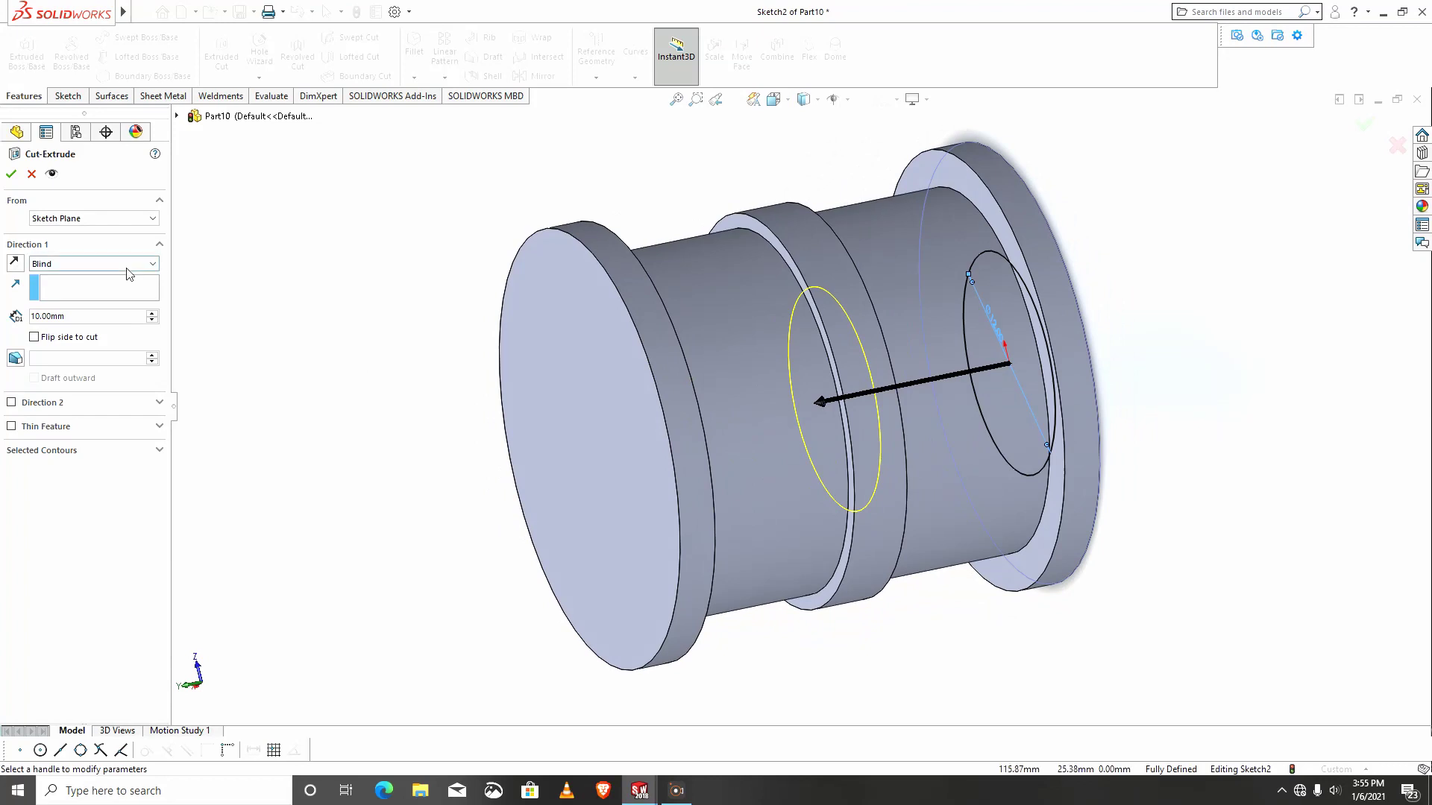
{"action": "left_click", "coordinate": [153, 313]}
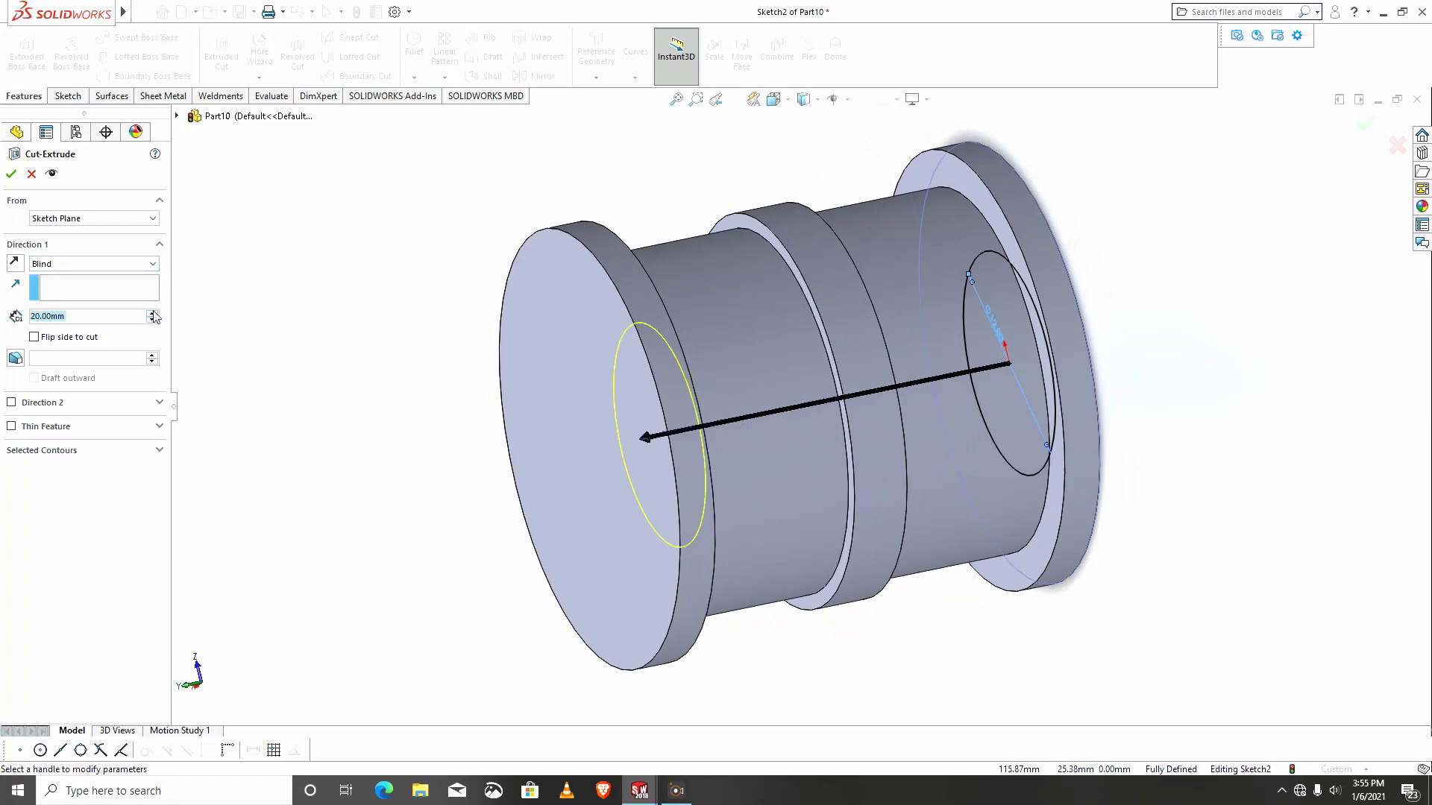
{"action": "left_click", "coordinate": [152, 313]}
{"action": "left_click", "coordinate": [152, 313]}
{"action": "left_click", "coordinate": [12, 176]}
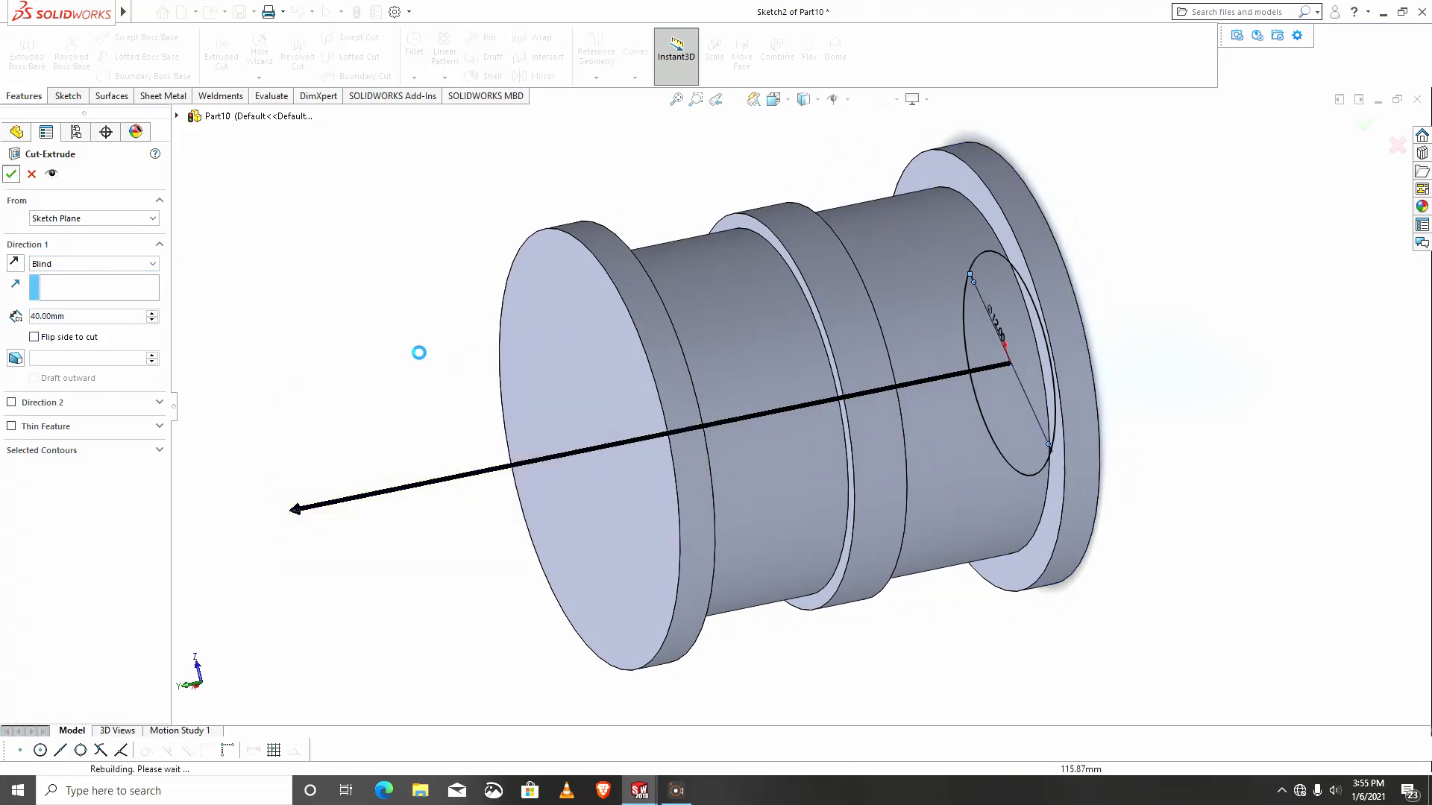
Start a fillet on one of the wheel's cylindrical groove faces and set its radius to 0.3 mm.
{"action": "middle_click_drag", "start_coordinate": [756, 406], "coordinate": [686, 328]}
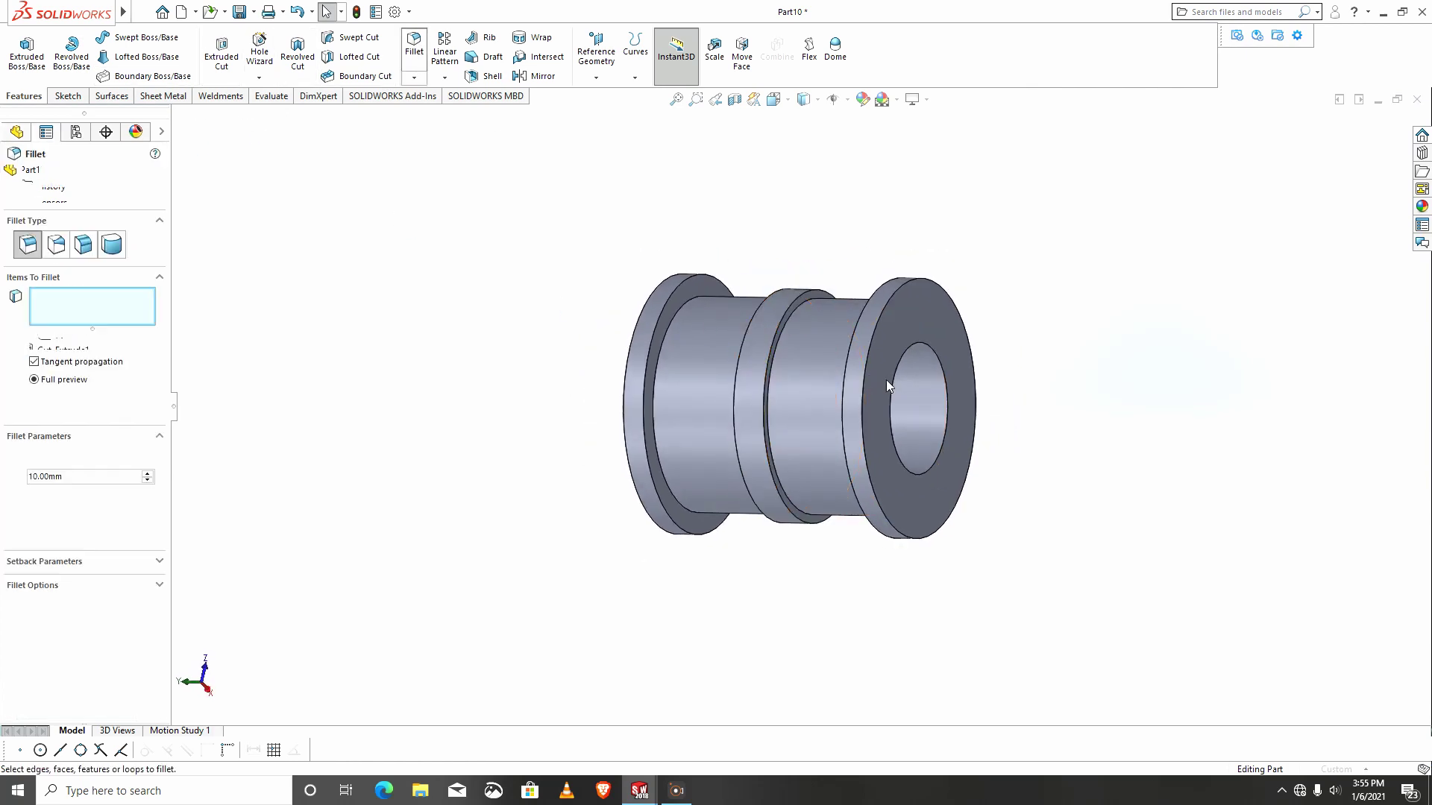
{"action": "middle_click_drag", "start_coordinate": [888, 382], "coordinate": [851, 386]}
{"action": "scroll", "coordinate": [852, 386], "scroll_direction": "down", "scroll_amount": 2}
{"action": "left_click", "coordinate": [803, 383]}
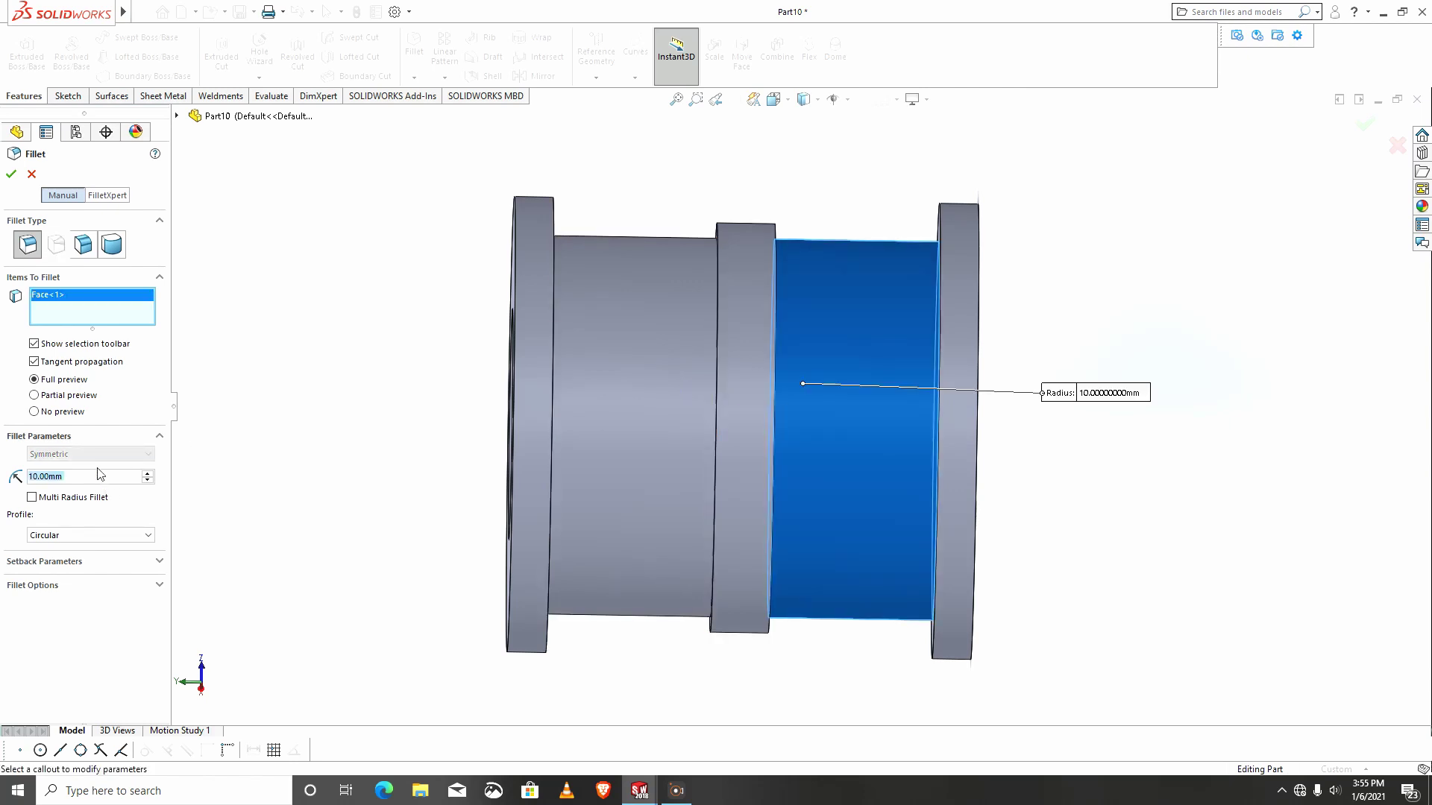
{"action": "type", "text": "1"}
{"action": "key", "text": "Return"}
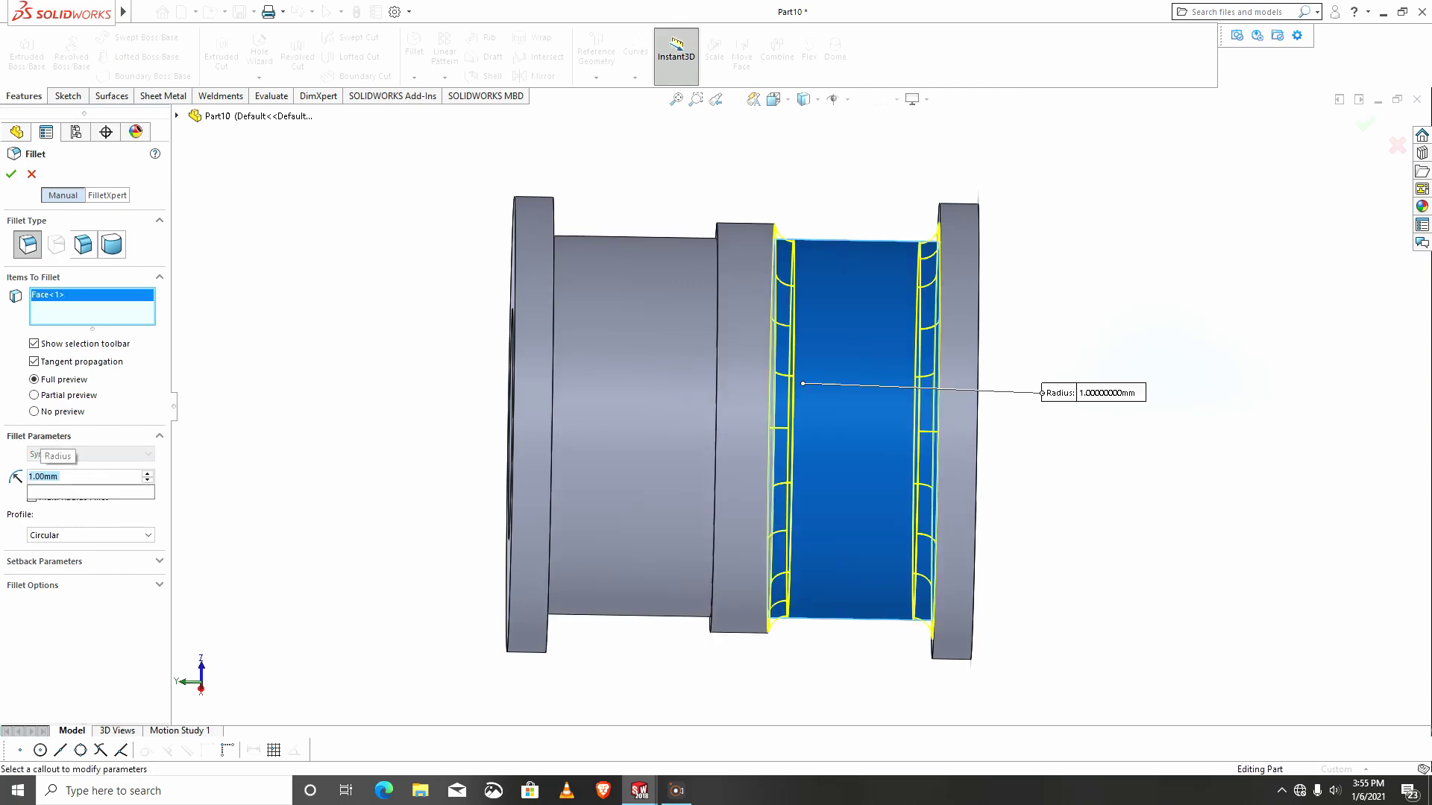
{"action": "type", "text": "0.3"}
{"action": "key", "text": "Return"}
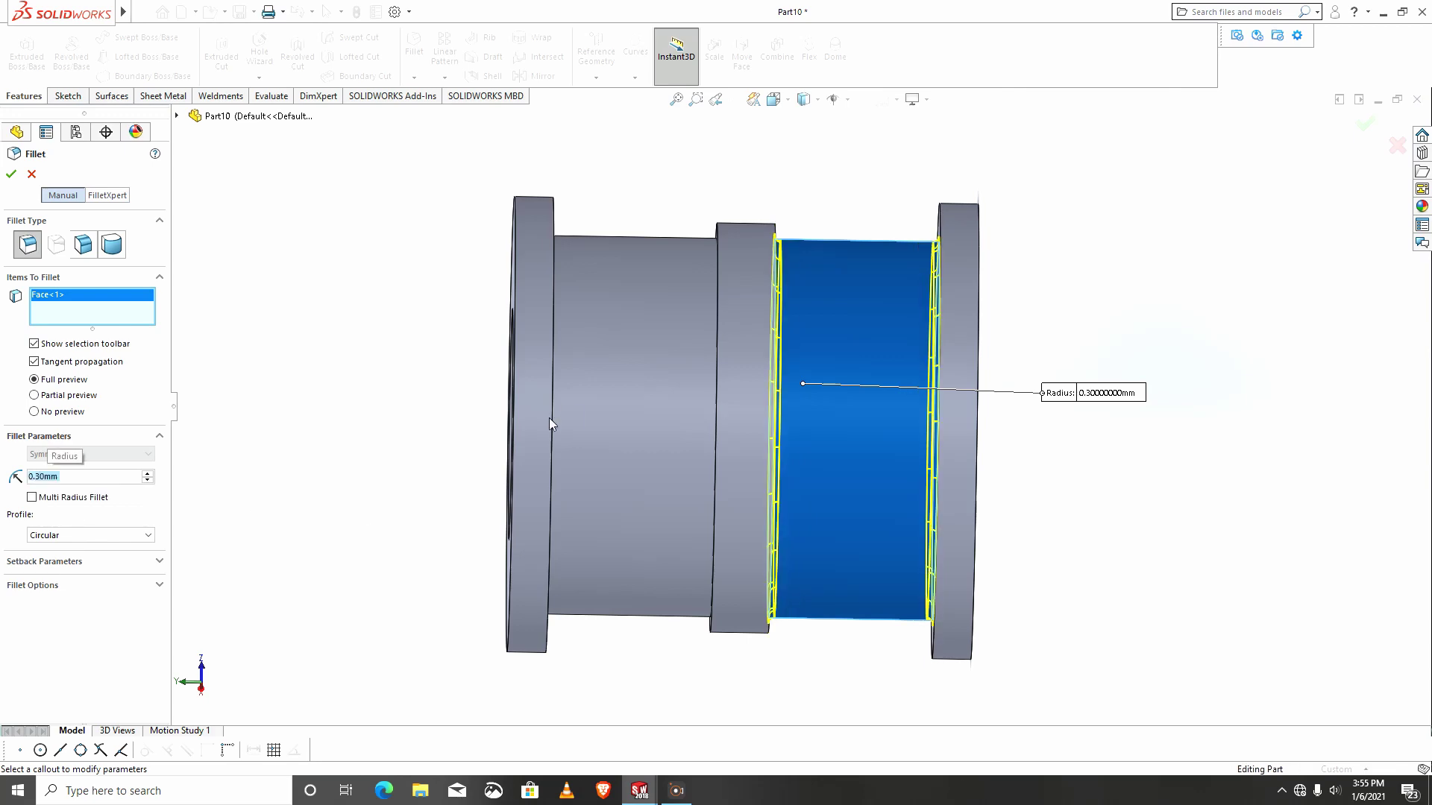
Add the other groove face, the middle rib's rim and both flange rims to the fillet and apply it.
{"action": "left_click", "coordinate": [629, 352]}
{"action": "left_click", "coordinate": [750, 353]}
{"action": "left_click", "coordinate": [960, 324]}
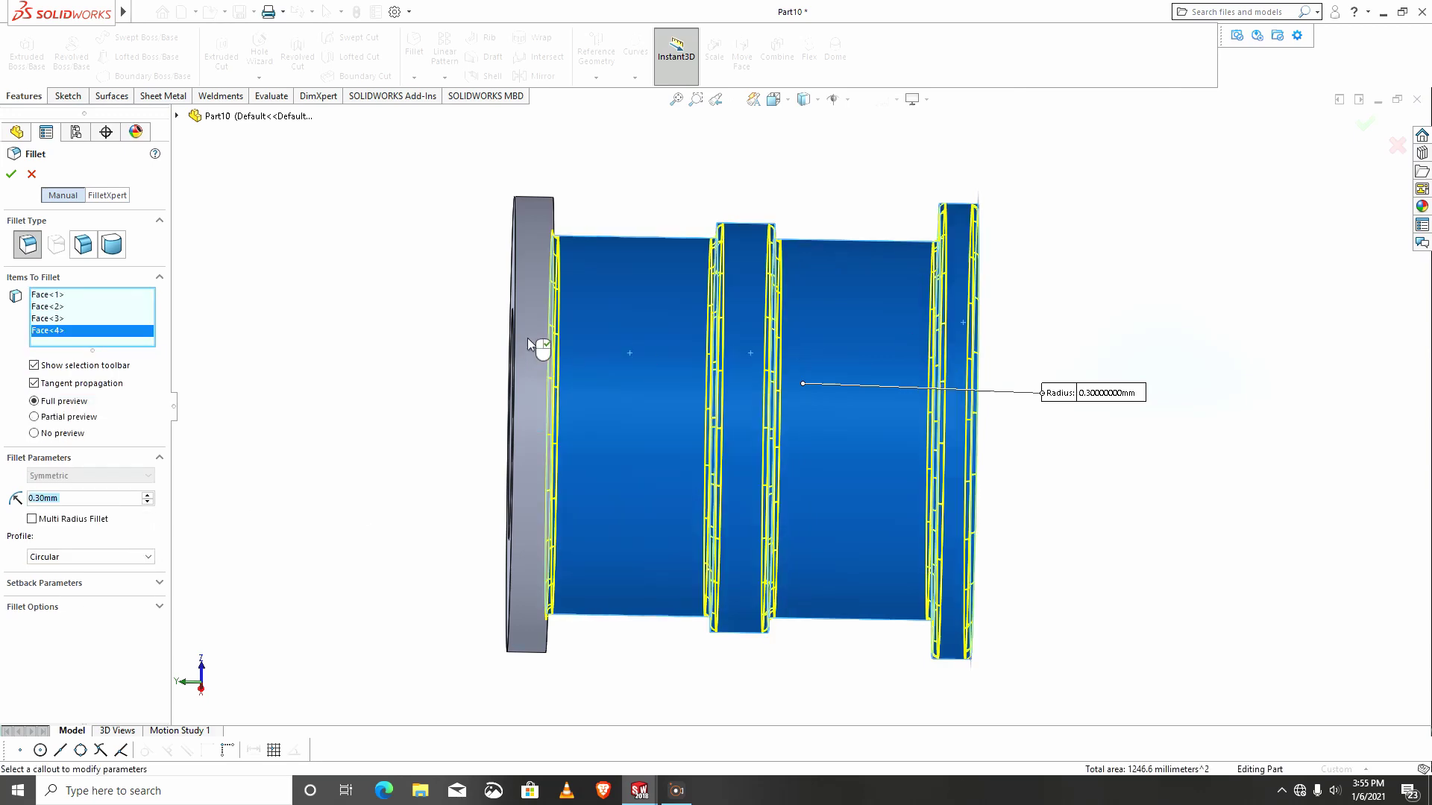
{"action": "left_click", "coordinate": [527, 333]}
{"action": "middle_click_drag", "start_coordinate": [690, 440], "coordinate": [595, 463]}
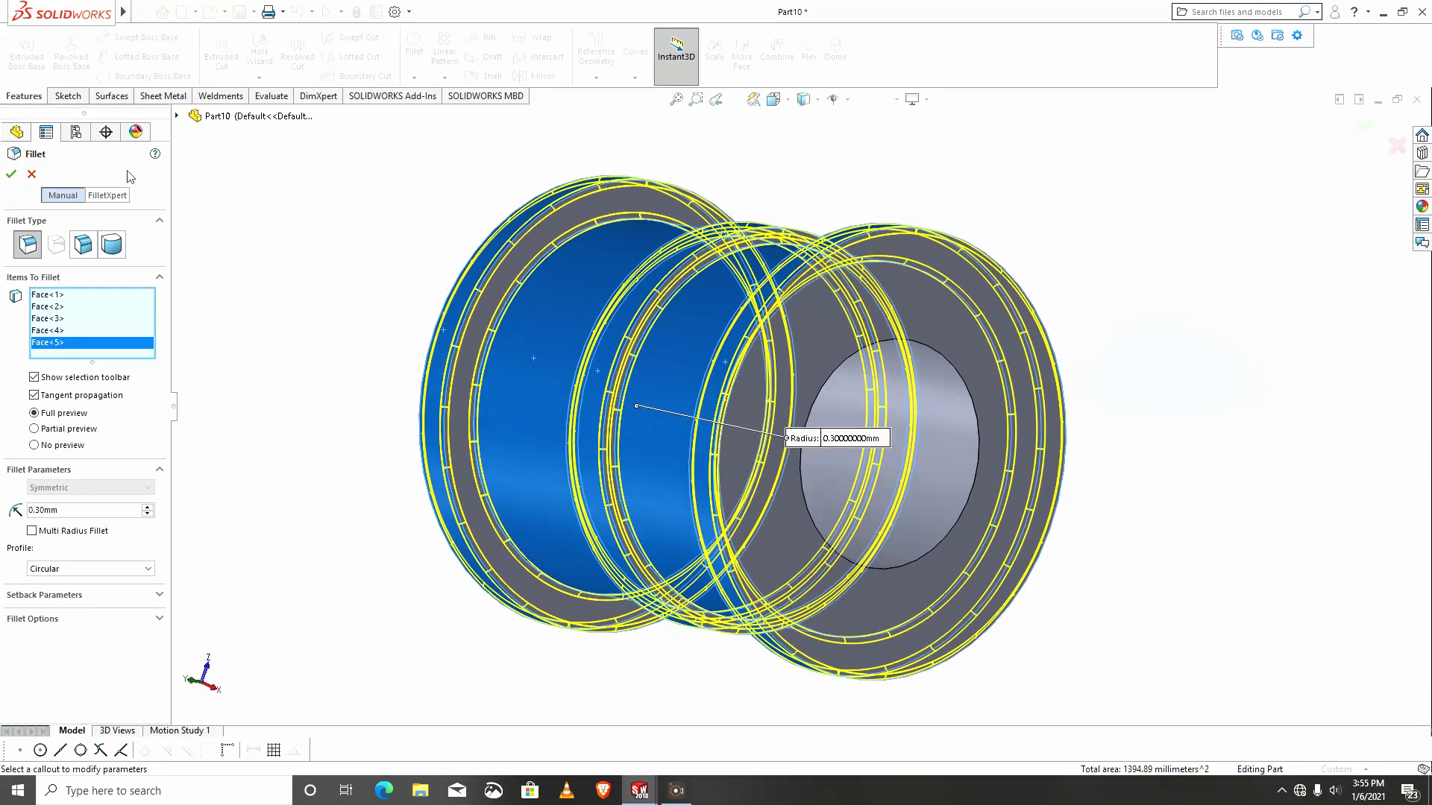
{"action": "left_click", "coordinate": [13, 173]}
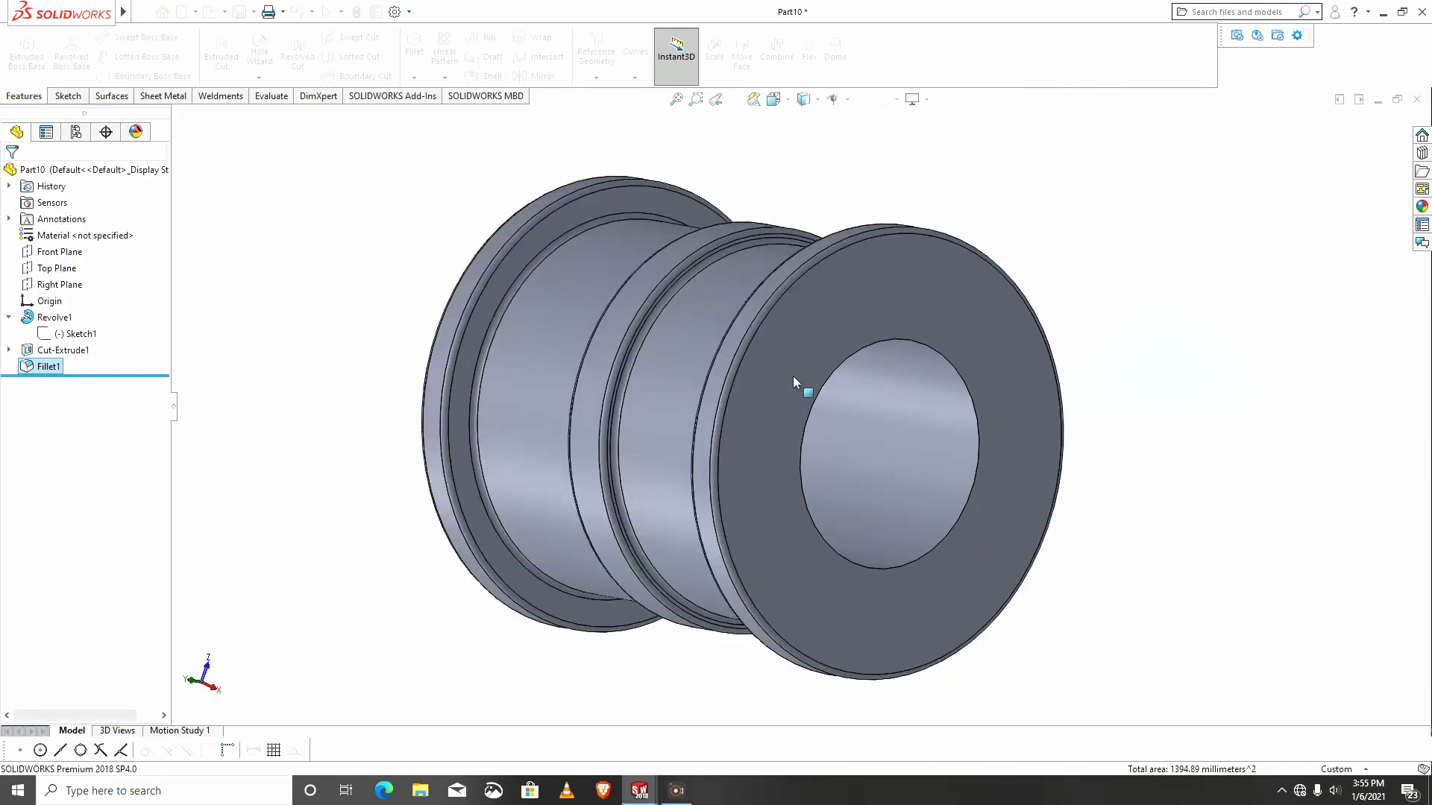
Save the finished pulley wheel part as P5.
{"action": "middle_click_drag", "start_coordinate": [752, 417], "coordinate": [809, 328]}
{"action": "scroll", "coordinate": [836, 361], "scroll_direction": "up", "scroll_amount": 4}
{"action": "scroll", "coordinate": [836, 361], "scroll_direction": "down", "scroll_amount": 4}
{"action": "middle_click_drag", "start_coordinate": [815, 415], "coordinate": [847, 390]}
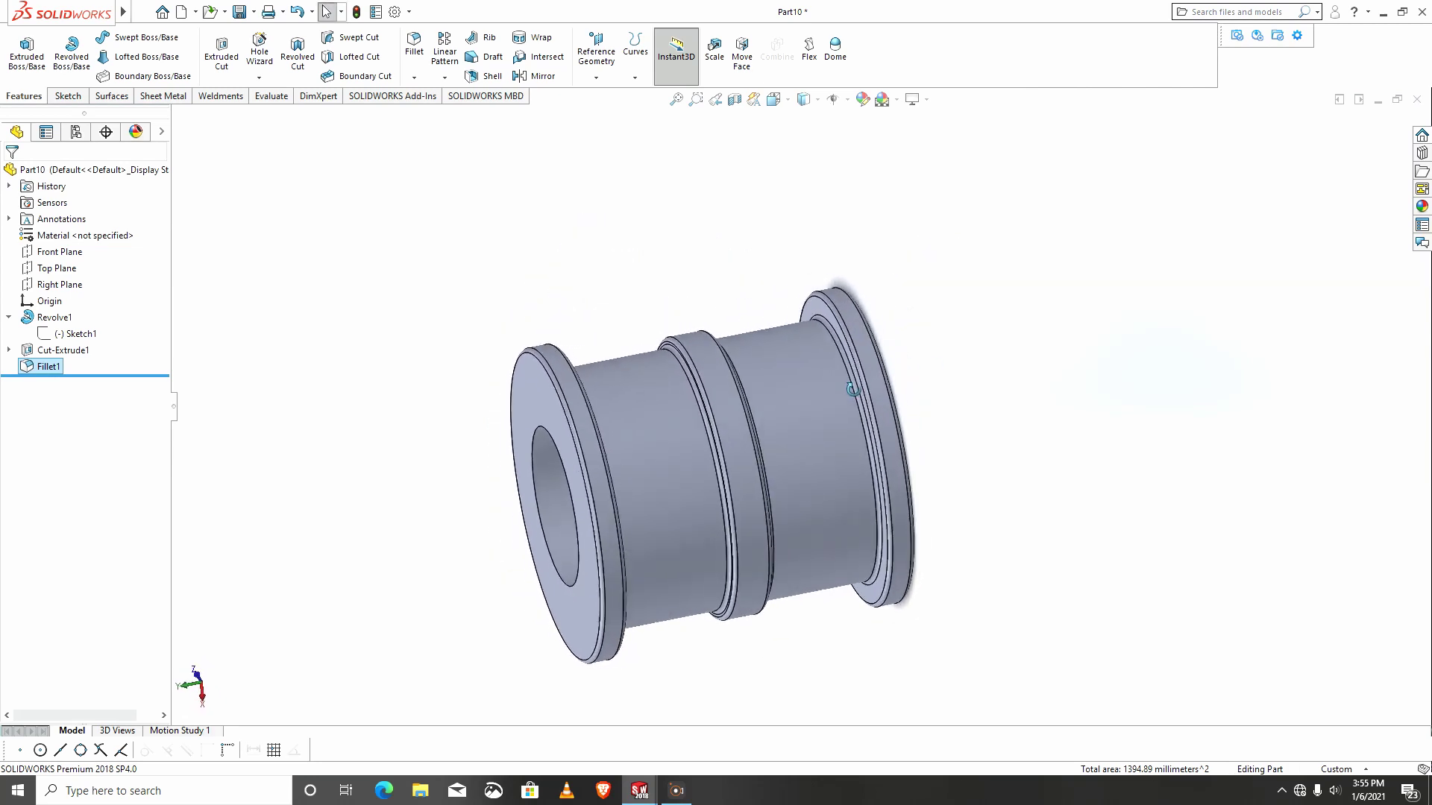
{"action": "scroll", "coordinate": [686, 415], "scroll_direction": "down", "scroll_amount": 2}
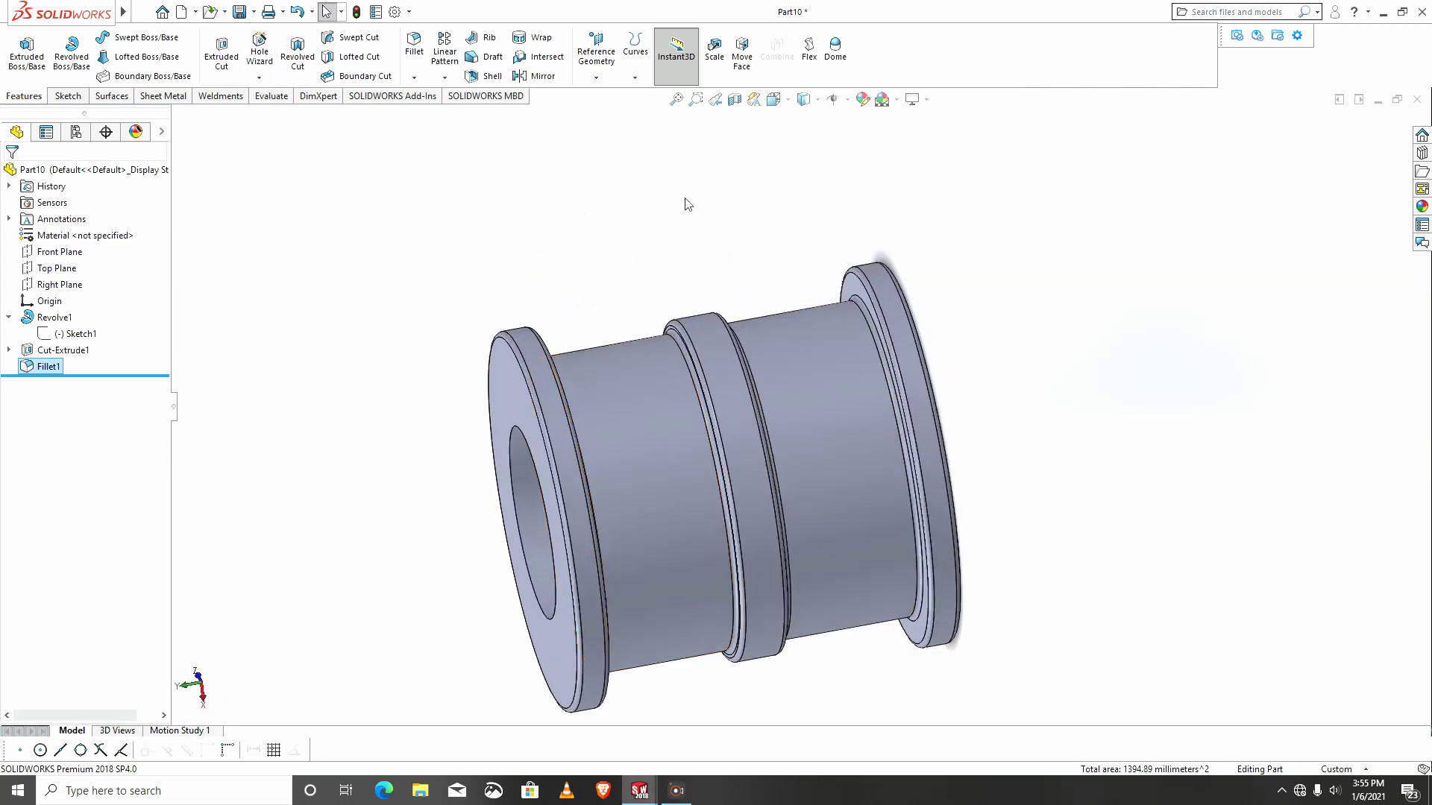
{"action": "middle_click_drag", "start_coordinate": [709, 360], "coordinate": [713, 301]}
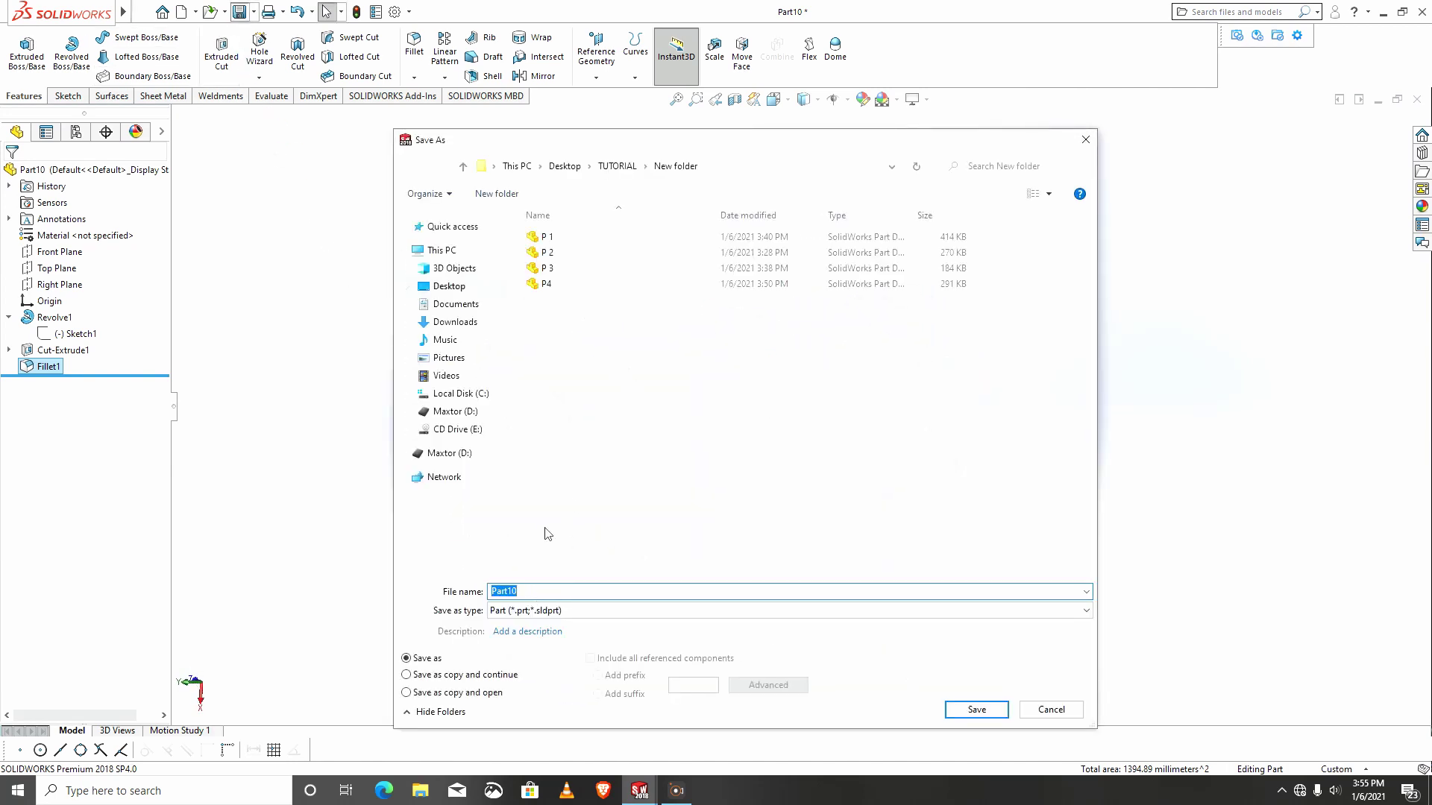
{"action": "type", "text": "P5"}
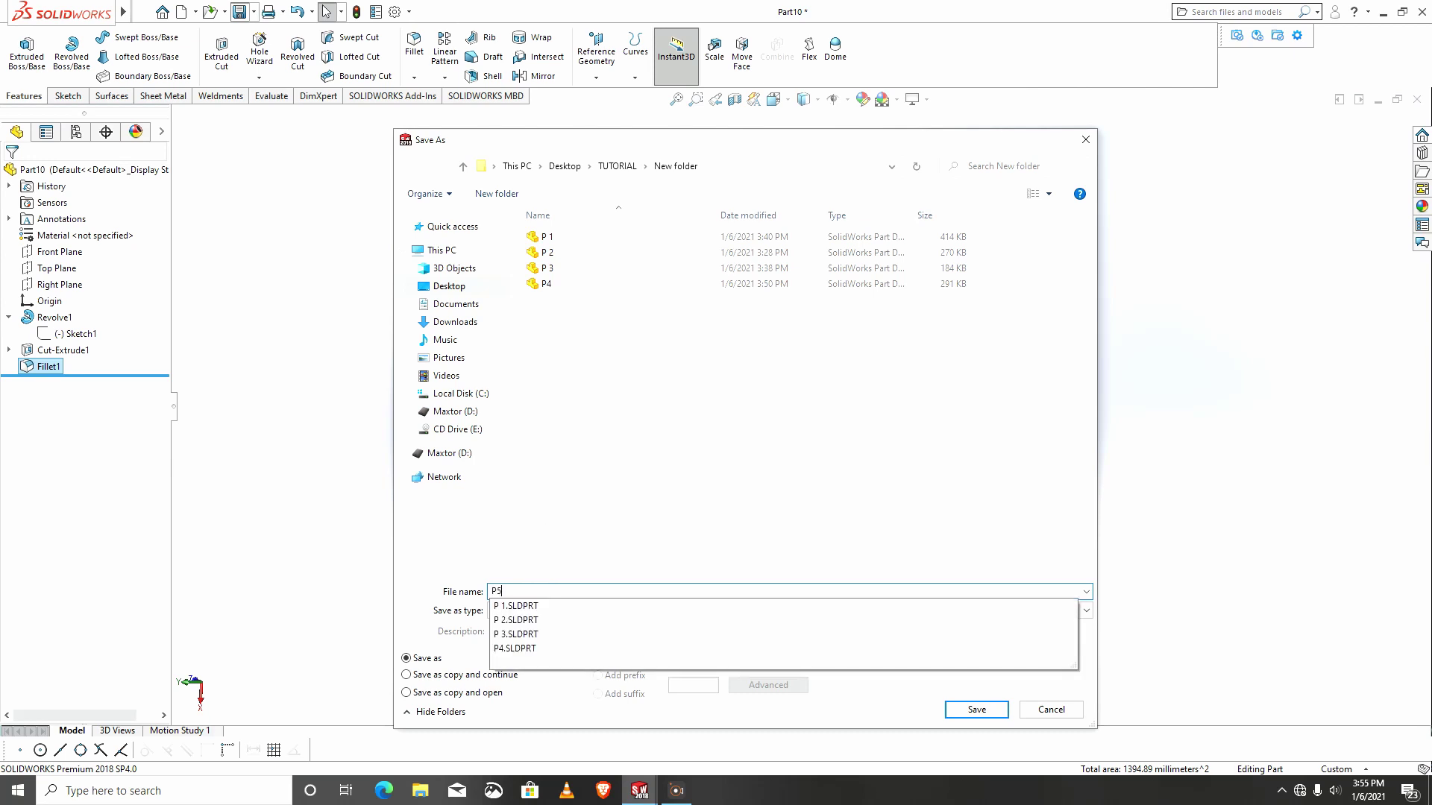
{"action": "key", "text": "Return"}
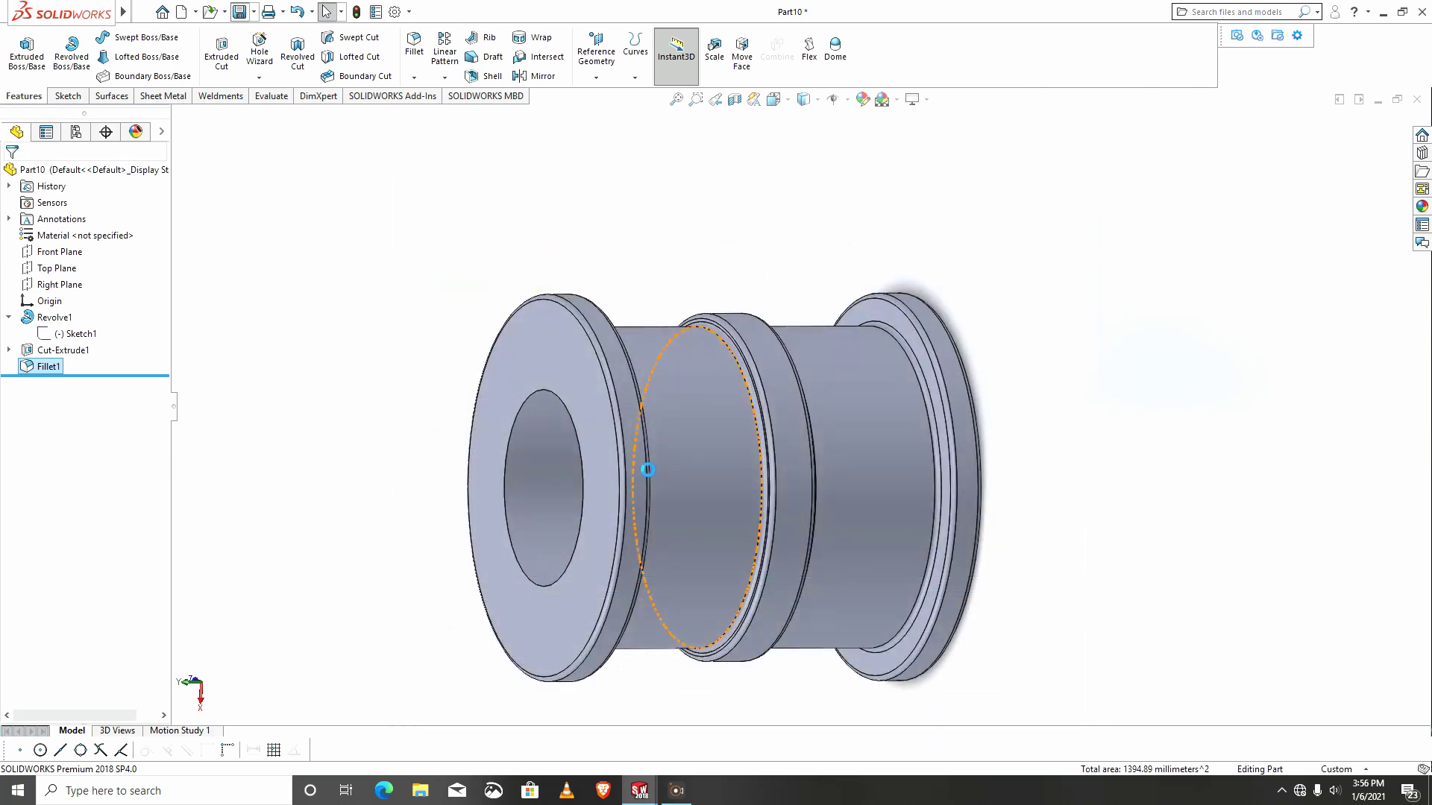
Switch to the Assem1 assembly and check the diameter of the shaft carrying the black pulley wheel.
{"action": "scroll", "coordinate": [687, 405], "scroll_direction": "up", "scroll_amount": 2}
{"action": "middle_click_drag", "start_coordinate": [748, 468], "coordinate": [729, 549]}
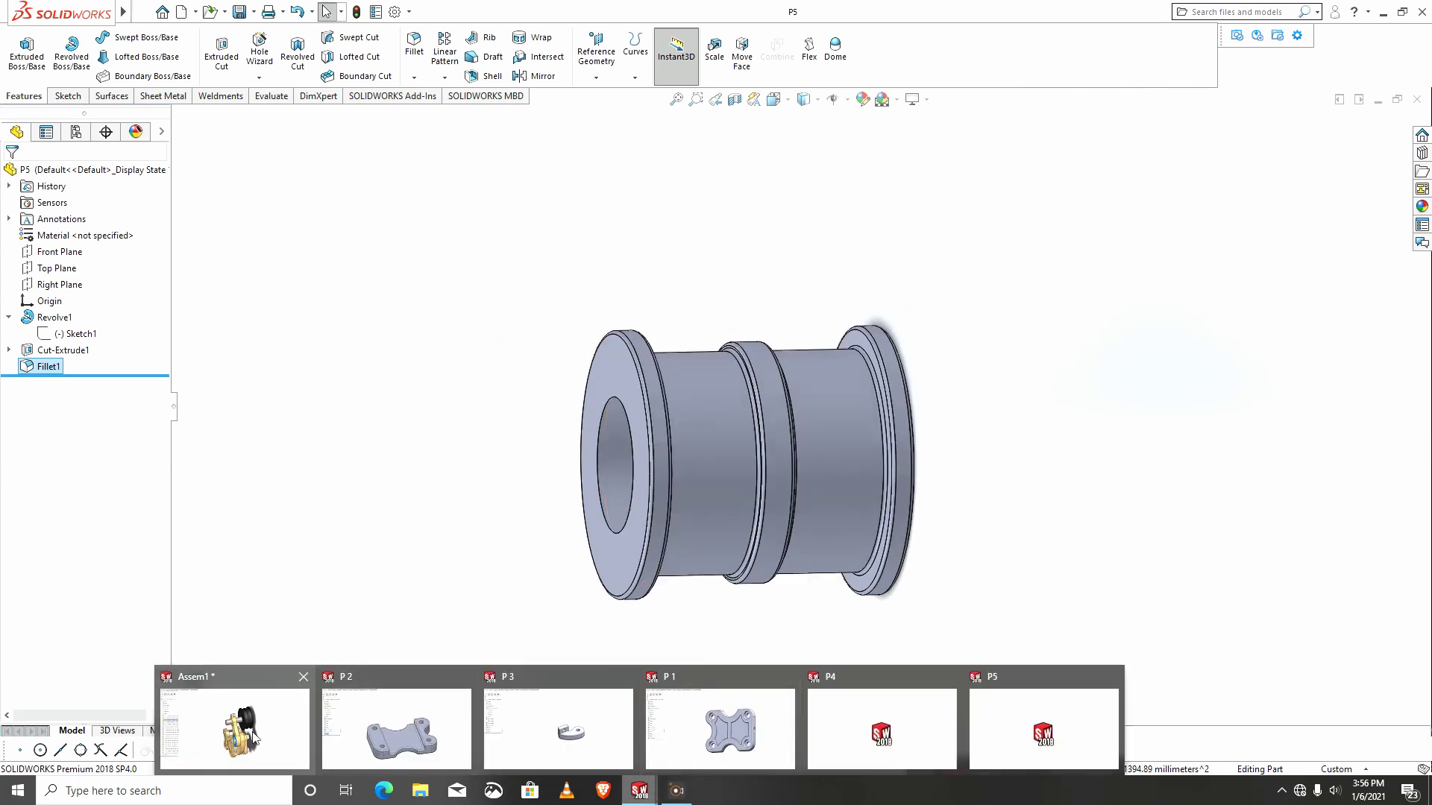
{"action": "middle_click_drag", "start_coordinate": [759, 528], "coordinate": [785, 478]}
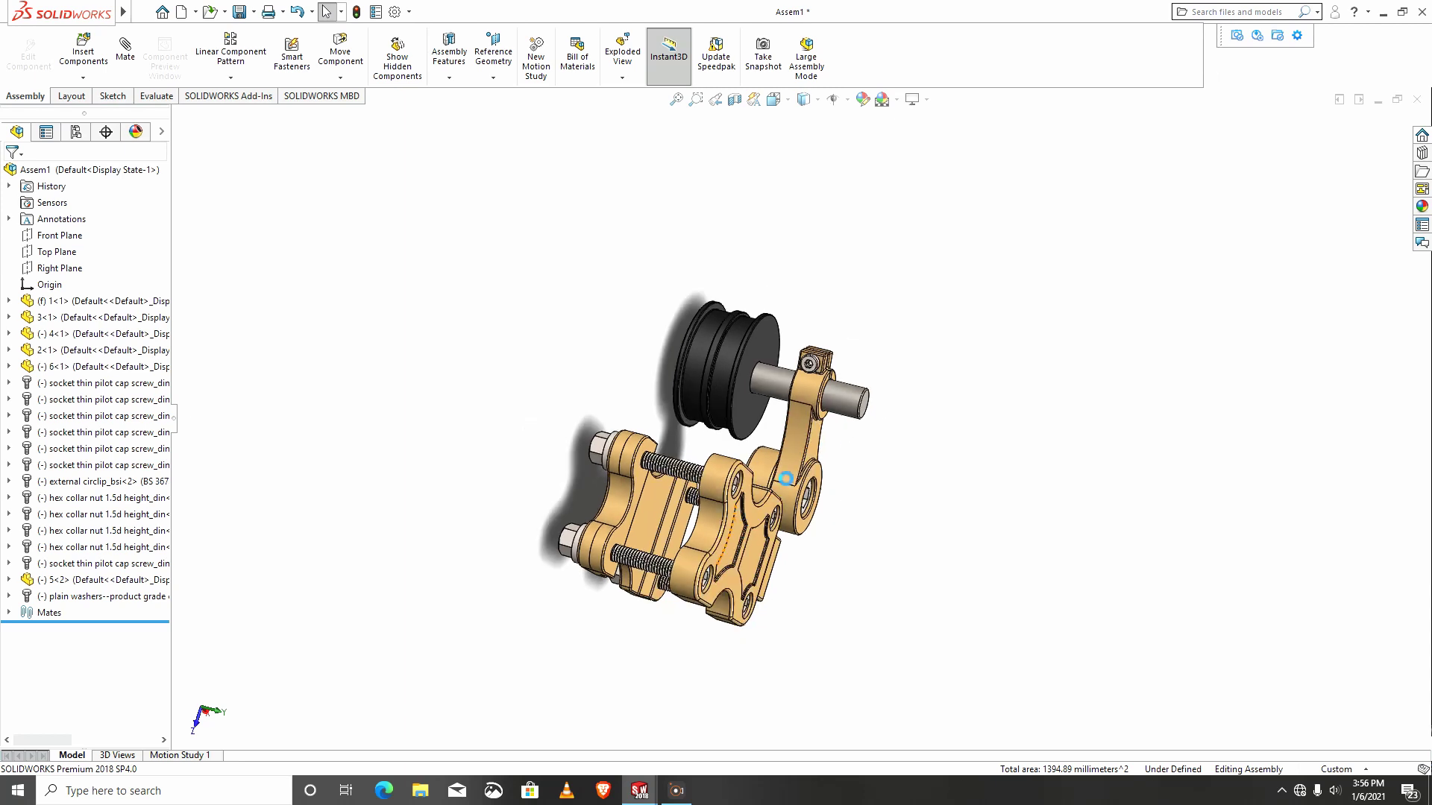
{"action": "left_click", "coordinate": [843, 398]}
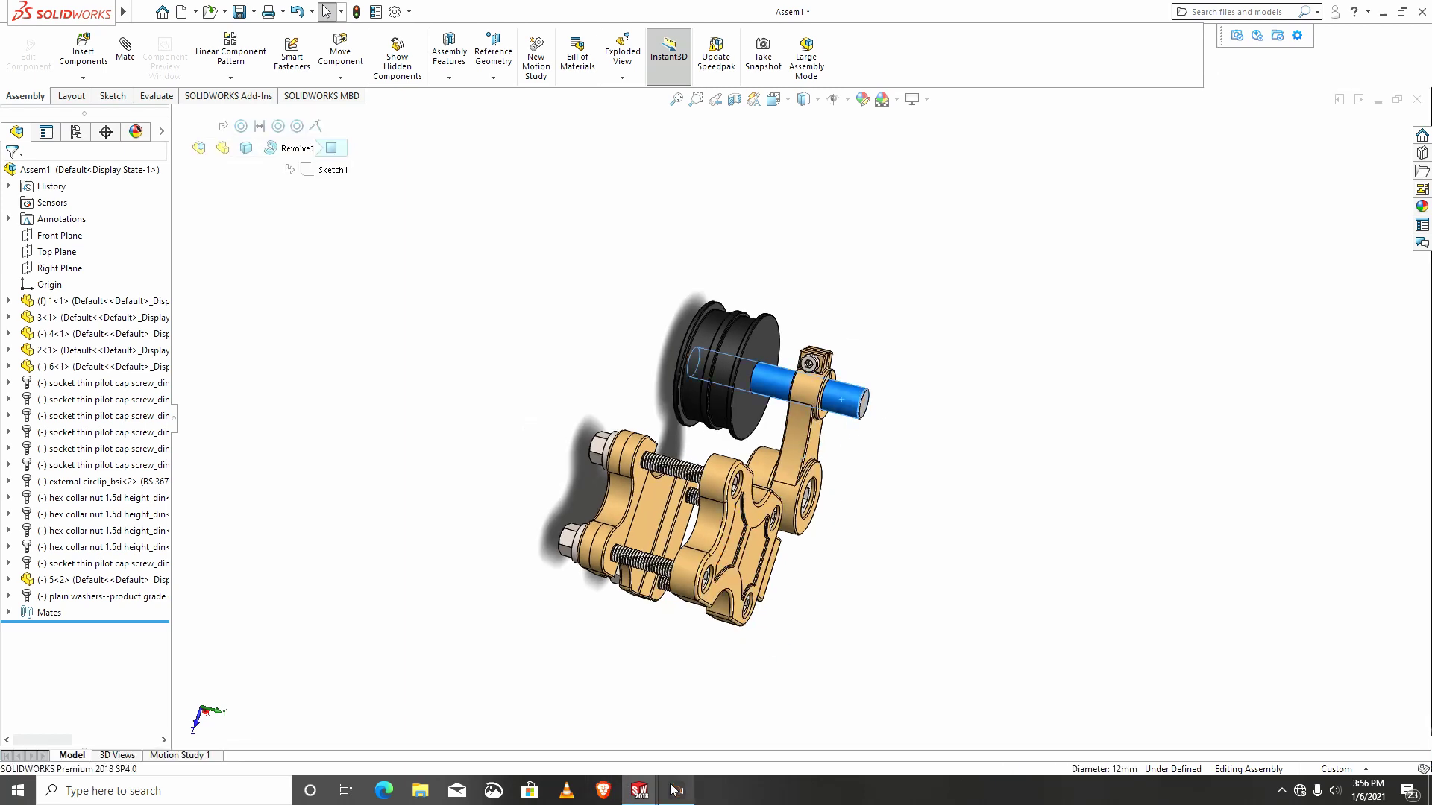
{"action": "left_click", "coordinate": [638, 792]}
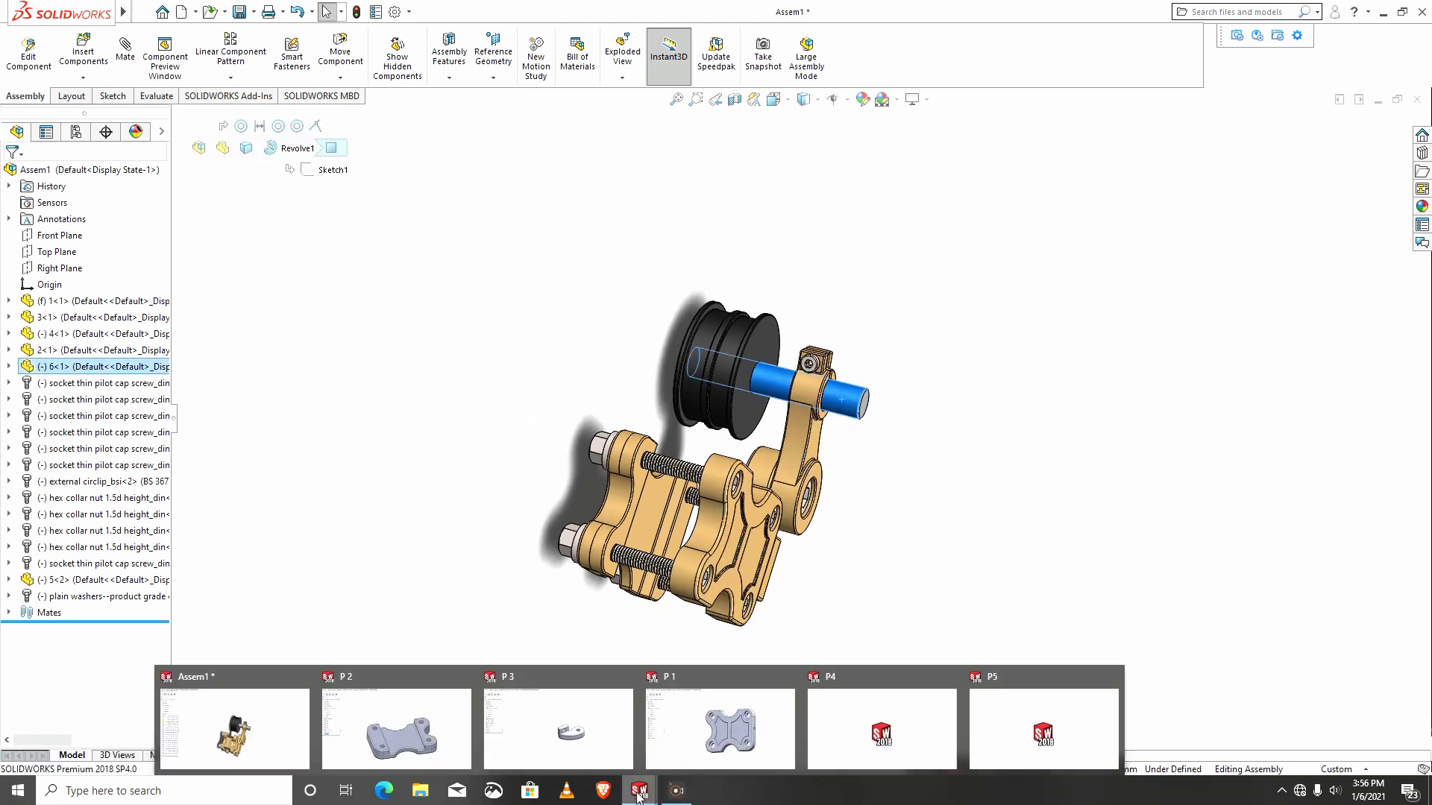
{"action": "left_click", "coordinate": [413, 546]}
Measure the black pulley wheel's flat end face on the clamp-arm side.
{"action": "scroll", "coordinate": [738, 357], "scroll_direction": "down", "scroll_amount": 4}
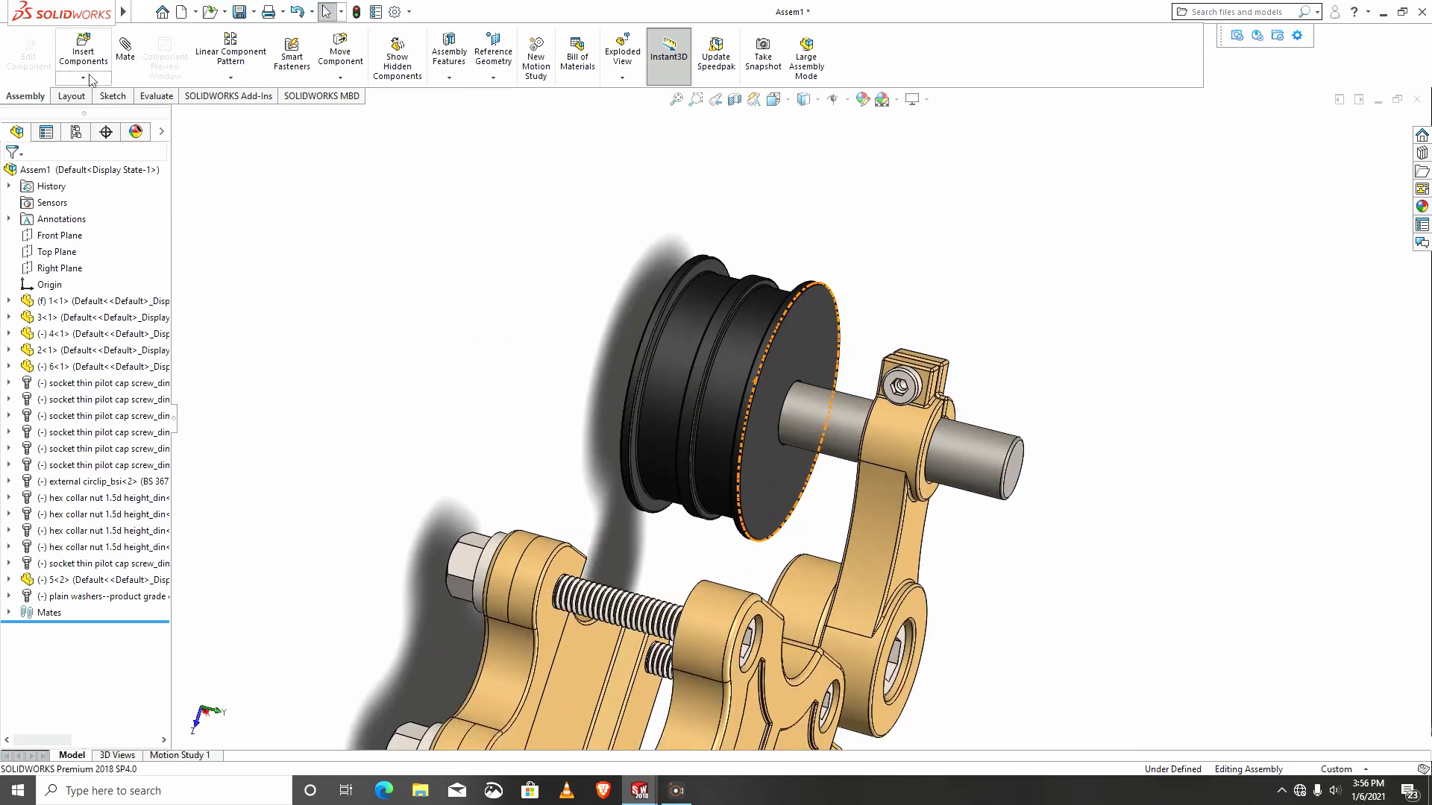
{"action": "left_click", "coordinate": [157, 97]}
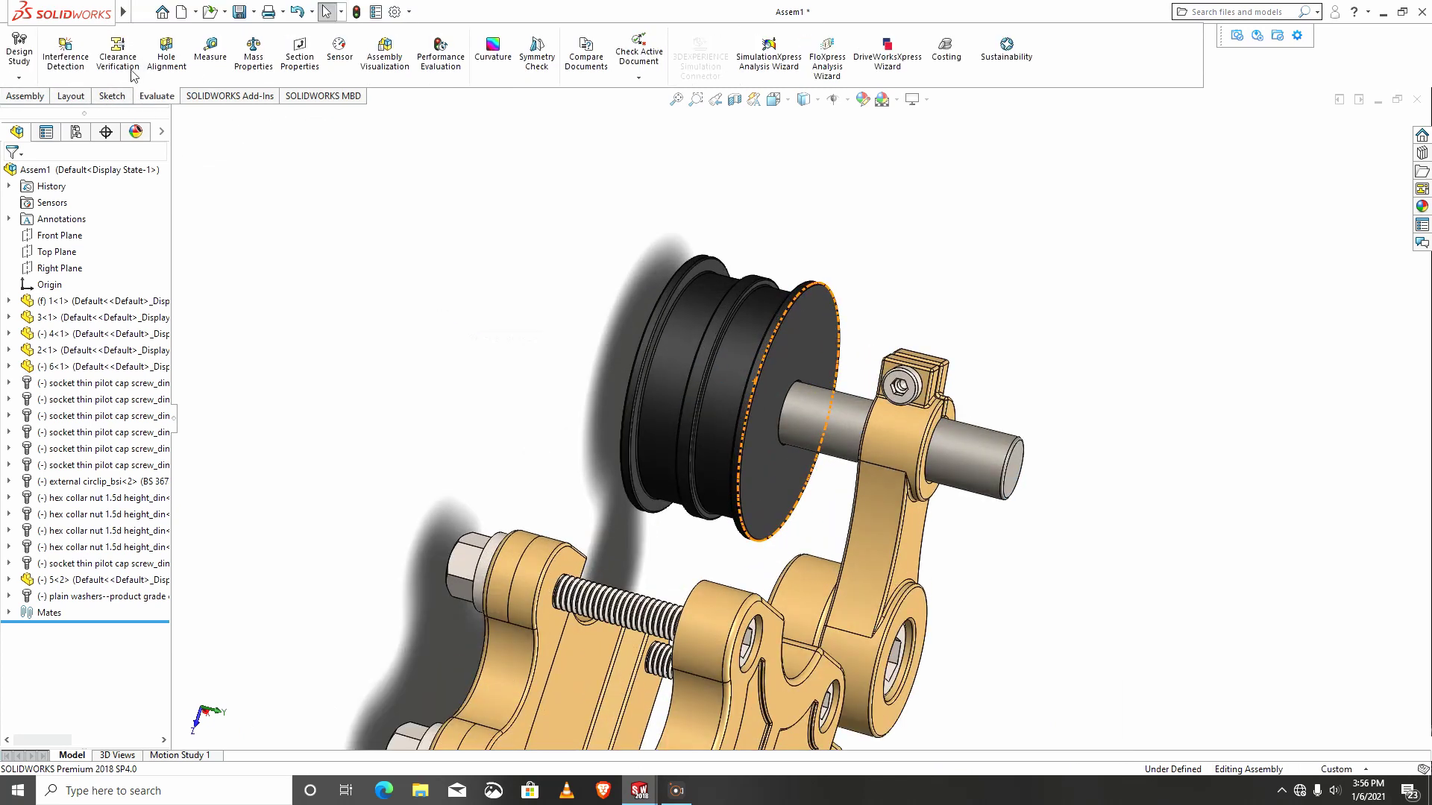
{"action": "left_click", "coordinate": [202, 50]}
{"action": "left_click", "coordinate": [755, 419]}
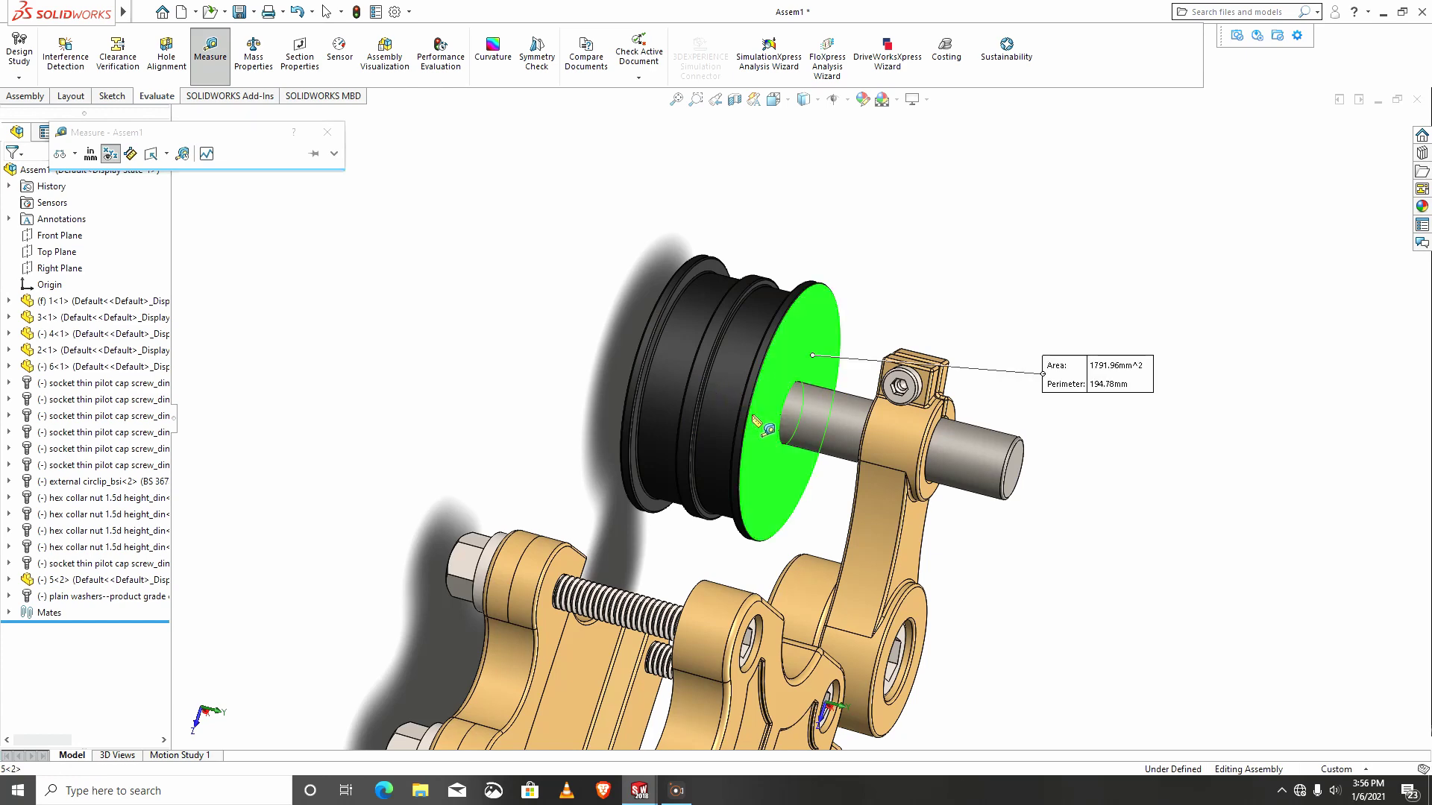
{"action": "middle_click_drag", "start_coordinate": [755, 419], "coordinate": [722, 394]}
{"action": "key", "text": "Escape"}
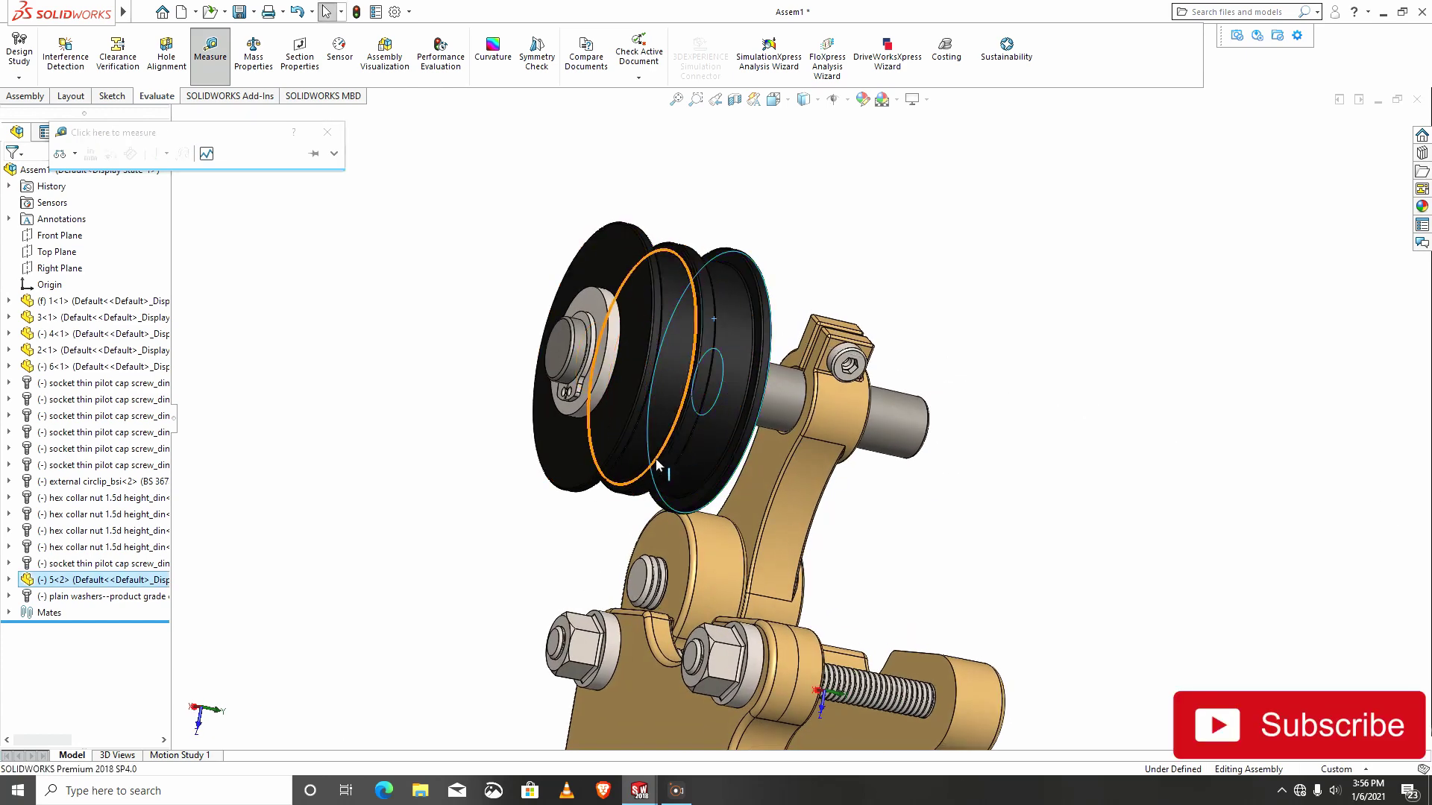
Measure the distance between the black pulley wheel's two flat end faces and close the measurement.
{"action": "middle_click_drag", "start_coordinate": [658, 463], "coordinate": [637, 329]}
{"action": "left_click", "coordinate": [634, 282]}
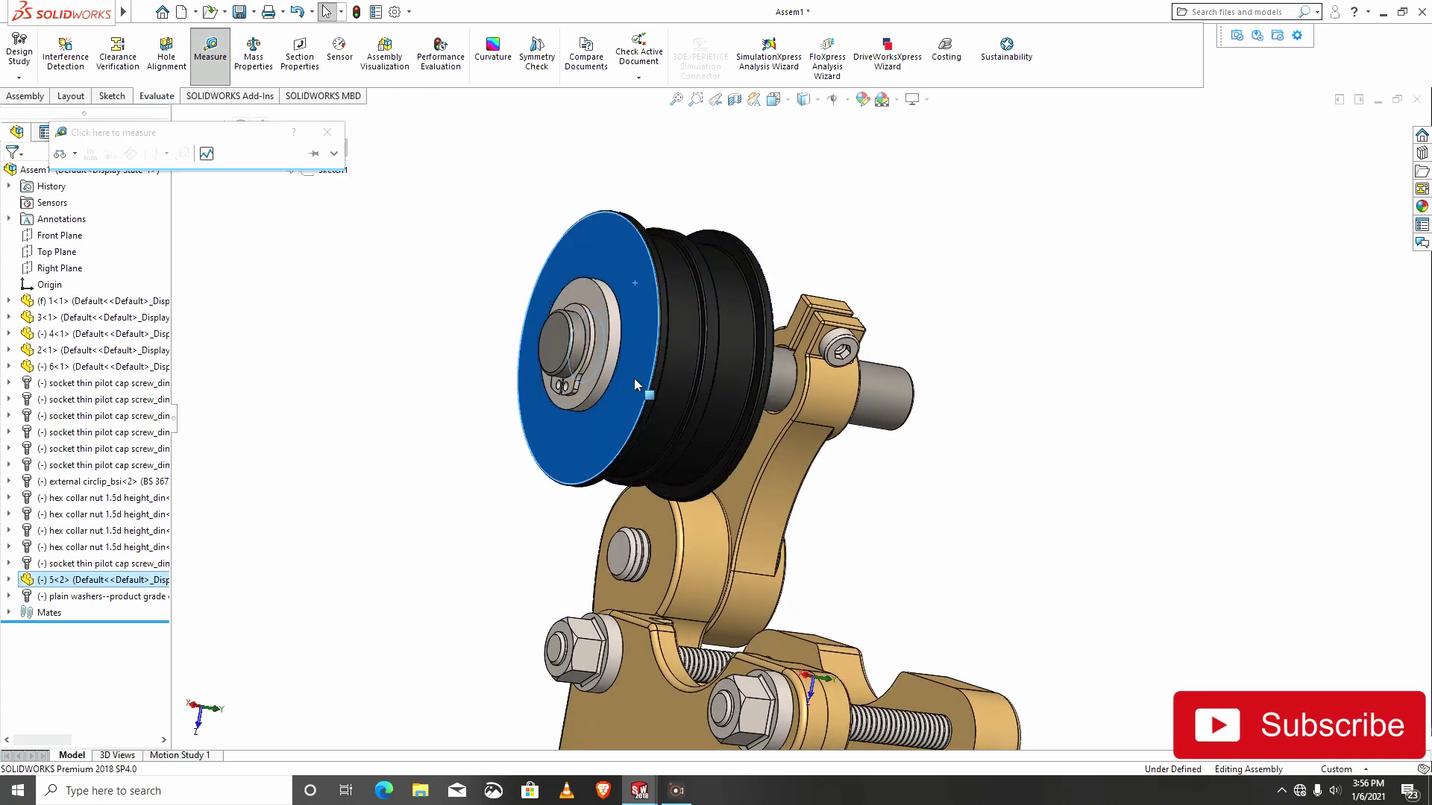
{"action": "middle_click_drag", "start_coordinate": [635, 379], "coordinate": [431, 317]}
{"action": "left_click", "coordinate": [431, 316]}
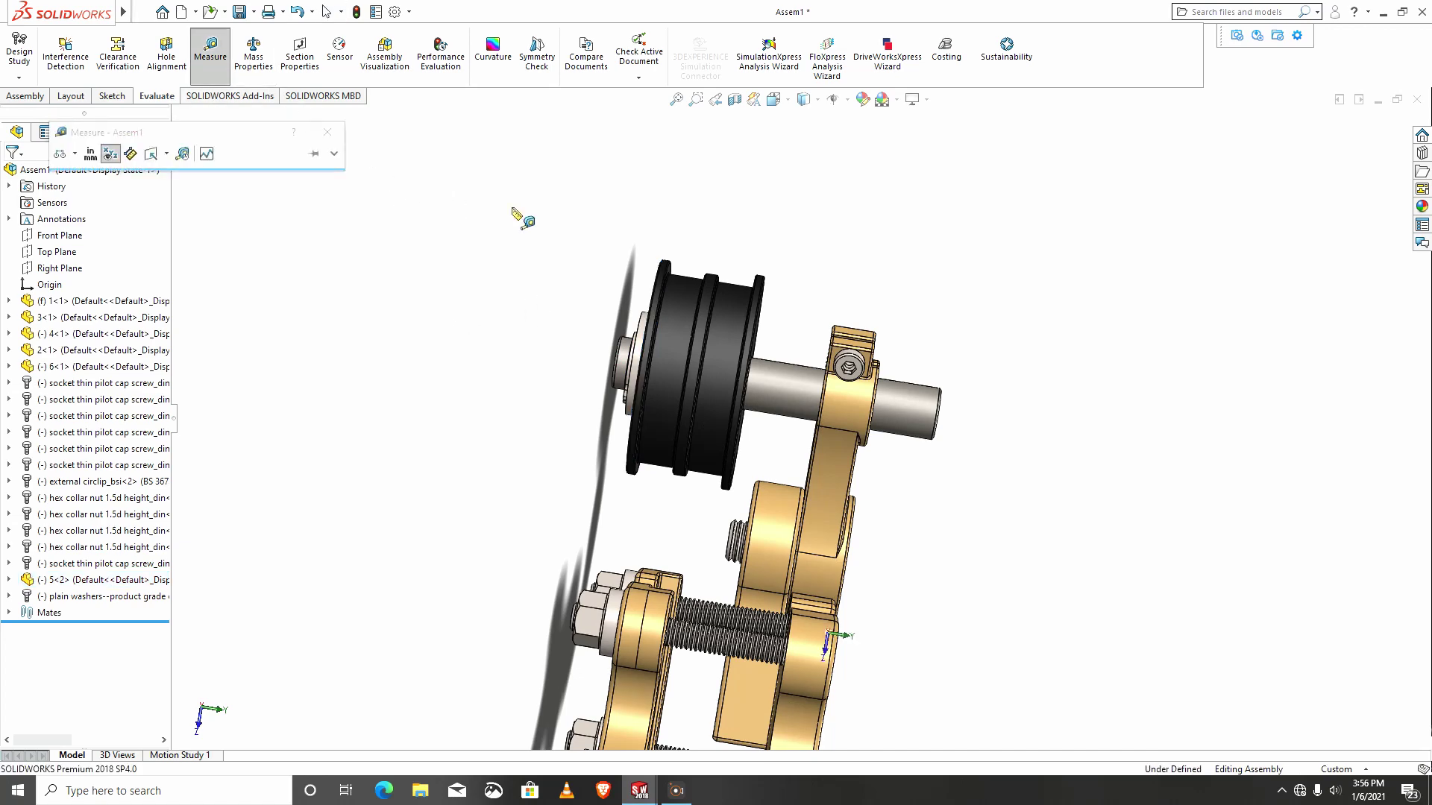
{"action": "middle_click_drag", "start_coordinate": [515, 214], "coordinate": [746, 432]}
{"action": "left_click", "coordinate": [694, 371]}
{"action": "left_click", "coordinate": [595, 240]}
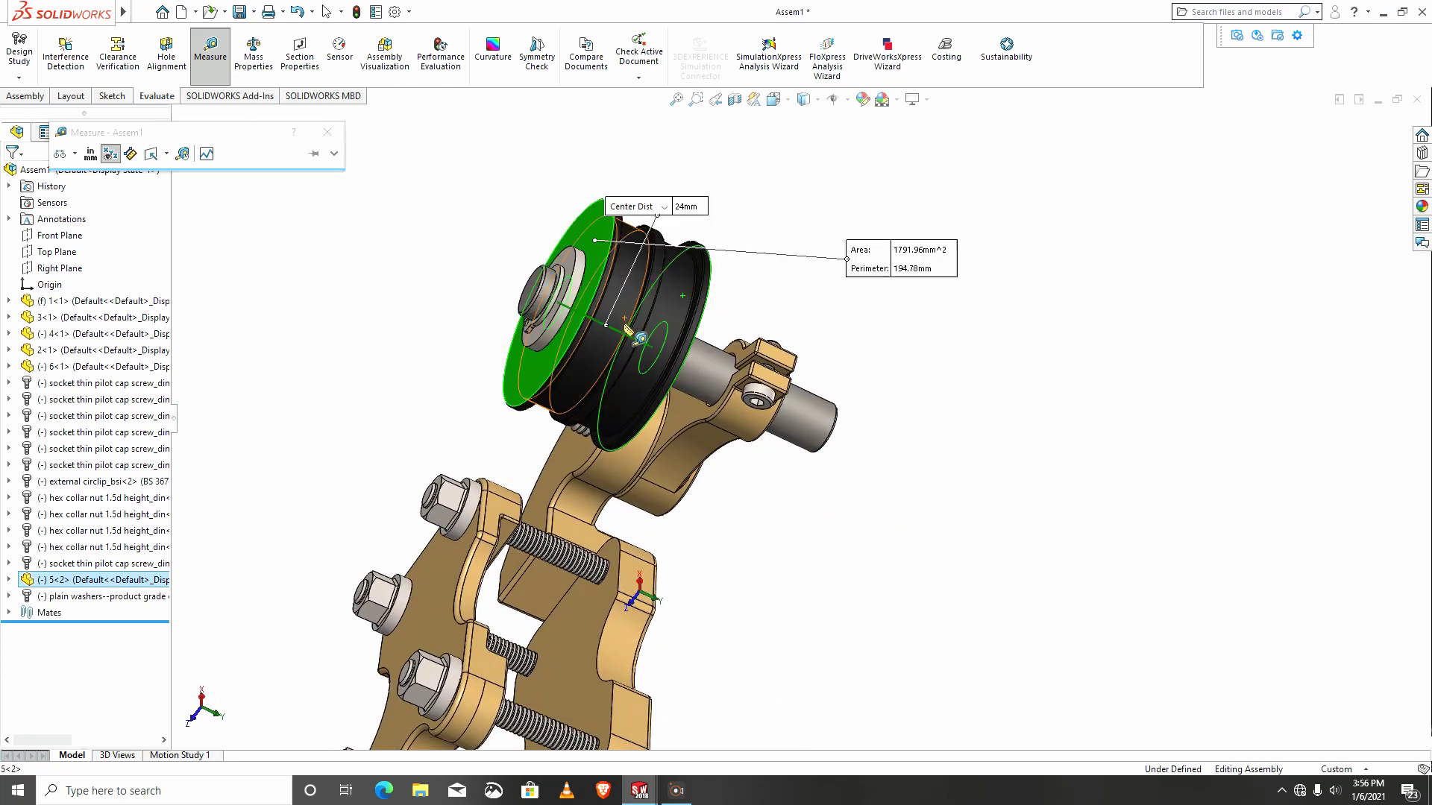
{"action": "middle_click_drag", "start_coordinate": [617, 352], "coordinate": [431, 249]}
{"action": "left_click", "coordinate": [326, 132]}
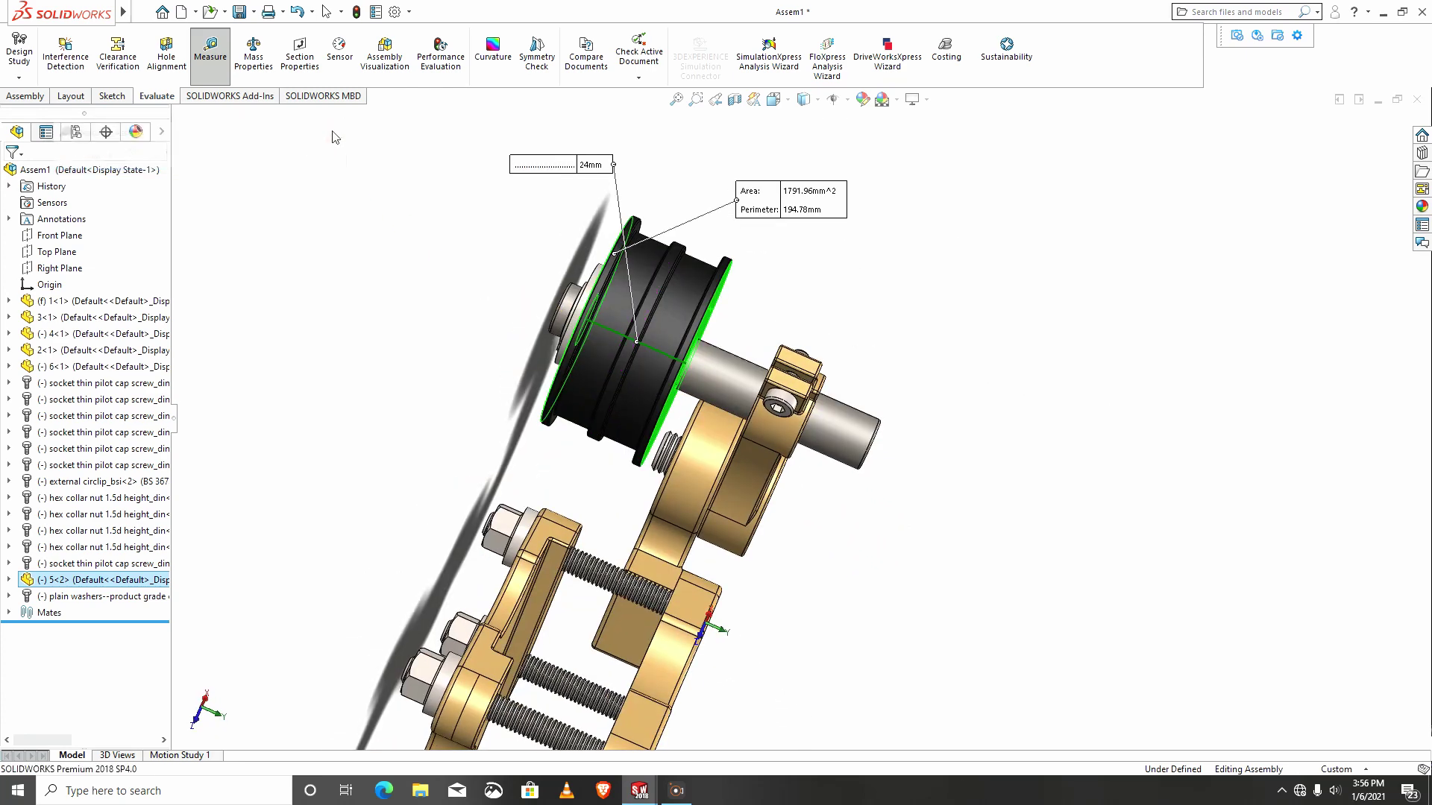
Measure the outer rim of the pulley wheel's flange on the clamp-arm side.
{"action": "middle_click_drag", "start_coordinate": [680, 313], "coordinate": [586, 316]}
{"action": "left_click", "coordinate": [845, 239]}
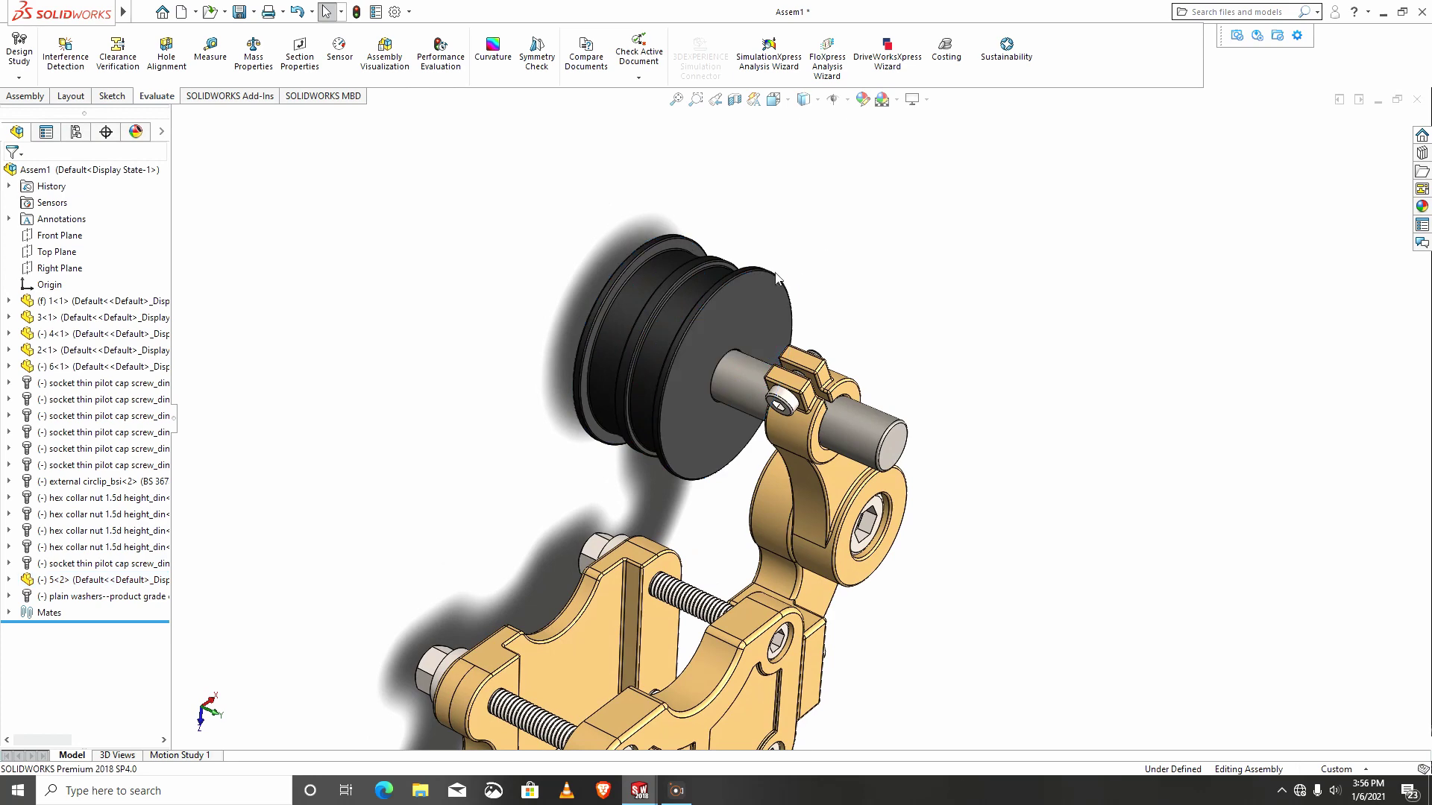
{"action": "left_click", "coordinate": [205, 50]}
{"action": "scroll", "coordinate": [656, 329], "scroll_direction": "down", "scroll_amount": 5}
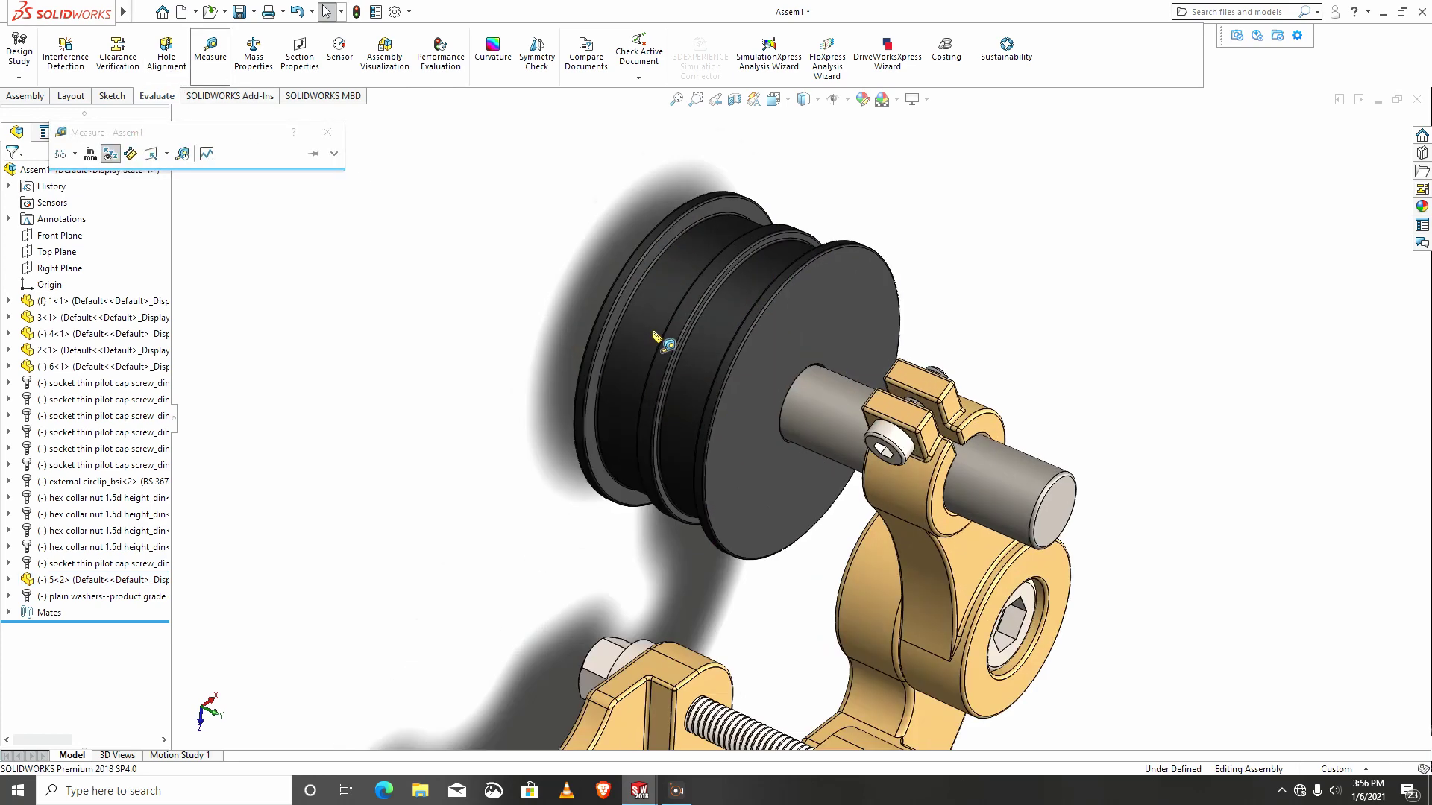
{"action": "left_click", "coordinate": [815, 388]}
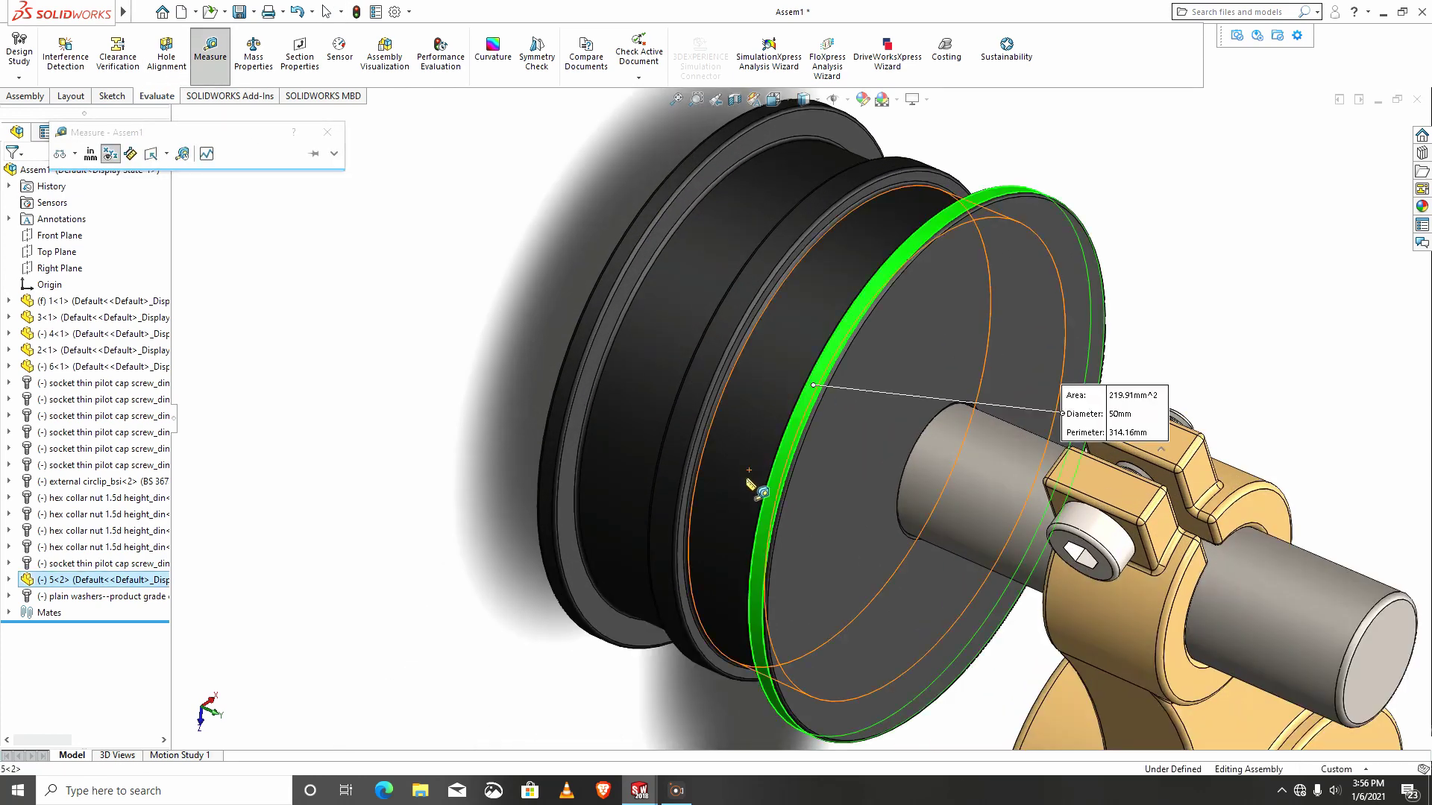
Close the flange rim measurement and switch to the P5 pulley wheel part.
{"action": "scroll", "coordinate": [753, 477], "scroll_direction": "up", "scroll_amount": 3}
{"action": "left_click", "coordinate": [330, 136]}
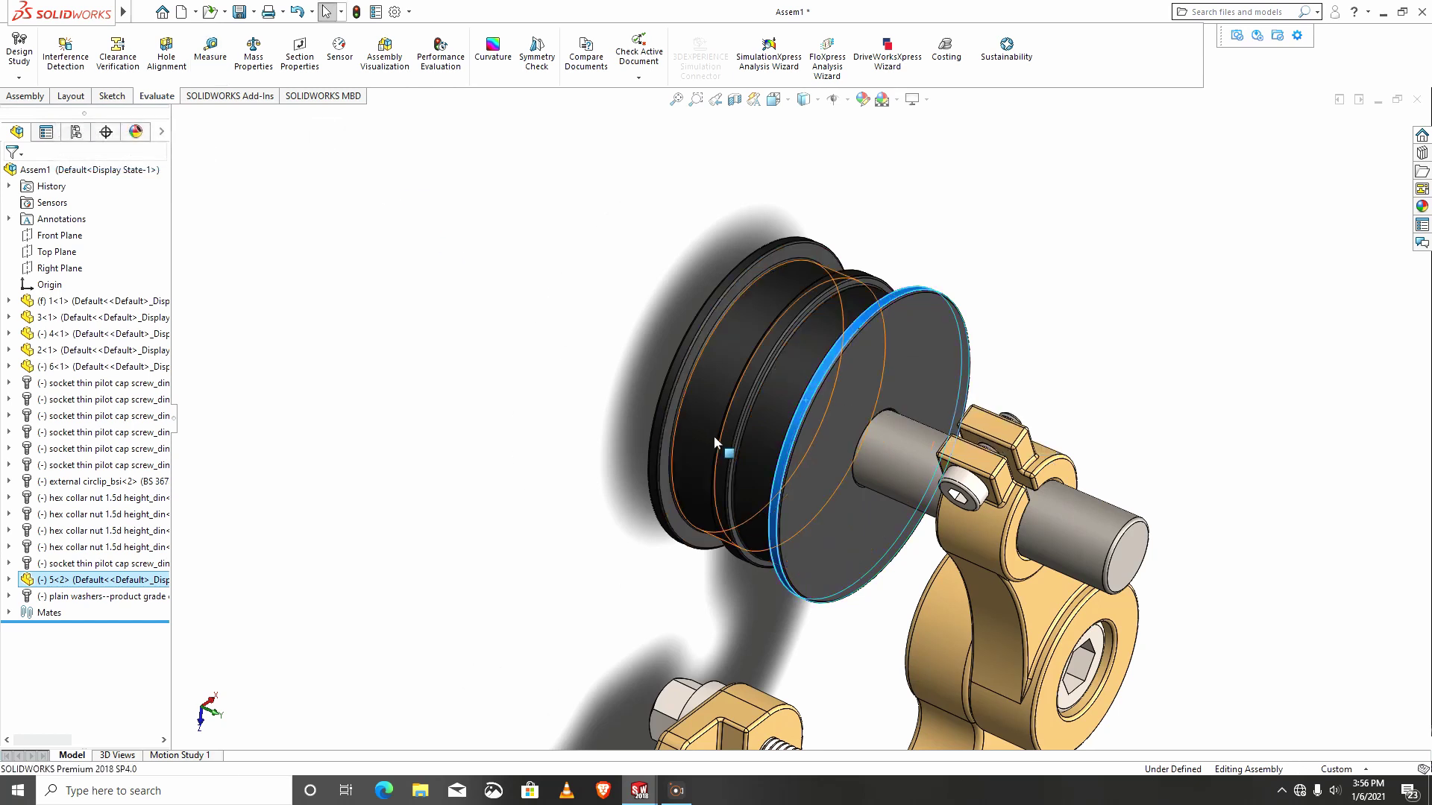
{"action": "scroll", "coordinate": [840, 681], "scroll_direction": "up", "scroll_amount": 2}
{"action": "mouse_move", "coordinate": [640, 790]}
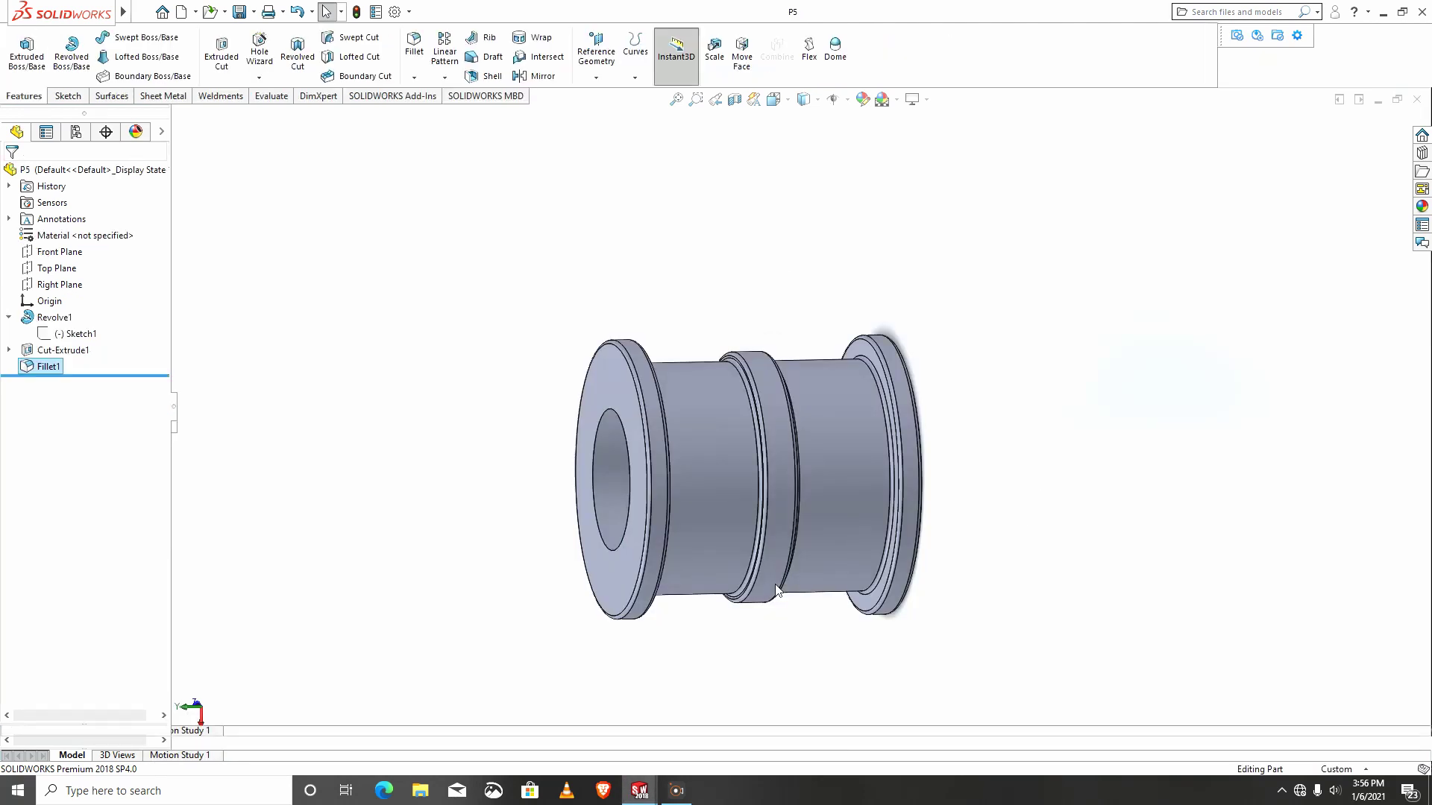
{"action": "scroll", "coordinate": [773, 585], "scroll_direction": "up", "scroll_amount": 4}
{"action": "scroll", "coordinate": [783, 477], "scroll_direction": "down", "scroll_amount": 3}
{"action": "middle_click_drag", "start_coordinate": [746, 491], "coordinate": [884, 385]}
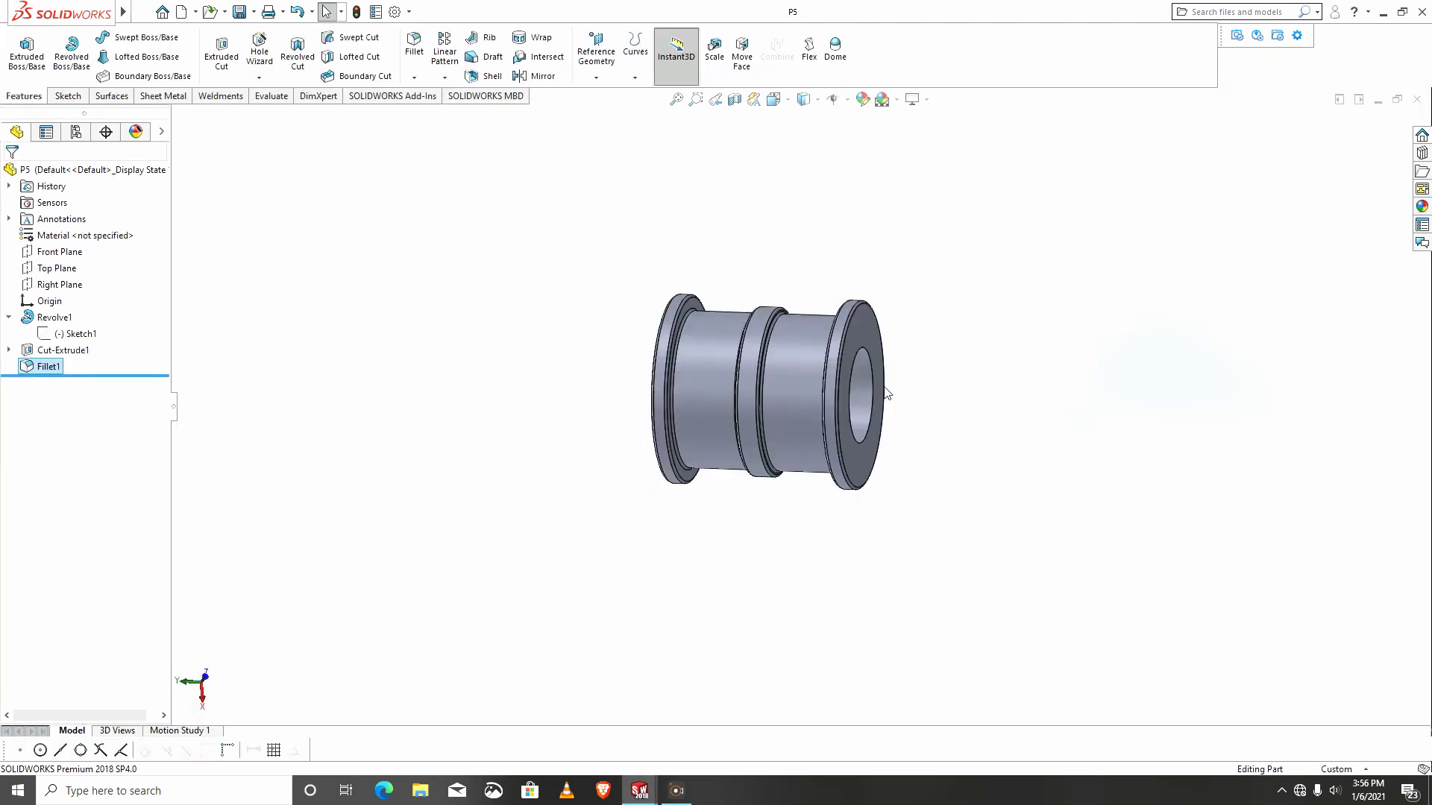
{"action": "middle_click_drag", "start_coordinate": [759, 379], "coordinate": [792, 470]}
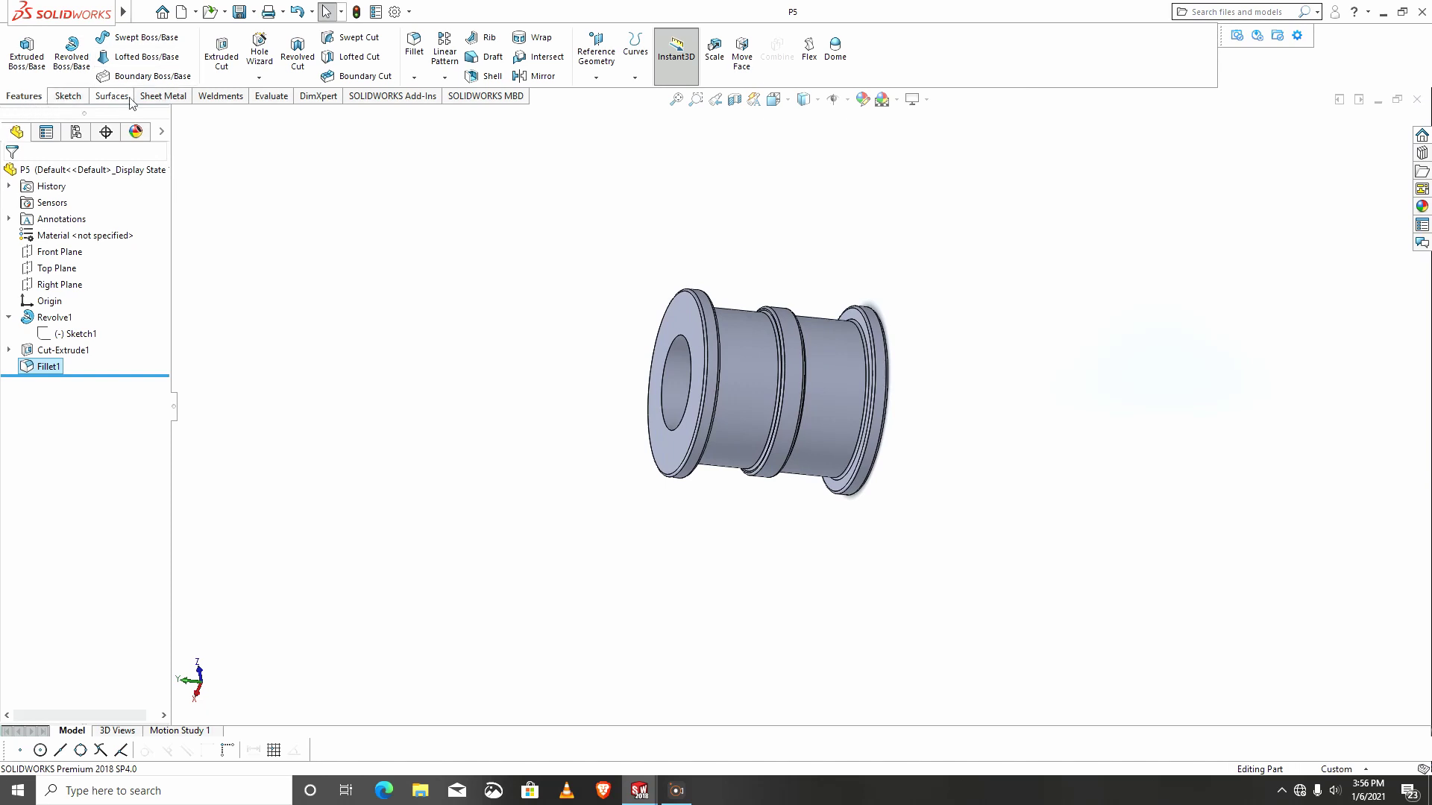
Measure the distance between the P5 wheel's two flat end faces, then clear the selection.
{"action": "left_click", "coordinate": [271, 96]}
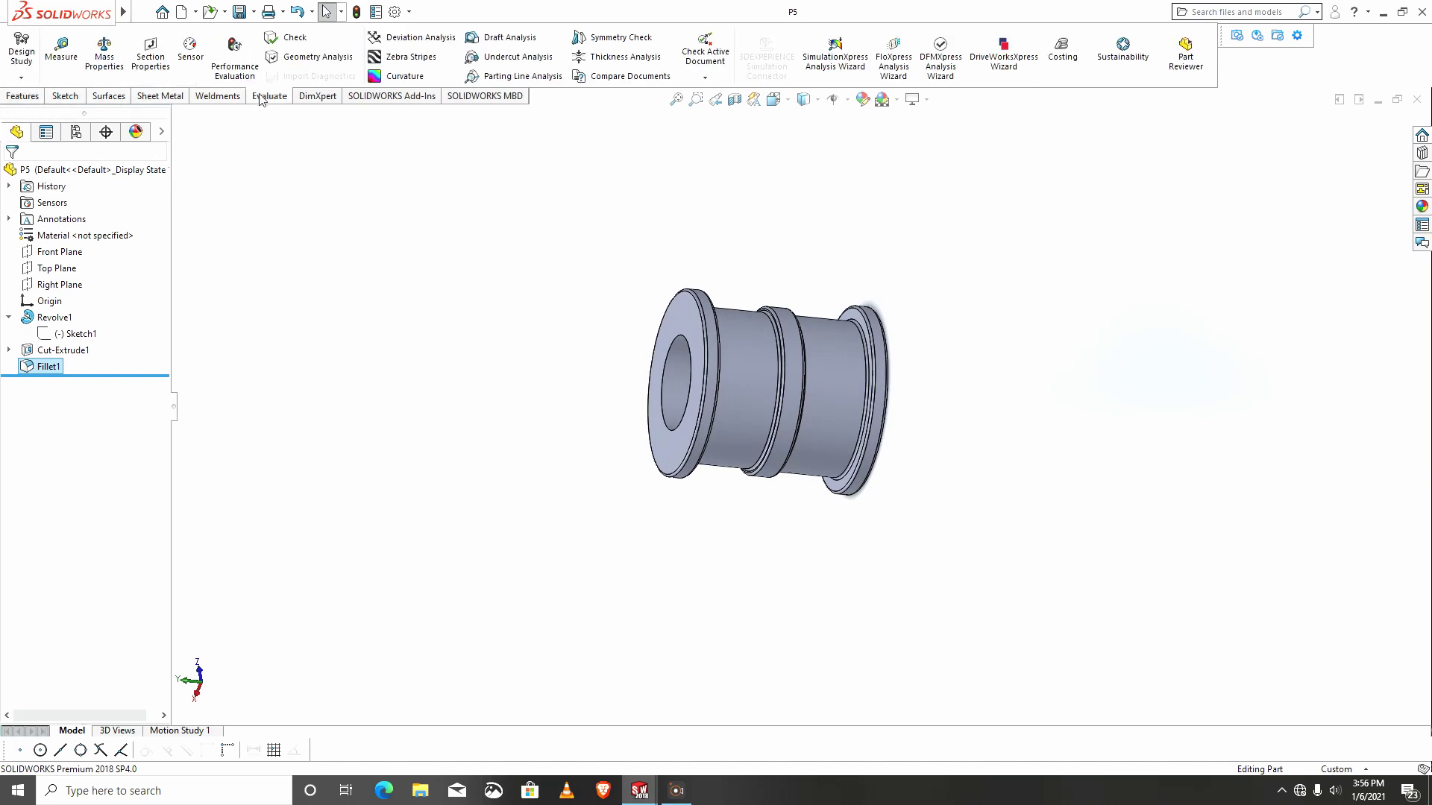
{"action": "left_click", "coordinate": [61, 51]}
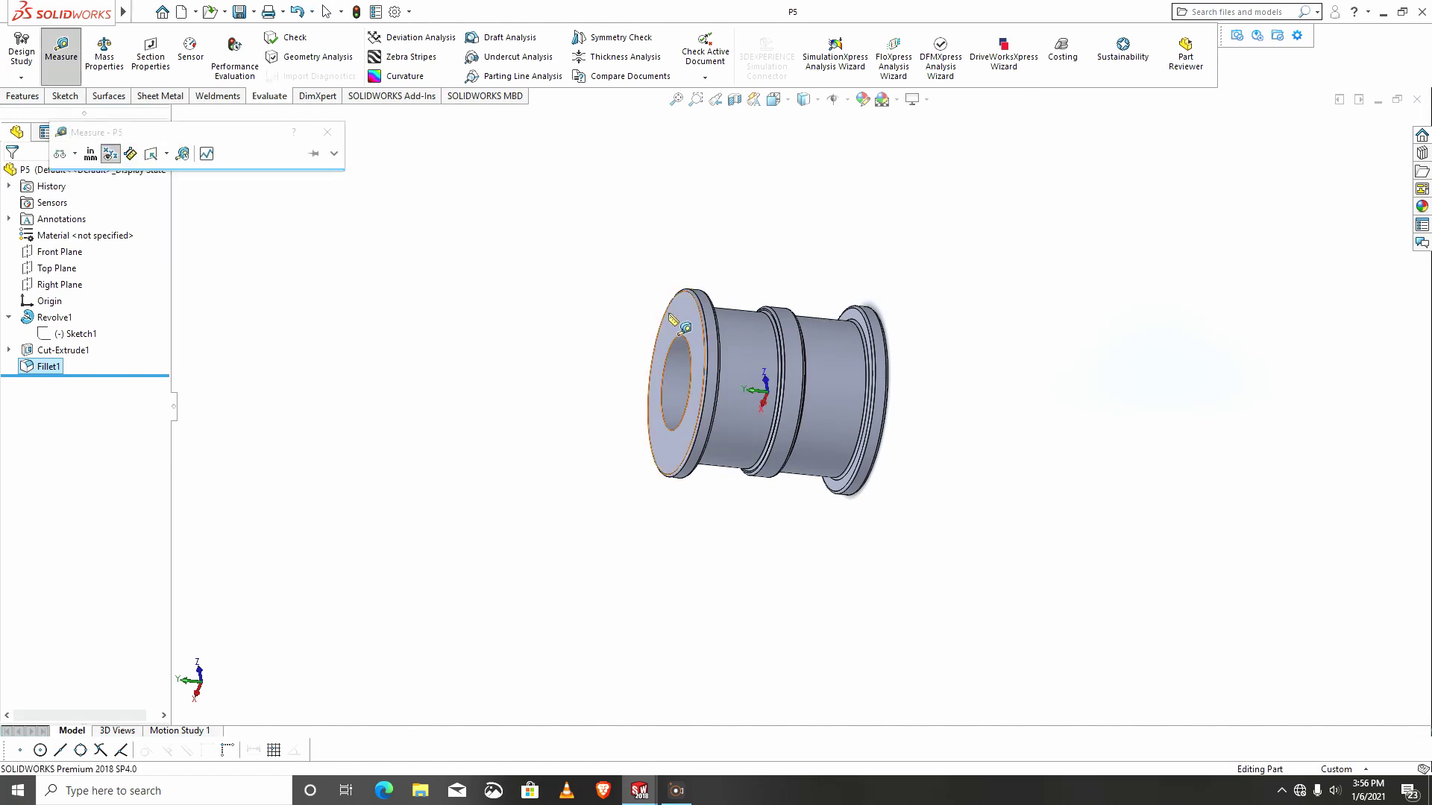
{"action": "left_click", "coordinate": [680, 321]}
{"action": "middle_click_drag", "start_coordinate": [953, 426], "coordinate": [877, 425]}
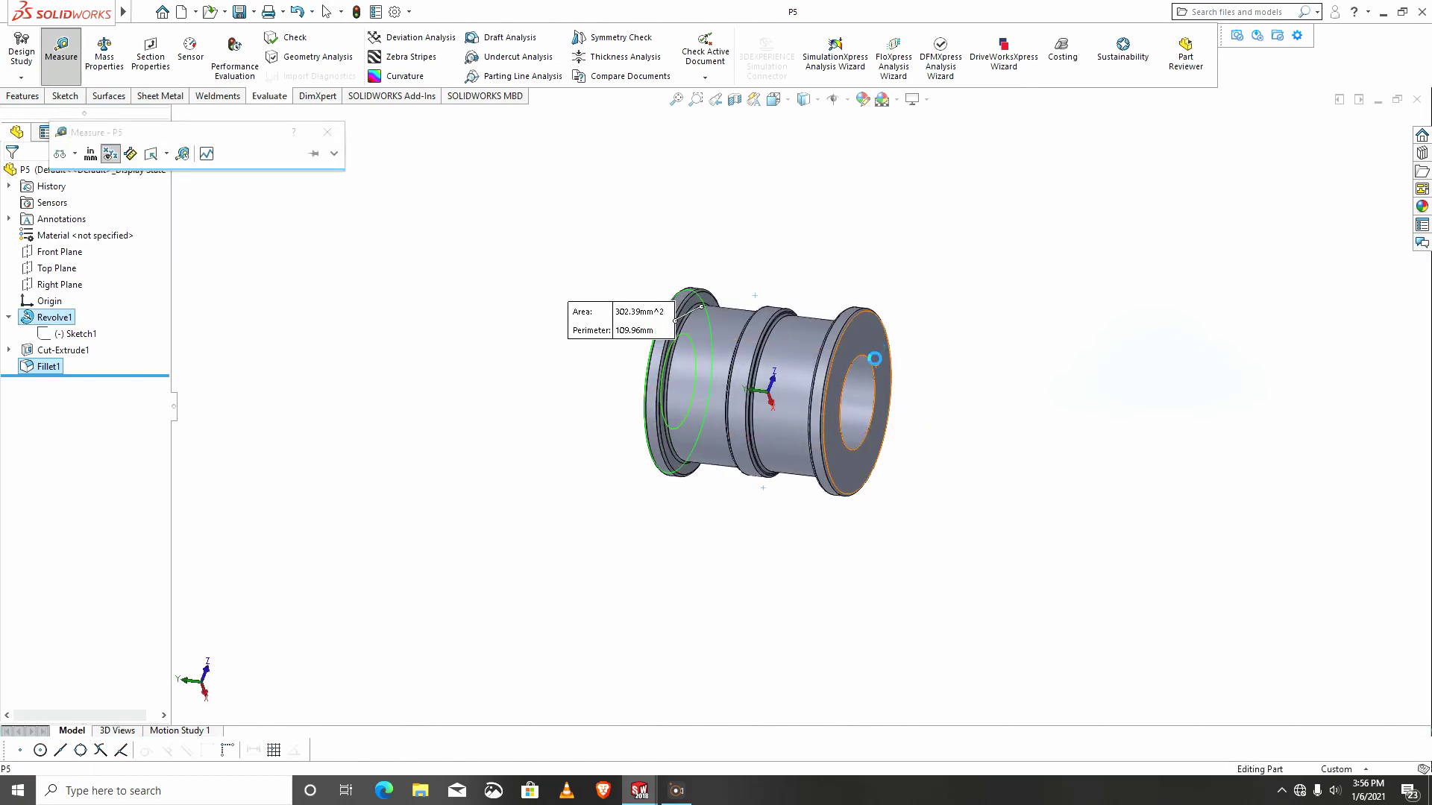
{"action": "left_click", "coordinate": [877, 347]}
{"action": "middle_click_drag", "start_coordinate": [746, 487], "coordinate": [747, 563]}
{"action": "left_click", "coordinate": [751, 548]}
Measure the outer rim of the P5 wheel's end flange and close the measurement.
{"action": "middle_click_drag", "start_coordinate": [811, 448], "coordinate": [709, 473]}
{"action": "scroll", "coordinate": [837, 426], "scroll_direction": "down", "scroll_amount": 5}
{"action": "left_click", "coordinate": [825, 407]}
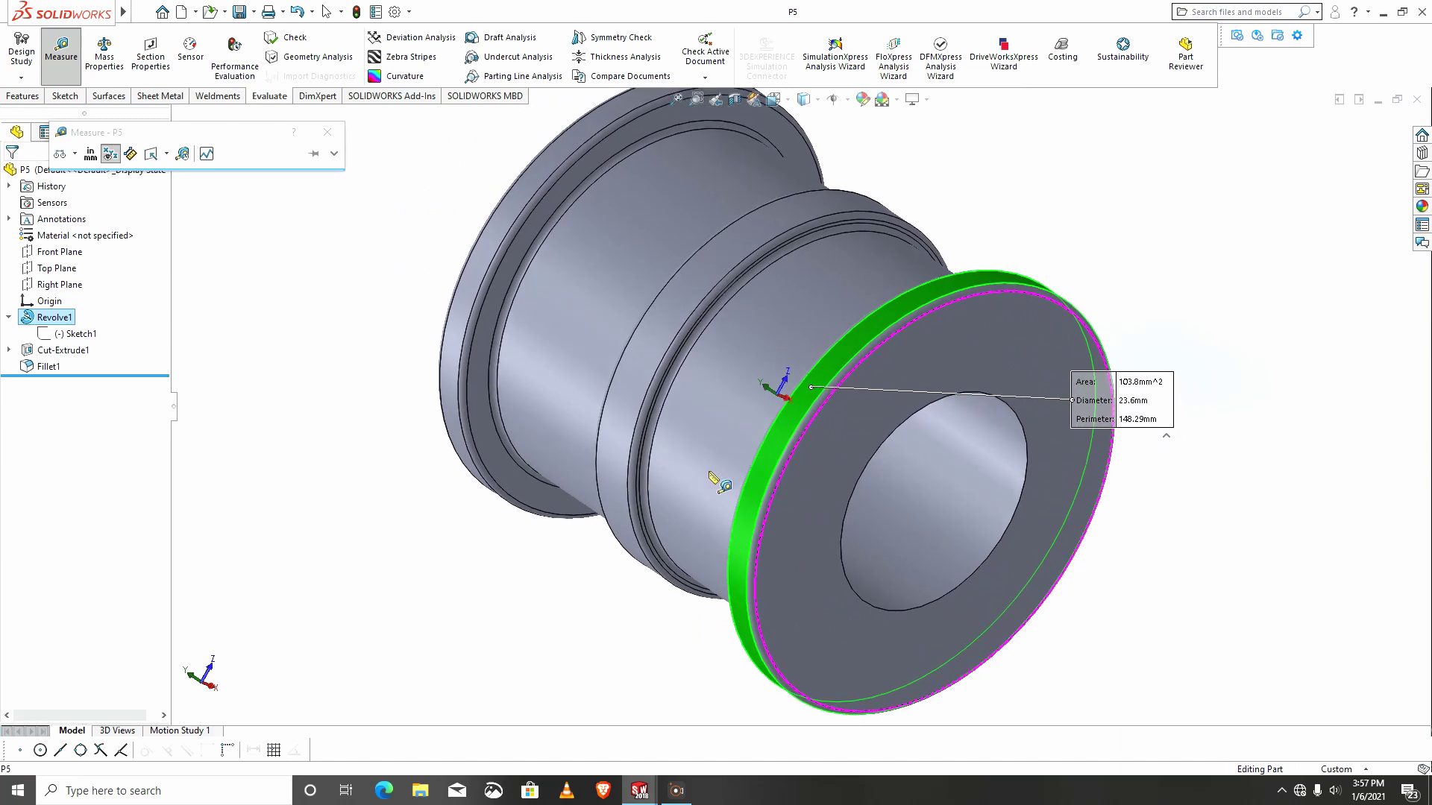
{"action": "left_click", "coordinate": [334, 133]}
{"action": "left_click", "coordinate": [337, 132]}
Open the profile sketch of the wheel's revolve feature for editing and view it face-on.
{"action": "scroll", "coordinate": [920, 420], "scroll_direction": "up", "scroll_amount": 5}
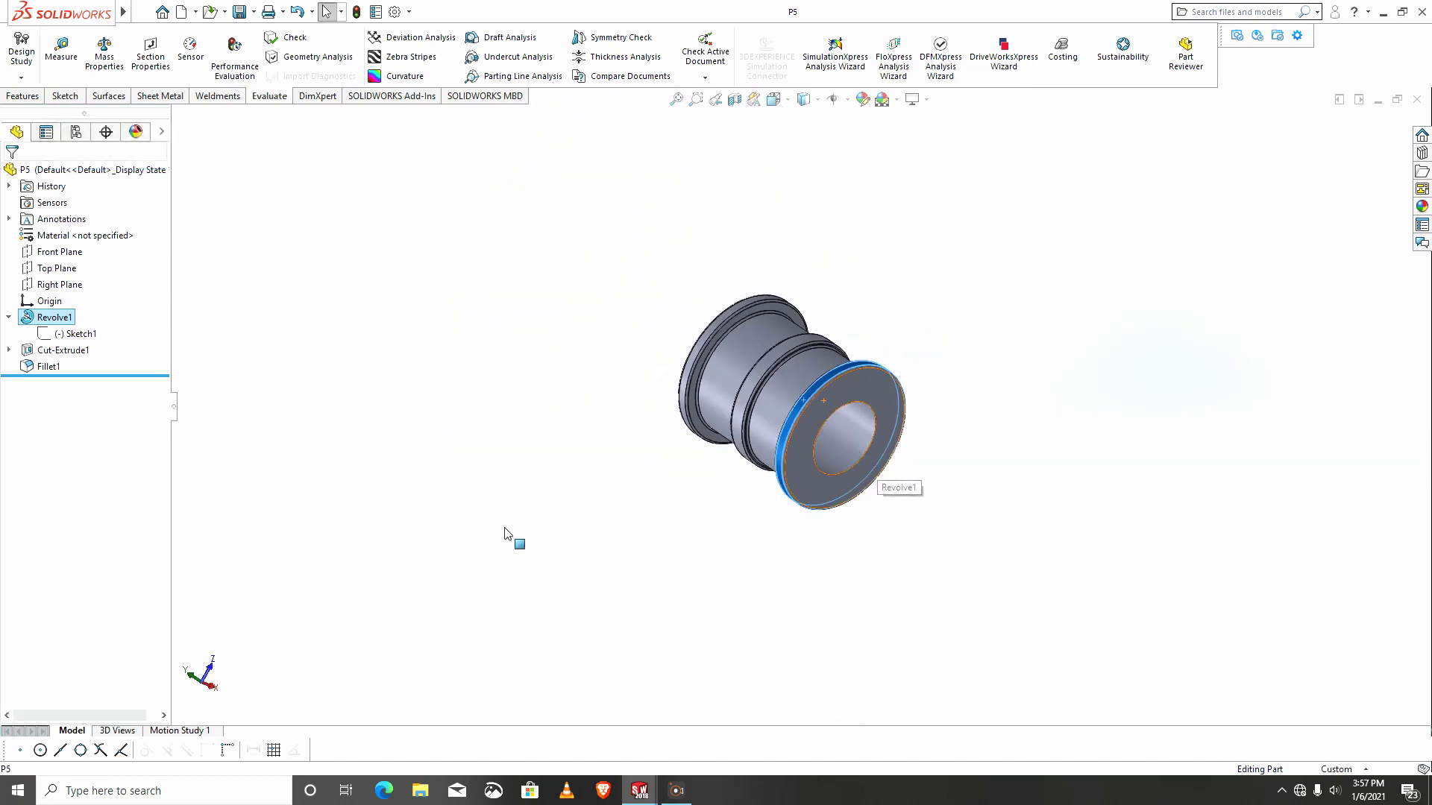
{"action": "left_click", "coordinate": [72, 335]}
{"action": "left_click", "coordinate": [80, 289]}
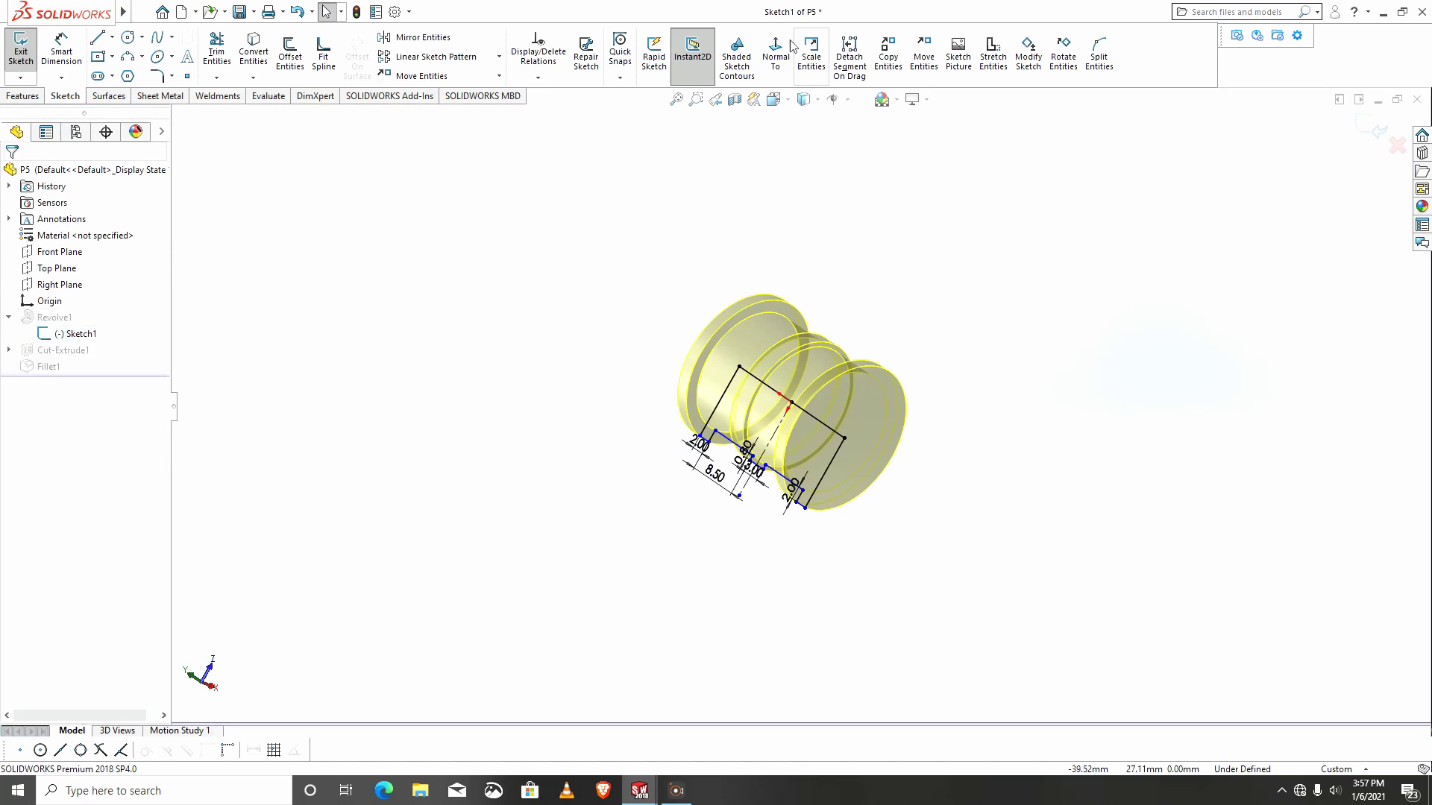
{"action": "left_click", "coordinate": [782, 51]}
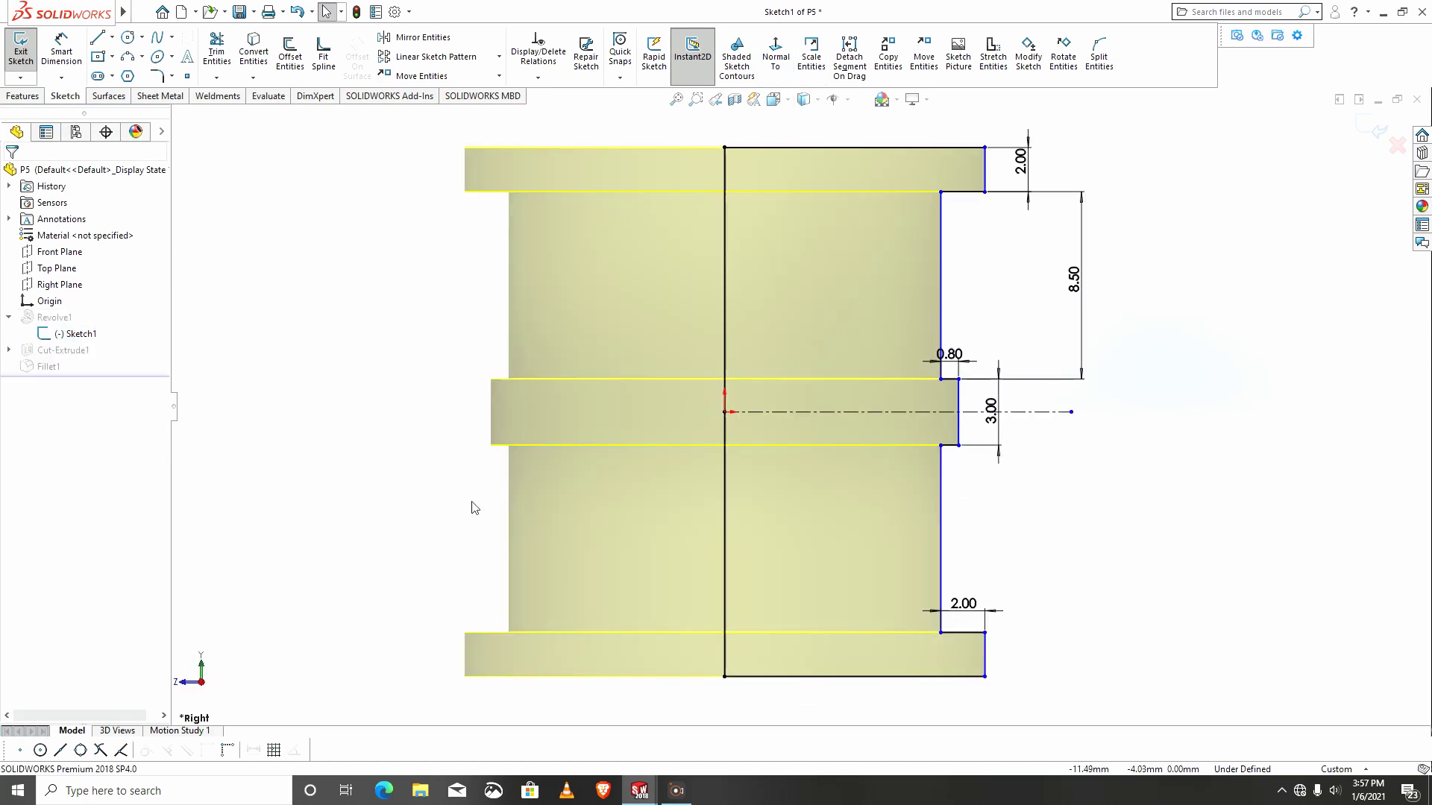
{"action": "key", "text": "f"}
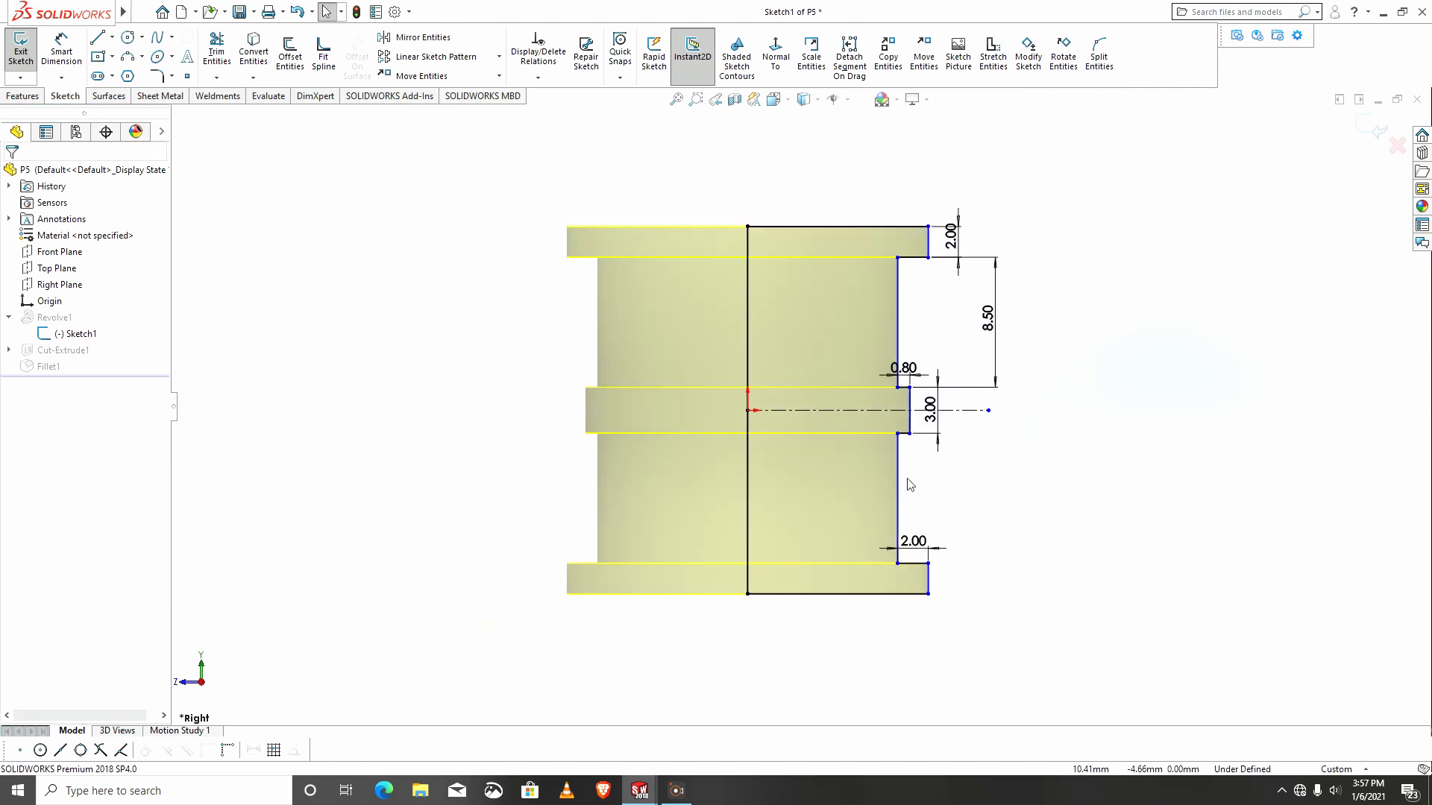
{"action": "scroll", "coordinate": [884, 285], "scroll_direction": "down", "scroll_amount": 1}
{"action": "scroll", "coordinate": [853, 293], "scroll_direction": "up", "scroll_amount": 2}
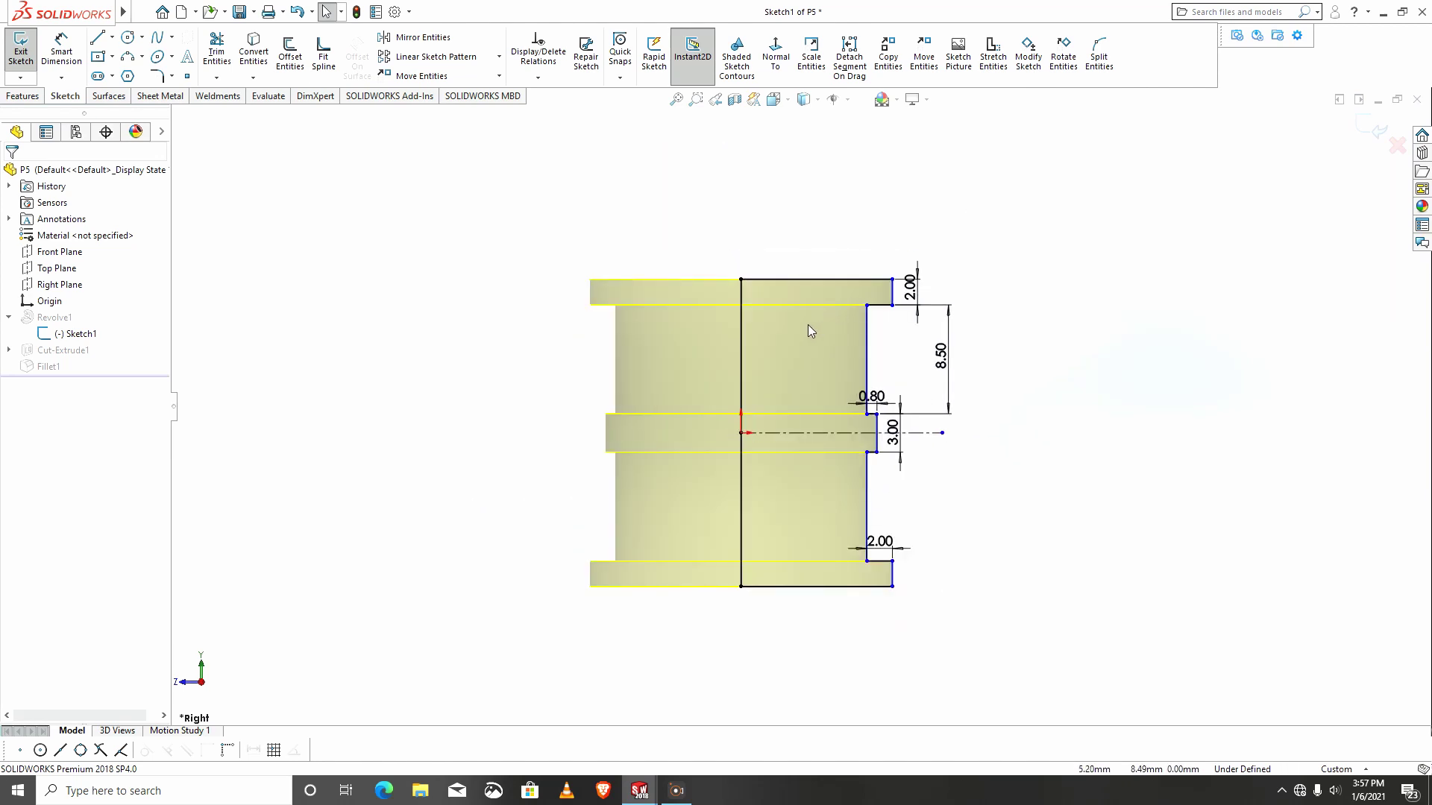
{"action": "scroll", "coordinate": [805, 311], "scroll_direction": "down", "scroll_amount": 3}
Dimension the profile from its vertical centre line to the flange's outer edge as 25 mm.
{"action": "left_click", "coordinate": [75, 68]}
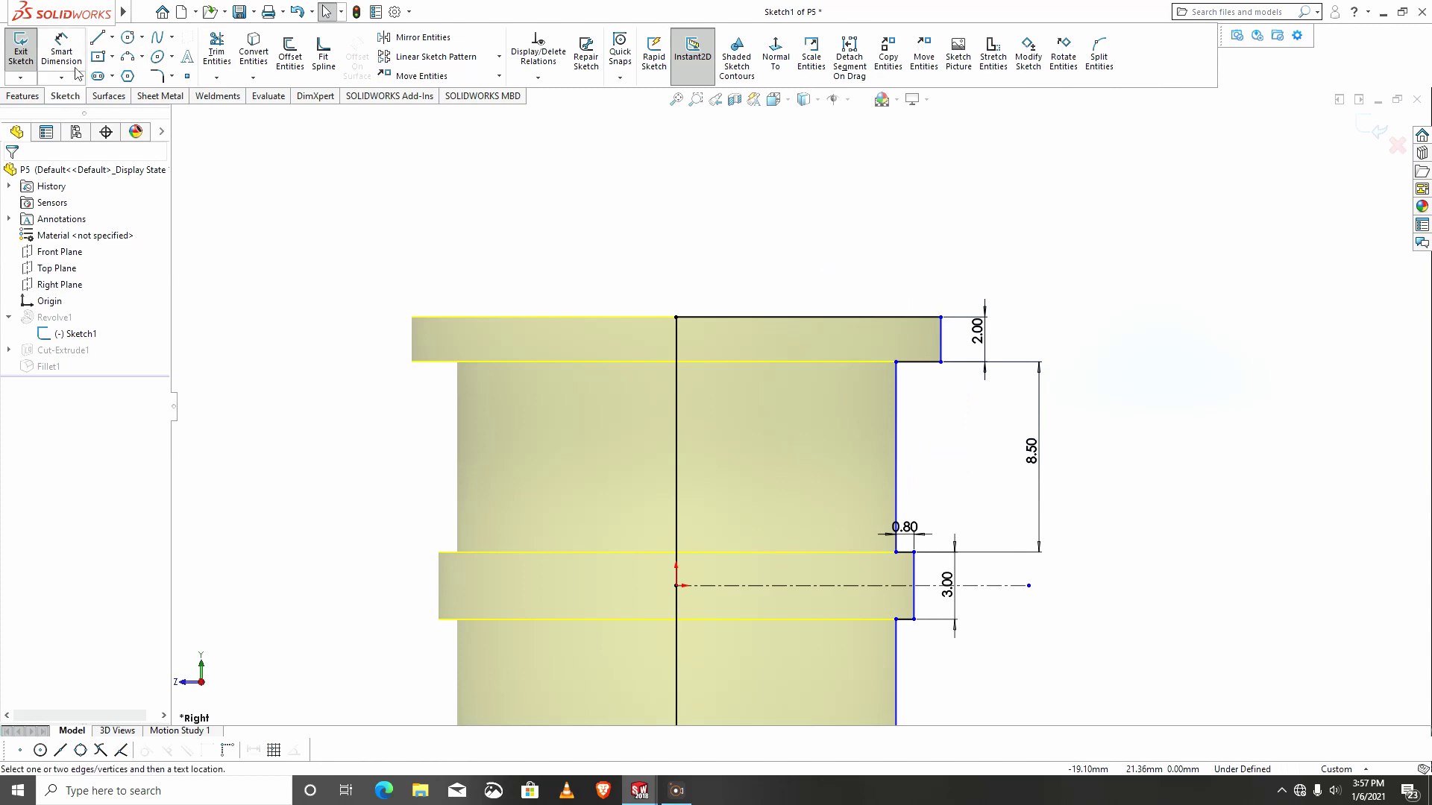
{"action": "left_click", "coordinate": [945, 389]}
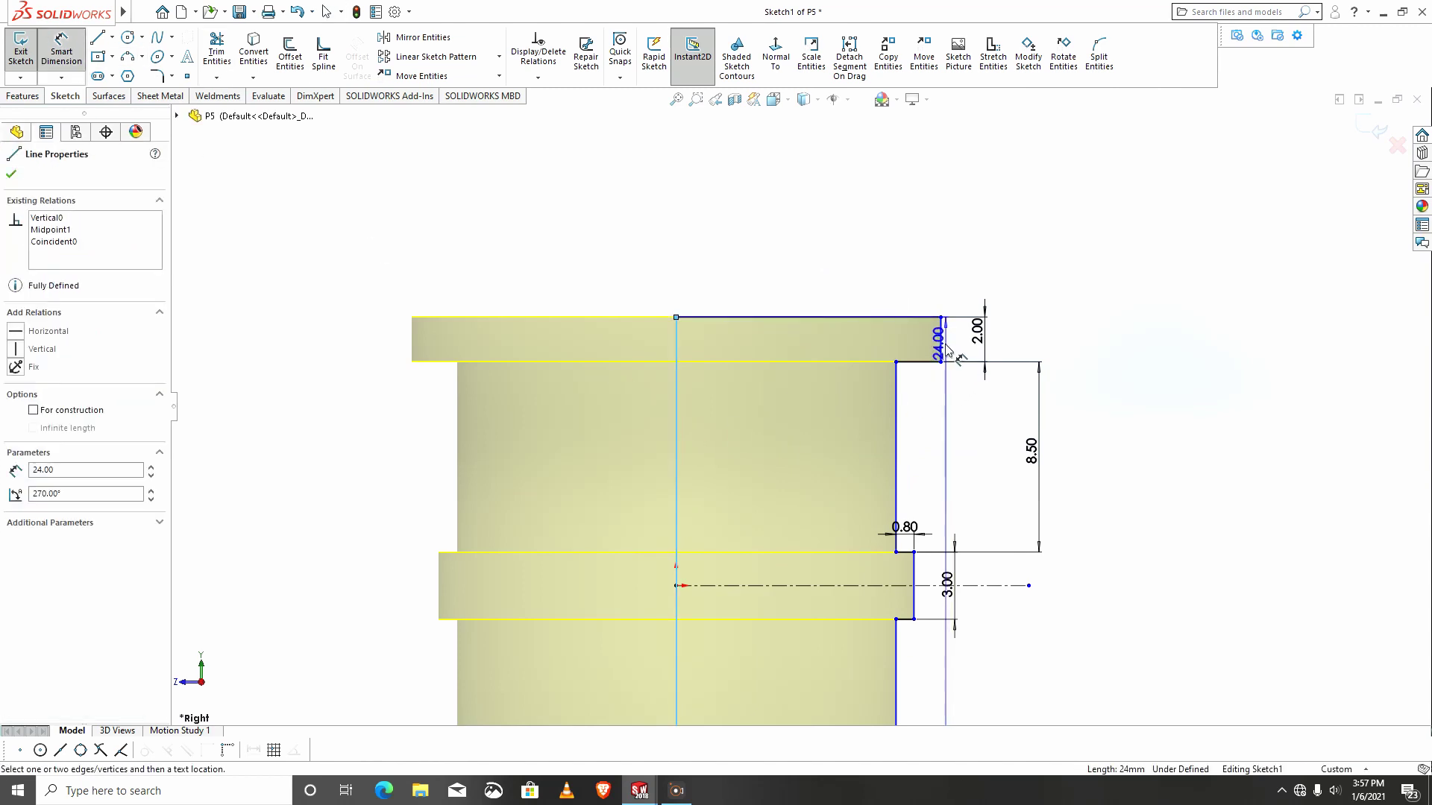
{"action": "left_click", "coordinate": [676, 339]}
{"action": "left_click", "coordinate": [735, 298]}
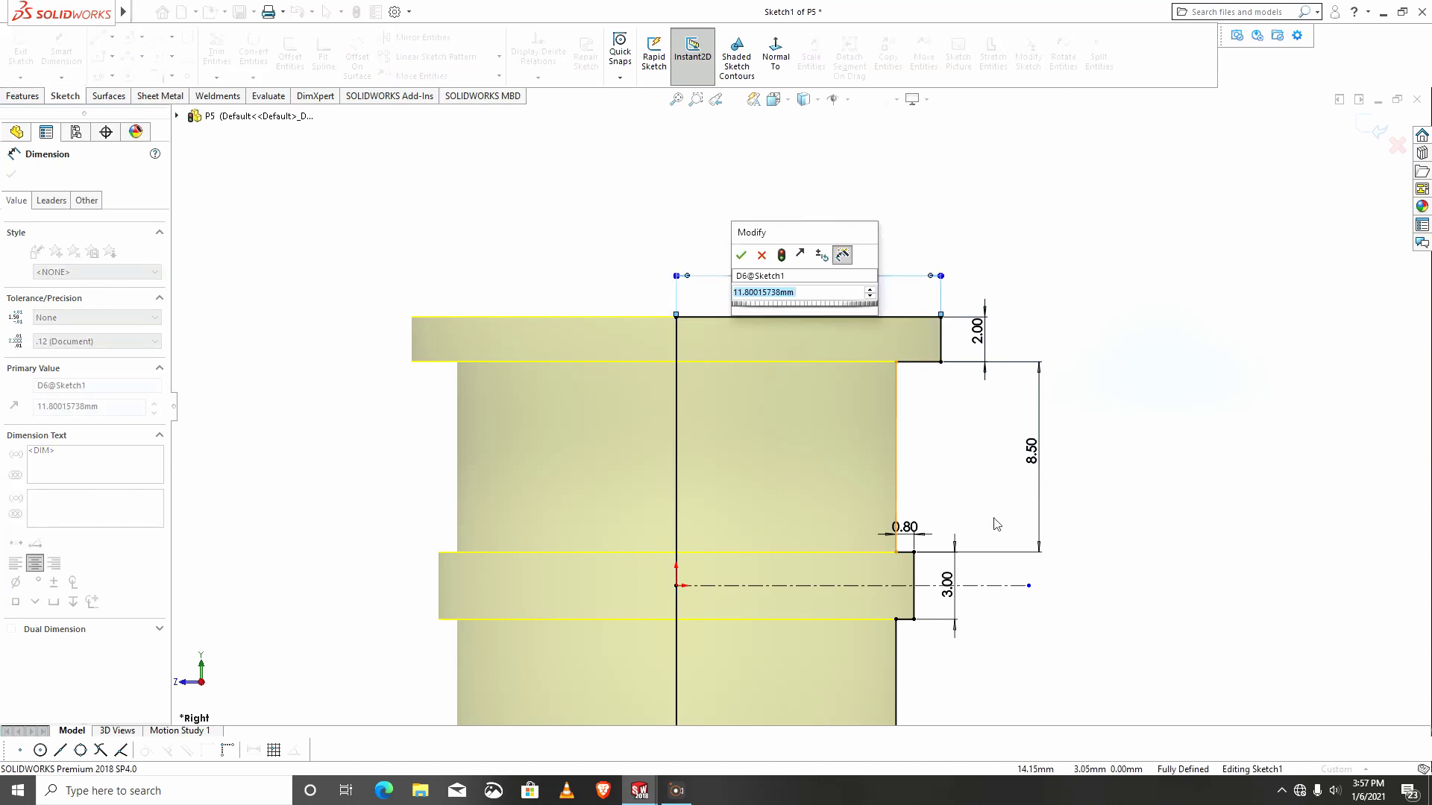
{"action": "key", "text": "Return"}
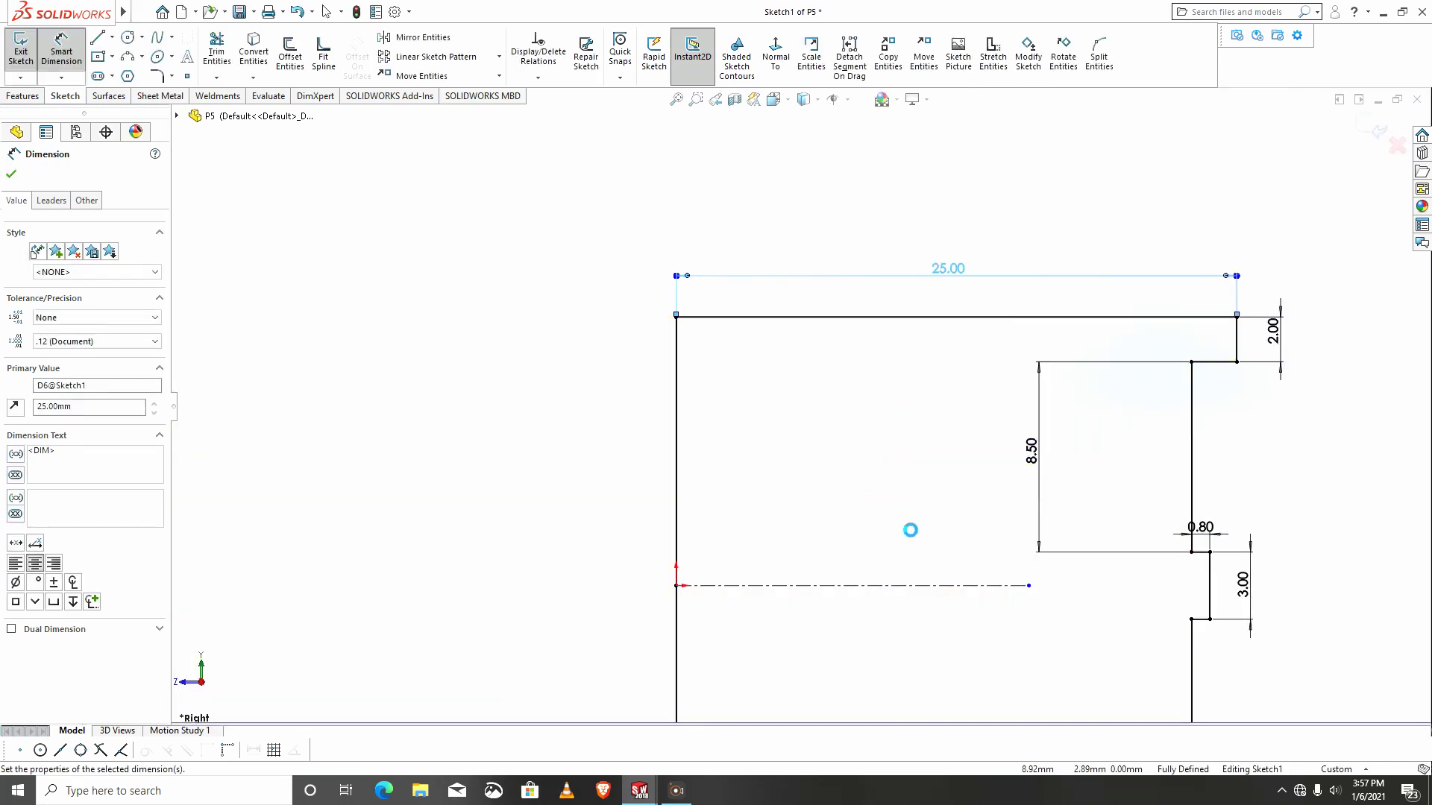
{"action": "scroll", "coordinate": [910, 530], "scroll_direction": "up", "scroll_amount": 4}
{"action": "scroll", "coordinate": [927, 545], "scroll_direction": "down", "scroll_amount": 1}
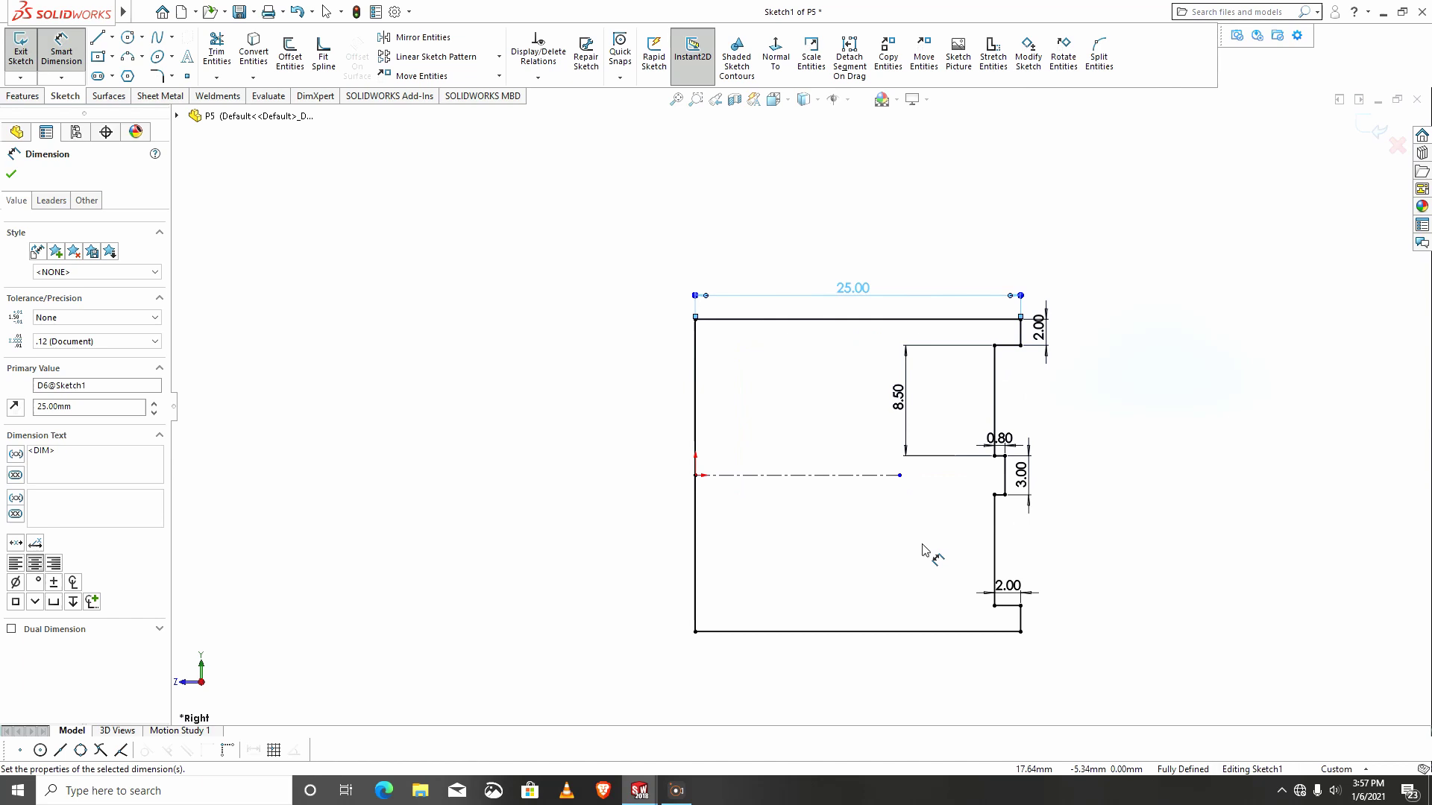
{"action": "left_click", "coordinate": [11, 176]}
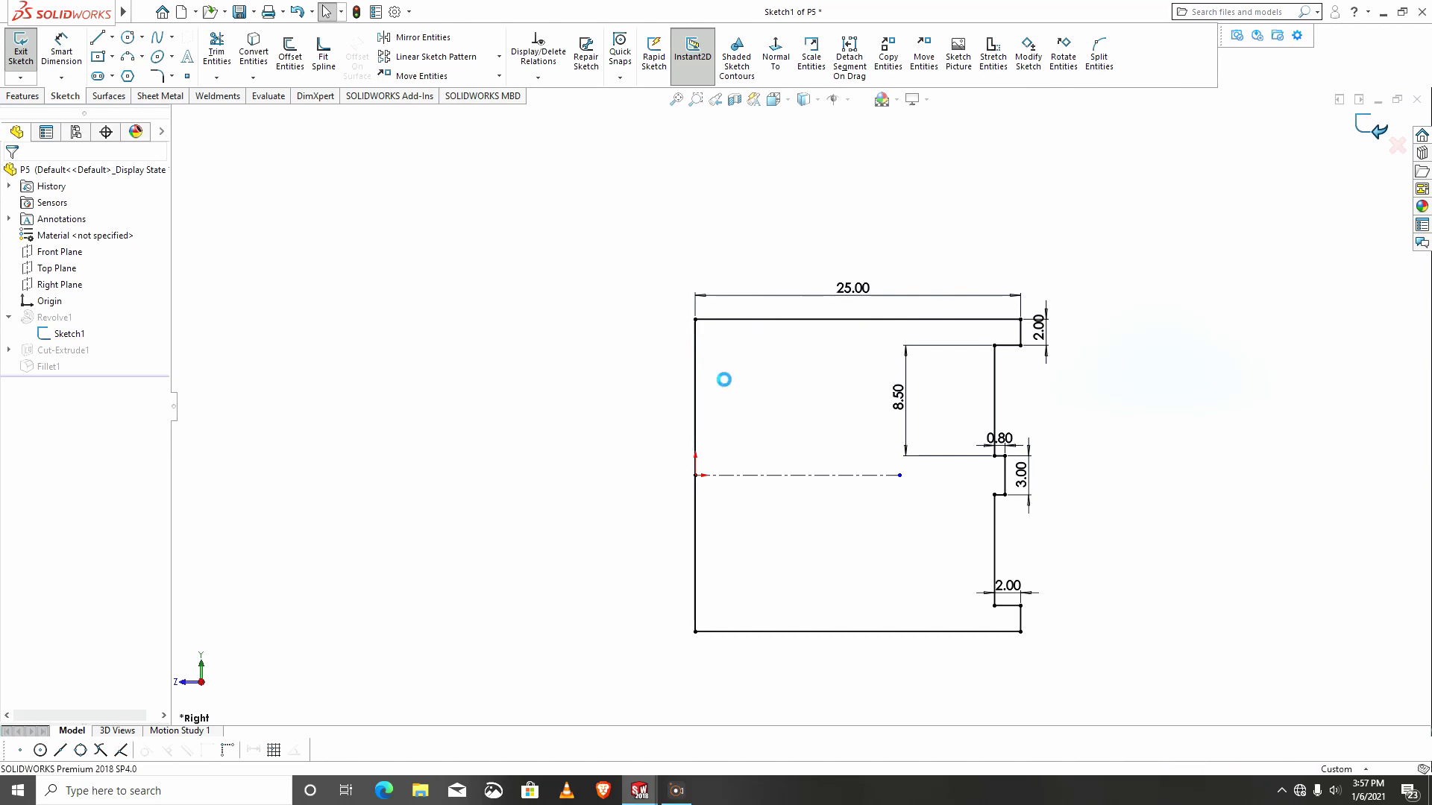
Save the updated P5 part and inspect the enlarged wheel.
{"action": "mouse_move", "coordinate": [727, 466]}
{"action": "middle_mouse_down"}
{"action": "mouse_move", "coordinate": [632, 298]}
{"action": "mouse_move", "coordinate": [643, 405]}
{"action": "mouse_move", "coordinate": [656, 417]}
{"action": "mouse_move", "coordinate": [690, 403]}
{"action": "mouse_move", "coordinate": [707, 460]}
{"action": "mouse_move", "coordinate": [721, 457]}
{"action": "middle_mouse_up"}
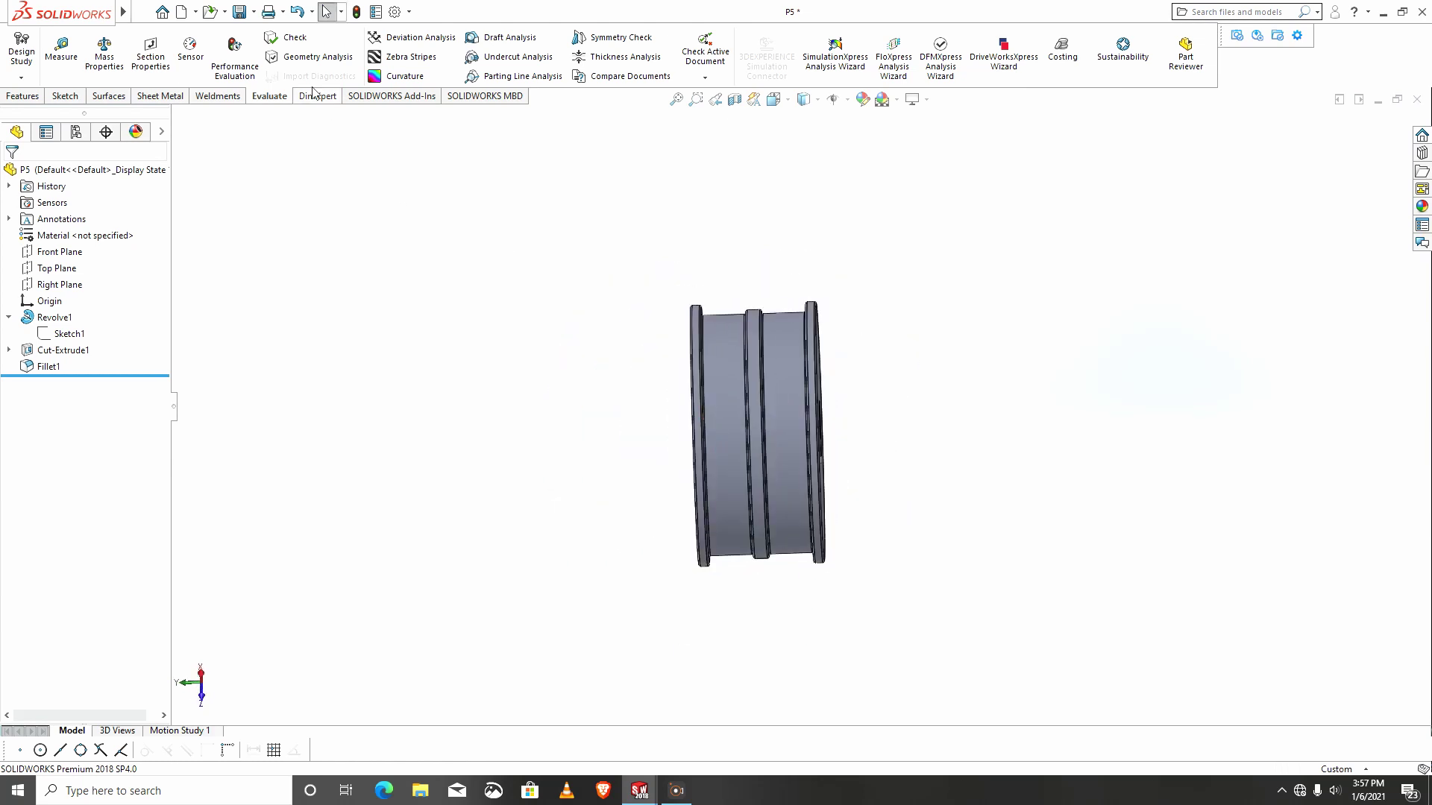
{"action": "left_click", "coordinate": [238, 11]}
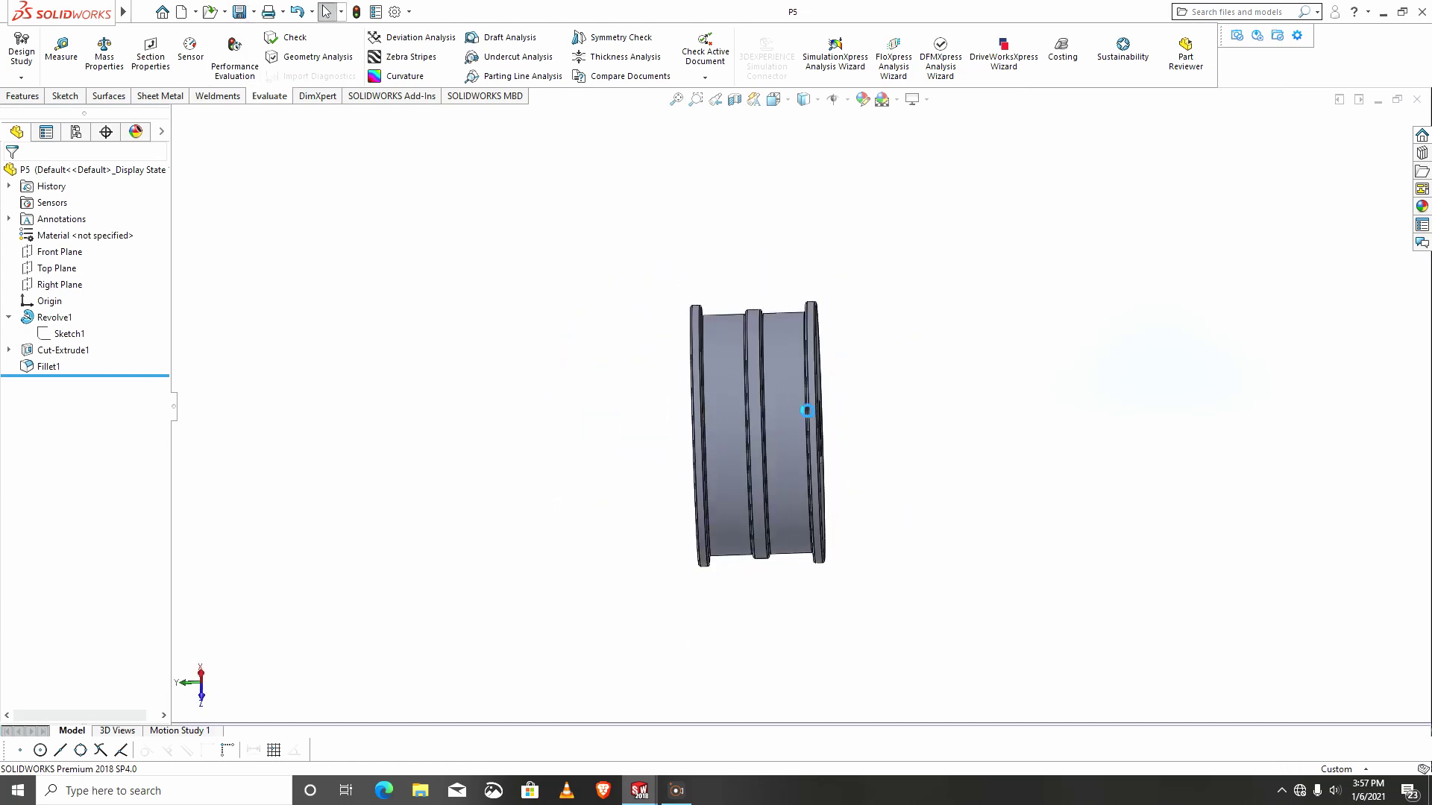
{"action": "scroll", "coordinate": [798, 422], "scroll_direction": "down", "scroll_amount": 1}
{"action": "middle_click_drag", "start_coordinate": [795, 422], "coordinate": [672, 405]}
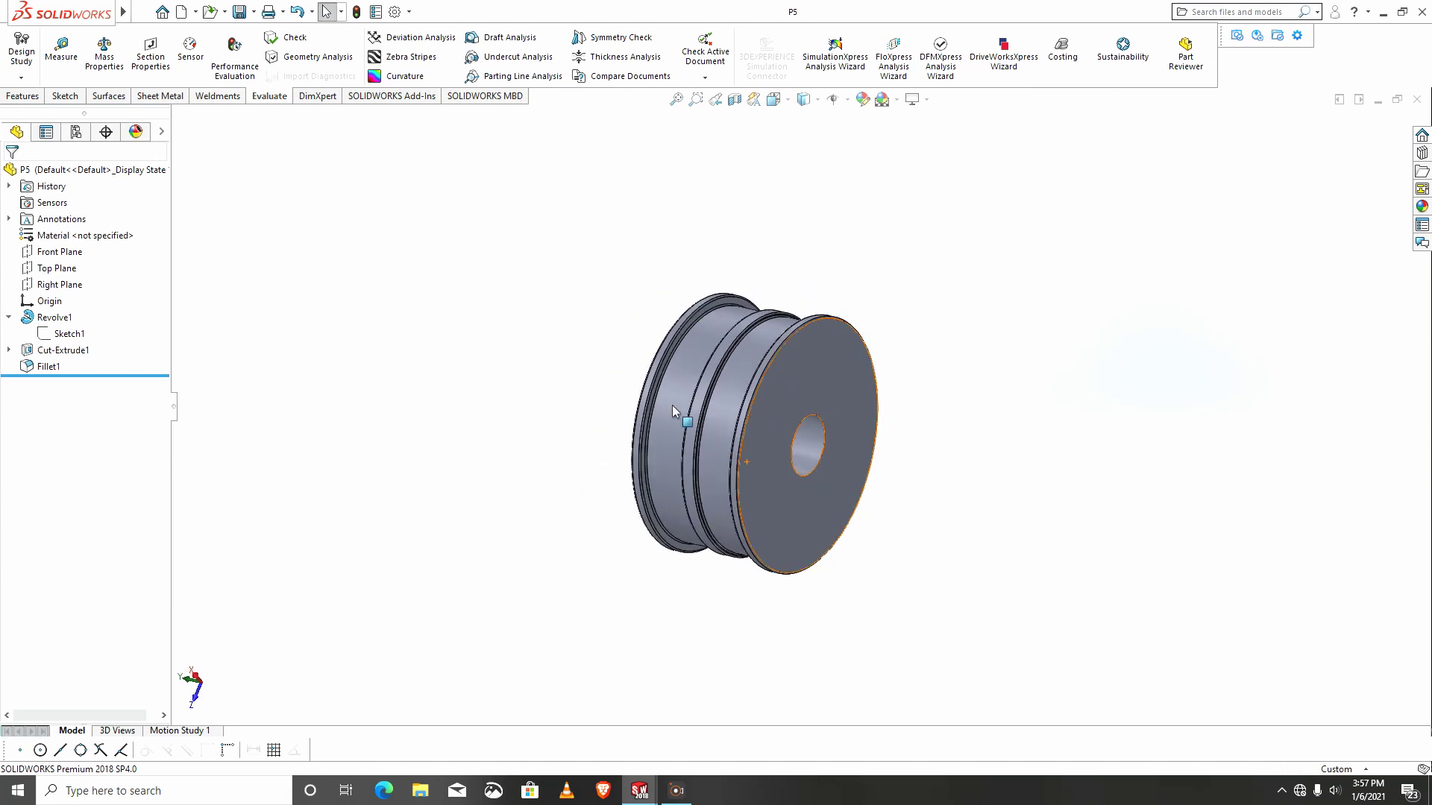
Create a new part and start a sketch on the Right Plane.
{"action": "left_click", "coordinate": [195, 12]}
{"action": "left_click", "coordinate": [190, 30]}
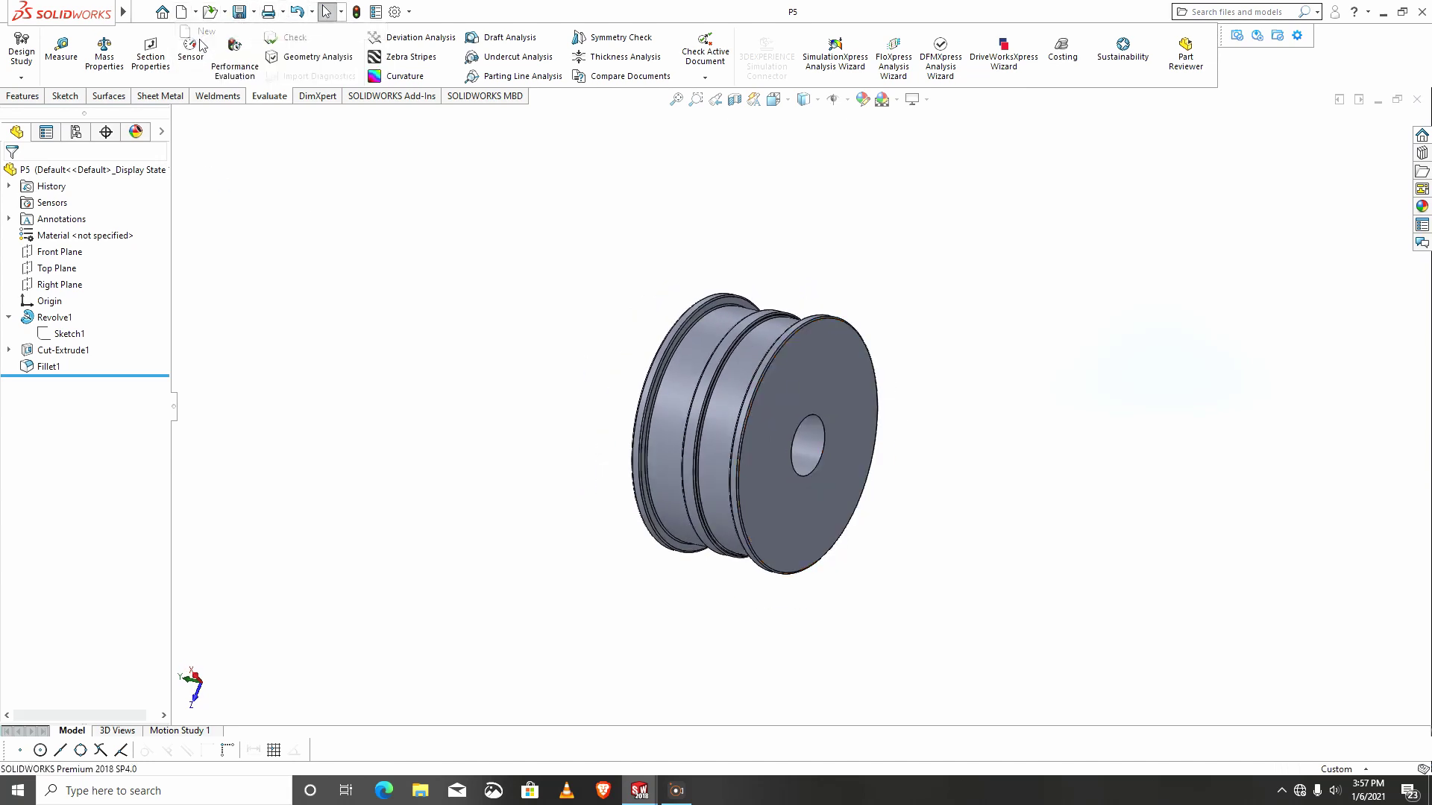
{"action": "left_click", "coordinate": [818, 558]}
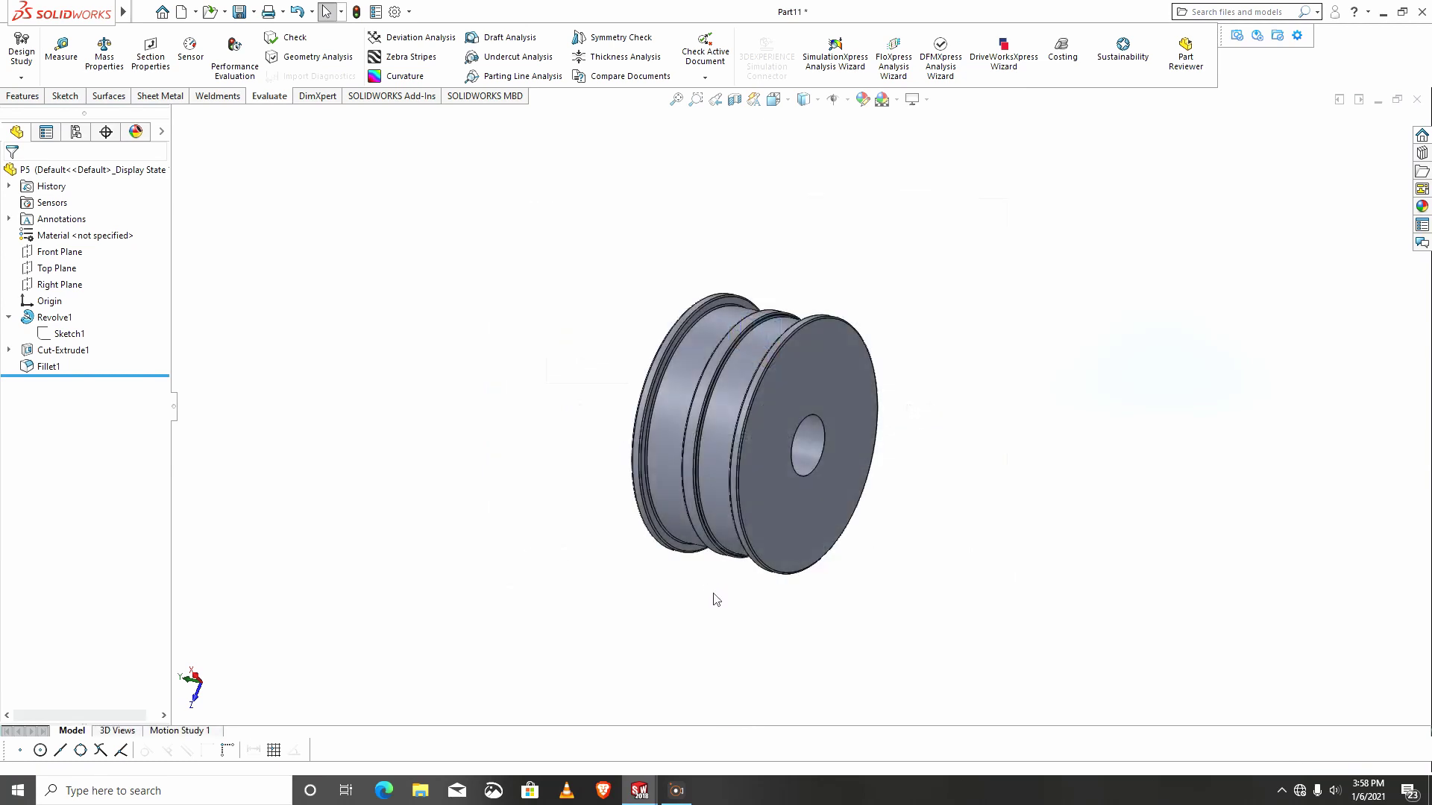
{"action": "left_click", "coordinate": [47, 285]}
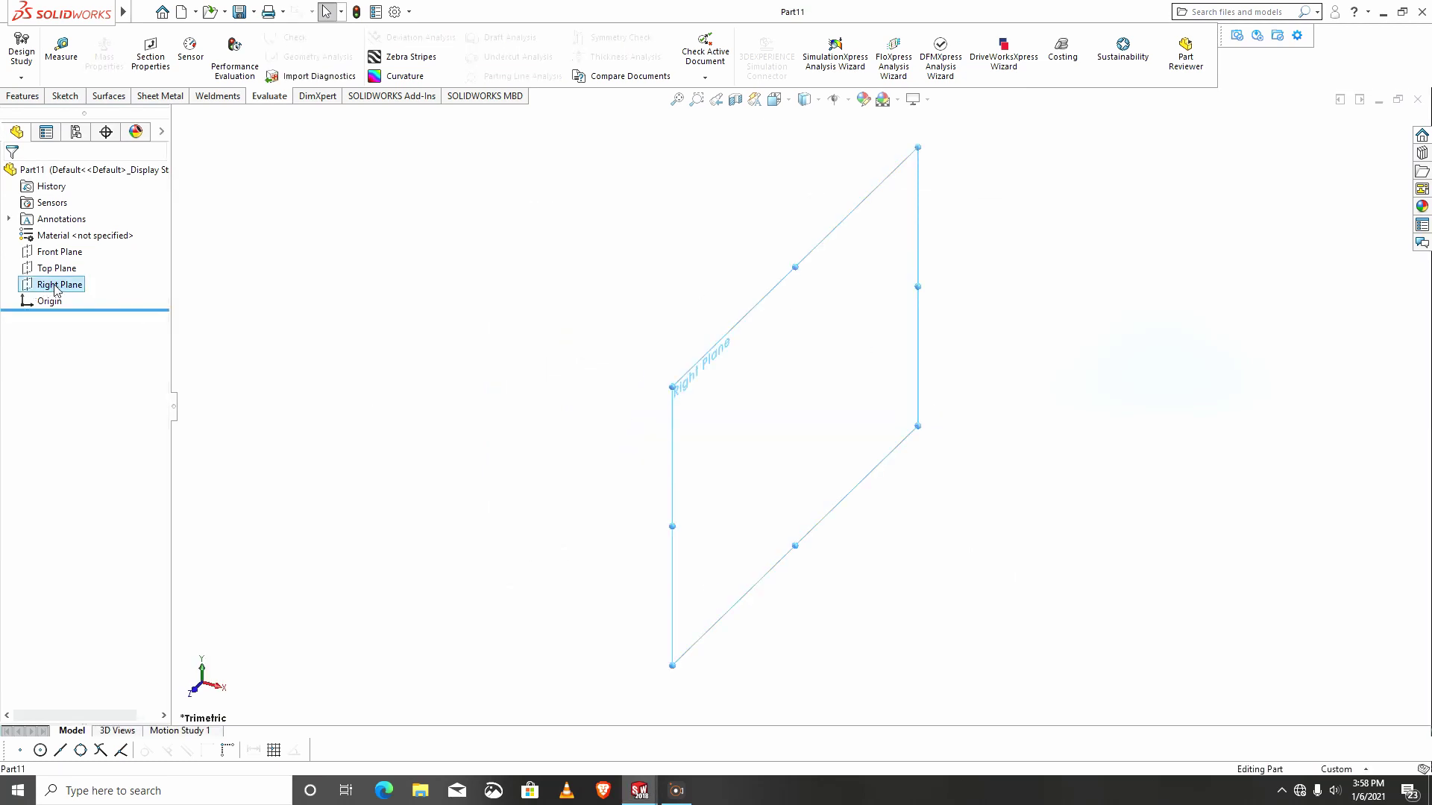
{"action": "left_click", "coordinate": [62, 263]}
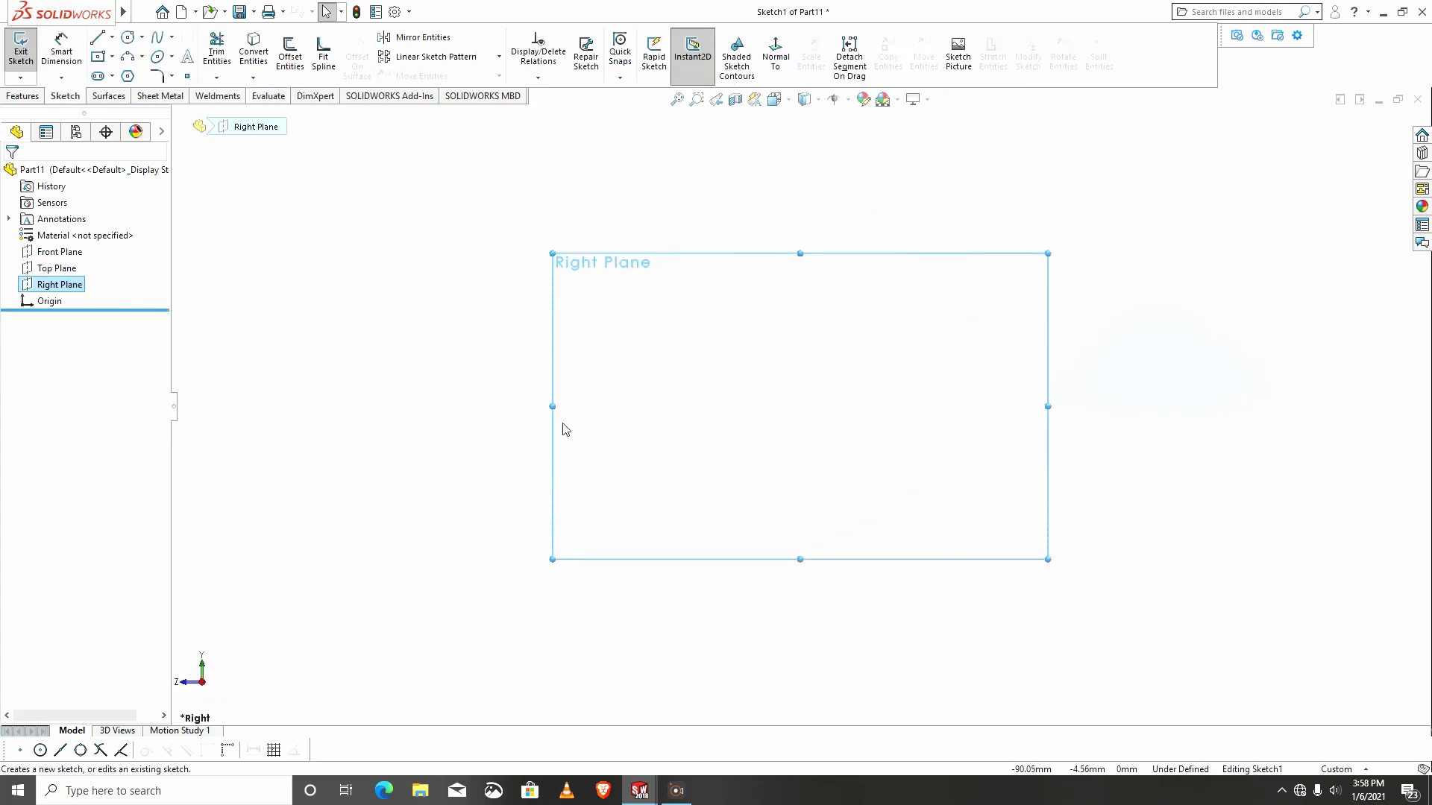
Sketch a corner rectangle about 98 mm long, with its upper edge passing through the origin.
{"action": "left_click", "coordinate": [112, 57]}
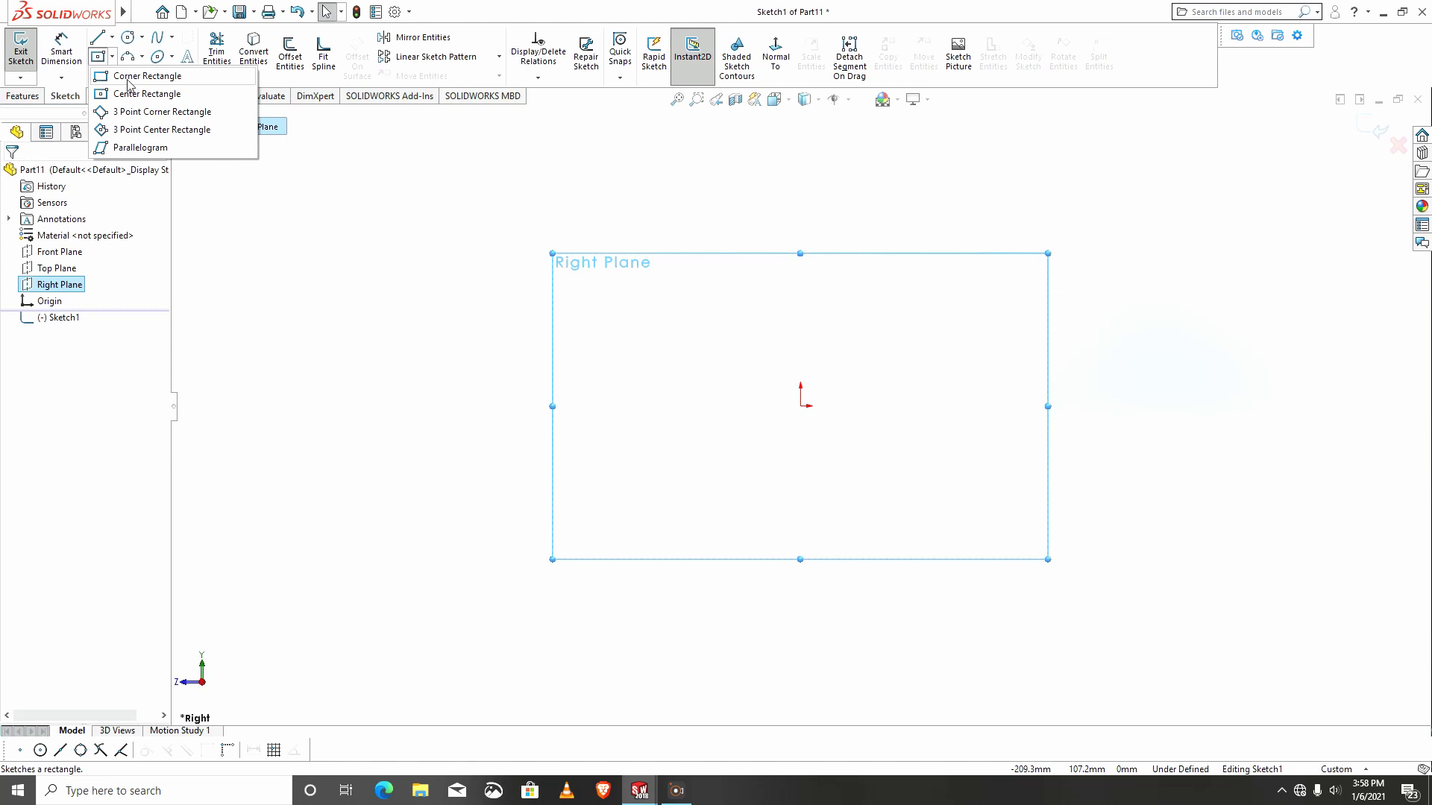
{"action": "left_click", "coordinate": [120, 76]}
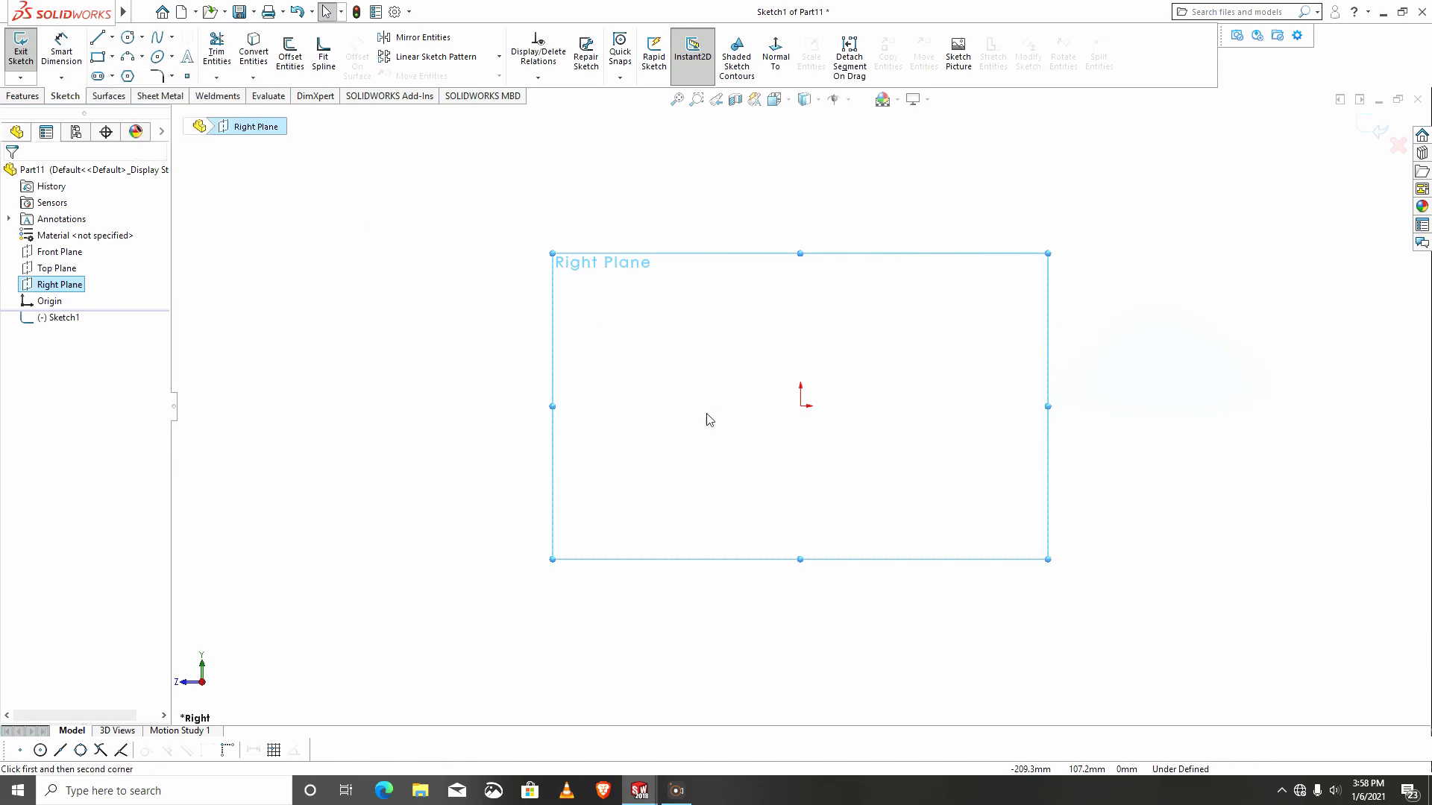
{"action": "left_click", "coordinate": [666, 406]}
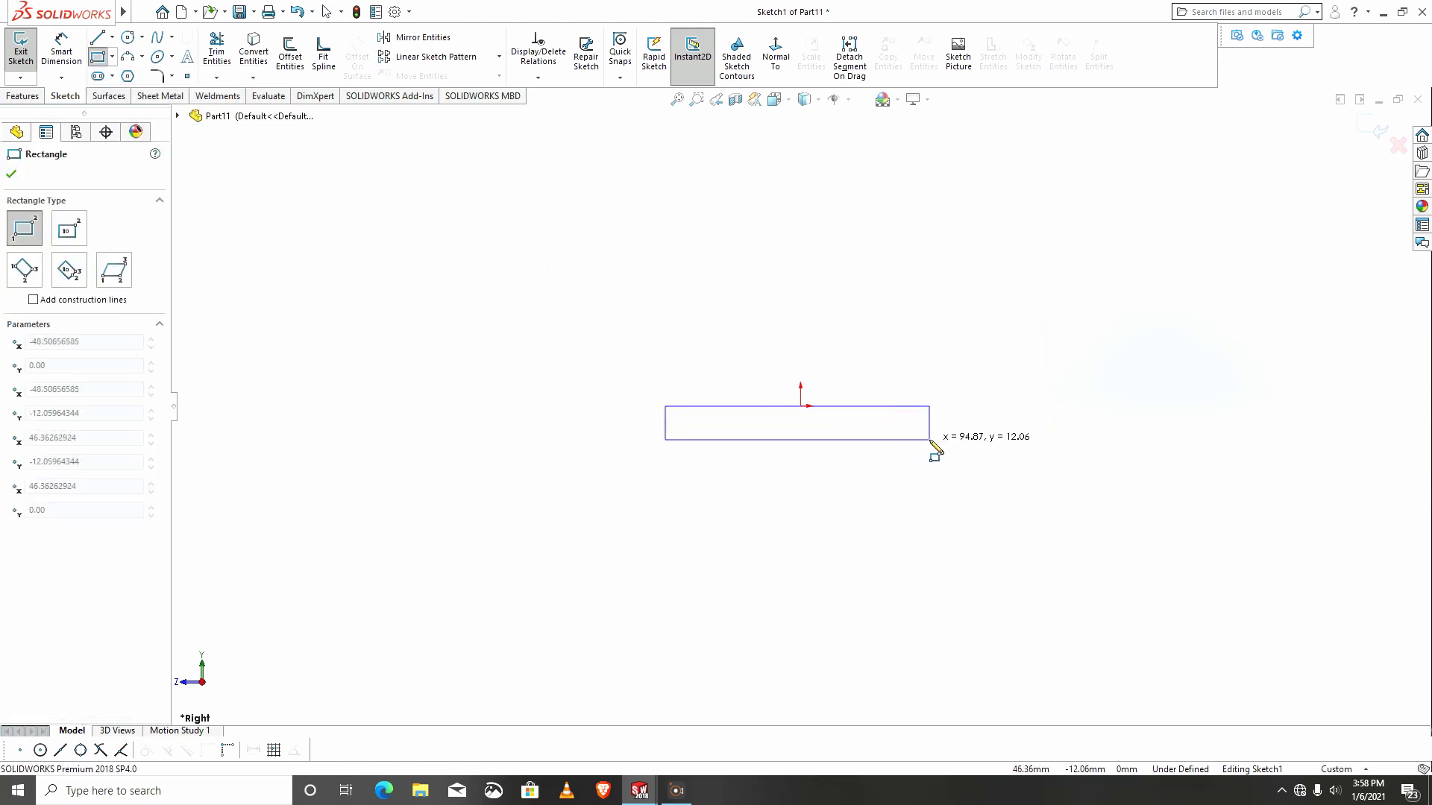
{"action": "left_click", "coordinate": [938, 441]}
{"action": "key", "text": "Escape"}
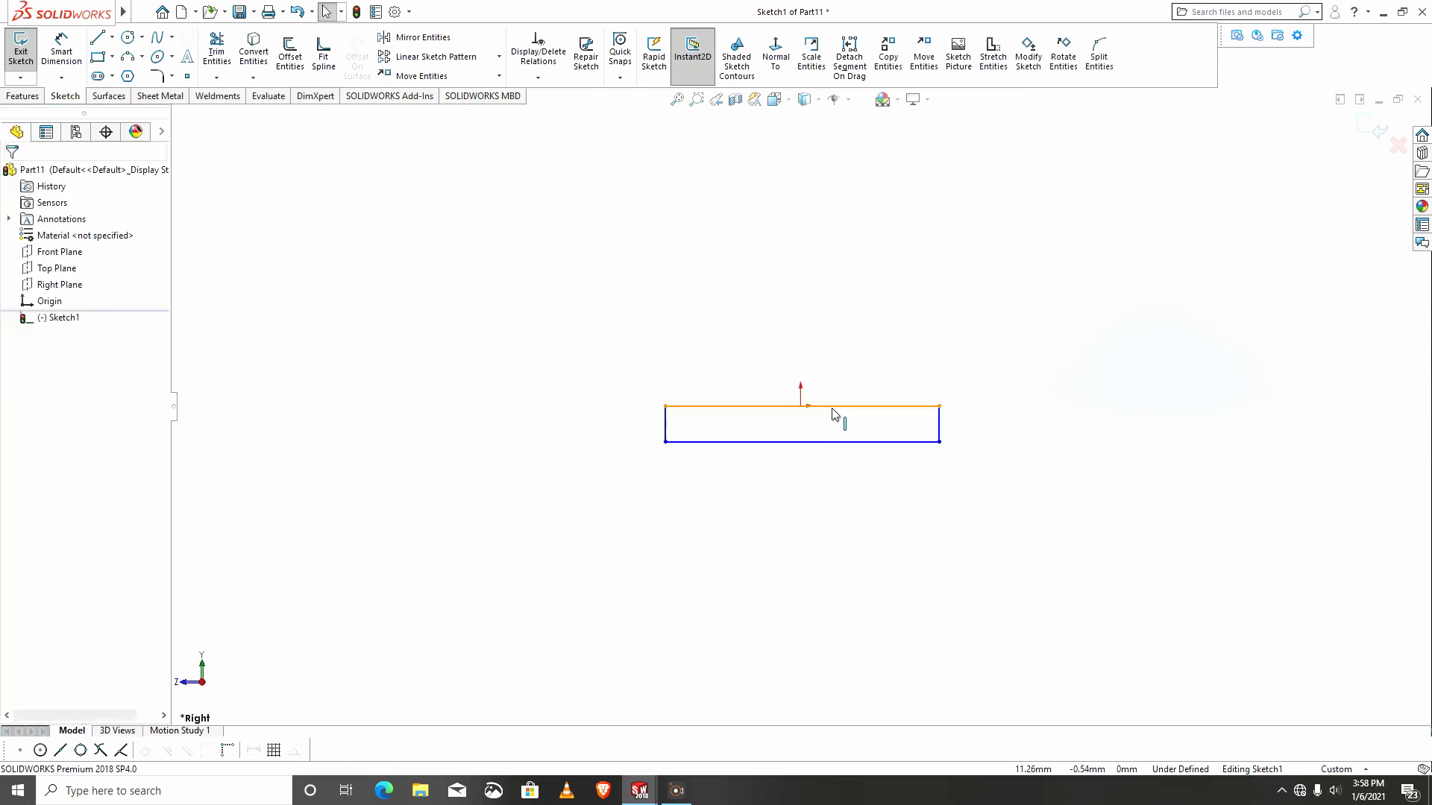
Add a midpoint relation between the rectangle's upper edge and the origin.
{"action": "left_click", "coordinate": [833, 408]}
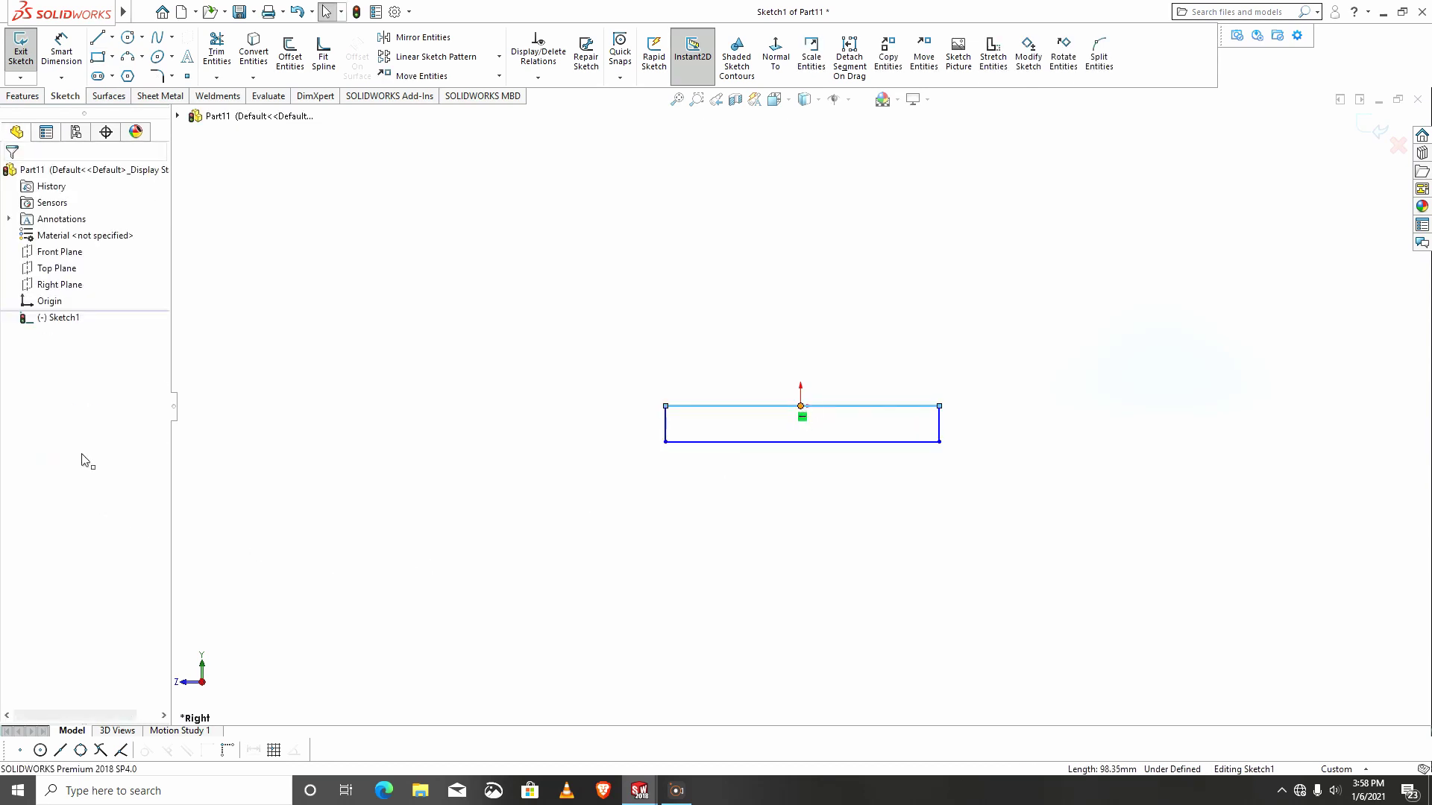
{"action": "left_click", "coordinate": [16, 416]}
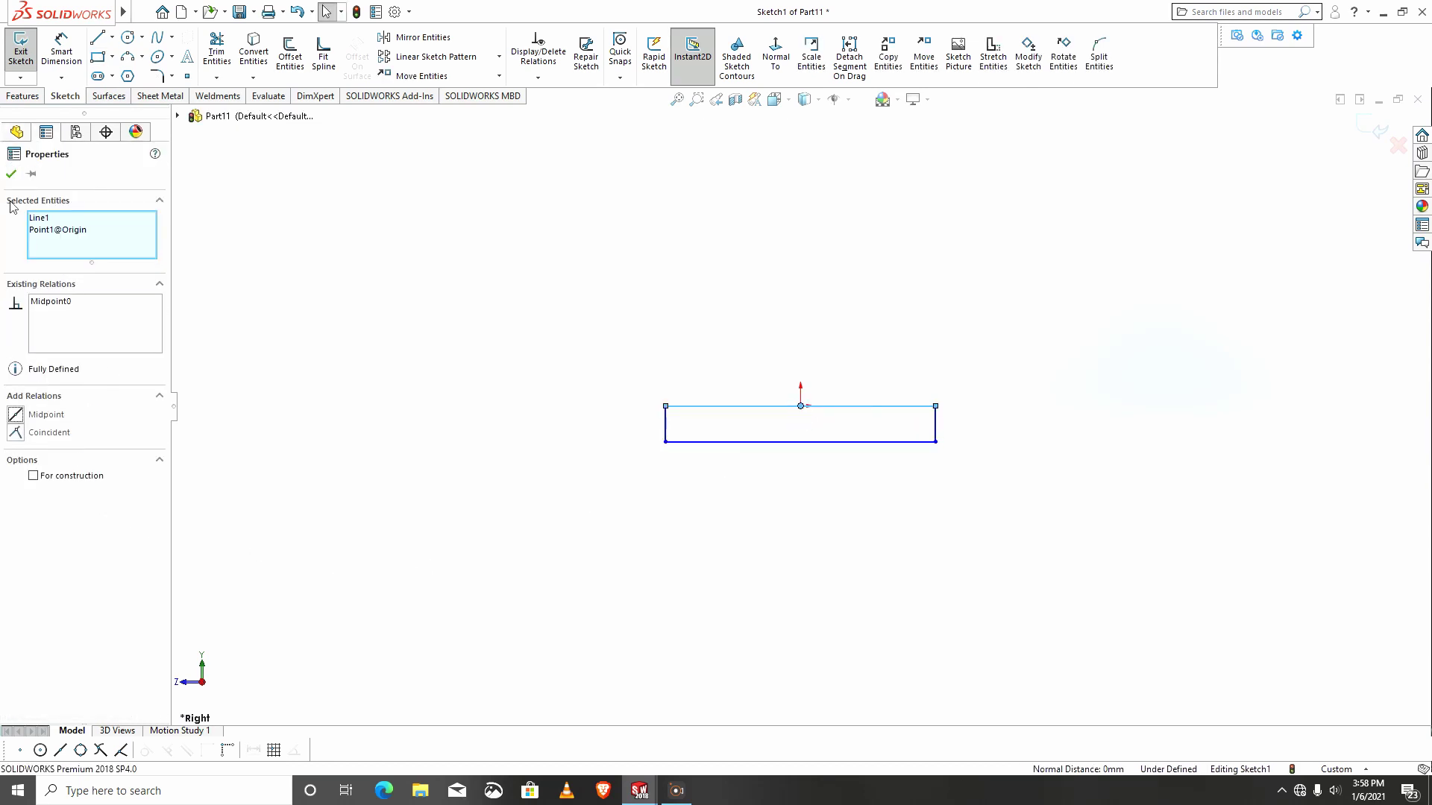
{"action": "left_click", "coordinate": [11, 176]}
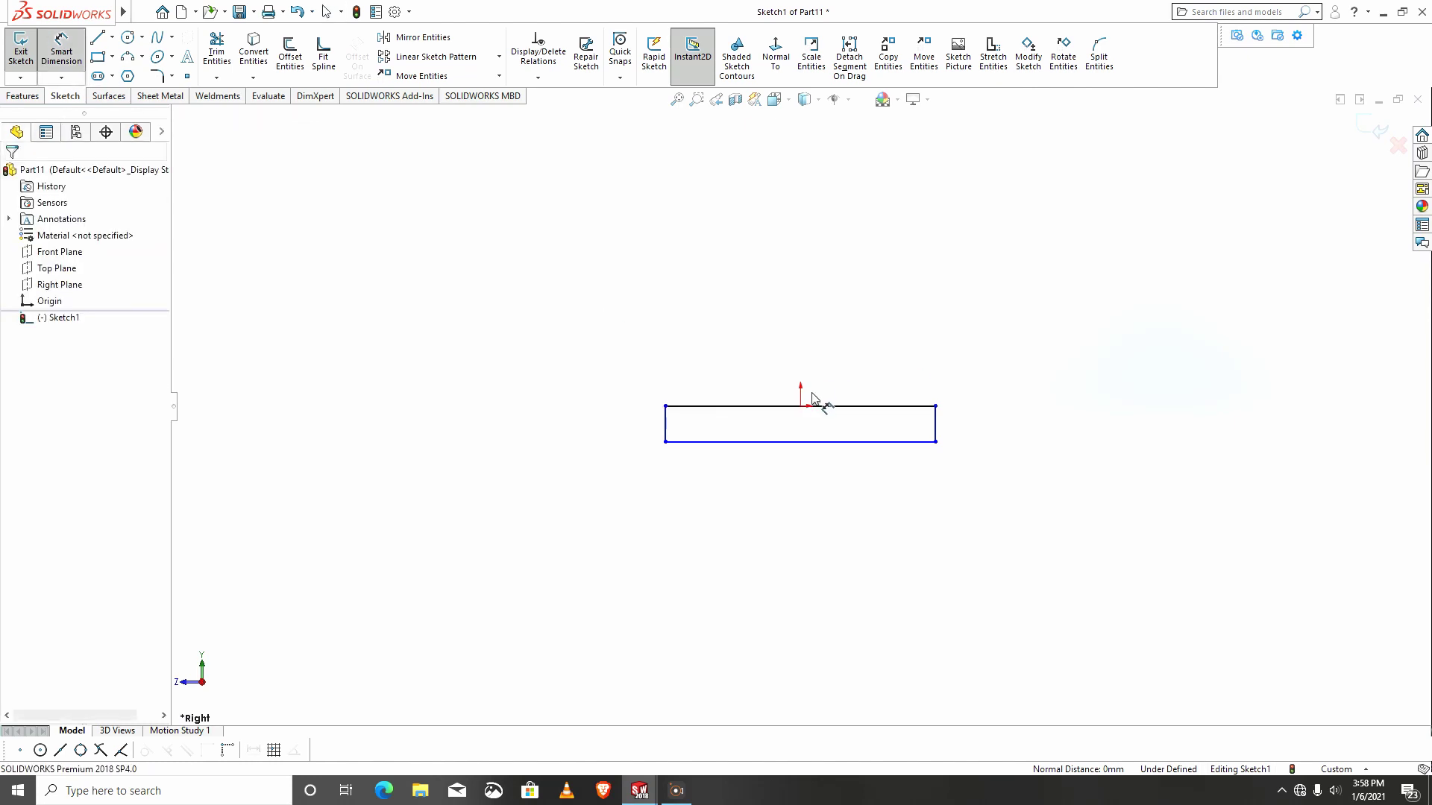
Dimension the rectangle's length as 75 mm.
{"action": "left_click", "coordinate": [805, 334]}
{"action": "double_click", "coordinate": [804, 335]}
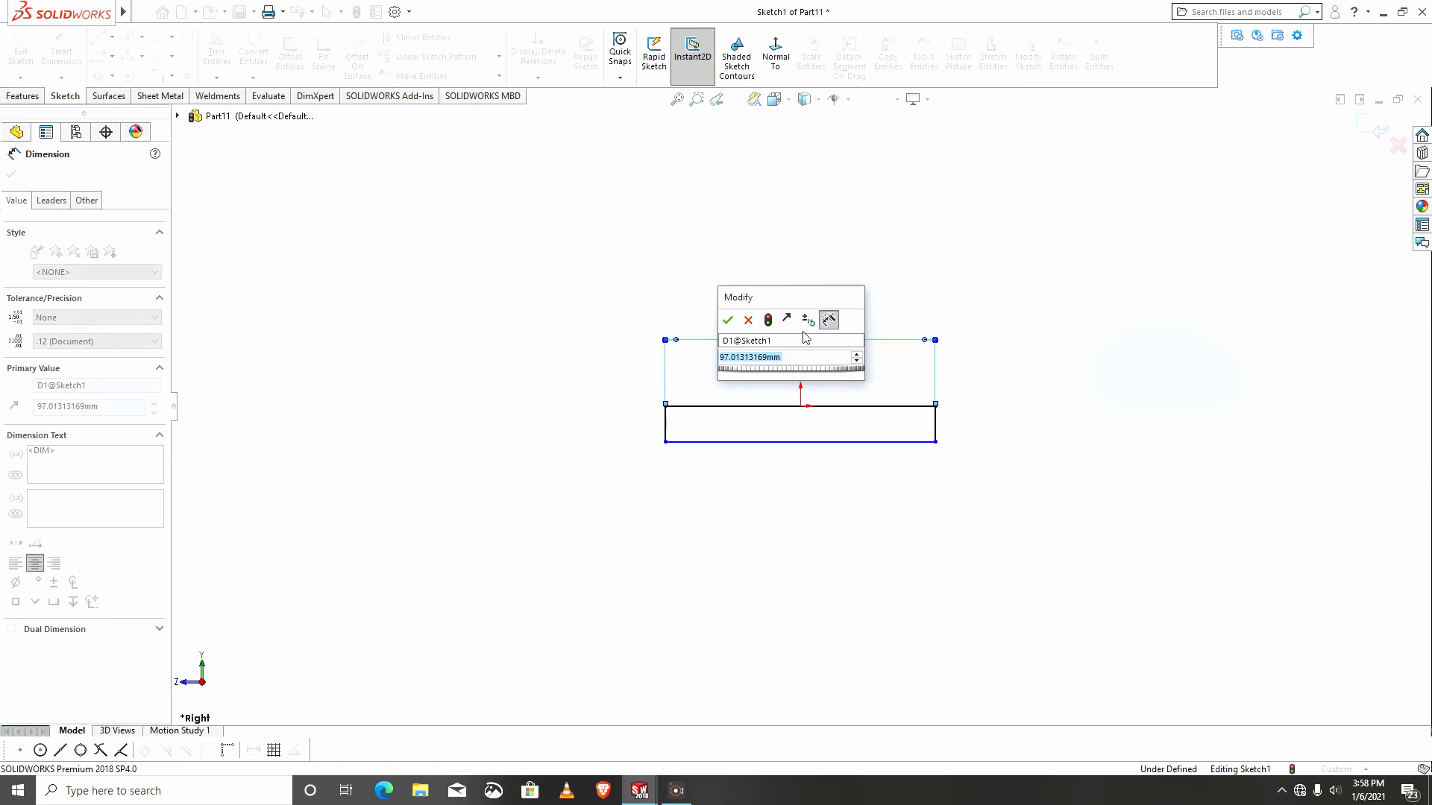
{"action": "type", "text": "75"}
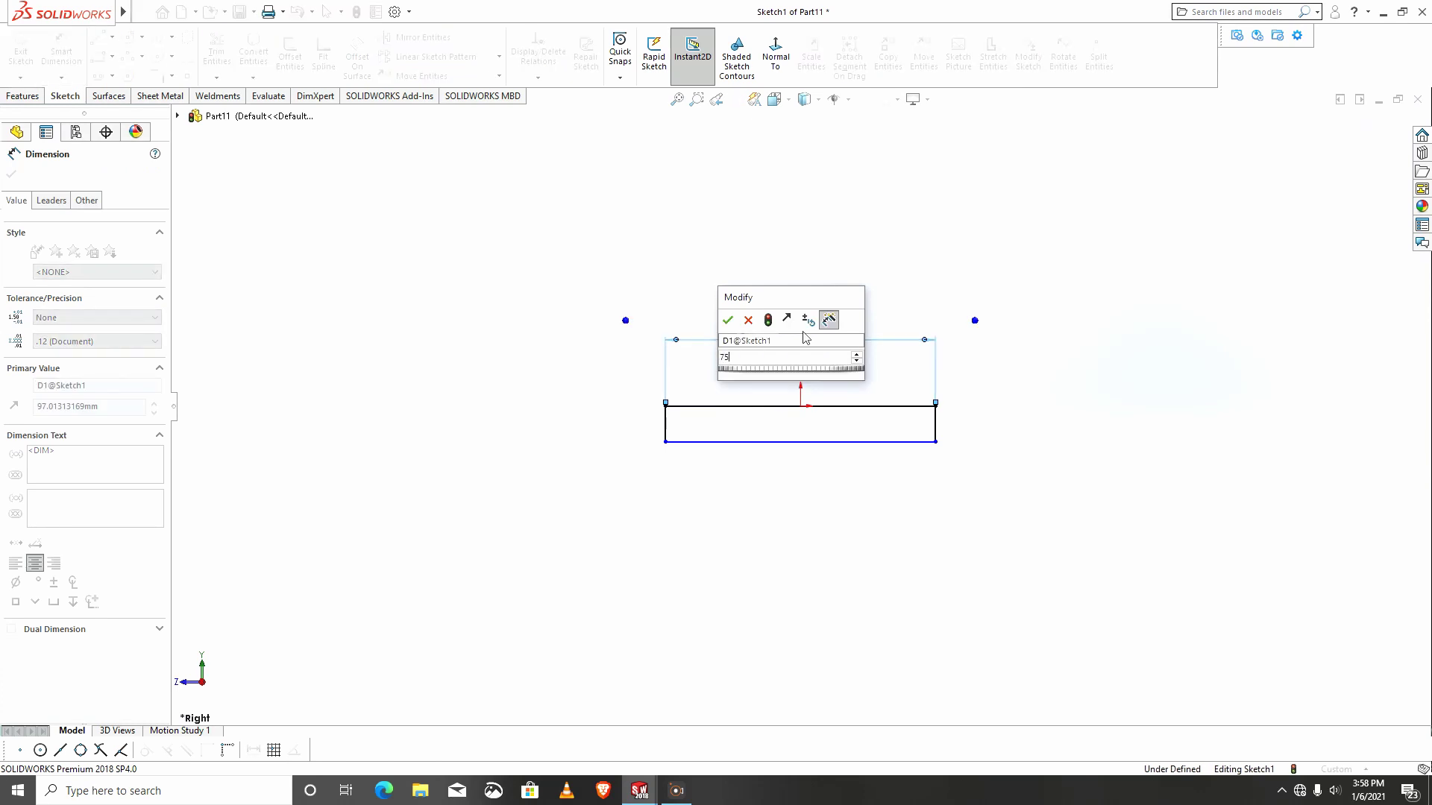
{"action": "key", "text": "Return"}
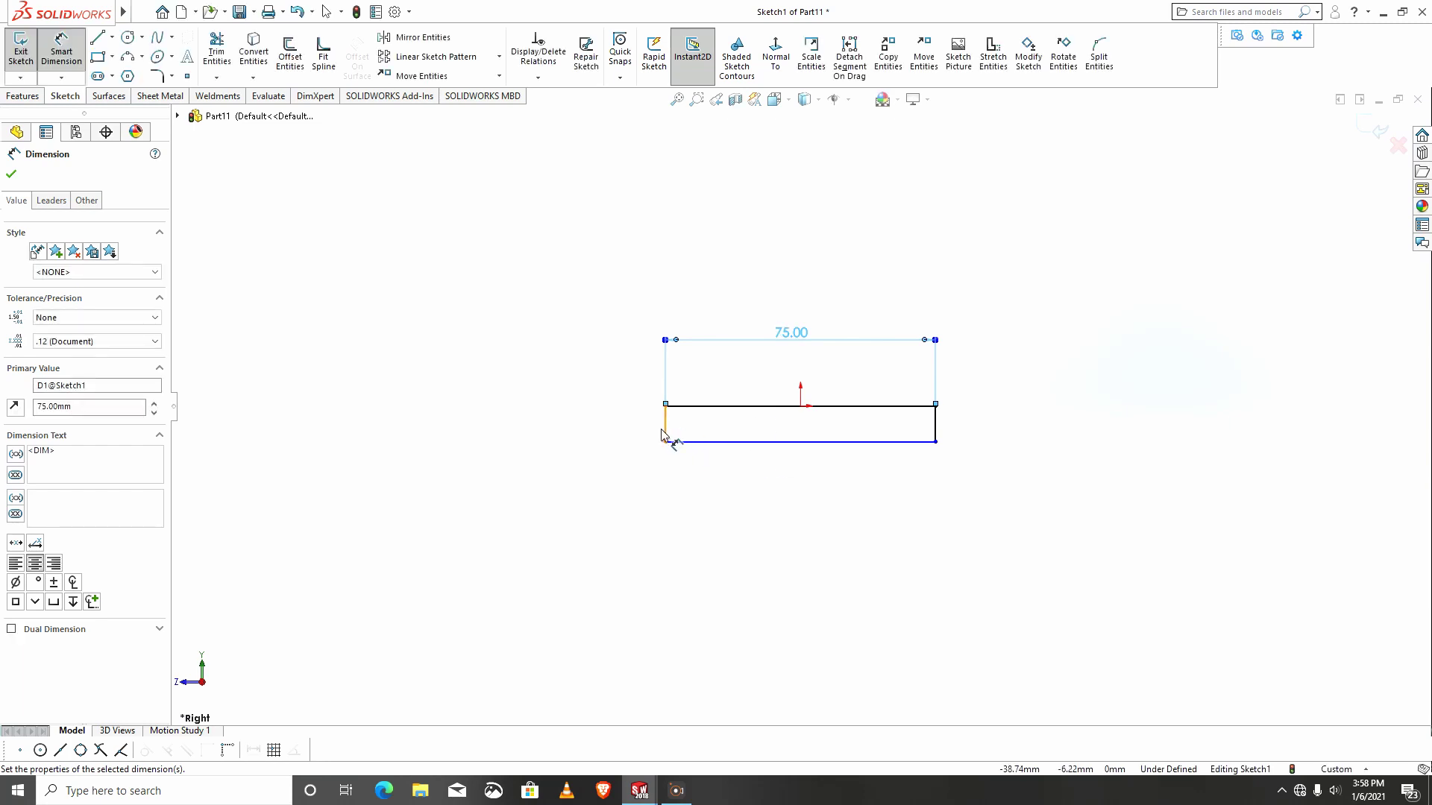
Dimension the rectangle's height as 6 mm.
{"action": "left_click", "coordinate": [665, 425]}
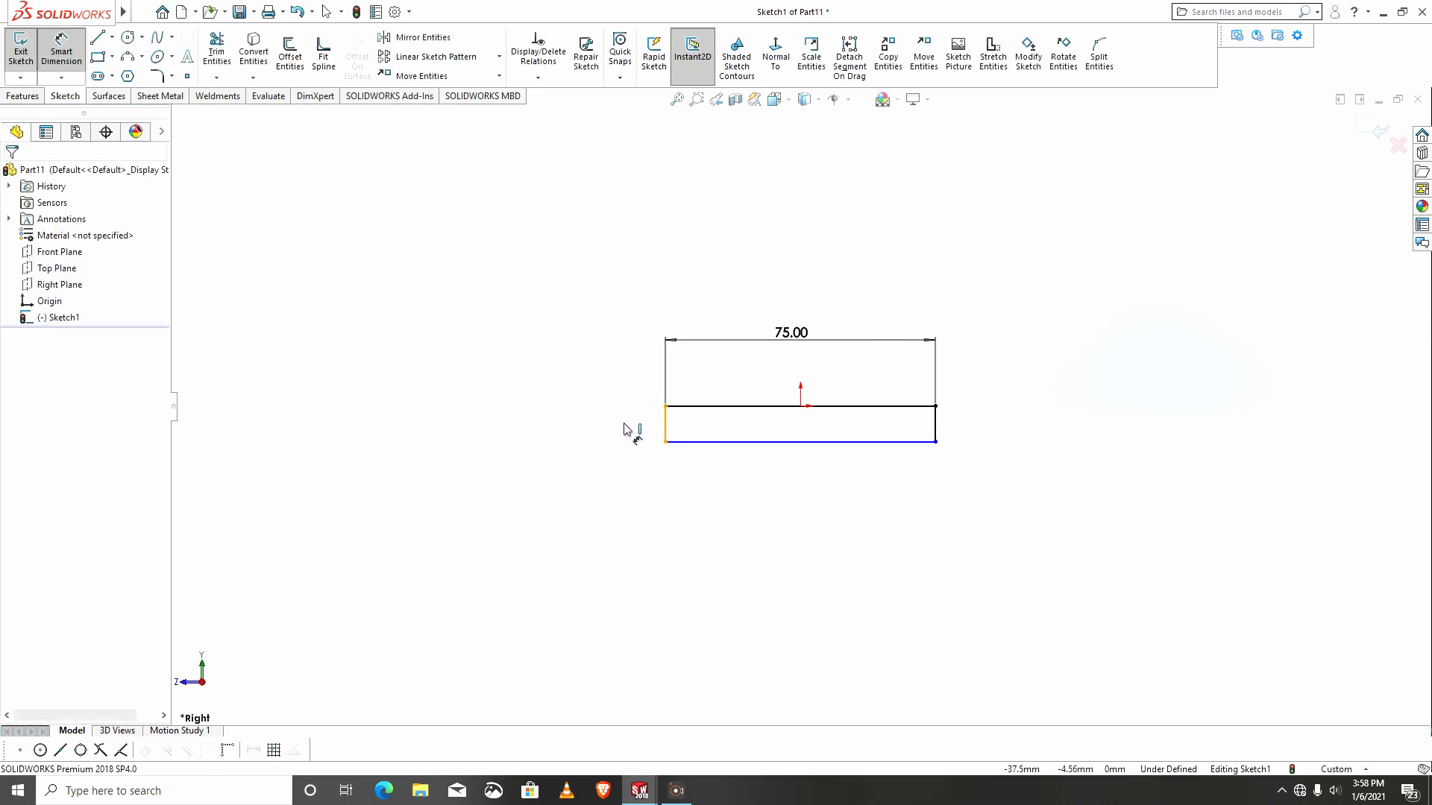
{"action": "left_click", "coordinate": [617, 433]}
{"action": "left_click", "coordinate": [634, 463]}
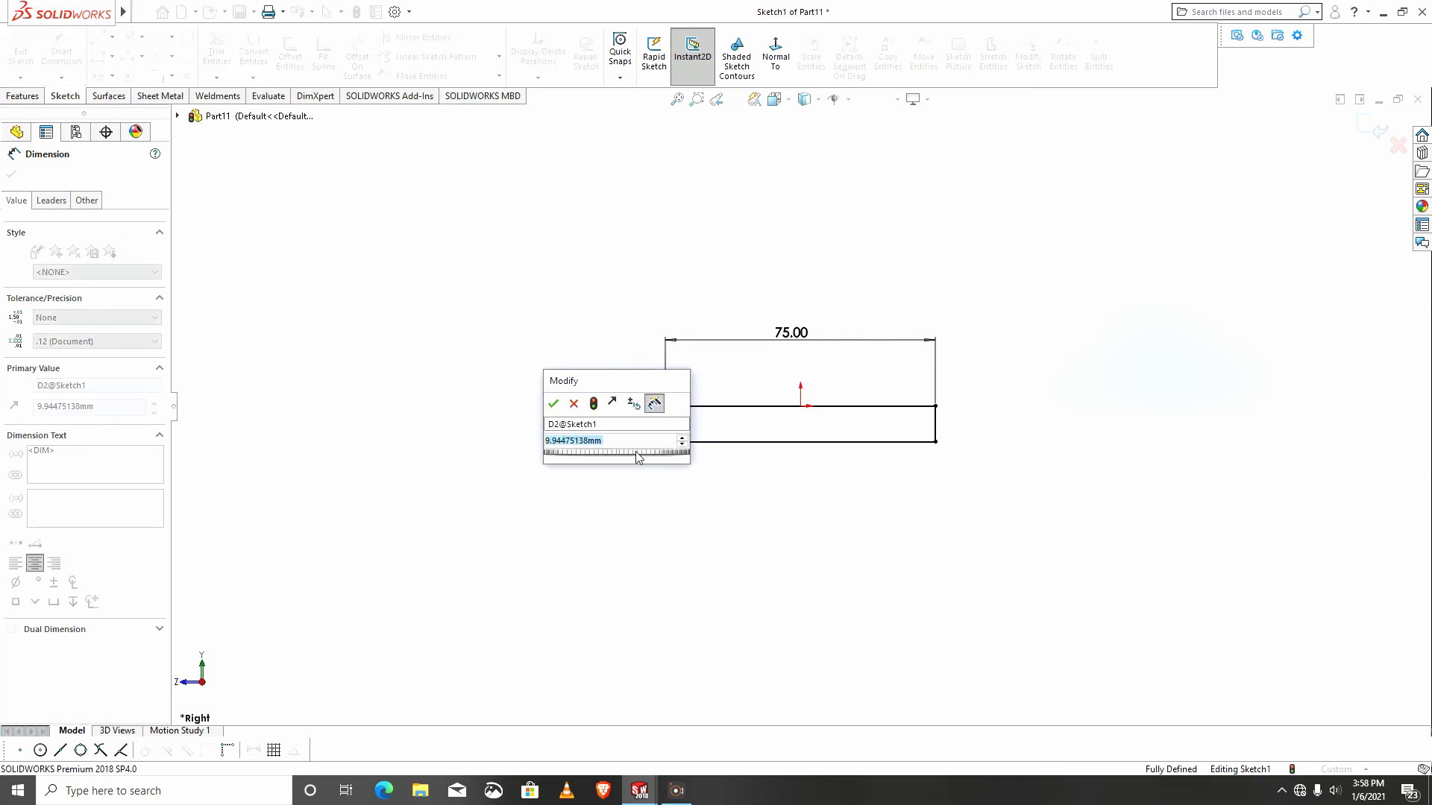
{"action": "type", "text": "6"}
{"action": "key", "text": "Return"}
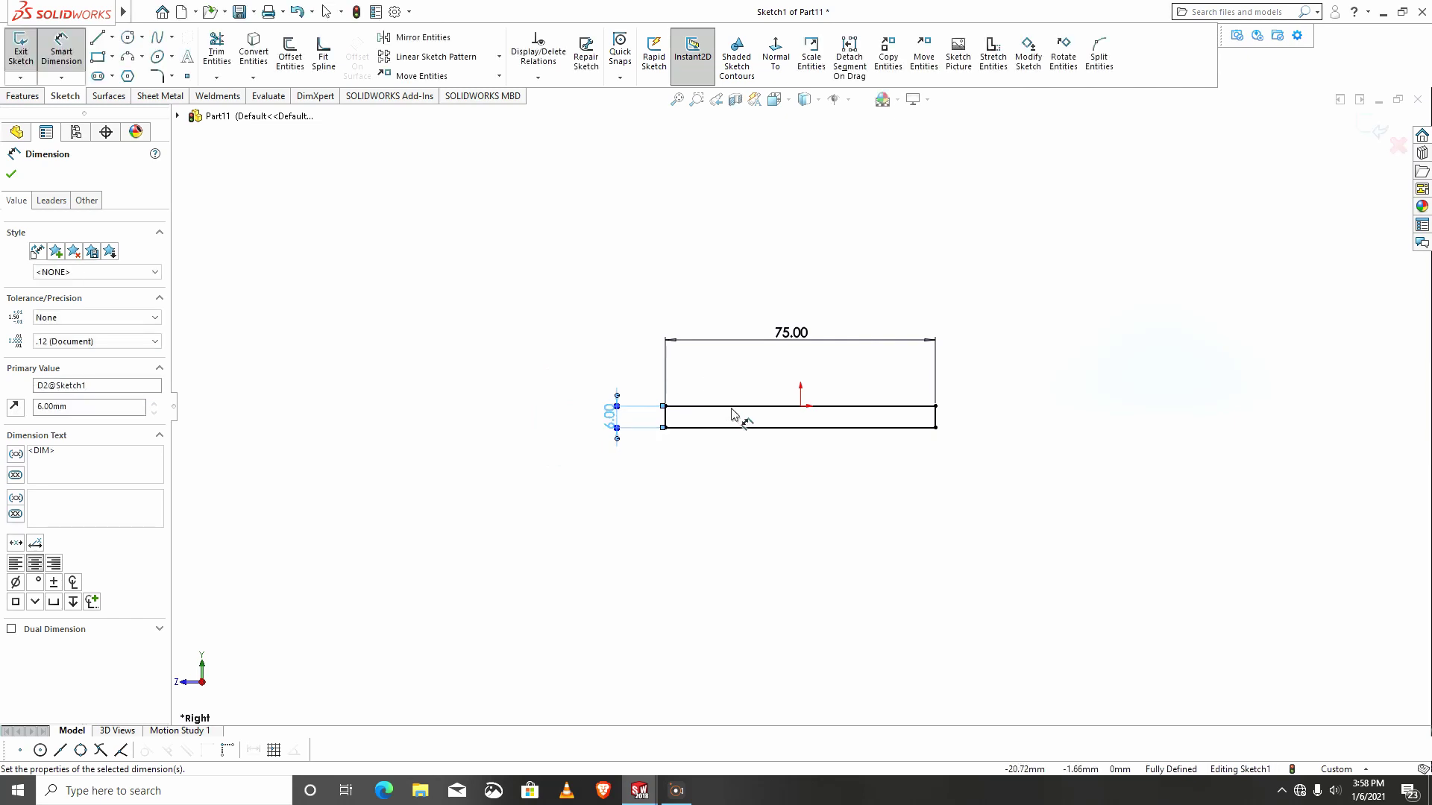
{"action": "key", "text": "f"}
{"action": "left_click", "coordinate": [12, 176]}
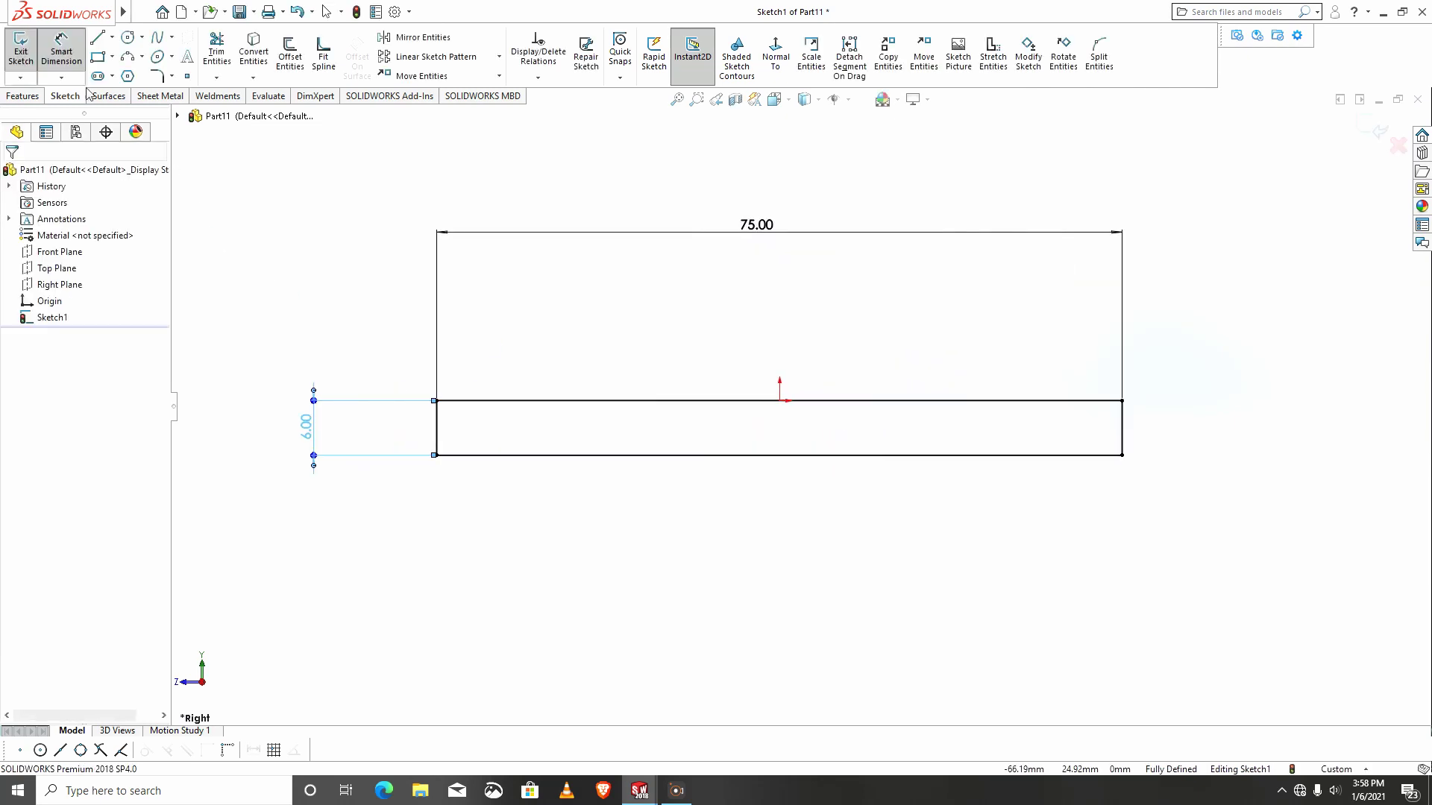
Sketch a small corner rectangle about 1.25 mm high, standing on the long rectangle's lower edge just inside its right end.
{"action": "left_click", "coordinate": [97, 56]}
{"action": "scroll", "coordinate": [1075, 440], "scroll_direction": "down", "scroll_amount": 2}
{"action": "scroll", "coordinate": [1078, 444], "scroll_direction": "down", "scroll_amount": 2}
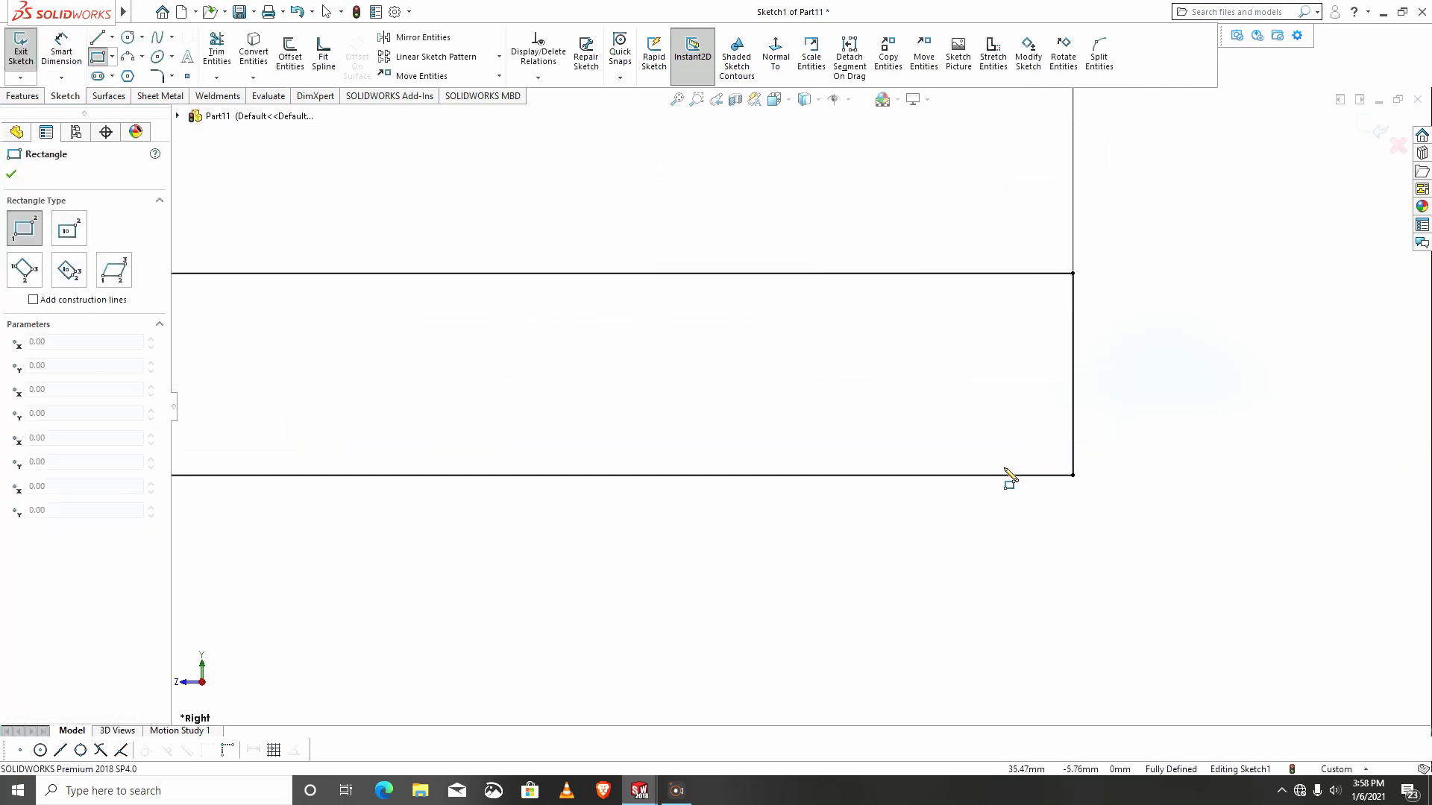
{"action": "left_click", "coordinate": [969, 475]}
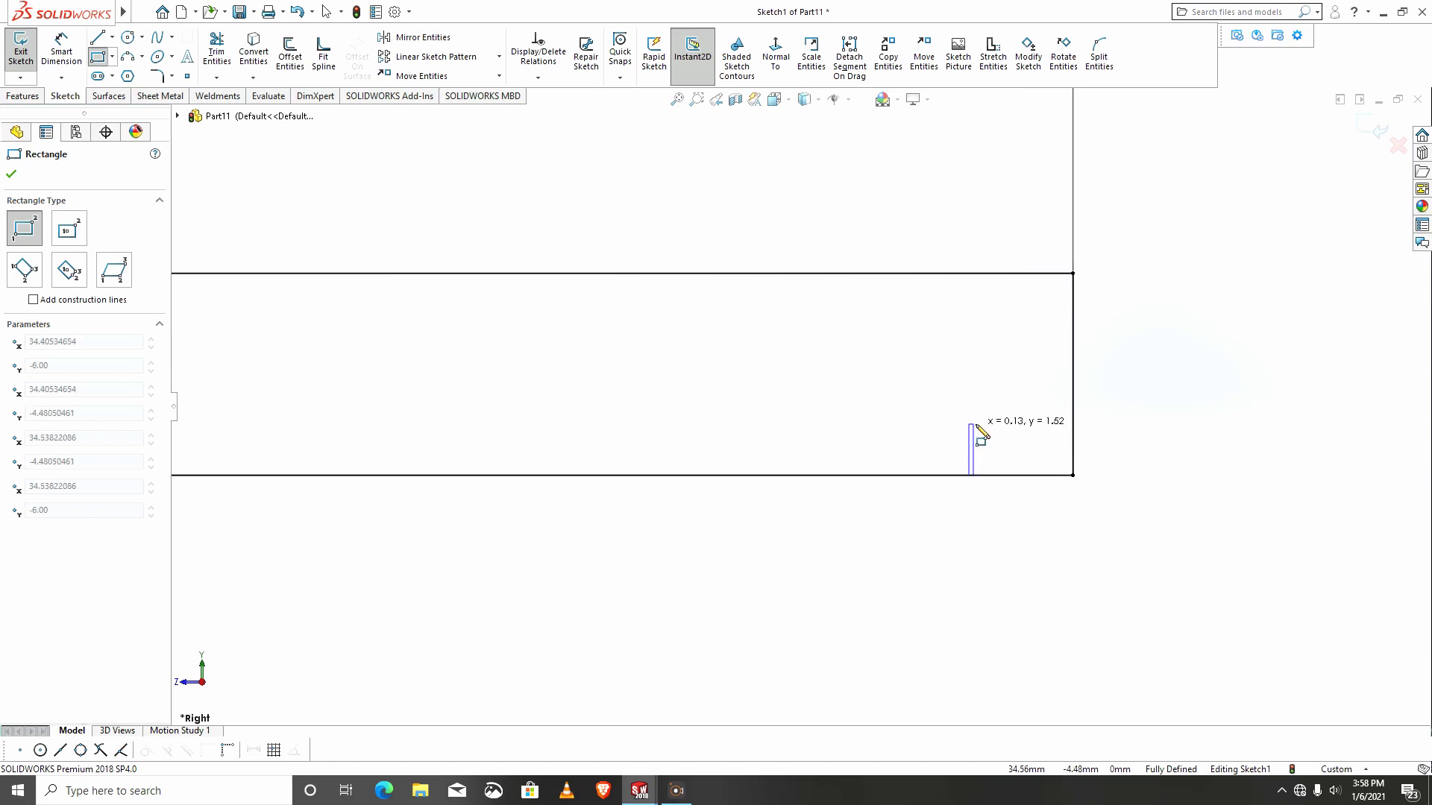
{"action": "left_click", "coordinate": [1020, 433]}
Set the distance between the small rectangle's right side and the long rectangle's right end to 2 mm.
{"action": "left_click", "coordinate": [61, 52]}
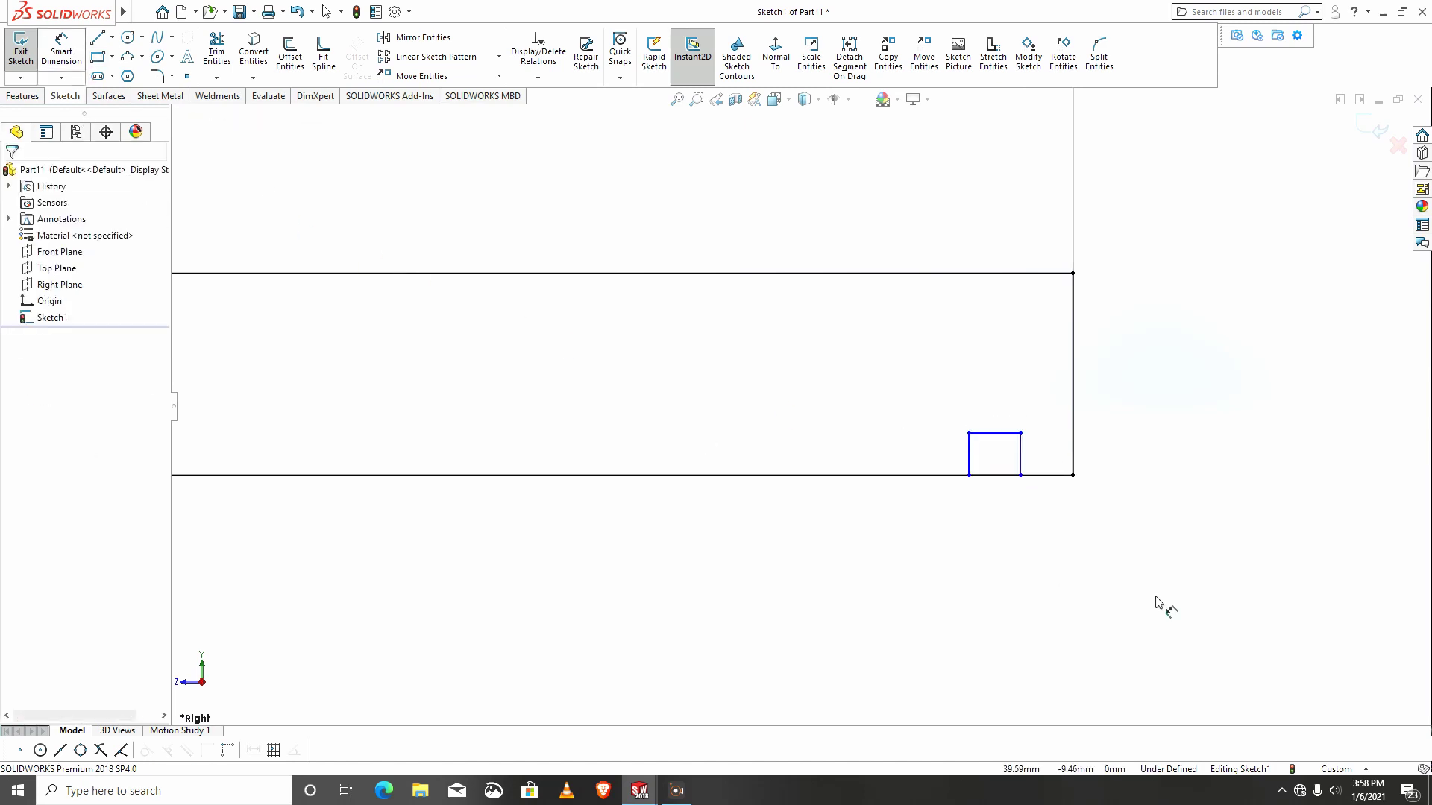
{"action": "left_click", "coordinate": [1037, 463]}
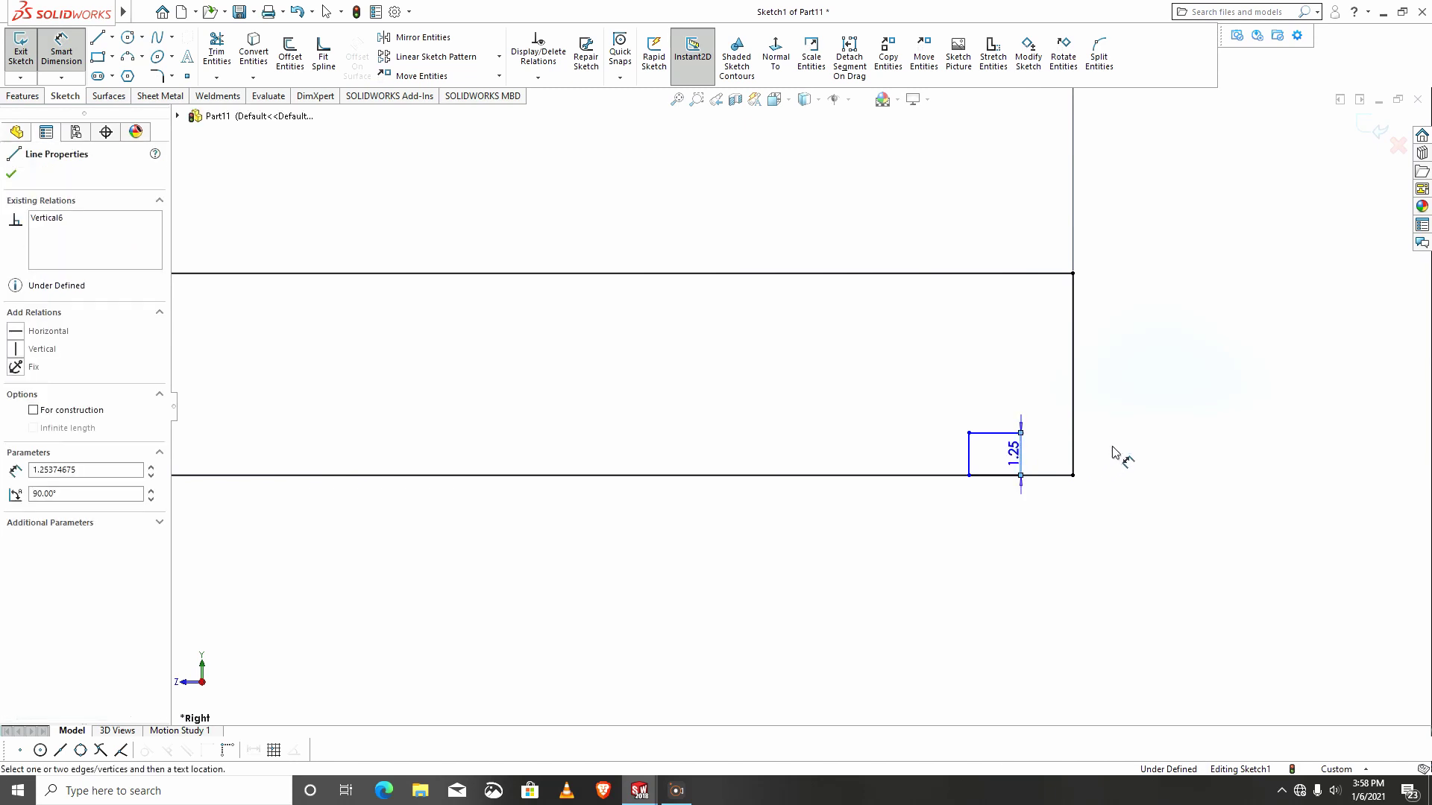
{"action": "left_click", "coordinate": [1074, 427]}
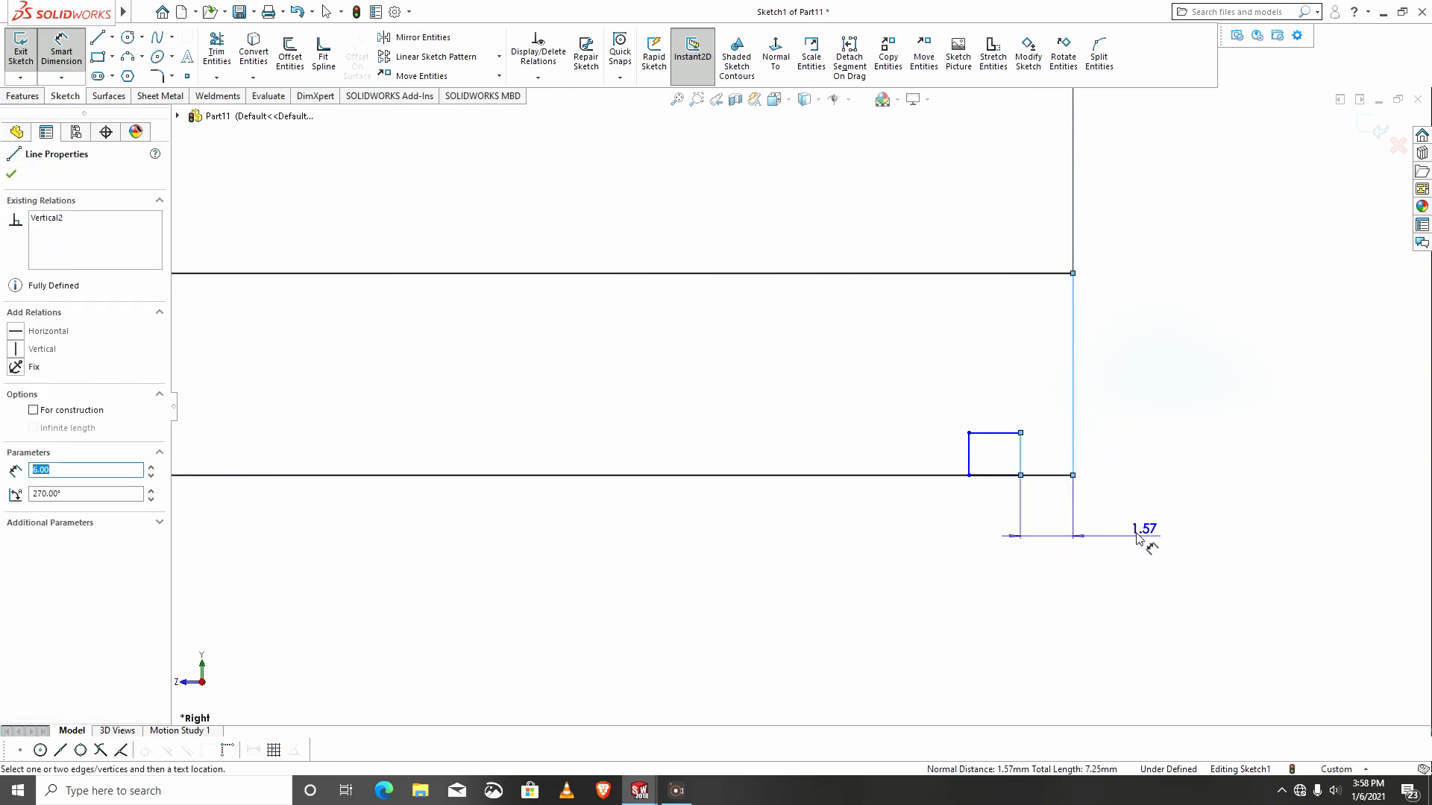
{"action": "left_click", "coordinate": [1141, 537]}
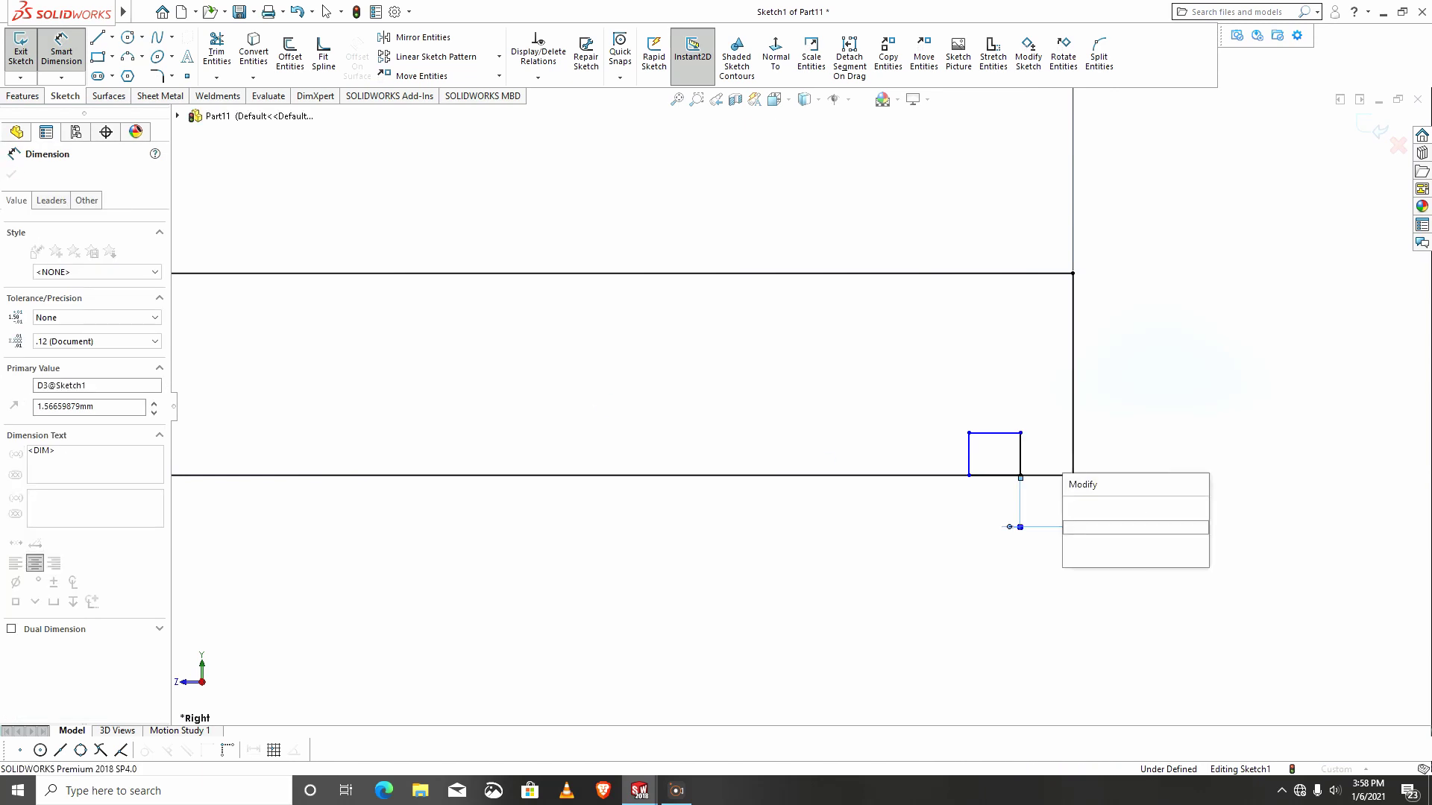
{"action": "type", "text": "2"}
{"action": "key", "text": "Return"}
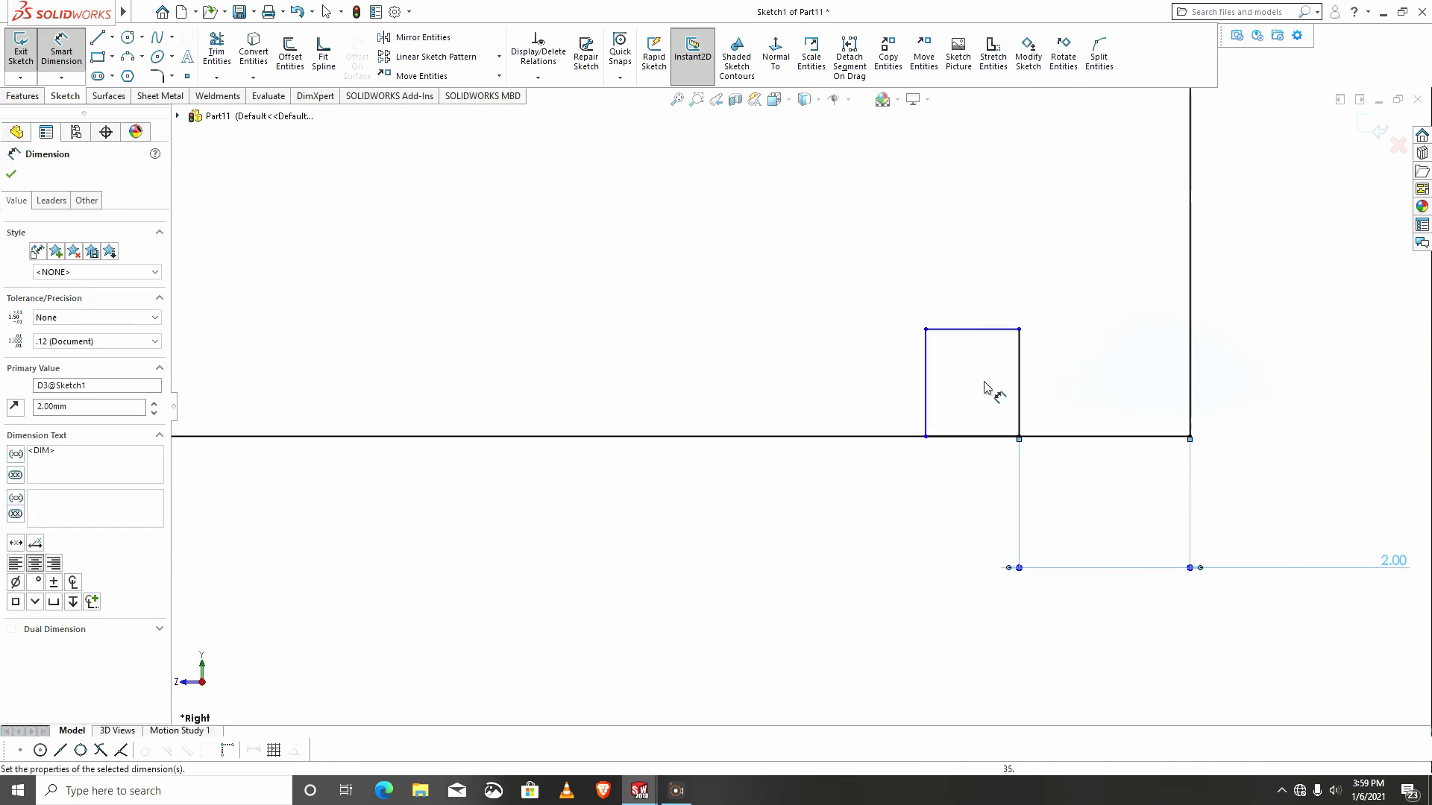
Dimension the small rectangle's width as 1.2 mm.
{"action": "left_click", "coordinate": [962, 328]}
{"action": "left_click", "coordinate": [970, 203]}
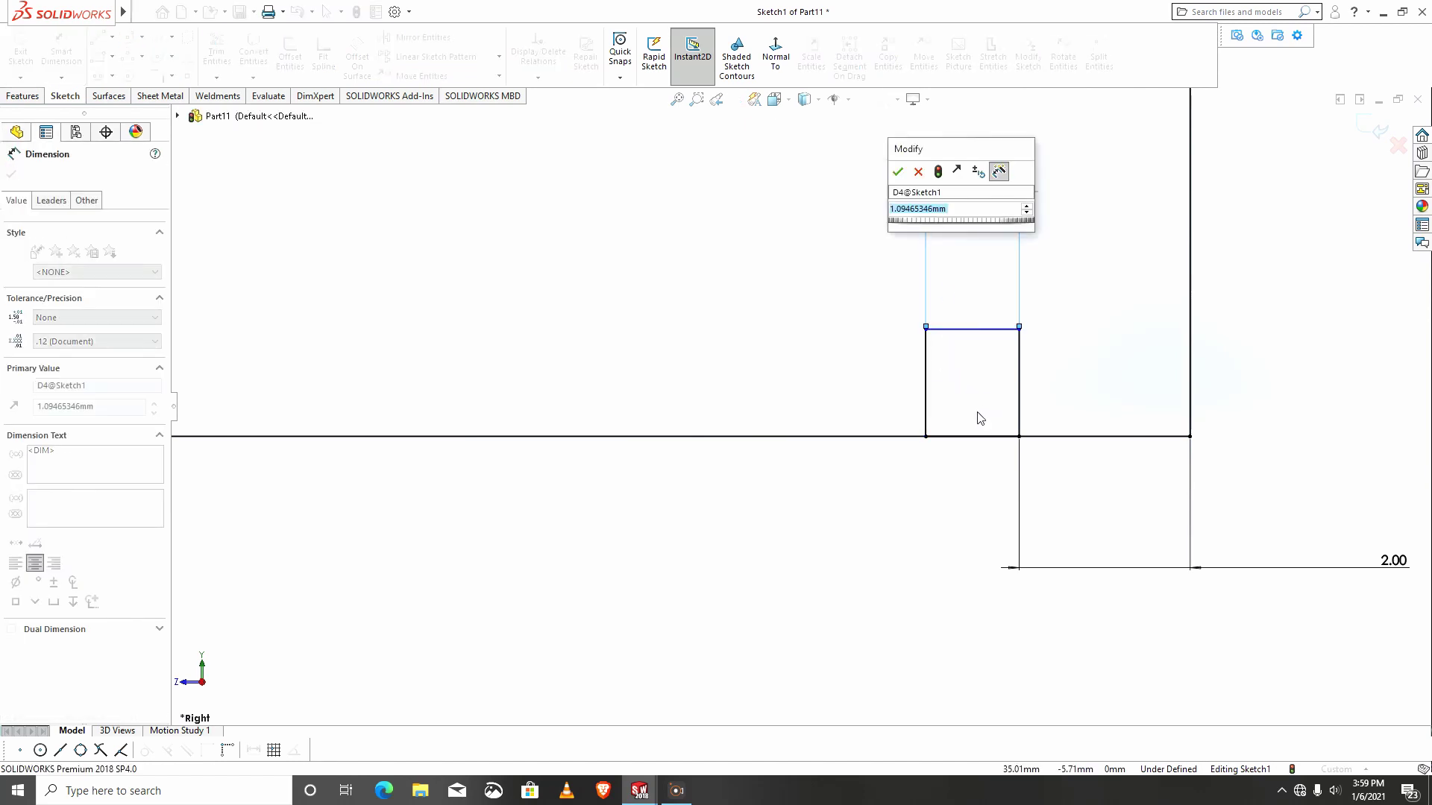
{"action": "type", "text": "1.2"}
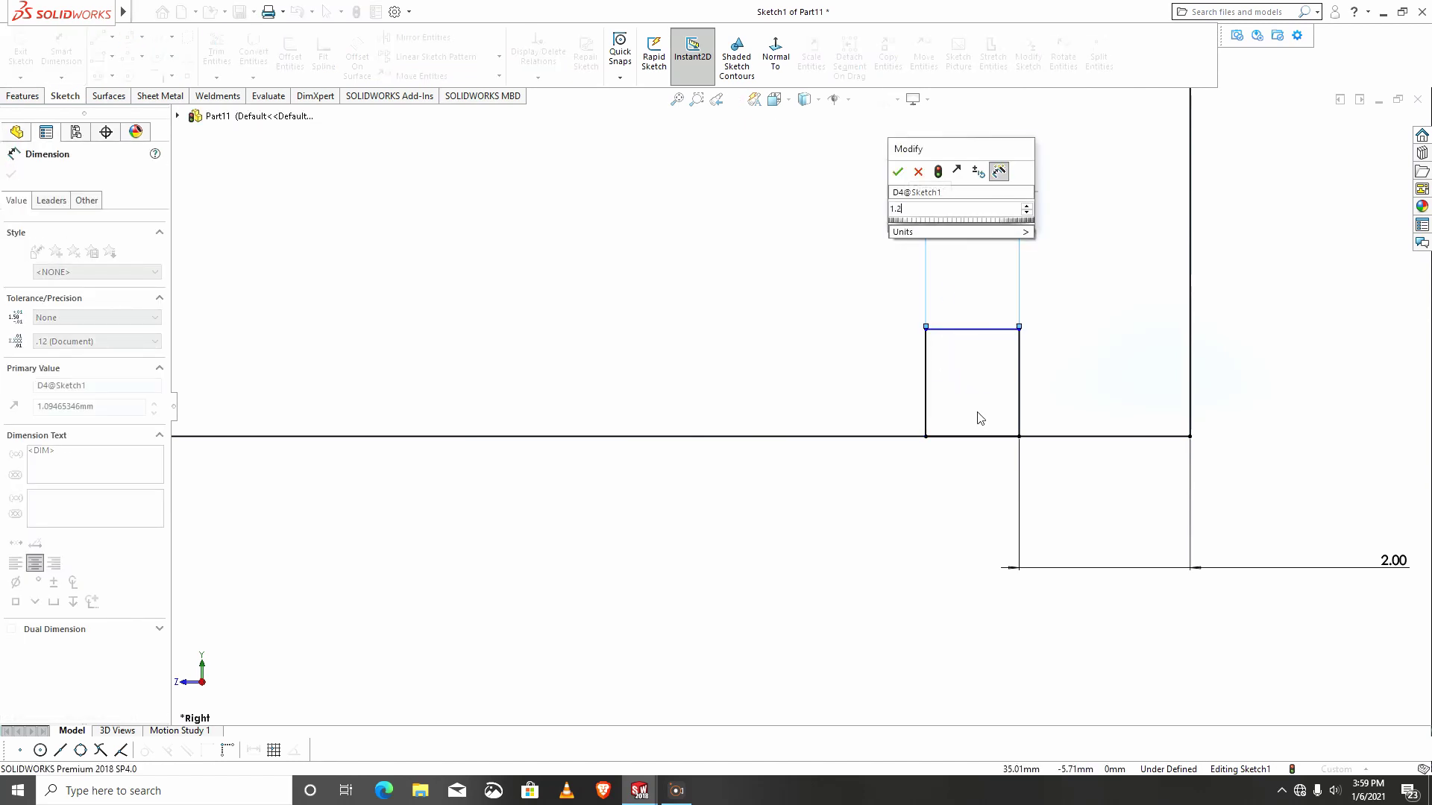
{"action": "key", "text": "Return"}
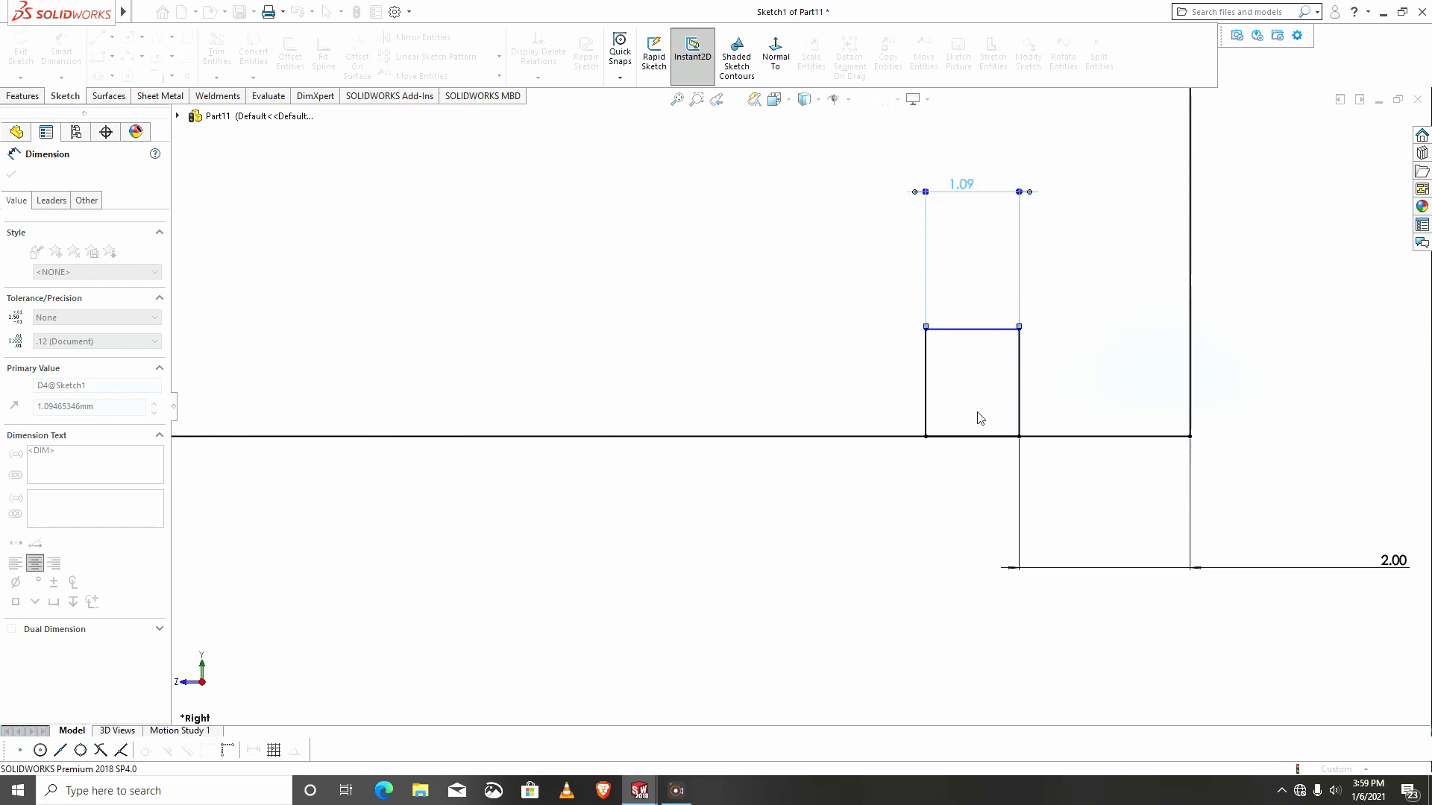
Dimension the small rectangle's height as 0.75 mm.
{"action": "scroll", "coordinate": [1126, 386], "scroll_direction": "down", "scroll_amount": 4}
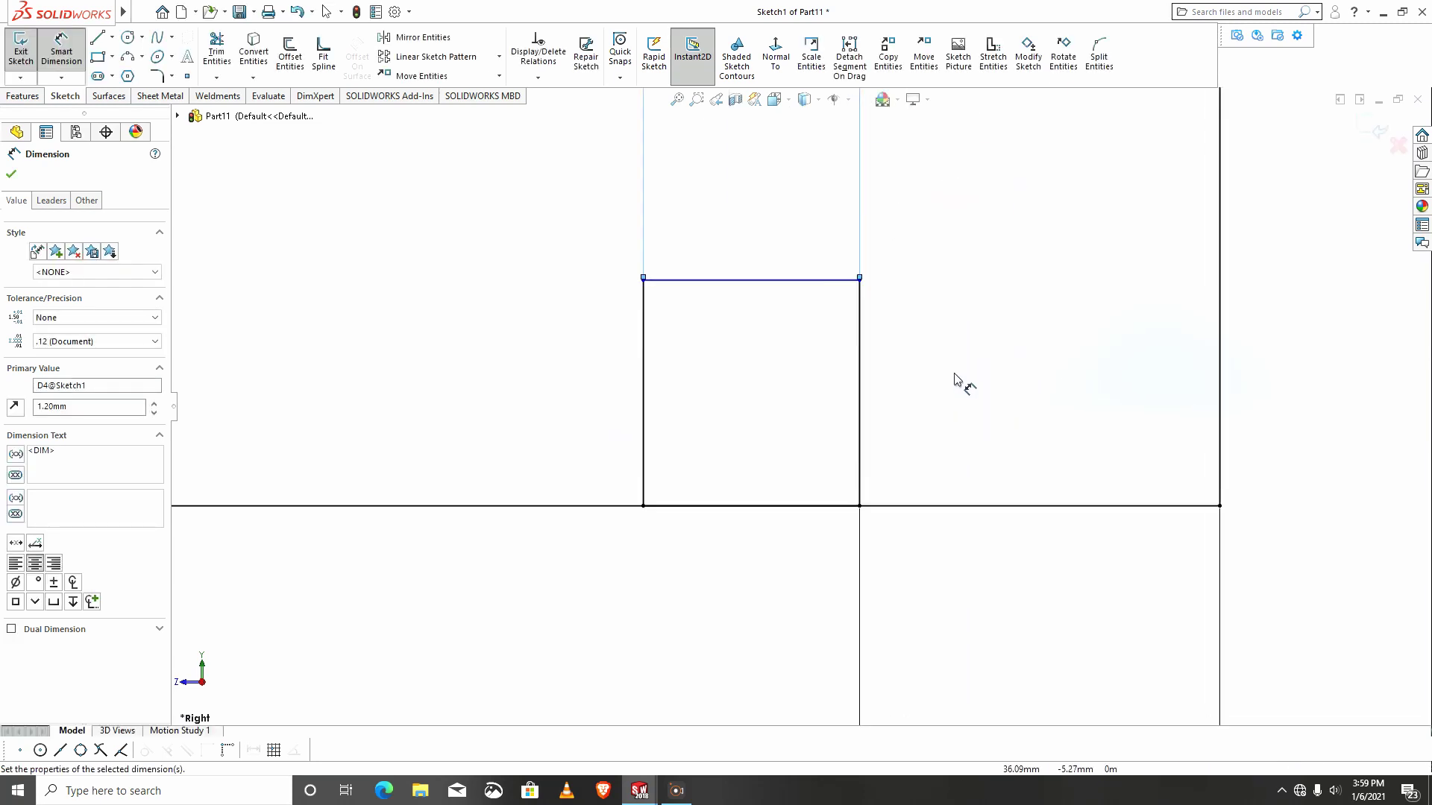
{"action": "left_click", "coordinate": [647, 361]}
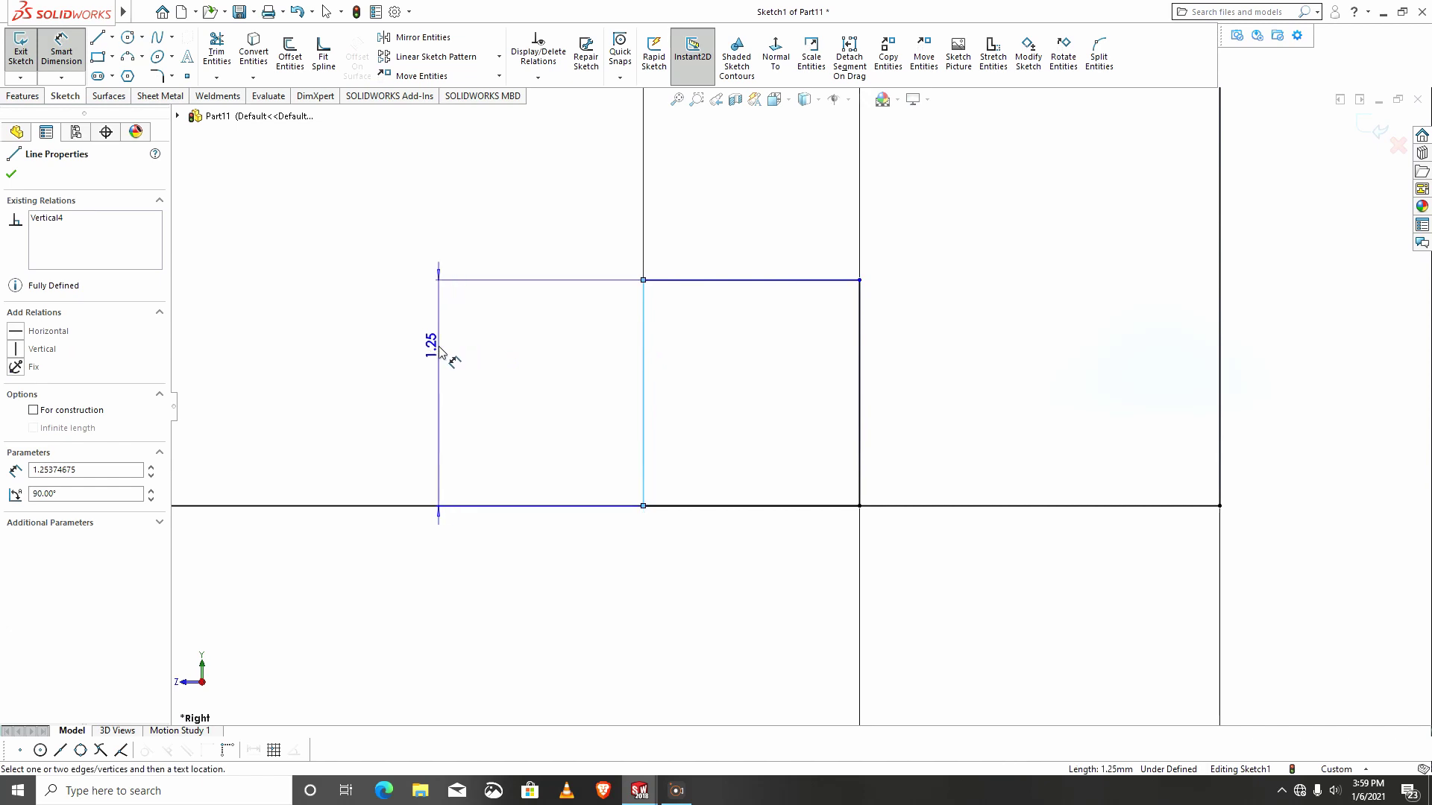
{"action": "left_click", "coordinate": [469, 387]}
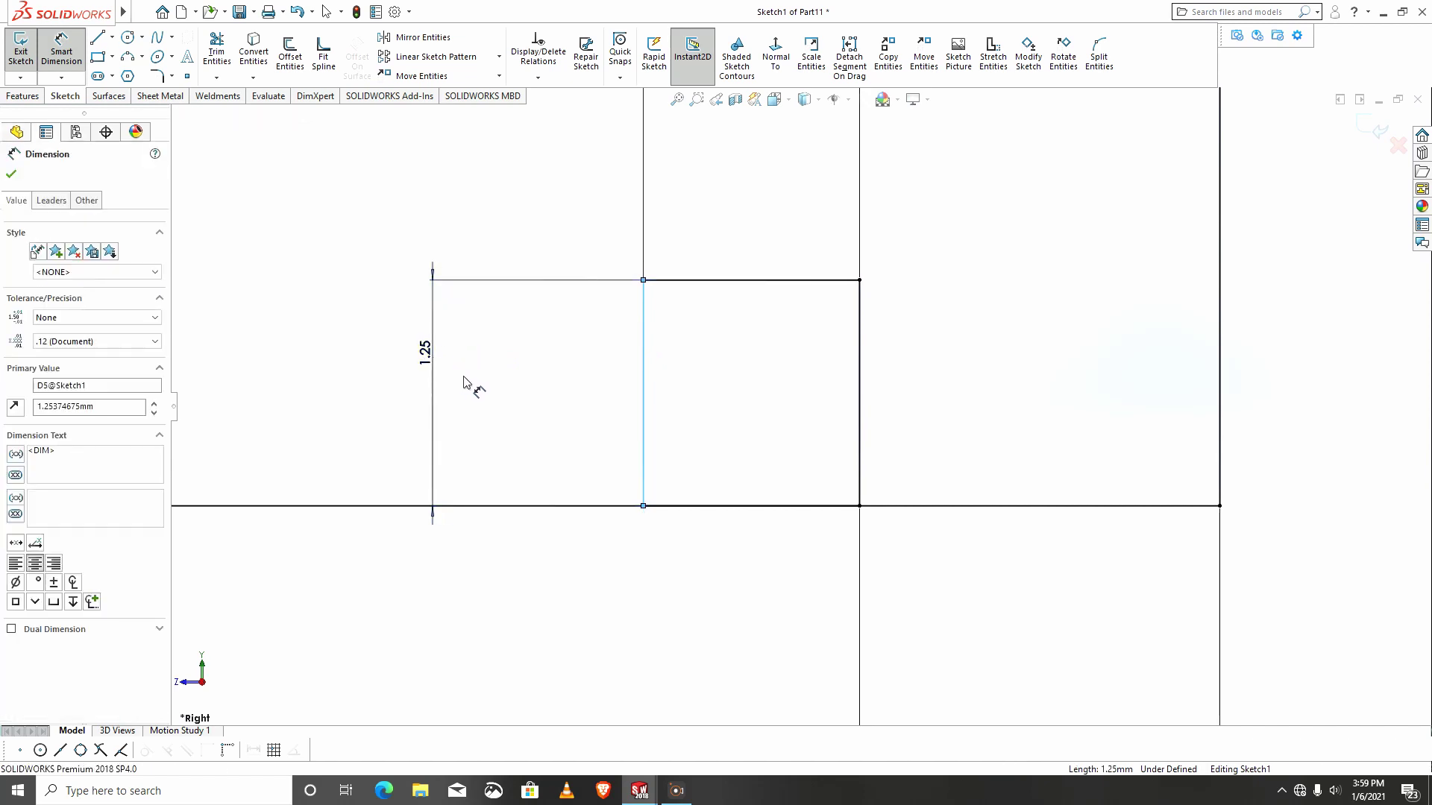
{"action": "type", "text": "0.75"}
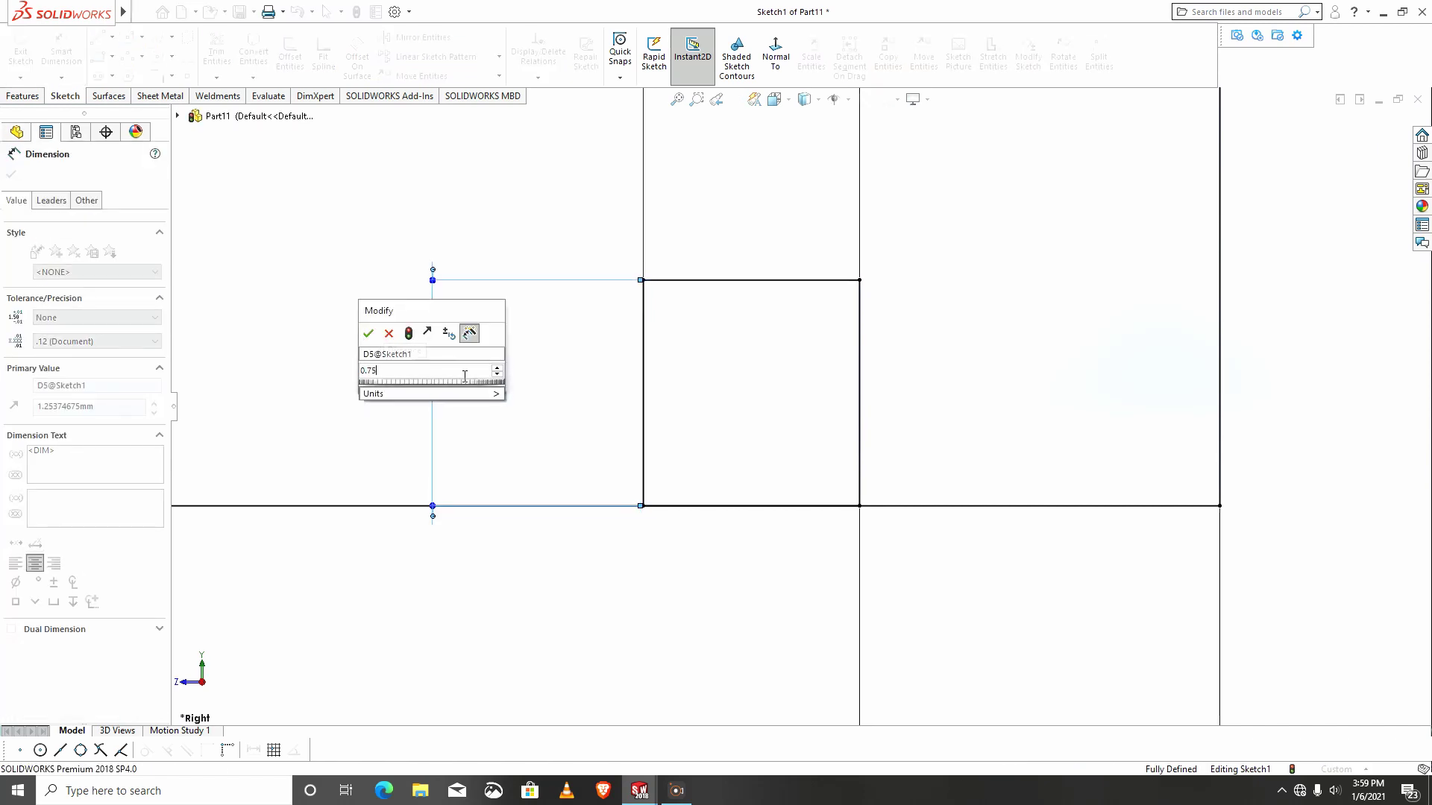
{"action": "key", "text": "Return"}
Trim away the lower edge inside the small rectangle to leave an open notch in the profile.
{"action": "scroll", "coordinate": [671, 455], "scroll_direction": "up", "scroll_amount": 1}
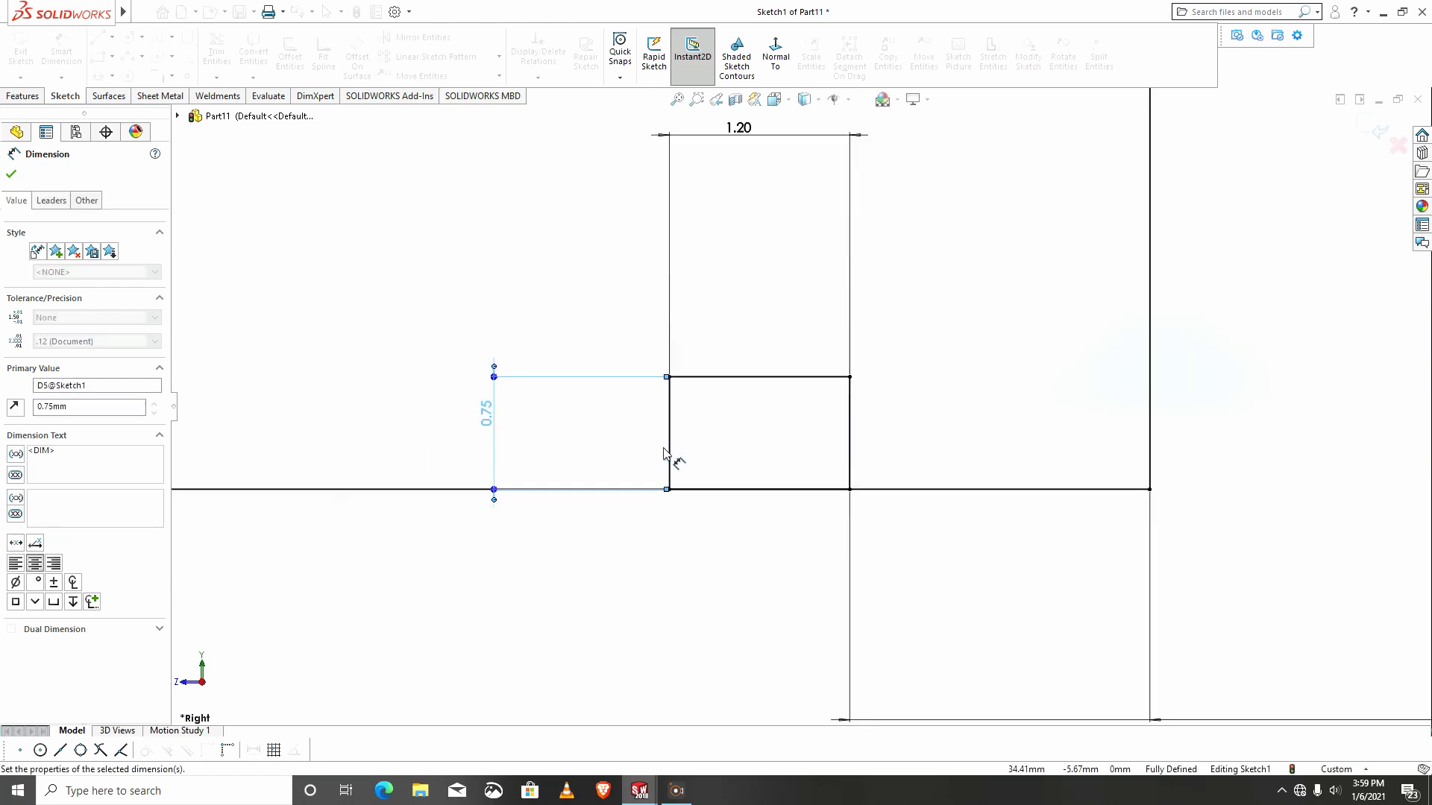
{"action": "scroll", "coordinate": [793, 488], "scroll_direction": "up", "scroll_amount": 2}
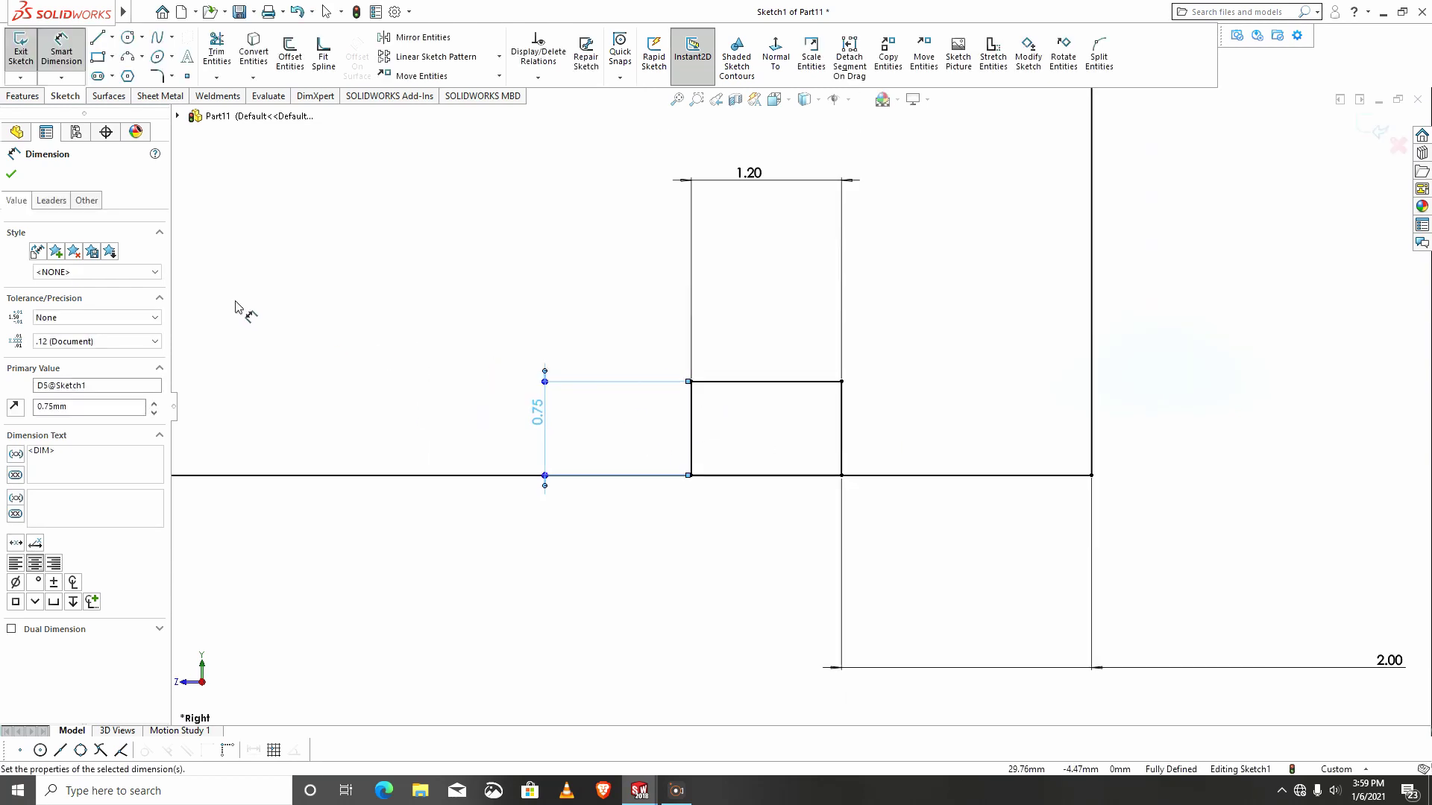
{"action": "left_click", "coordinate": [217, 52]}
{"action": "scroll", "coordinate": [758, 495], "scroll_direction": "up", "scroll_amount": 8}
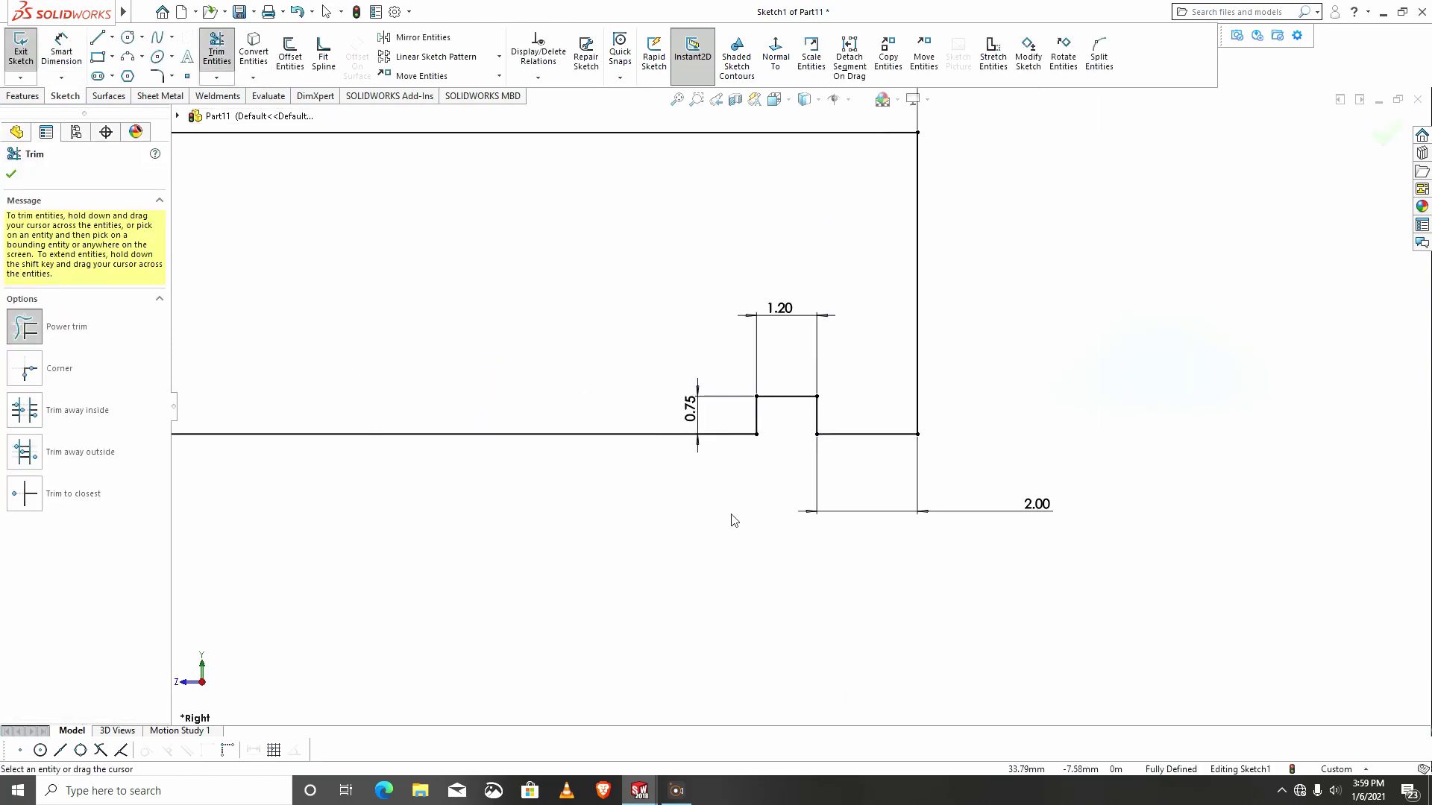
{"action": "scroll", "coordinate": [544, 504], "scroll_direction": "up", "scroll_amount": 2}
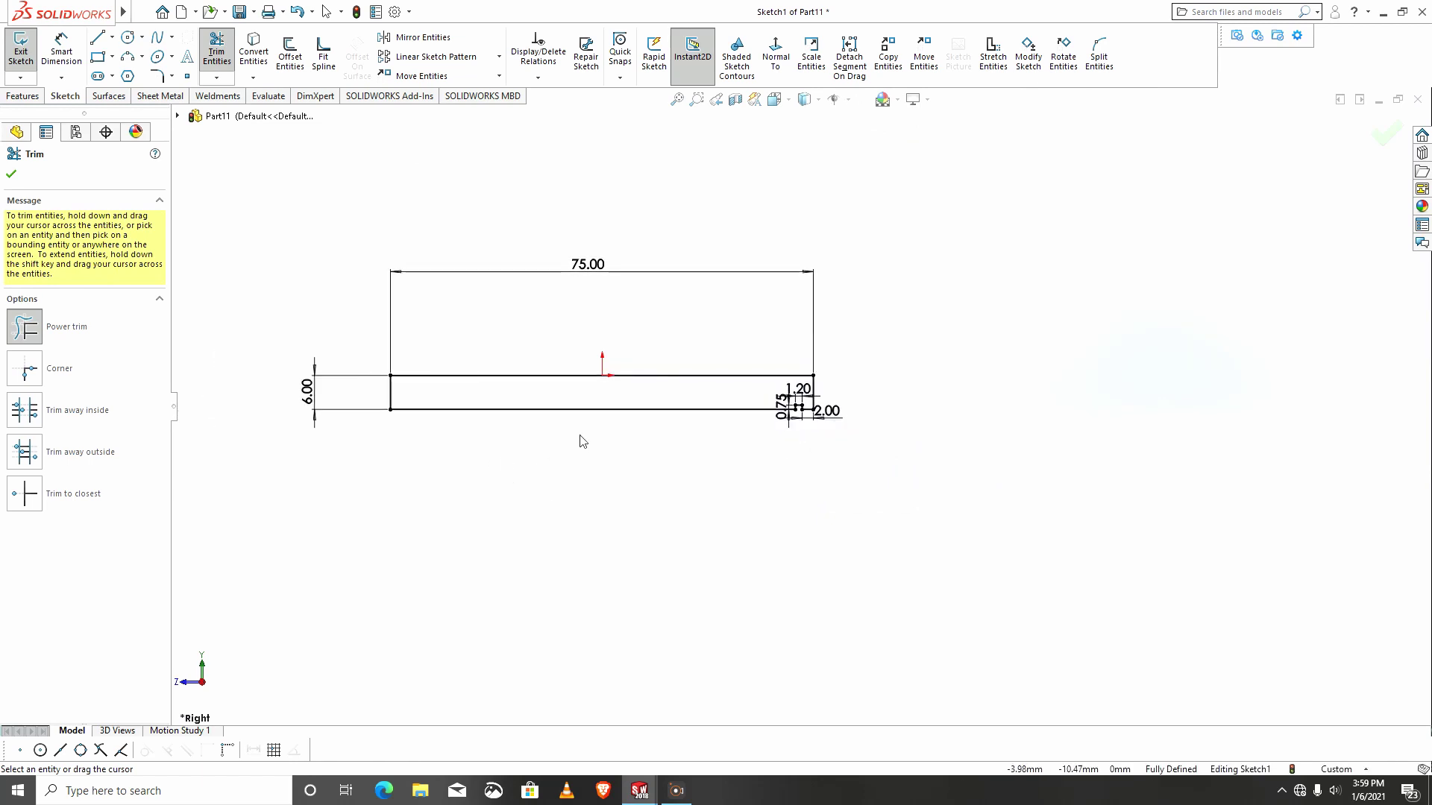
Revolve the notched profile 360 degrees about its upper edge into a solid shaft.
{"action": "scroll", "coordinate": [583, 441], "scroll_direction": "down", "scroll_amount": 1}
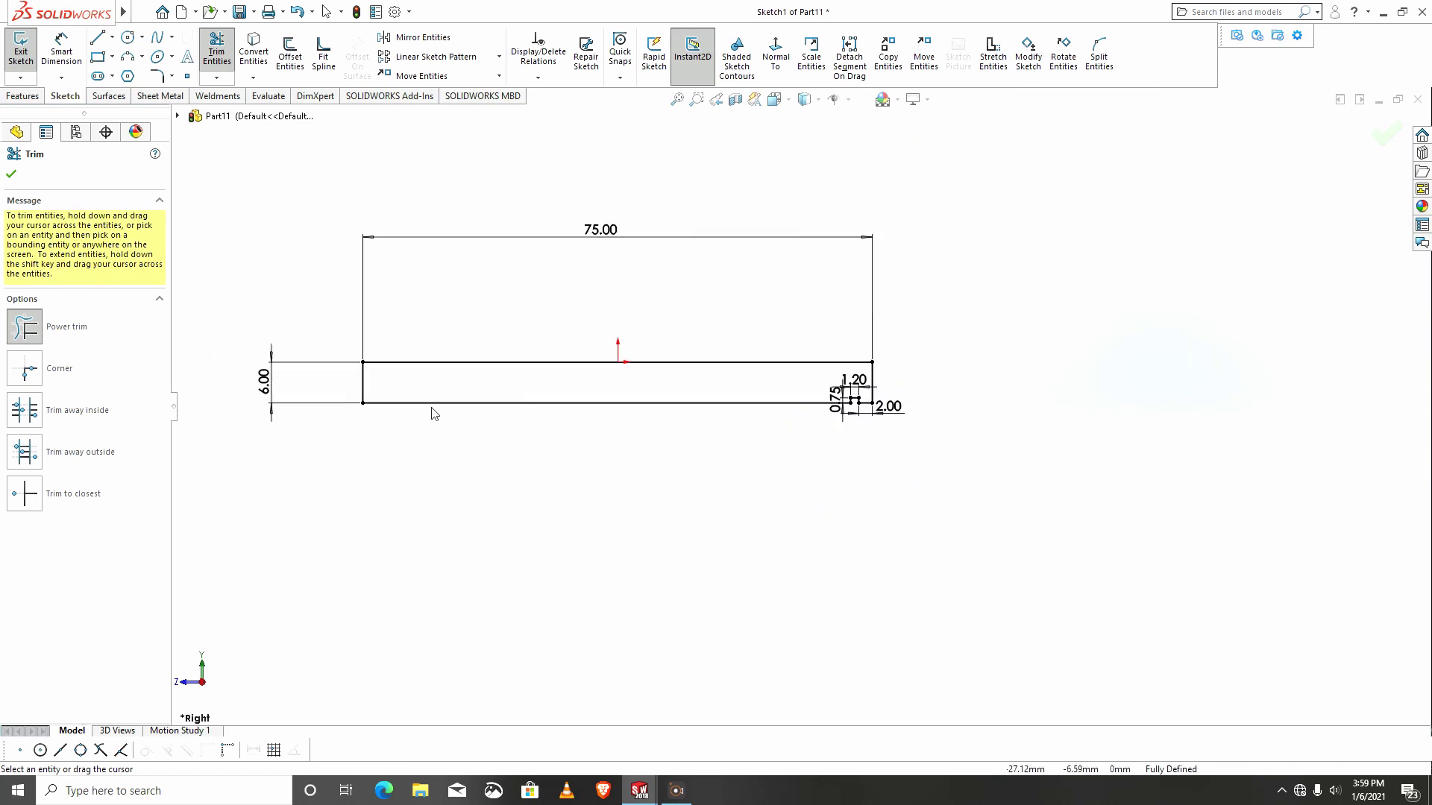
{"action": "left_click", "coordinate": [36, 98]}
{"action": "left_click", "coordinate": [73, 55]}
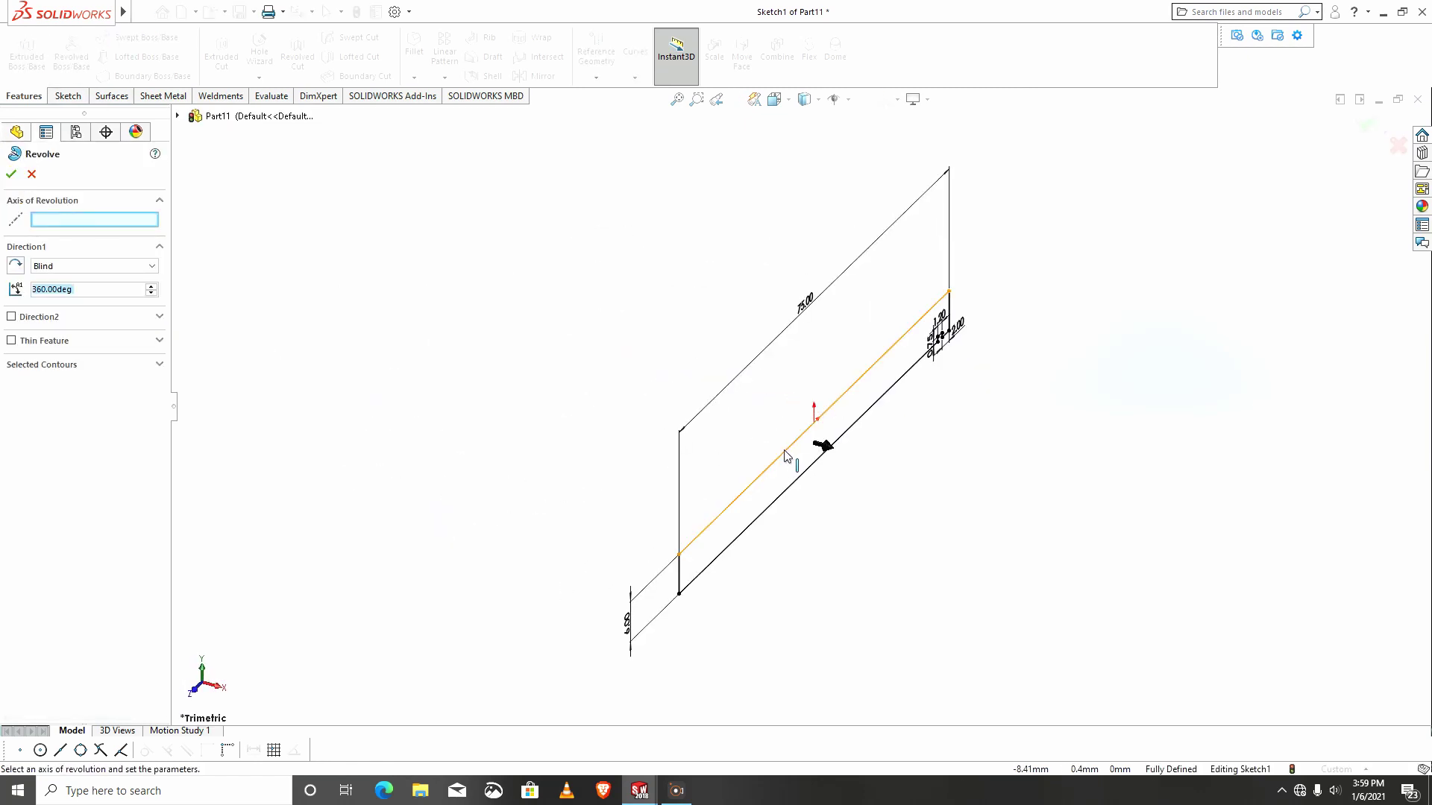
{"action": "left_click", "coordinate": [784, 455]}
{"action": "left_click", "coordinate": [12, 173]}
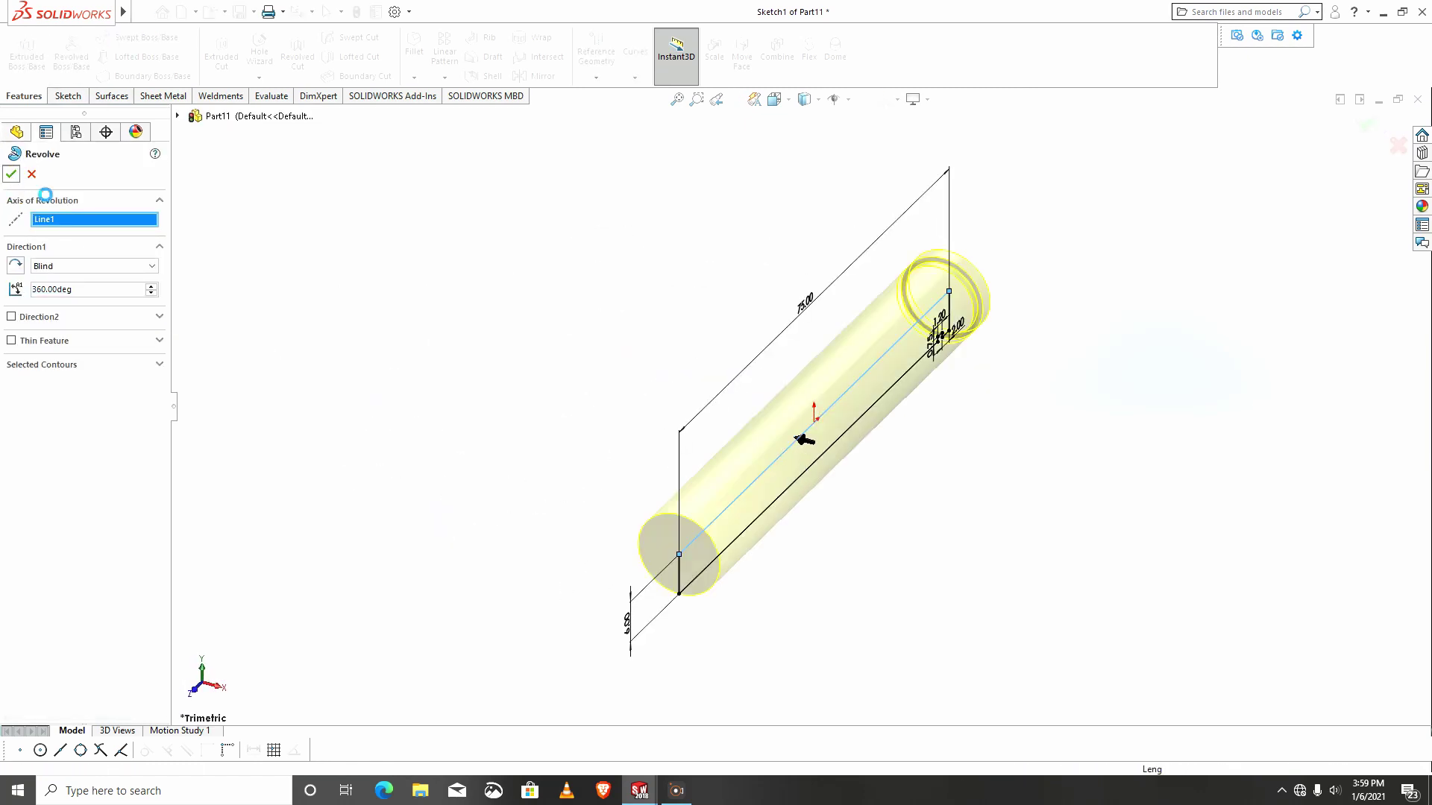
{"action": "middle_click_drag", "start_coordinate": [750, 535], "coordinate": [719, 508]}
{"action": "left_click", "coordinate": [537, 393]}
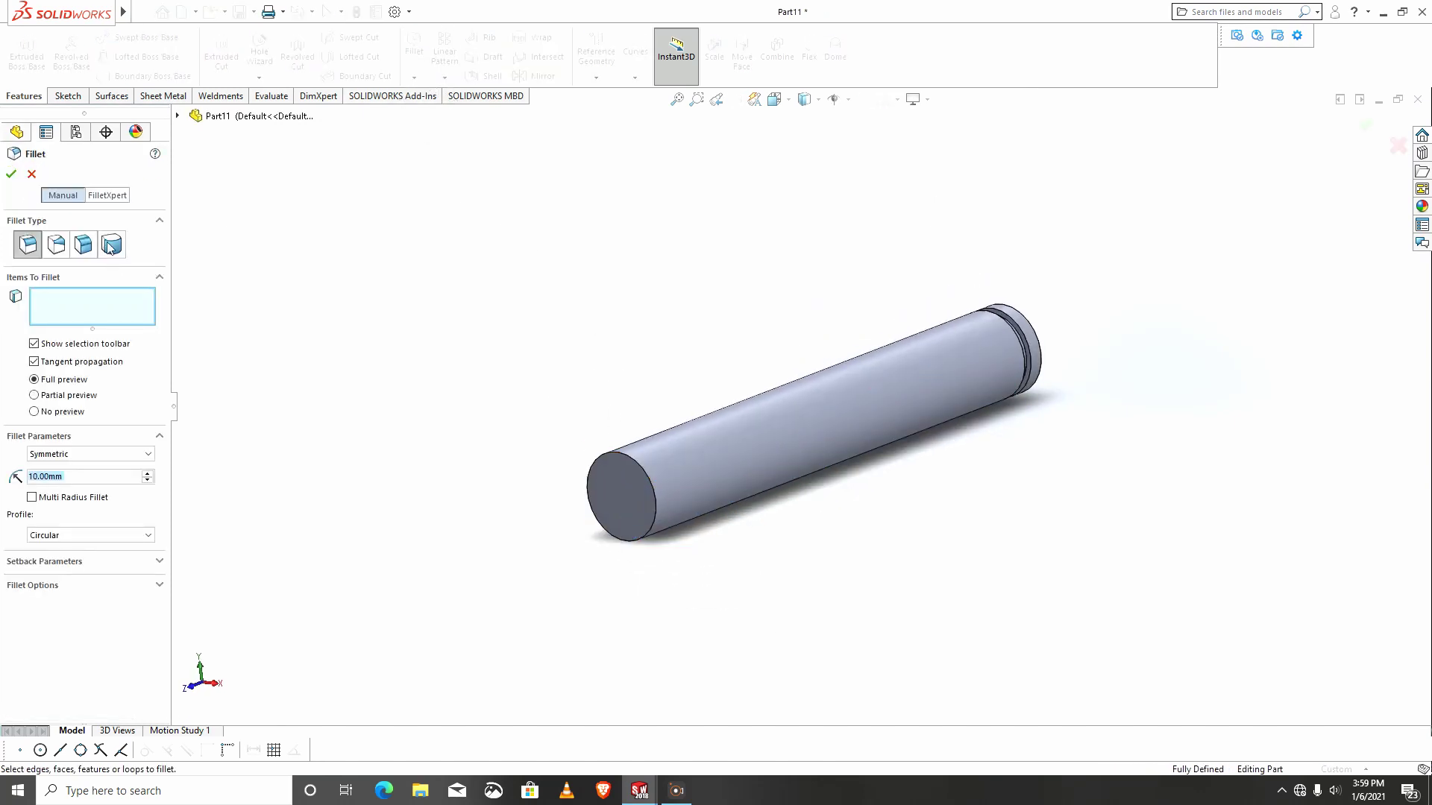
{"action": "left_click", "coordinate": [32, 174]}
Start a chamfer on the circular edge at the shaft's ungrooved end.
{"action": "left_click", "coordinate": [414, 78]}
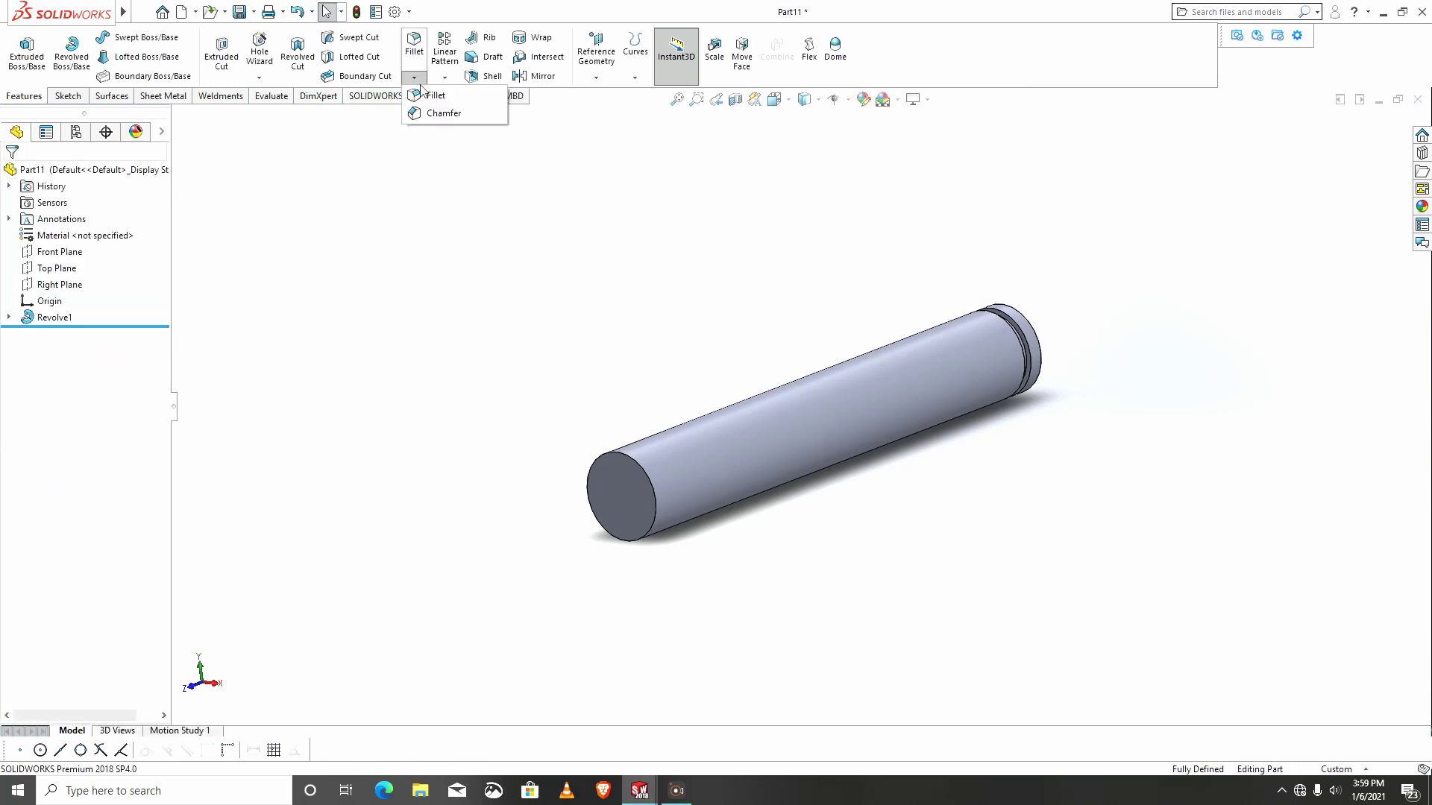
{"action": "left_click", "coordinate": [443, 113]}
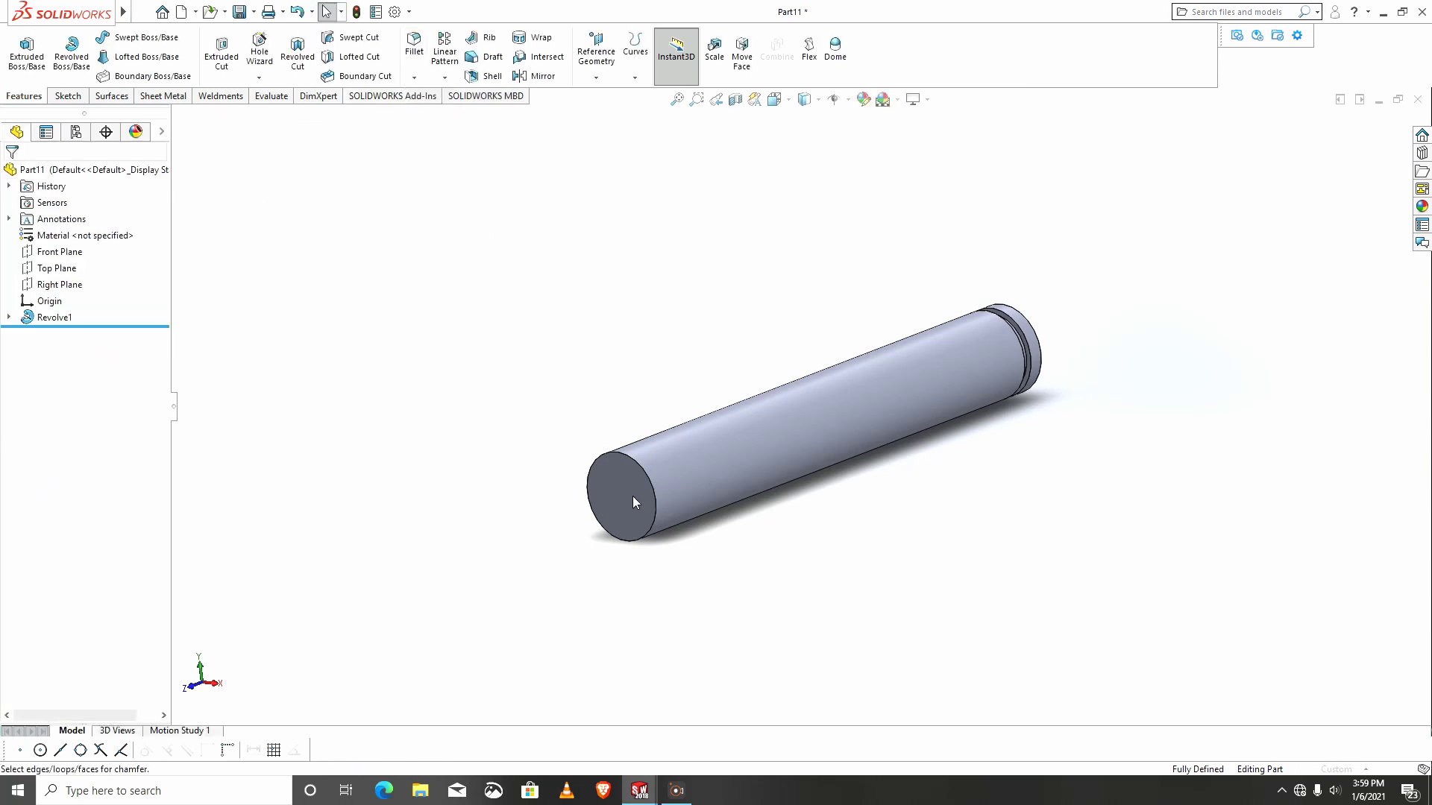
{"action": "left_click", "coordinate": [647, 478]}
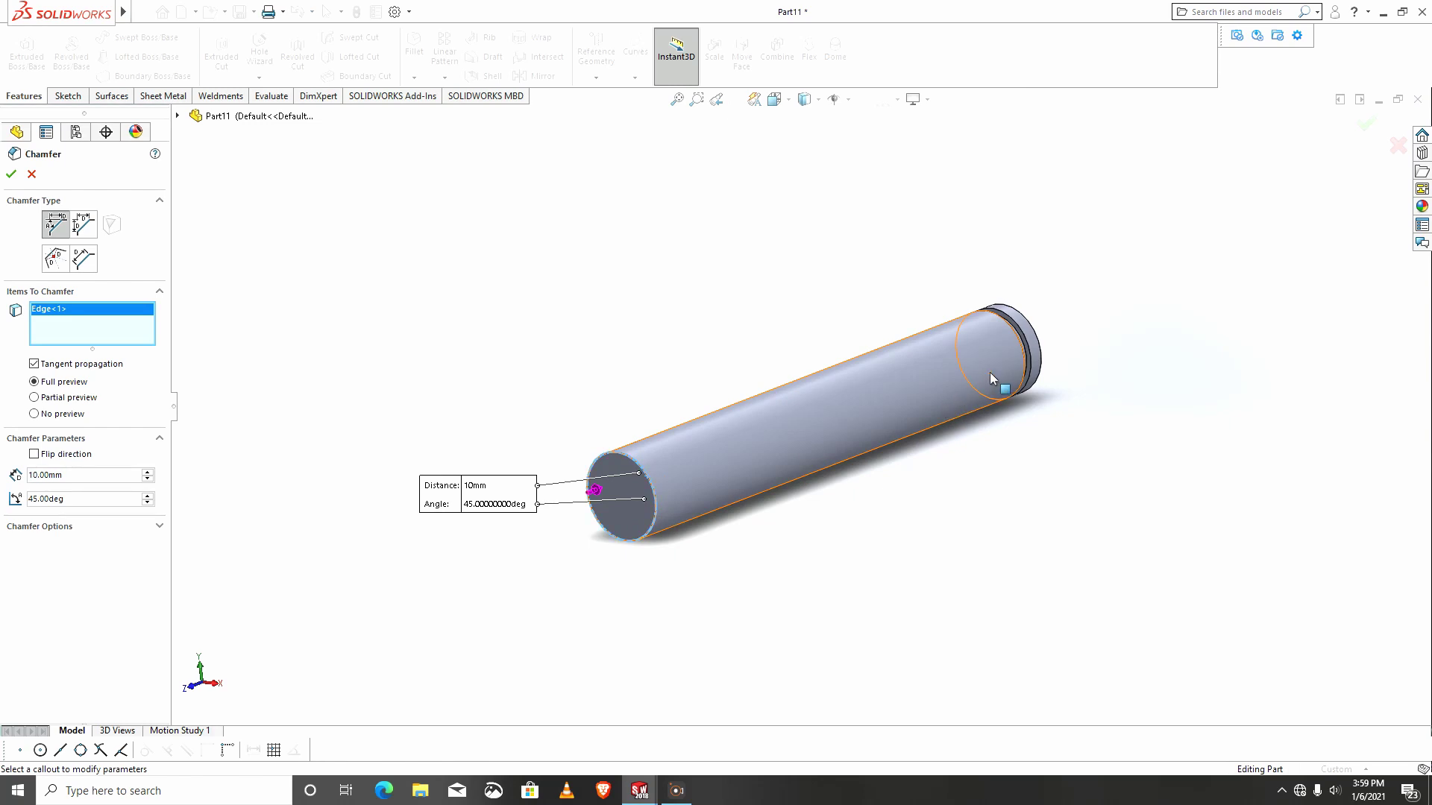
{"action": "middle_click_drag", "start_coordinate": [990, 372], "coordinate": [956, 405]}
{"action": "middle_click_drag", "start_coordinate": [1091, 342], "coordinate": [1059, 372]}
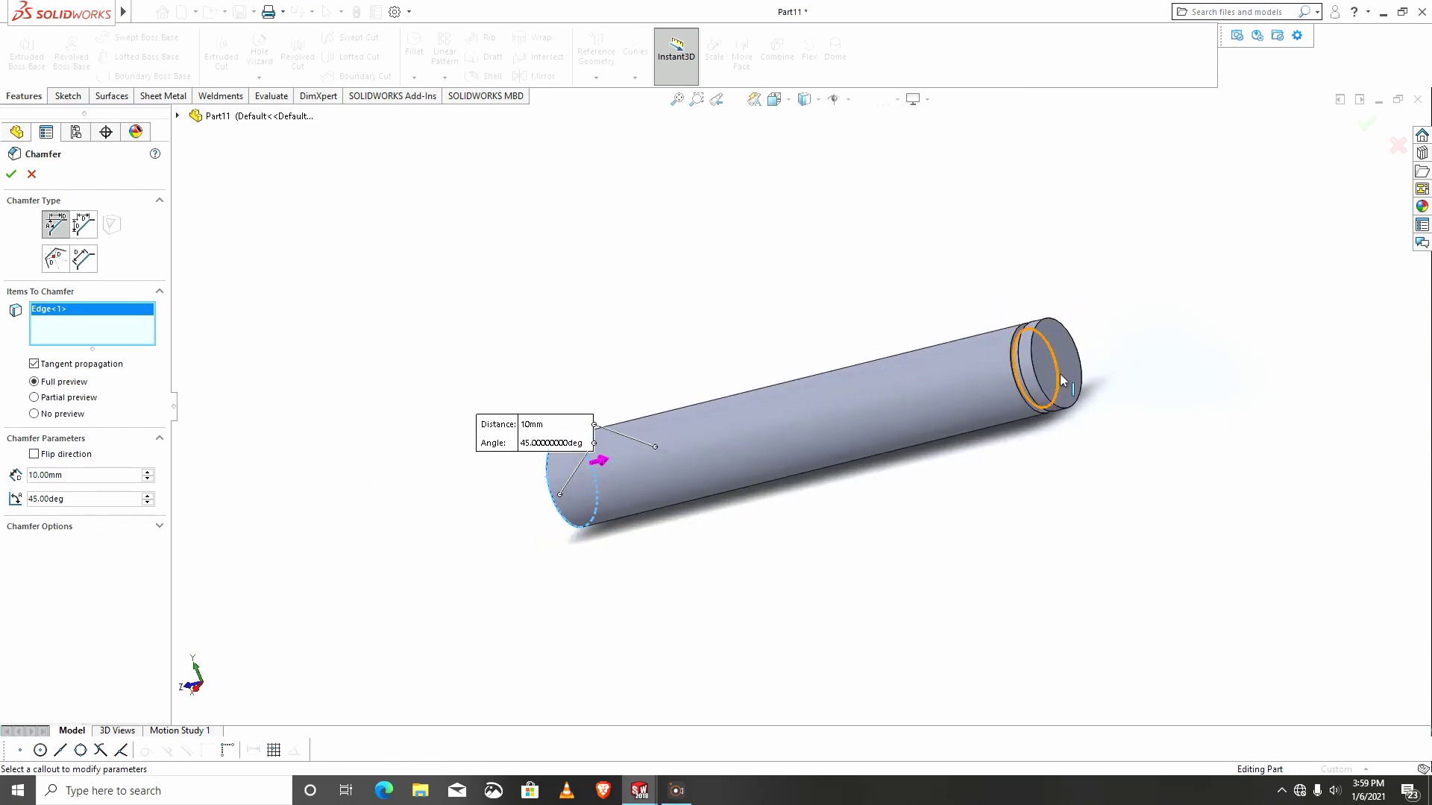
{"action": "left_click", "coordinate": [1060, 372]}
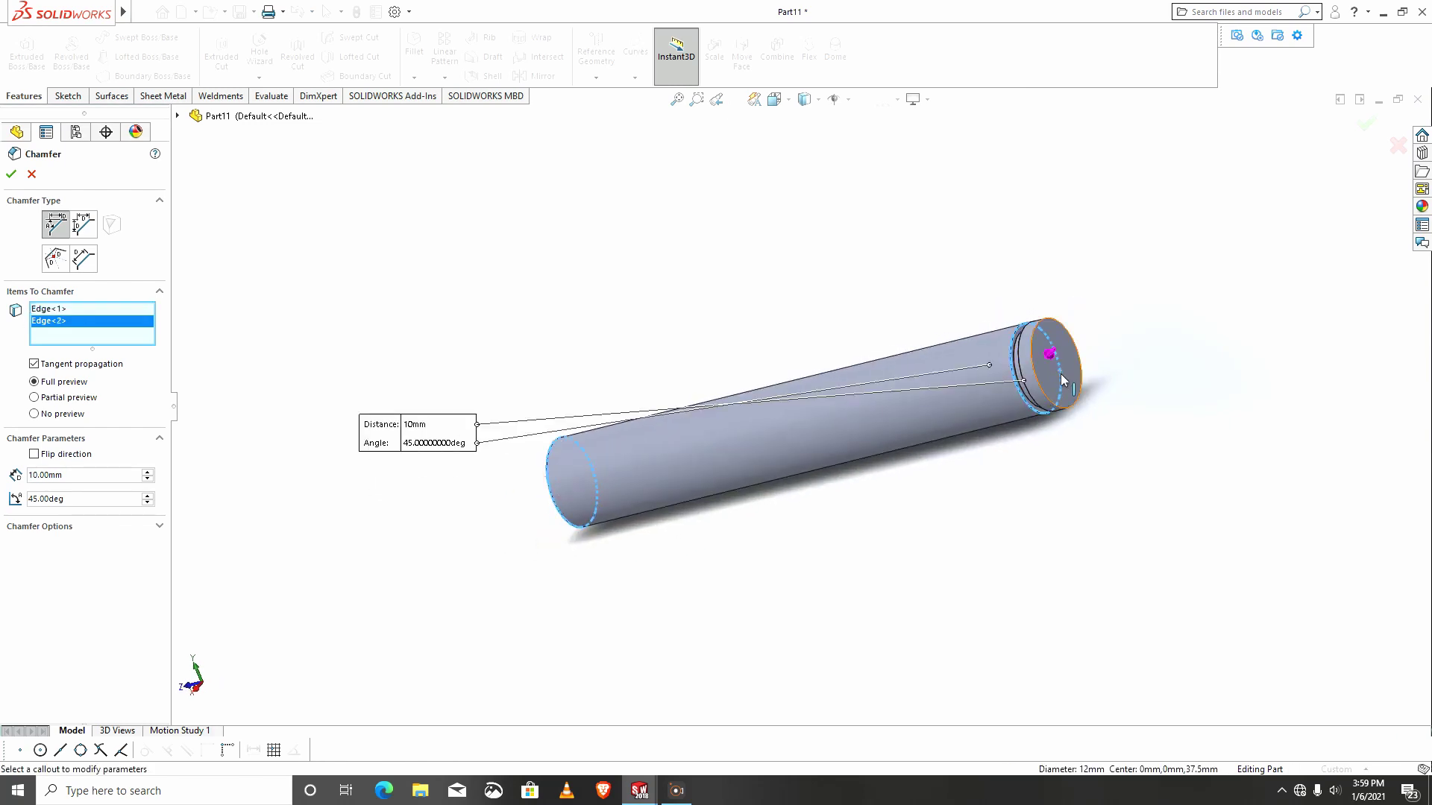
{"action": "right_click", "coordinate": [130, 322]}
{"action": "left_click", "coordinate": [170, 344]}
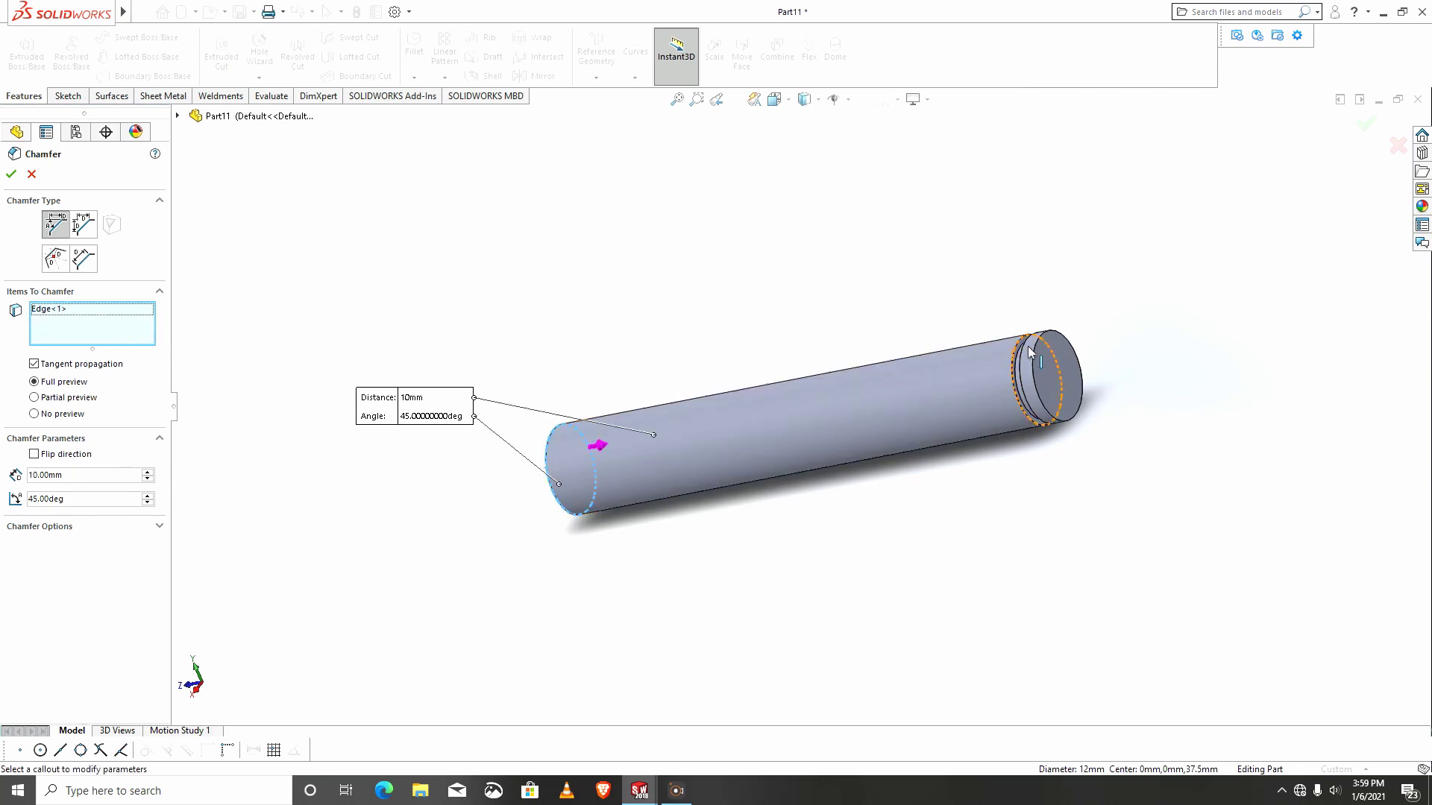
Add the shaft's grooved end face to the chamfer selection and chamfer both ends 0.5 mm at 45 degrees.
{"action": "left_click", "coordinate": [1073, 366]}
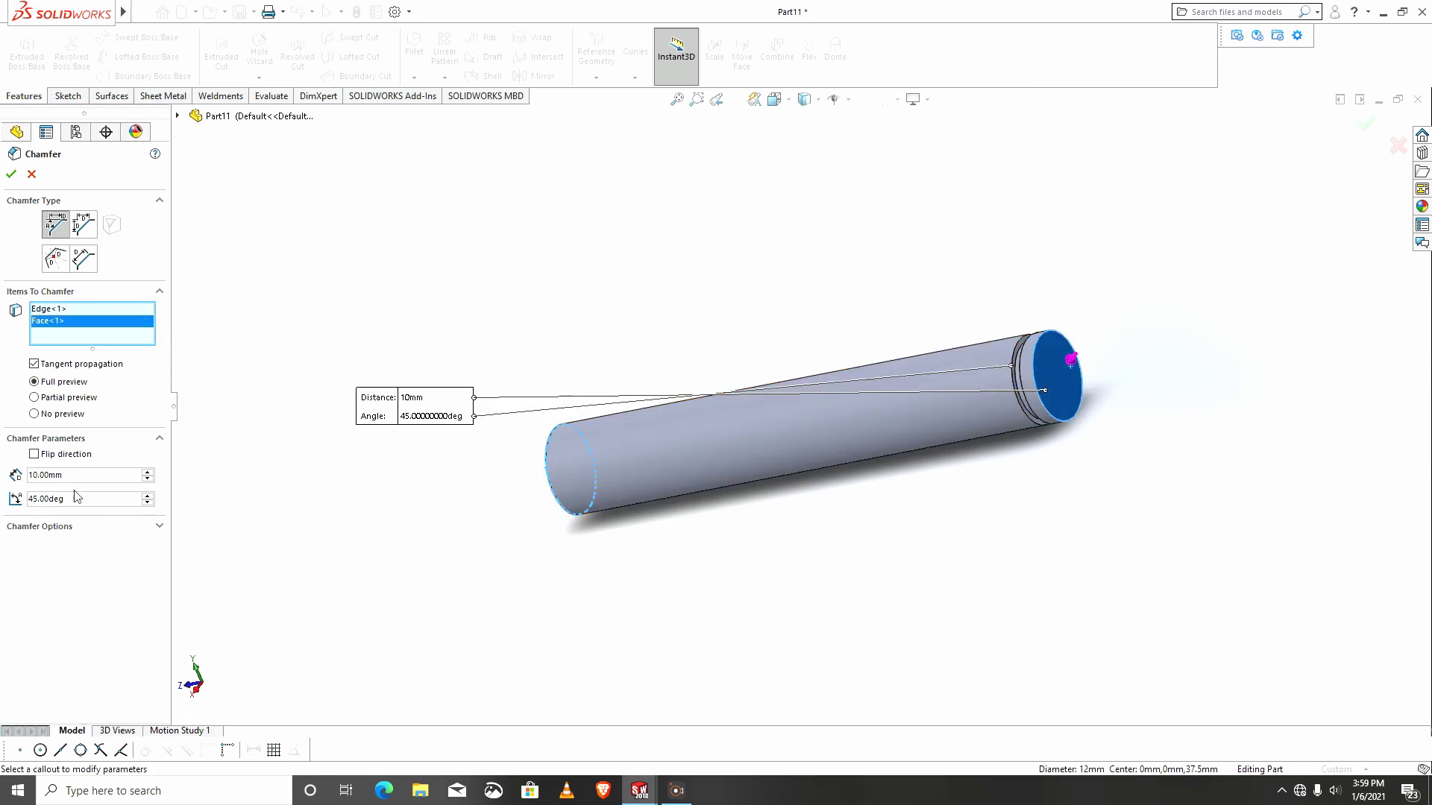
{"action": "type", "text": "0.5"}
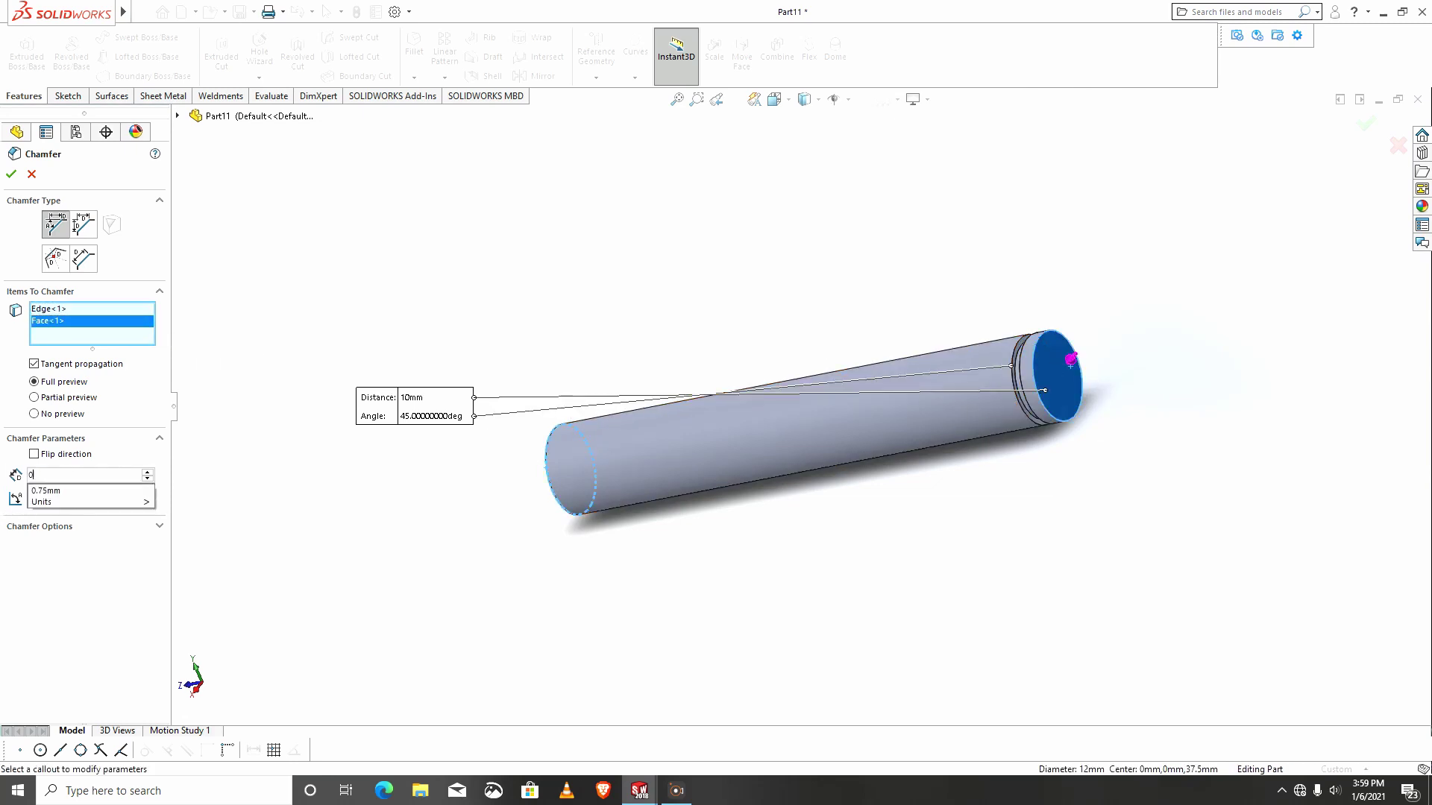
{"action": "key", "text": "Return"}
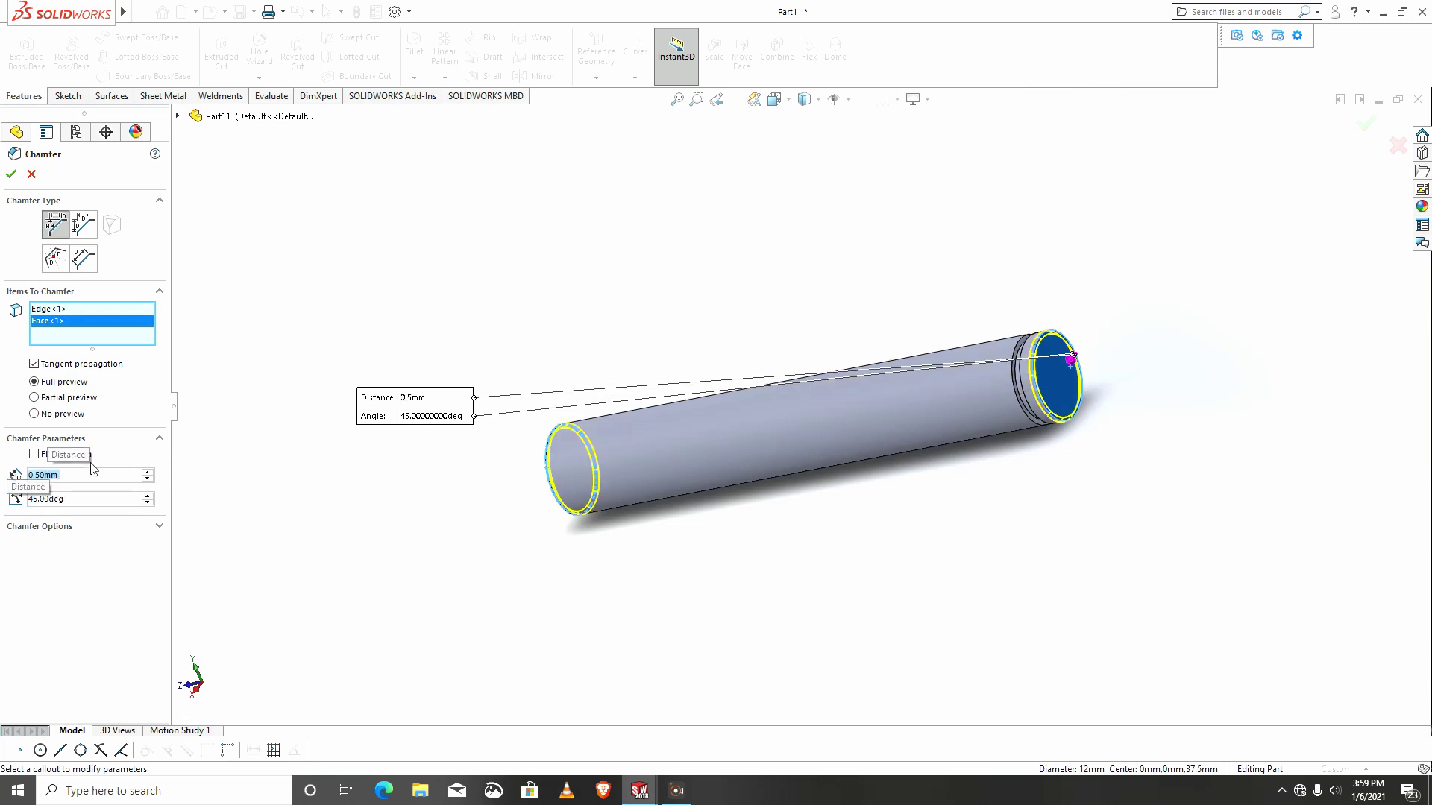
{"action": "left_click", "coordinate": [11, 175]}
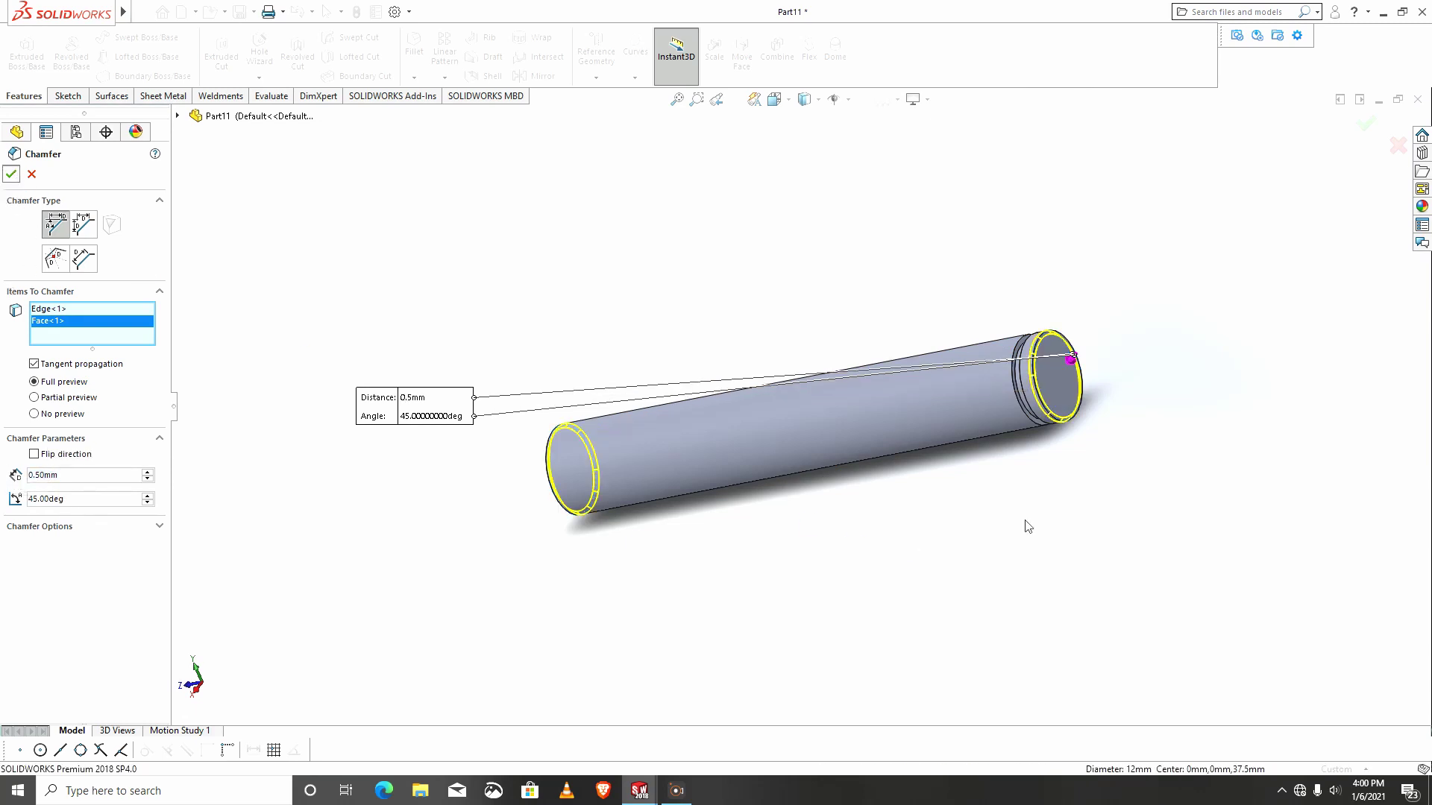
{"action": "middle_click_drag", "start_coordinate": [1061, 544], "coordinate": [1072, 578]}
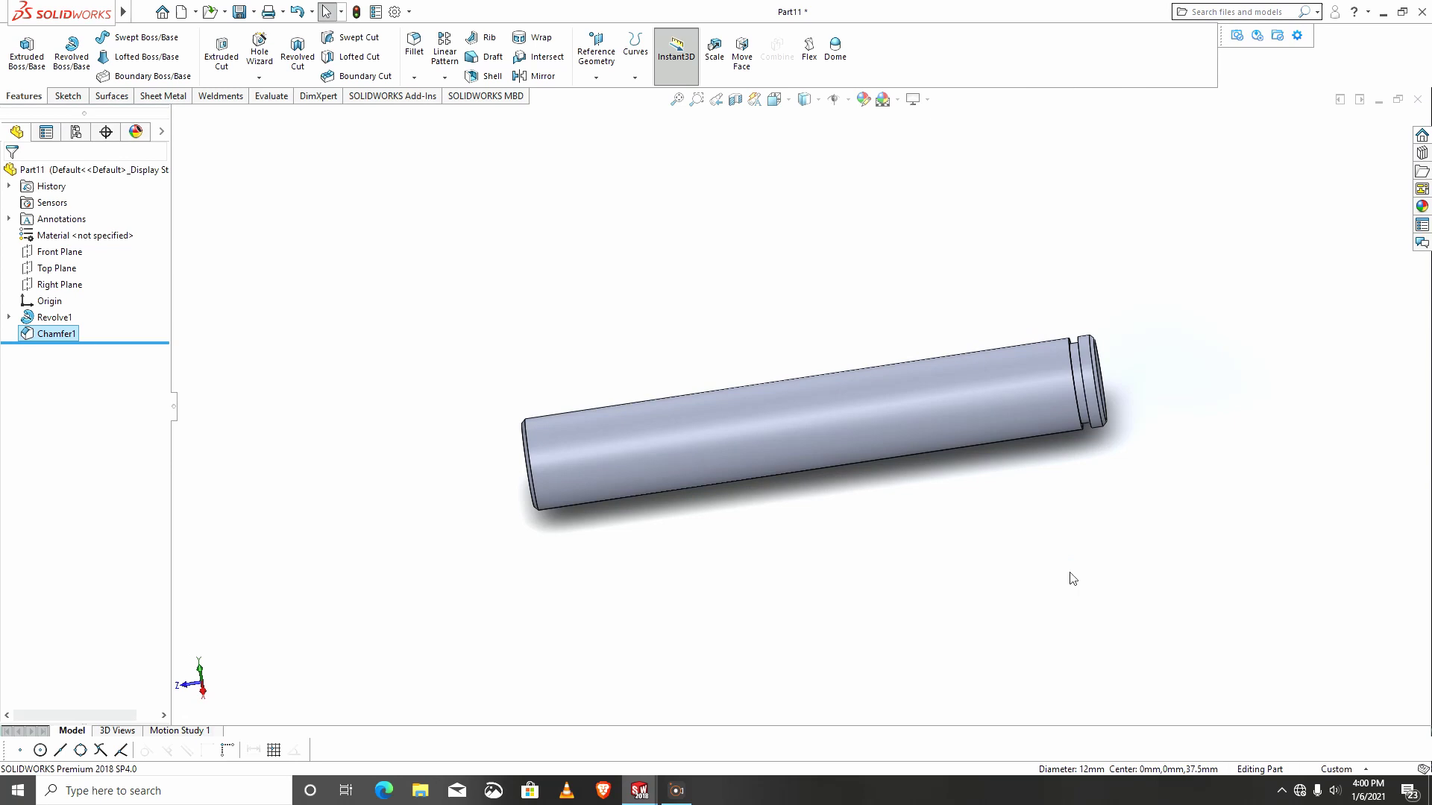
Save the finished shaft part as P6 in the same folder as the other parts.
{"action": "left_click", "coordinate": [1043, 763]}
{"action": "scroll", "coordinate": [847, 453], "scroll_direction": "down", "scroll_amount": 2}
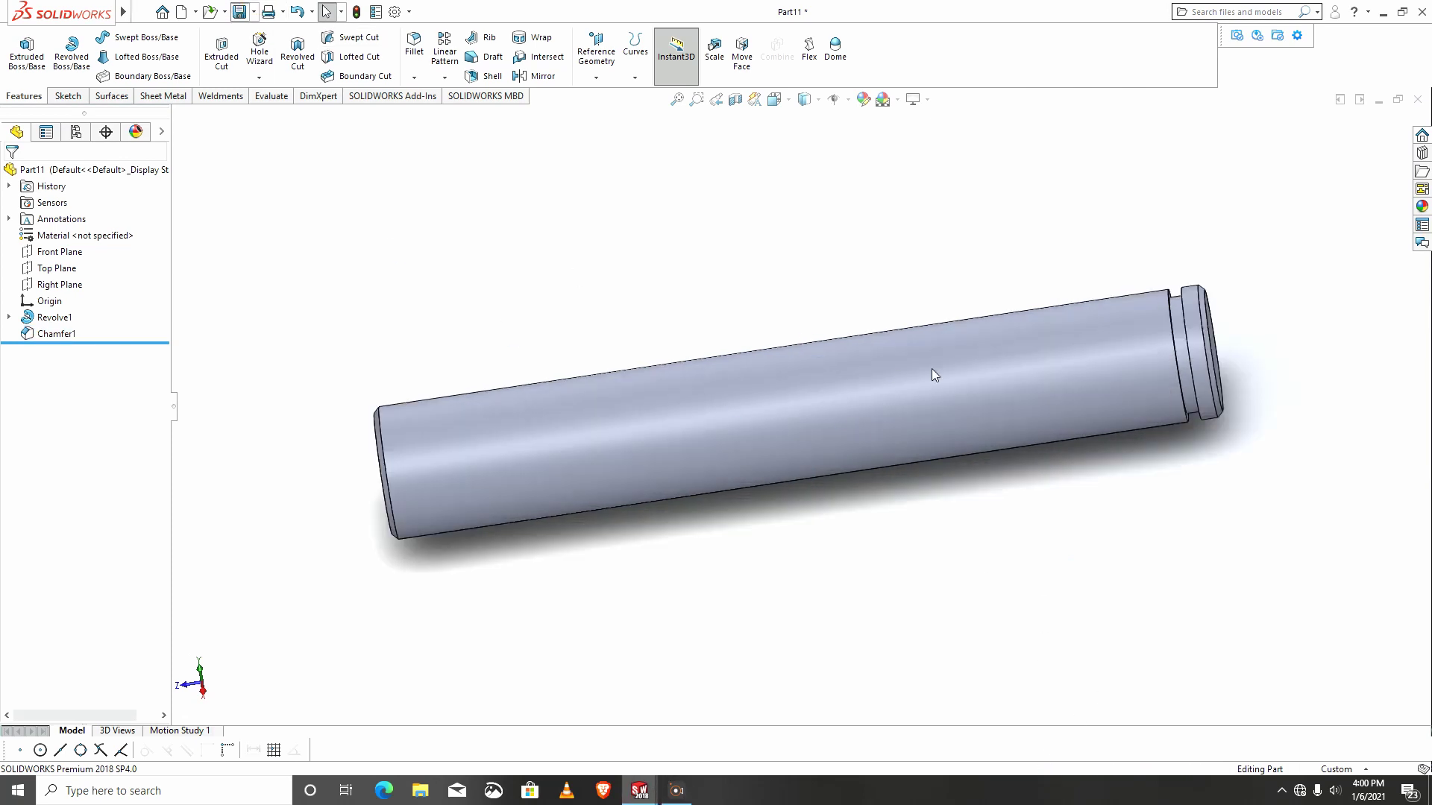
{"action": "key", "text": "ctrl+s"}
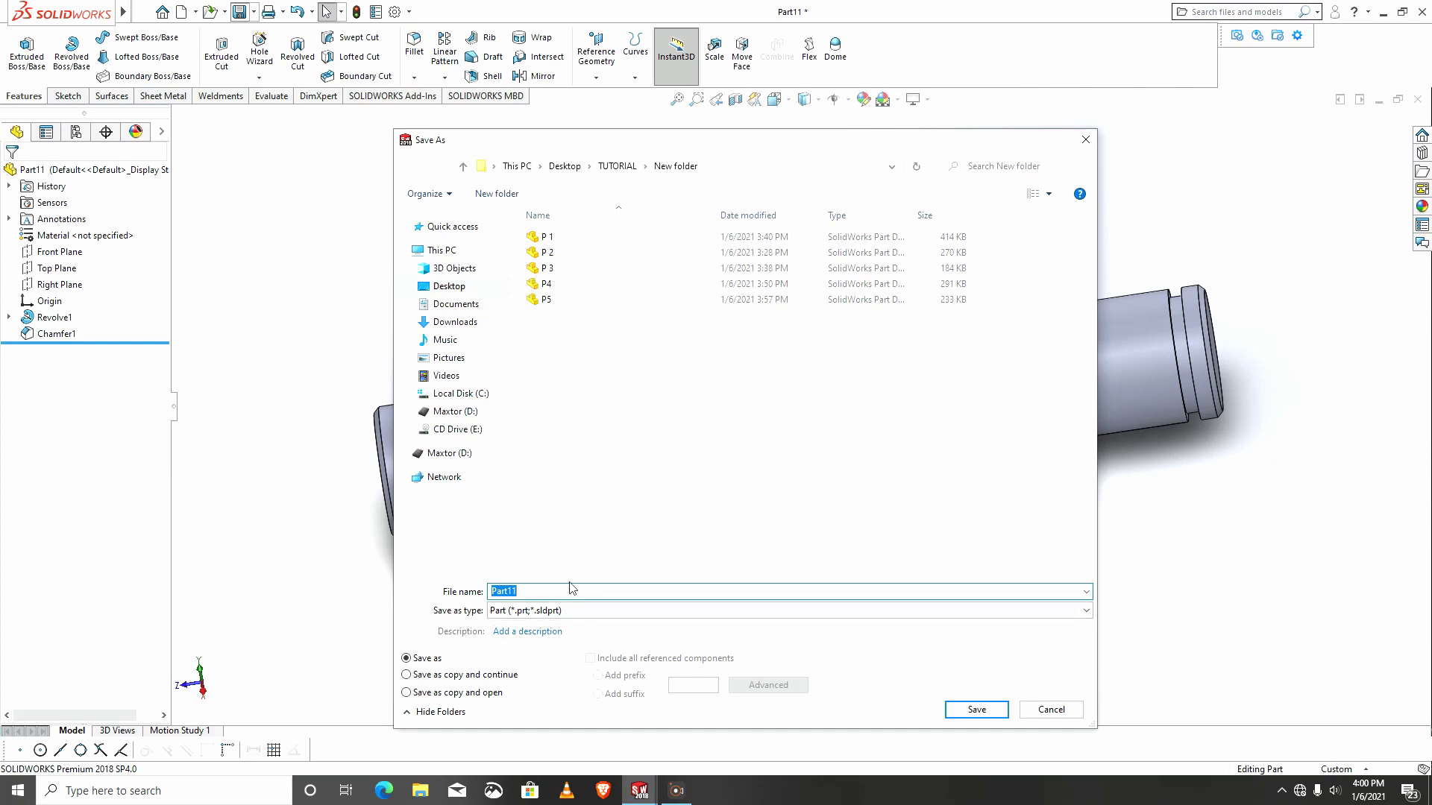
{"action": "type", "text": "P"}
{"action": "key", "text": "Return"}
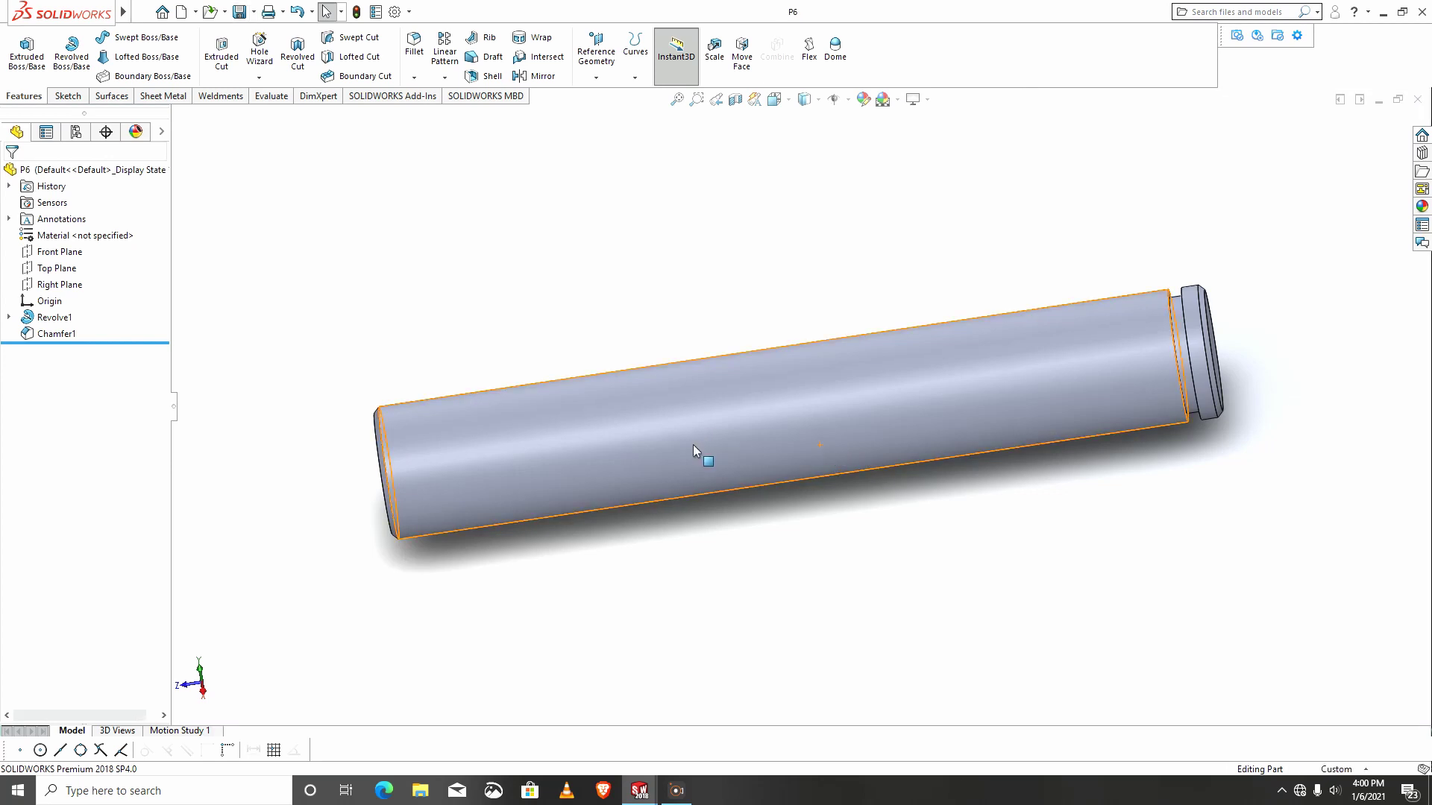
Close the open Assem1 reference assembly, keeping the individual part documents open.
{"action": "scroll", "coordinate": [692, 446], "scroll_direction": "down", "scroll_amount": 1}
{"action": "scroll", "coordinate": [727, 454], "scroll_direction": "up", "scroll_amount": 4}
{"action": "middle_click_drag", "start_coordinate": [799, 391], "coordinate": [783, 450]}
{"action": "scroll", "coordinate": [819, 467], "scroll_direction": "down", "scroll_amount": 1}
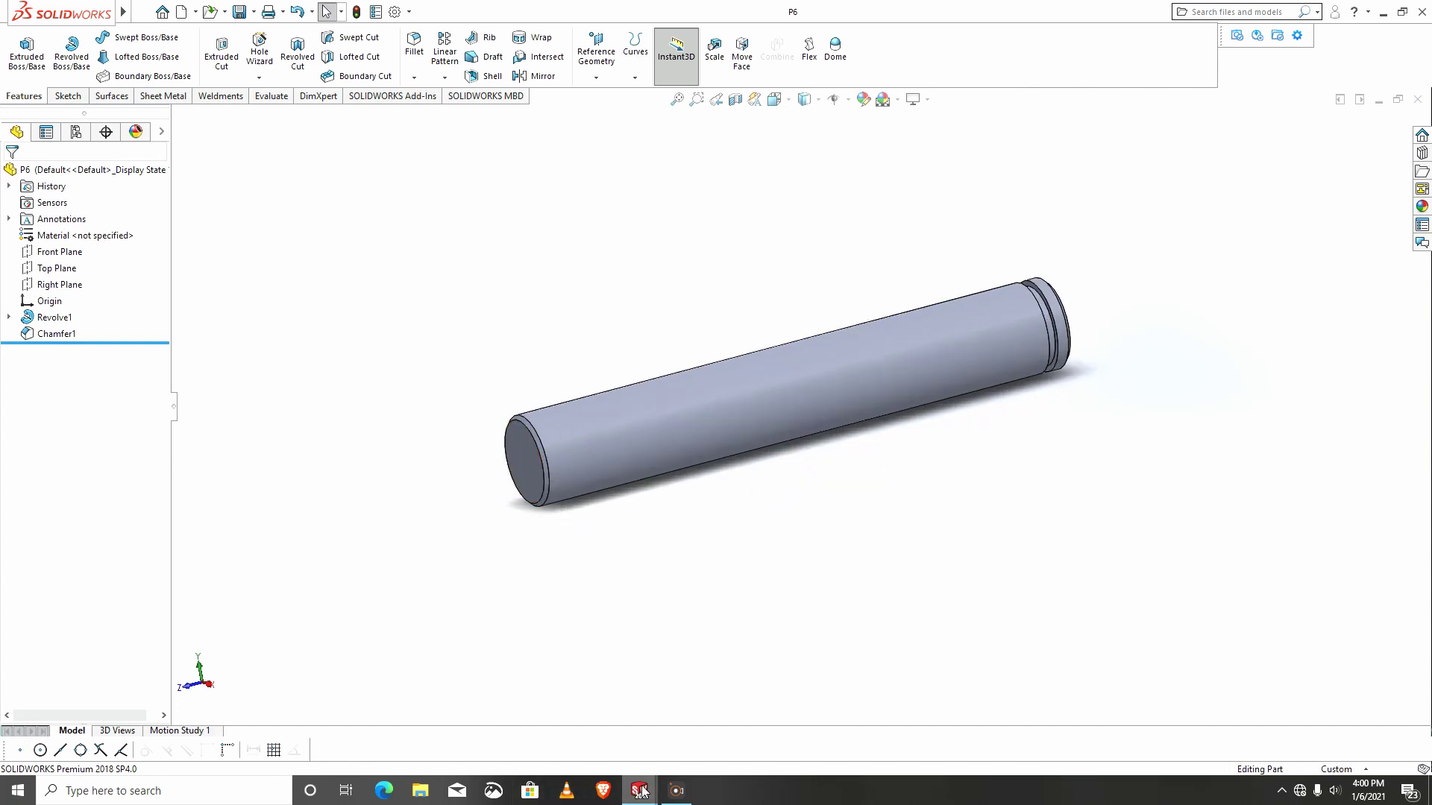
{"action": "mouse_move", "coordinate": [641, 792]}
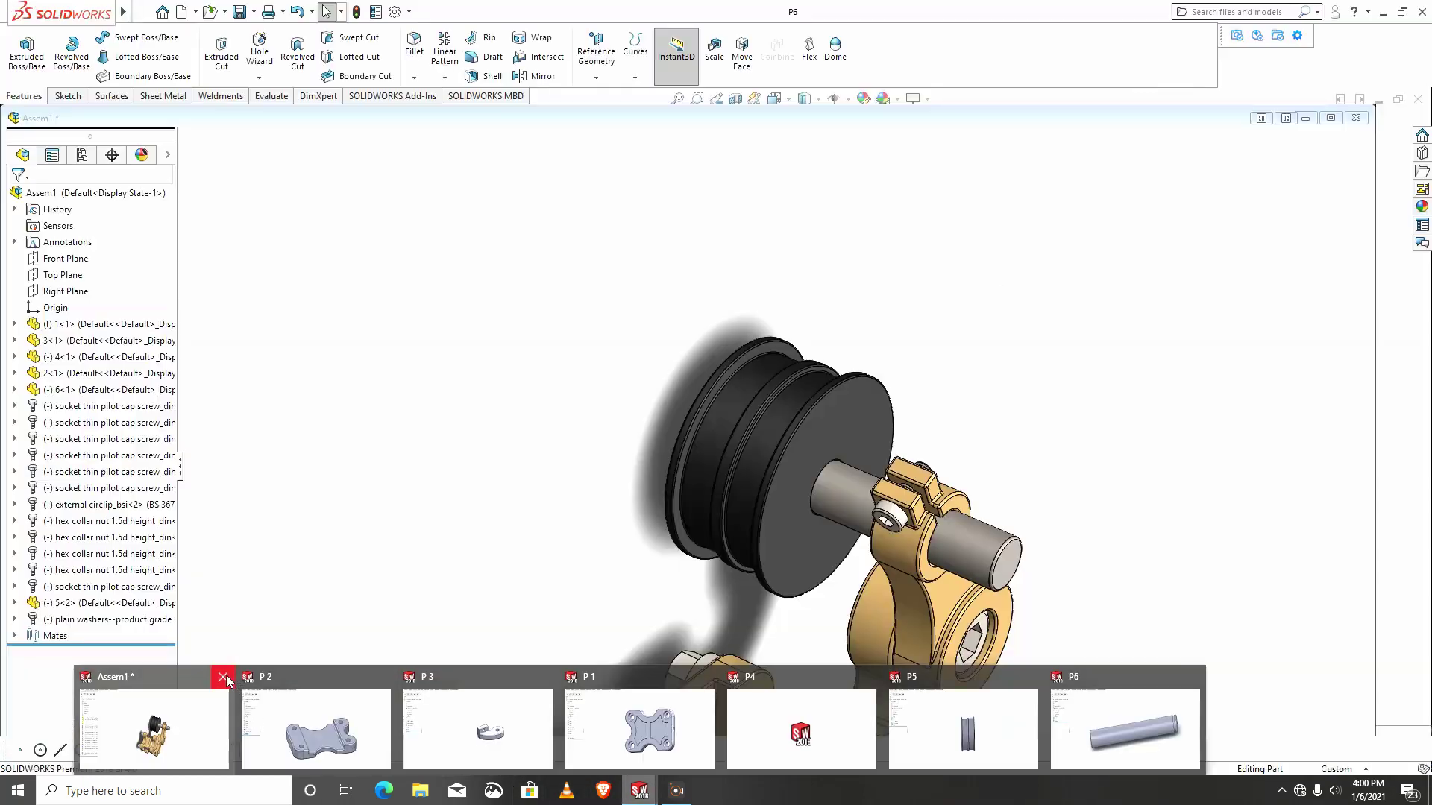
{"action": "left_click", "coordinate": [223, 677]}
{"action": "left_click", "coordinate": [657, 404]}
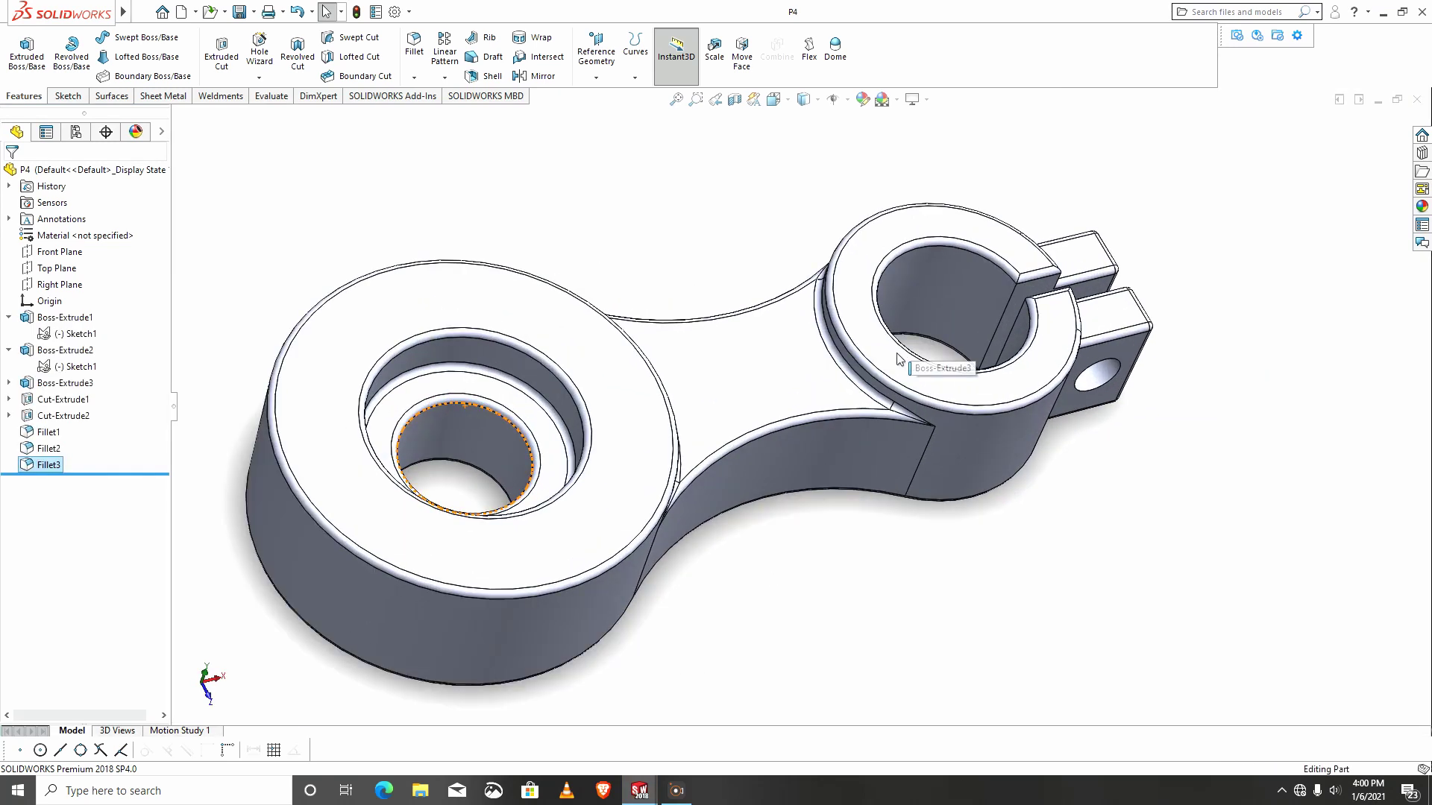
Create a new assembly and place part P 1 in it as the first, fixed component.
{"action": "left_click", "coordinate": [195, 11]}
{"action": "left_click", "coordinate": [246, 67]}
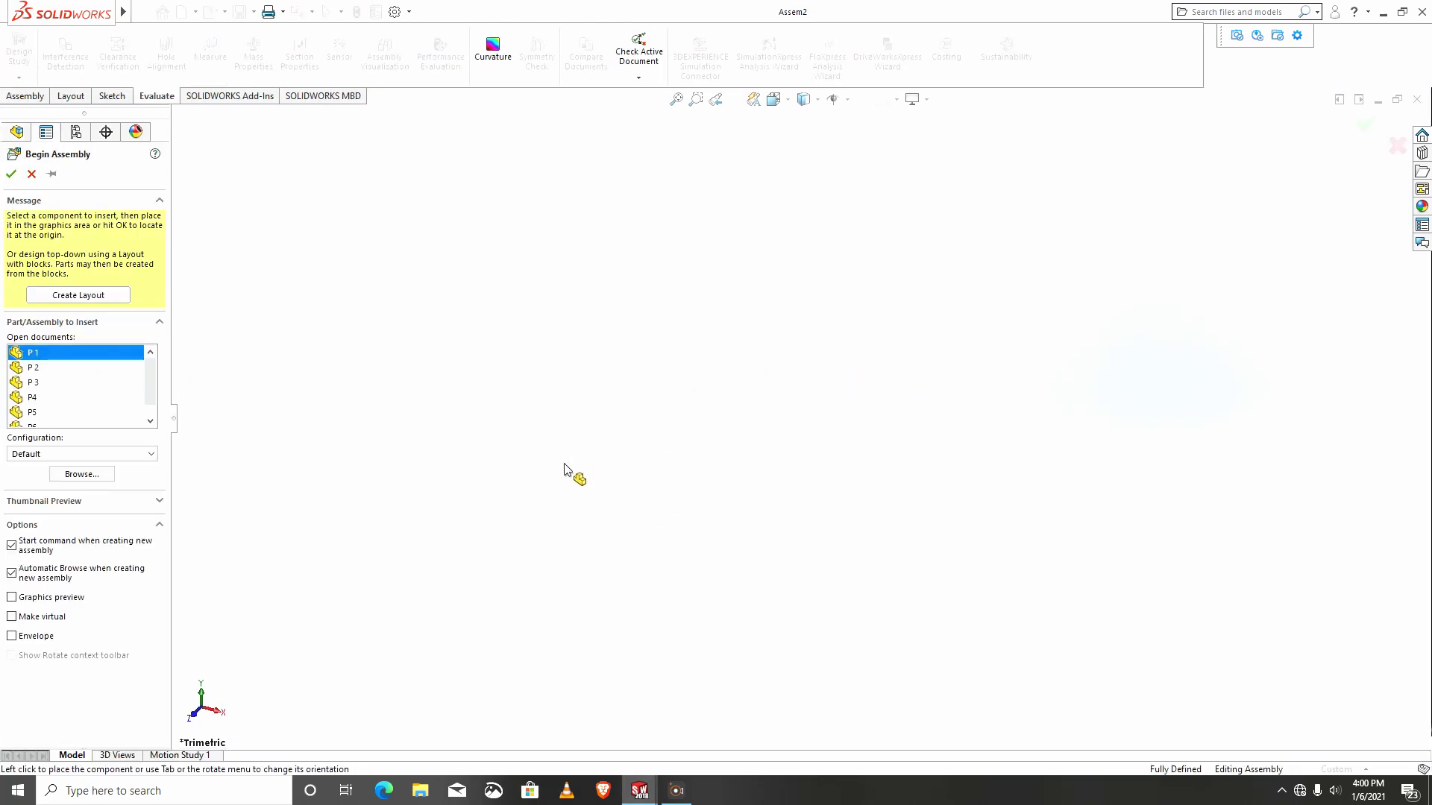
{"action": "left_click", "coordinate": [370, 555]}
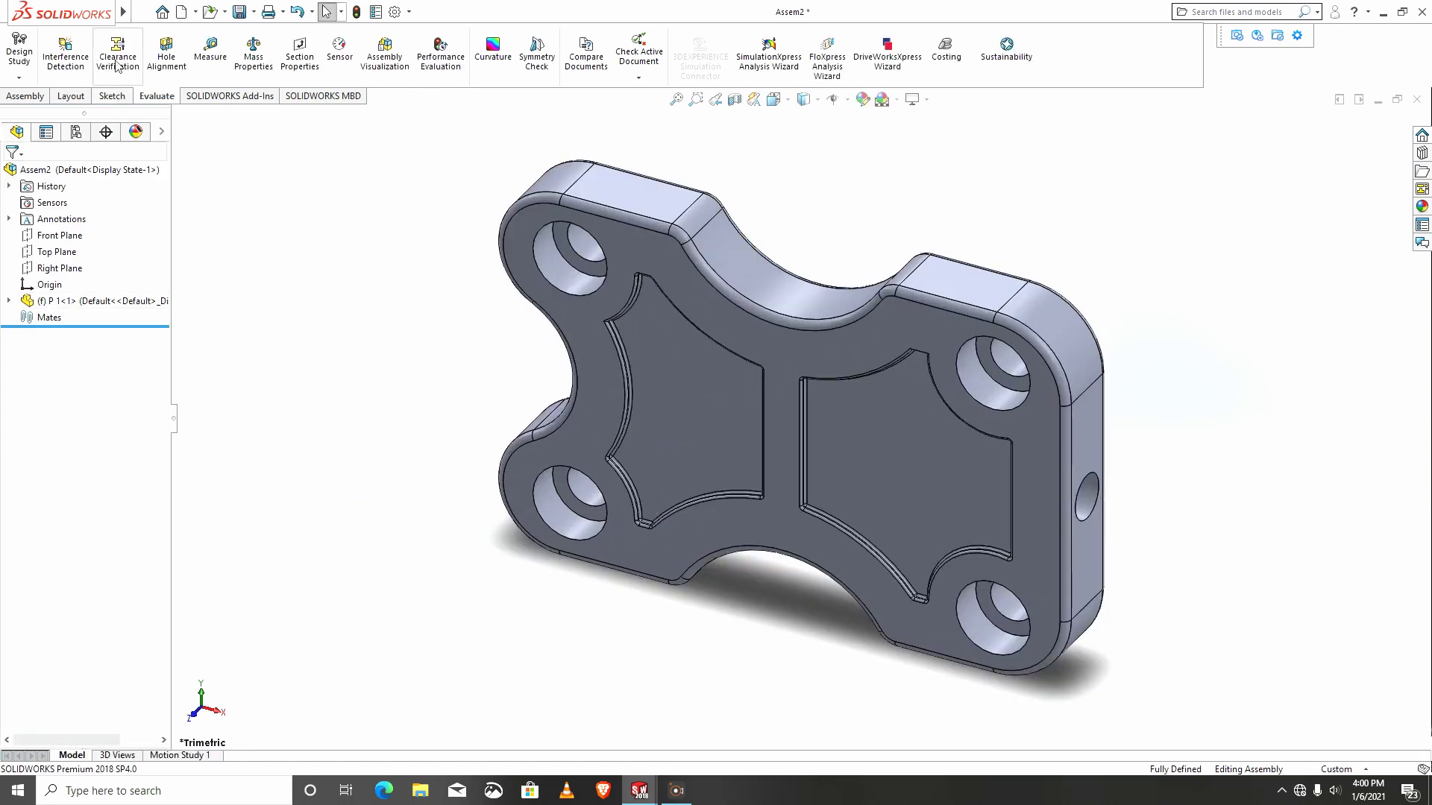
Access the assembly commands for inserting another component alongside the fixed plate.
{"action": "scroll", "coordinate": [761, 436], "scroll_direction": "up", "scroll_amount": 3}
{"action": "middle_click_drag", "start_coordinate": [818, 549], "coordinate": [870, 552]}
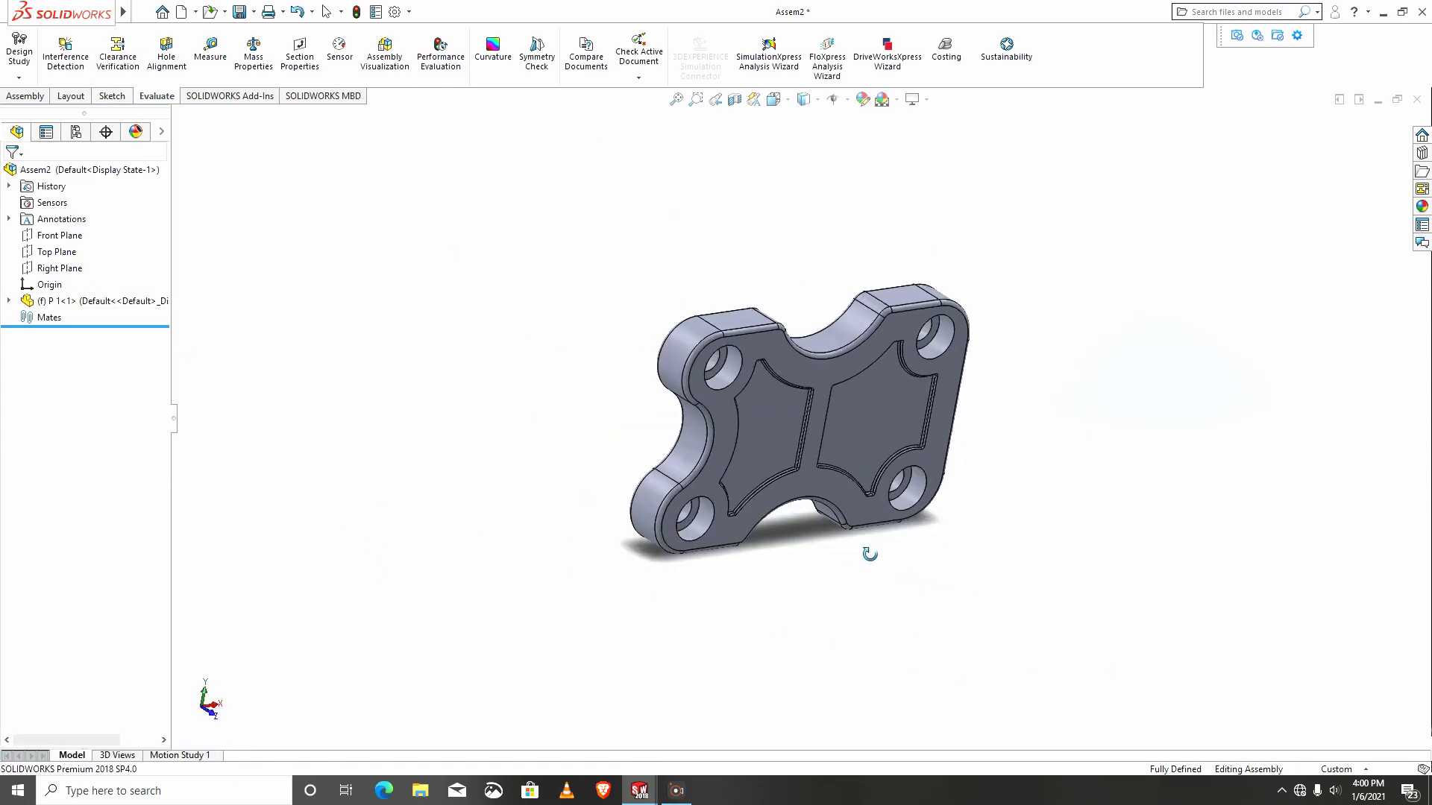
{"action": "left_click", "coordinate": [26, 96]}
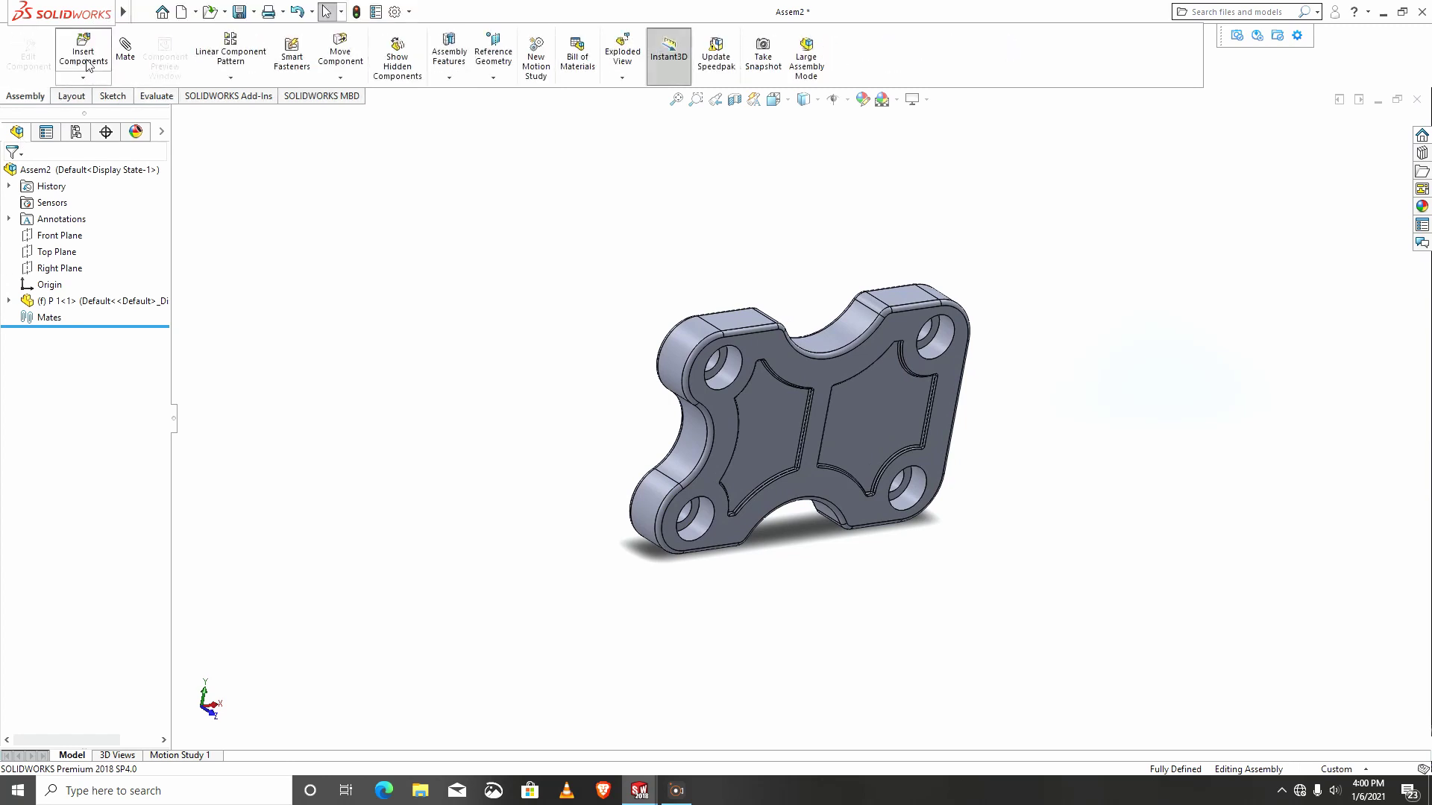